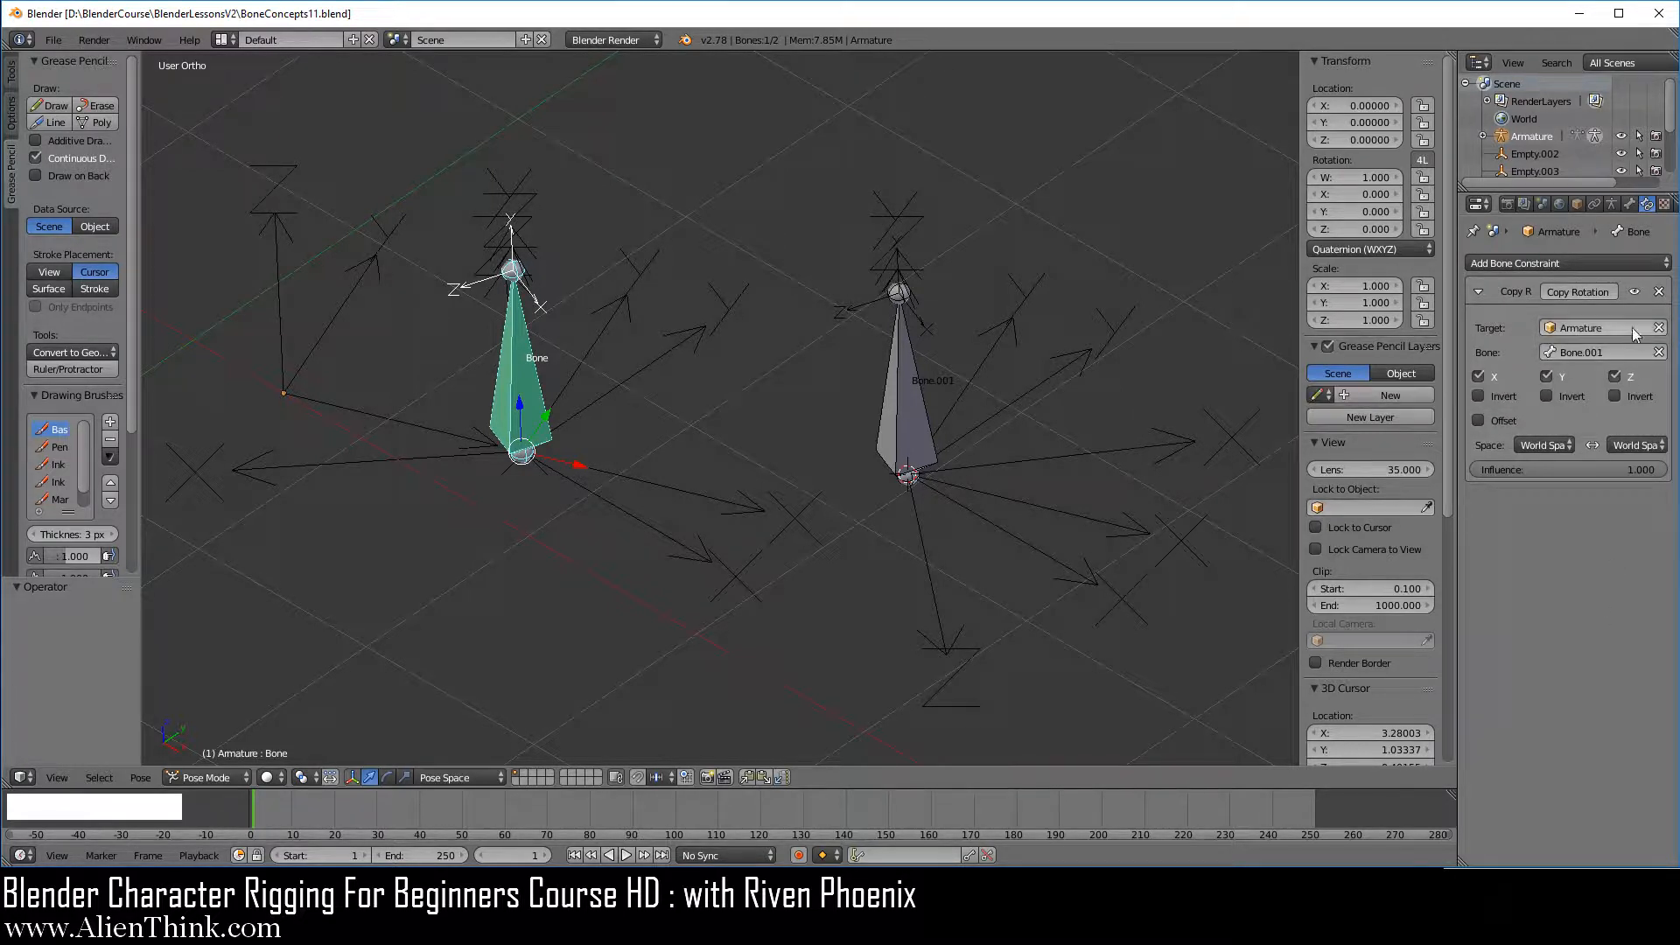
# Step: Disable the Copy Rotation constraint on Bone and clear that bone's pose rotation and location
pyautogui.click(1634, 291)
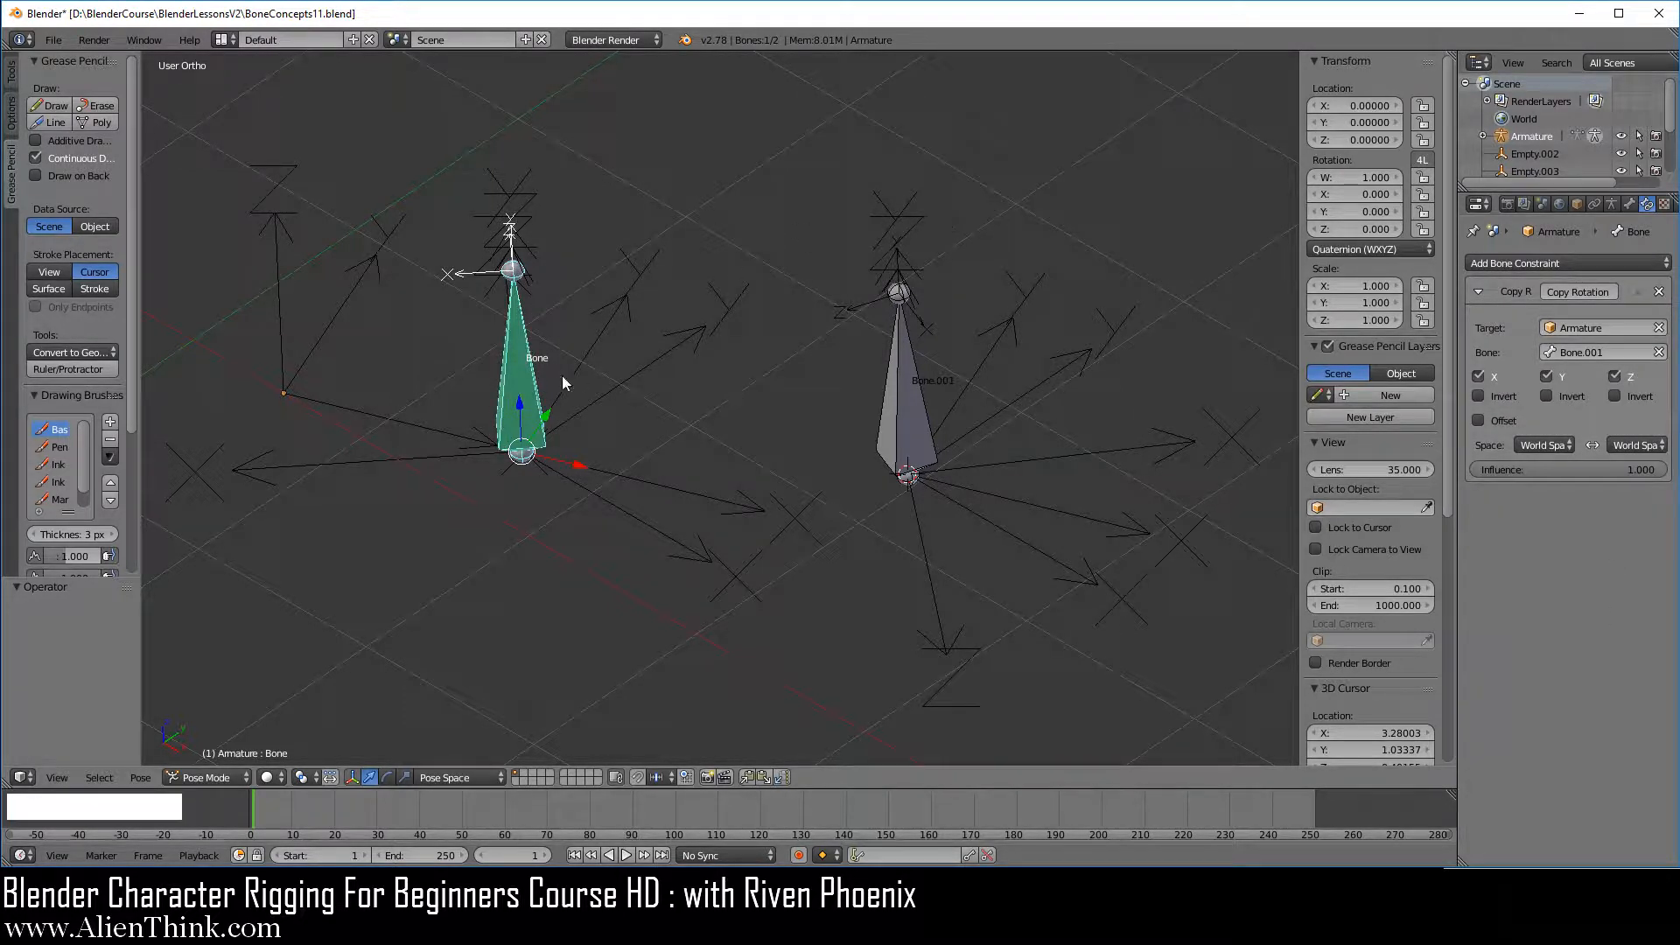
pyautogui.rightClick(531, 382)
pyautogui.hotkey('alt', 'r')
pyautogui.hotkey('alt', 'g')
# Step: Clear the pose rotation and location of Bone.001
pyautogui.rightClick(910, 402)
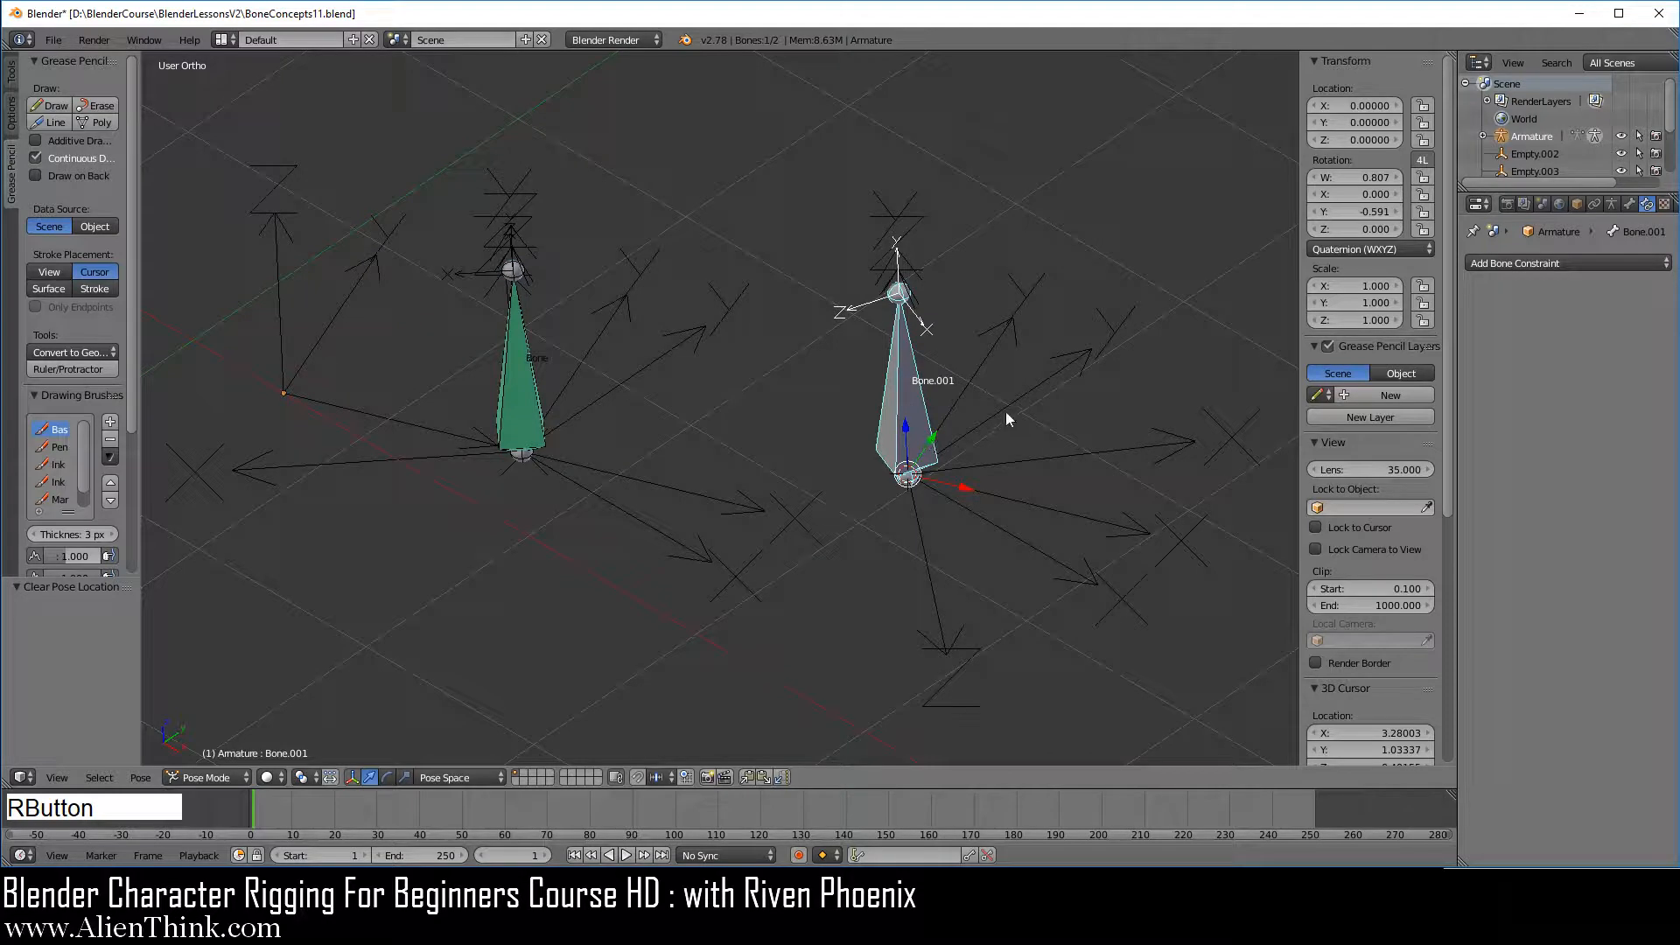
pyautogui.hotkey('alt', 'r')
pyautogui.hotkey('alt', 'g')
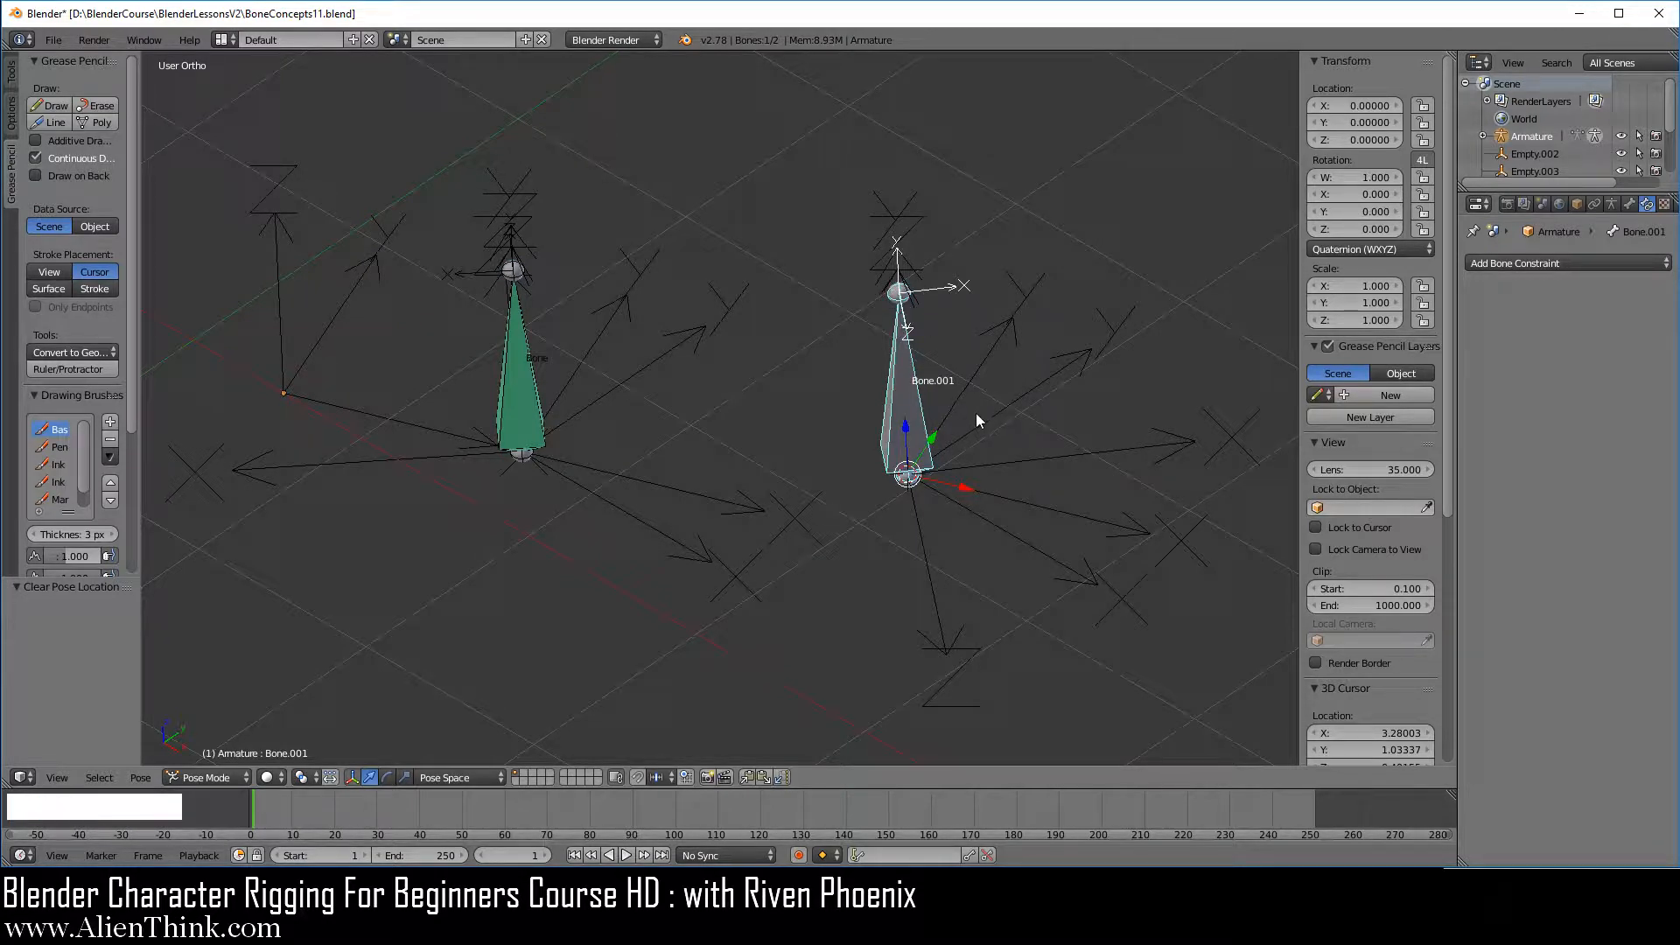
# Step: Set the transform orientation to Global and switch the armature to Edit Mode
pyautogui.scroll(1, 953, 450)
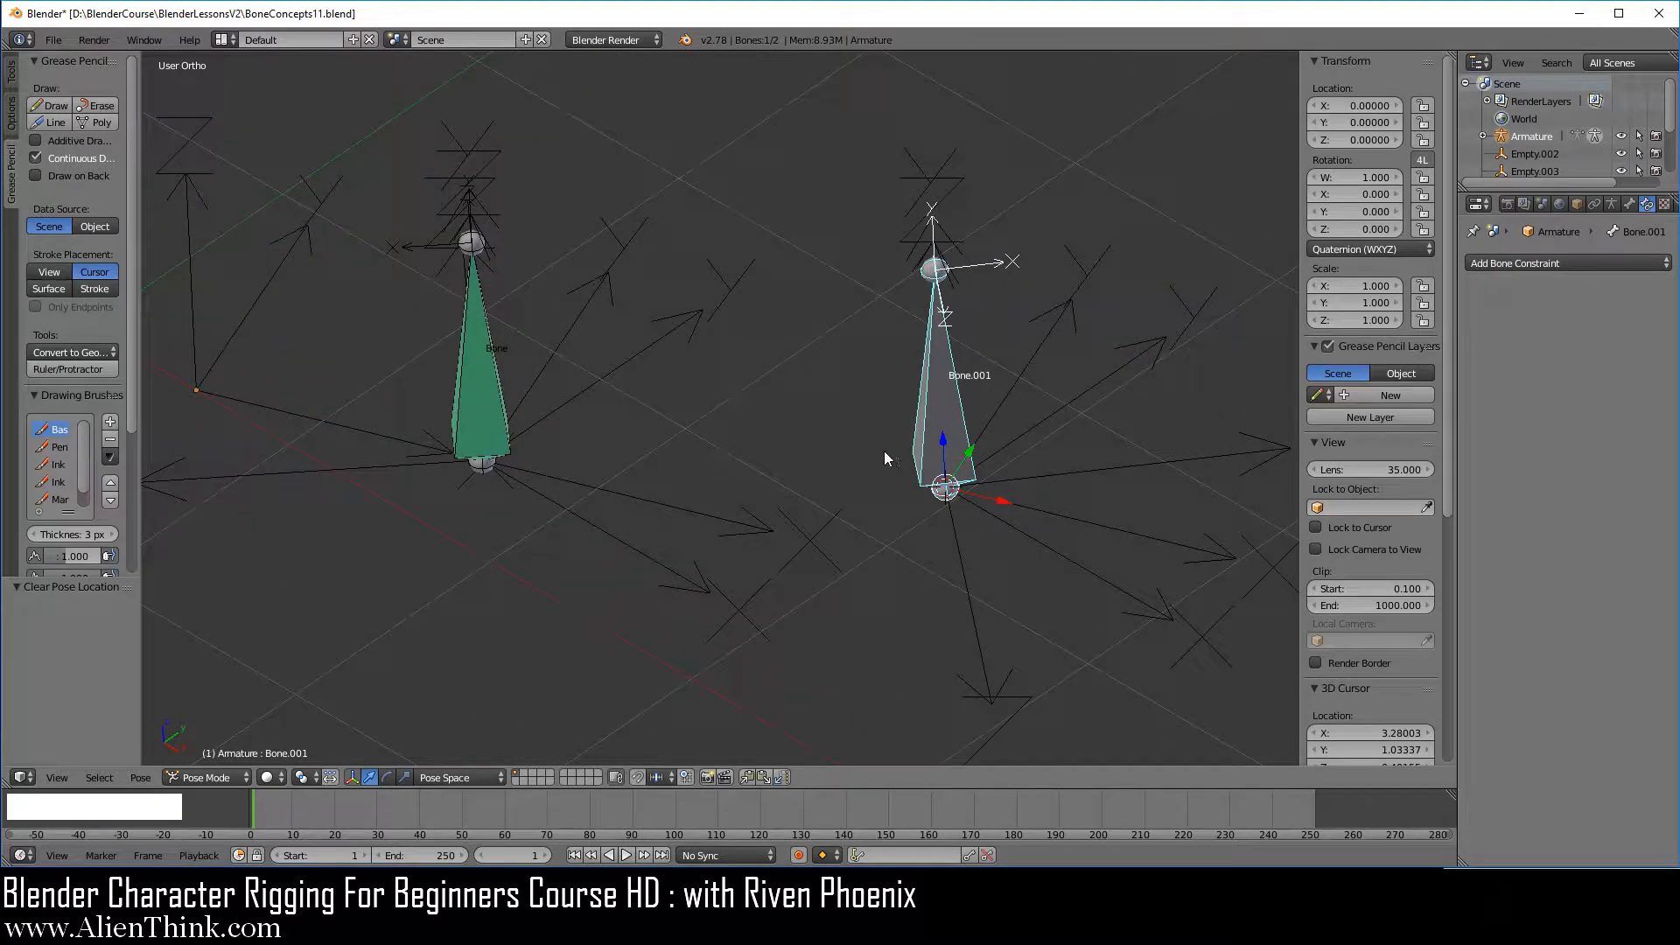
pyautogui.keyDown('shift'); pyautogui.moveTo(793, 439); pyautogui.dragTo(940, 434, button='middle'); pyautogui.keyUp('shift')
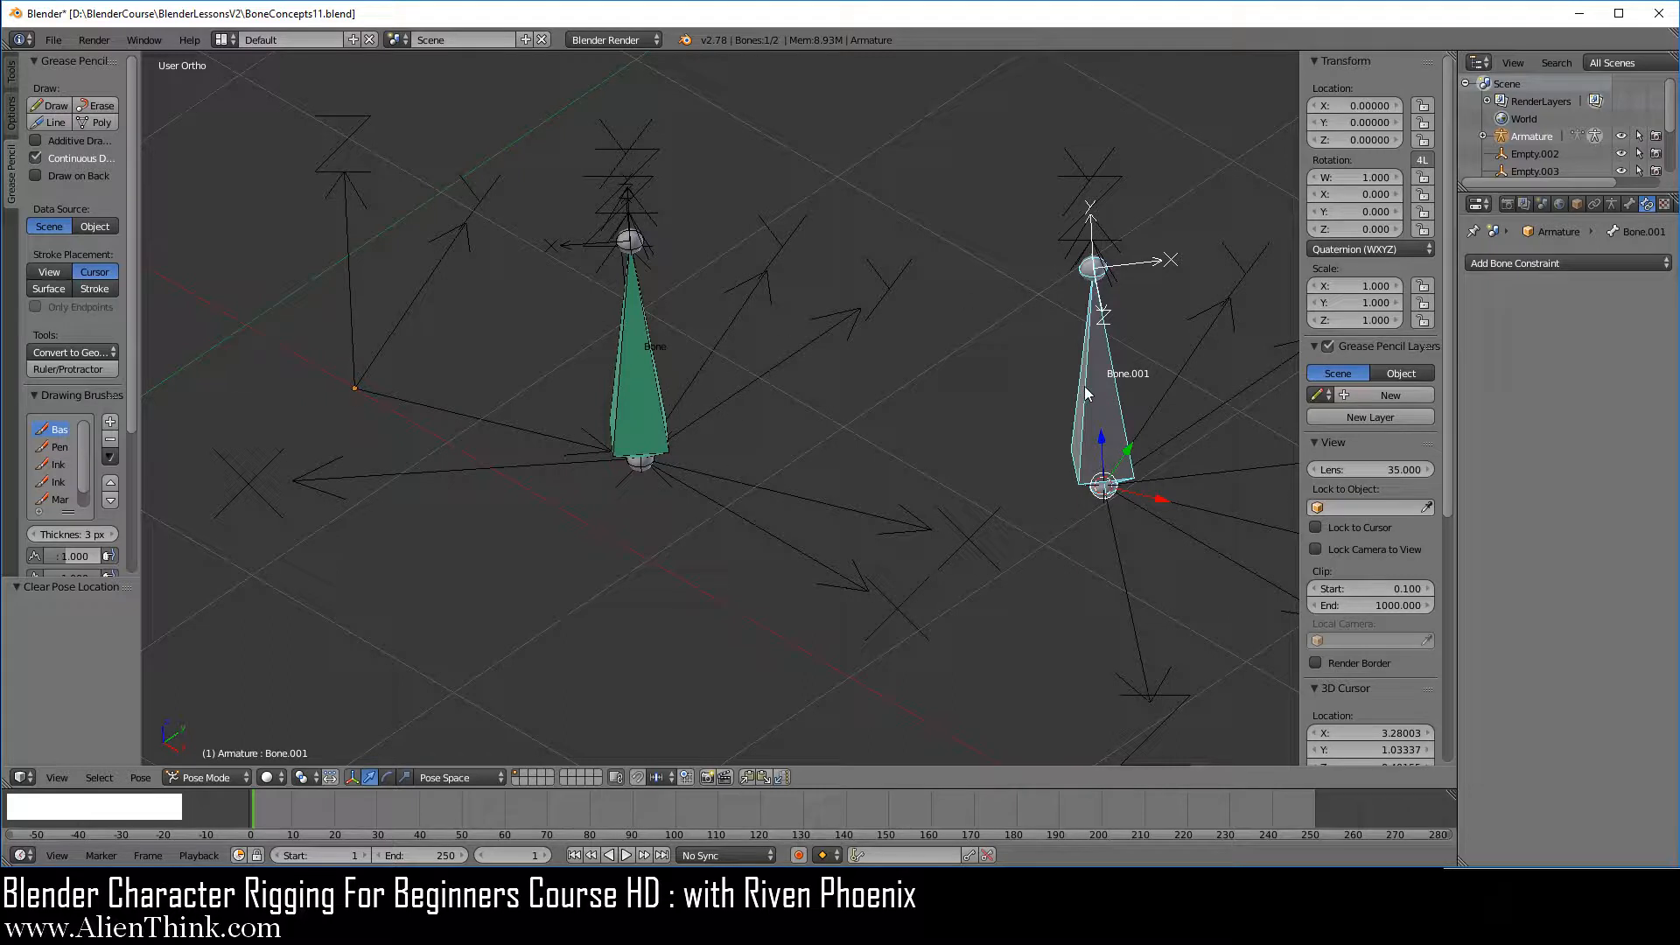
pyautogui.click(460, 777)
pyautogui.click(459, 757)
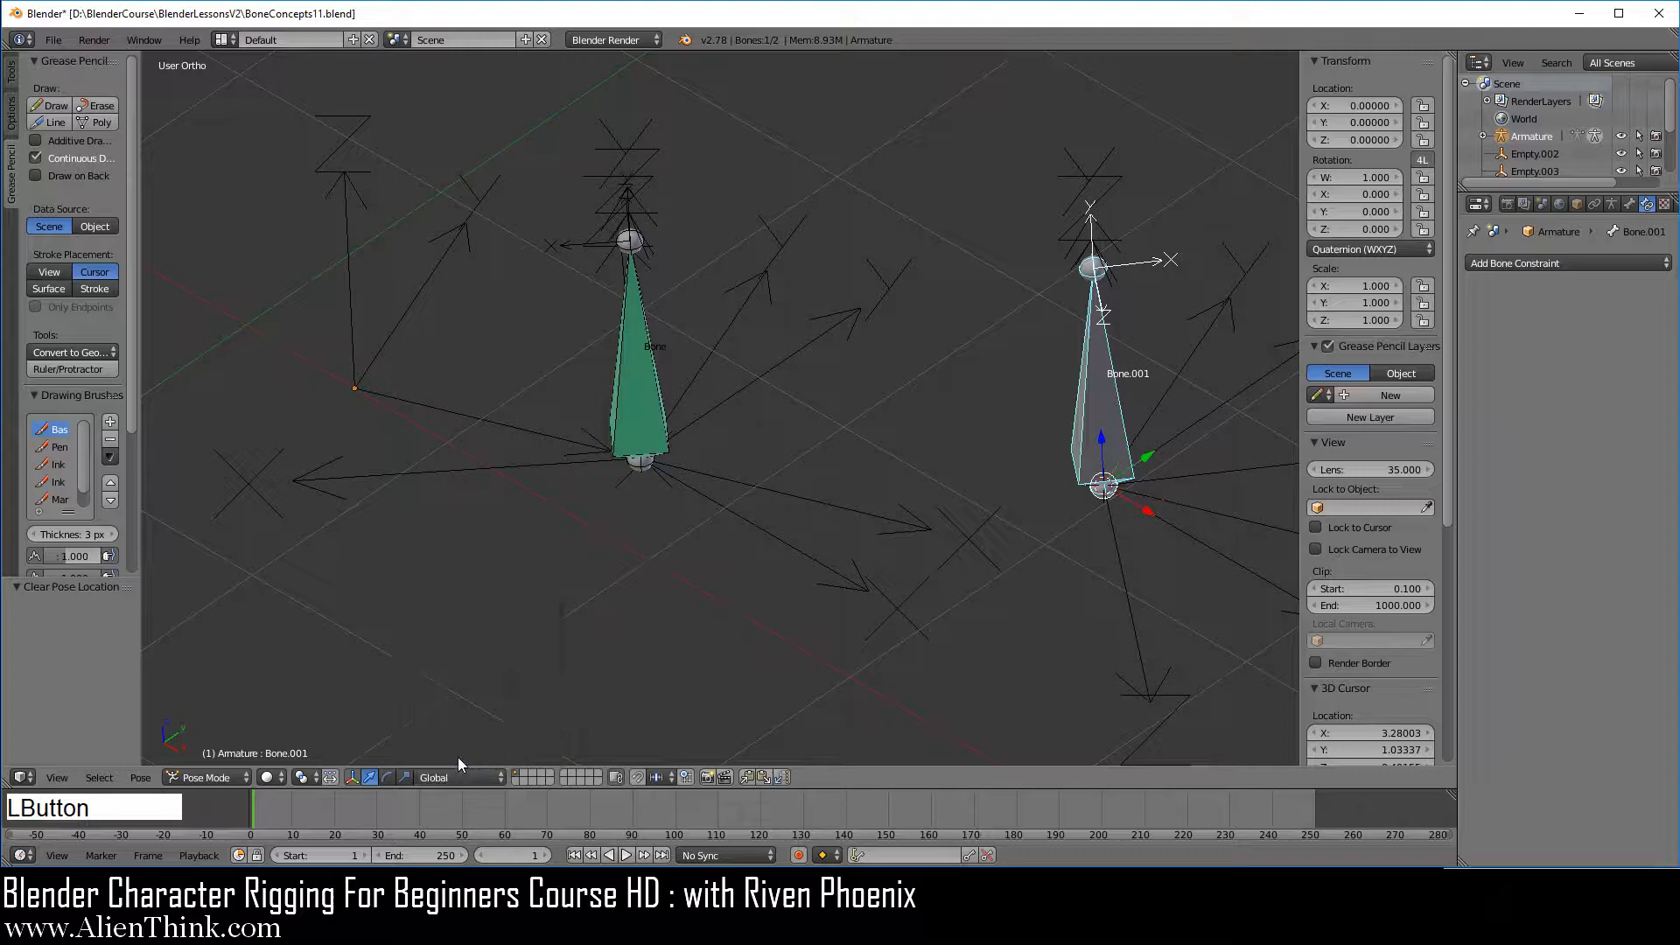
pyautogui.click(226, 777)
pyautogui.click(210, 738)
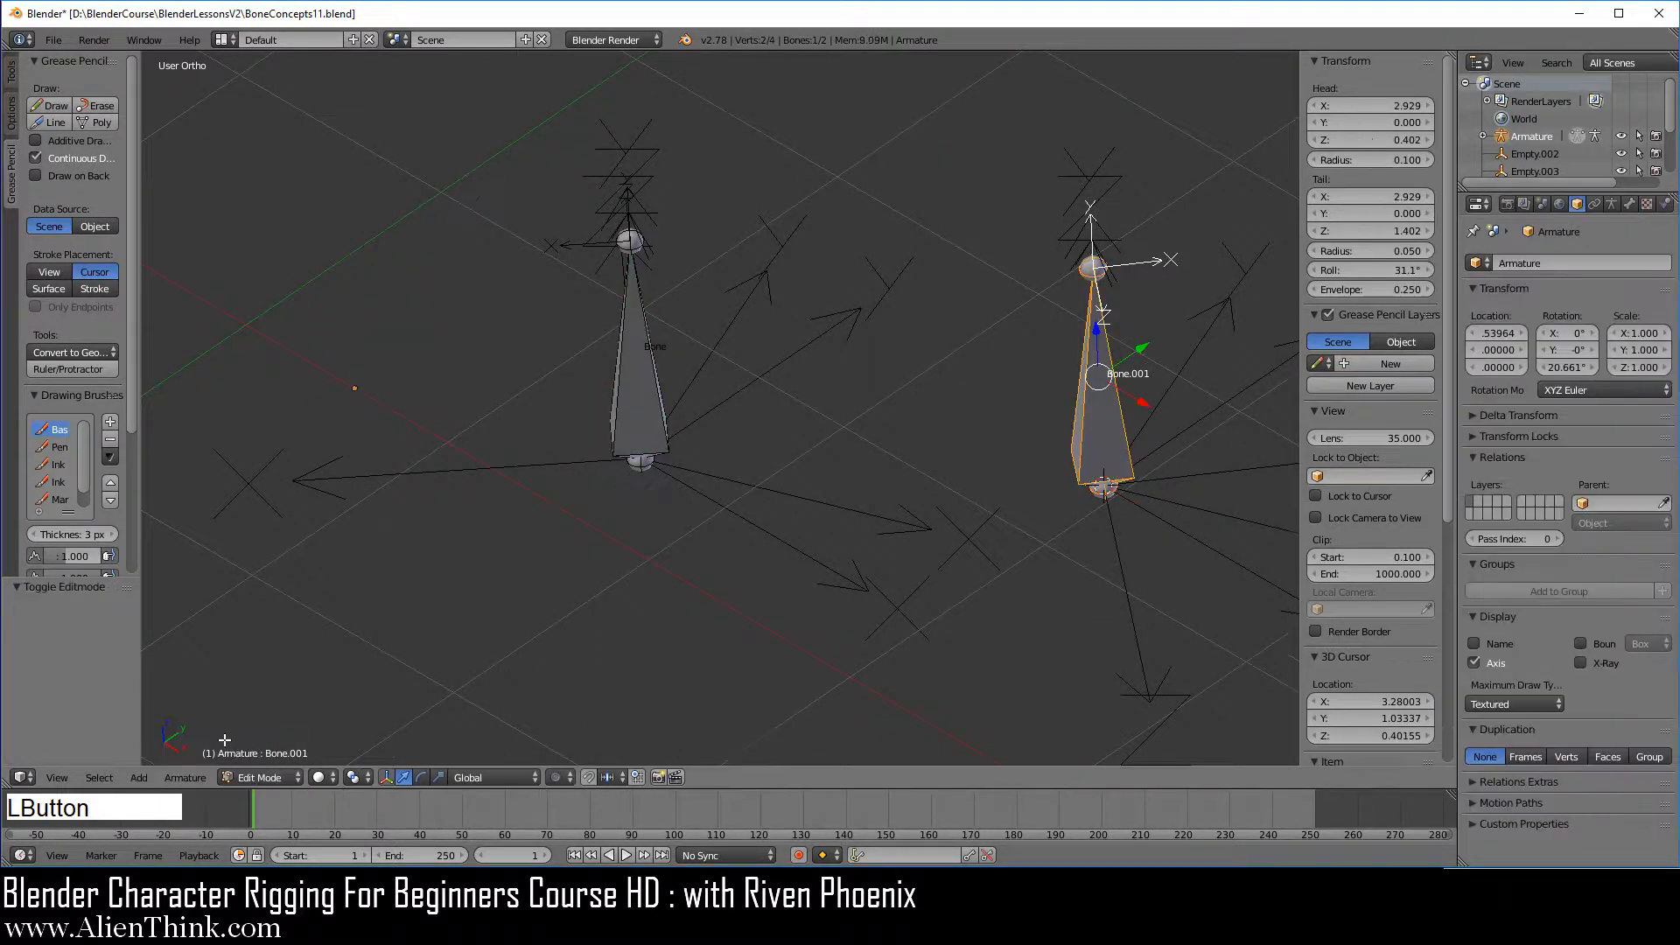
# Step: Compare the Global axes on Bone and Bone.001, and set the transform orientation to Local with Bone.001 selected
pyautogui.rightClick(617, 376)
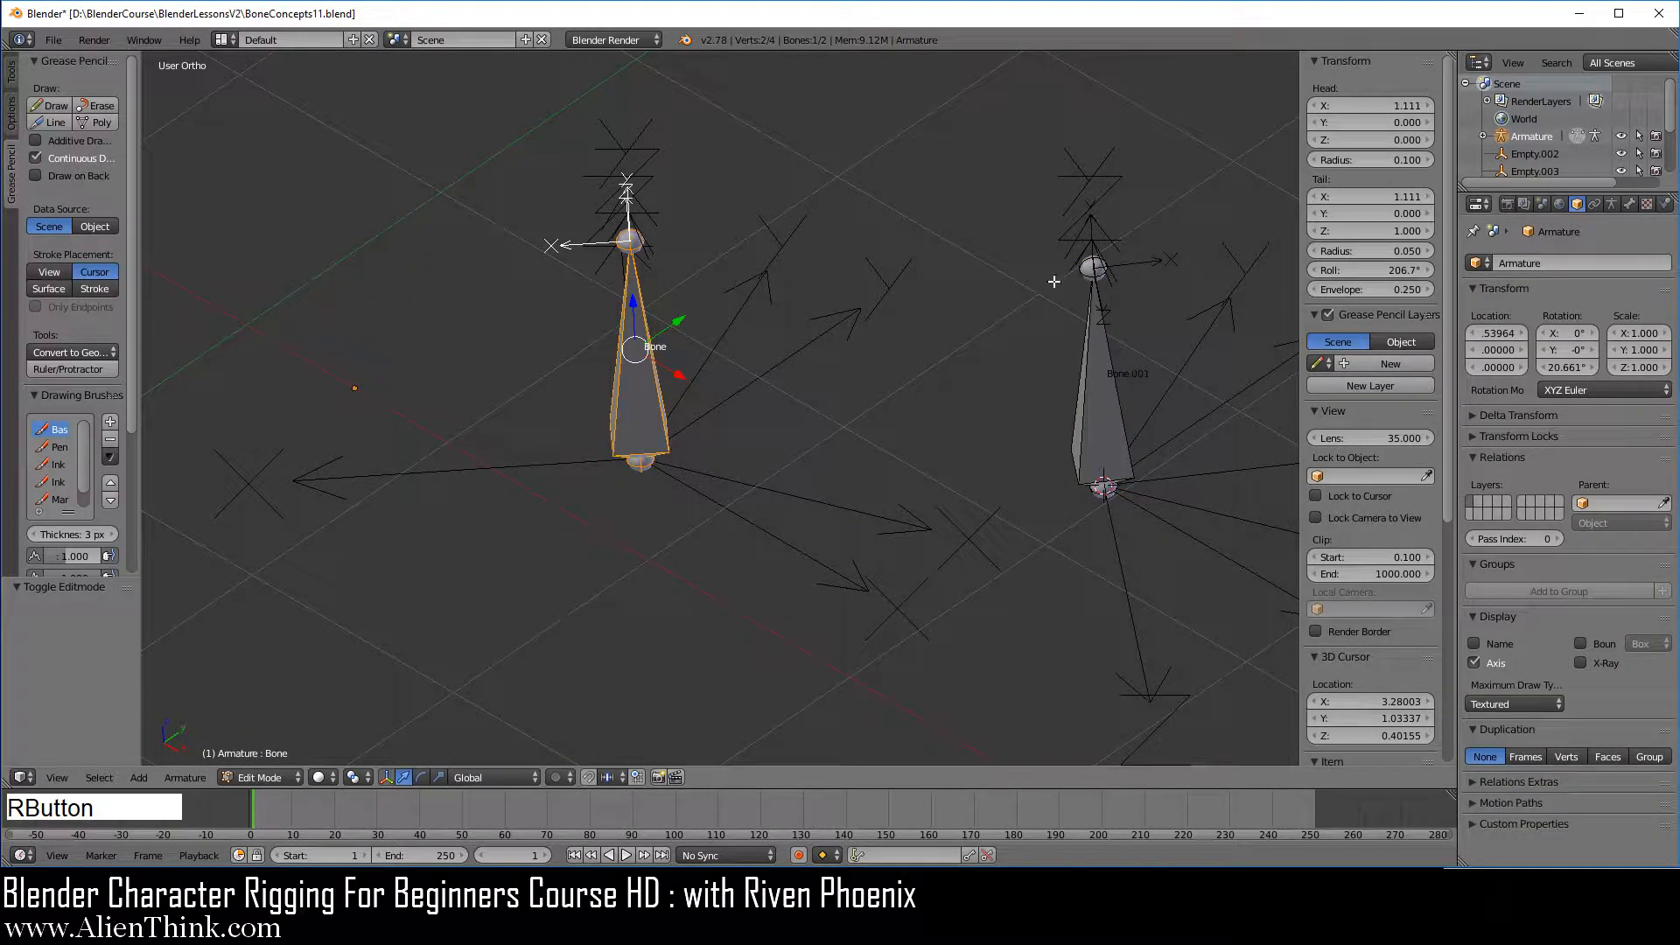
pyautogui.rightClick(1108, 378)
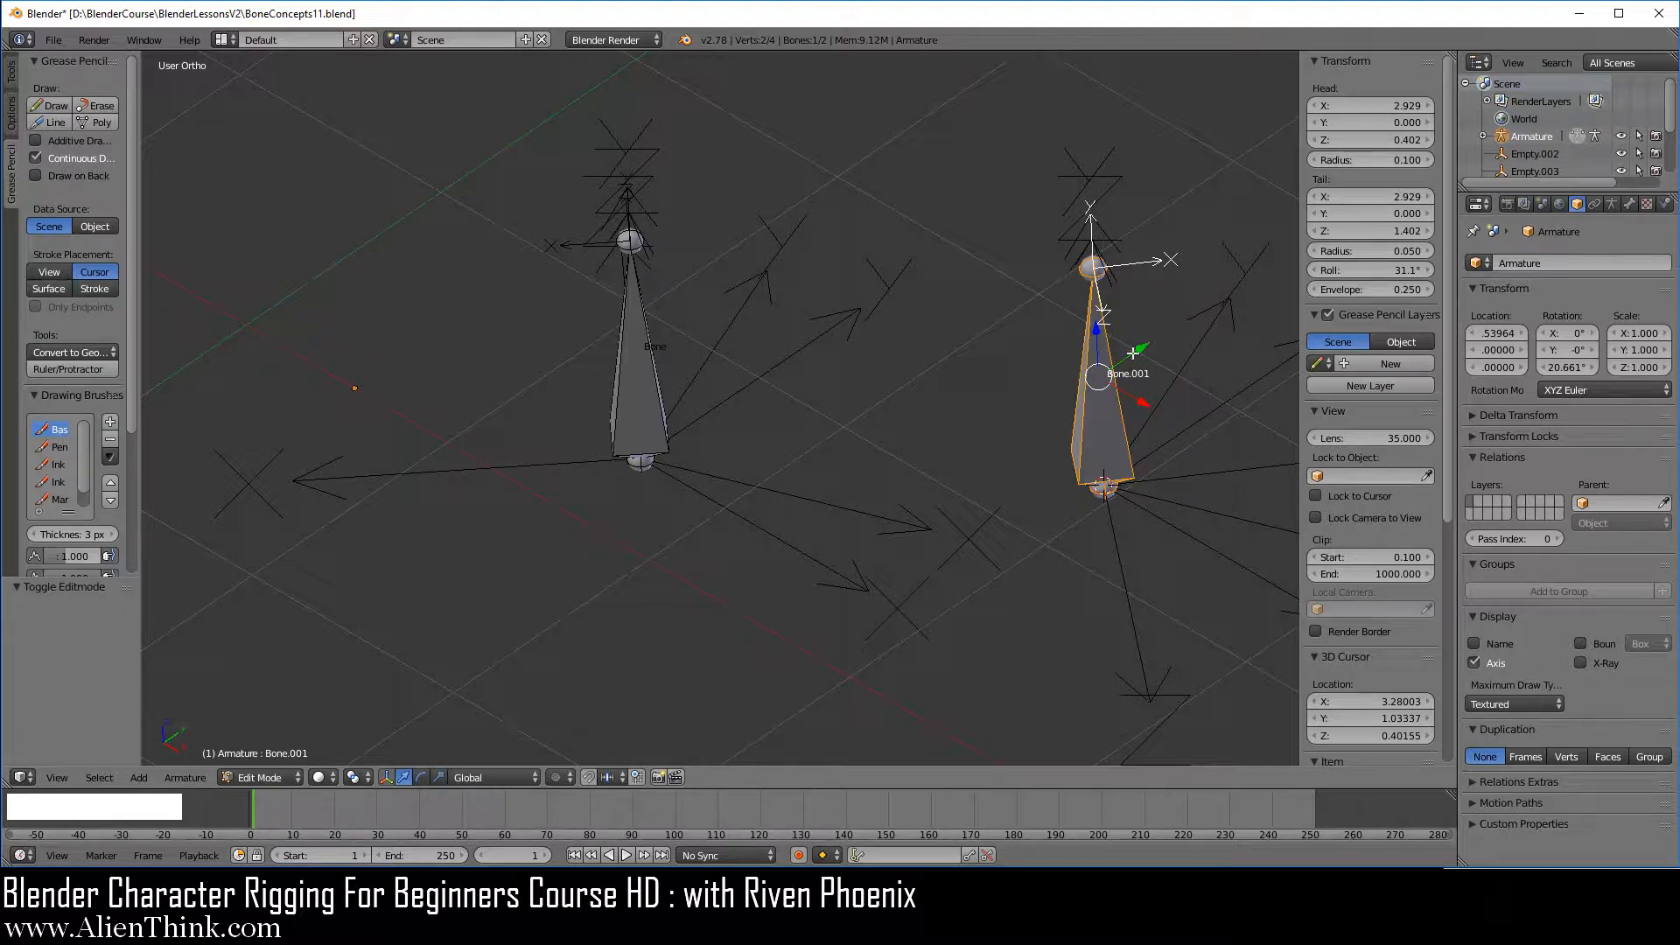
pyautogui.click(488, 778)
pyautogui.click(489, 739)
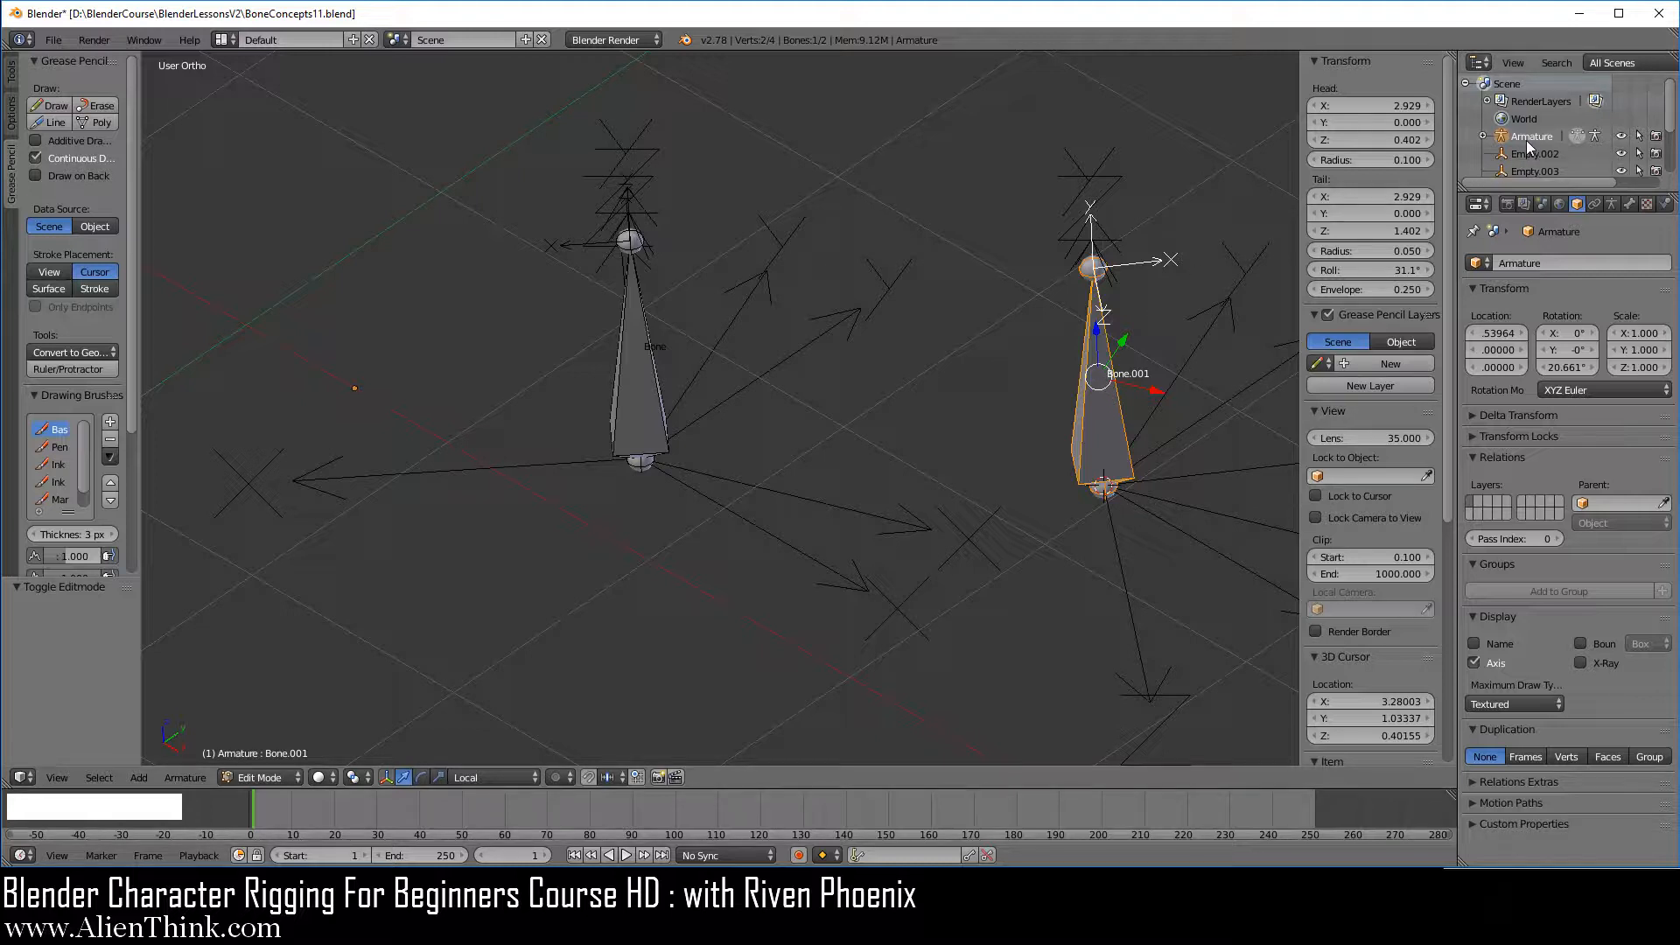
# Step: Check the armature's local axes in Object Mode, and return to Edit Mode with Bone.001 selected in Local orientation
pyautogui.click(279, 776)
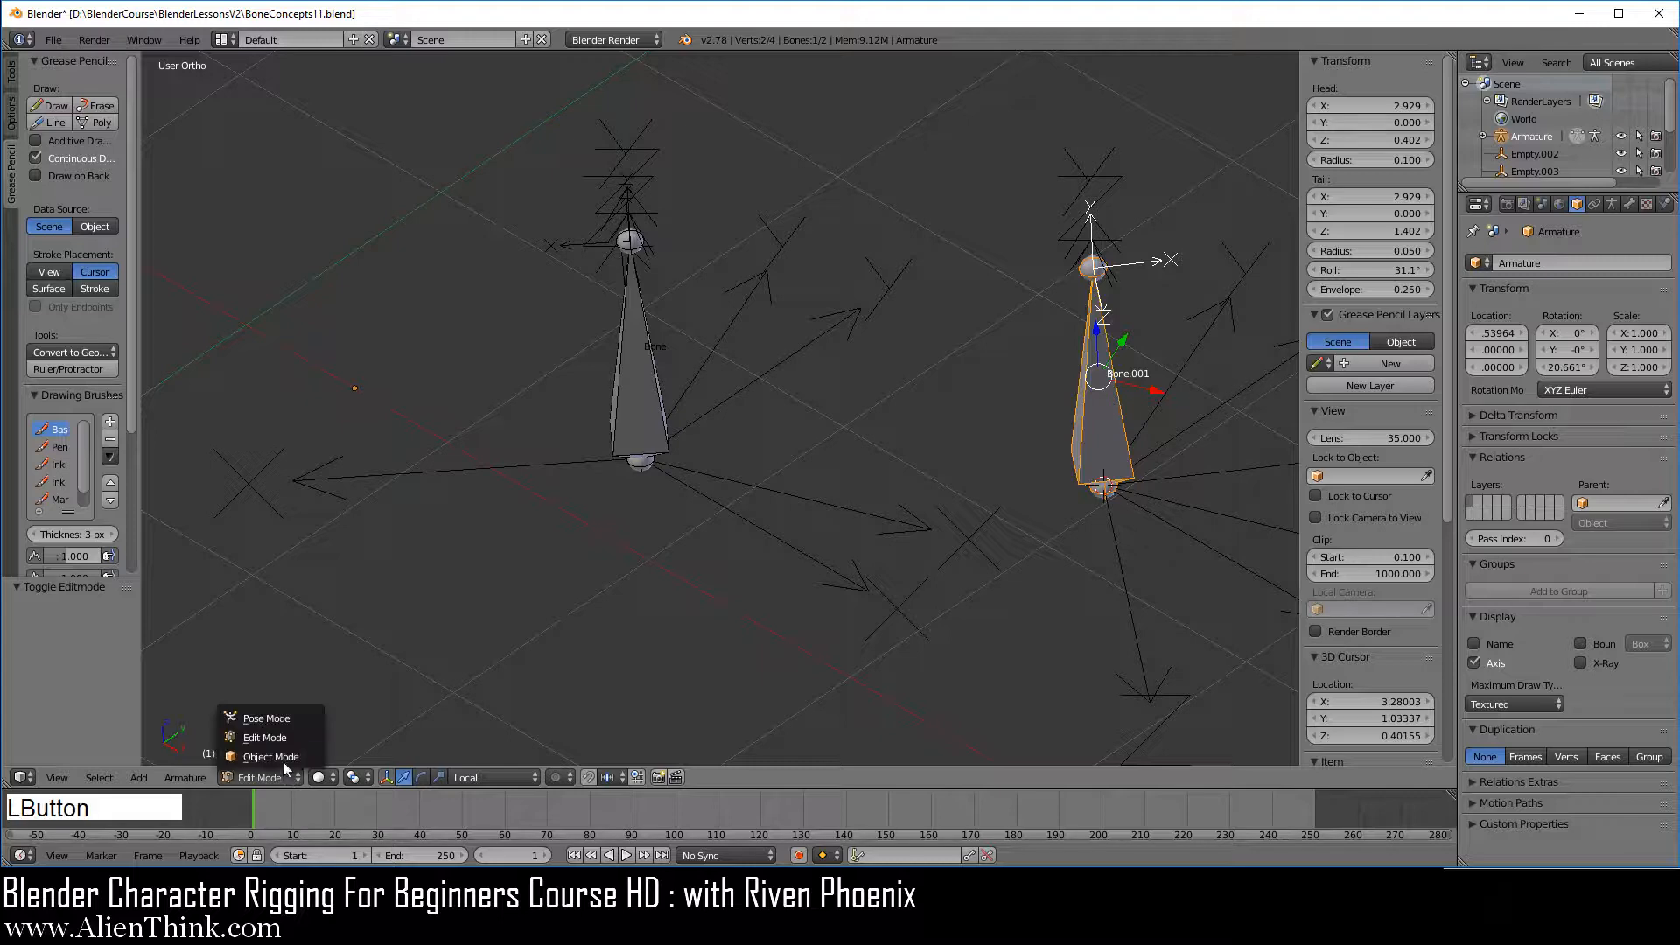
pyautogui.click(282, 755)
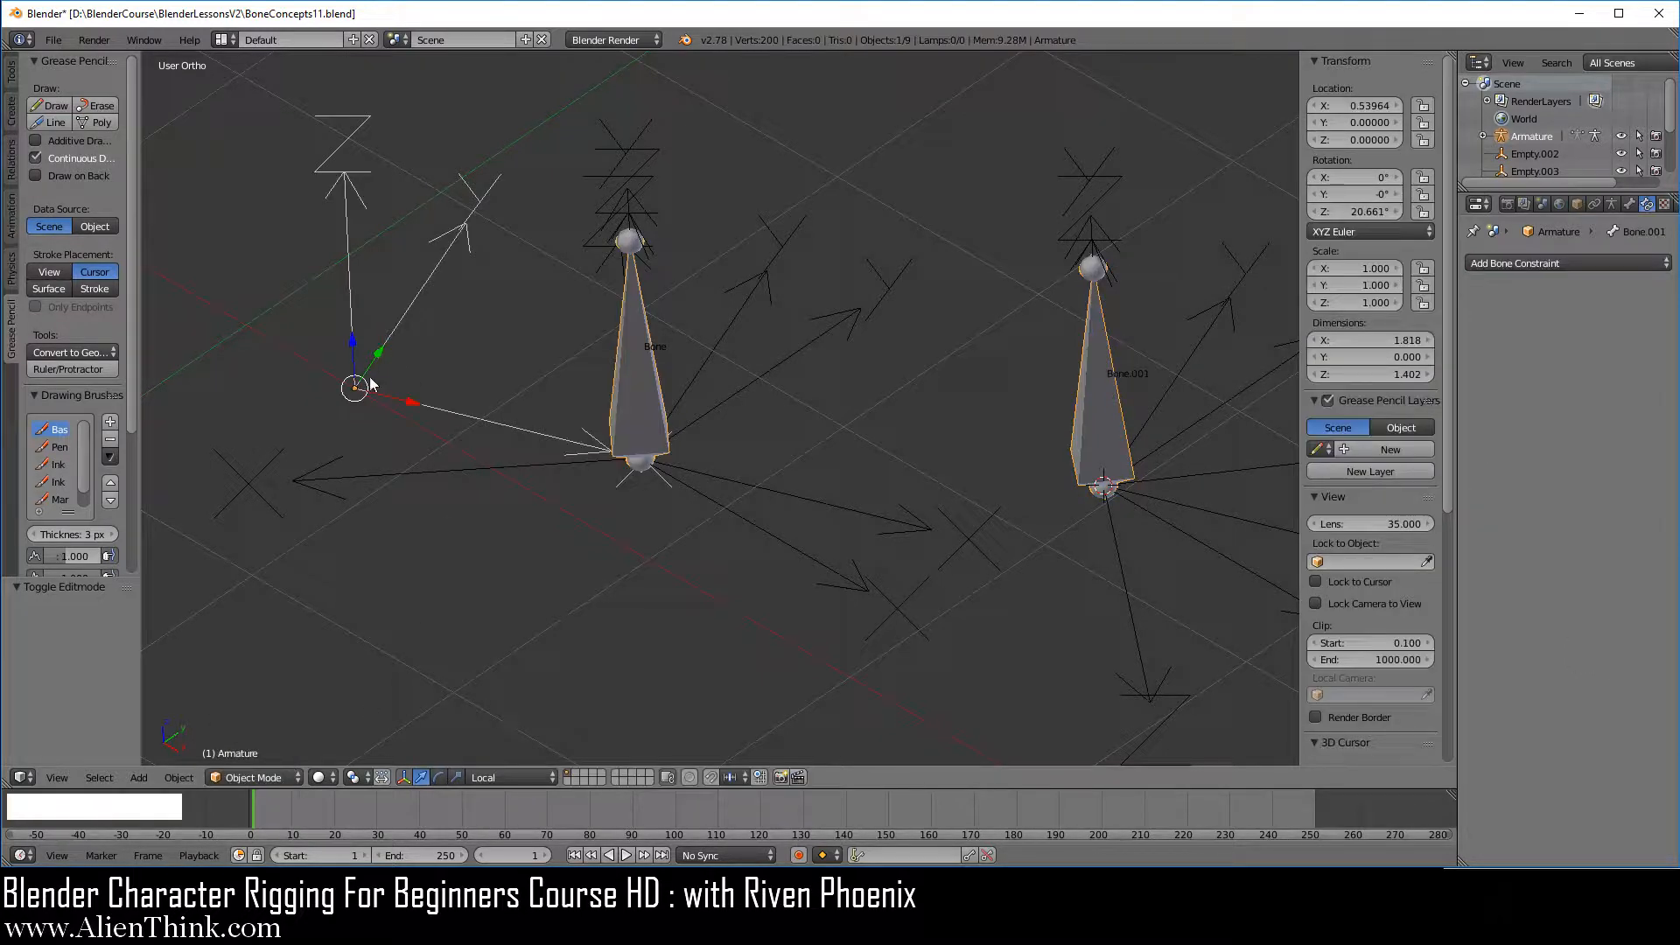
pyautogui.click(252, 777)
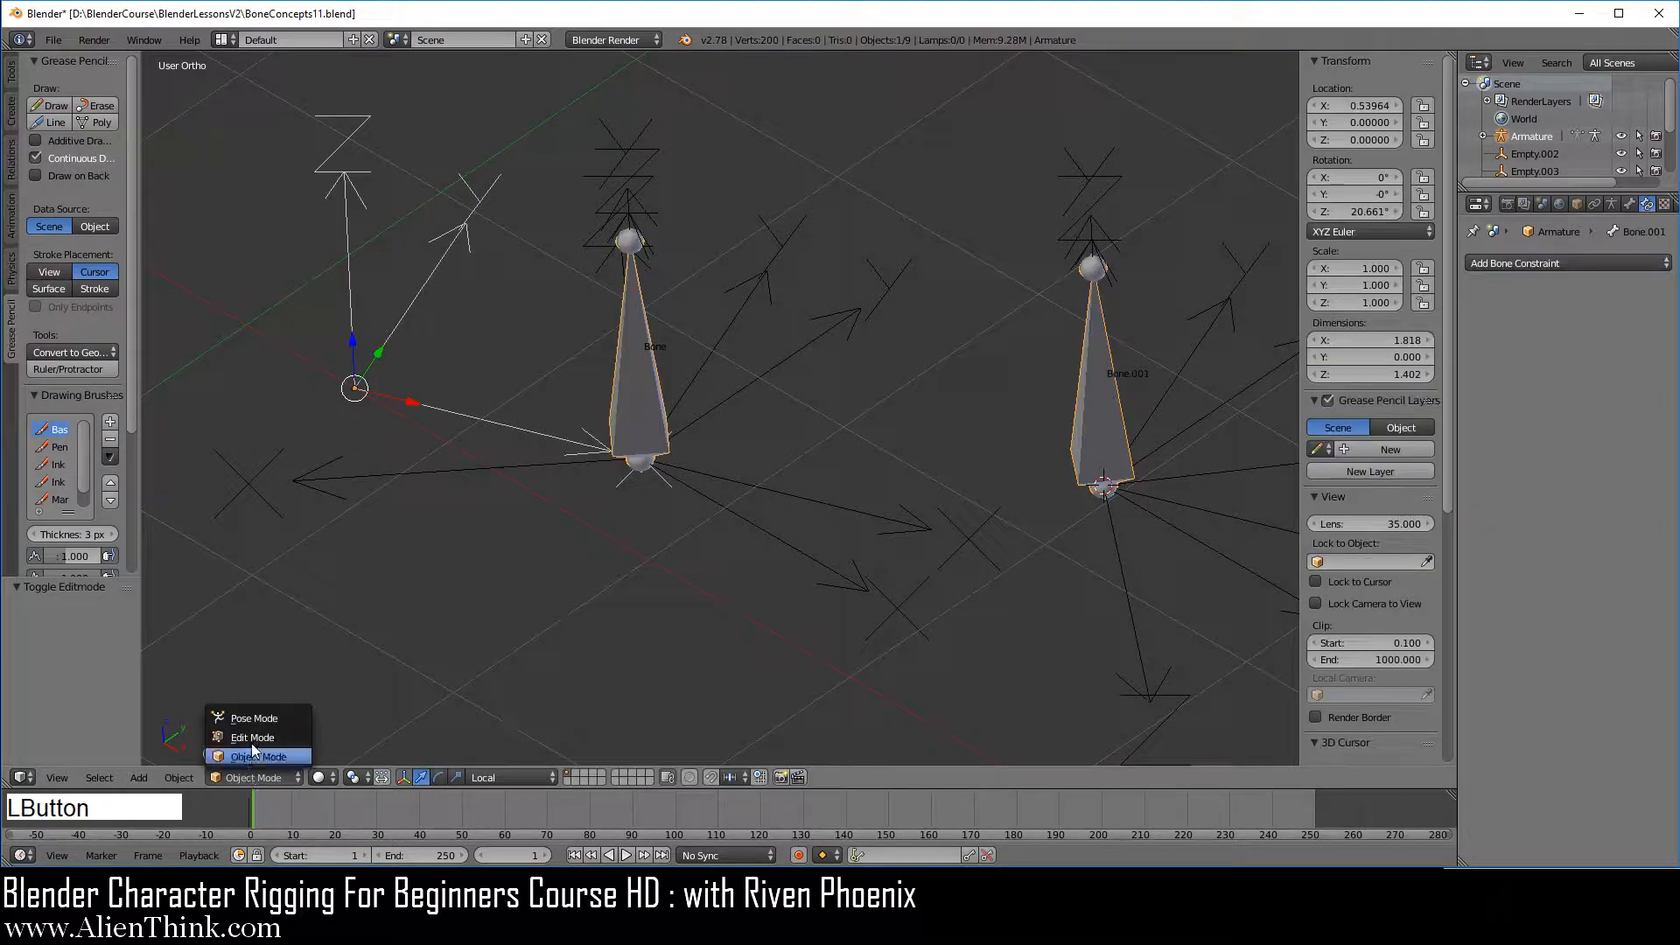
pyautogui.click(252, 737)
pyautogui.click(1094, 382)
pyautogui.rightClick(1094, 382)
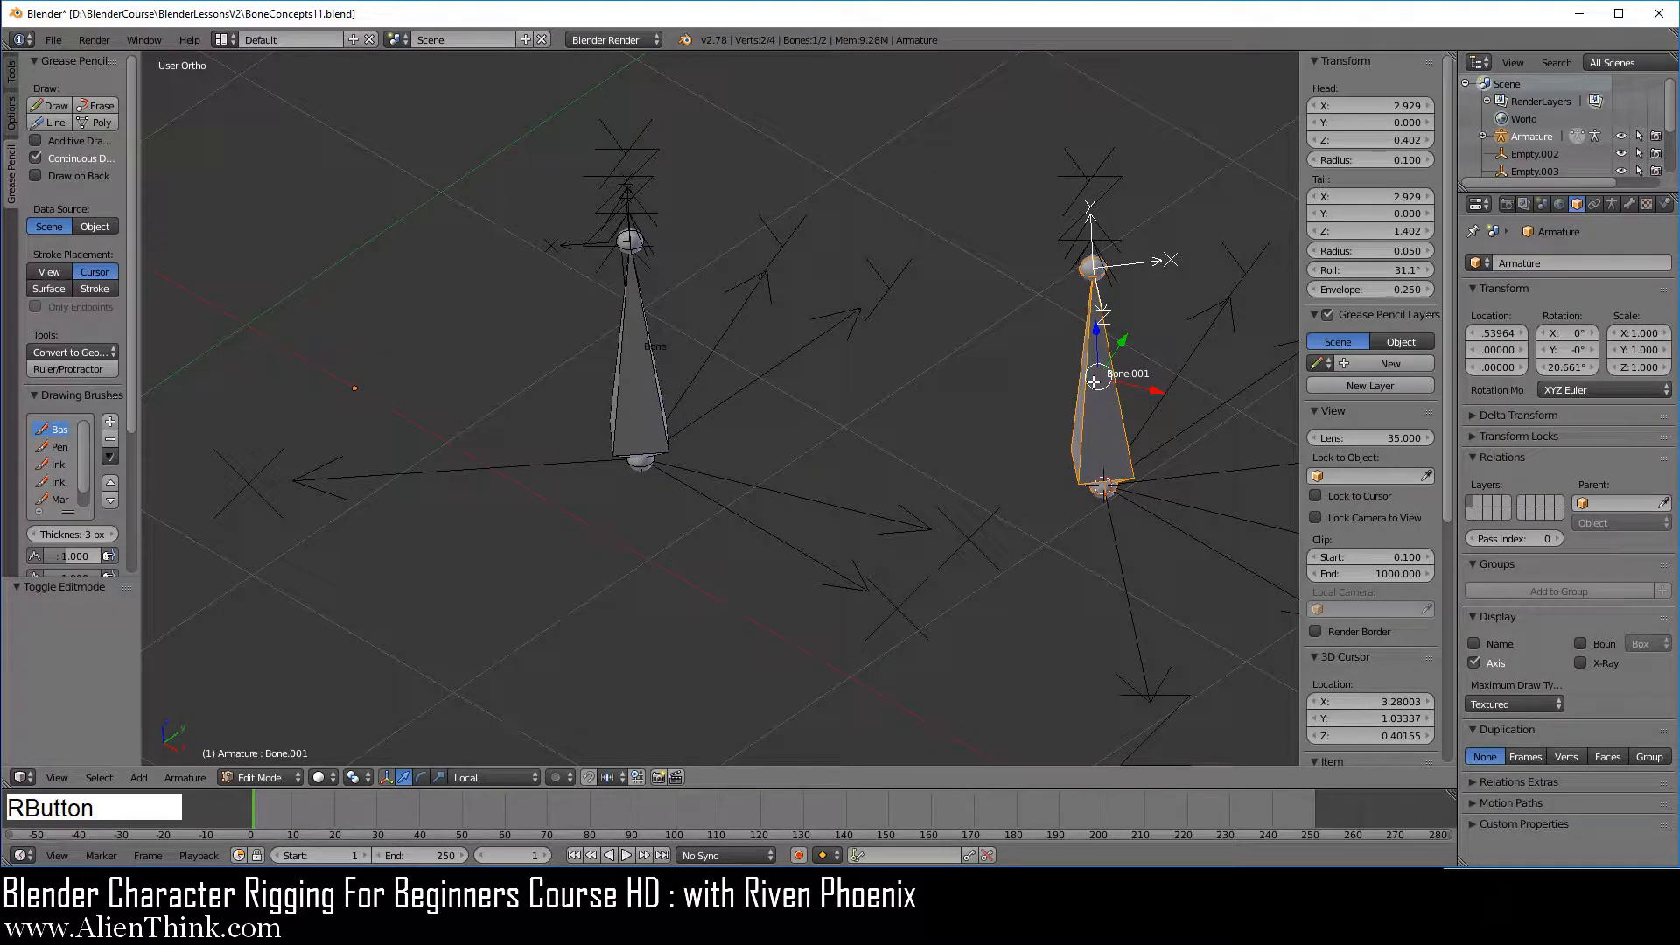
pyautogui.click(487, 777)
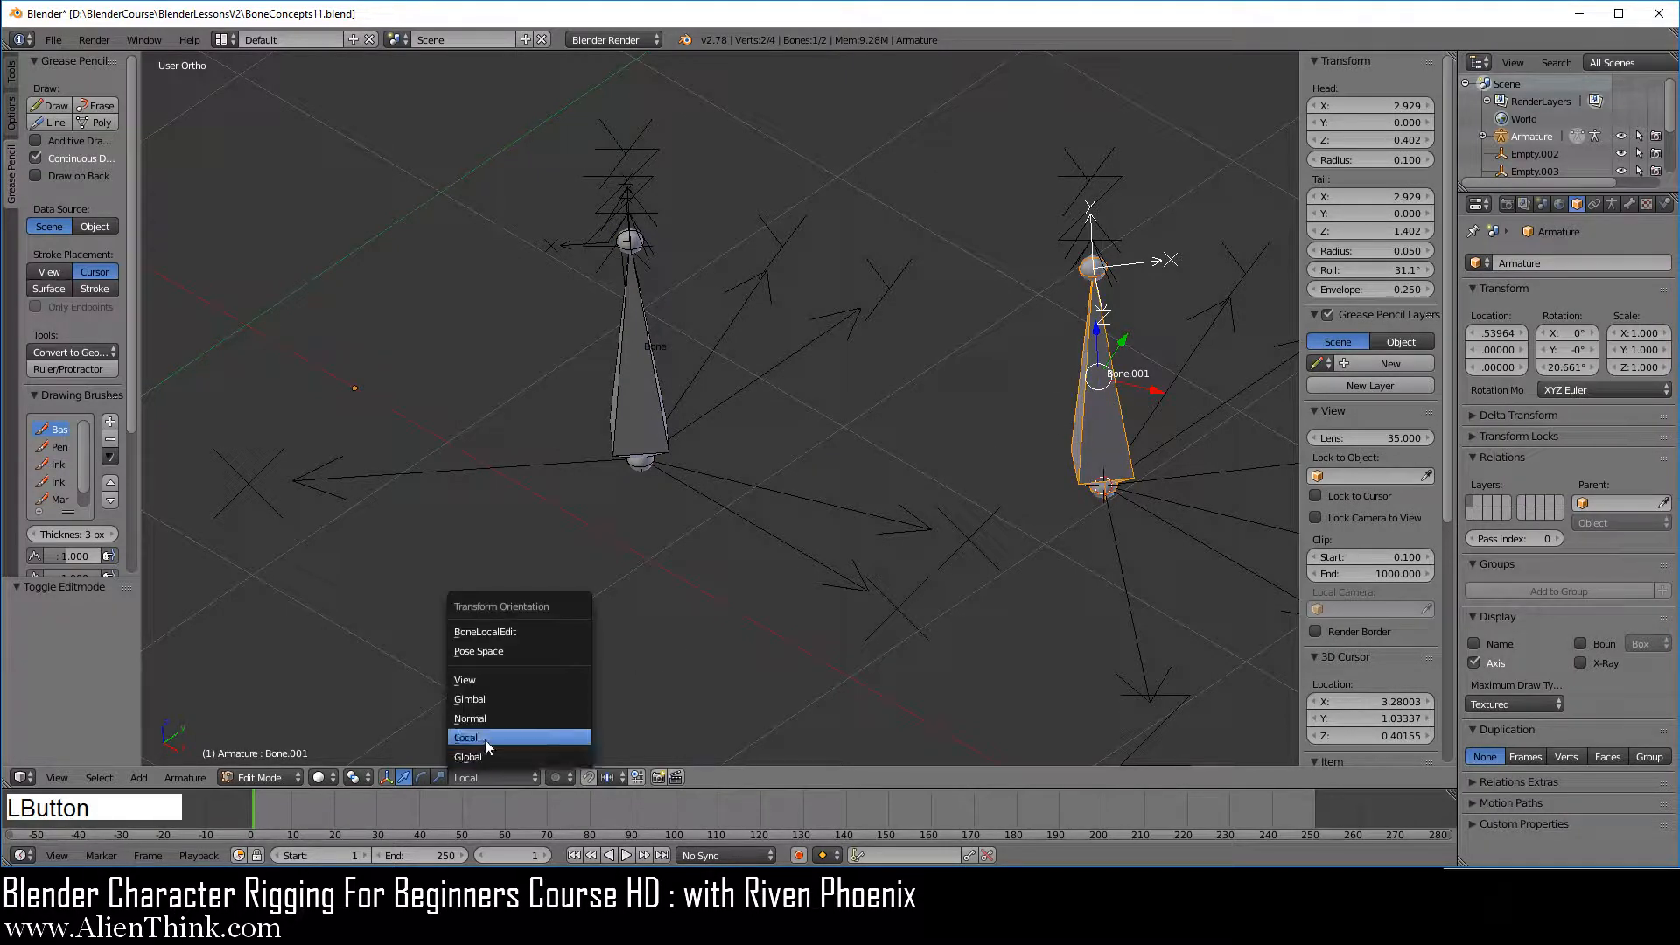
pyautogui.click(484, 739)
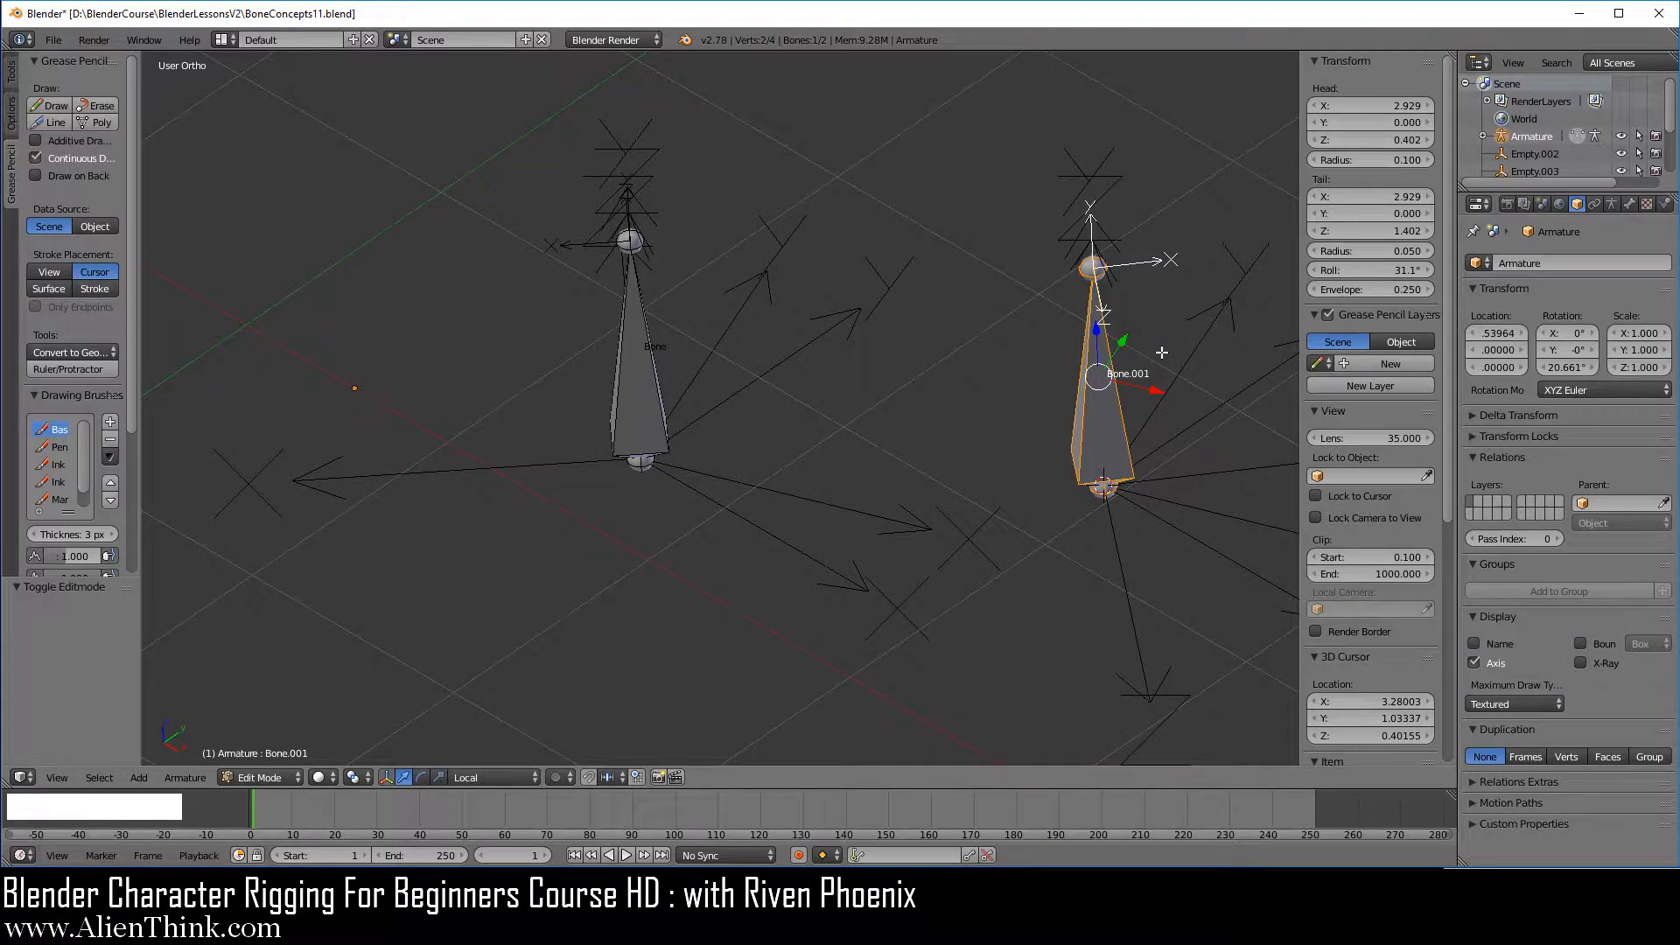
# Step: Set the transform orientation to Normal for Bone.001 and compare the manipulator with the bone's own axes
pyautogui.scroll(4, 1159, 350)
pyautogui.keyDown('shift'); pyautogui.moveTo(1207, 338); pyautogui.dragTo(675, 356, button='middle'); pyautogui.keyUp('shift')
pyautogui.moveTo(933, 498); pyautogui.dragTo(989, 450, button='middle')
pyautogui.keyDown('shift'); pyautogui.moveTo(822, 271); pyautogui.dragTo(827, 398, button='middle'); pyautogui.keyUp('shift')
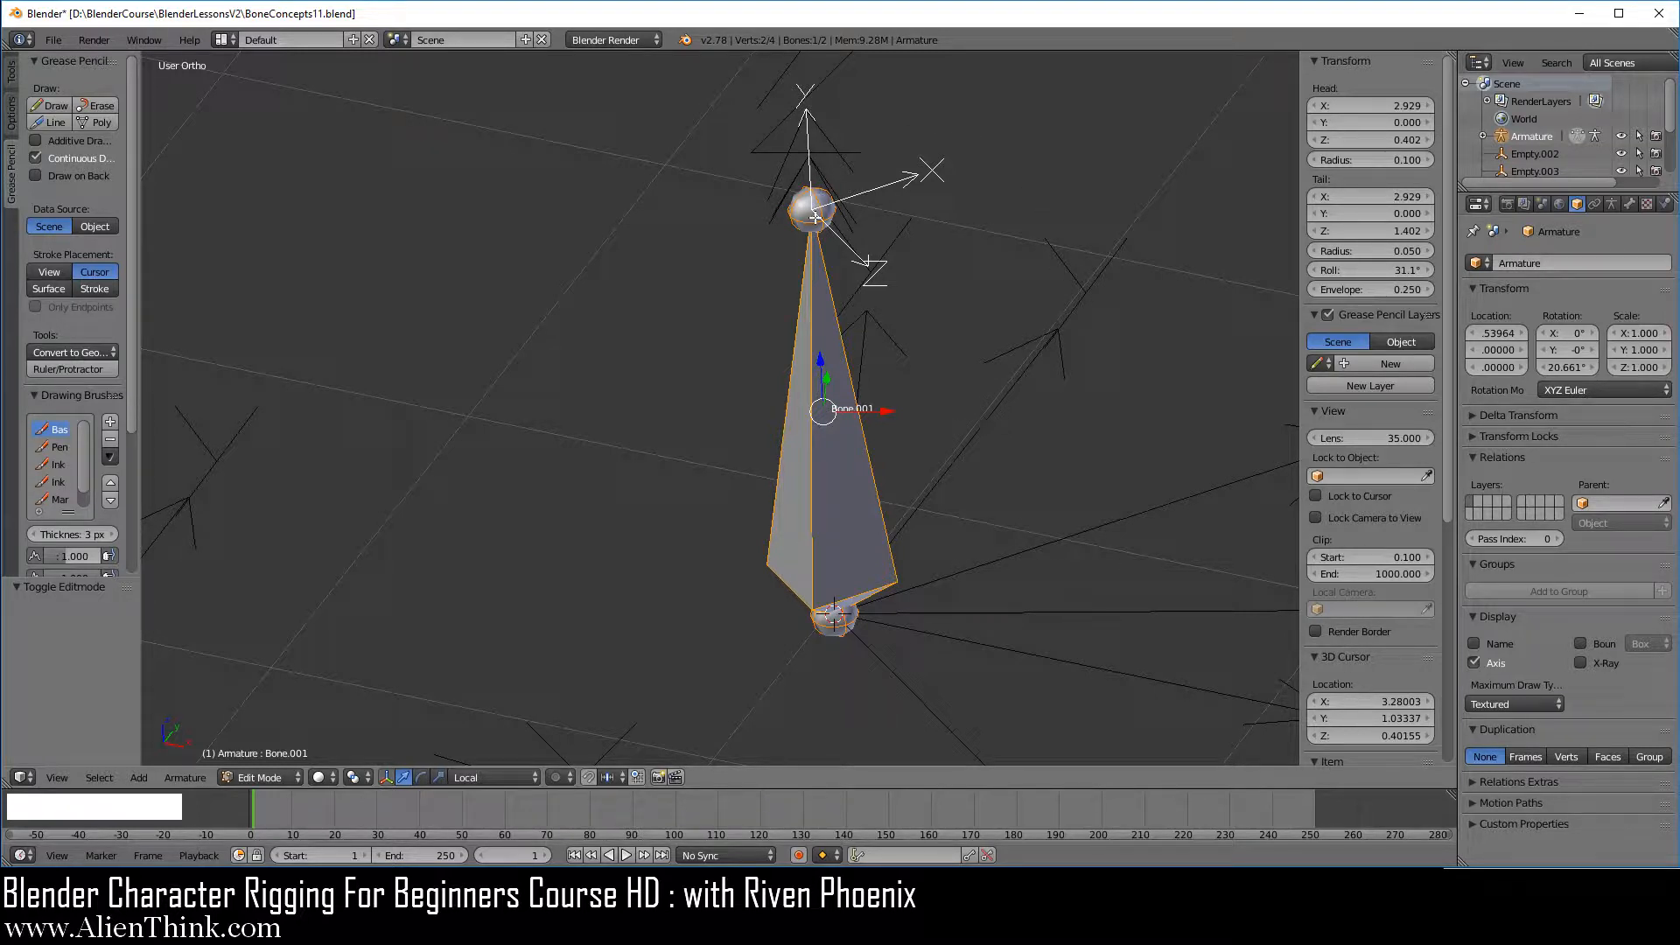
pyautogui.click(495, 772)
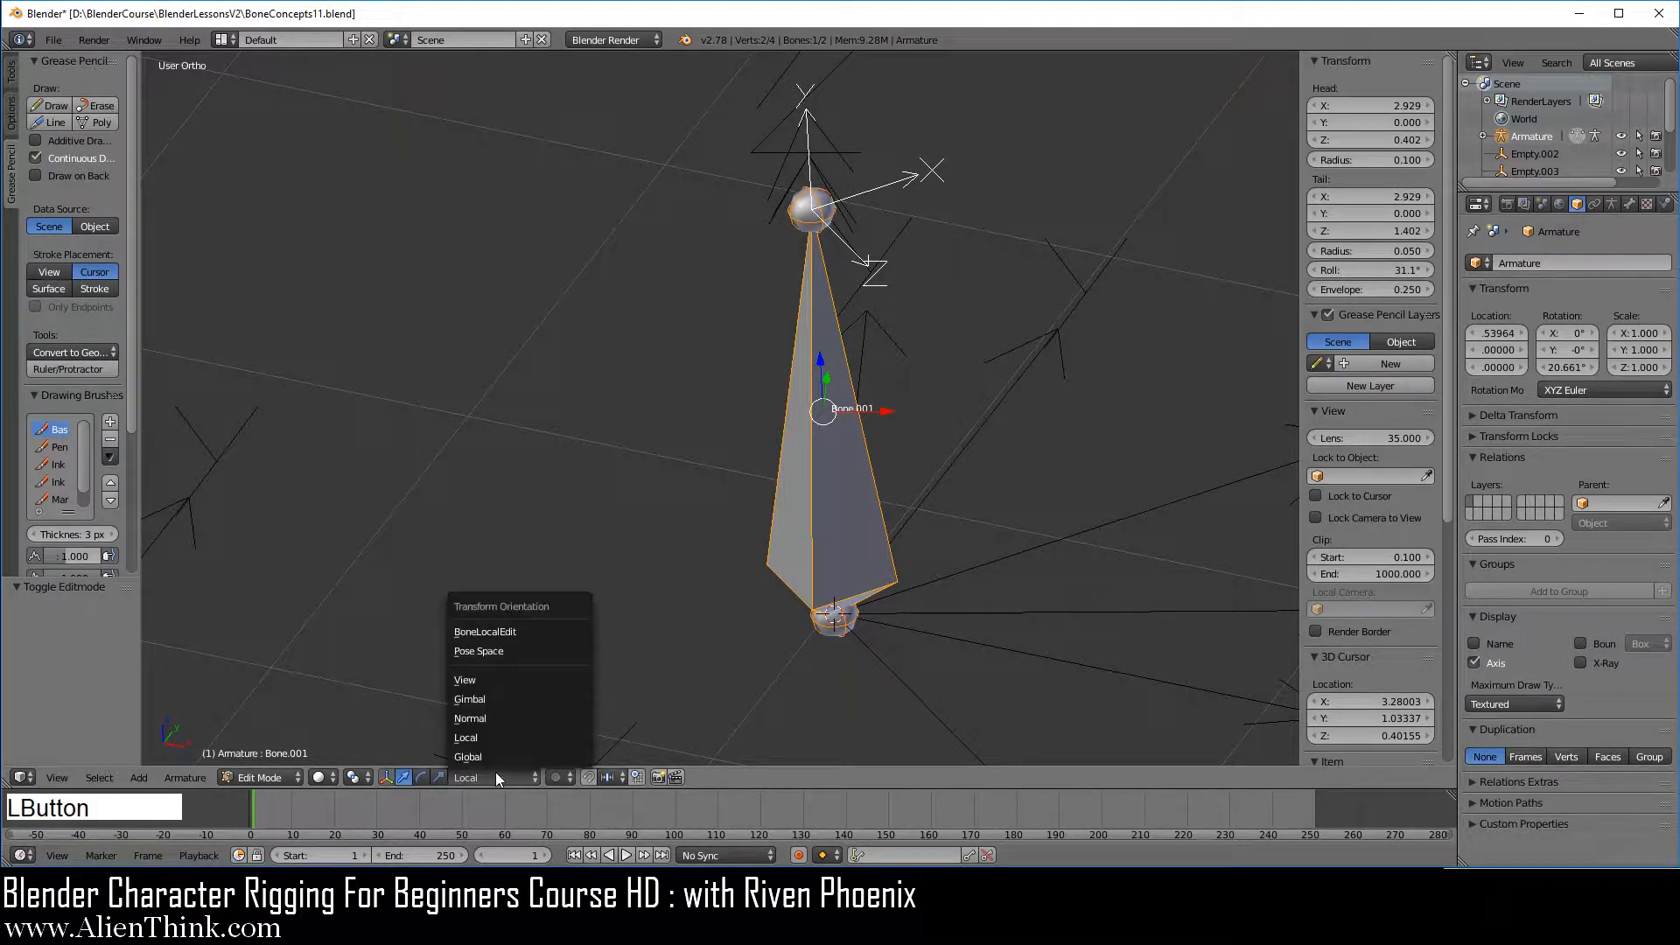
pyautogui.click(495, 717)
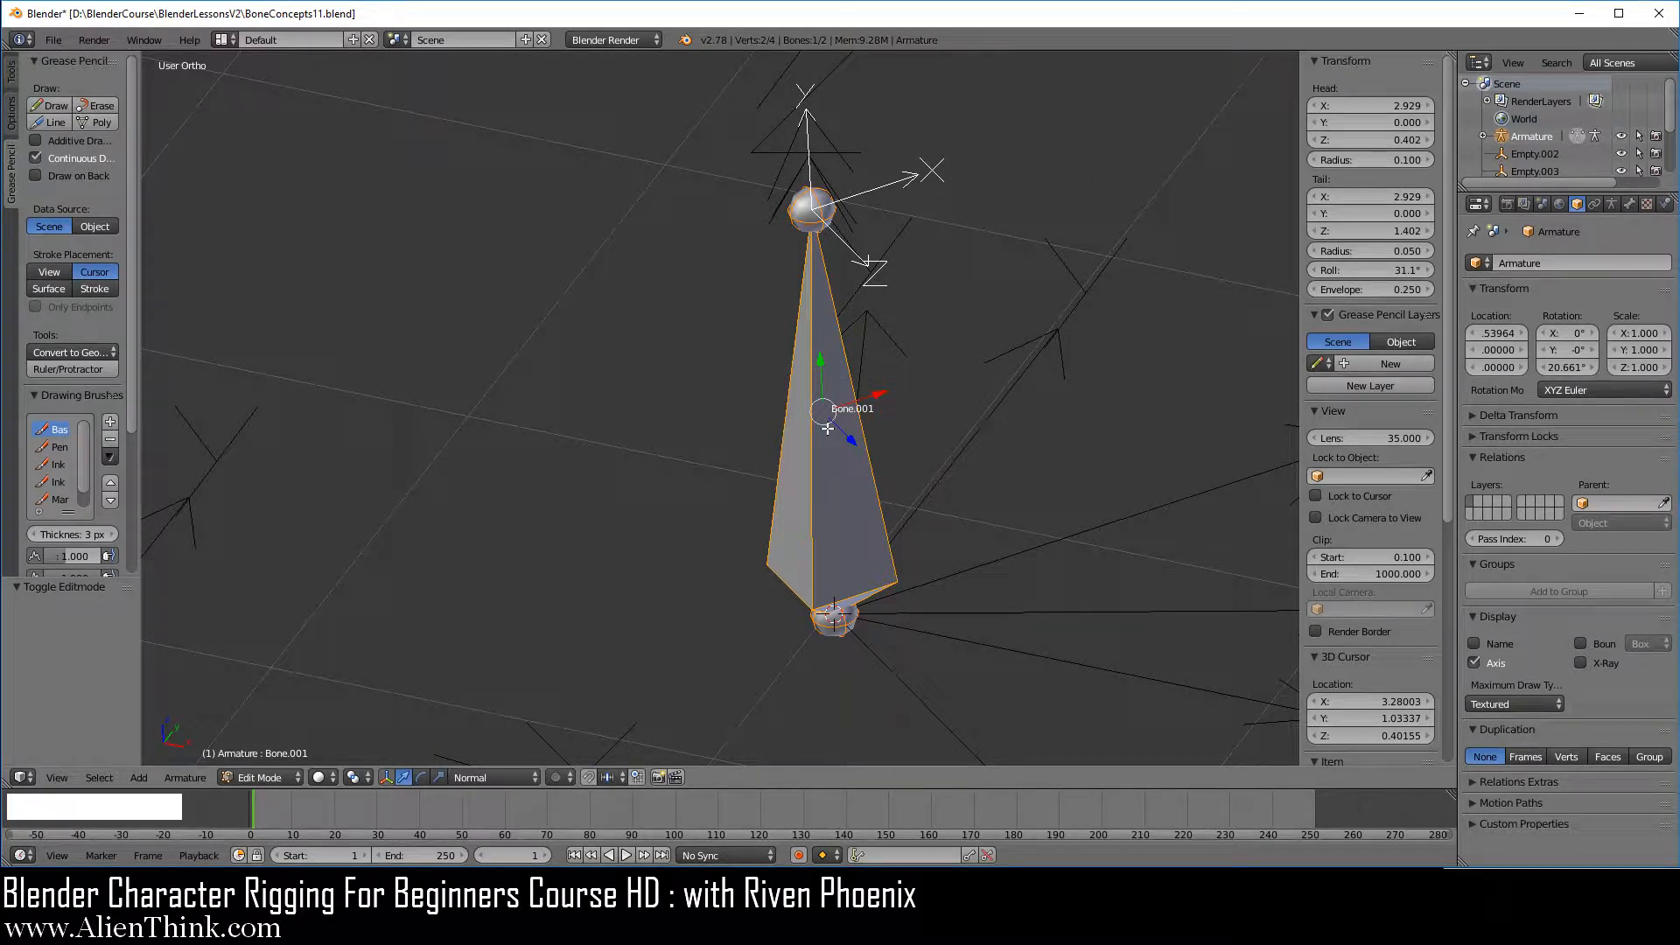
# Step: Display the armature's bones as Stick to examine the bone's axis line, and restore the Octahedral display
pyautogui.click(1611, 204)
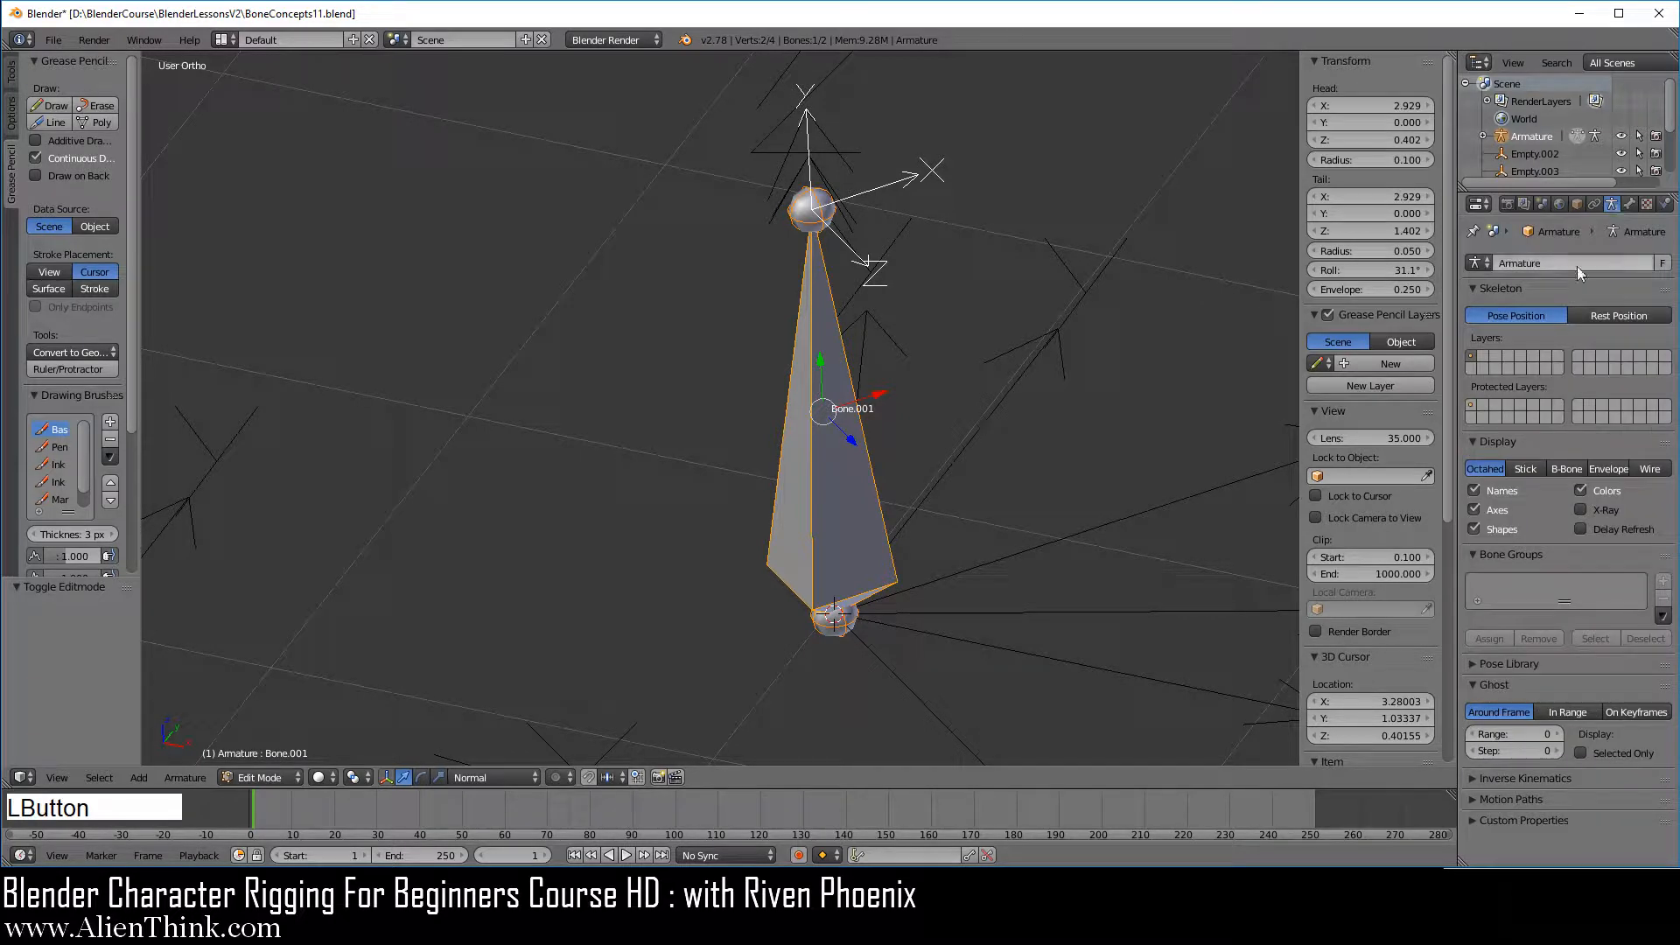
pyautogui.click(1534, 470)
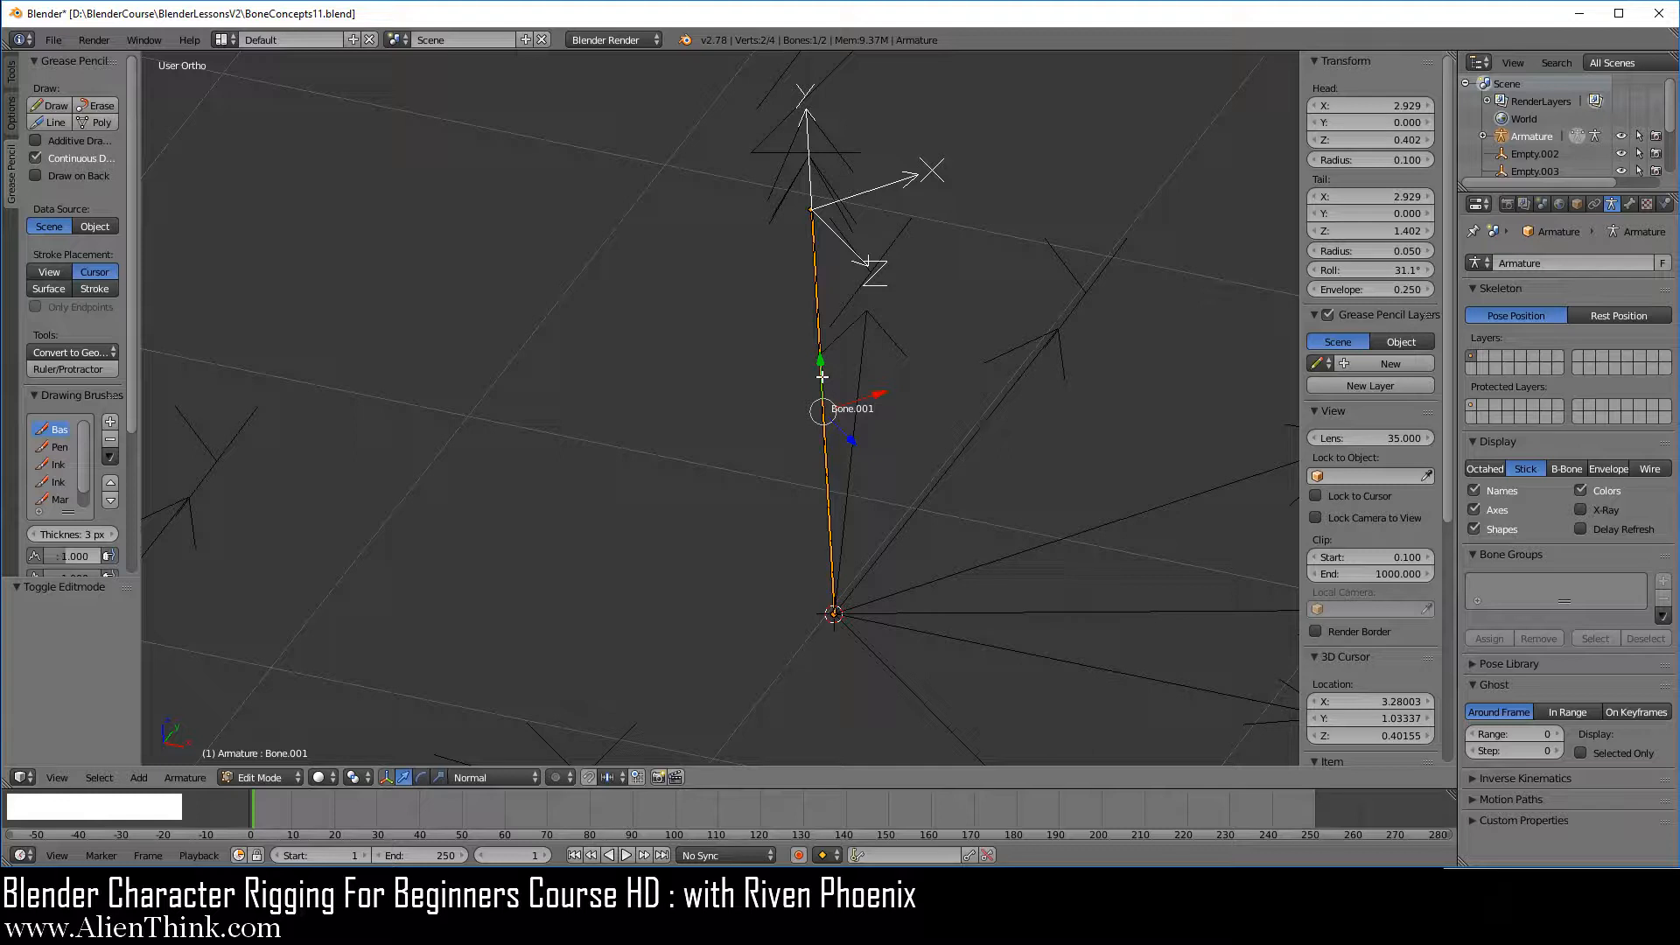
pyautogui.click(1489, 464)
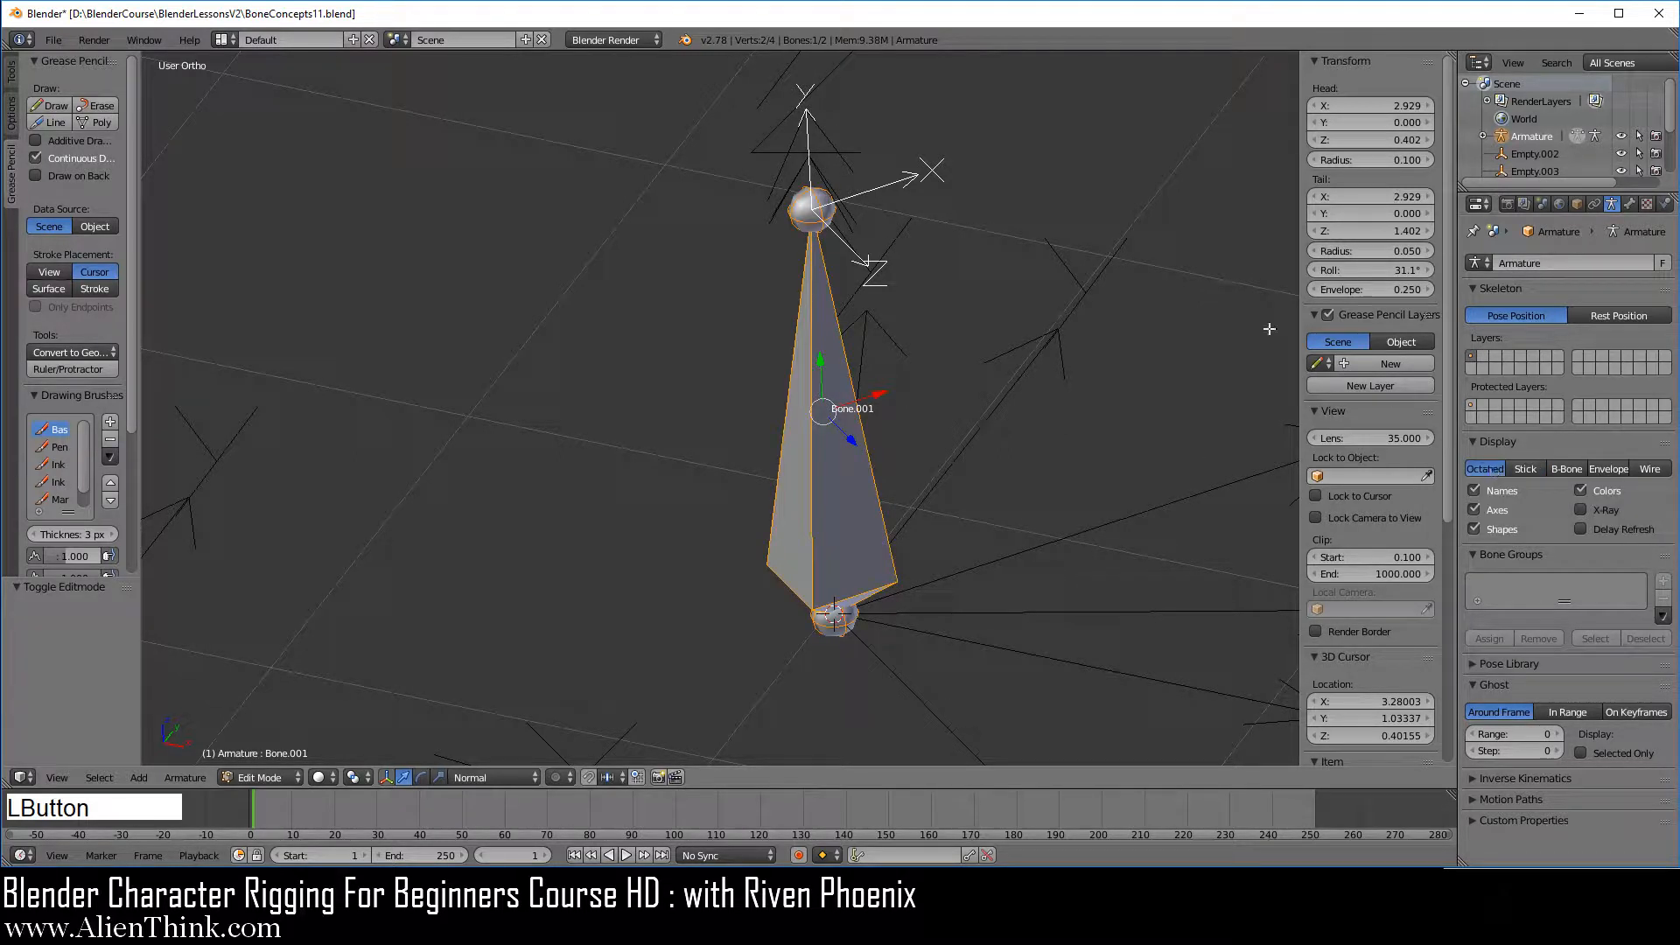
# Step: Check Bone.001's Normal-oriented manipulator in Pose Mode and return the armature to Edit Mode
pyautogui.scroll(-1, 957, 429)
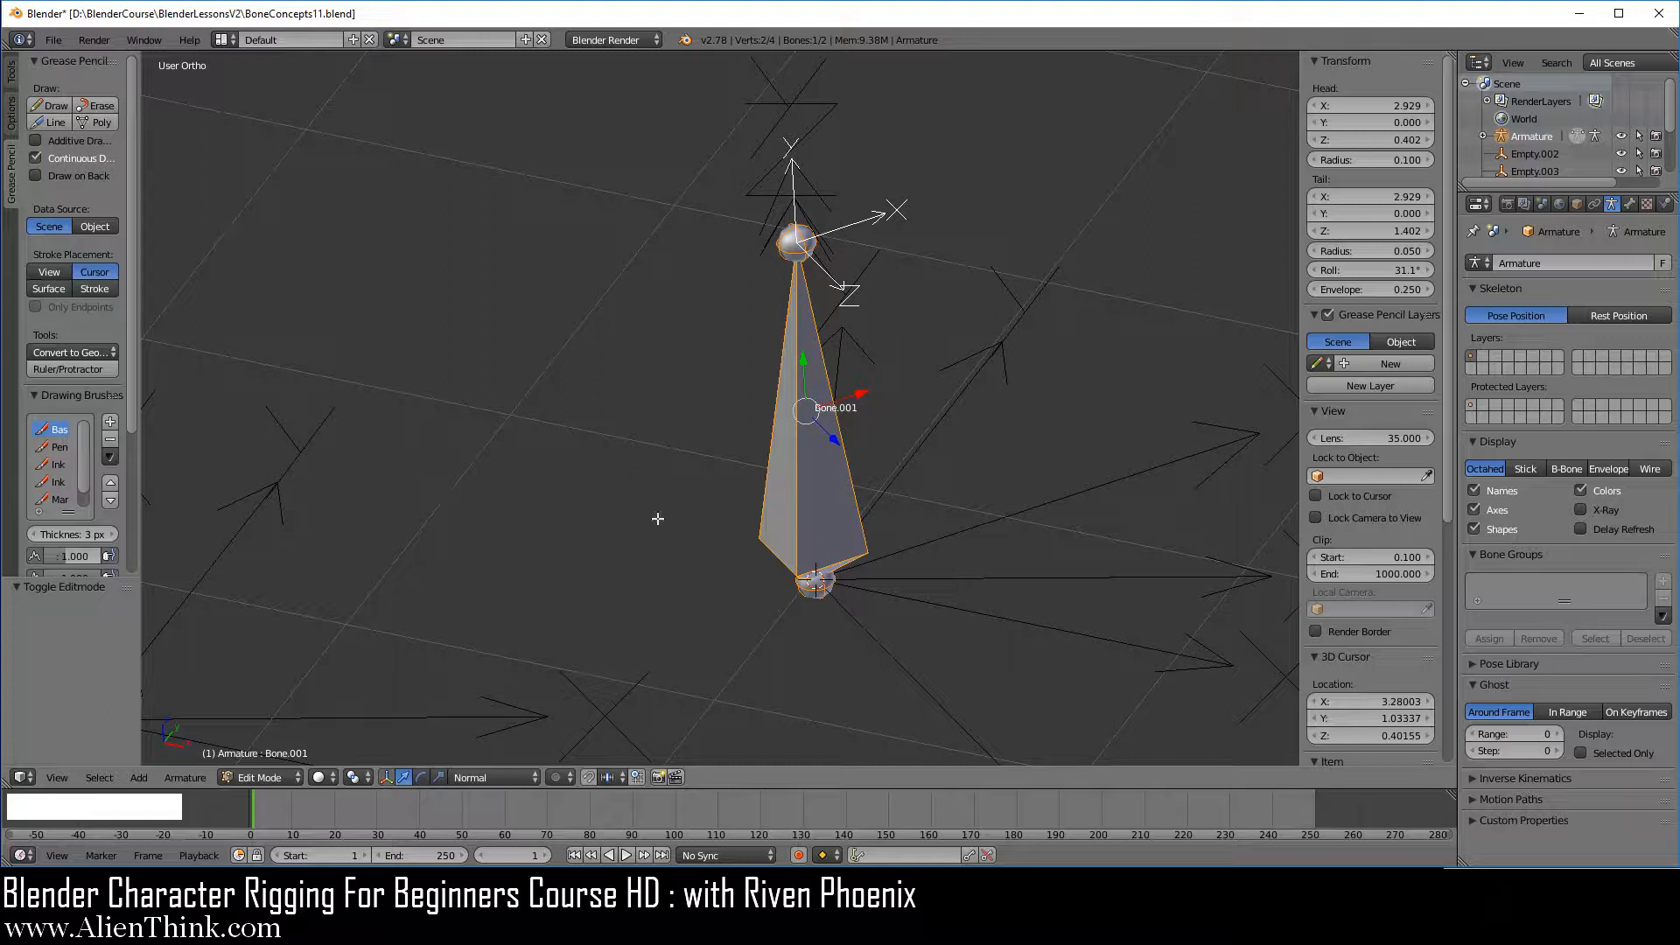
pyautogui.click(266, 777)
pyautogui.click(274, 714)
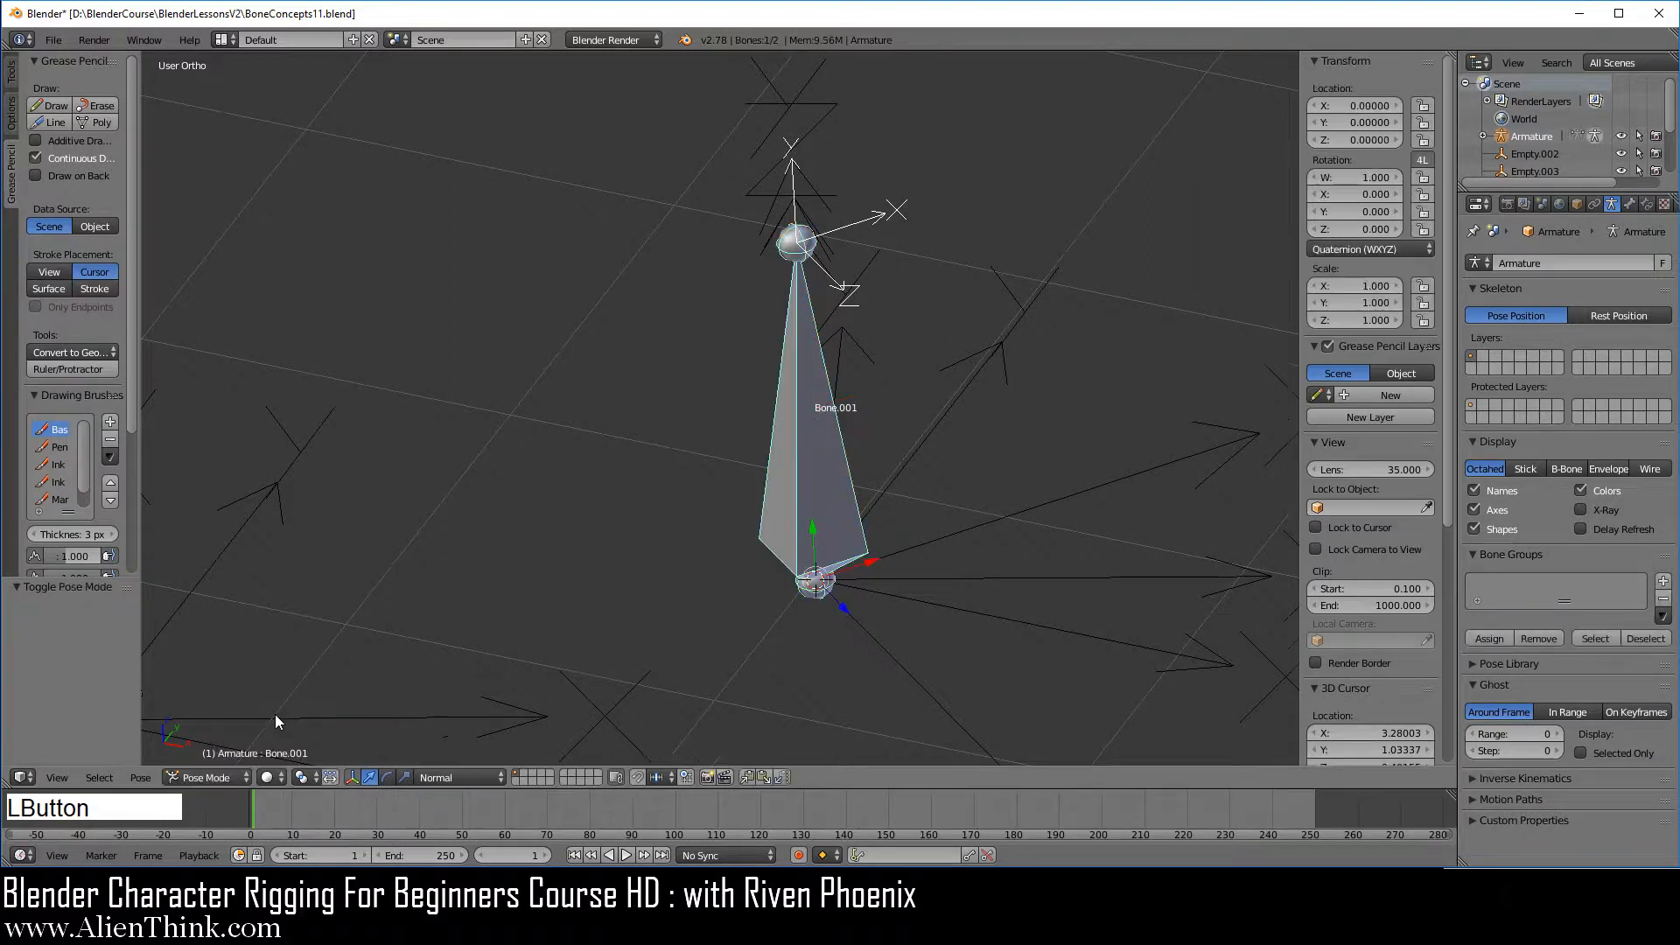
pyautogui.click(226, 775)
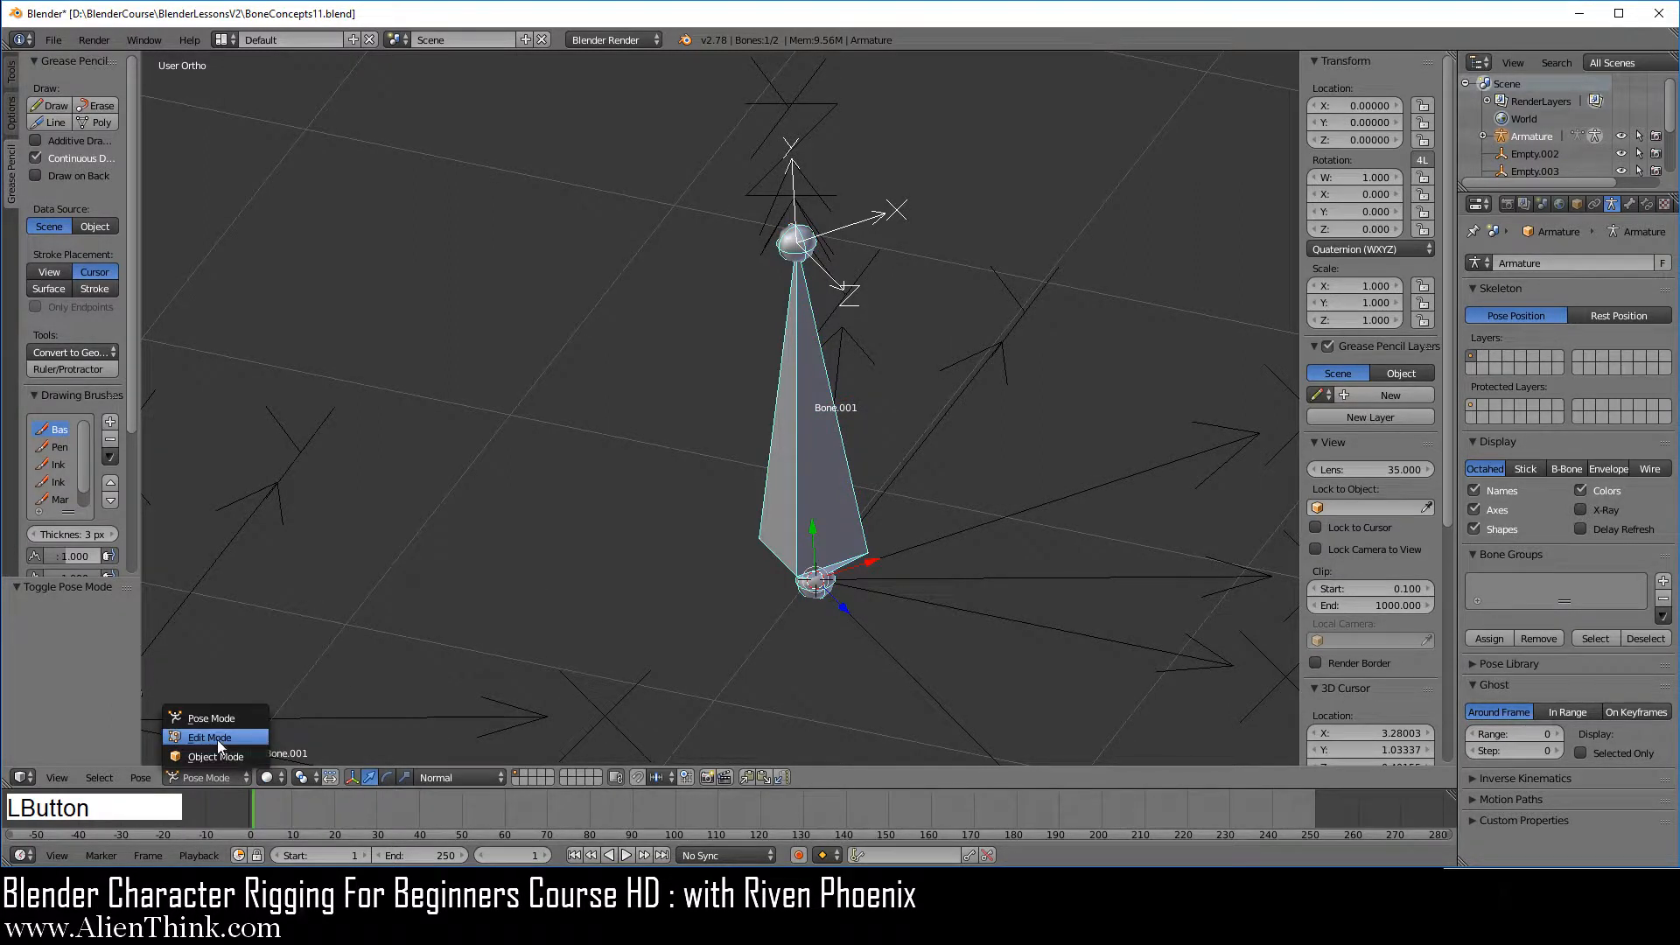
pyautogui.click(217, 738)
# Step: Move Bone.001's tail by about (-0.386, -0.272, -0.118) and its head by about (-0.298, -0.236, -0.126)
pyautogui.rightClick(845, 278)
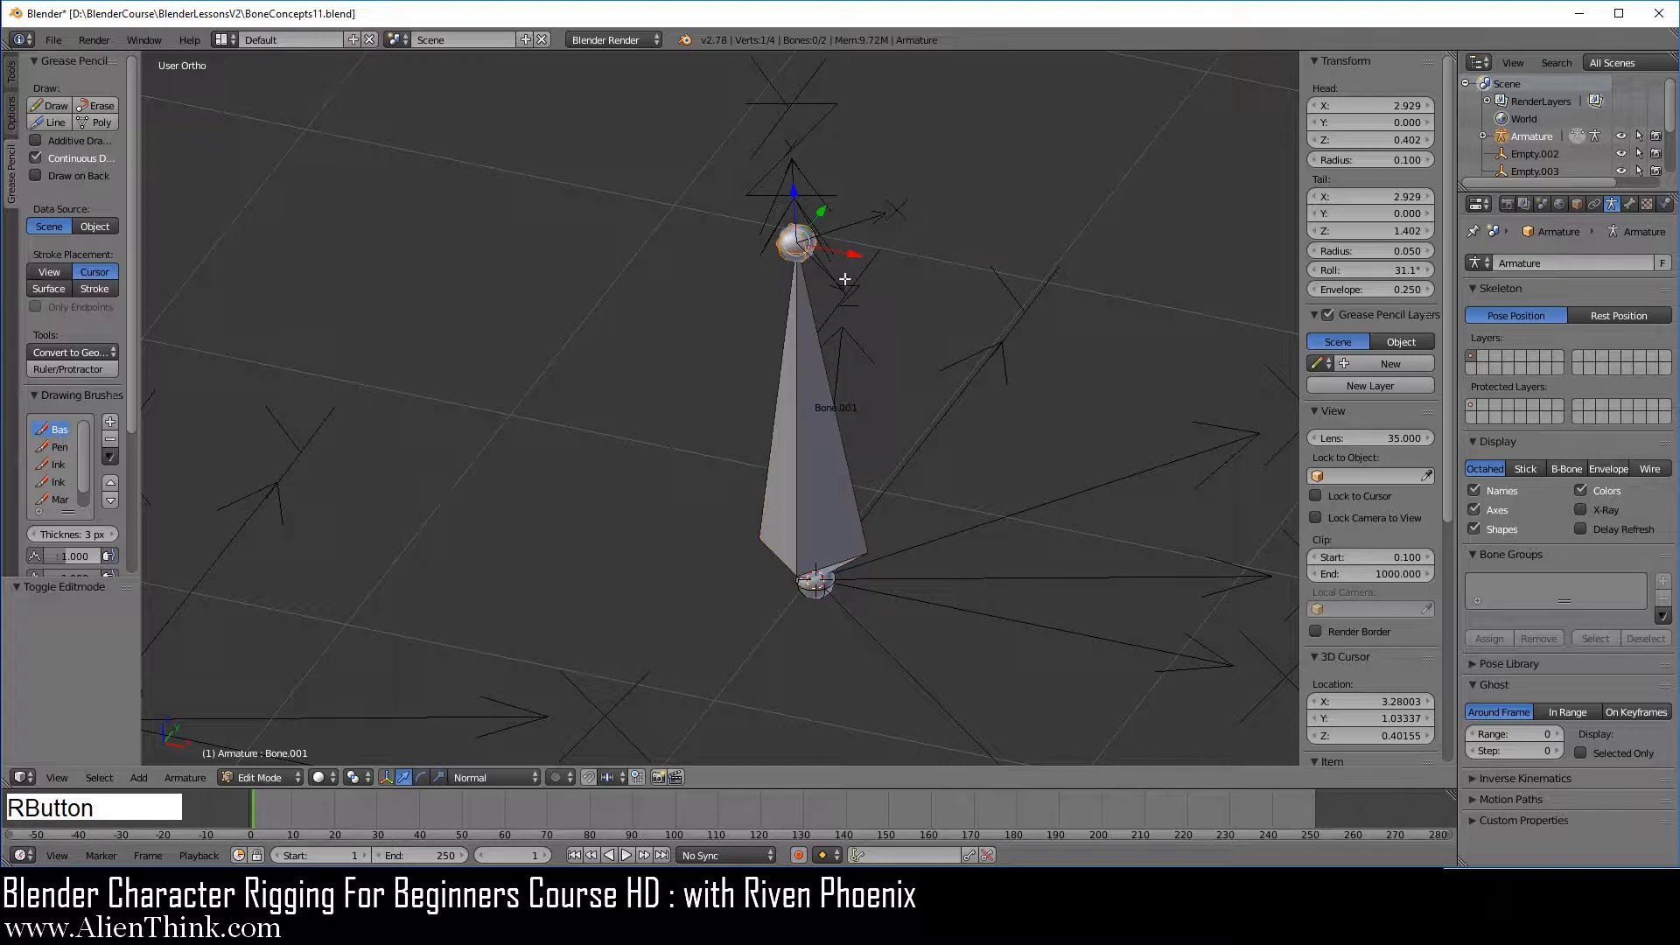
pyautogui.press('g')
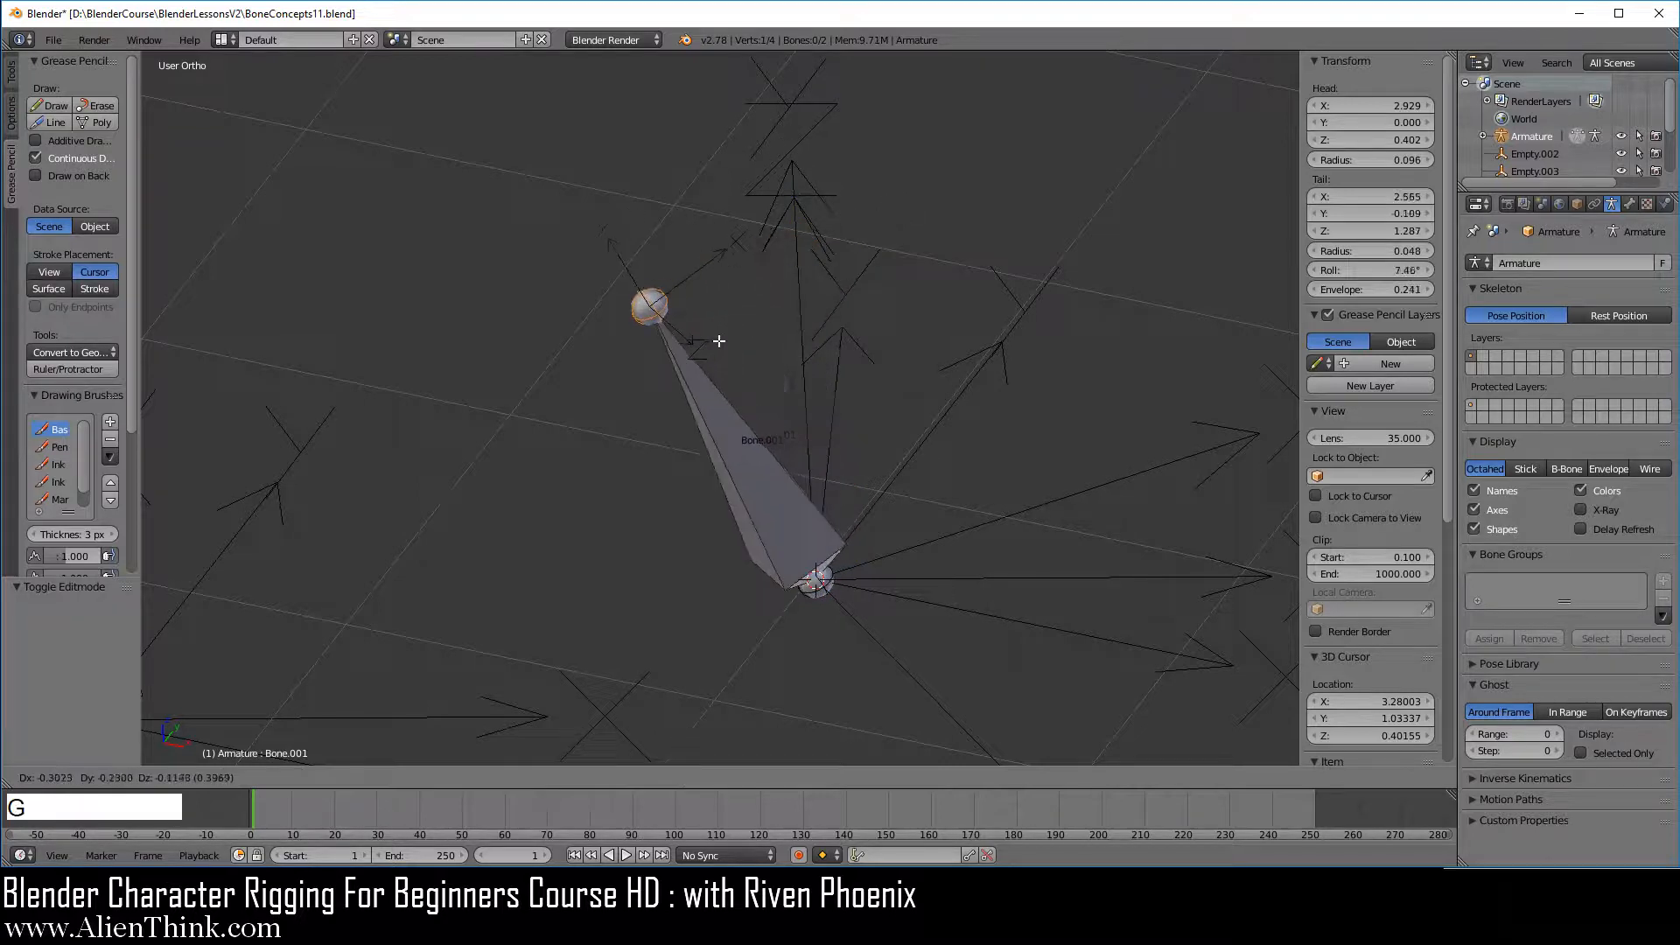
pyautogui.click(686, 344)
pyautogui.rightClick(831, 583)
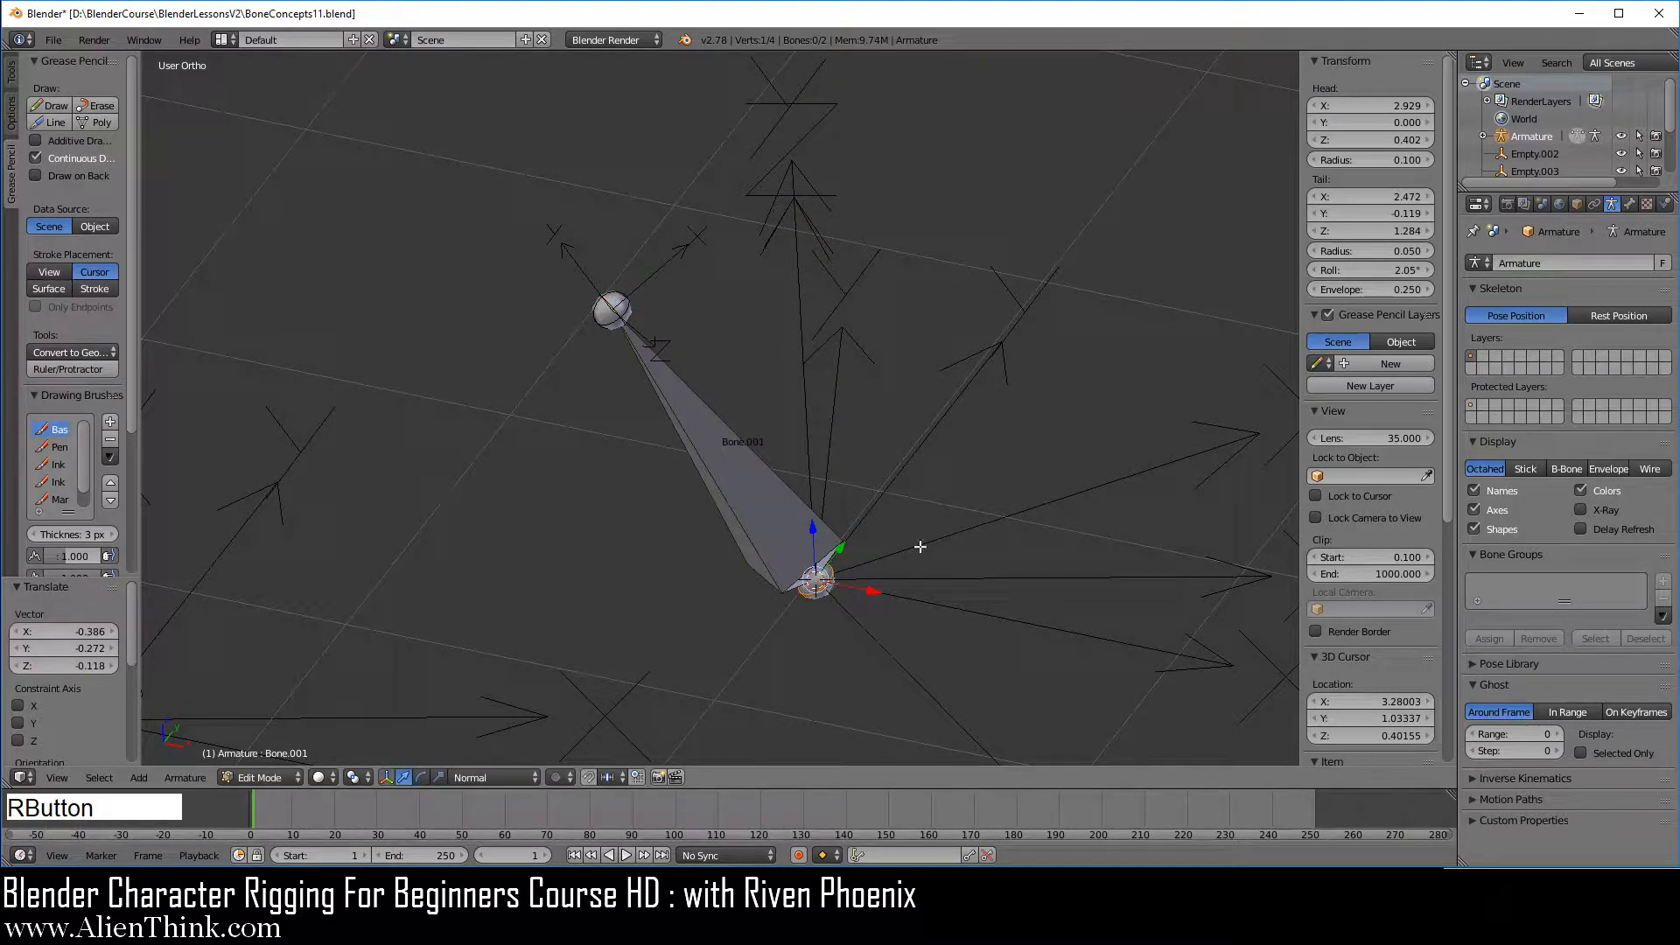
pyautogui.press('g')
pyautogui.click(750, 633)
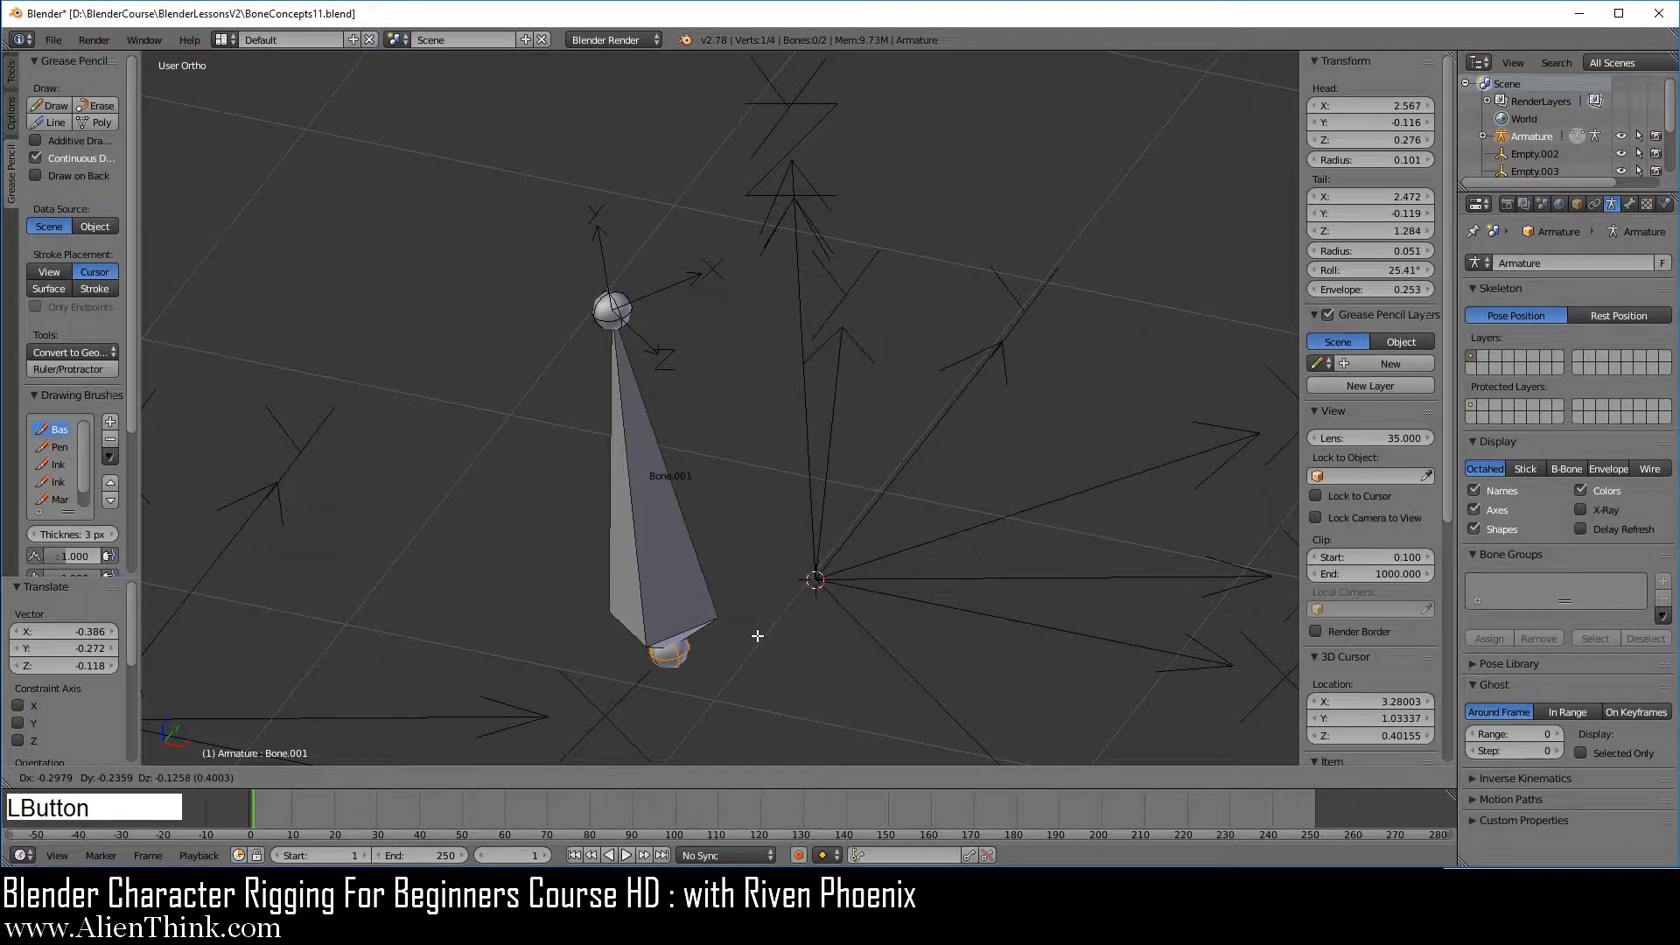
# Step: Rotate the whole Bone.001 with trackball rotation by about -61° and -9°
pyautogui.rightClick(665, 490)
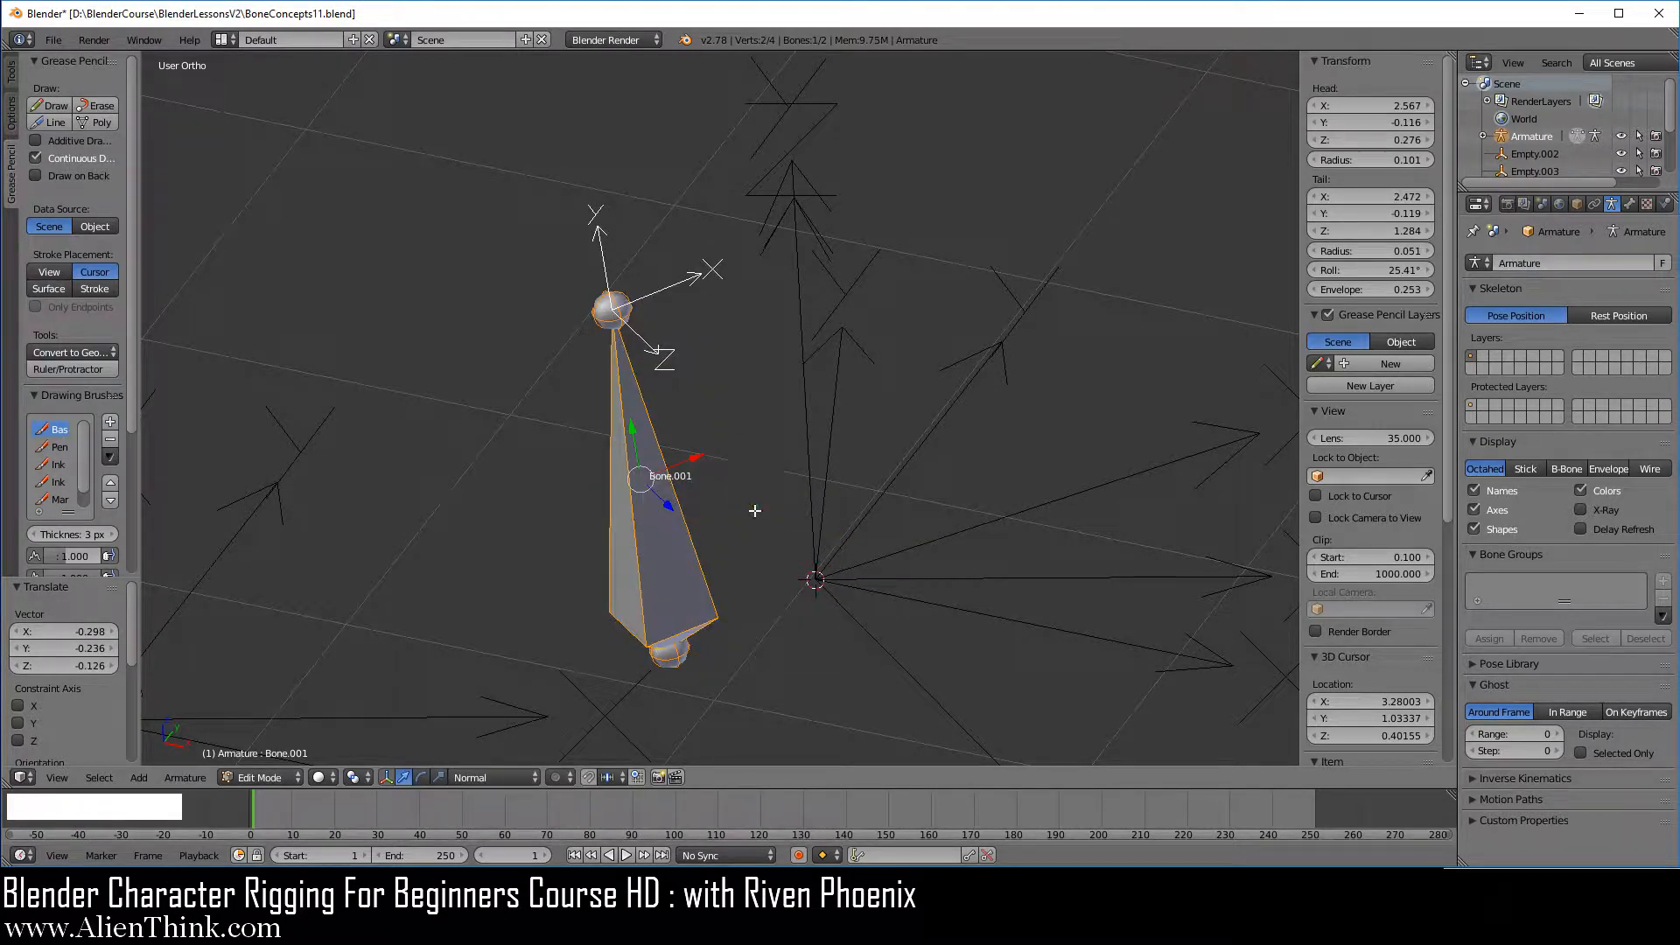
pyautogui.press('r')
pyautogui.press('r')
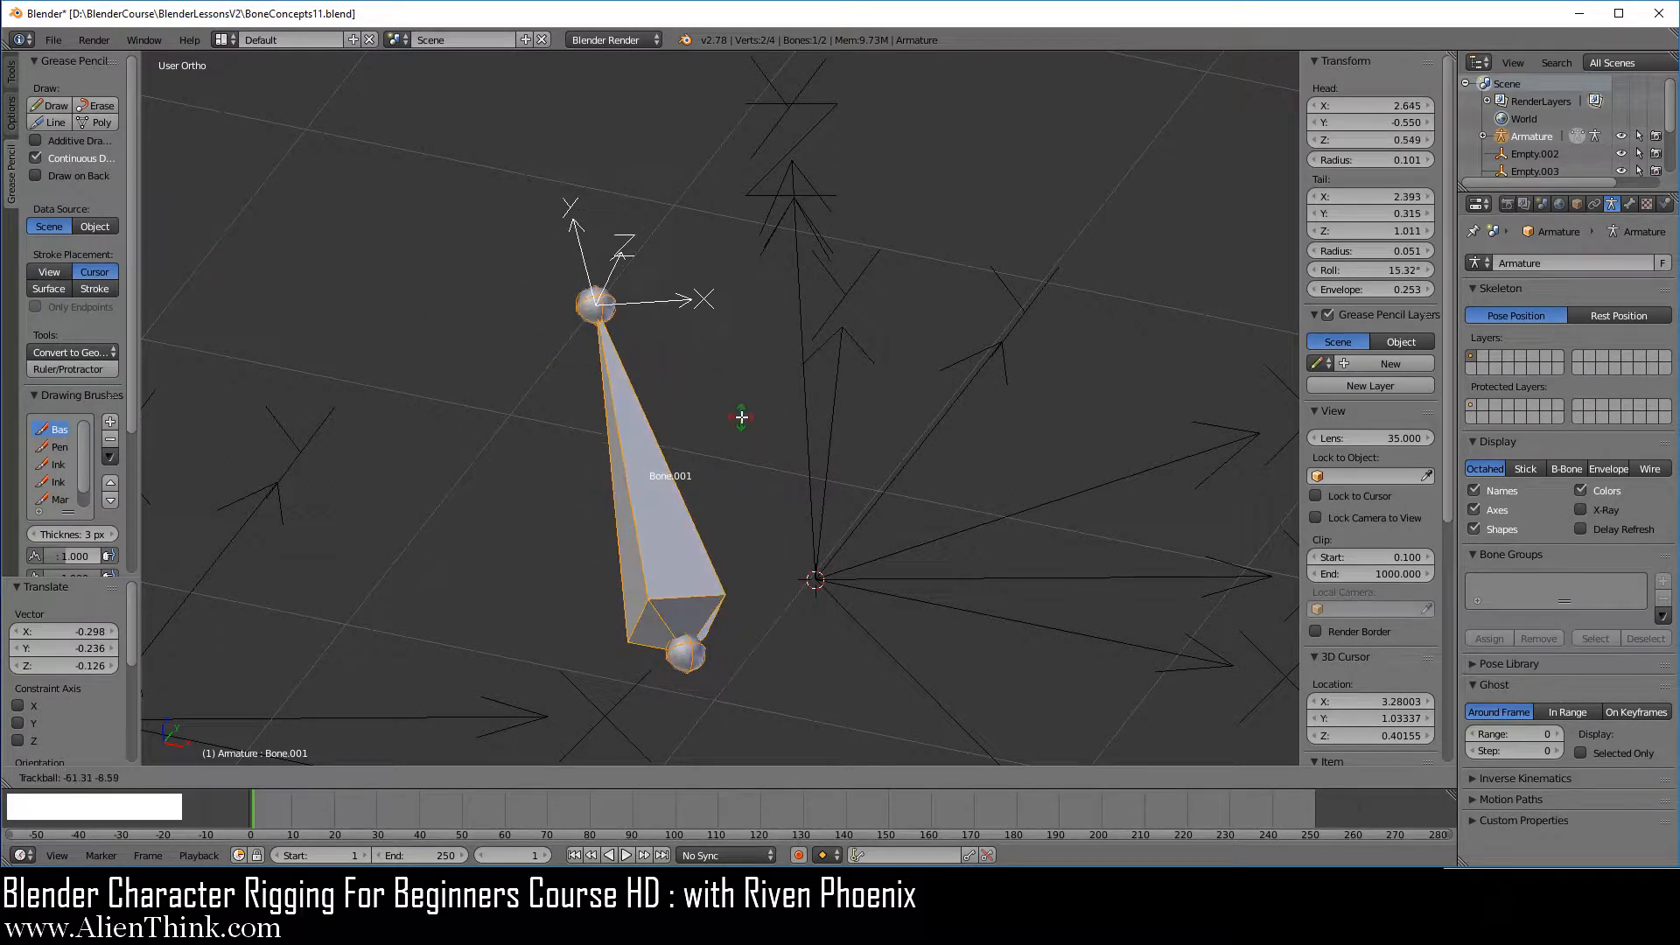
pyautogui.click(743, 418)
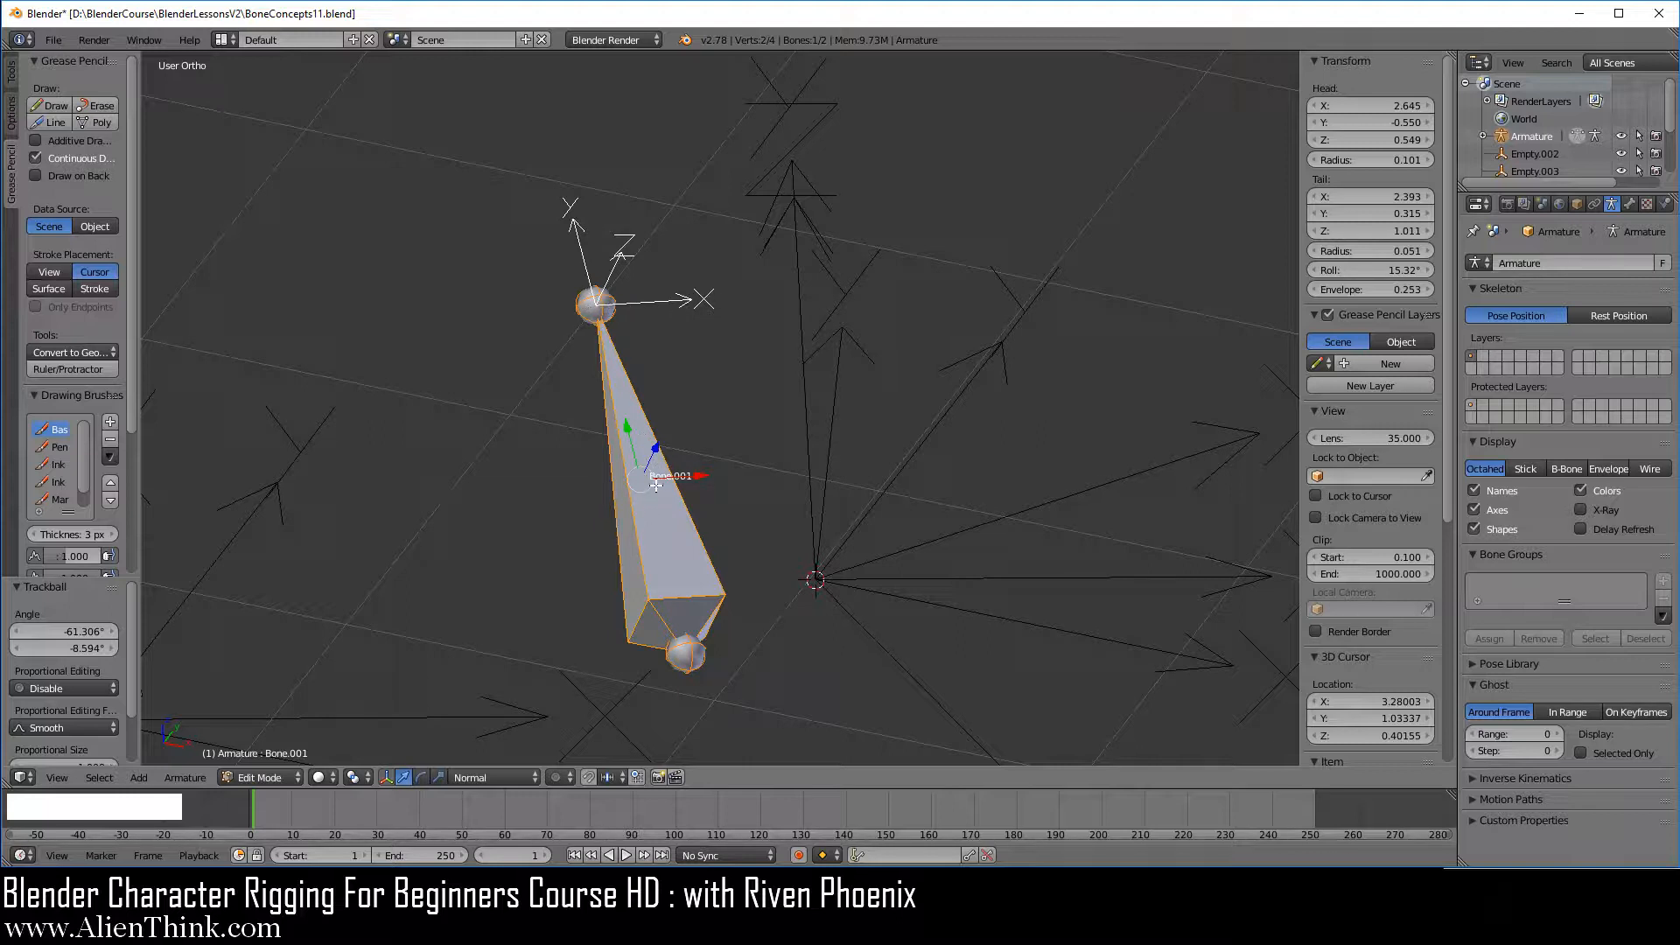
# Step: Undo the trackball rotation and the head and tail moves, and select the whole Bone.001 again
pyautogui.hotkey('ctrl', 'z')
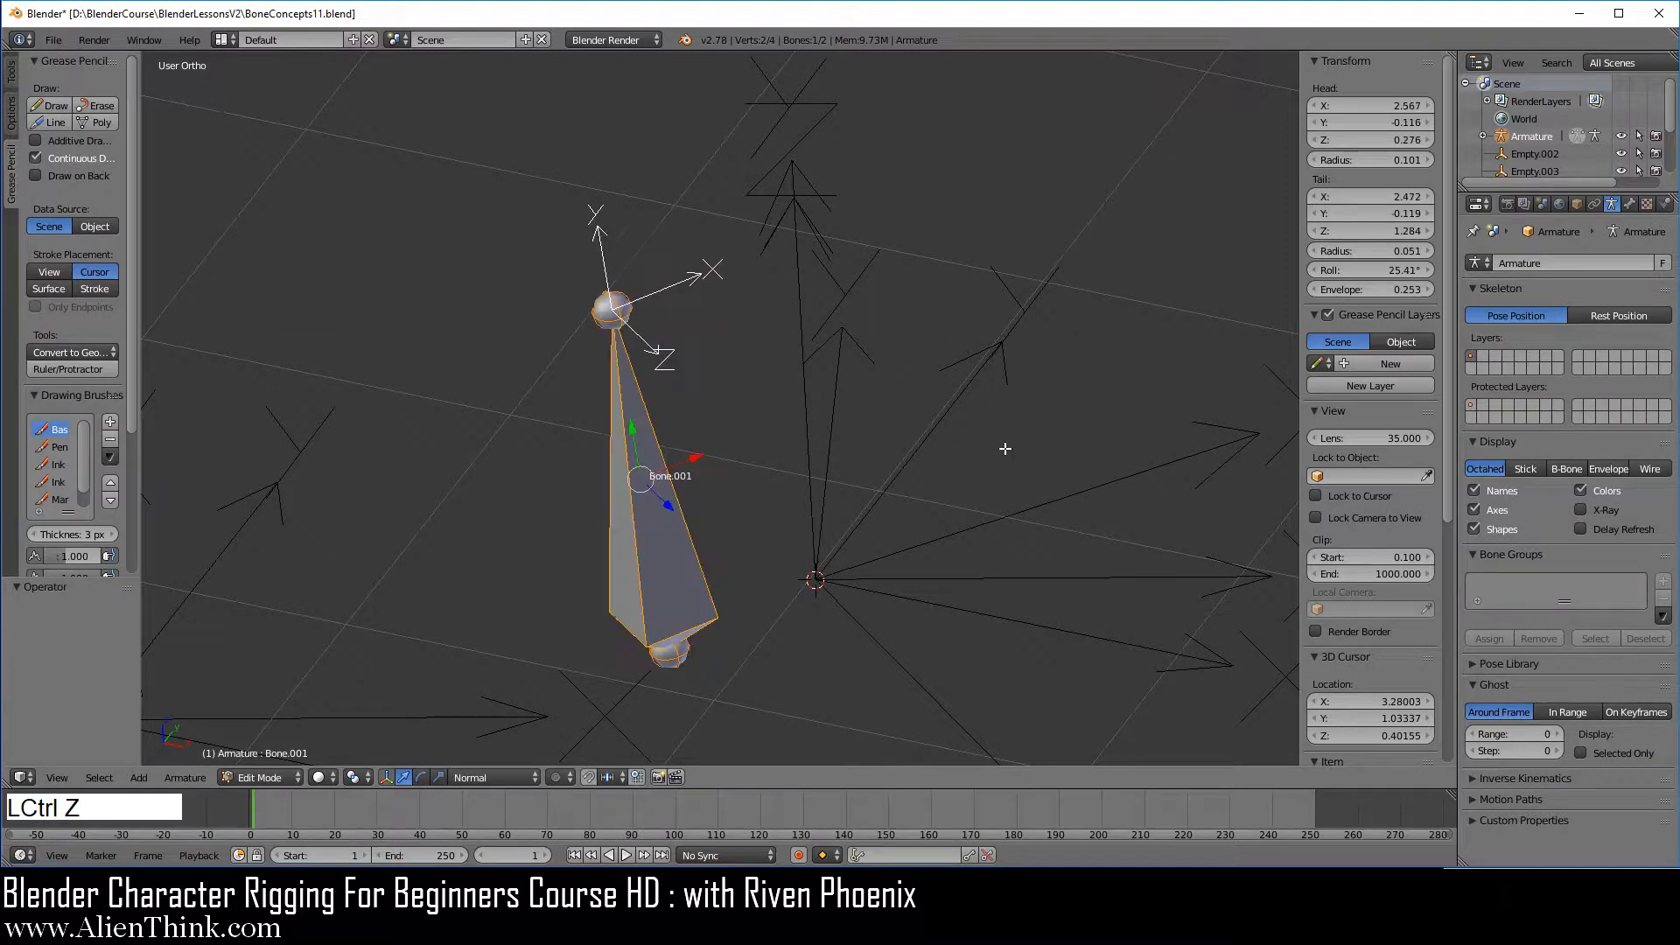
pyautogui.hotkey('ctrl', 'z')
pyautogui.hotkey('ctrl', 'z')
pyautogui.hotkey('ctrl', 'z')
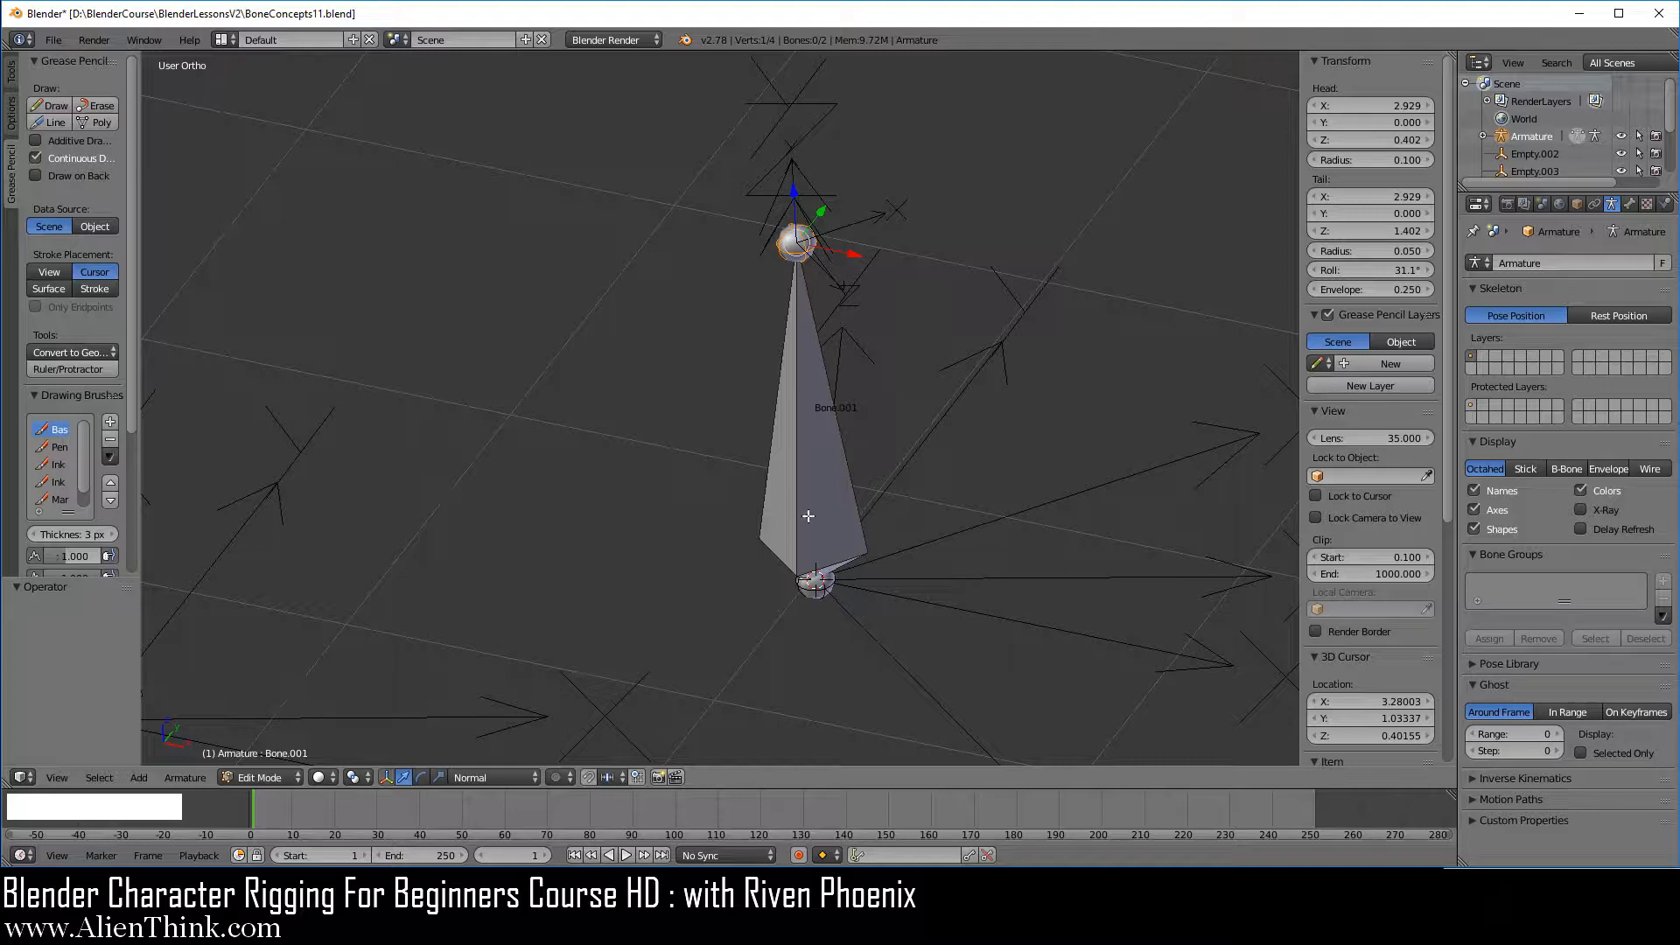
pyautogui.rightClick(814, 445)
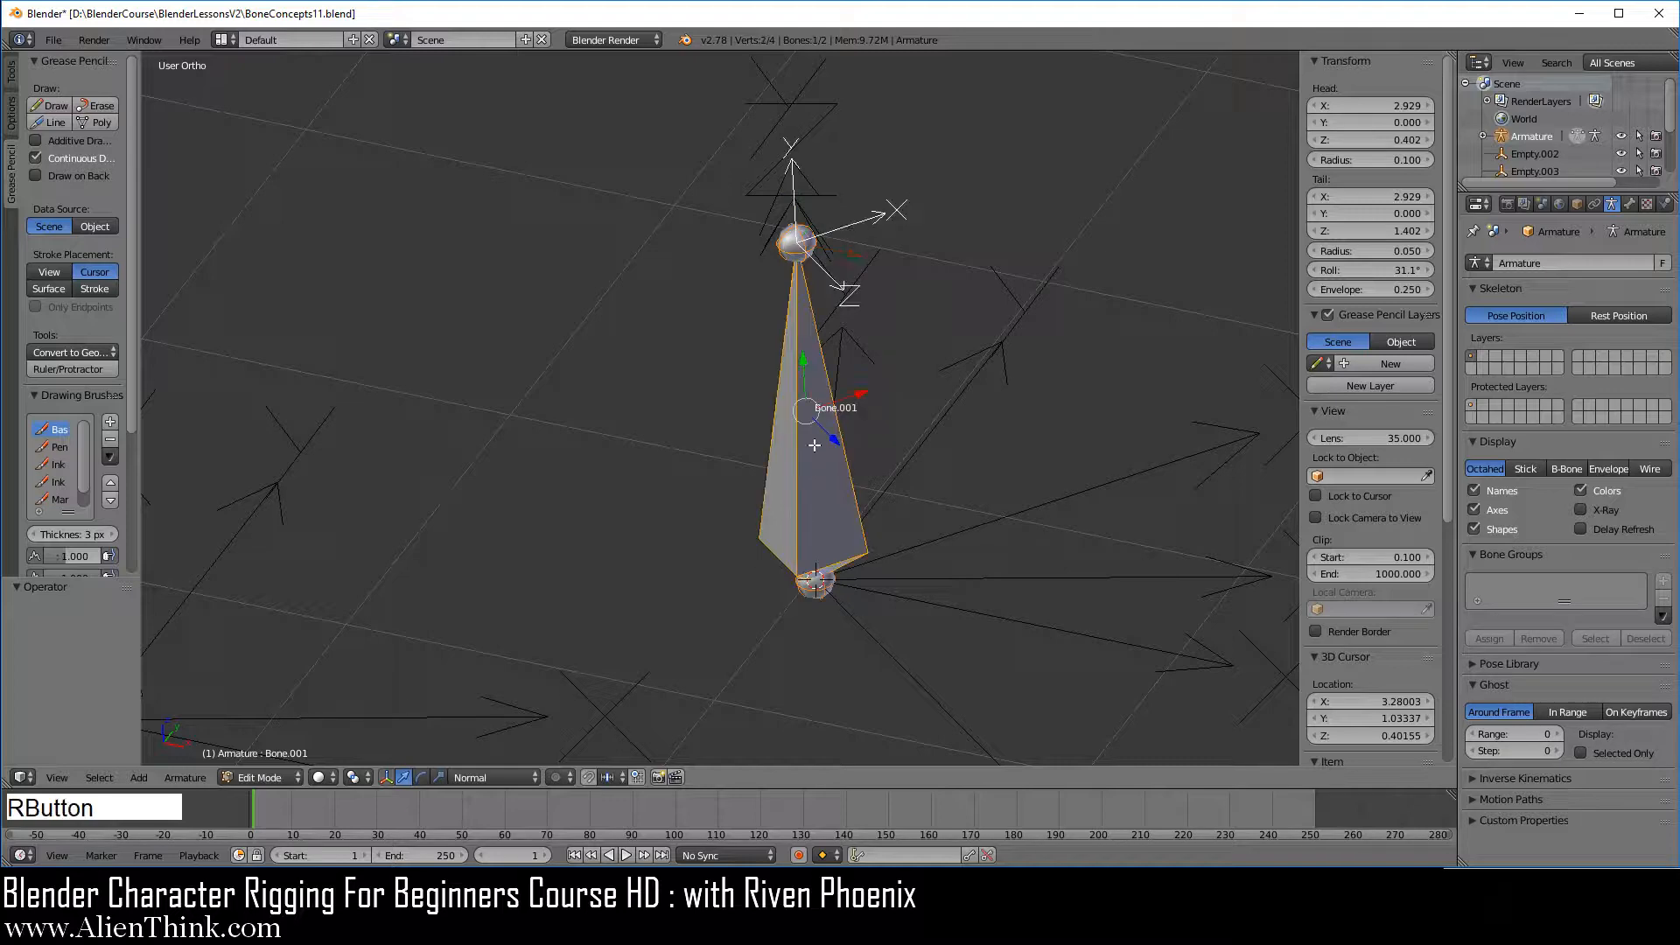
# Step: Switch the armature to Pose Mode and select the Empty.001 arrows at Bone.001's head for an axis comparison
pyautogui.click(280, 776)
pyautogui.click(281, 722)
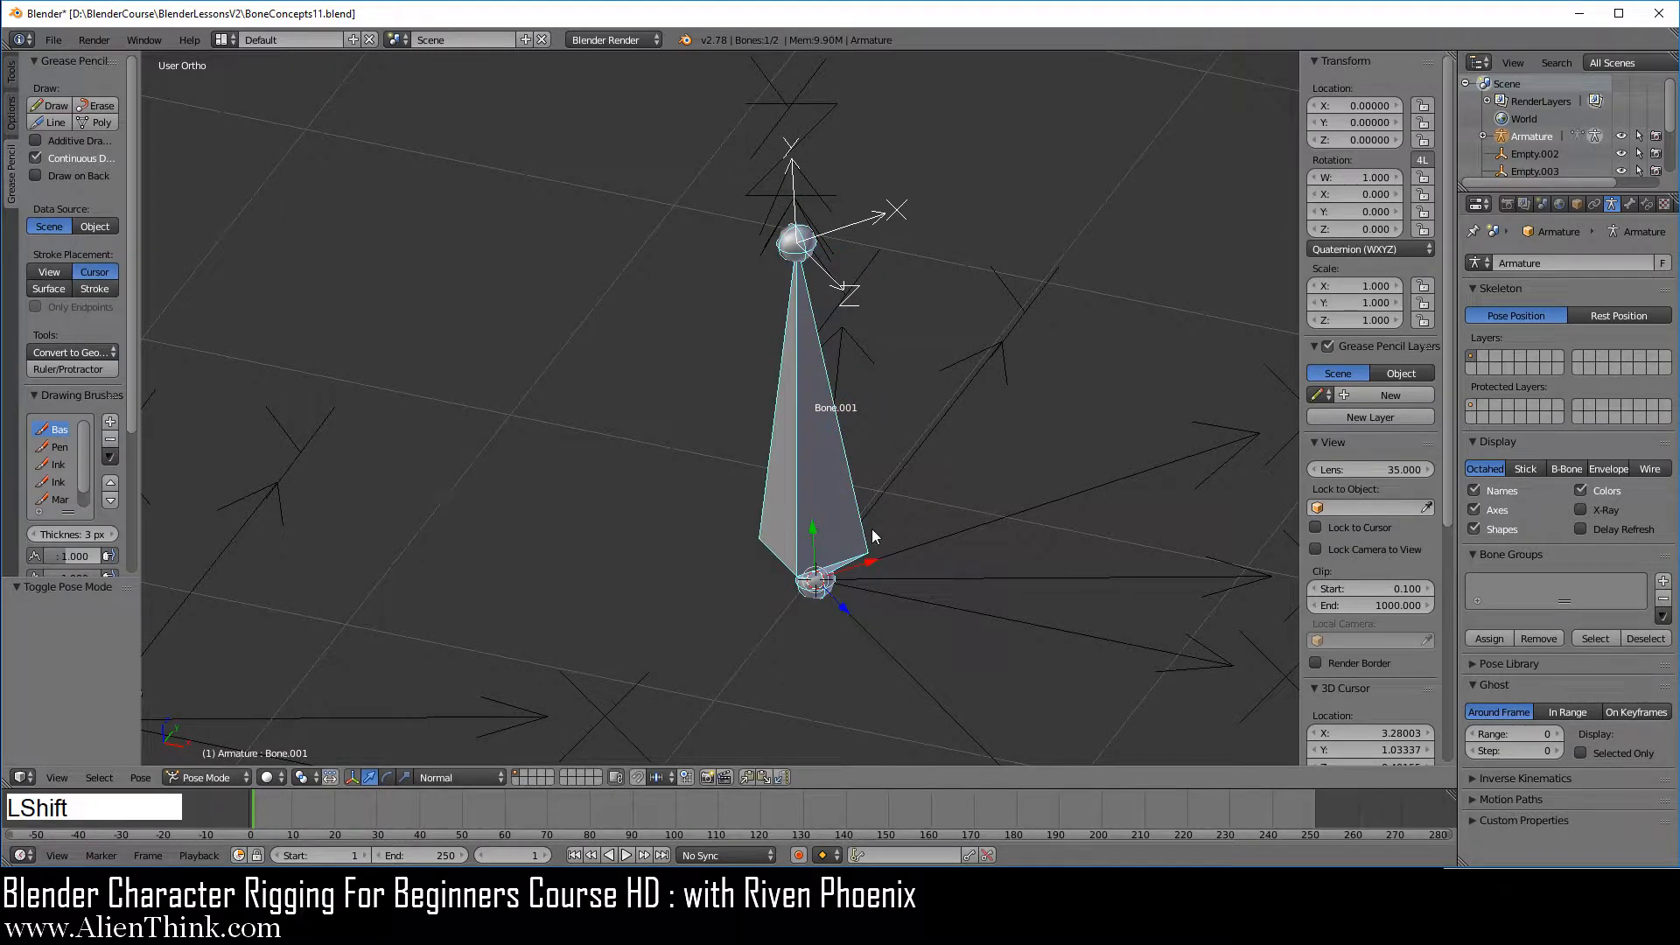
pyautogui.keyDown('shift'); pyautogui.moveTo(871, 528); pyautogui.dragTo(770, 434, button='middle'); pyautogui.keyUp('shift')
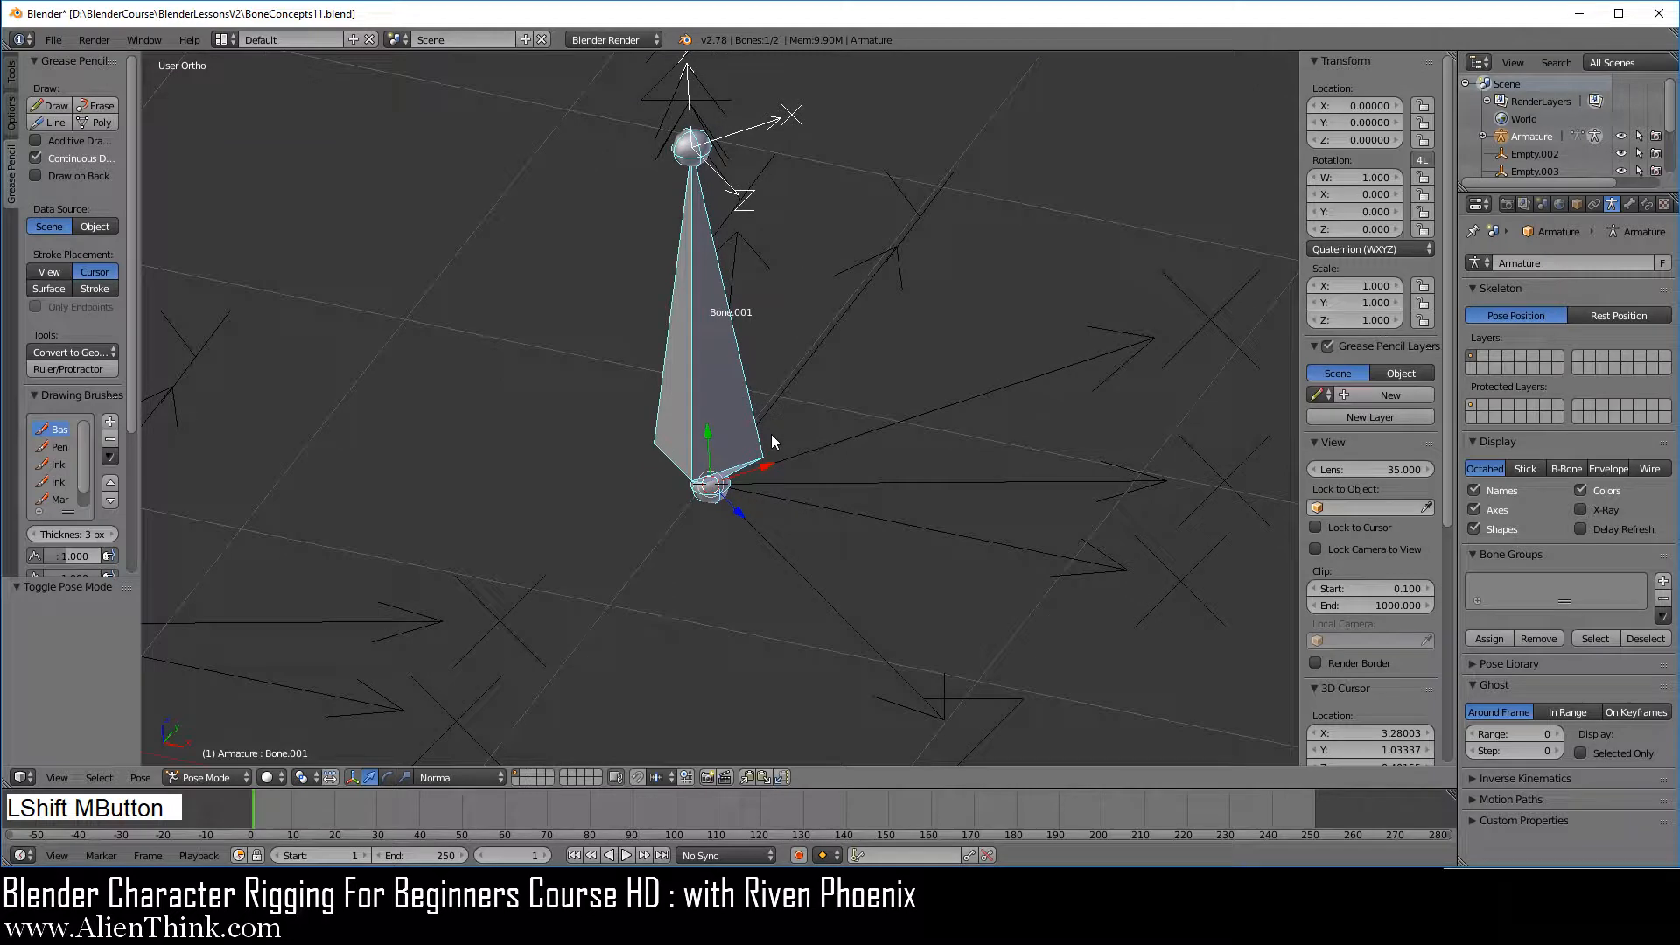
pyautogui.rightClick(837, 609)
pyautogui.moveTo(856, 604); pyautogui.dragTo(848, 600, button='middle')
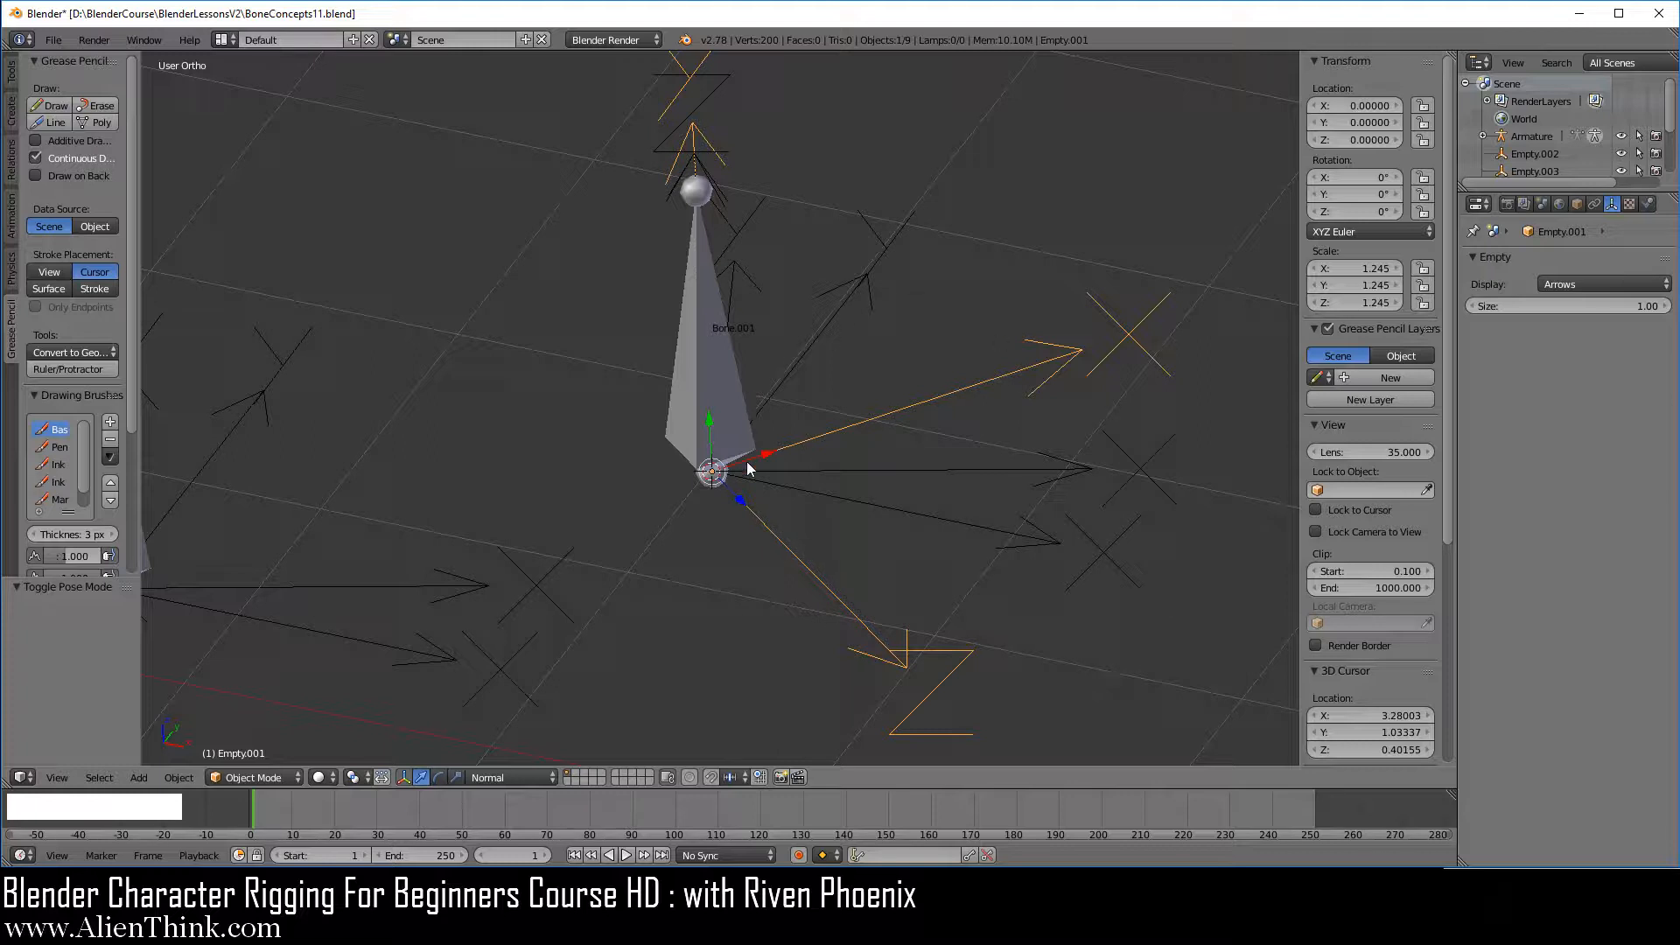
# Step: Reselect Bone.001 and compare its Normal-oriented manipulator in Edit Mode and in Pose Mode, ending in Pose Mode
pyautogui.rightClick(702, 395)
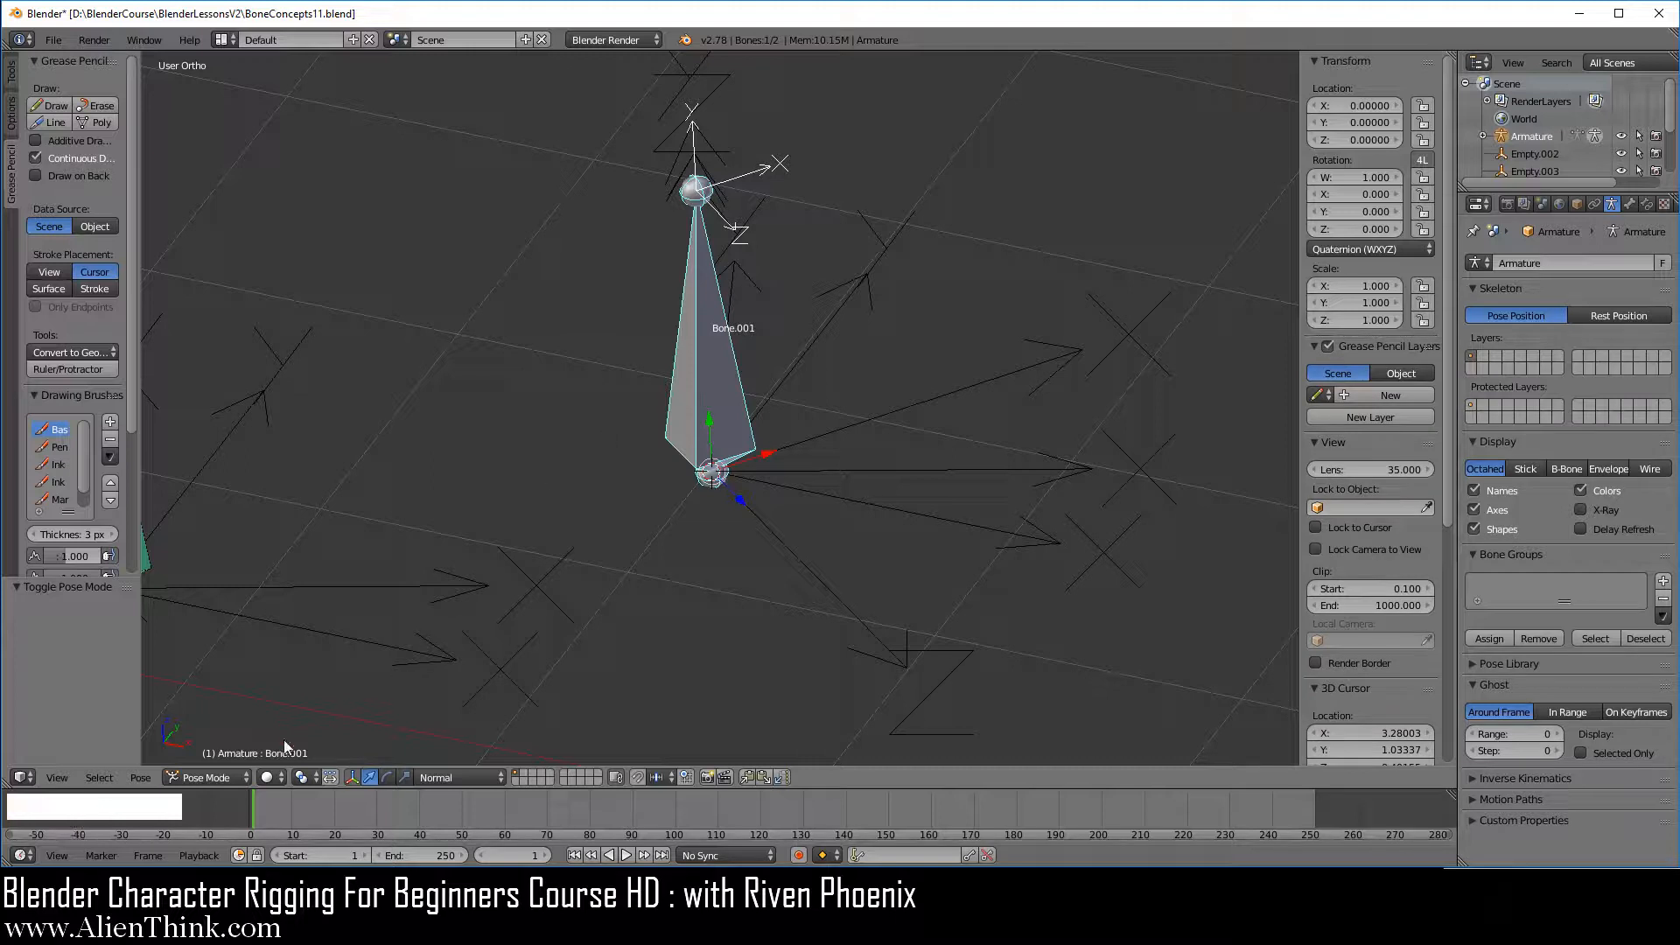
pyautogui.hotkey('ctrl', 'Tab')
pyautogui.click(225, 777)
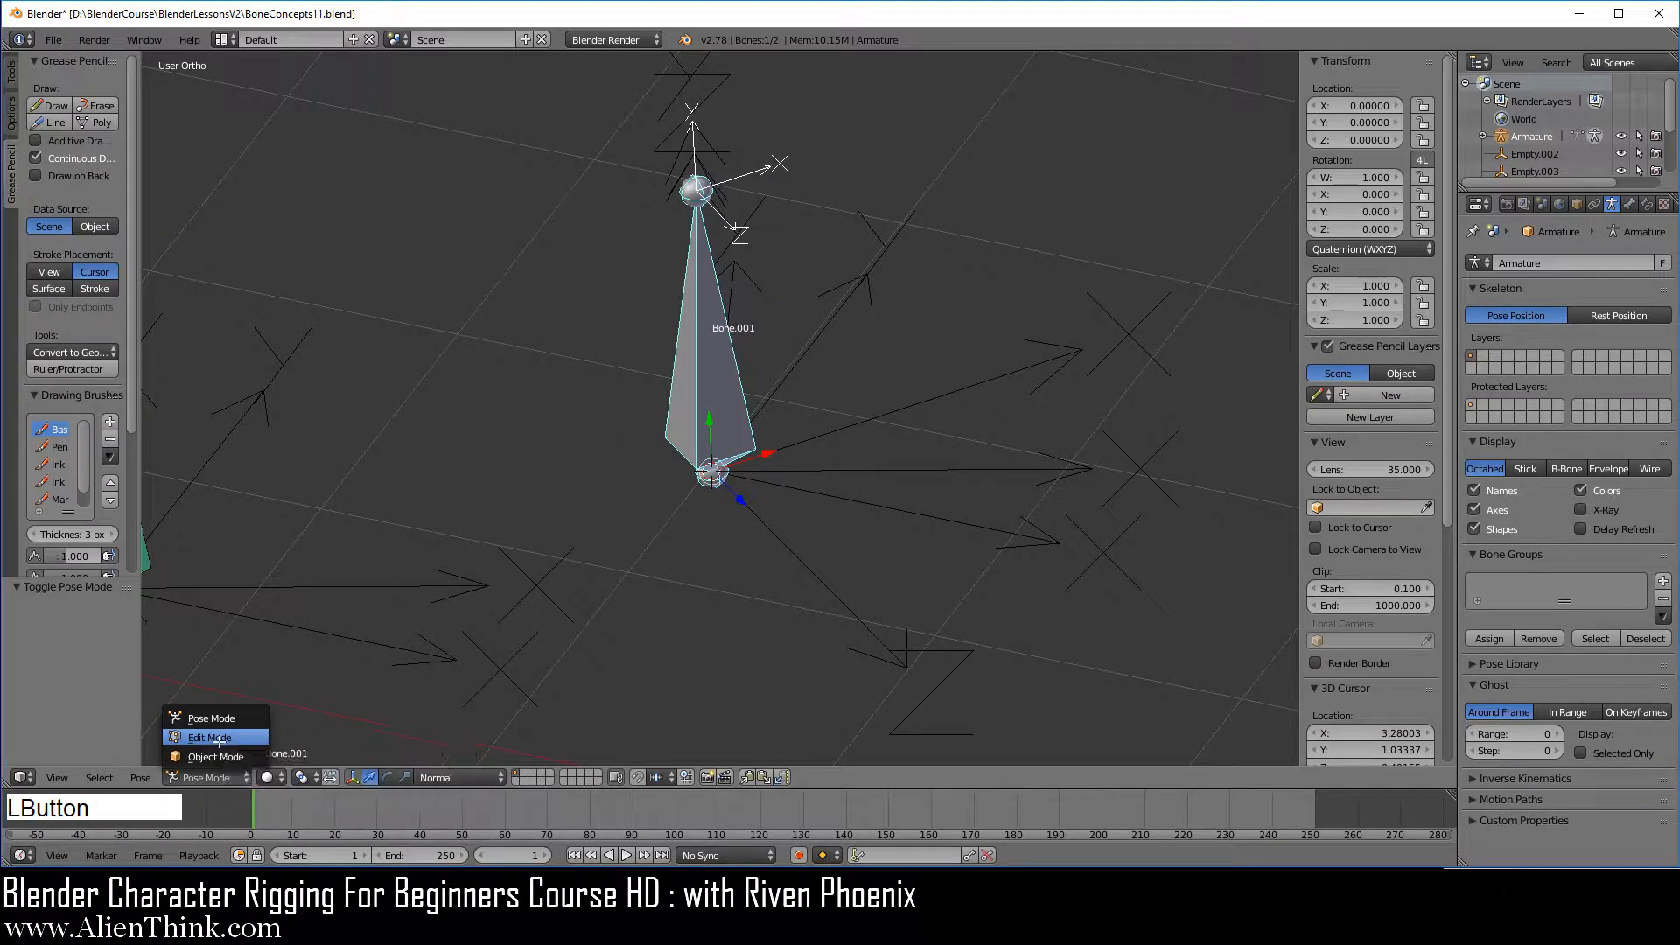
pyautogui.click(219, 739)
pyautogui.click(277, 775)
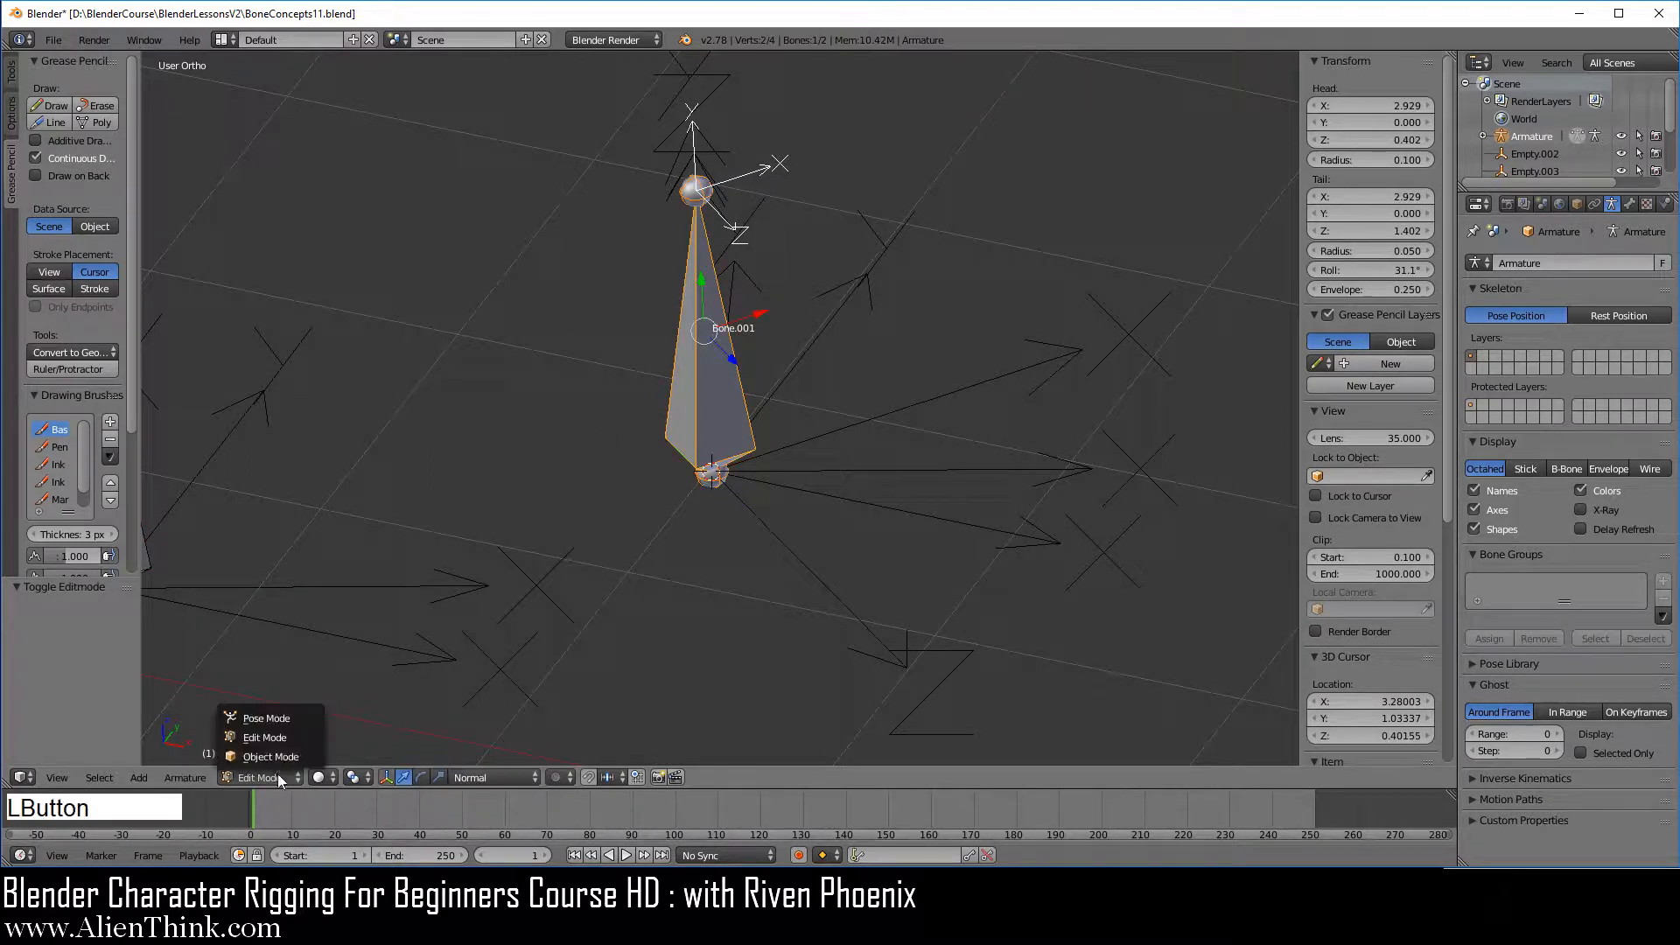
pyautogui.click(293, 719)
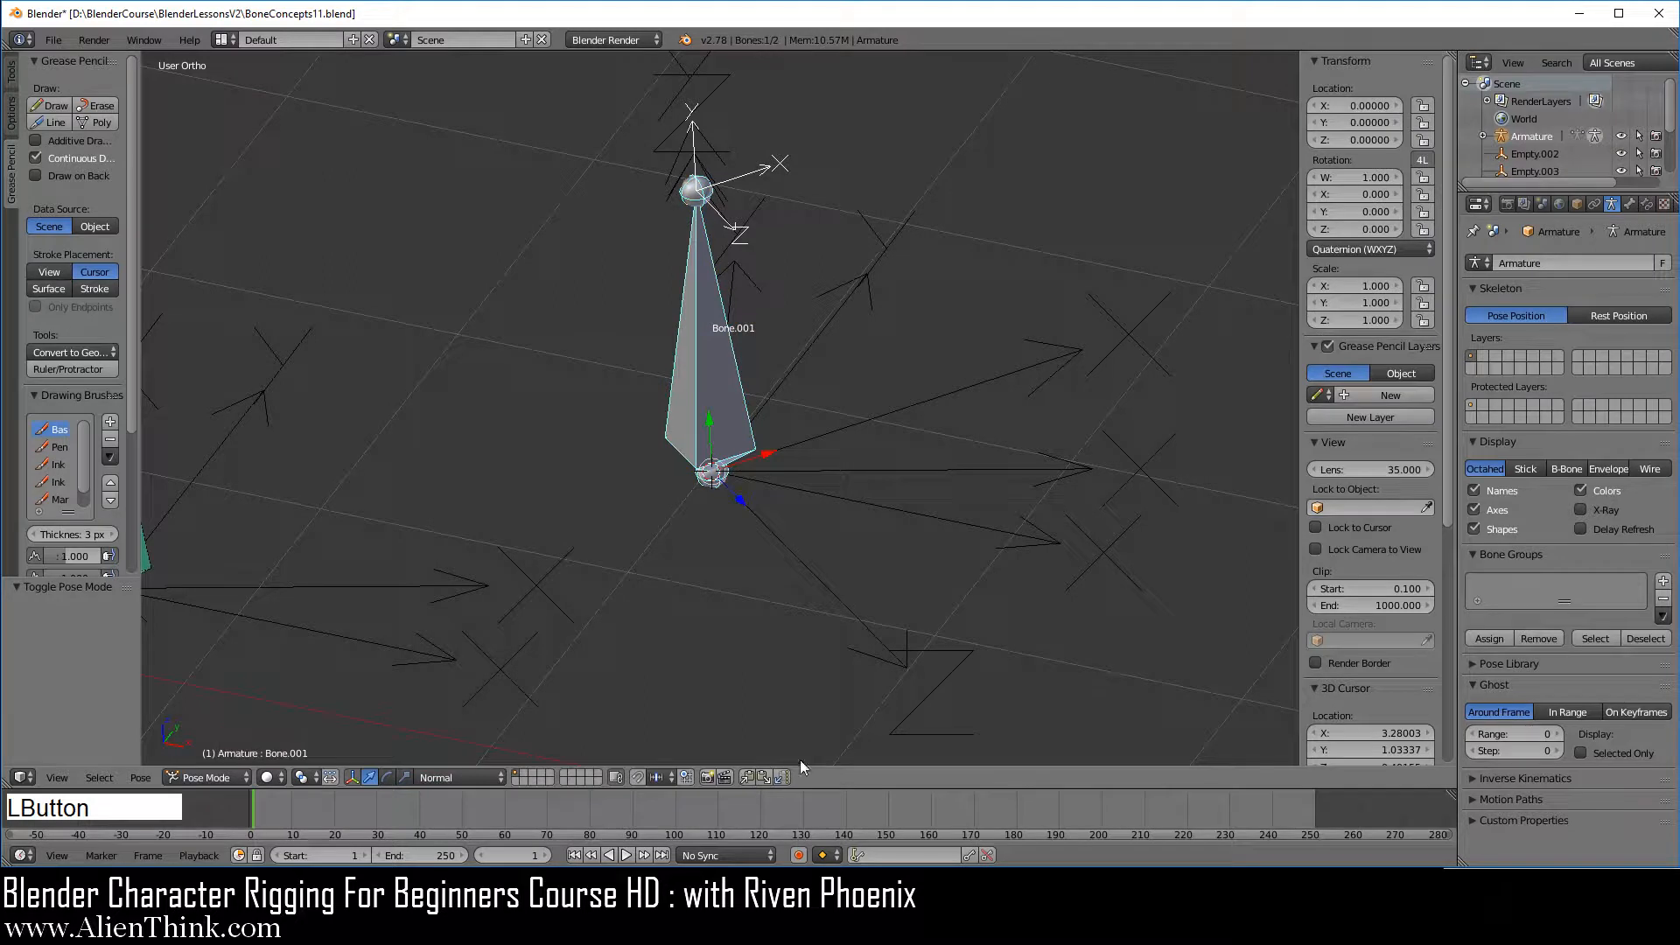
# Step: Move Bone.001 to pose location X 0.31, Y -0.16, Z 0.19 and clear the pose location again
pyautogui.rightClick(699, 404)
pyautogui.click(1335, 105)
pyautogui.moveTo(766, 453); pyautogui.dragTo(860, 424)
pyautogui.moveTo(1359, 140)
pyautogui.mouseDown()
pyautogui.moveTo(1421, 140)
pyautogui.moveTo(1315, 127)
pyautogui.moveTo(1363, 127)
pyautogui.moveTo(1348, 124)
pyautogui.mouseUp()
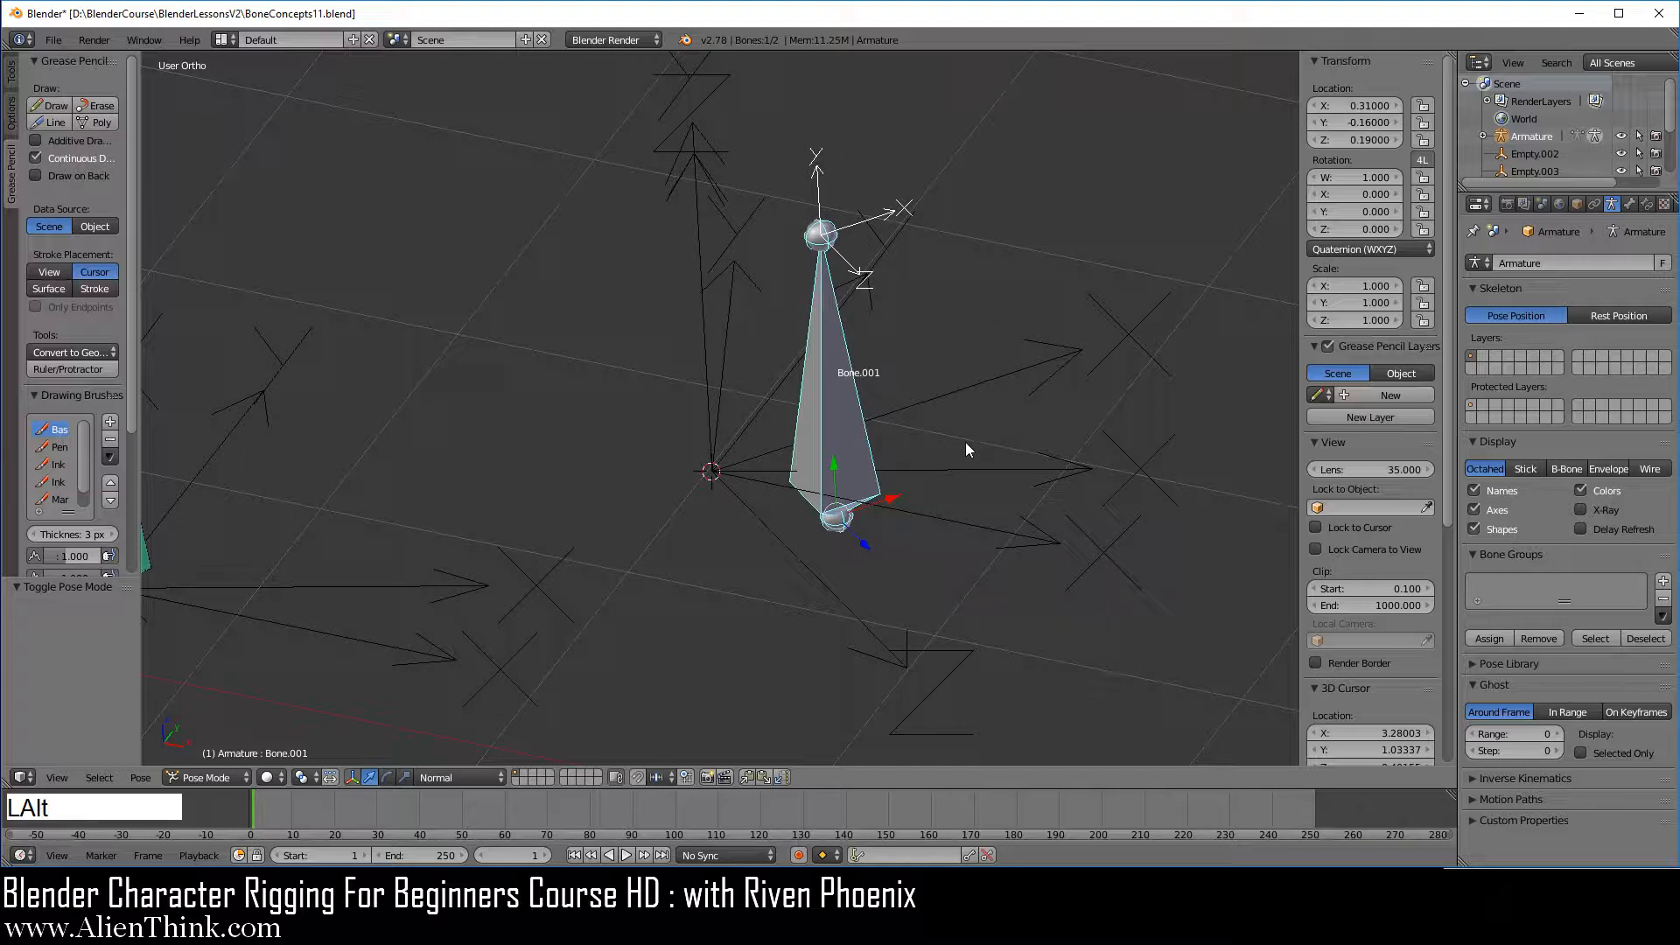
pyautogui.hotkey('alt', 'g')
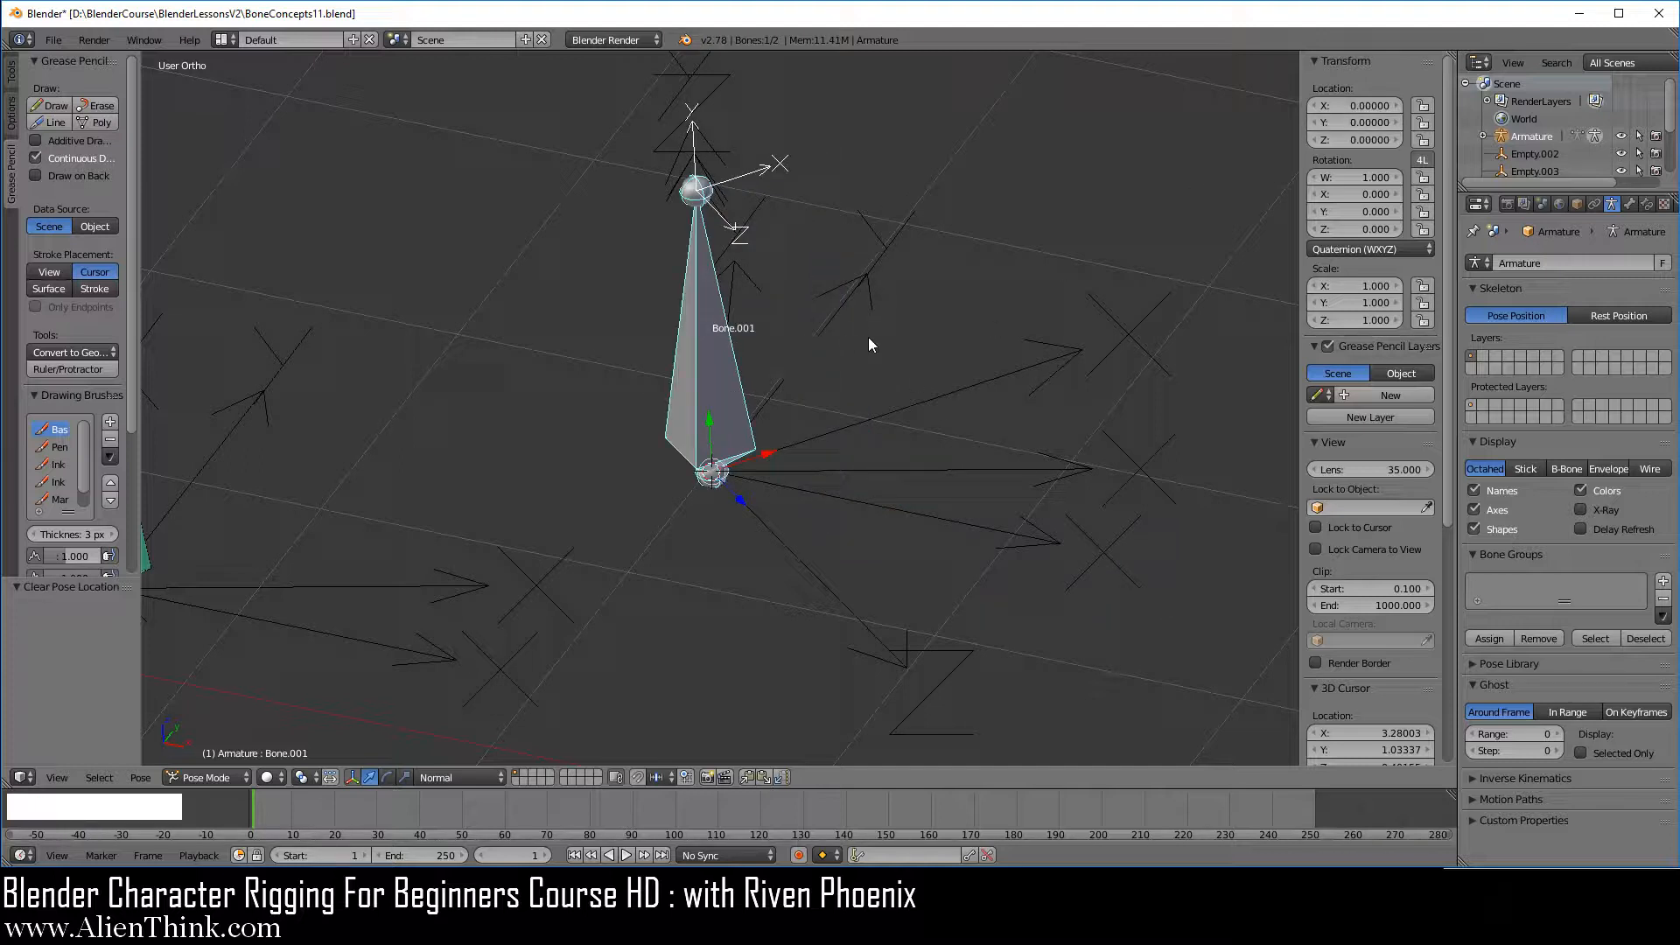
# Step: Rotate Bone.001 with trackball rotation by about 2.9° and -69.9°, and offset its location to X 0.18, Y -0.02, Z 0.15
pyautogui.press('r')
pyautogui.press('r')
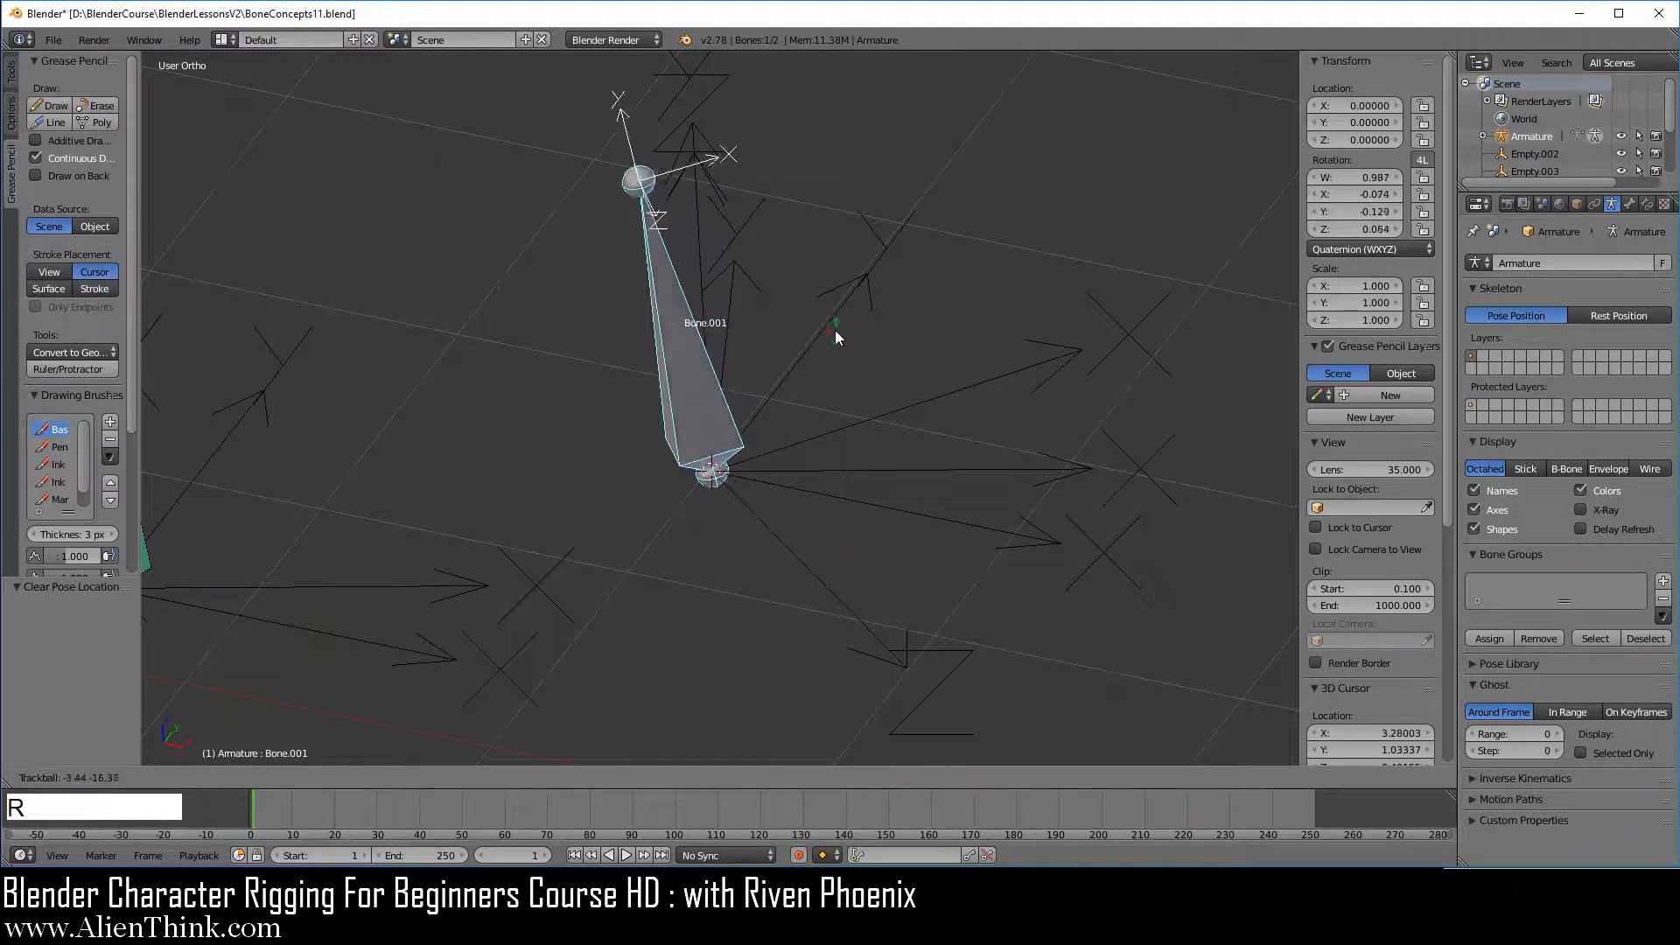
pyautogui.click(759, 340)
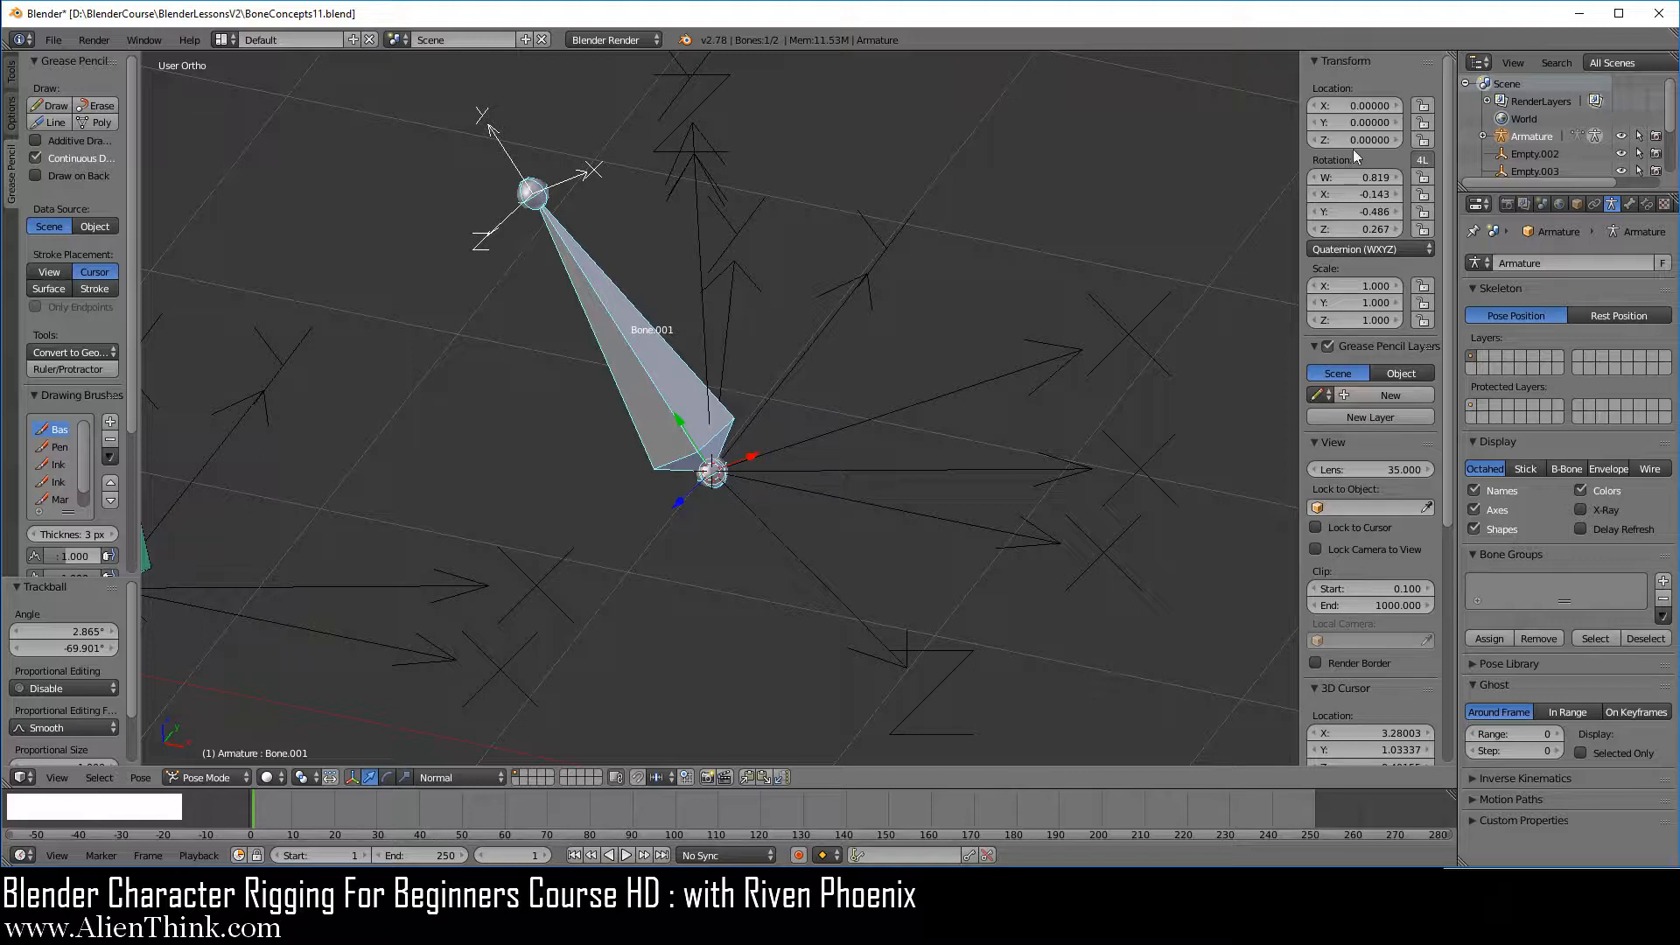
pyautogui.moveTo(1348, 105)
pyautogui.mouseDown()
pyautogui.moveTo(1422, 105)
pyautogui.moveTo(1370, 105)
pyautogui.moveTo(1391, 140)
pyautogui.moveTo(1457, 140)
pyautogui.moveTo(1338, 125)
pyautogui.mouseUp()
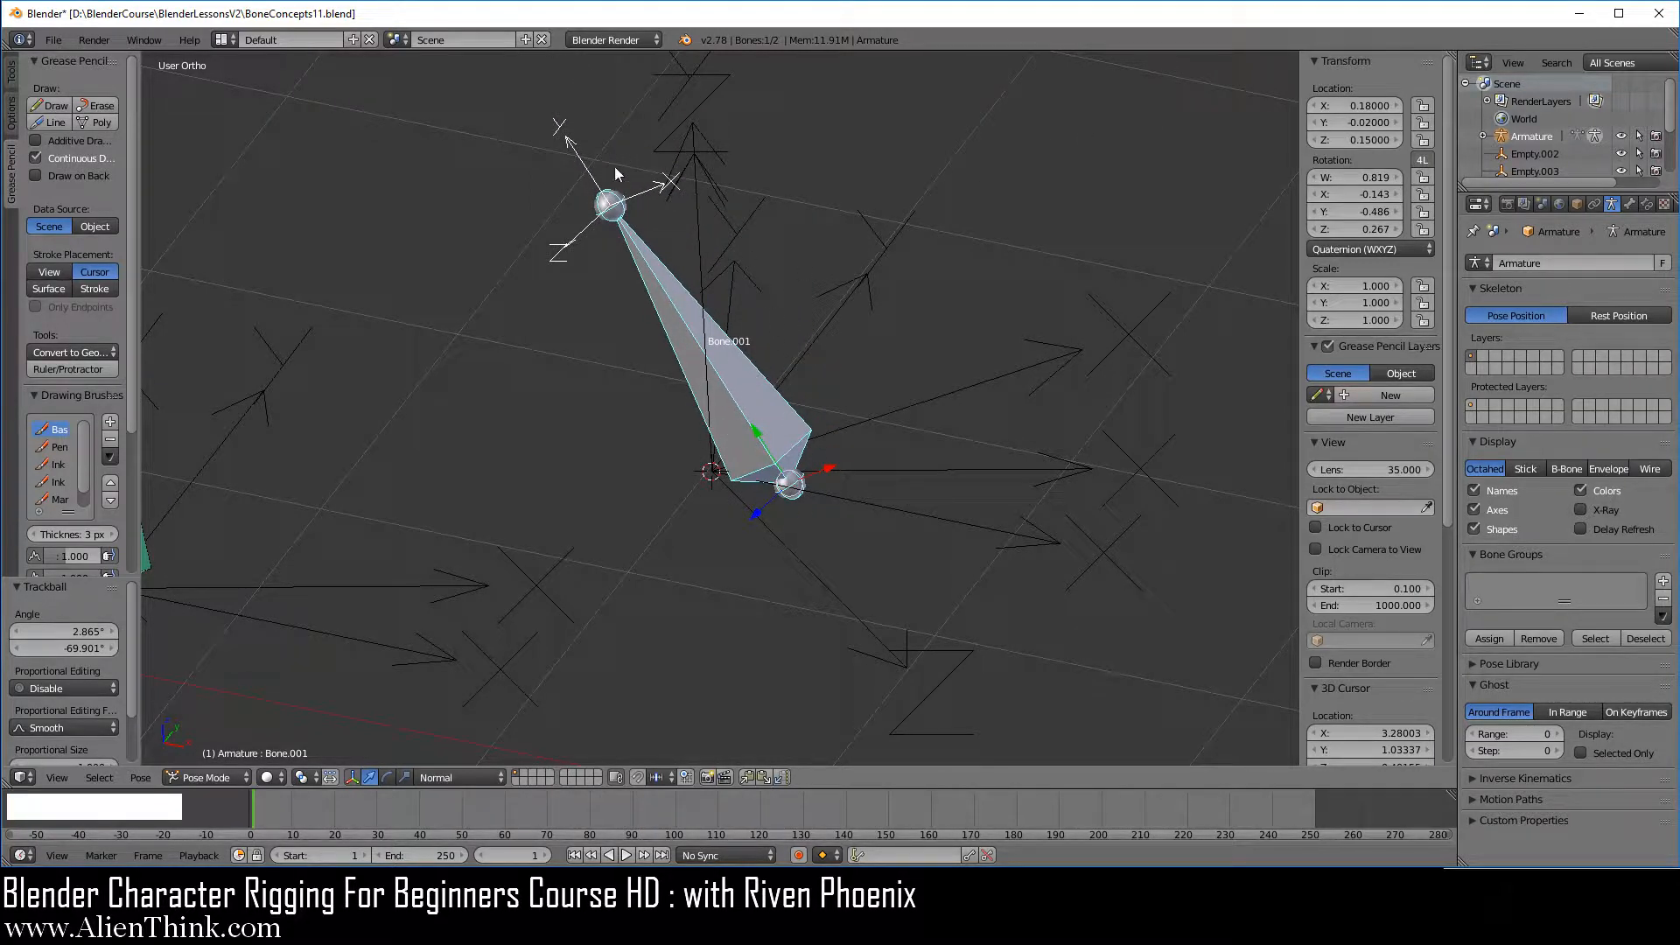
# Step: Move Bone.001 in Local orientation to about X 0.317, Y 0.108, Z 0.395 and clear its pose location
pyautogui.click(464, 776)
pyautogui.click(445, 737)
pyautogui.moveTo(756, 432); pyautogui.dragTo(780, 392)
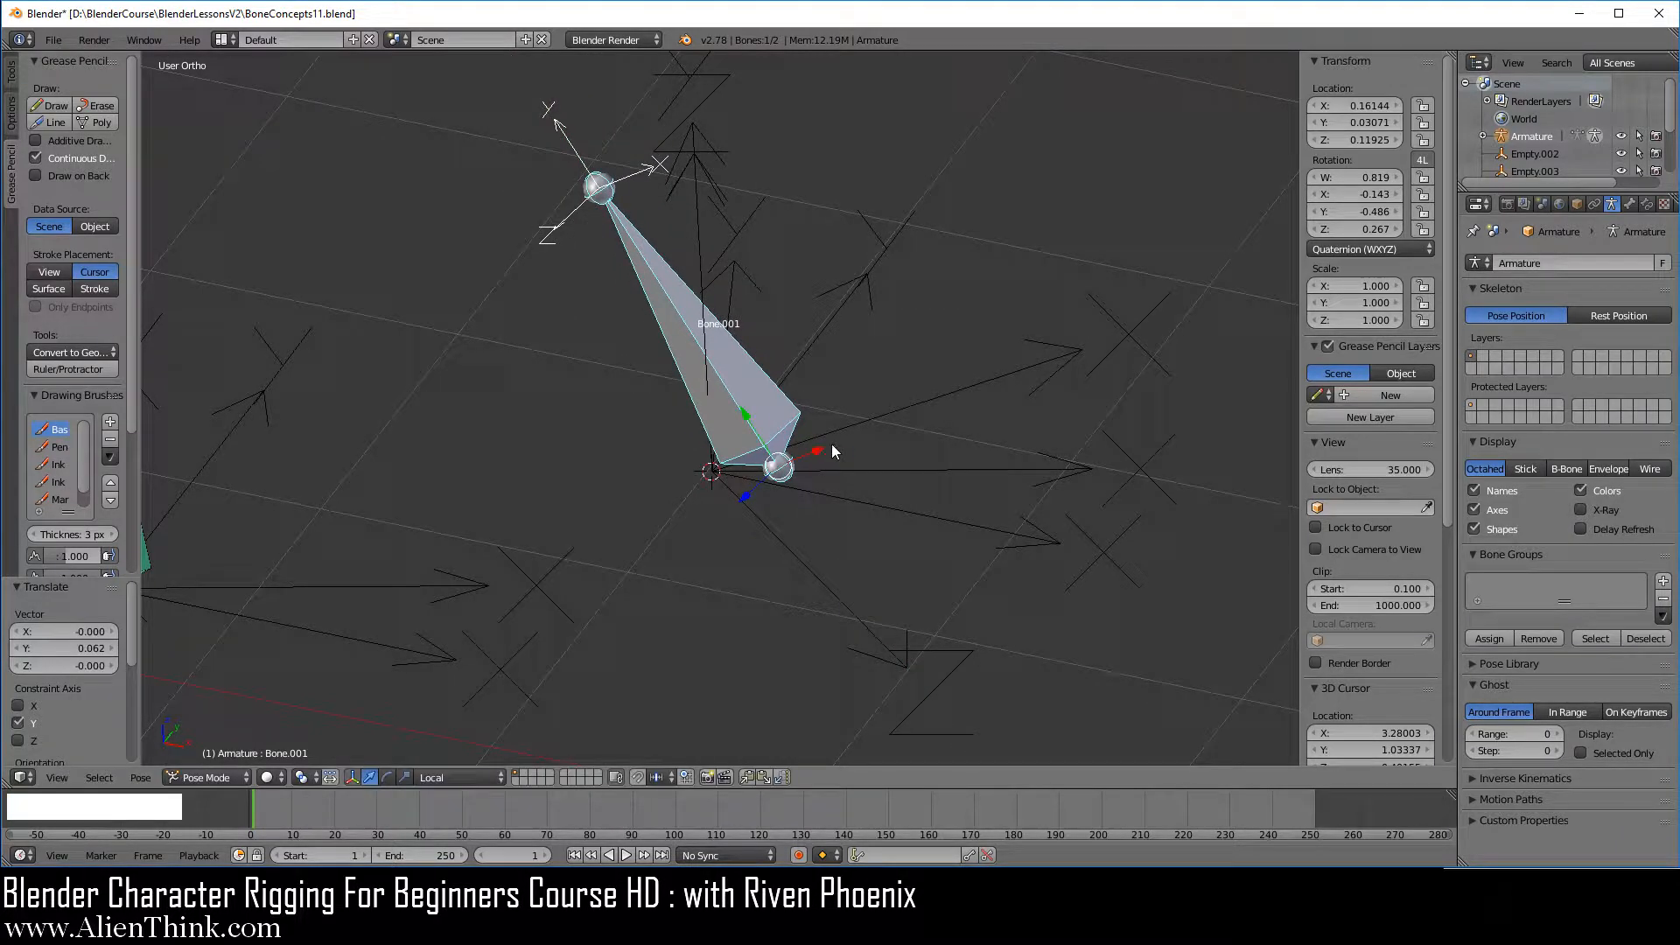
pyautogui.moveTo(817, 456); pyautogui.dragTo(762, 475)
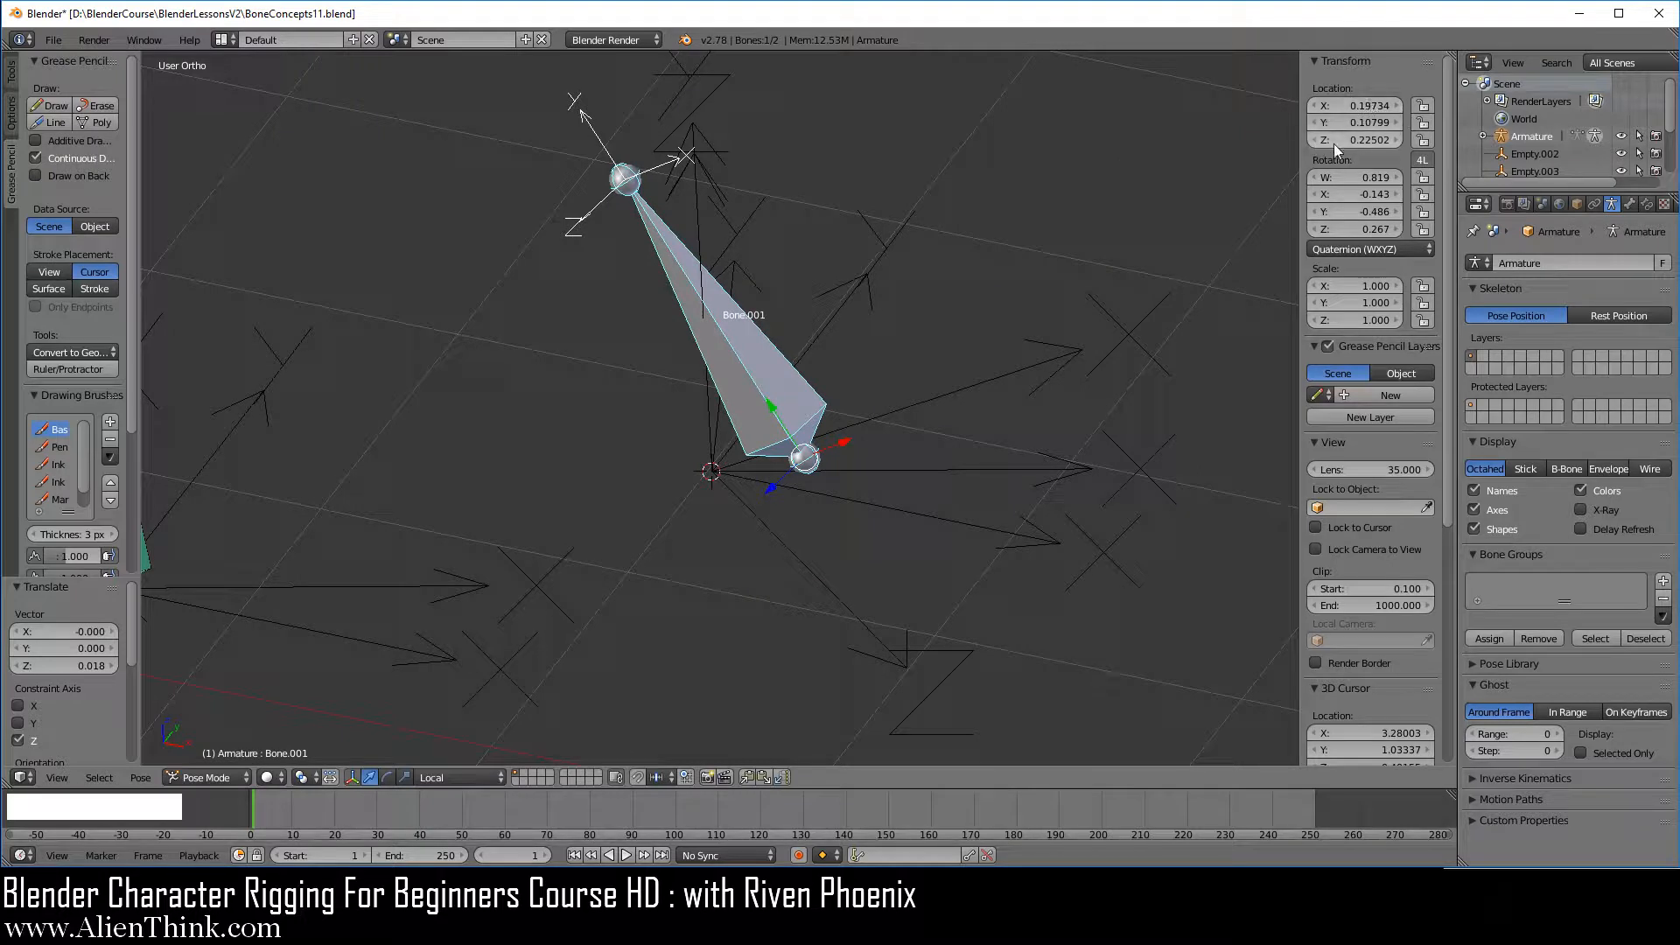
pyautogui.moveTo(1342, 105); pyautogui.dragTo(1352, 140)
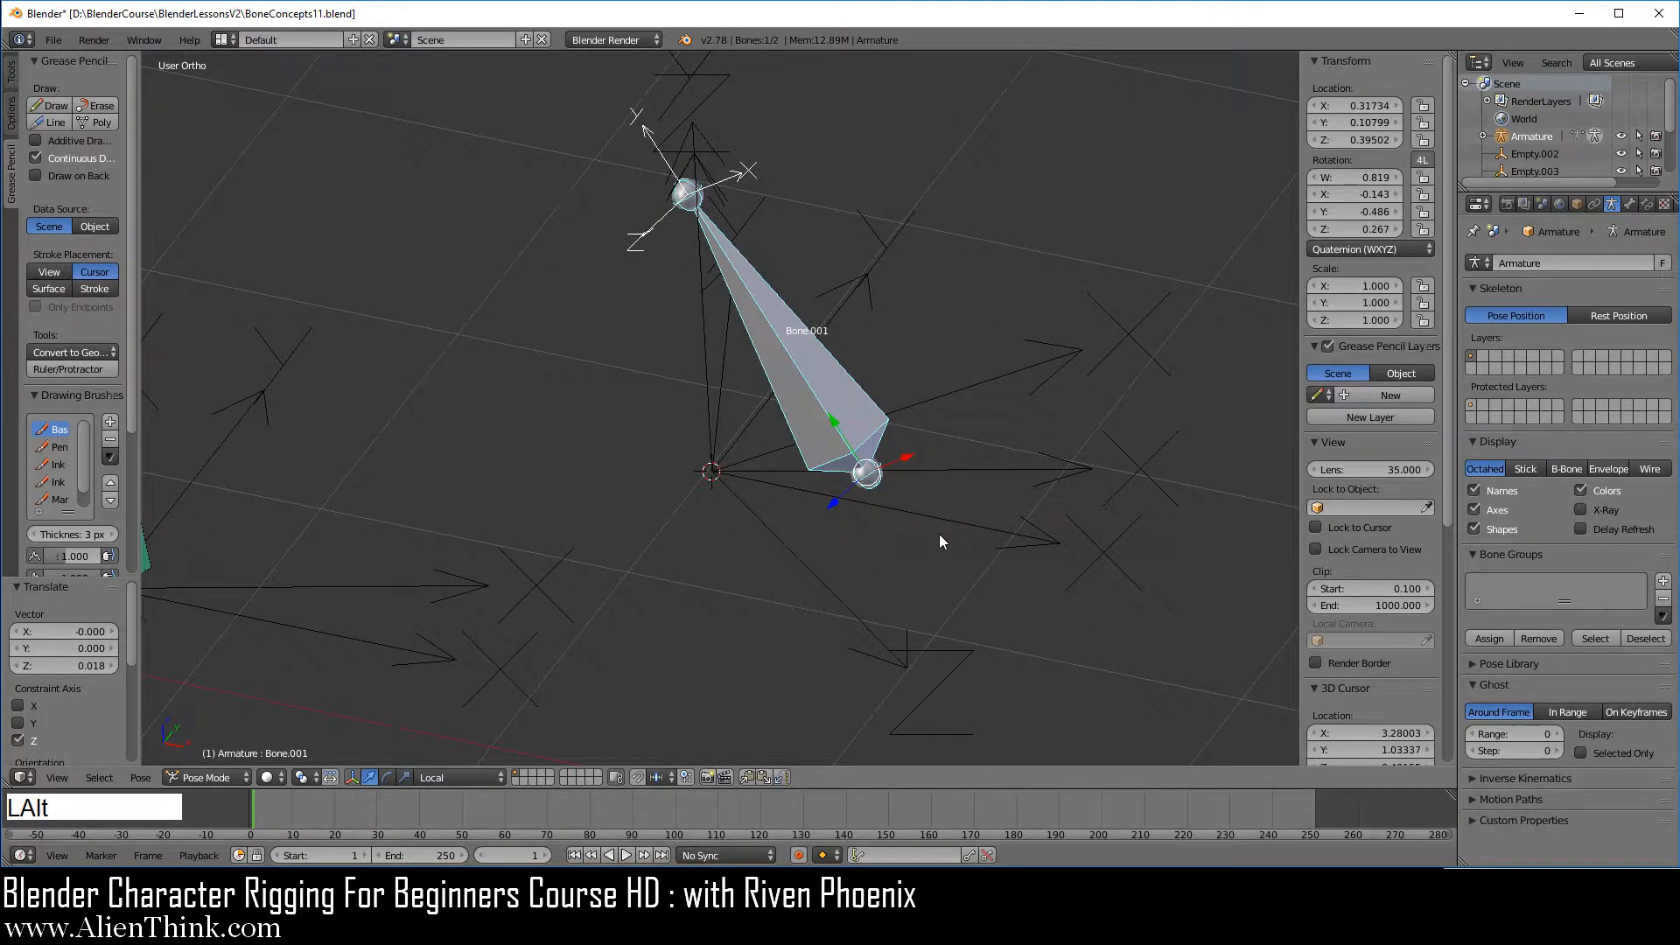
pyautogui.hotkey('alt', 'g')
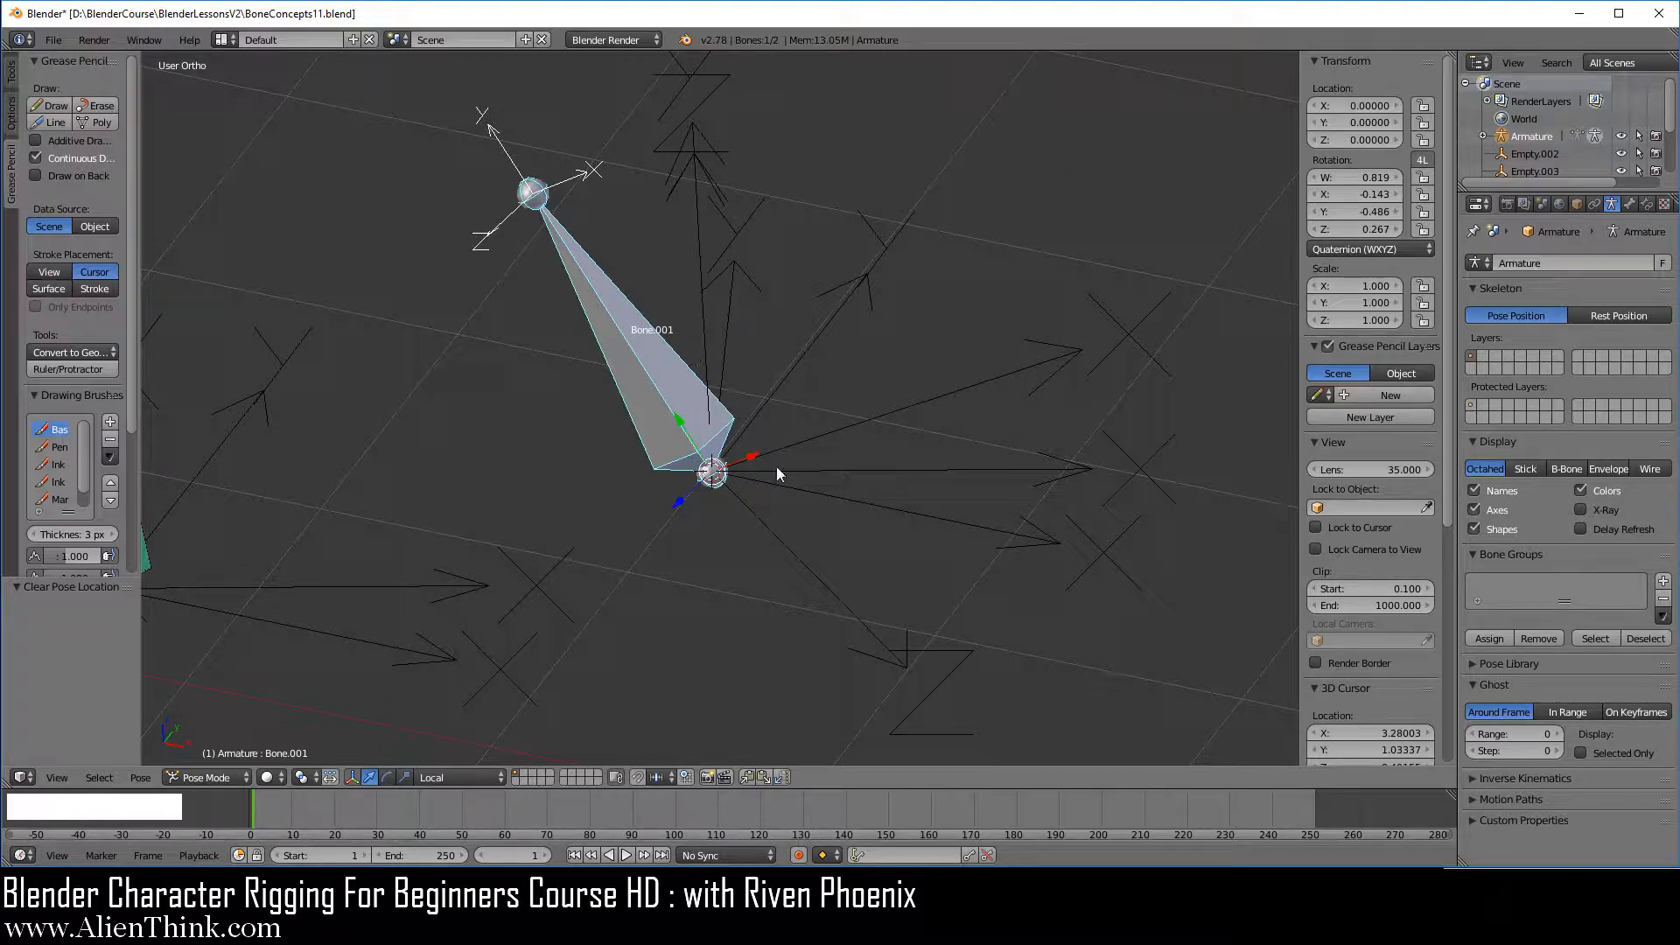
# Step: Test rotating Bone.001 about its own Y and Z axes in Local orientation, cancelling each rotation
pyautogui.click(455, 778)
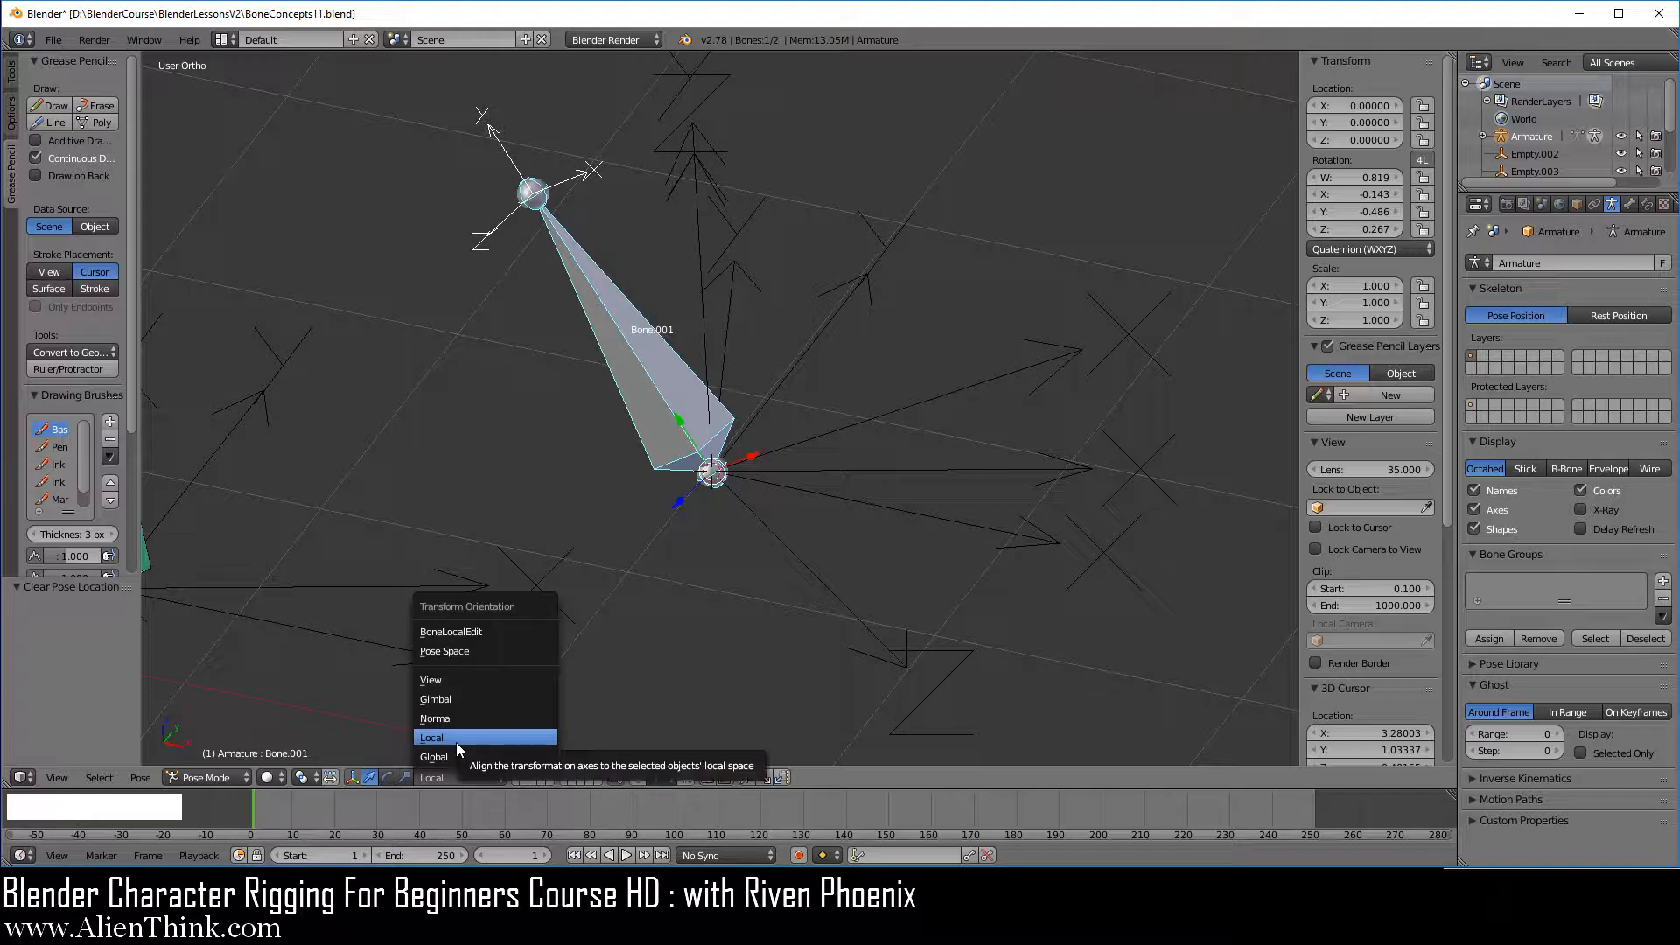
pyautogui.click(455, 738)
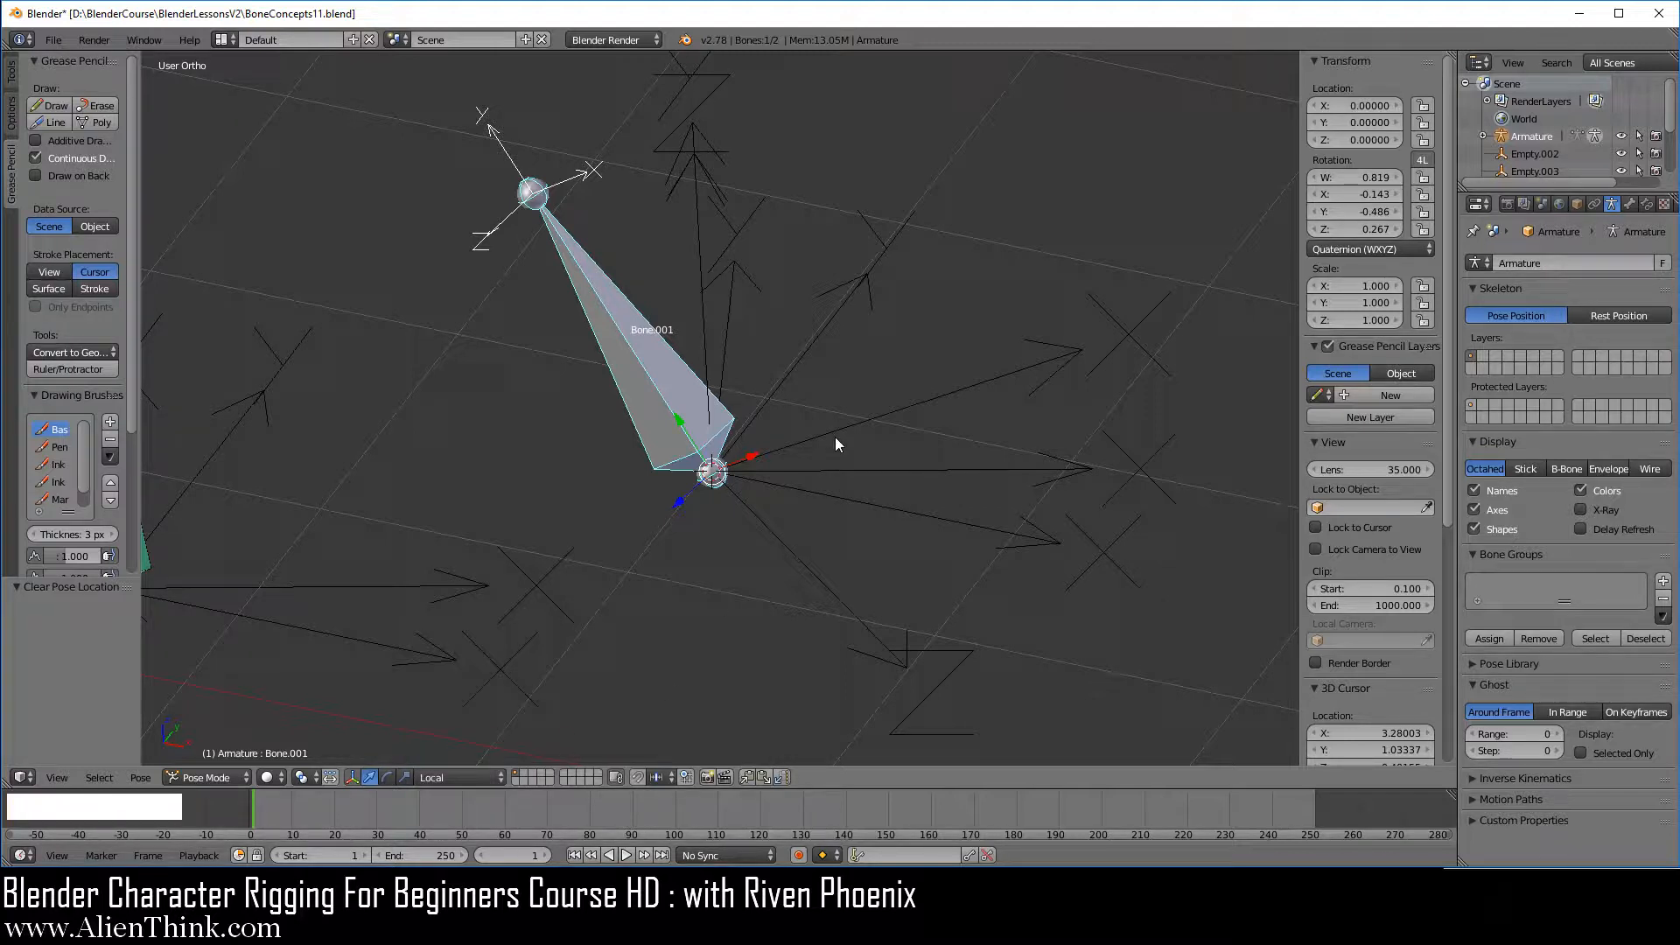
pyautogui.press('r')
pyautogui.press('y')
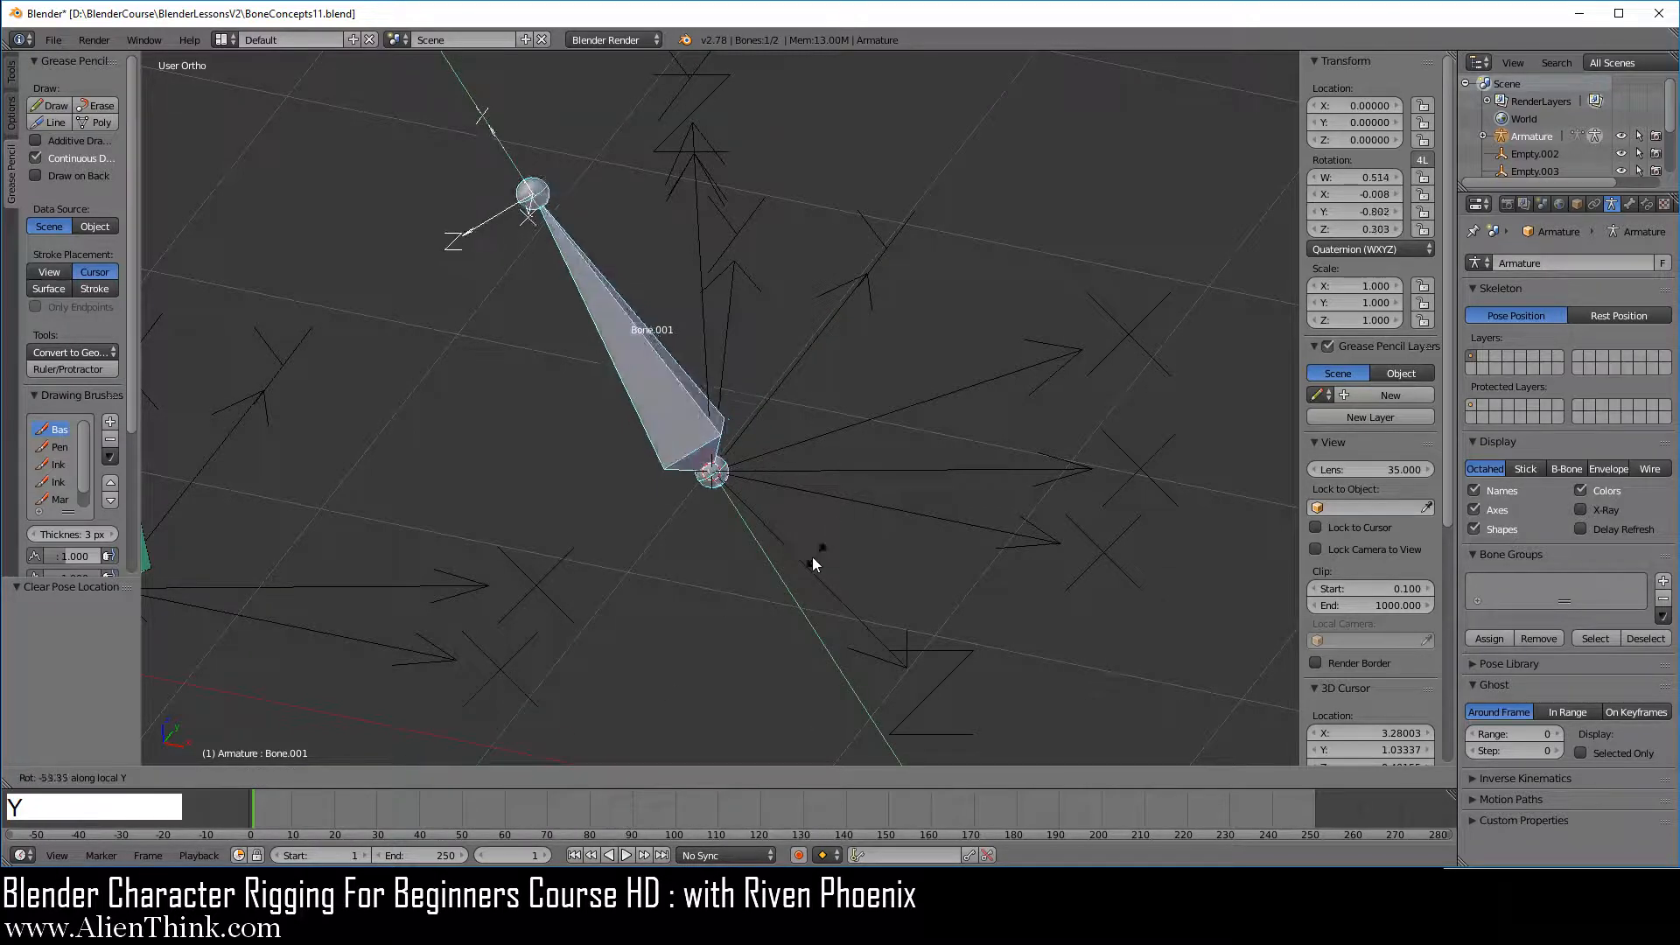
pyautogui.rightClick(854, 444)
pyautogui.press('r')
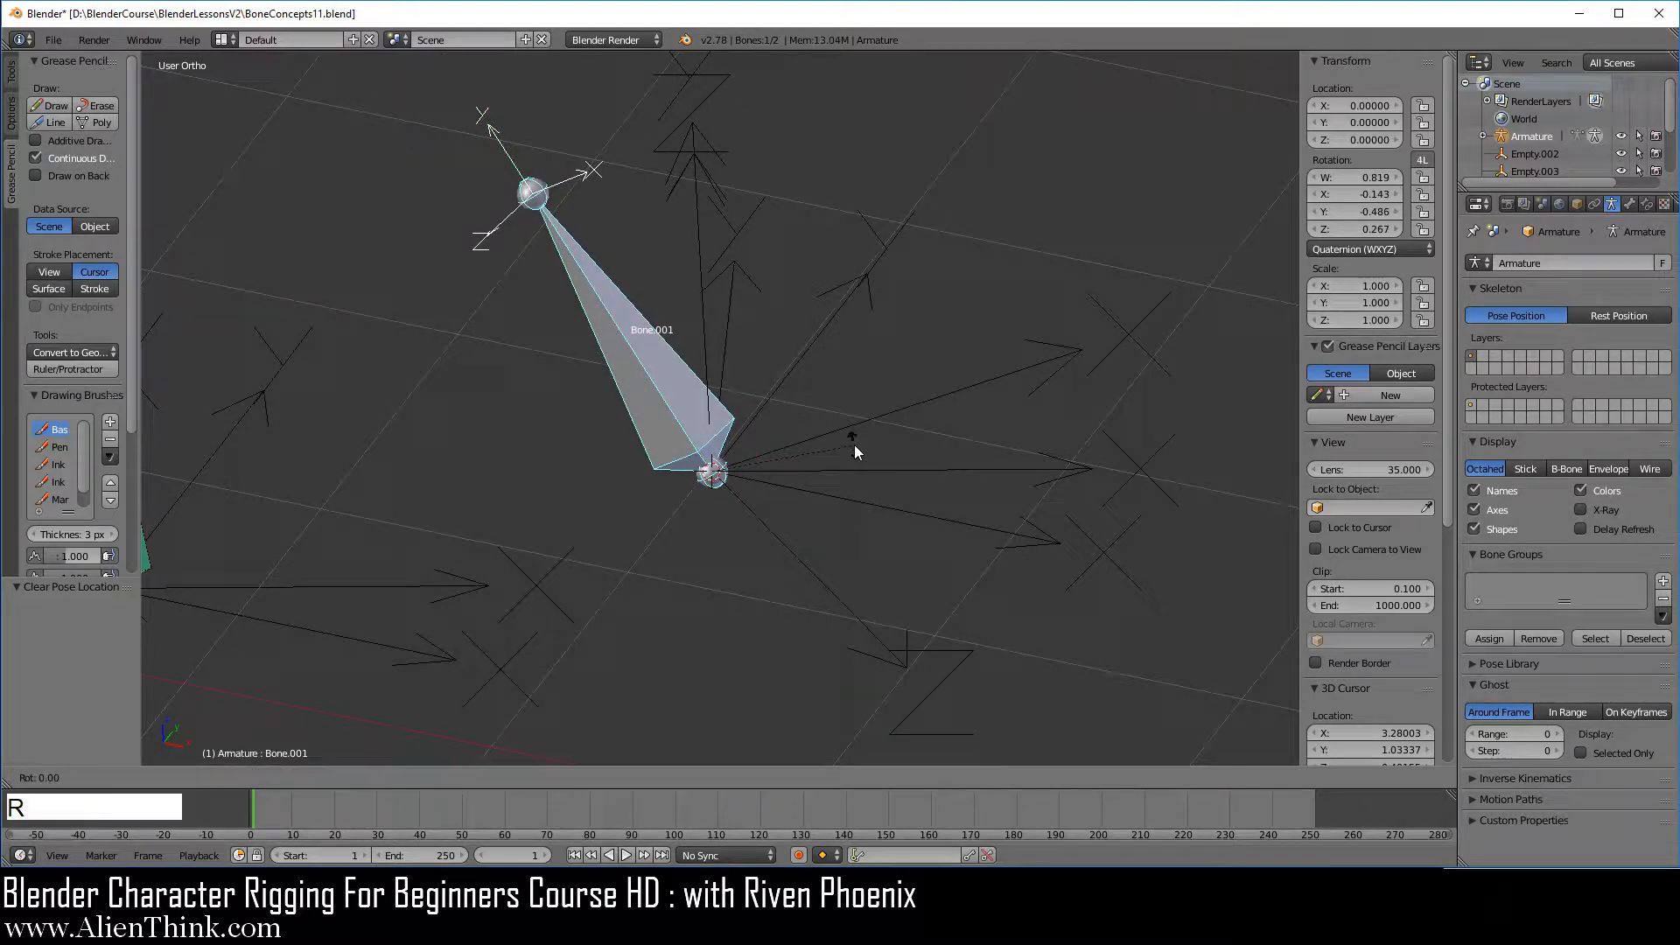
pyautogui.rightClick(874, 508)
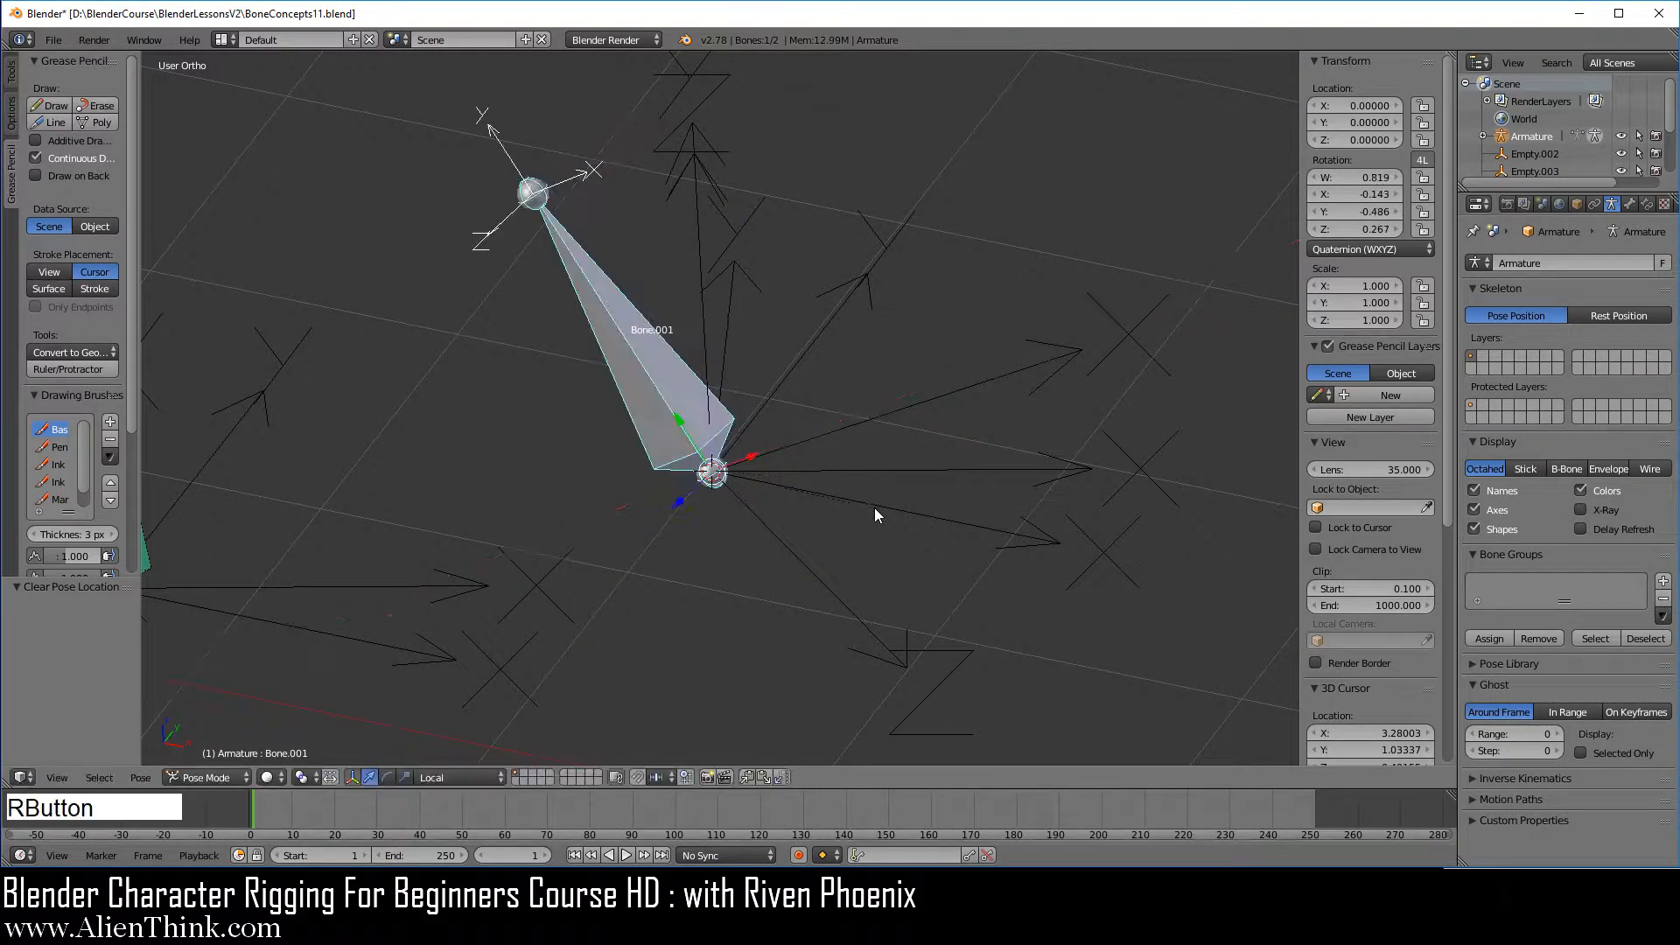
pyautogui.press('r')
pyautogui.press('z')
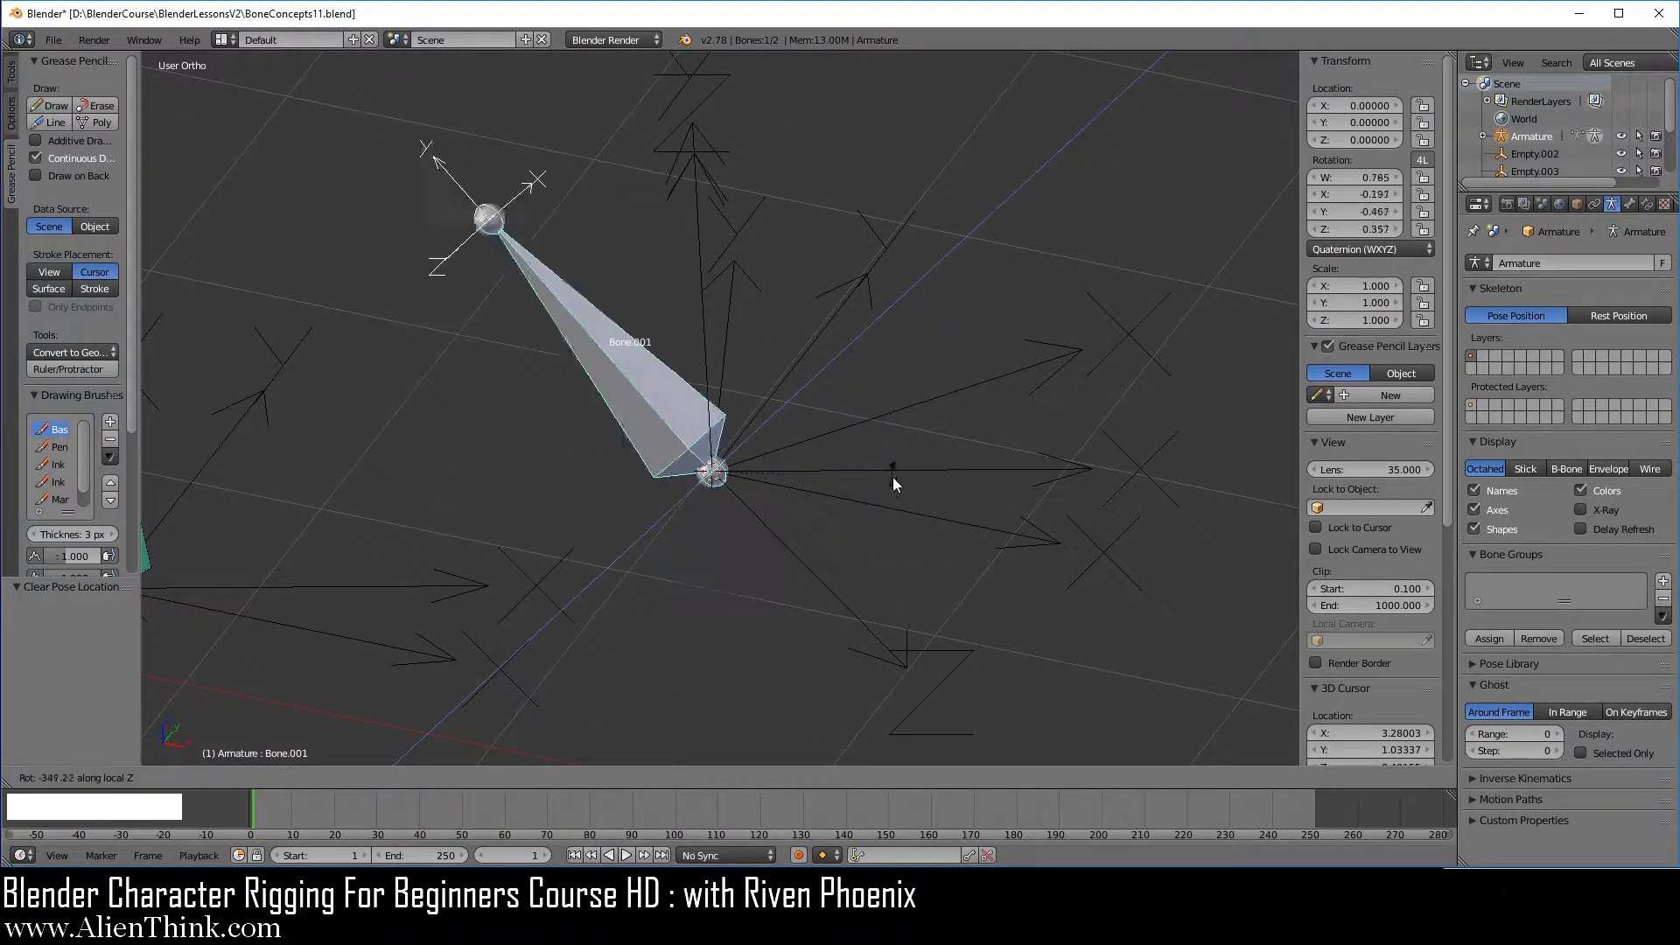
pyautogui.rightClick(891, 508)
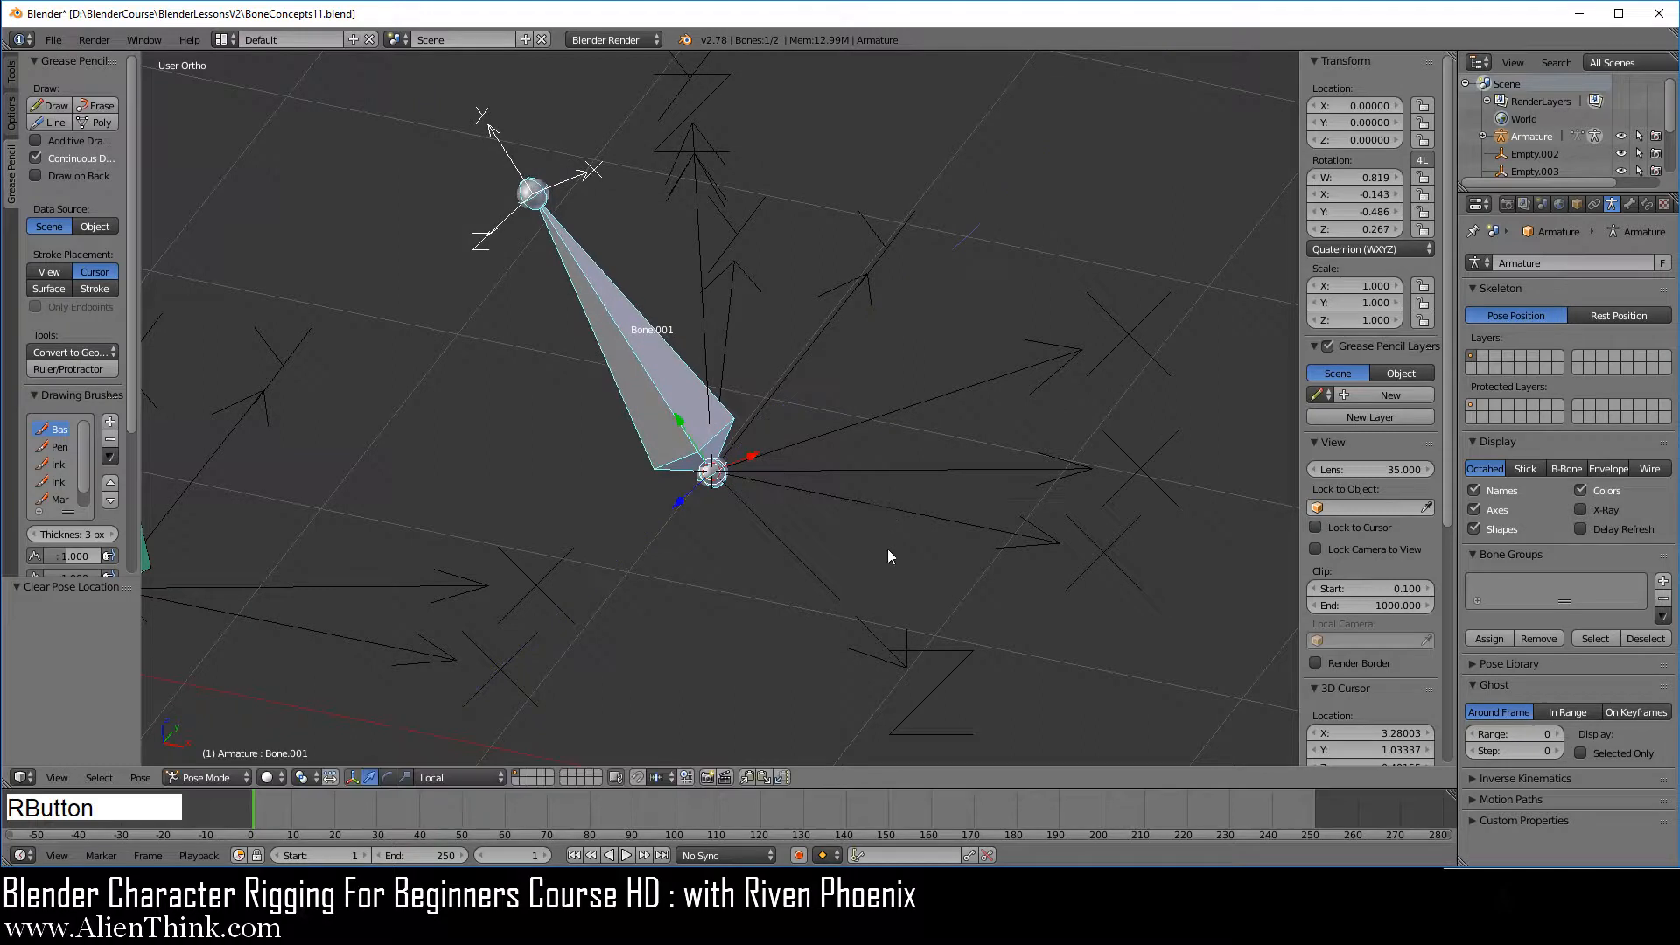
# Step: Compare the tilted Bone.001's Local axes with those of the Empty.001 arrows, and reselect the bone
pyautogui.rightClick(675, 420)
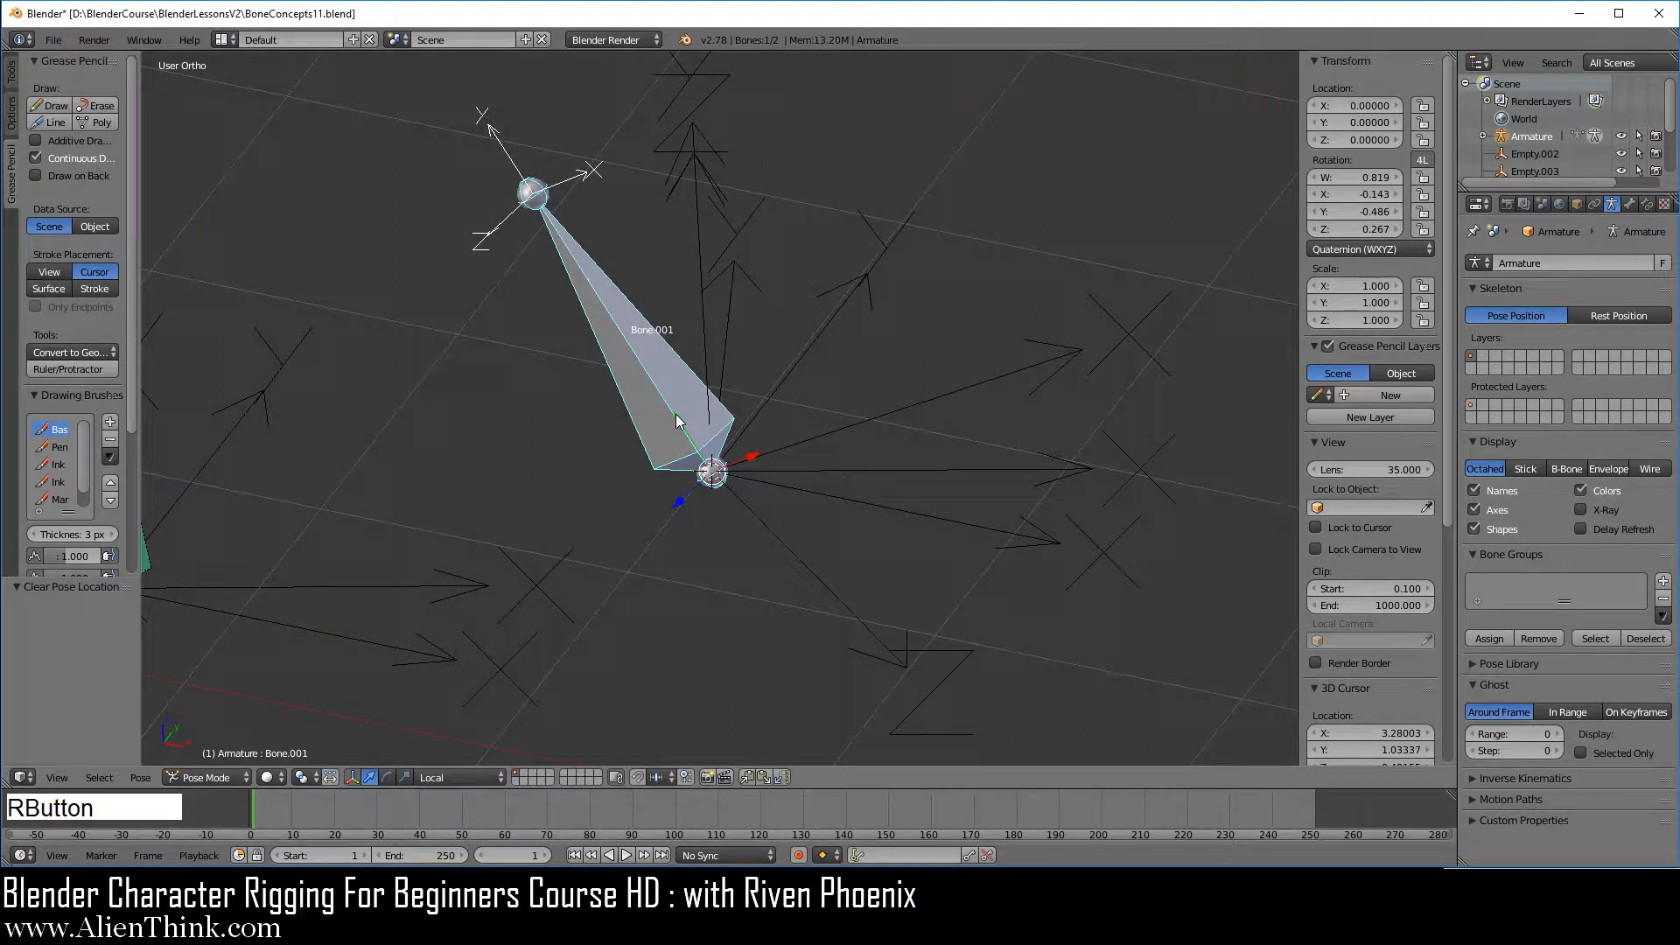
pyautogui.rightClick(819, 574)
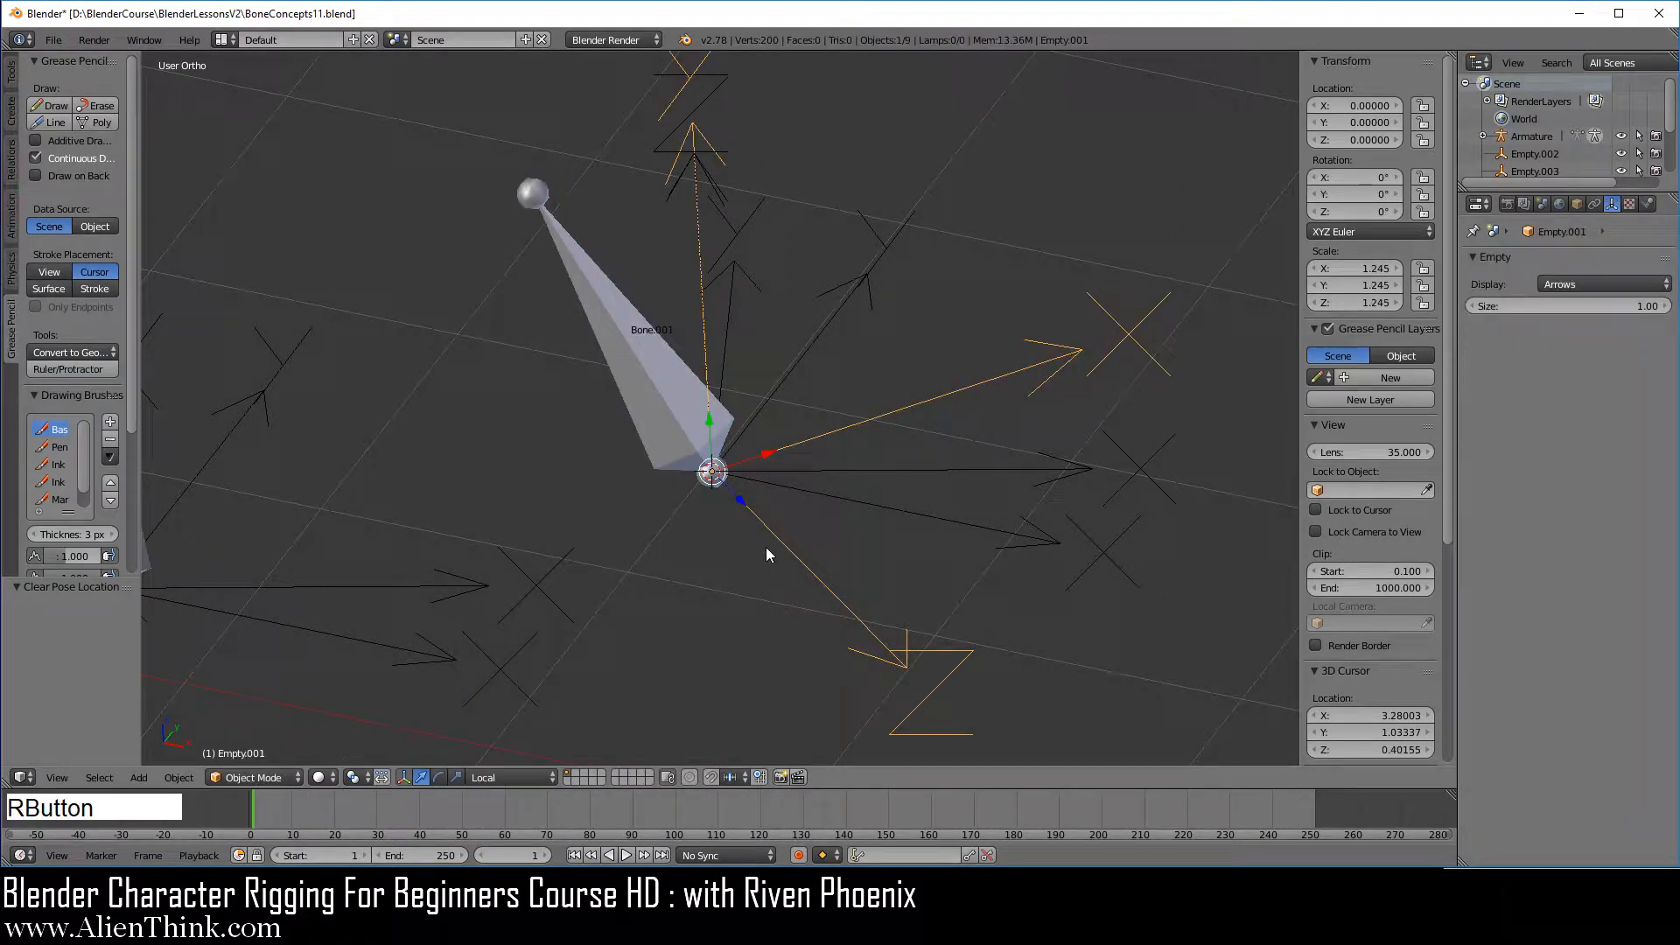
pyautogui.rightClick(713, 394)
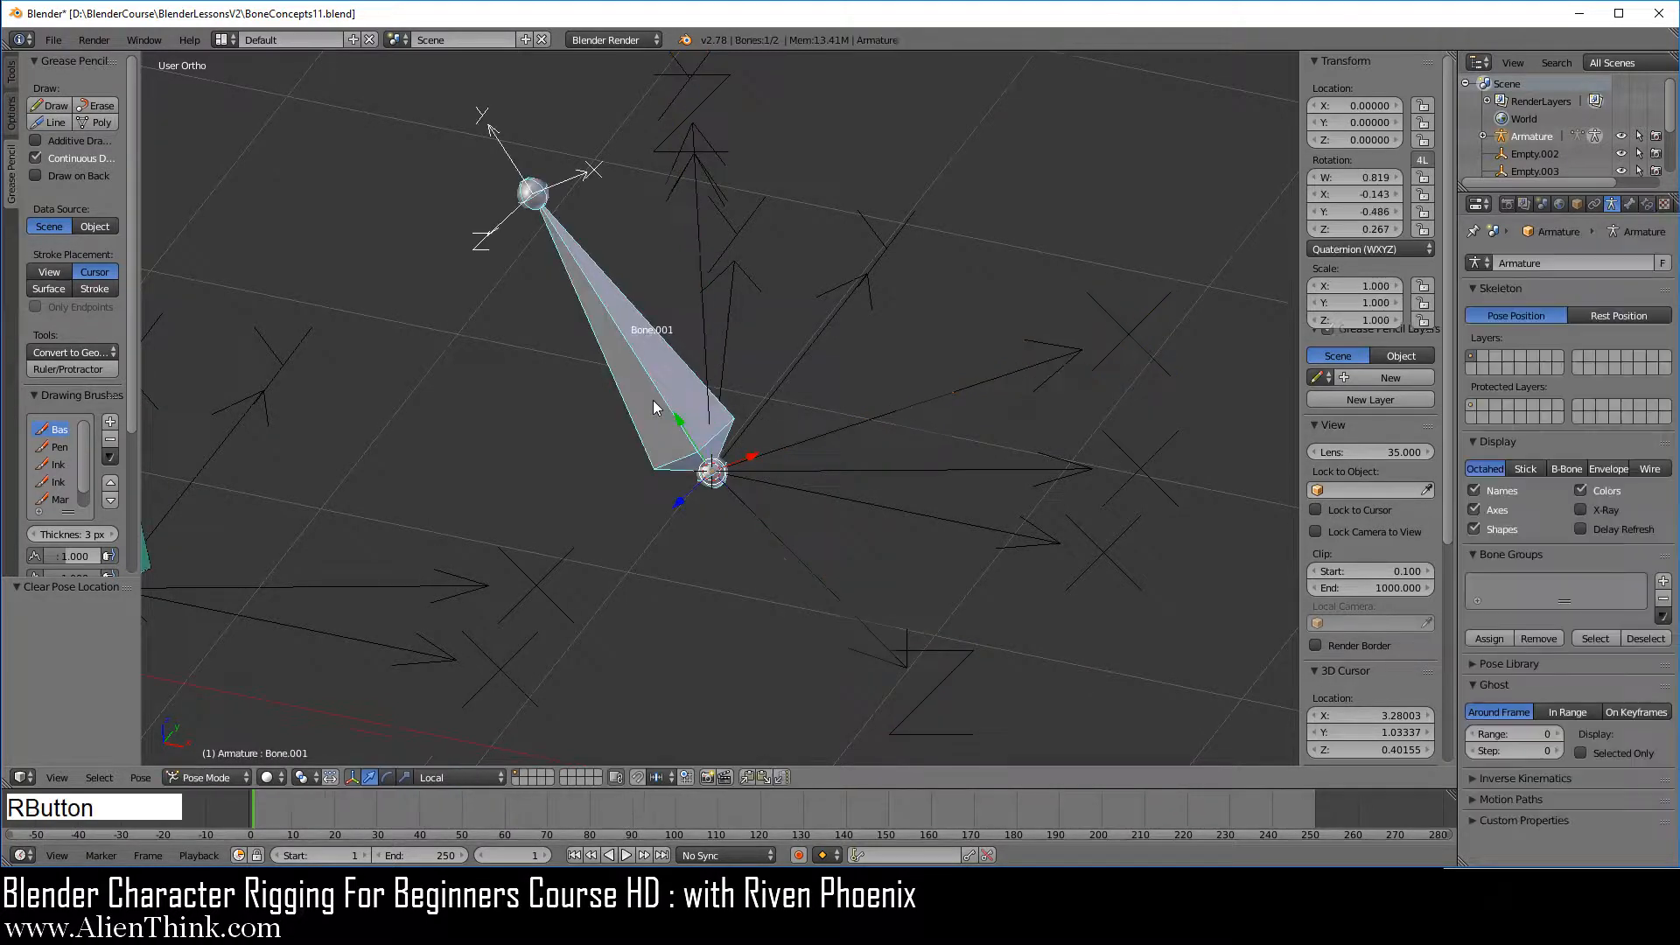
# Step: Set the transform orientation to BoneLocalEdit and test rotating Bone.001 about that orientation's Y axis, cancelling the rotation
pyautogui.click(457, 775)
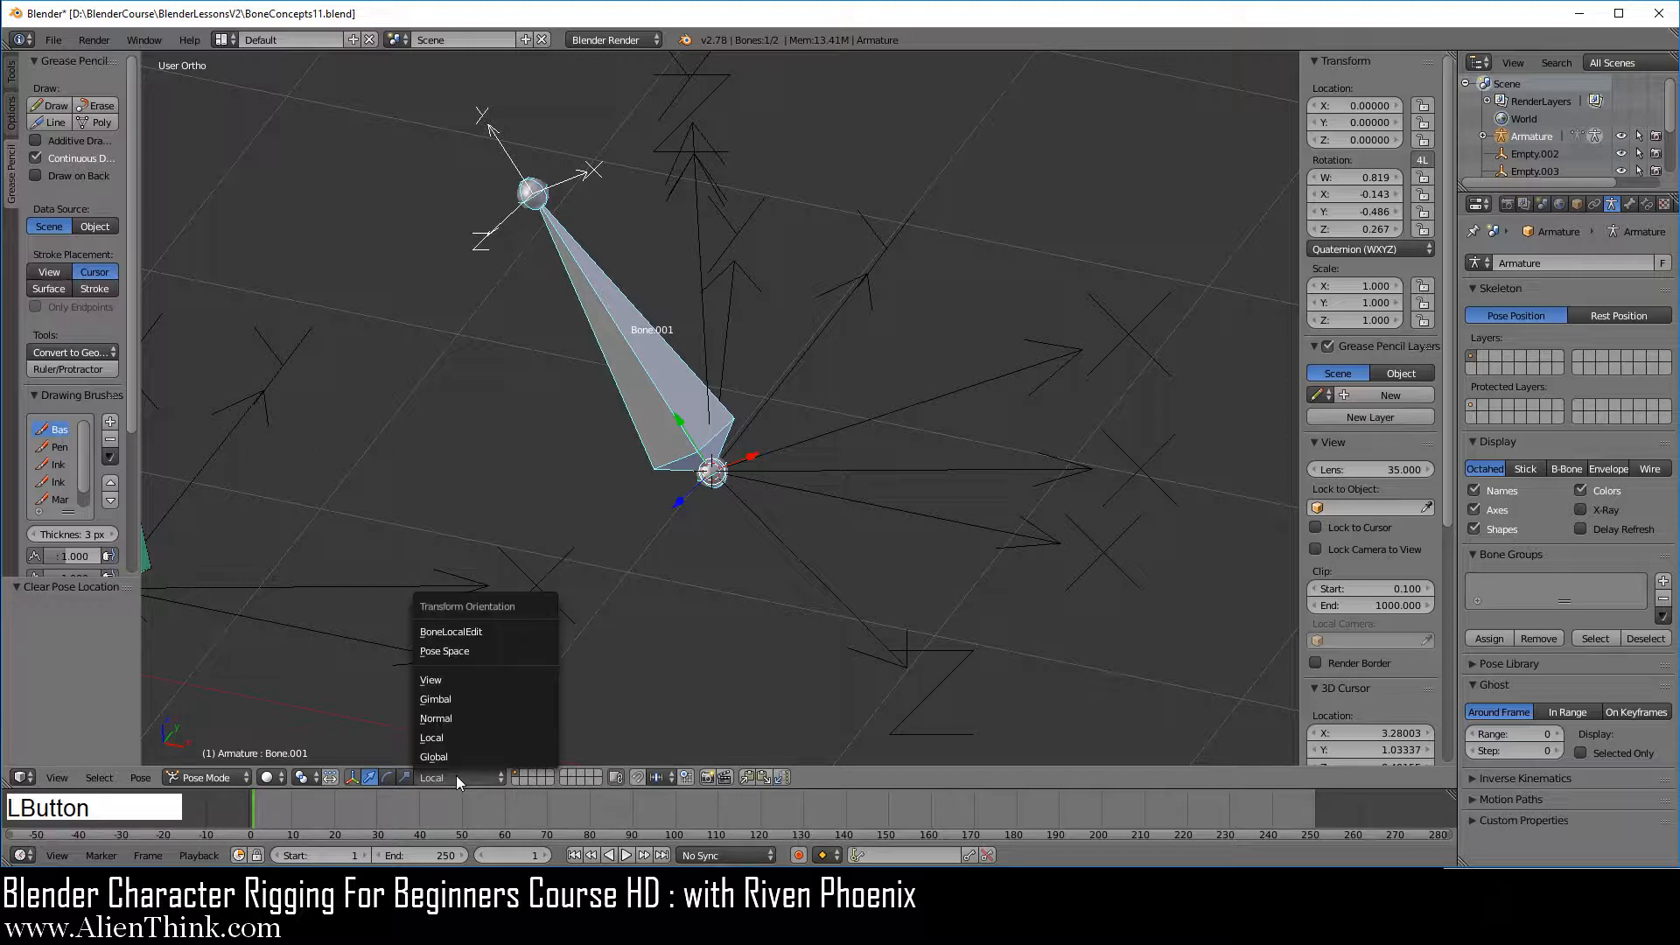
pyautogui.click(489, 630)
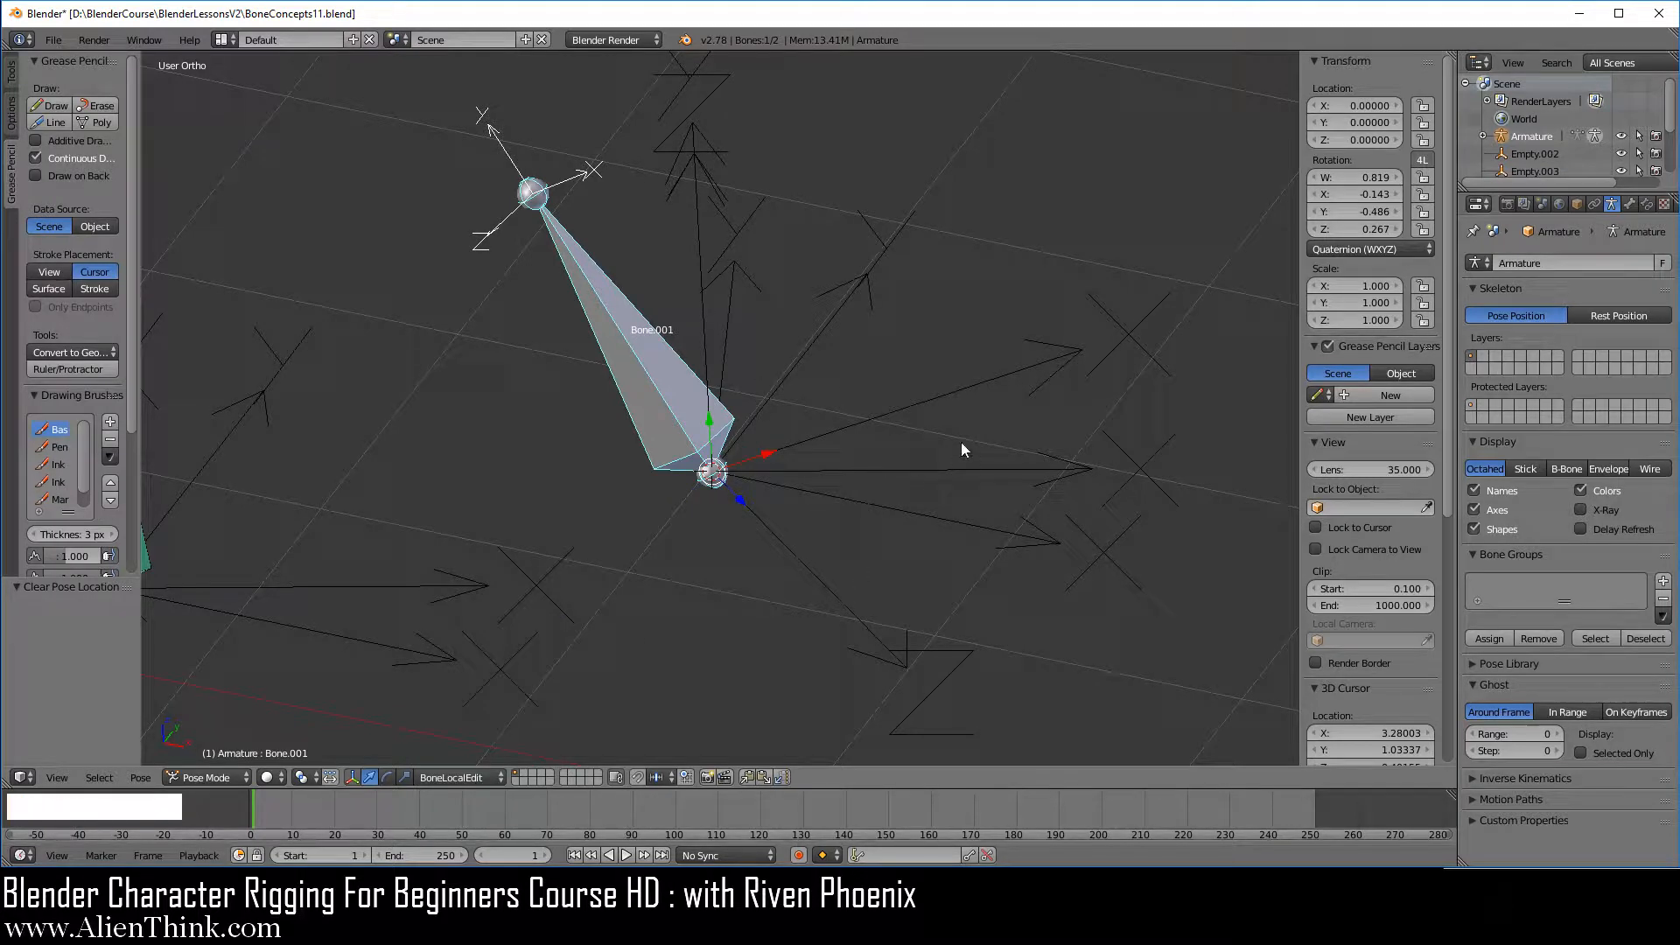
pyautogui.press('r')
pyautogui.press('y')
pyautogui.press('y')
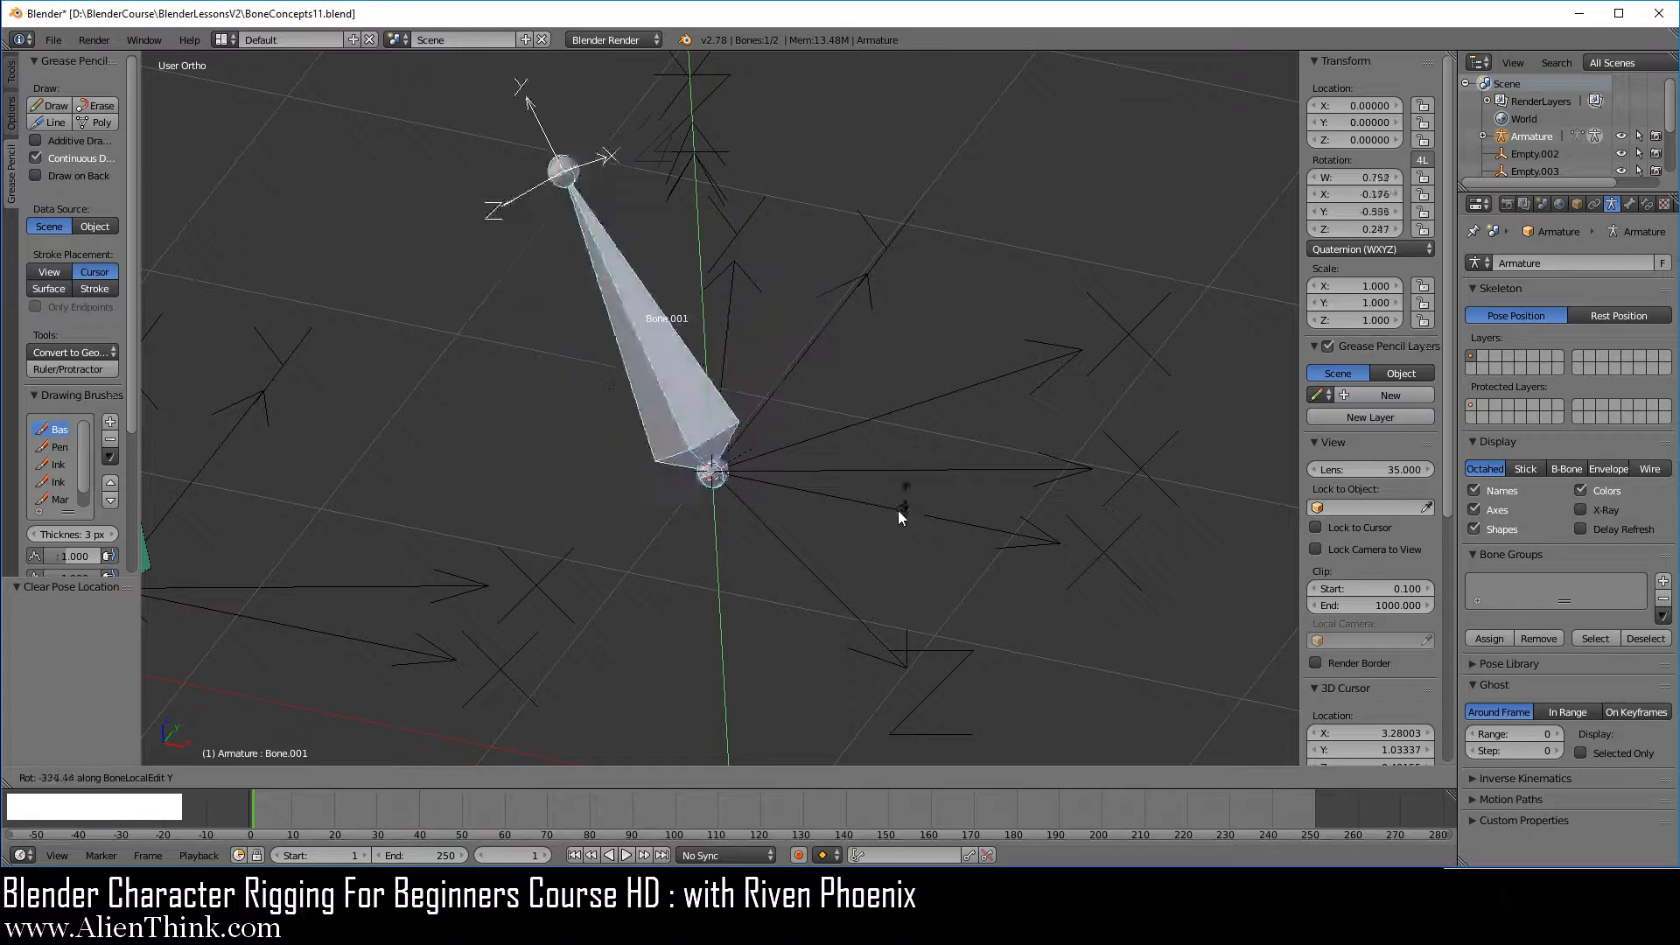
pyautogui.rightClick(931, 480)
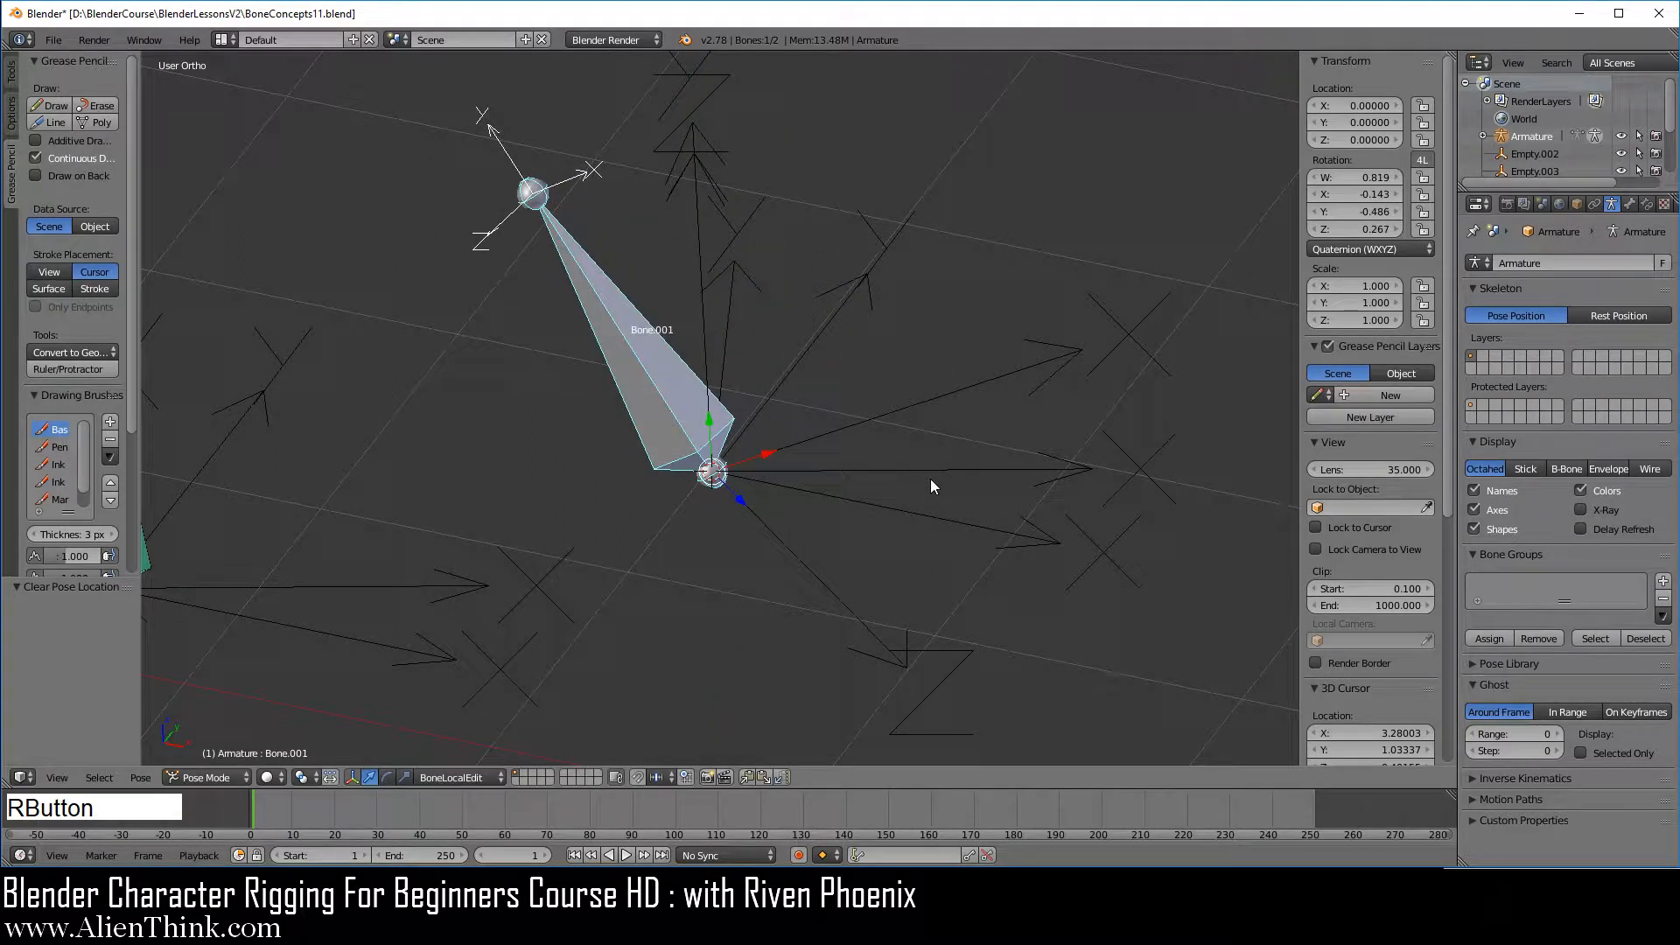
# Step: Test rotating Bone.001 about the BoneLocalEdit X and Z axes, cancelling each rotation
pyautogui.press('r')
pyautogui.press('x')
pyautogui.rightClick(945, 521)
pyautogui.press('r')
pyautogui.press('z')
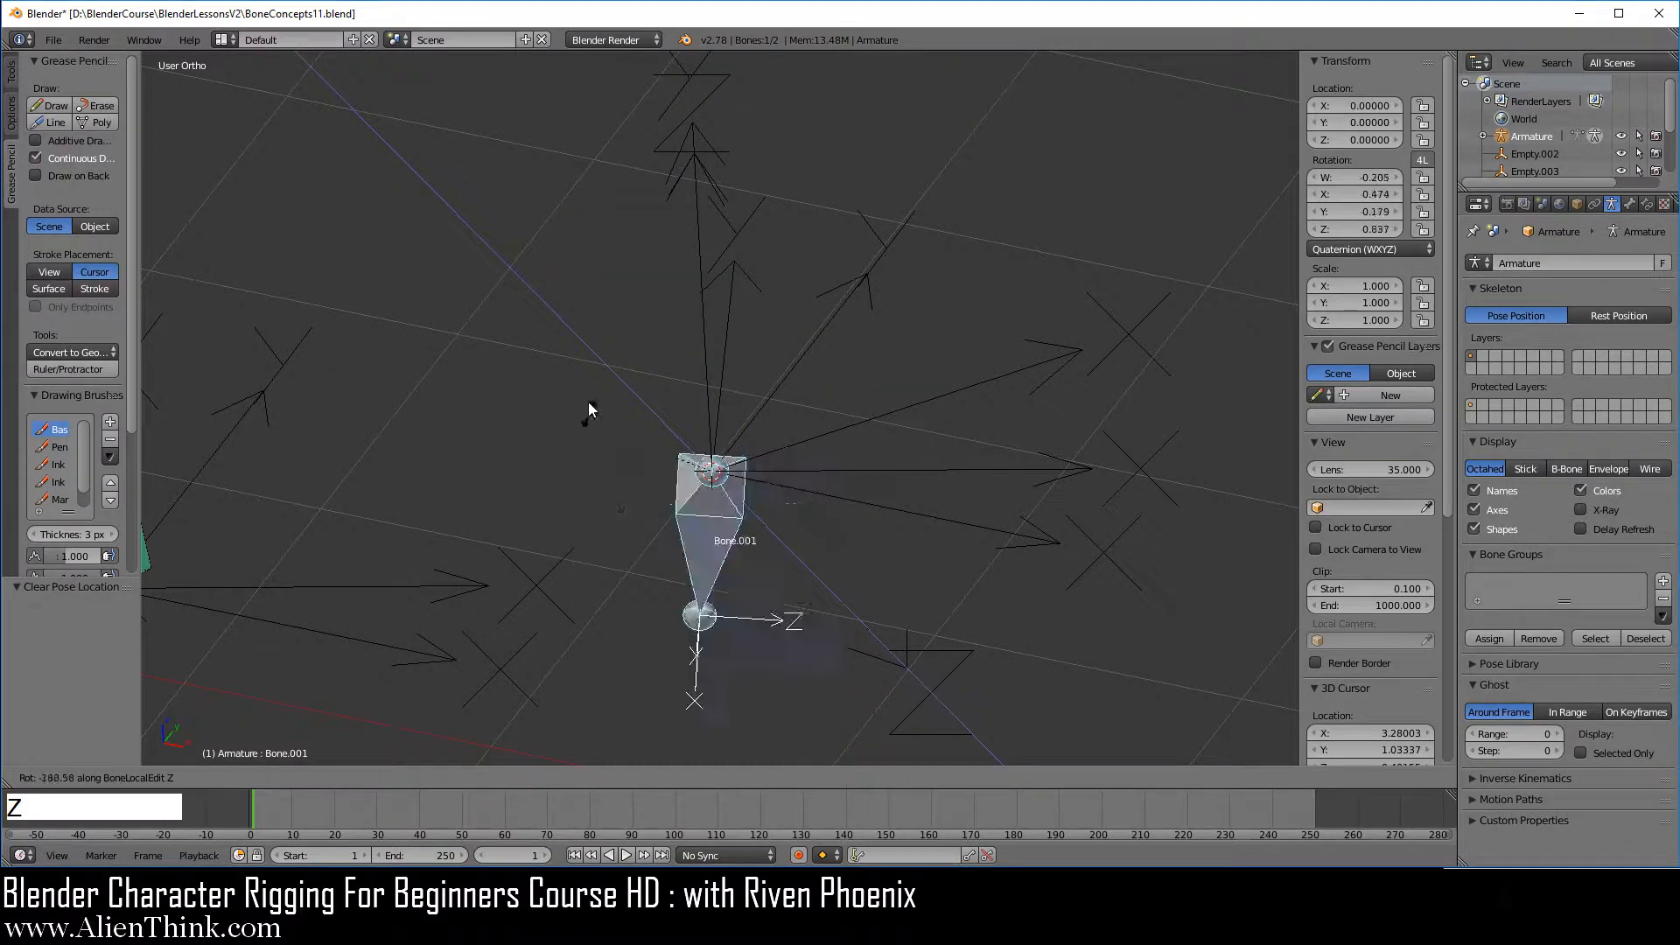
pyautogui.rightClick(895, 513)
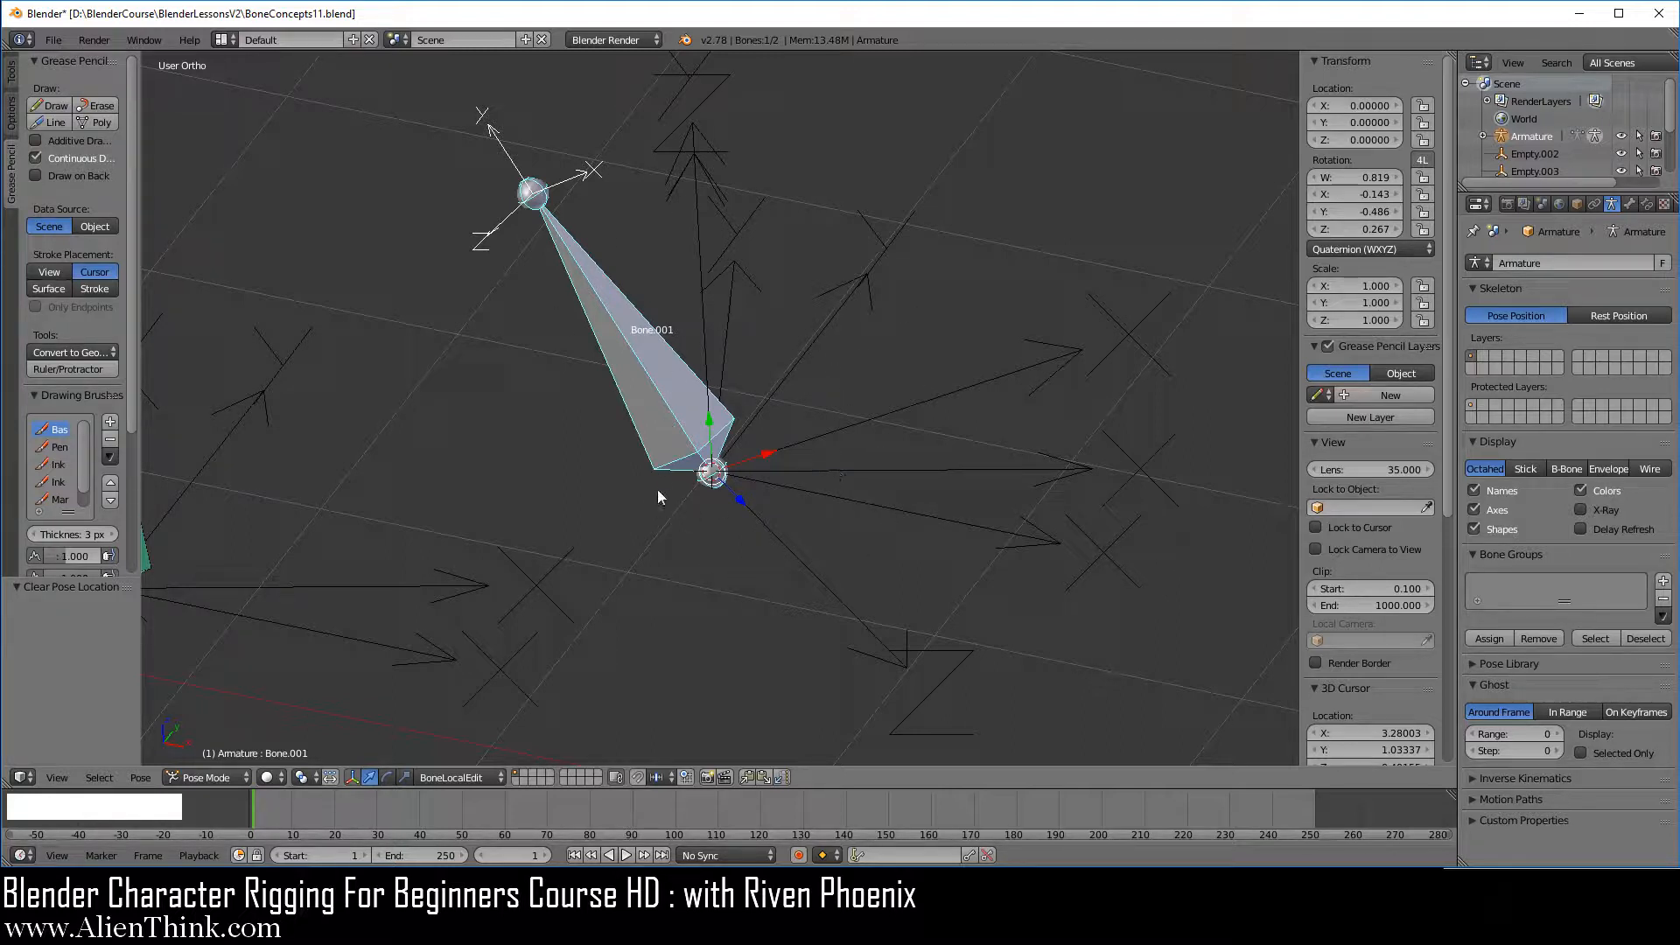
# Step: Clear the pose rotation and pose location of Bone.001
pyautogui.rightClick(671, 405)
pyautogui.hotkey('alt', 'r')
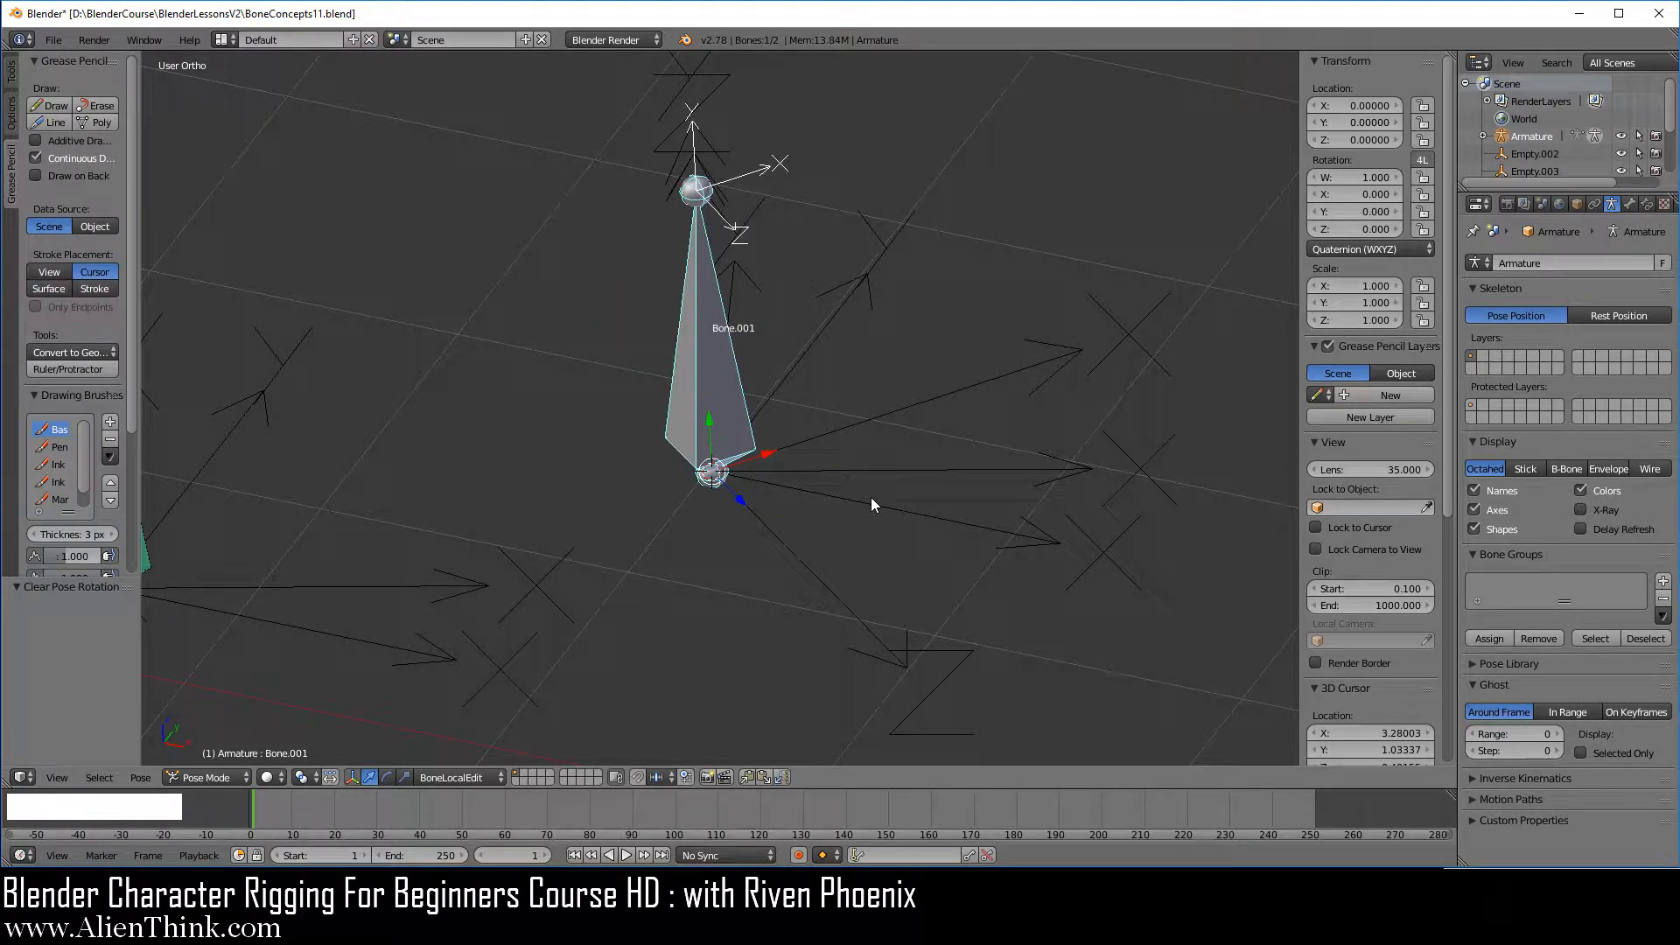
pyautogui.hotkey('alt', 'g')
# Step: Select the green bone named Bone in the armature
pyautogui.press('shift')
pyautogui.keyDown('shift'); pyautogui.moveTo(527, 439); pyautogui.dragTo(1152, 366, button='middle'); pyautogui.keyUp('shift')
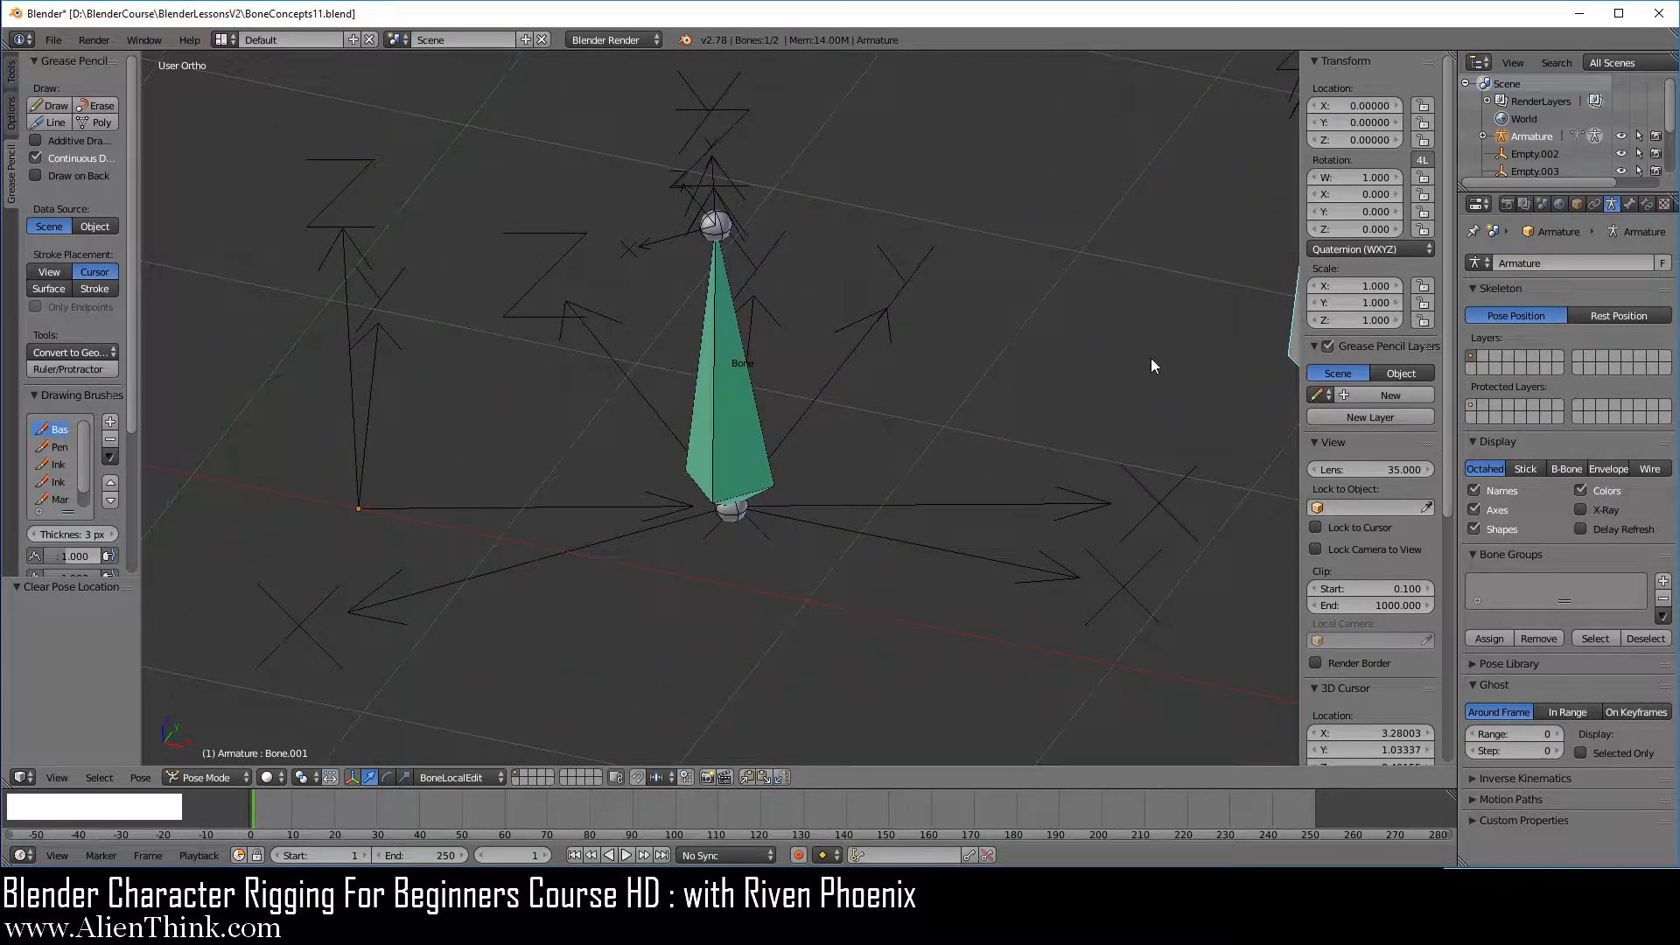
pyautogui.rightClick(724, 412)
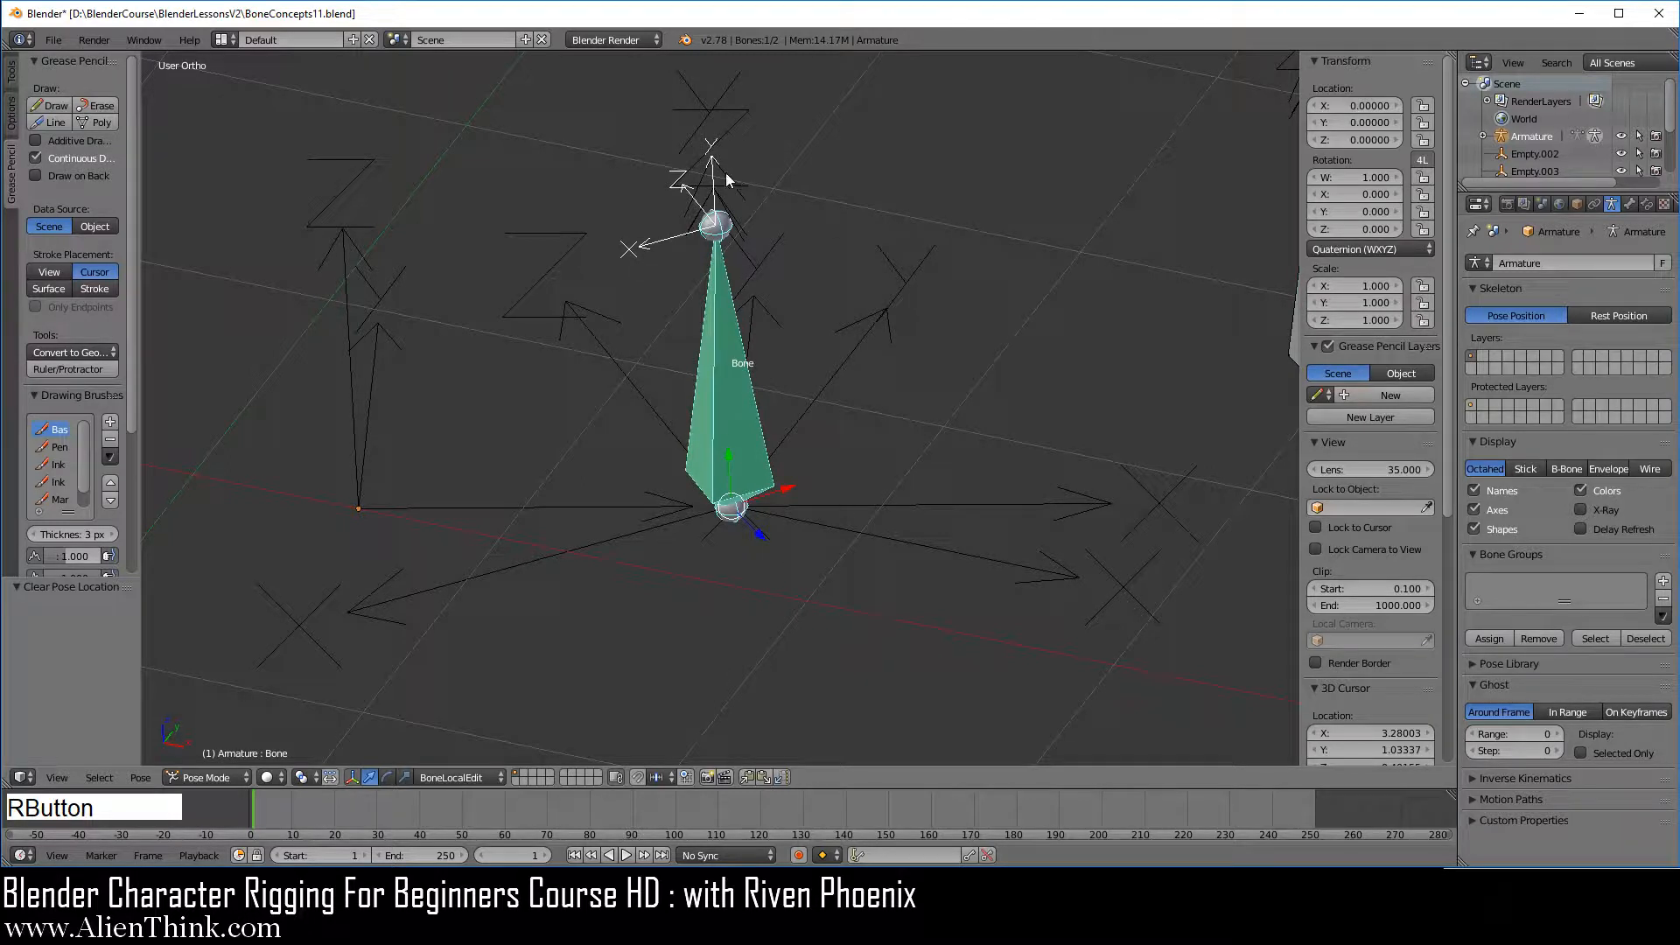
# Step: Show the bone constraints of Bone and move it to location X 0.29 and Z 0.05
pyautogui.click(1647, 204)
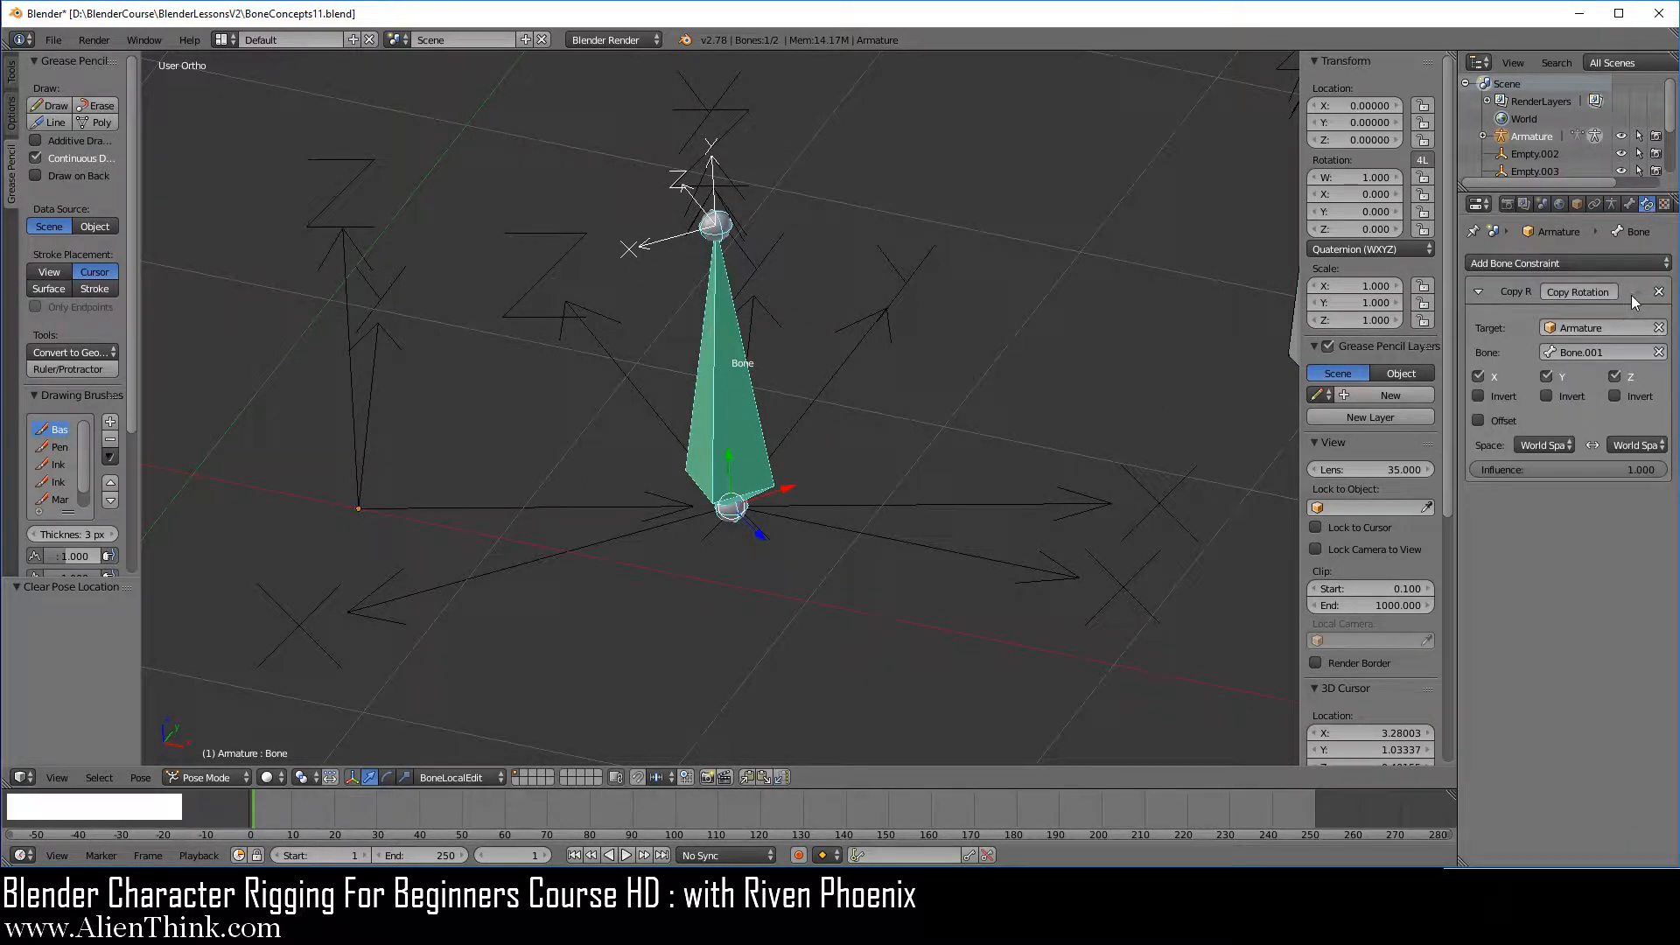
pyautogui.click(1349, 102)
pyautogui.moveTo(1349, 102); pyautogui.dragTo(1352, 140)
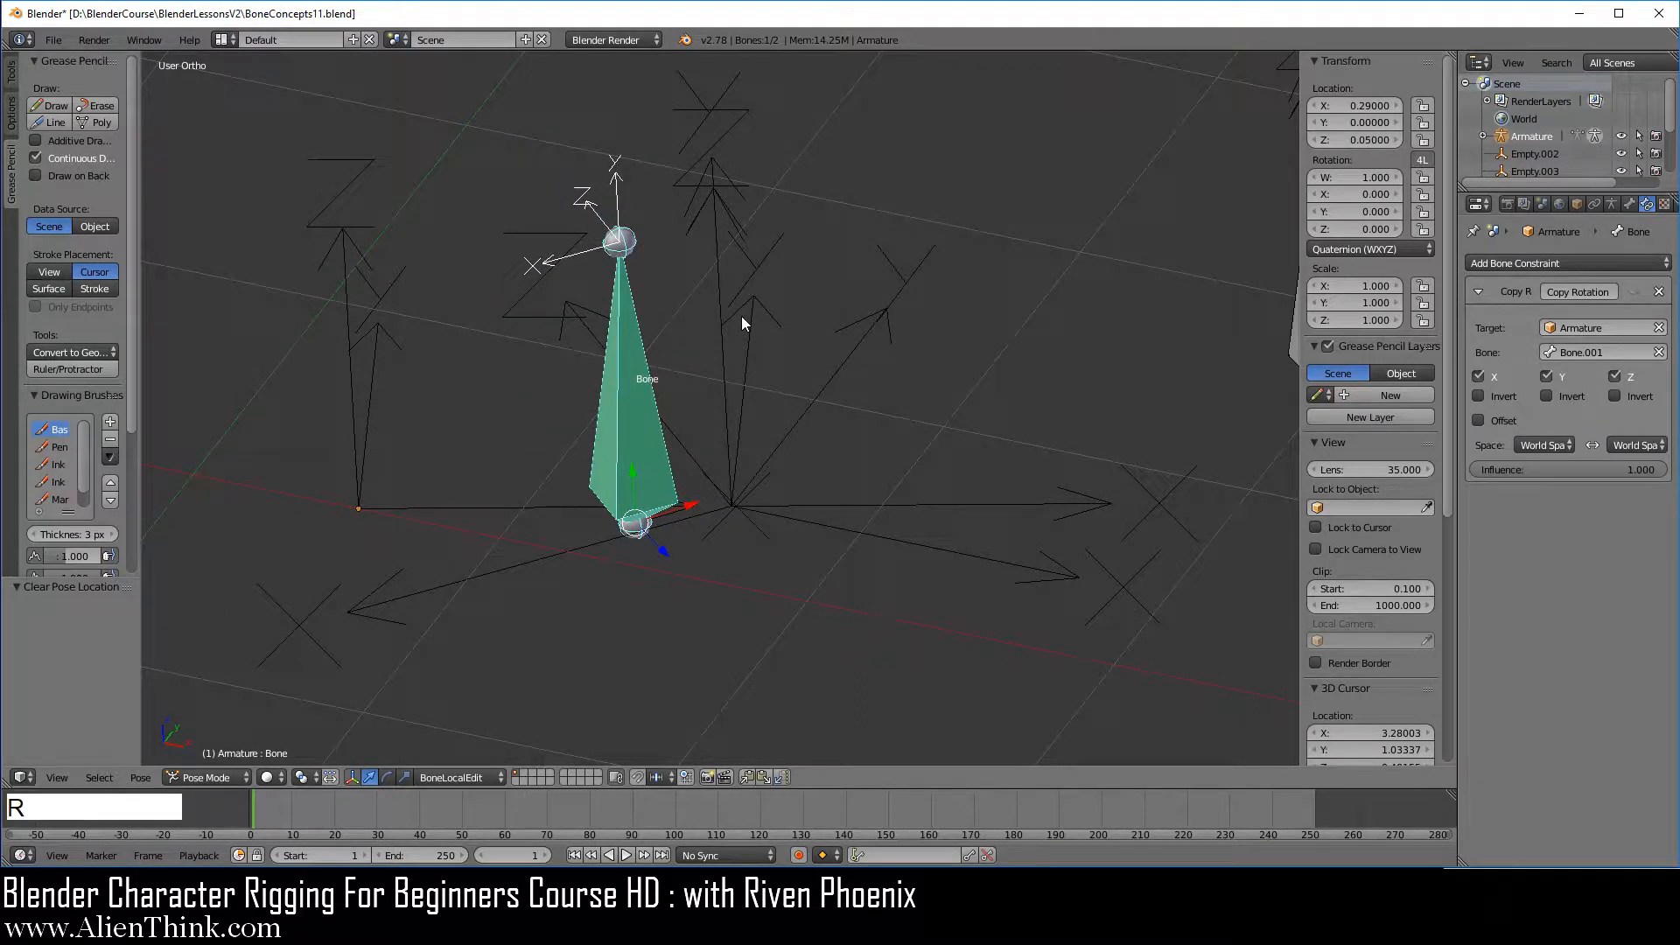
# Step: Trackball-rotate Bone freely by about 25° and 96°, and test rotating it about the BoneLocalEdit Y axis, cancelling that second rotation
pyautogui.press('r')
pyautogui.press('r')
pyautogui.click(889, 358)
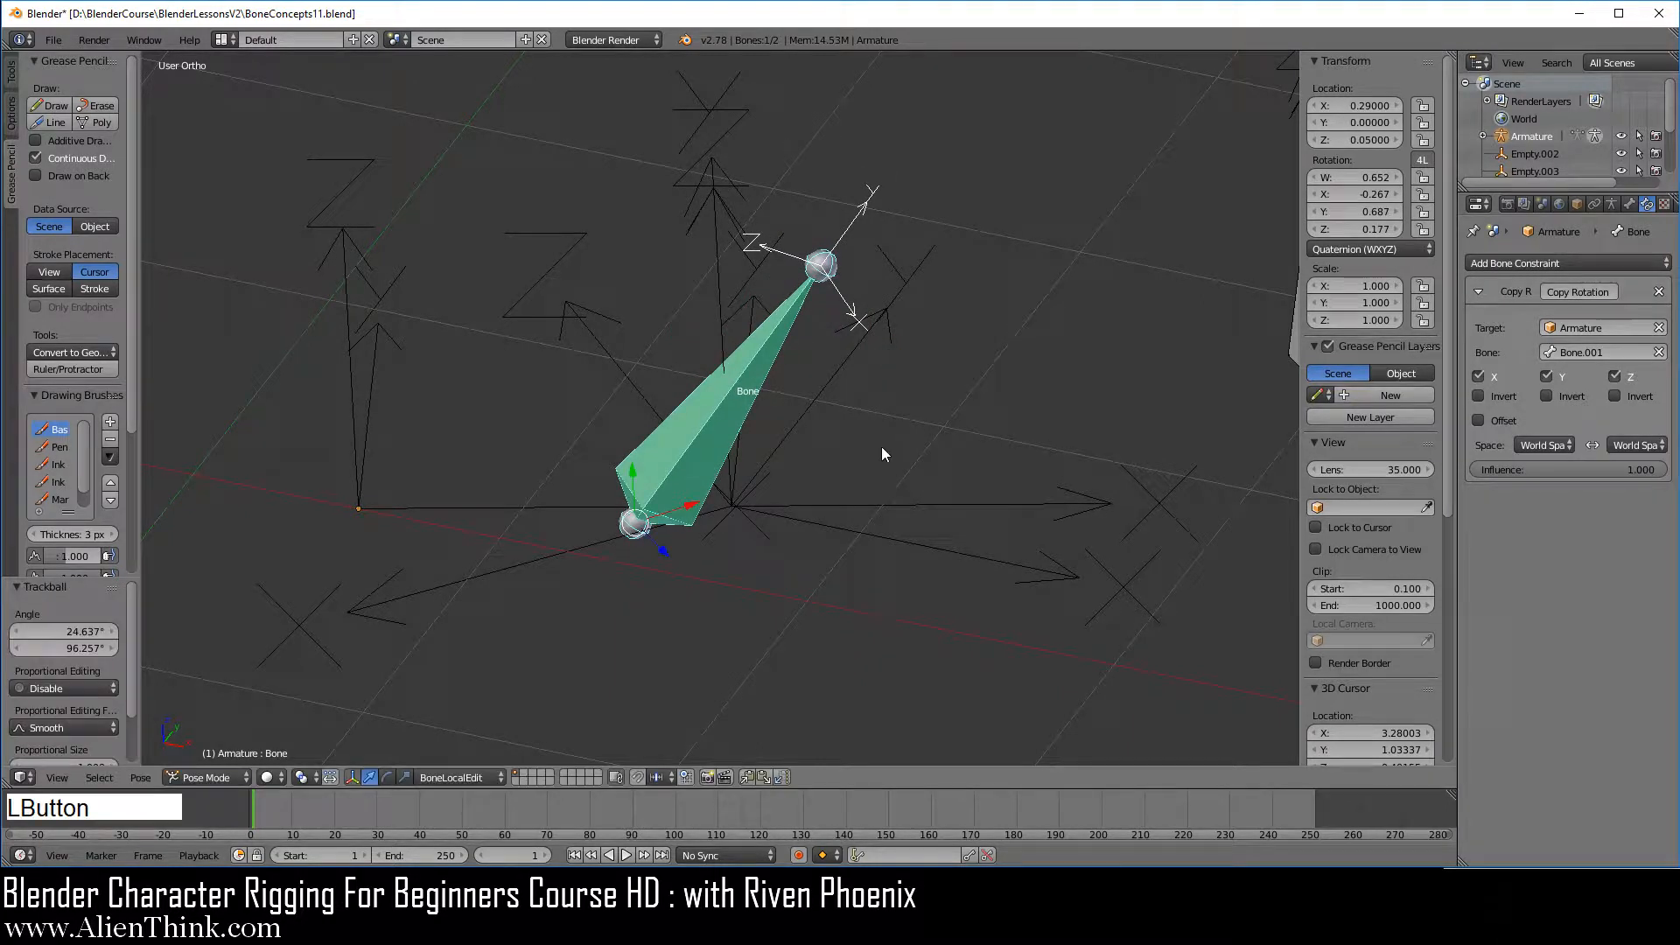
pyautogui.press('r')
pyautogui.press('y')
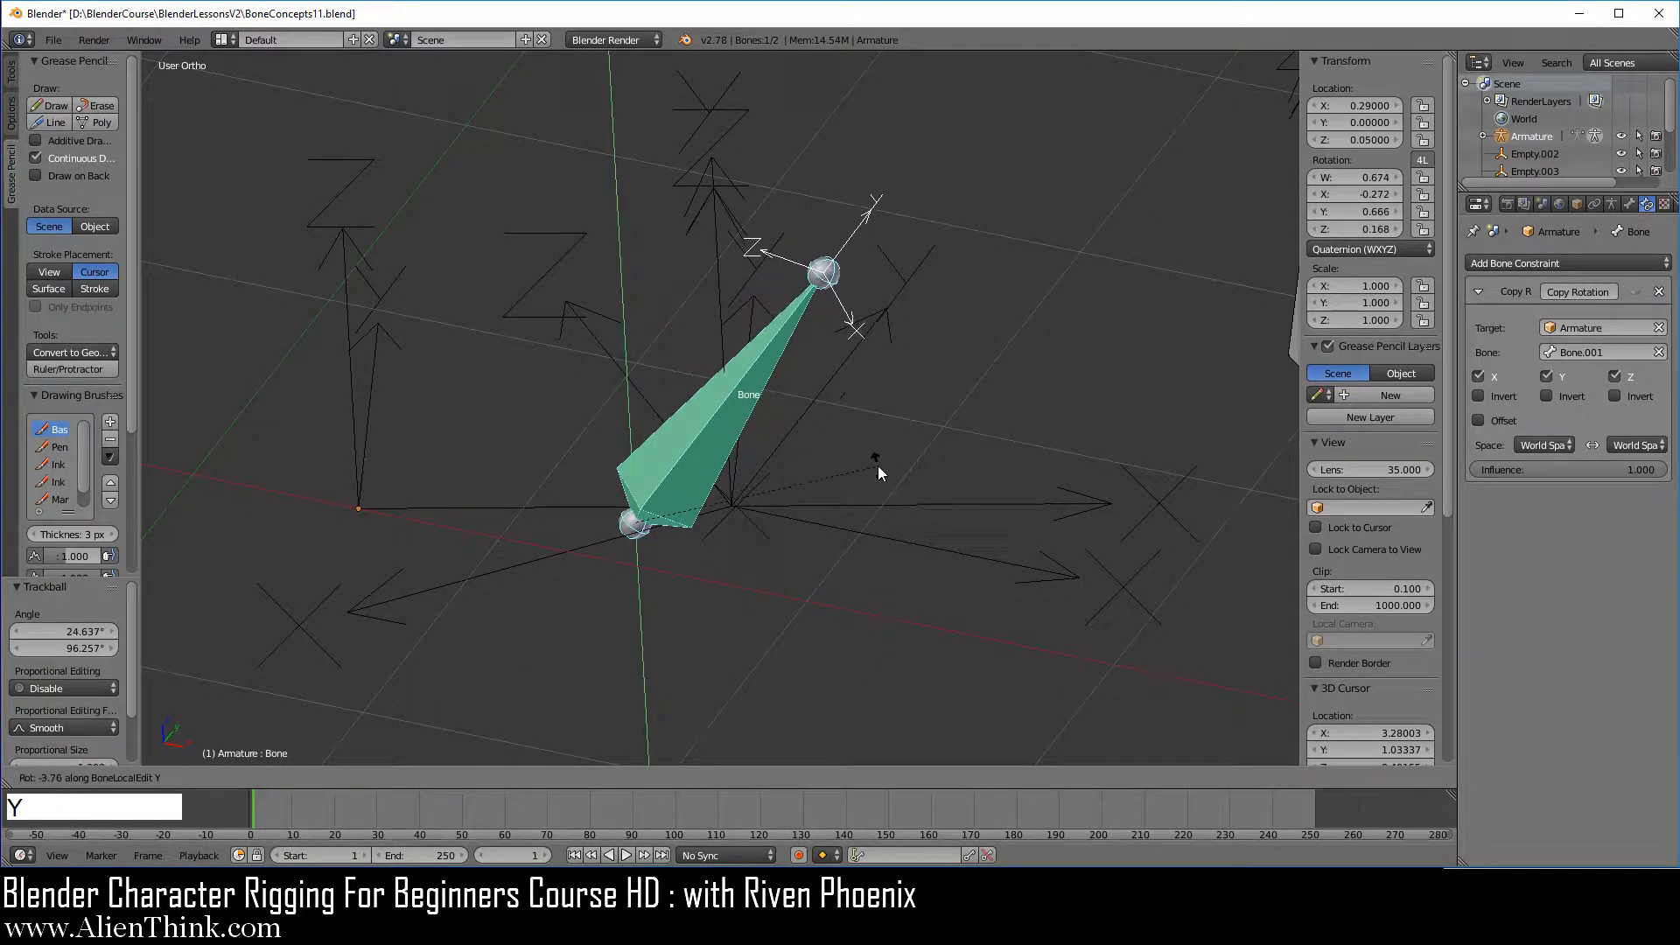
pyautogui.rightClick(871, 437)
# Step: Set the transform orientation to Local and test rotating Bone about its local Y axis, cancelling the rotation
pyautogui.click(462, 777)
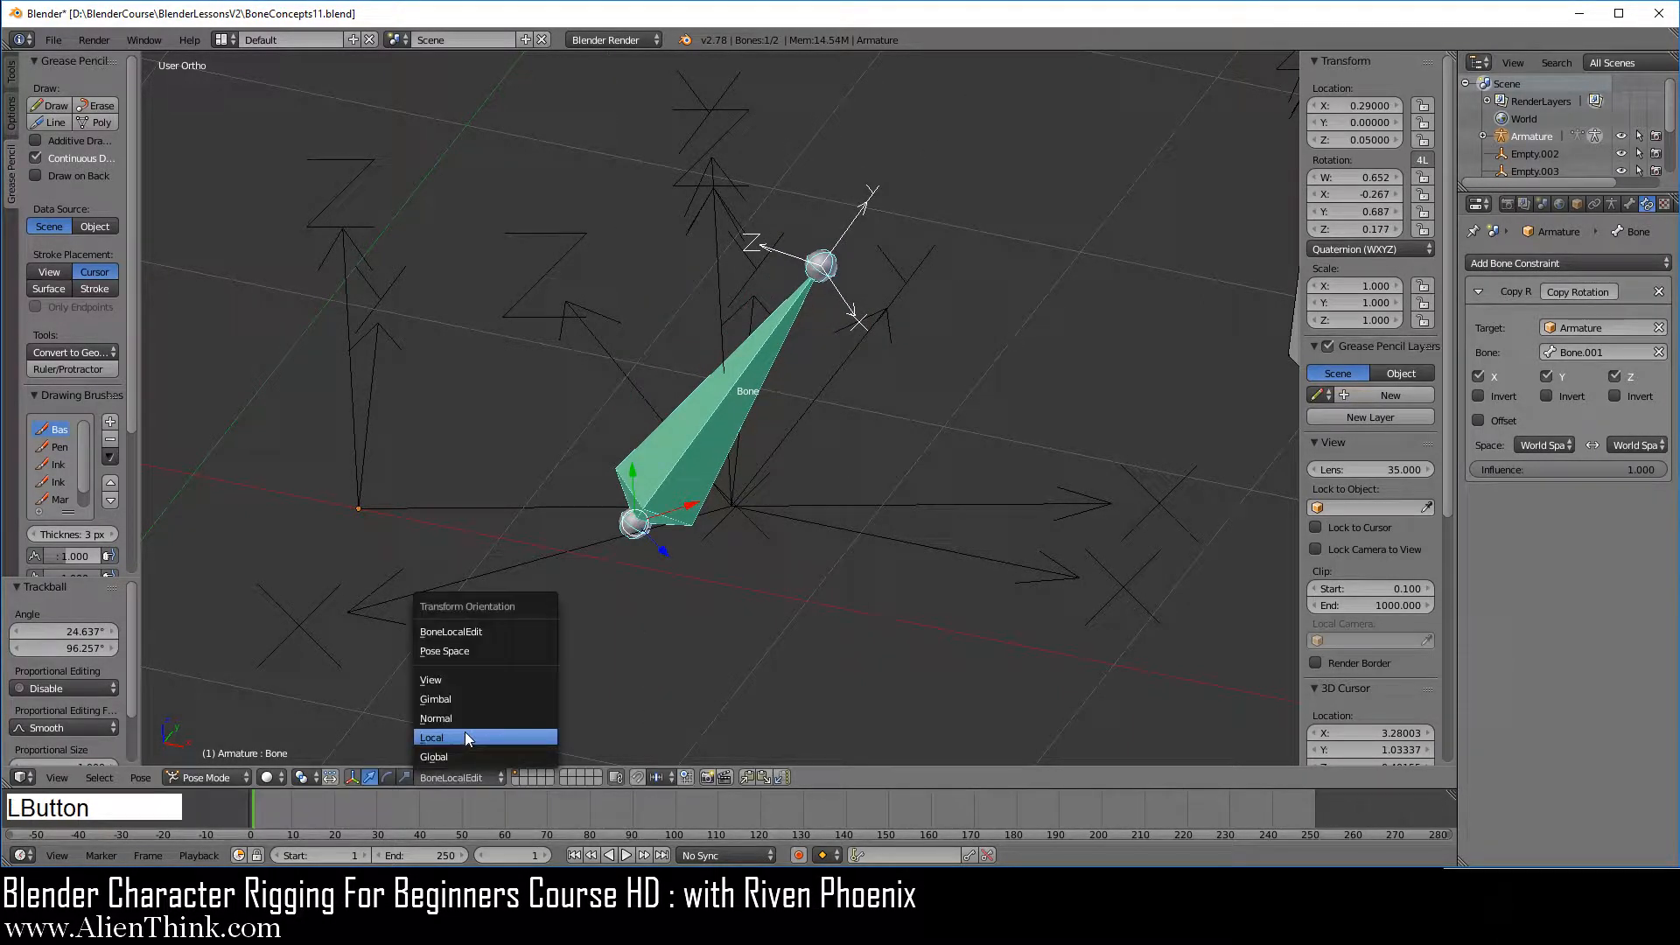
pyautogui.click(465, 732)
pyautogui.press('r')
pyautogui.press('y')
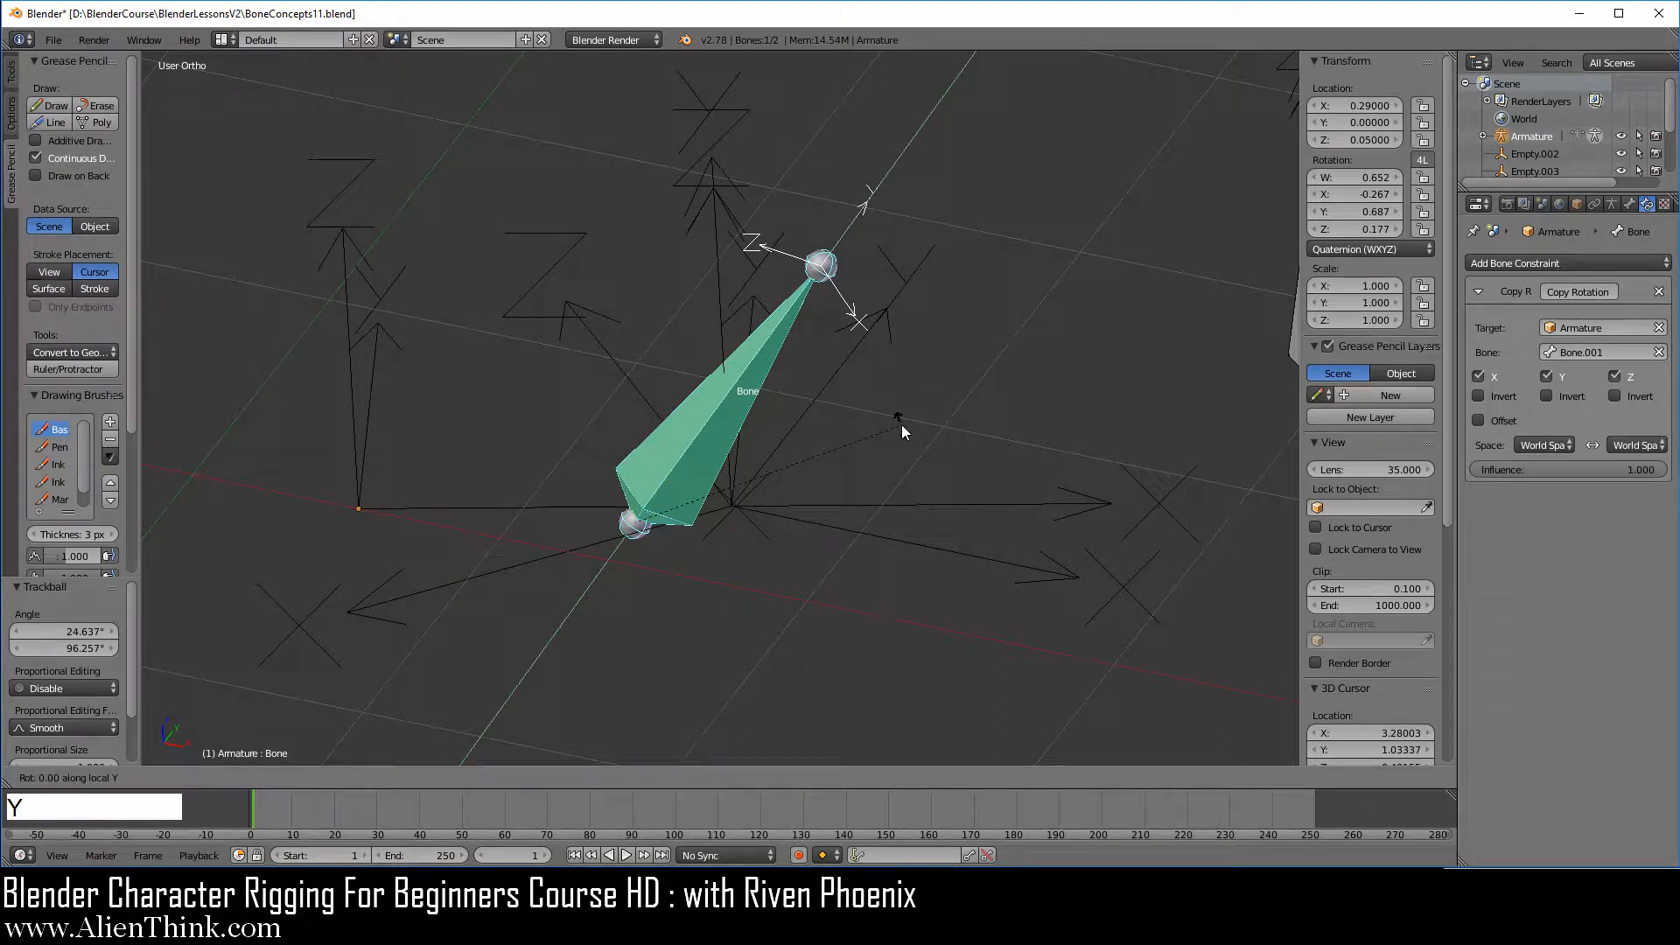
pyautogui.rightClick(916, 303)
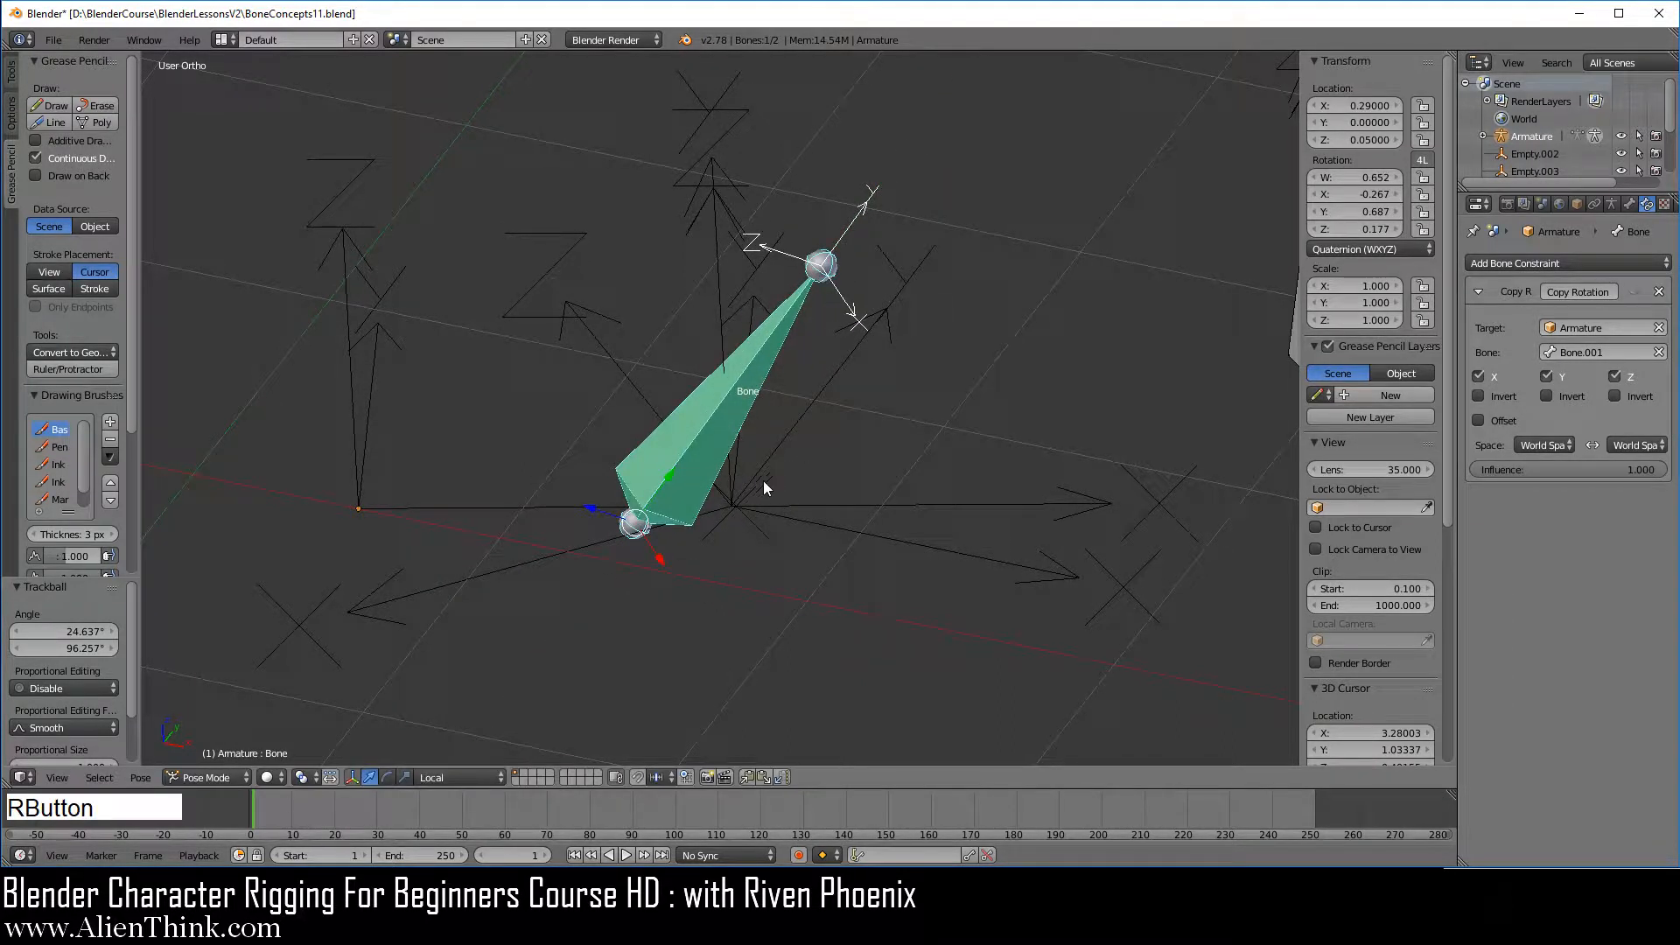
# Step: Clear the pose rotation and pose location of Bone
pyautogui.hotkey('alt', 'r')
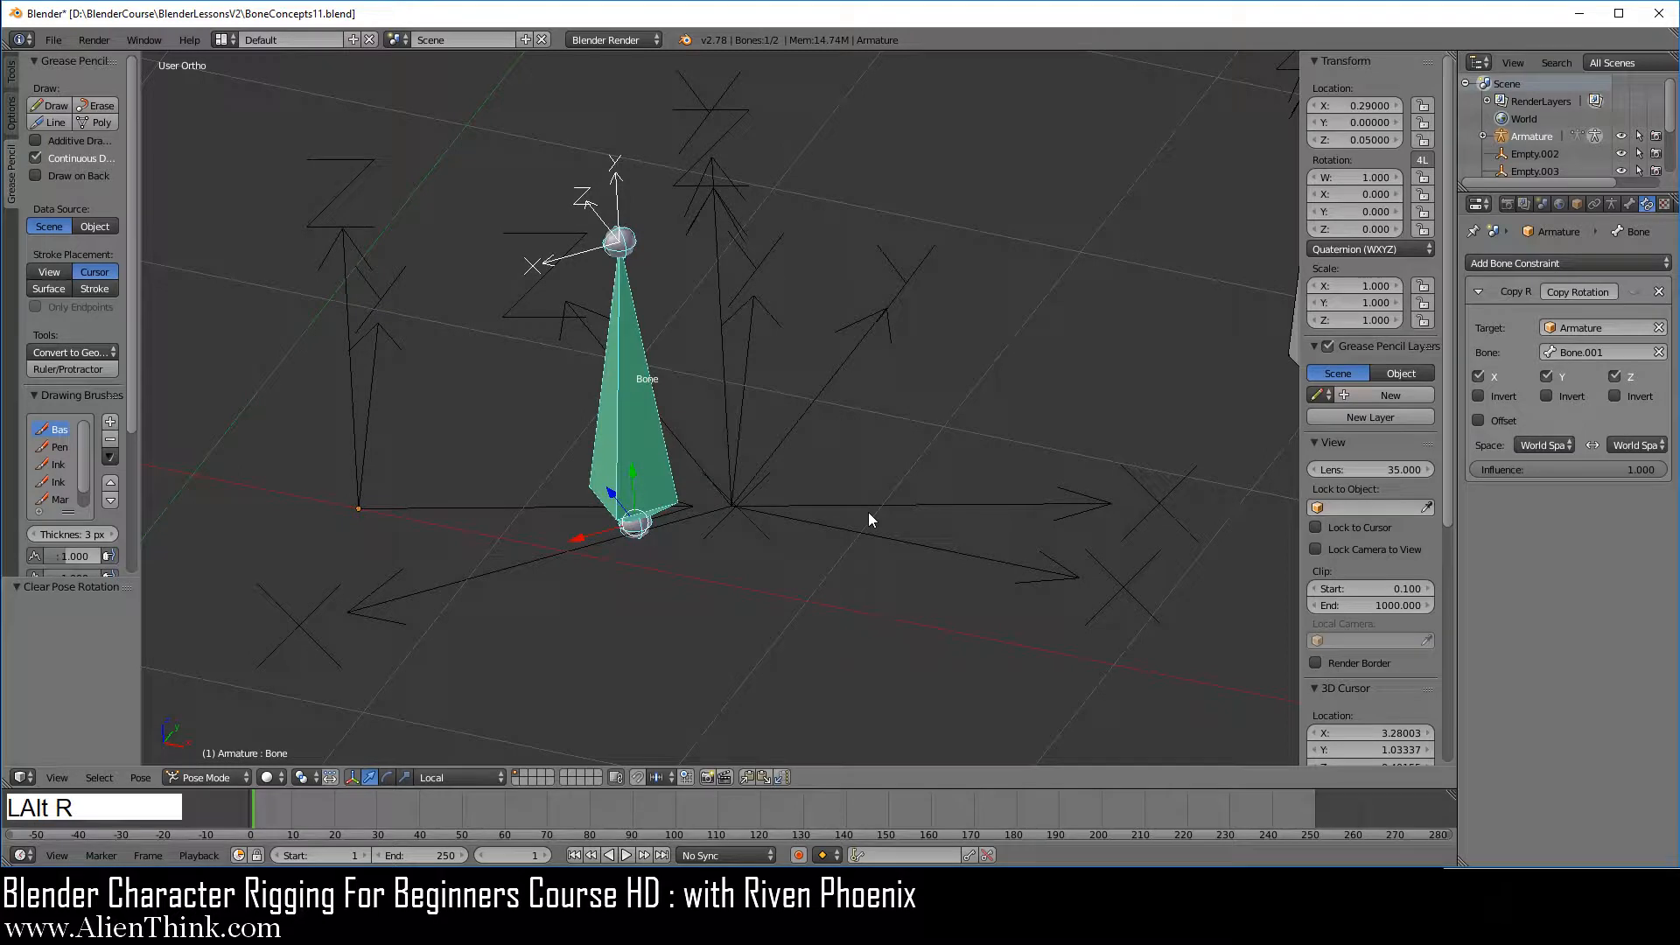
pyautogui.hotkey('alt', 'g')
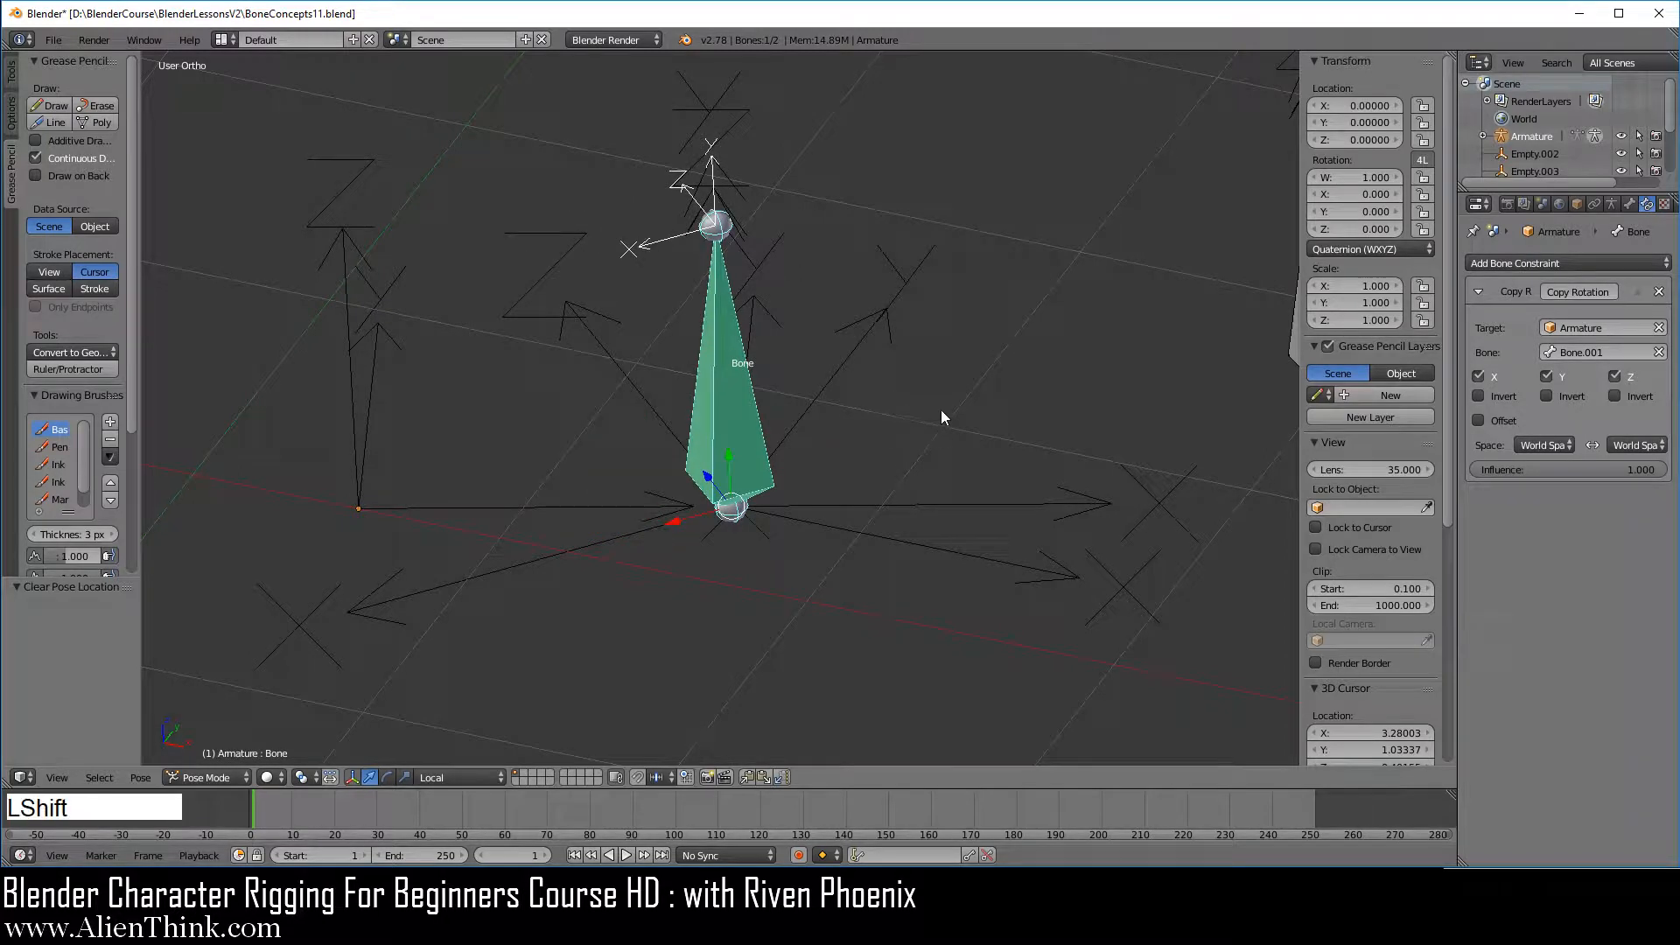
# Step: Collapse the Copy Rotation constraint and add a Copy Location constraint to Bone targeting Bone.001 of Armature
pyautogui.keyDown('shift'); pyautogui.moveTo(942, 410); pyautogui.dragTo(957, 302, button='middle'); pyautogui.keyUp('shift')
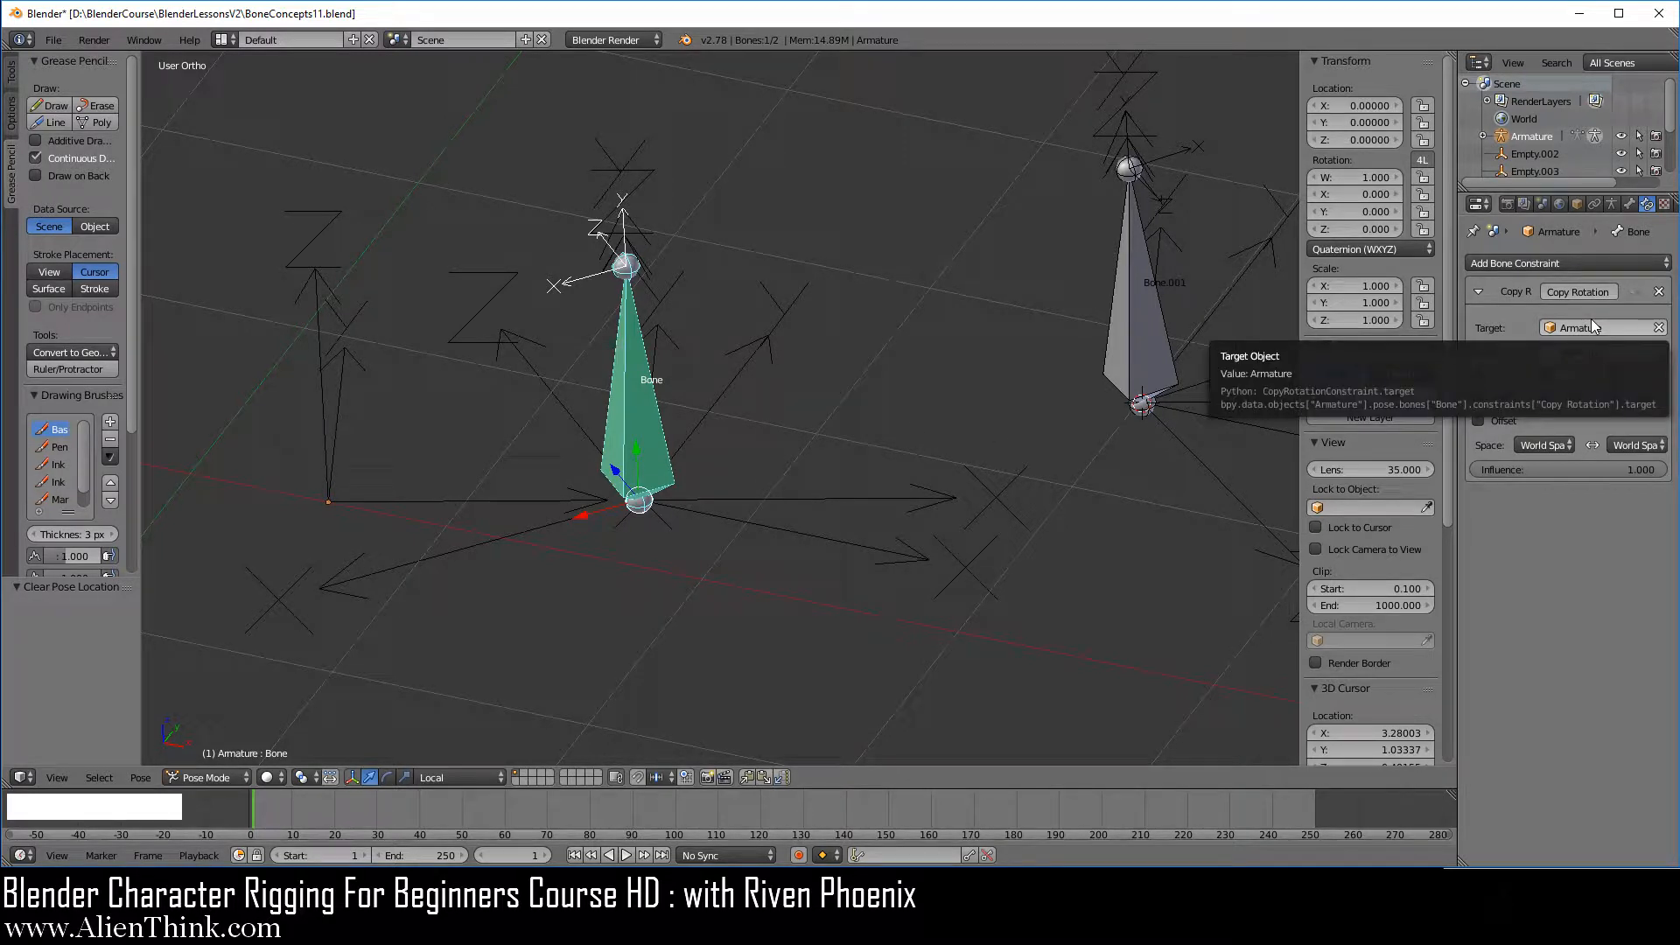
pyautogui.click(1482, 295)
pyautogui.click(1487, 264)
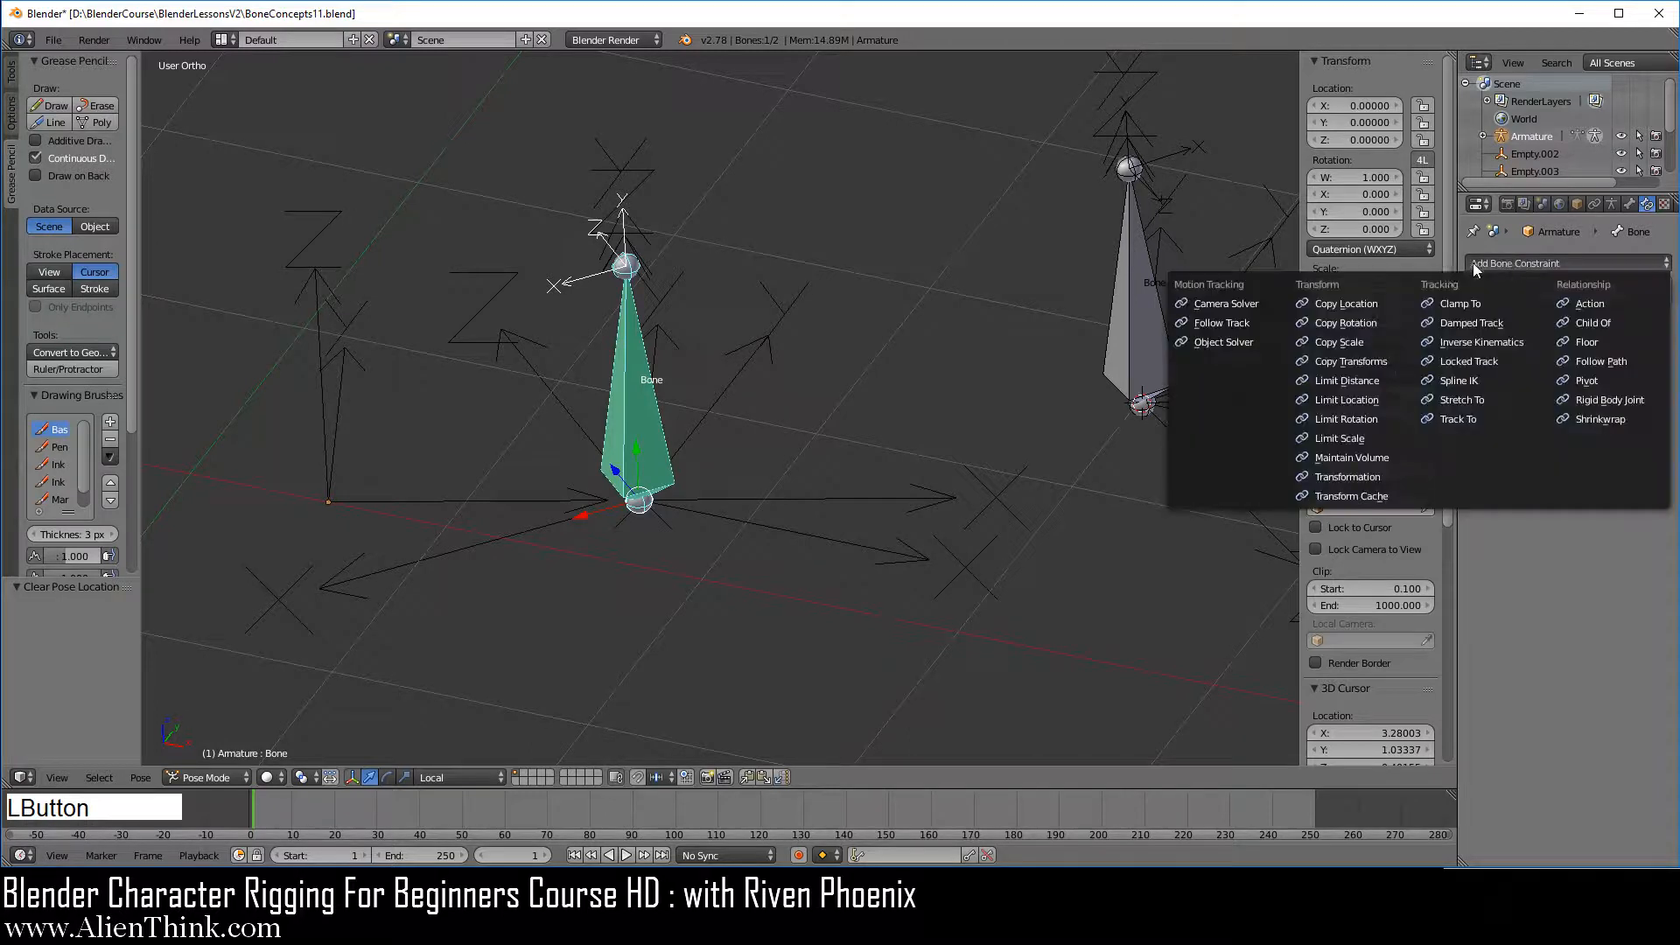
pyautogui.click(1372, 301)
pyautogui.click(1610, 361)
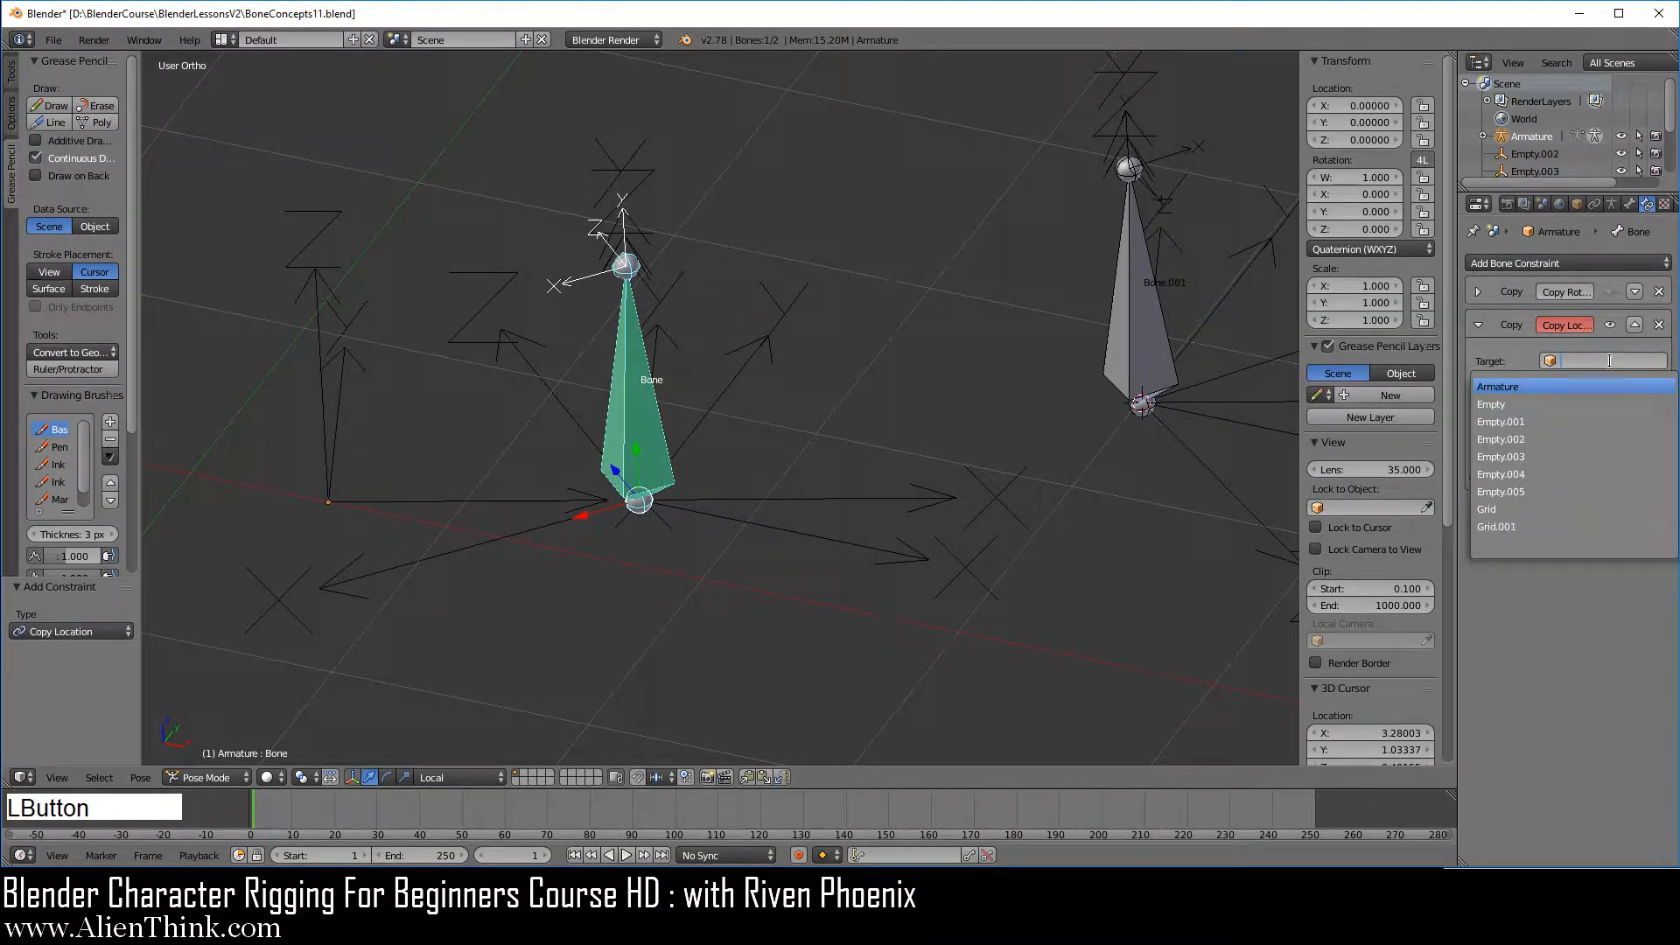
pyautogui.click(1527, 386)
pyautogui.click(1572, 386)
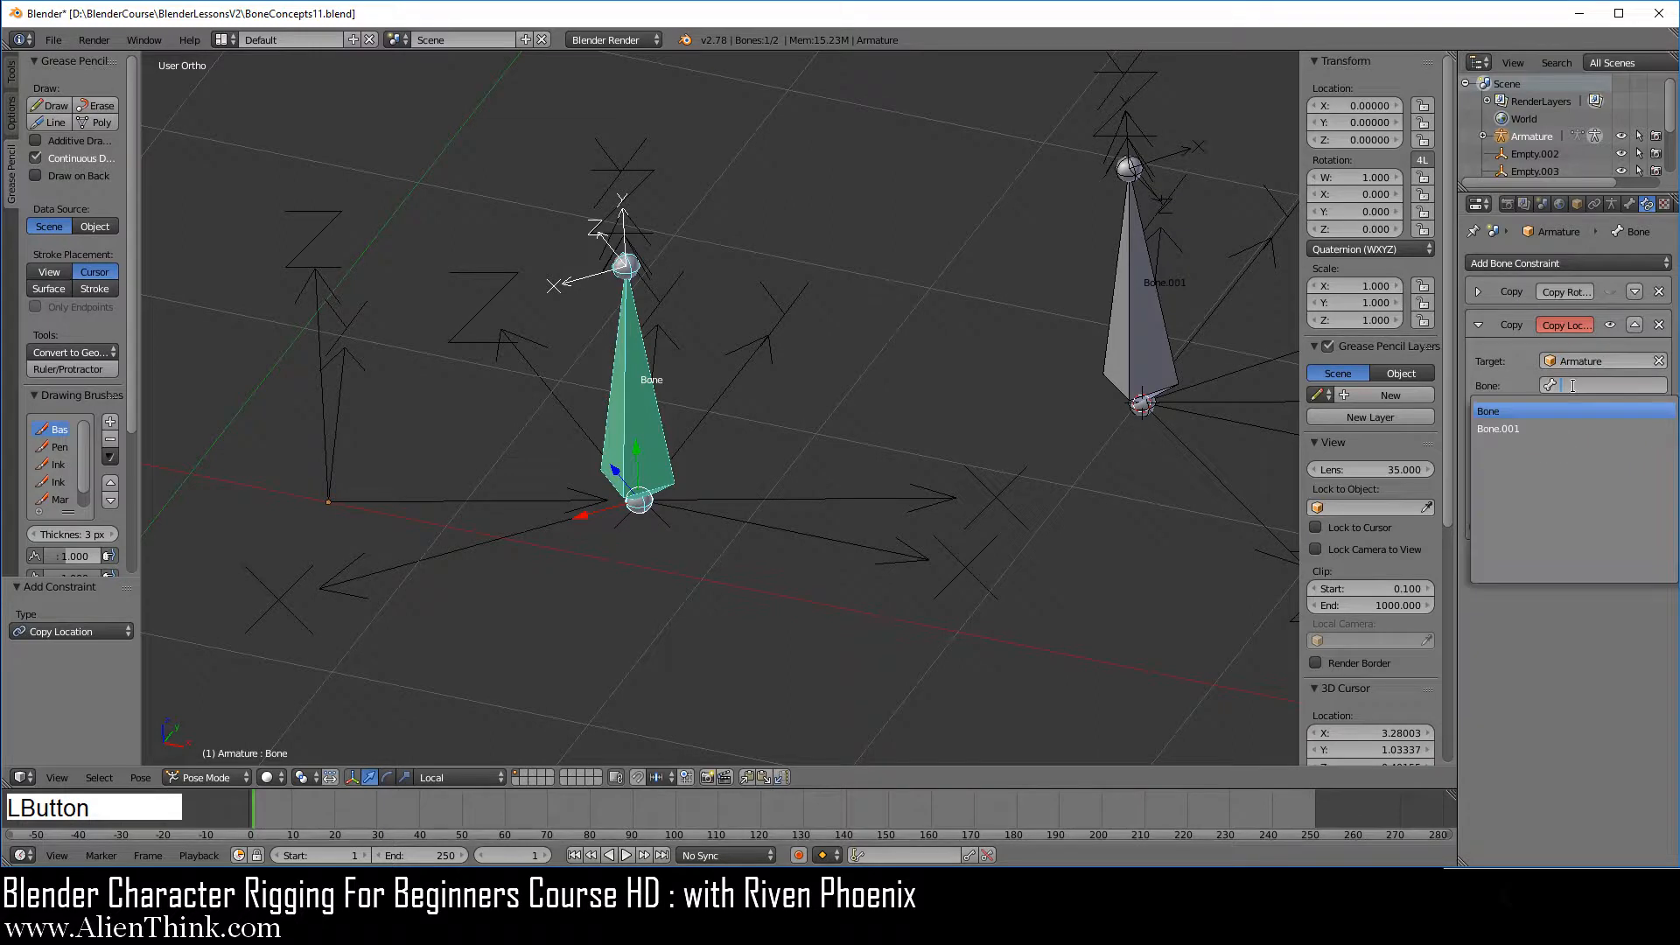
pyautogui.click(1522, 429)
# Step: Set the Copy Location constraint's target space to Local Space and owner space to World Space, with Offset enabled
pyautogui.click(1545, 503)
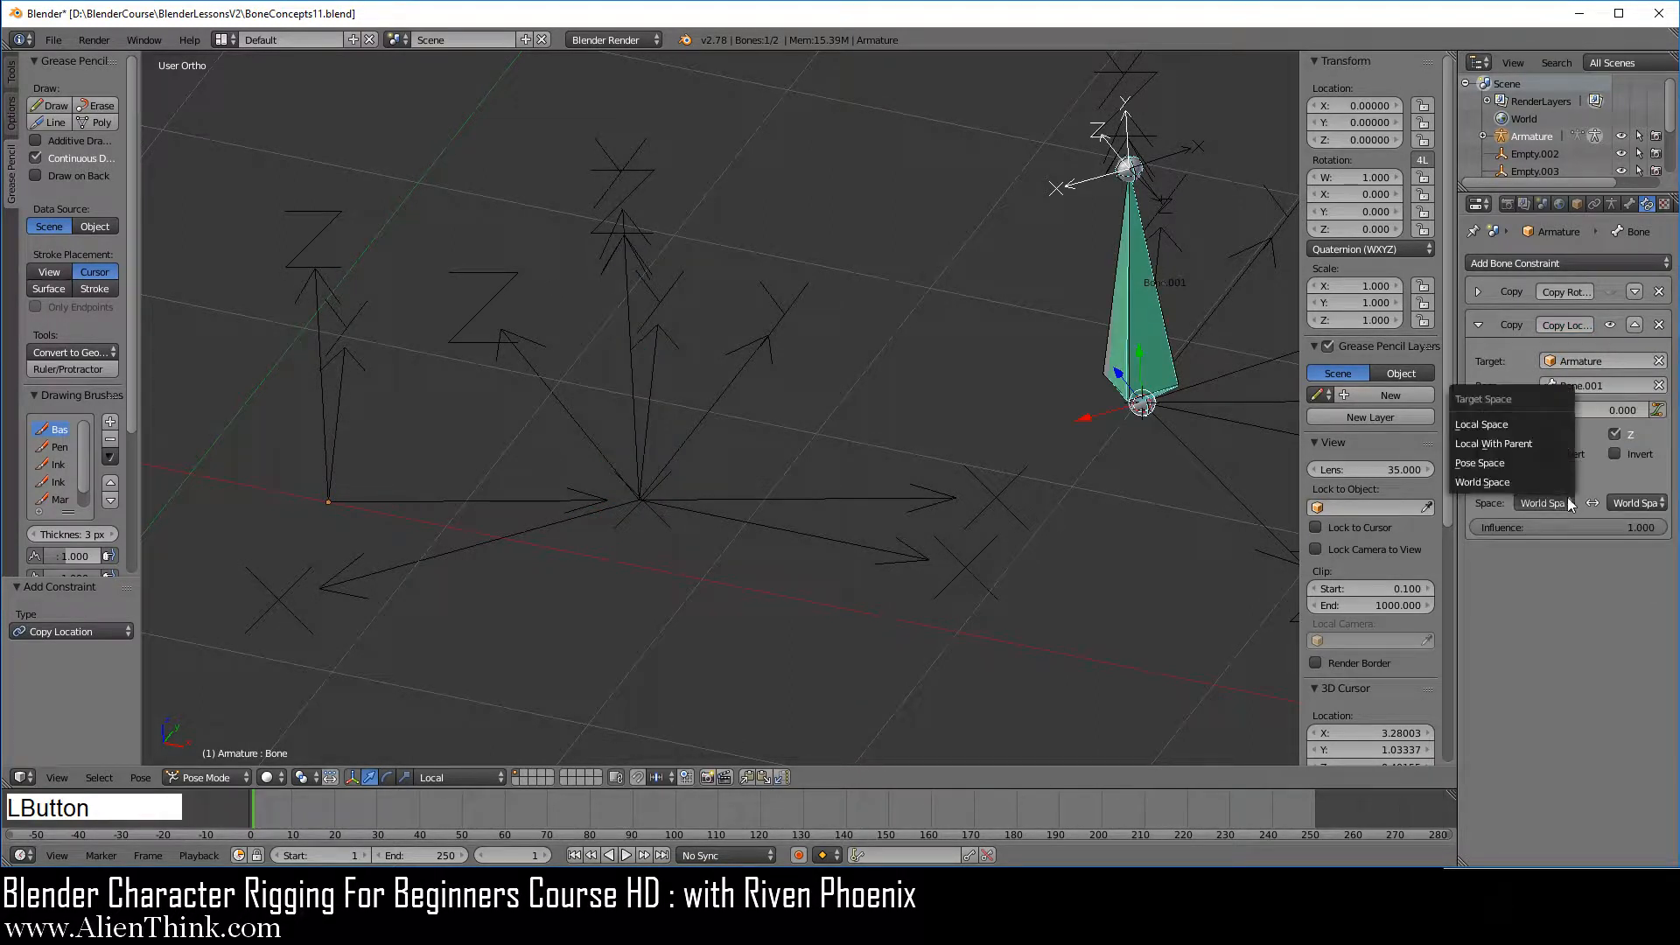
pyautogui.click(1487, 424)
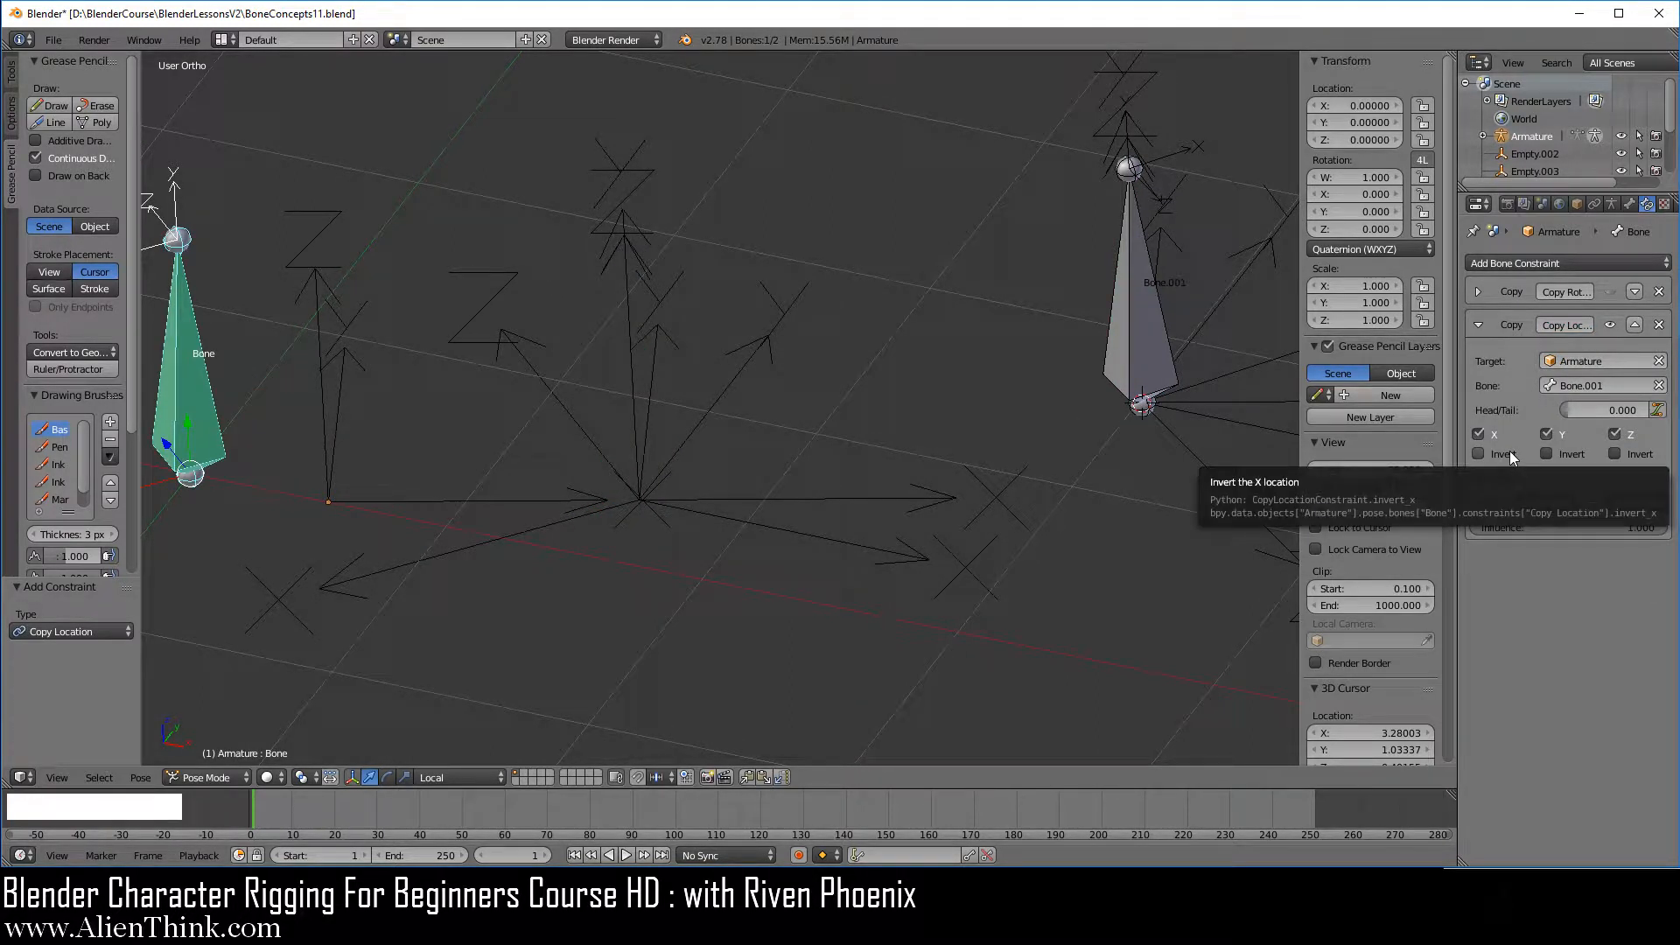
pyautogui.click(1643, 504)
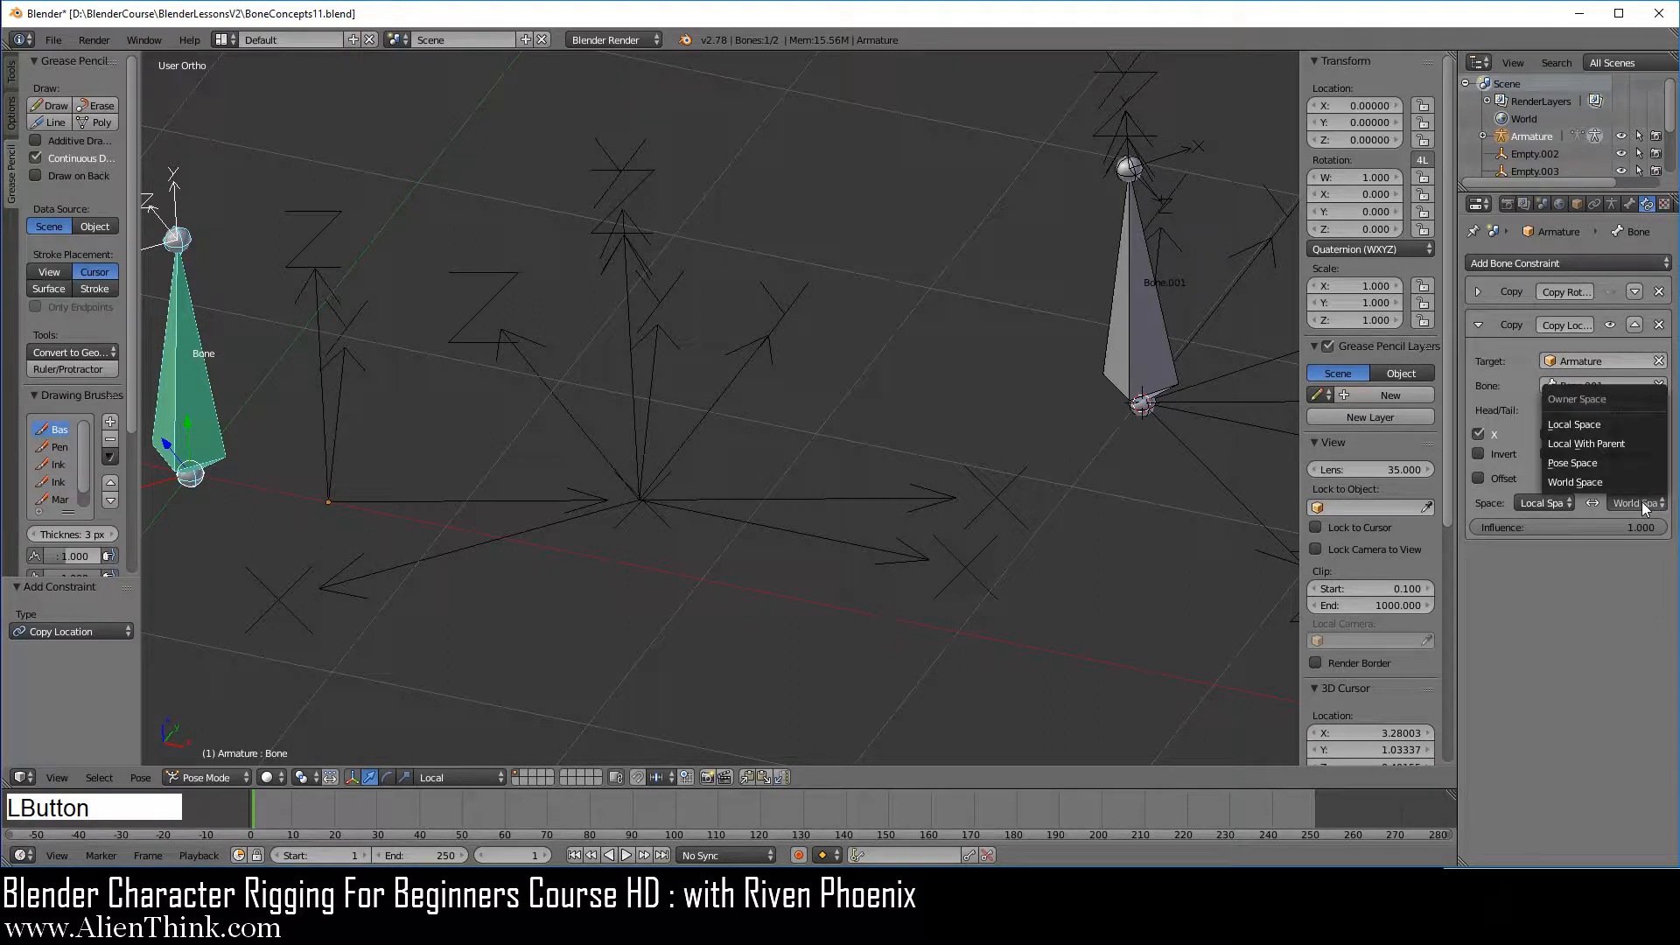
pyautogui.click(1608, 482)
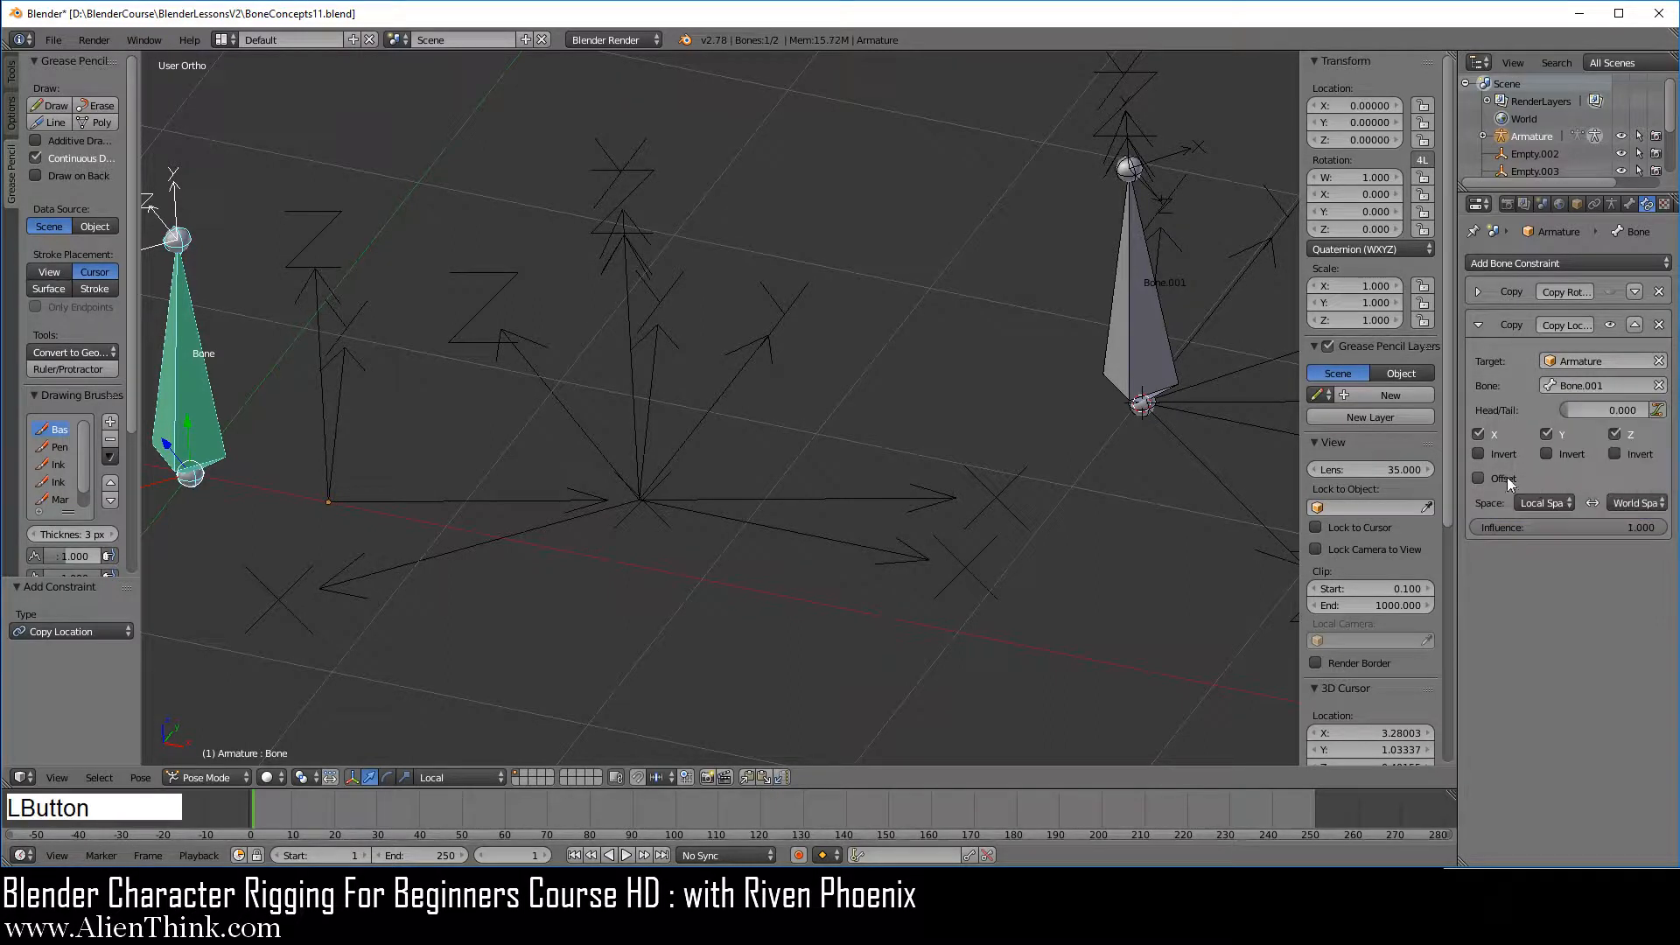
pyautogui.click(1496, 479)
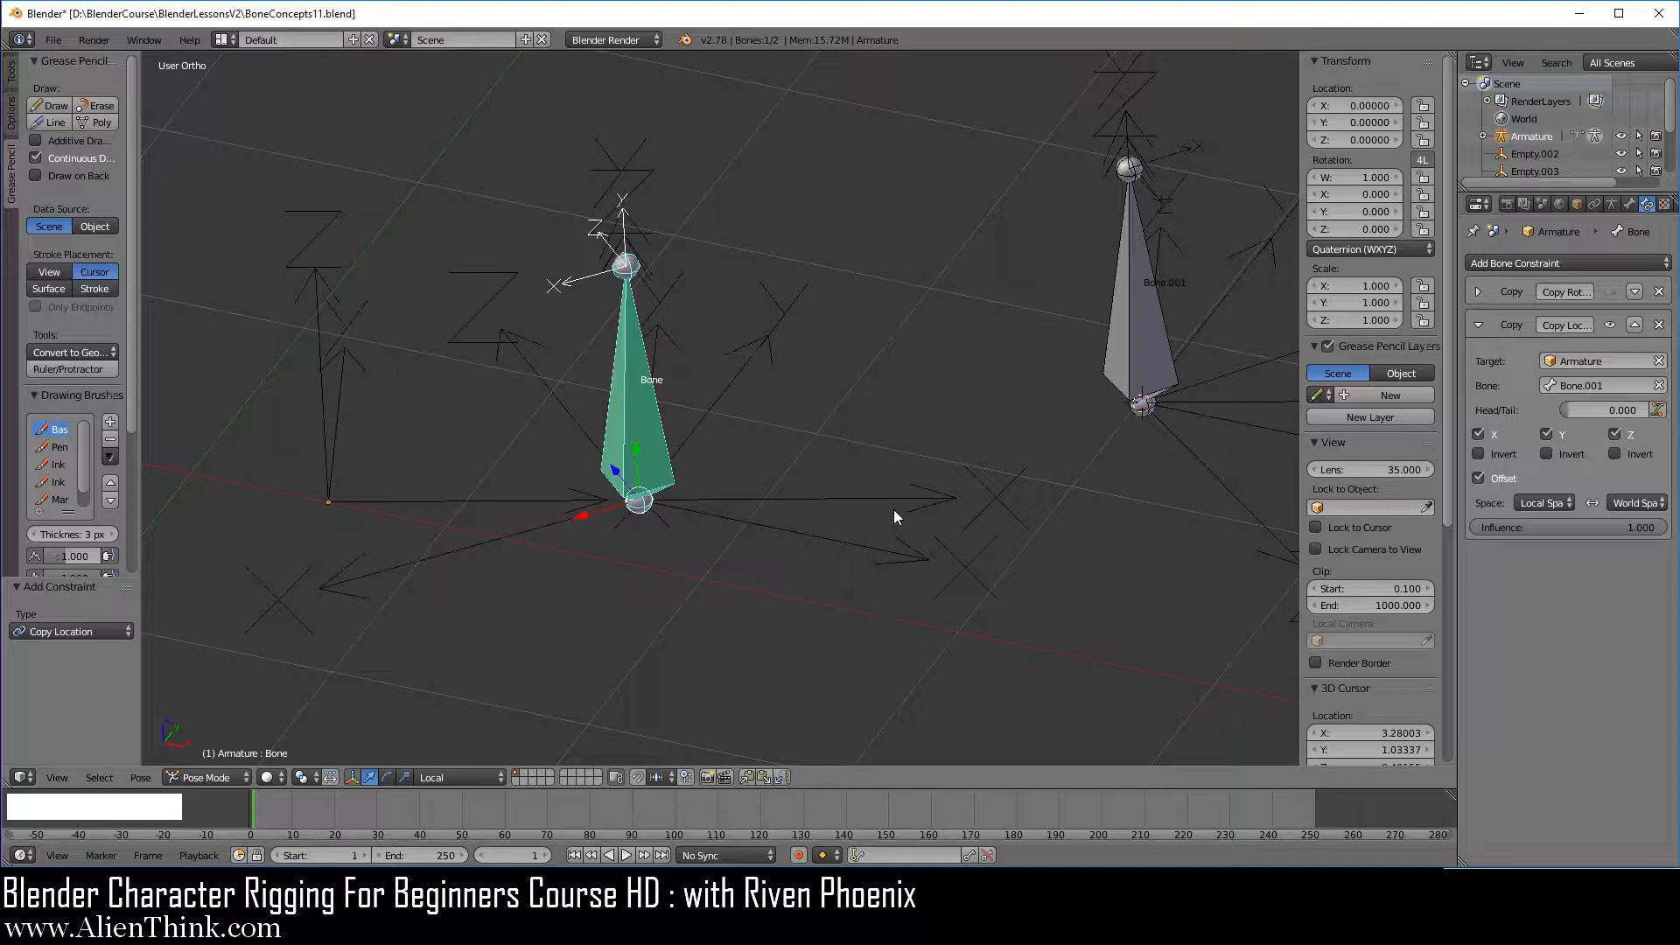
# Step: Test the World Space owner setting by moving Bone to location X 0.13 and Z 0.07
pyautogui.press('KP_7')
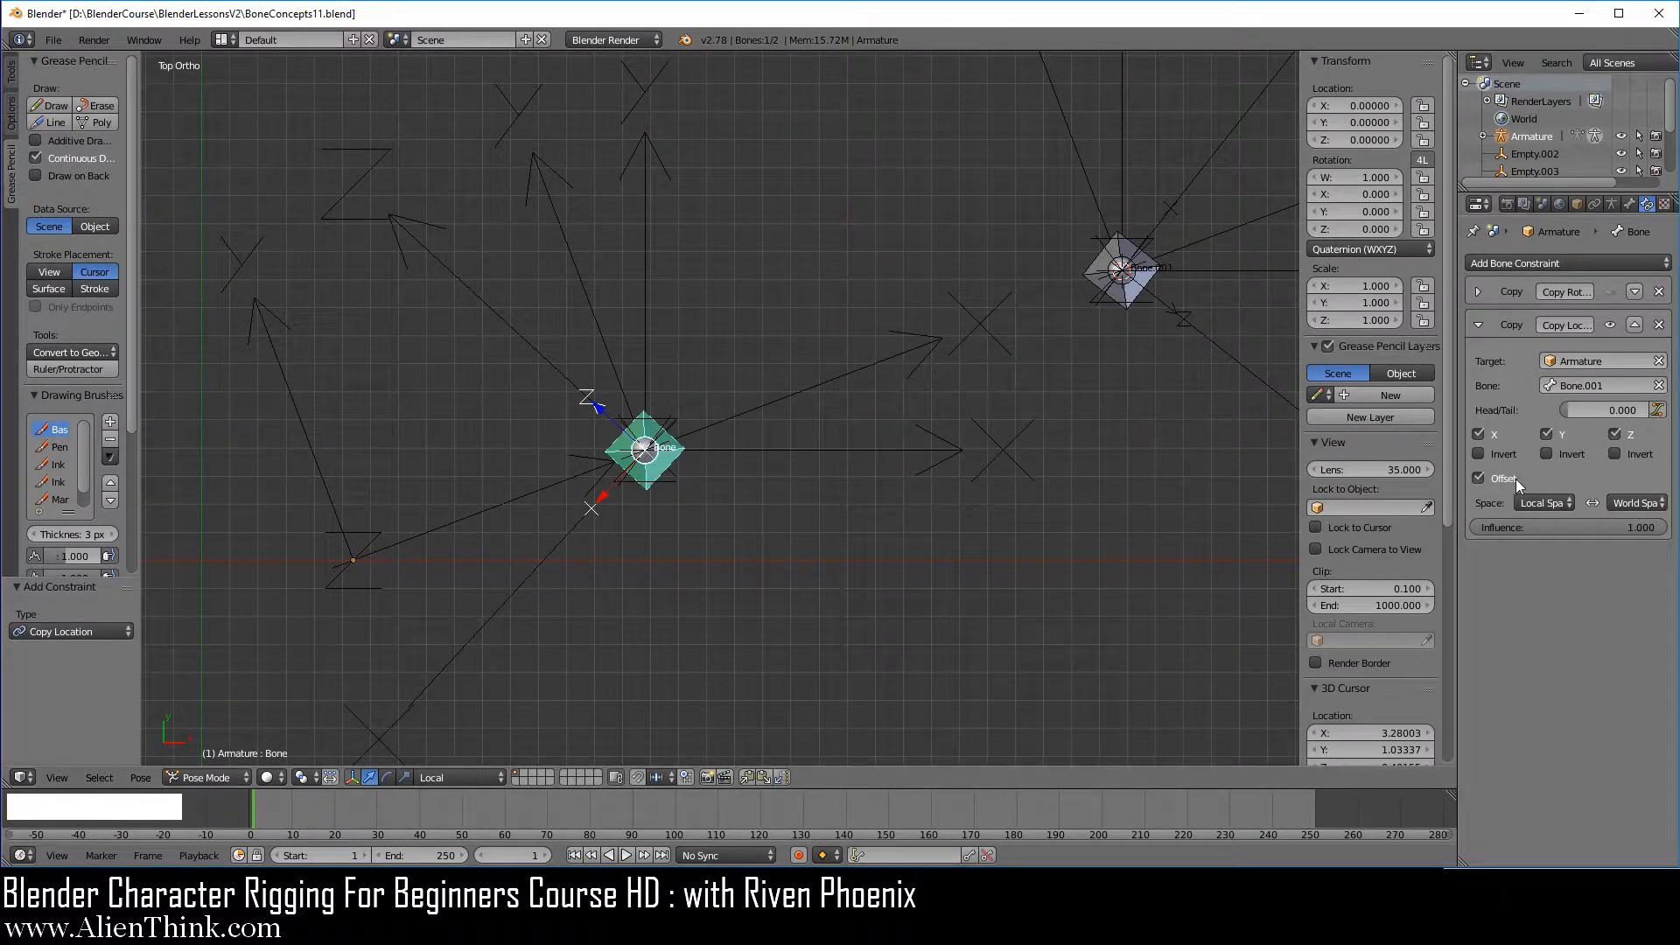
pyautogui.scroll(-1, 711, 424)
pyautogui.keyDown('shift'); pyautogui.moveTo(785, 475); pyautogui.dragTo(938, 426, button='middle'); pyautogui.keyUp('shift')
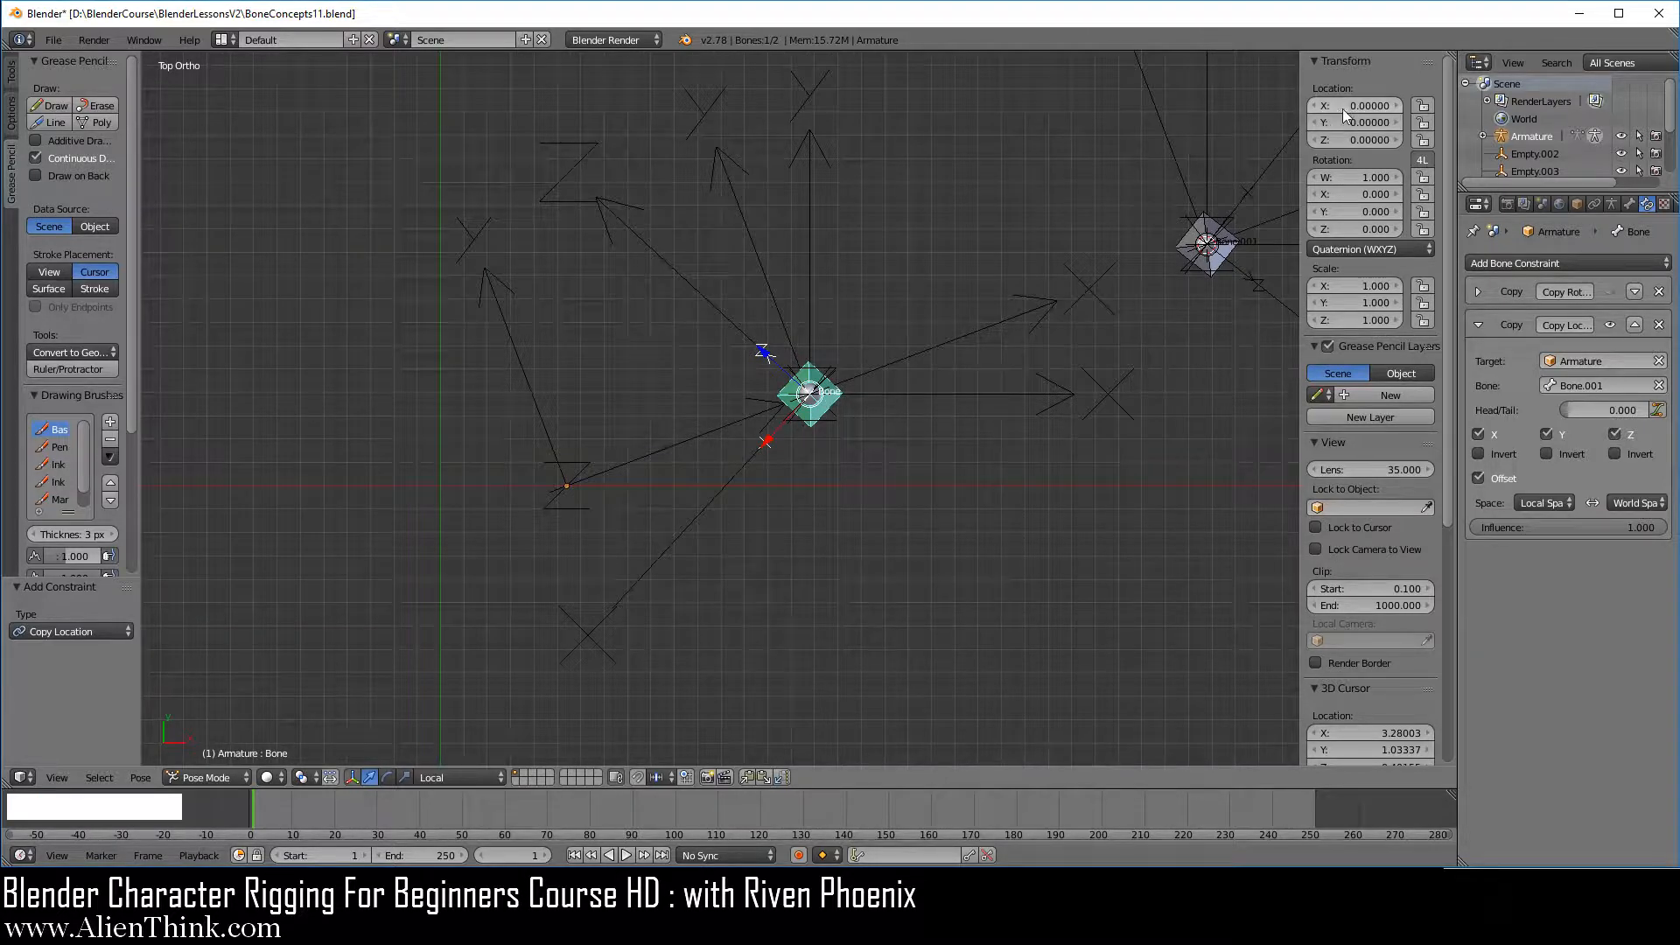
pyautogui.moveTo(1342, 109)
pyautogui.mouseDown()
pyautogui.moveTo(1383, 109)
pyautogui.moveTo(1338, 108)
pyautogui.moveTo(1365, 140)
pyautogui.moveTo(1345, 140)
pyautogui.mouseUp()
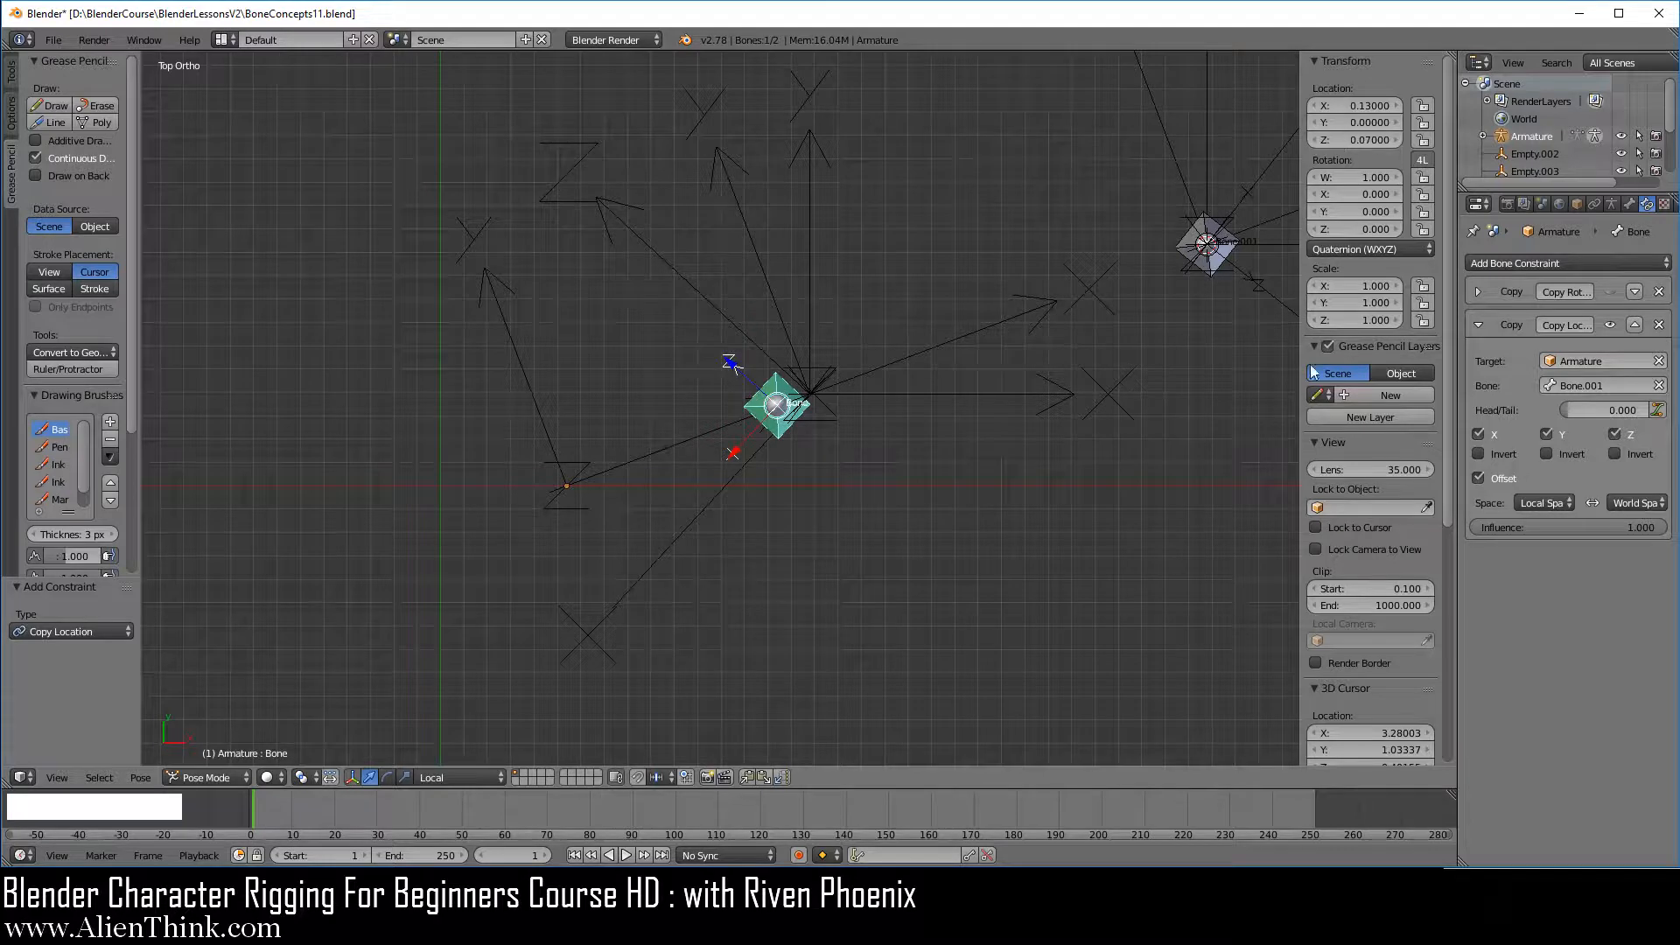
# Step: Set the Copy Location owner space to Pose Space and test moving Bone to location X 0.22 and Z 0.08
pyautogui.click(1619, 497)
pyautogui.click(1604, 467)
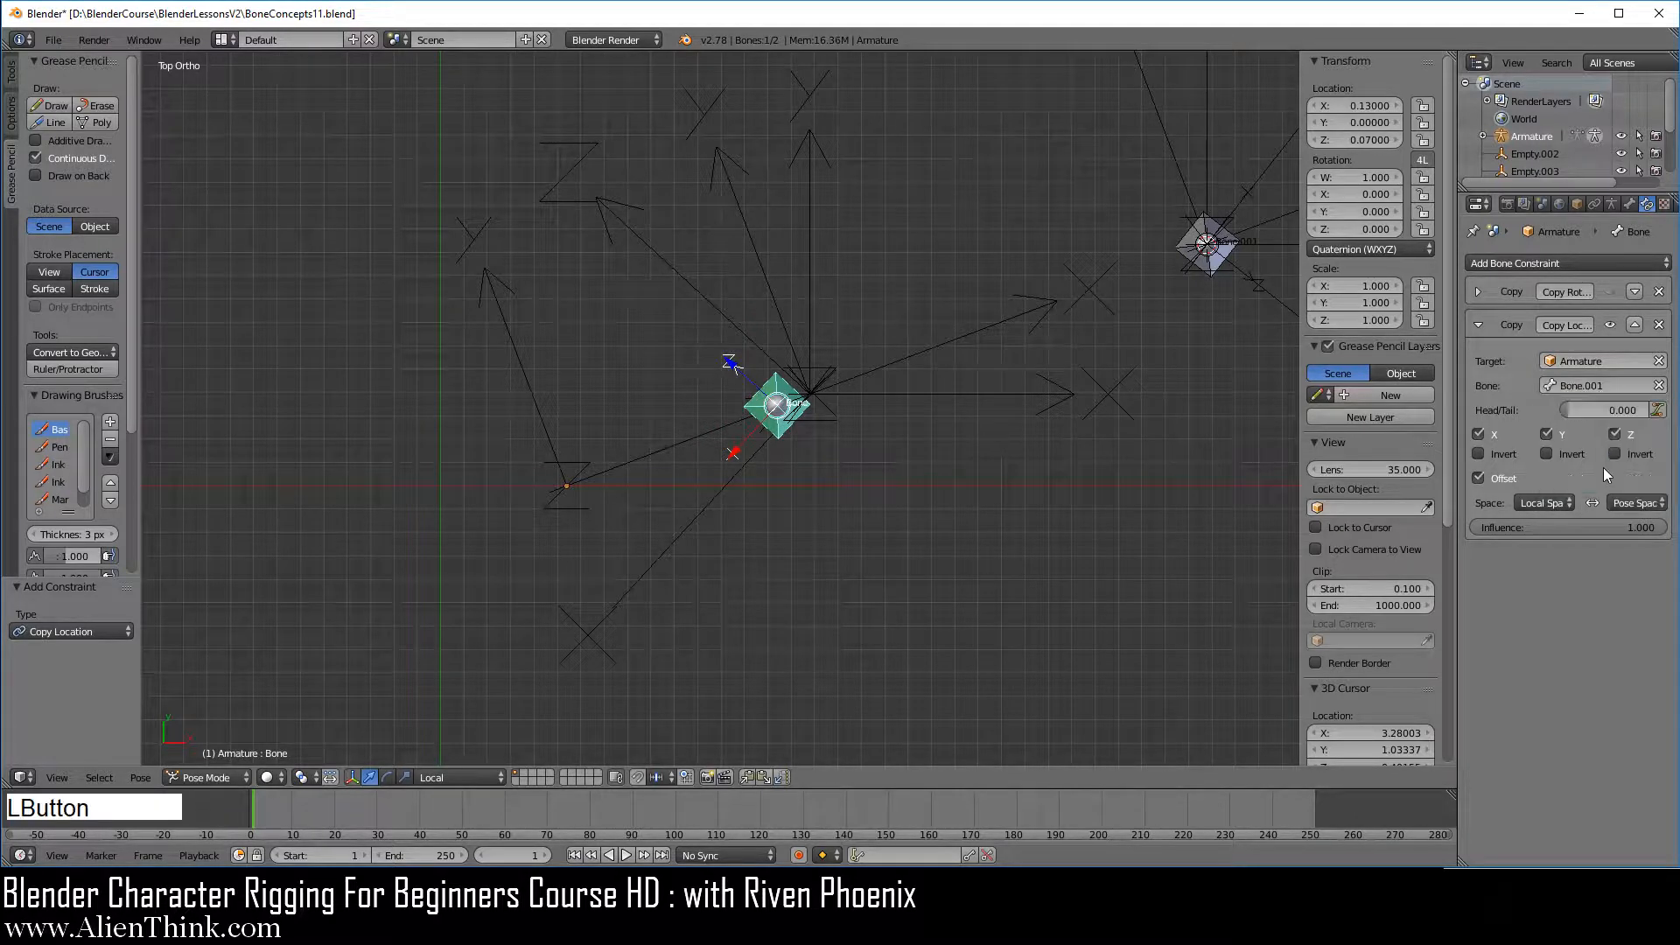
pyautogui.moveTo(1328, 103); pyautogui.dragTo(1337, 138)
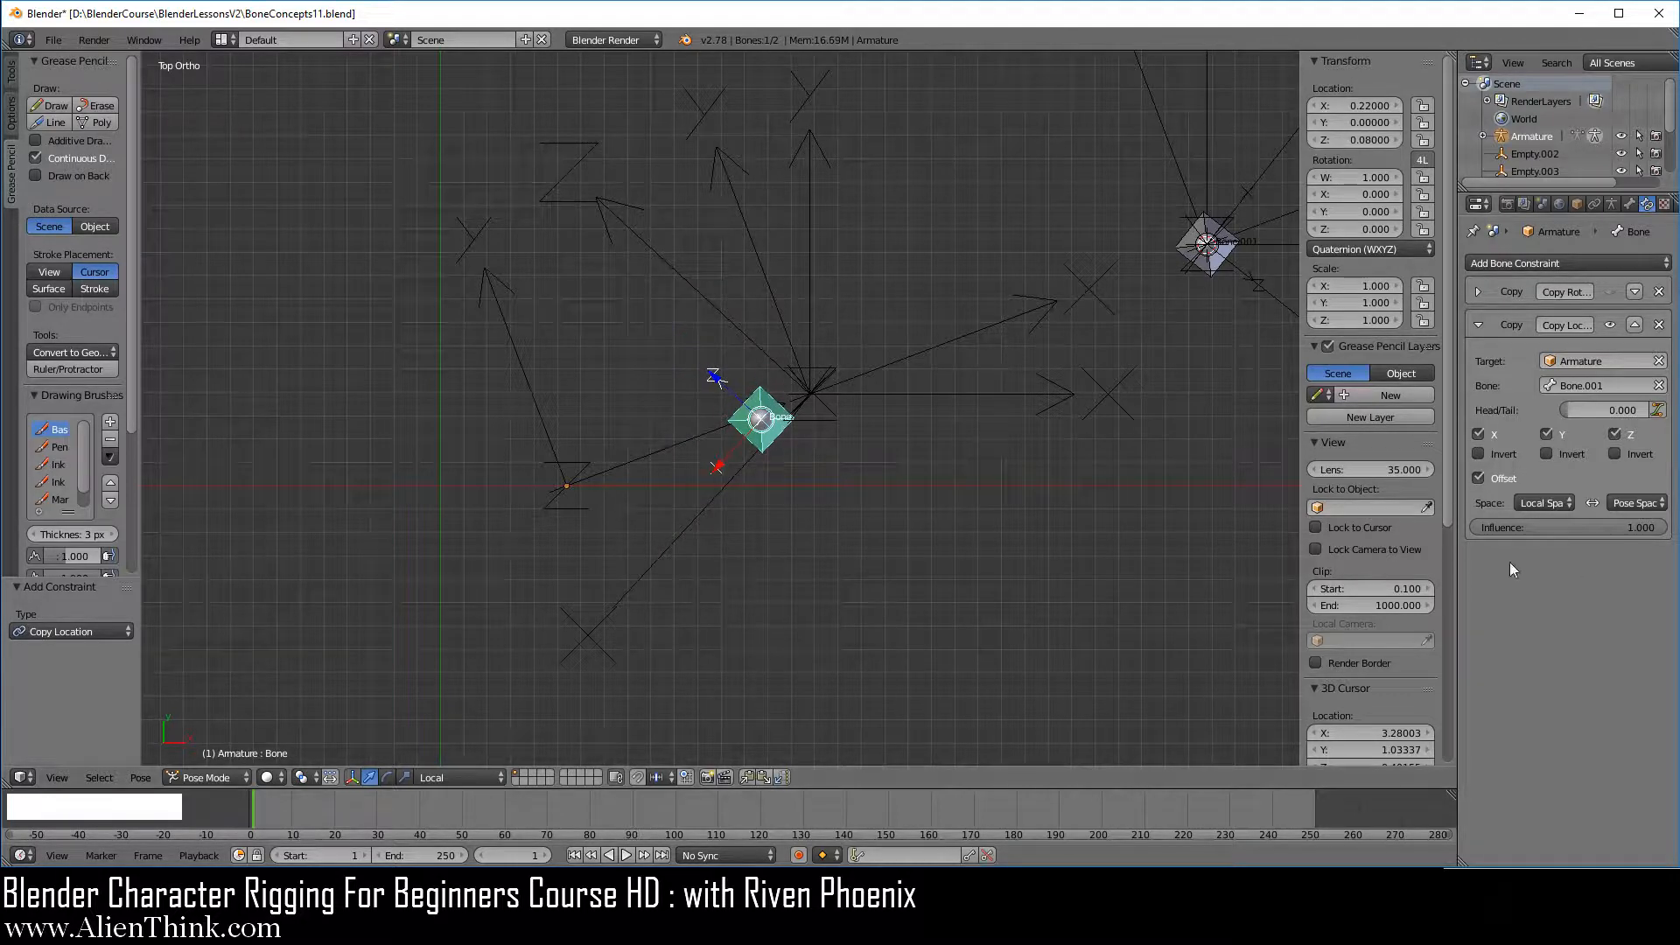
# Step: Set the Copy Location owner space to Local Space and test moving Bone to location X 0.34 and Z 0.25
pyautogui.click(1635, 501)
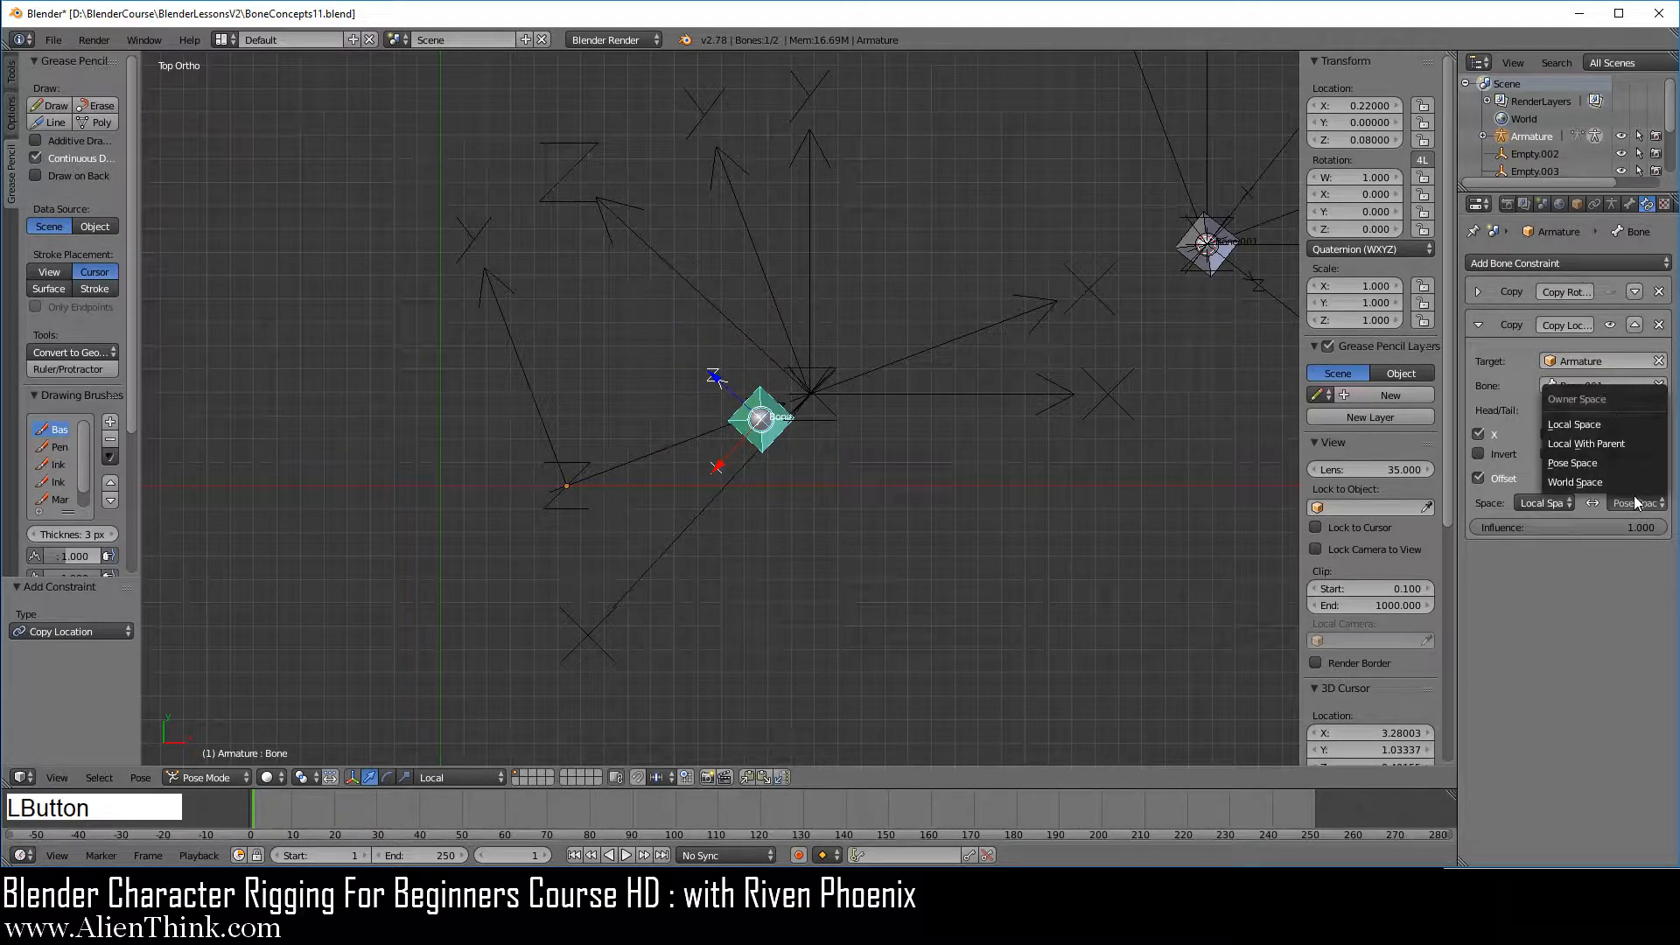
pyautogui.click(1608, 429)
pyautogui.moveTo(1369, 105); pyautogui.dragTo(1364, 144)
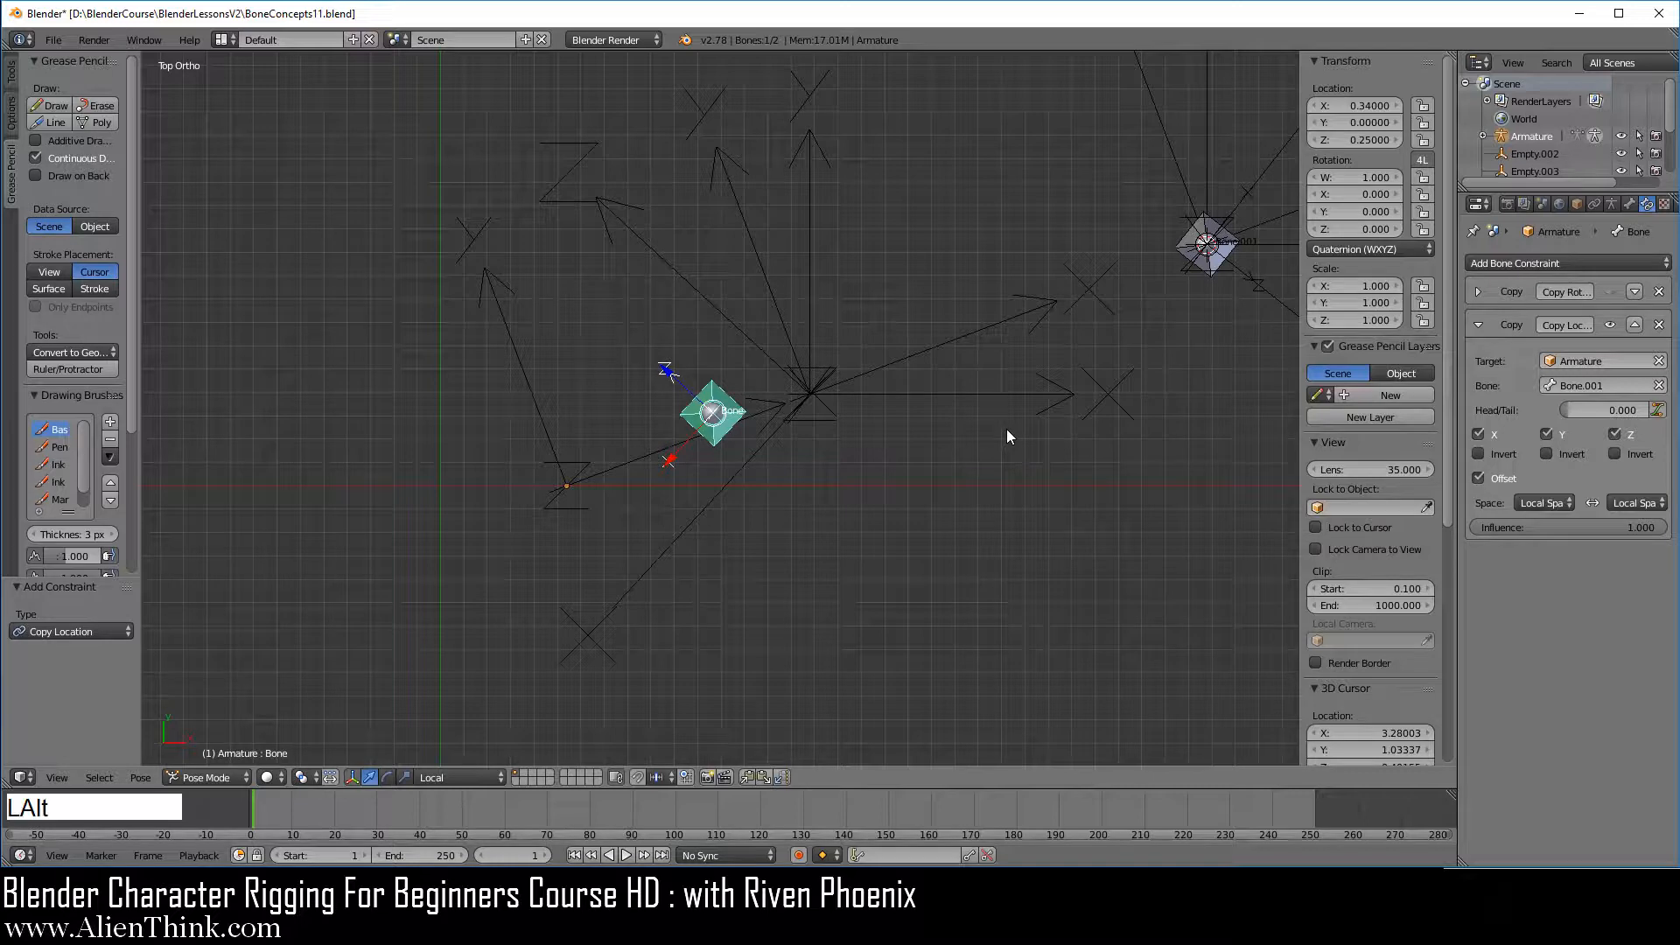
# Step: Clear the pose location of Bone and set the Copy Location owner space to Local With Parent
pyautogui.hotkey('alt', 'g')
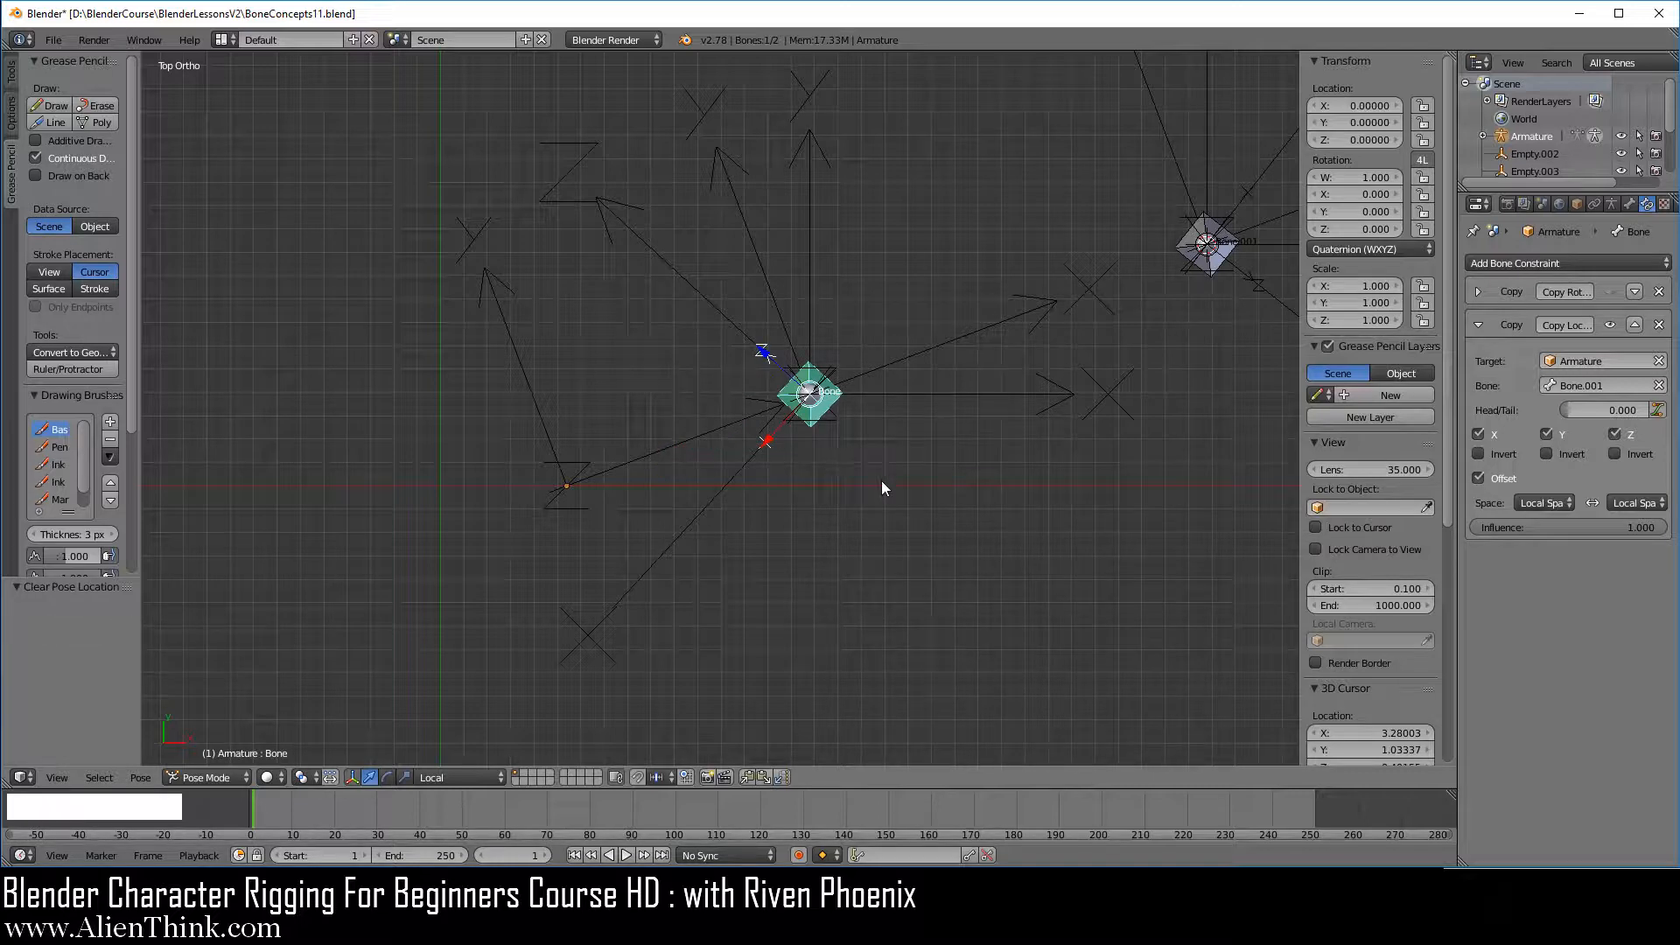
pyautogui.scroll(1, 912, 486)
pyautogui.keyDown('shift'); pyautogui.moveTo(955, 471); pyautogui.dragTo(931, 514, button='middle'); pyautogui.keyUp('shift')
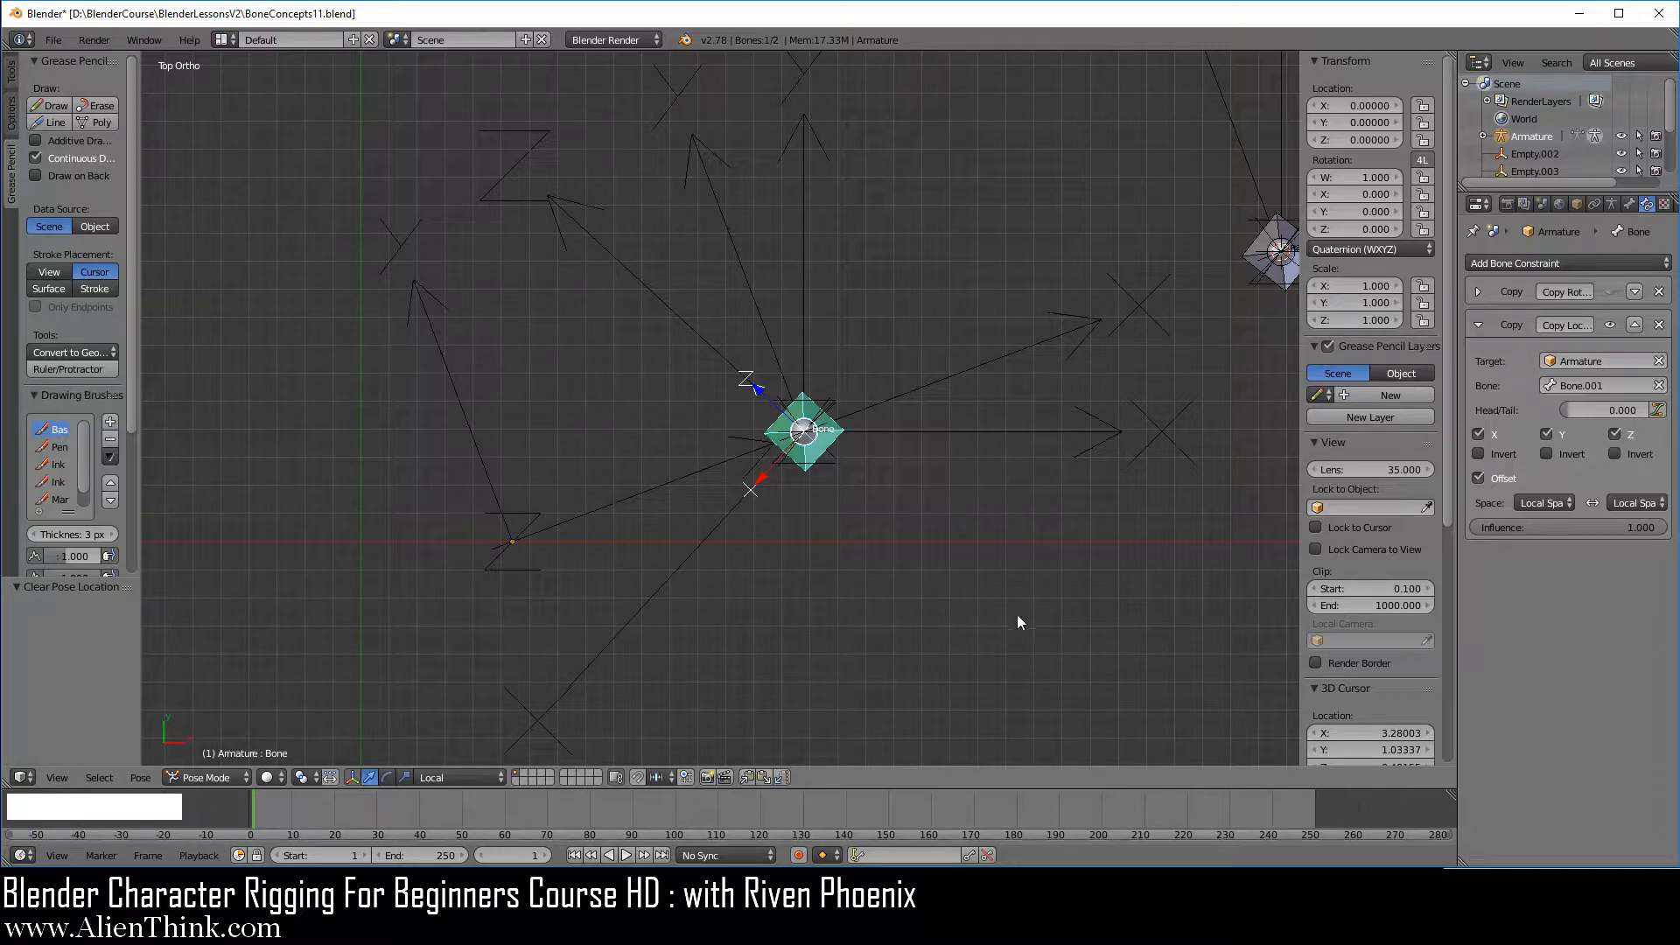
pyautogui.click(1645, 503)
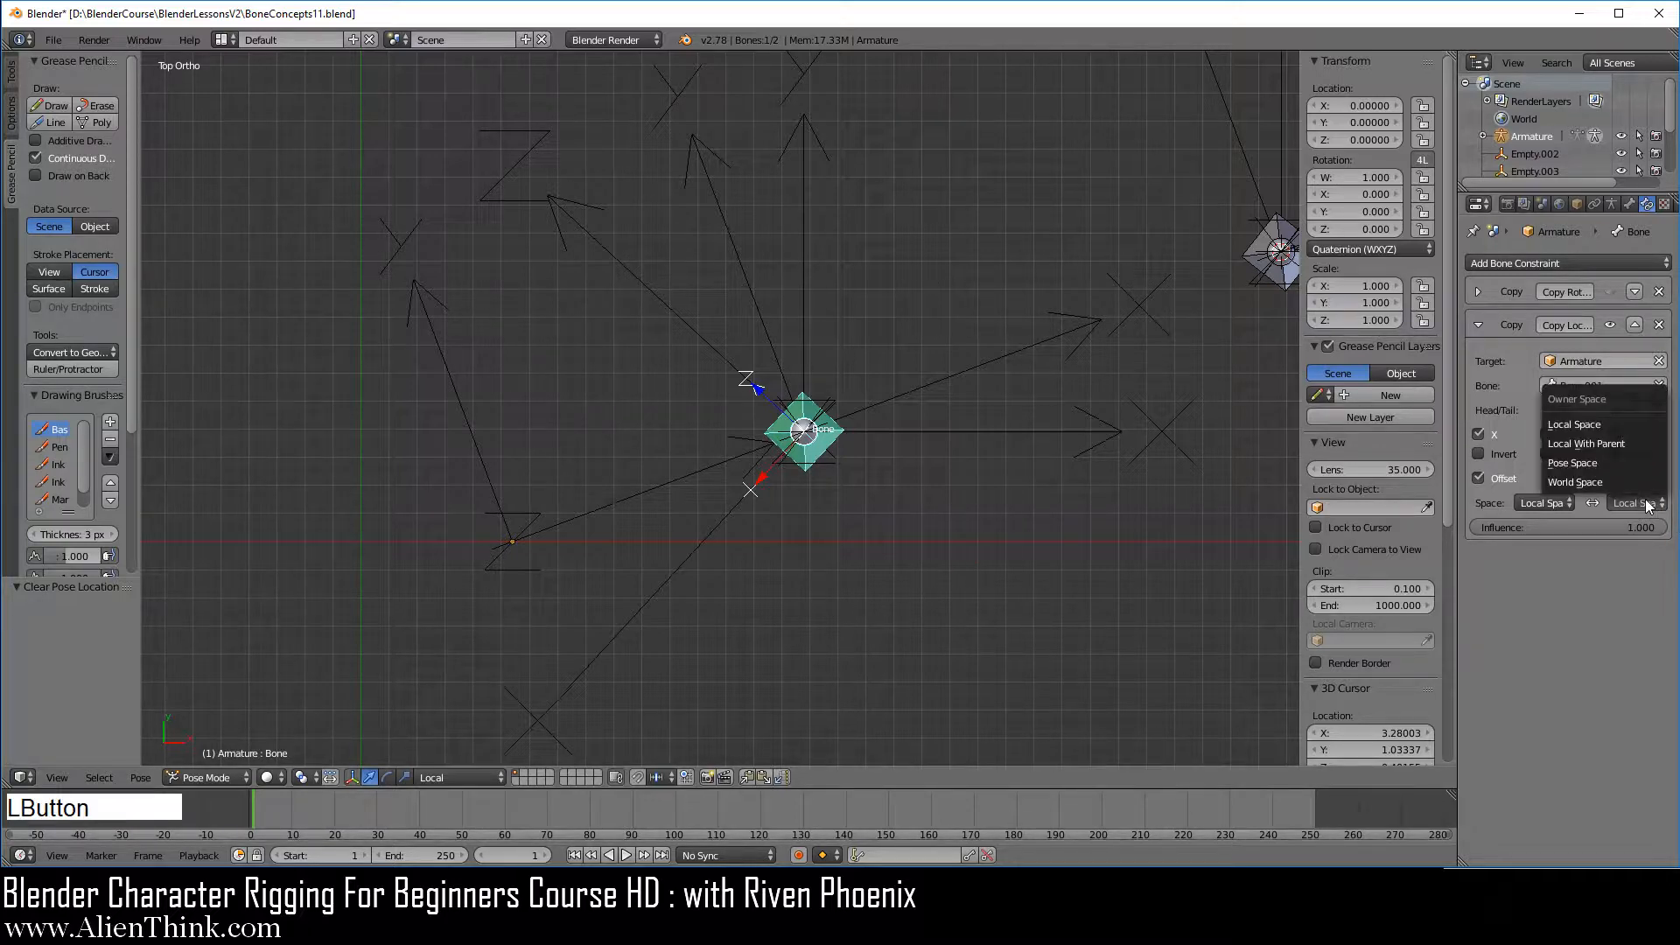
pyautogui.click(1610, 445)
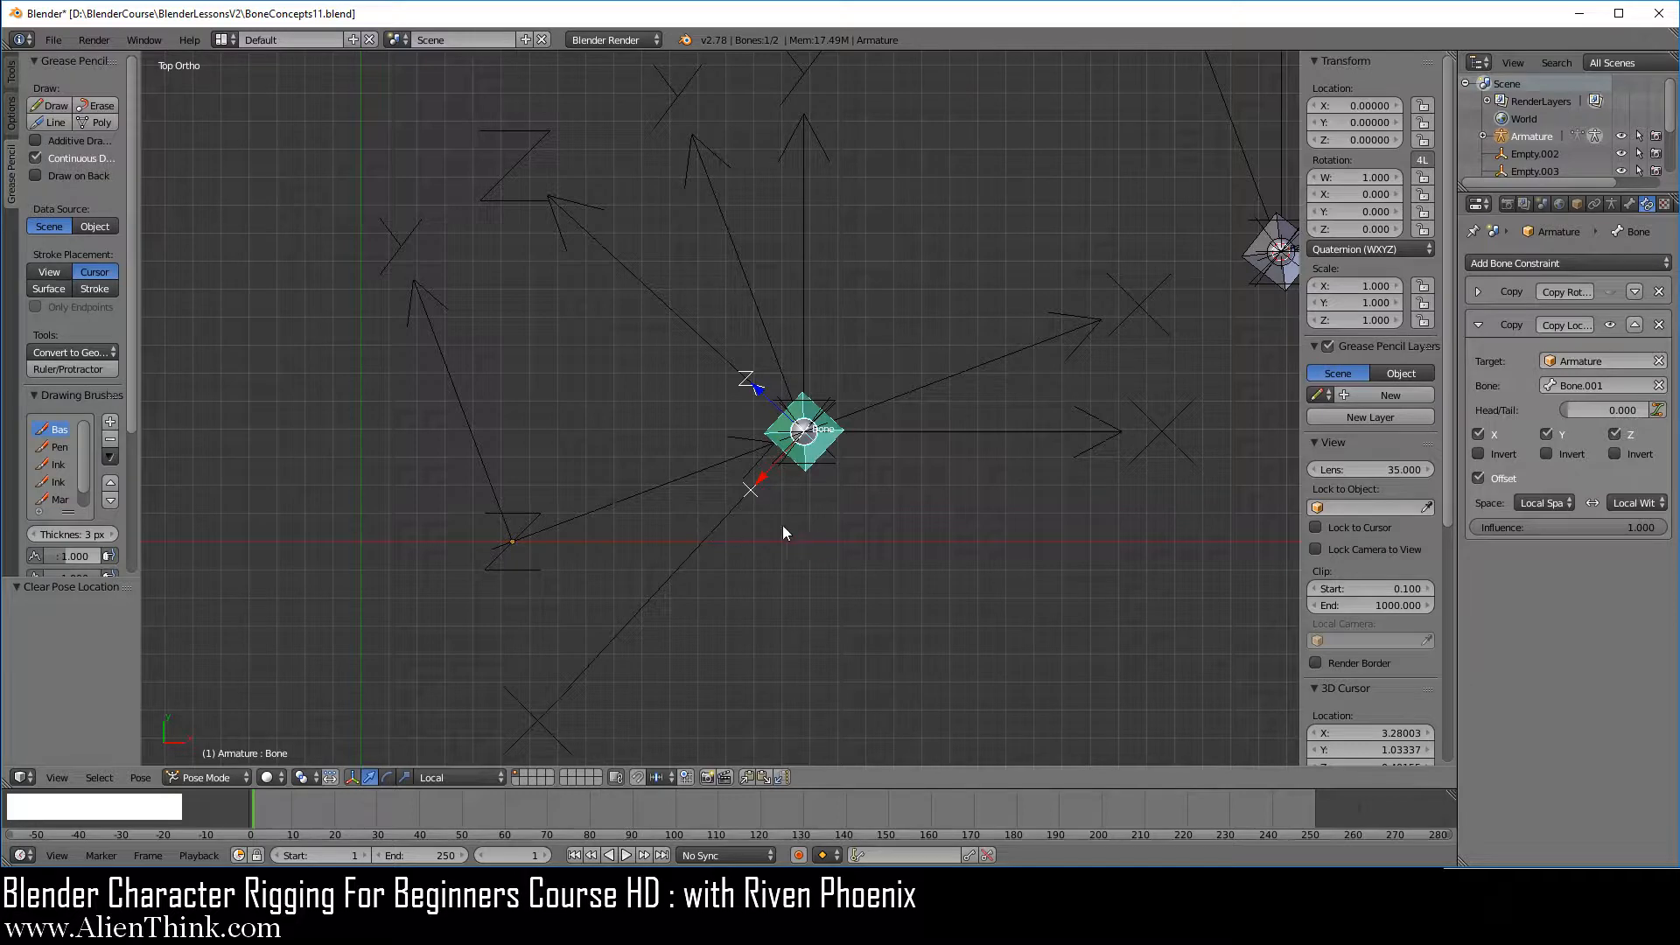
# Step: Test moving Bone to location X -0.43, Y 0.01 and Z 0.18, and clear its pose location
pyautogui.rightClick(692, 545)
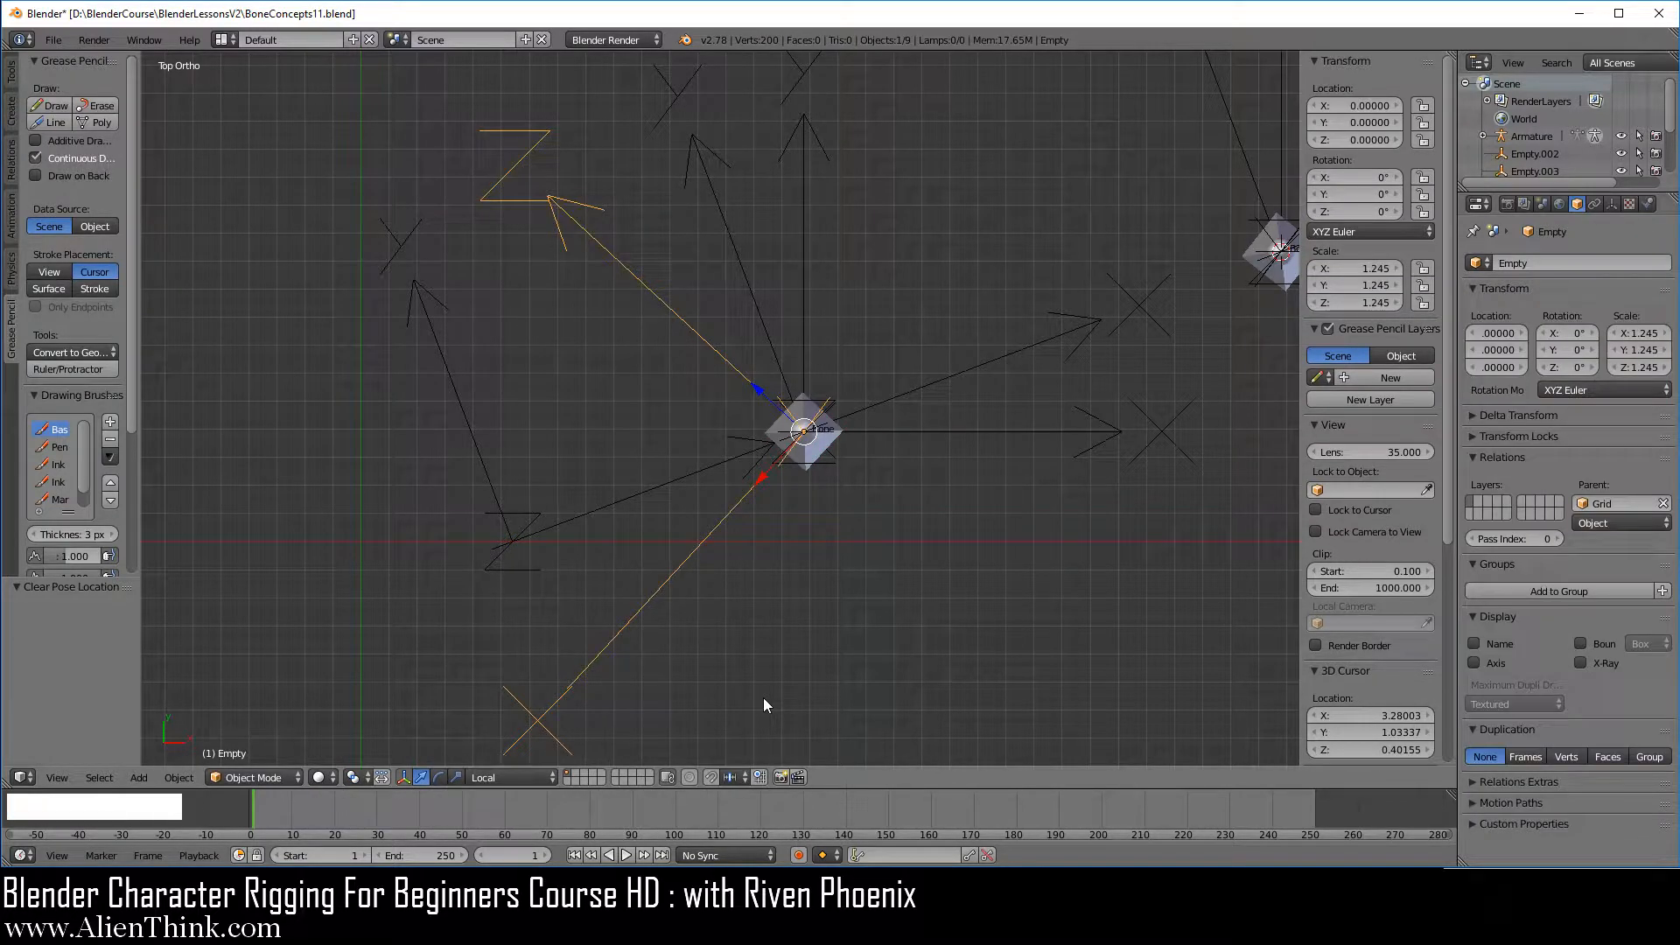
pyautogui.rightClick(812, 457)
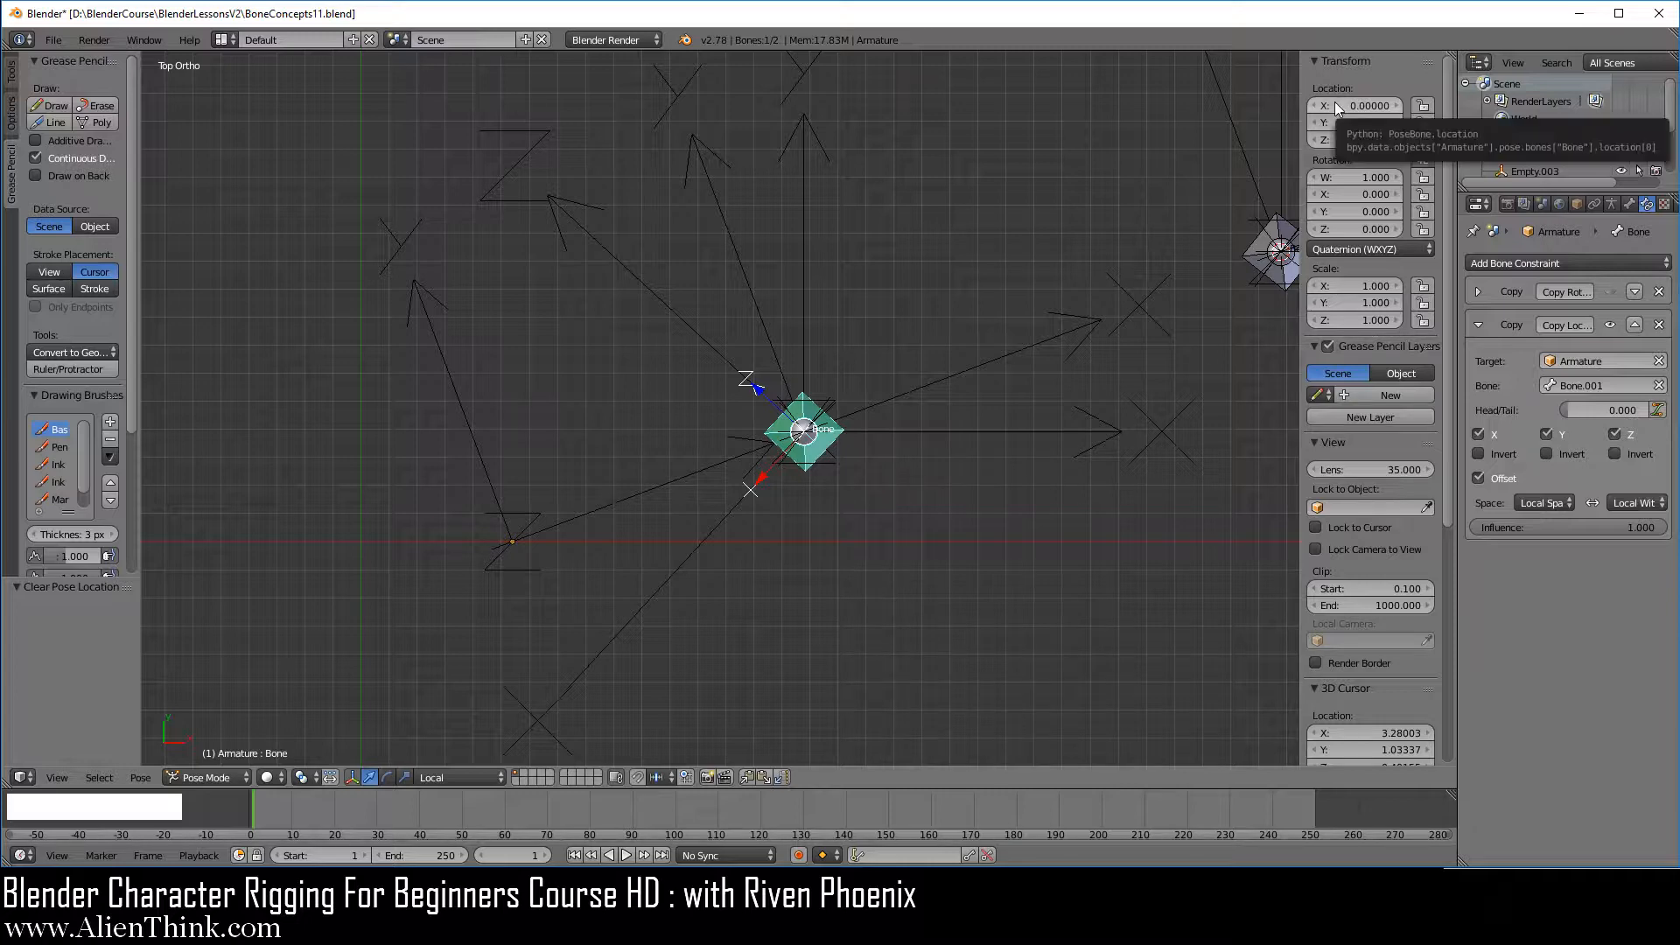
pyautogui.moveTo(1336, 101)
pyautogui.mouseDown()
pyautogui.moveTo(1400, 102)
pyautogui.moveTo(1232, 102)
pyautogui.moveTo(1373, 102)
pyautogui.moveTo(1275, 102)
pyautogui.moveTo(1431, 122)
pyautogui.moveTo(1337, 122)
pyautogui.mouseUp()
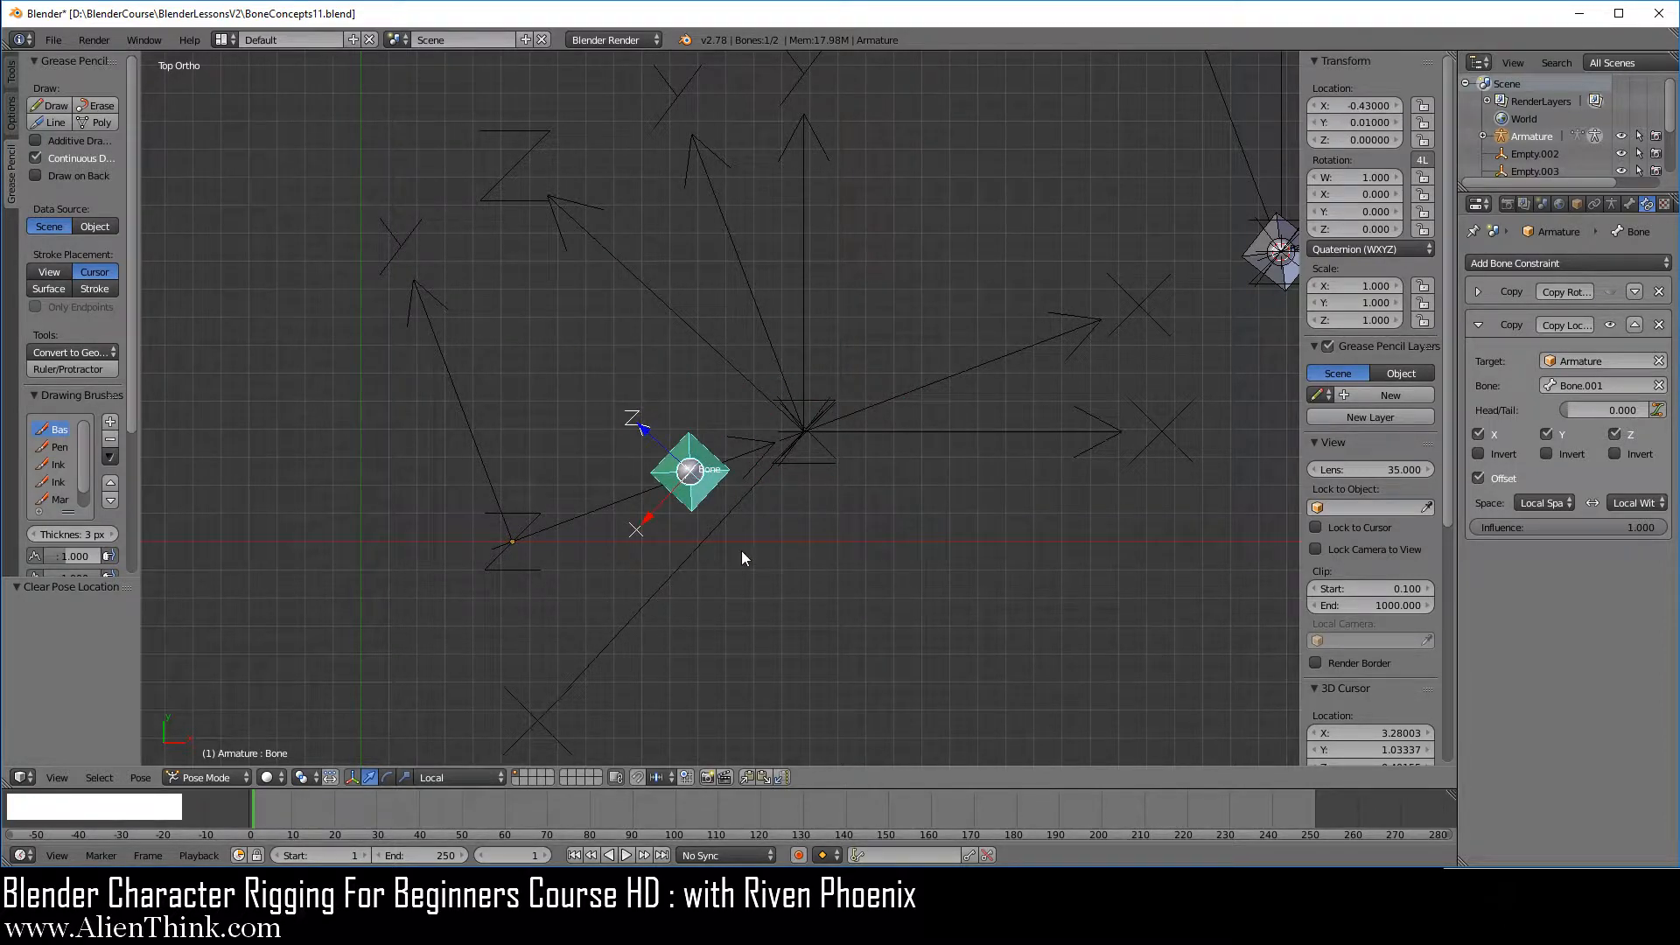
pyautogui.moveTo(742, 550); pyautogui.dragTo(724, 355, button='middle')
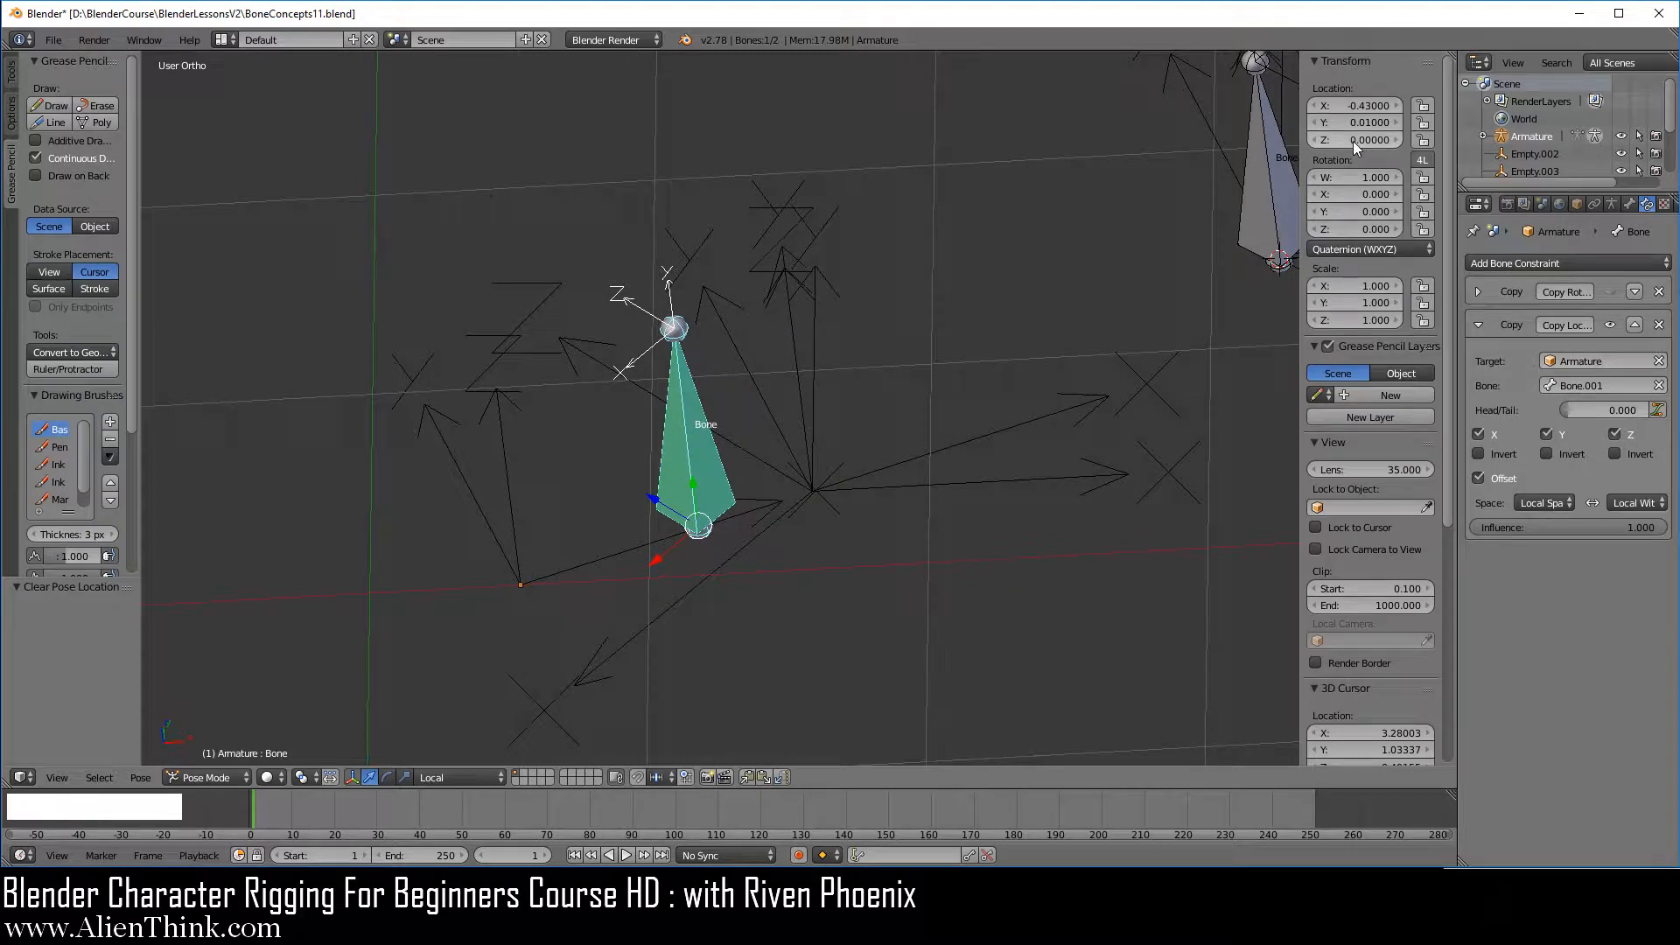
pyautogui.moveTo(1352, 140)
pyautogui.mouseDown()
pyautogui.moveTo(1410, 140)
pyautogui.moveTo(1376, 140)
pyautogui.mouseUp()
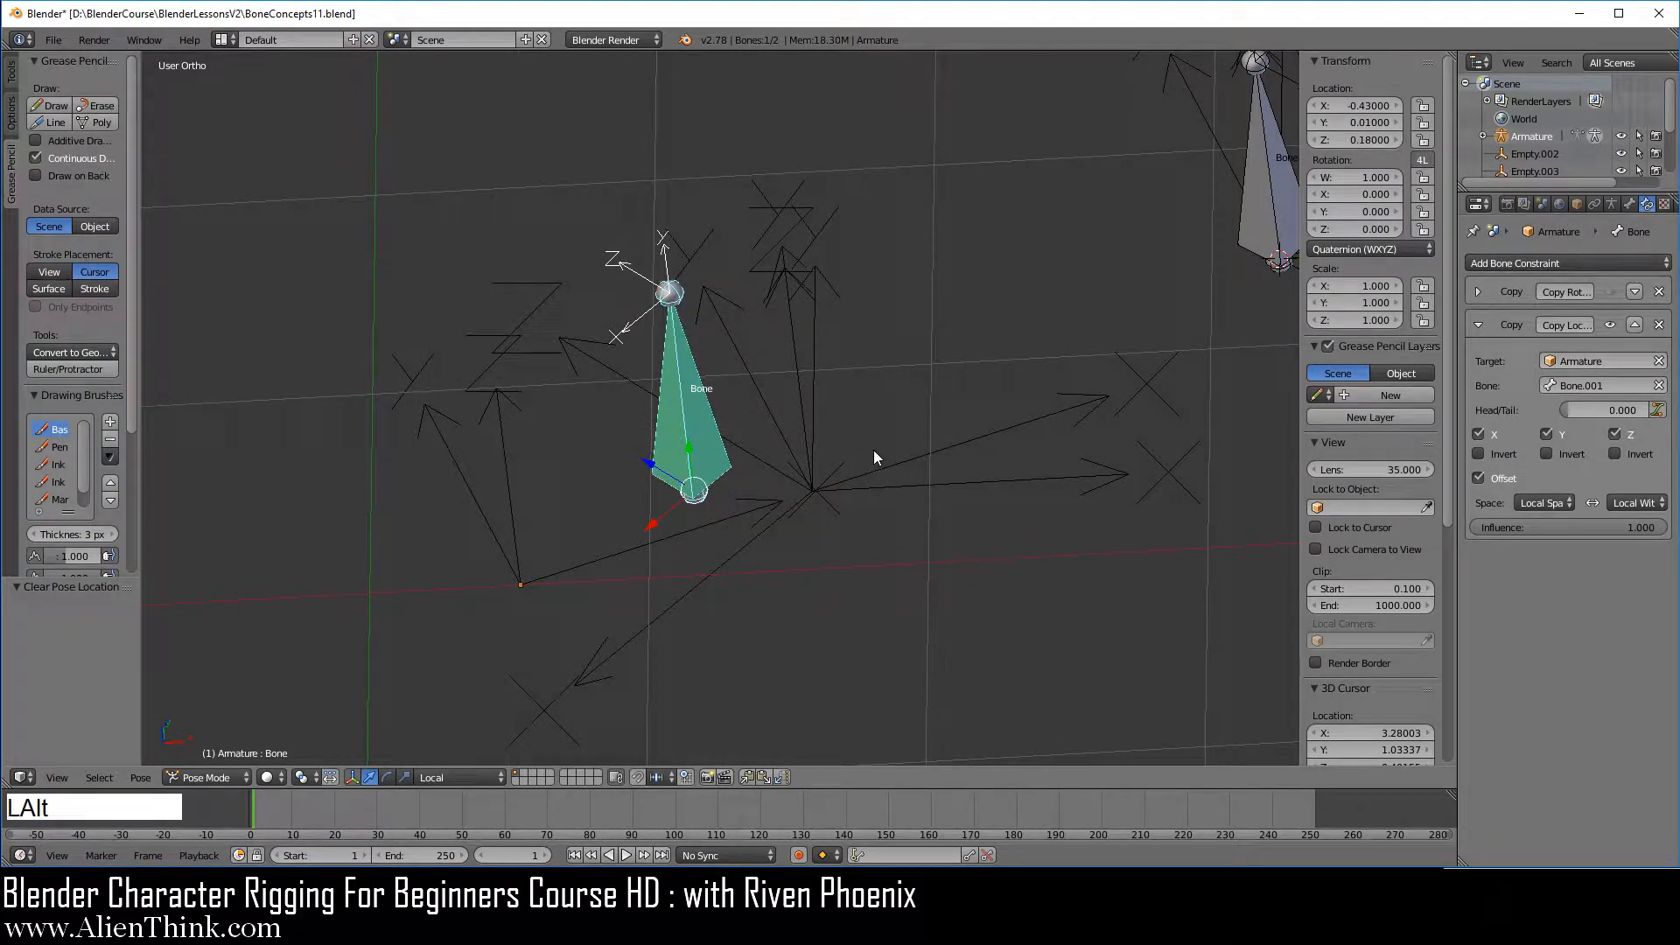
pyautogui.hotkey('alt', 'g')
pyautogui.moveTo(1032, 481)
pyautogui.keyDown('shift'); pyautogui.mouseDown(button='middle')
pyautogui.moveTo(908, 469)
pyautogui.moveTo(1085, 474)
pyautogui.moveTo(1058, 500)
pyautogui.mouseUp(button='middle'); pyautogui.keyUp('shift')
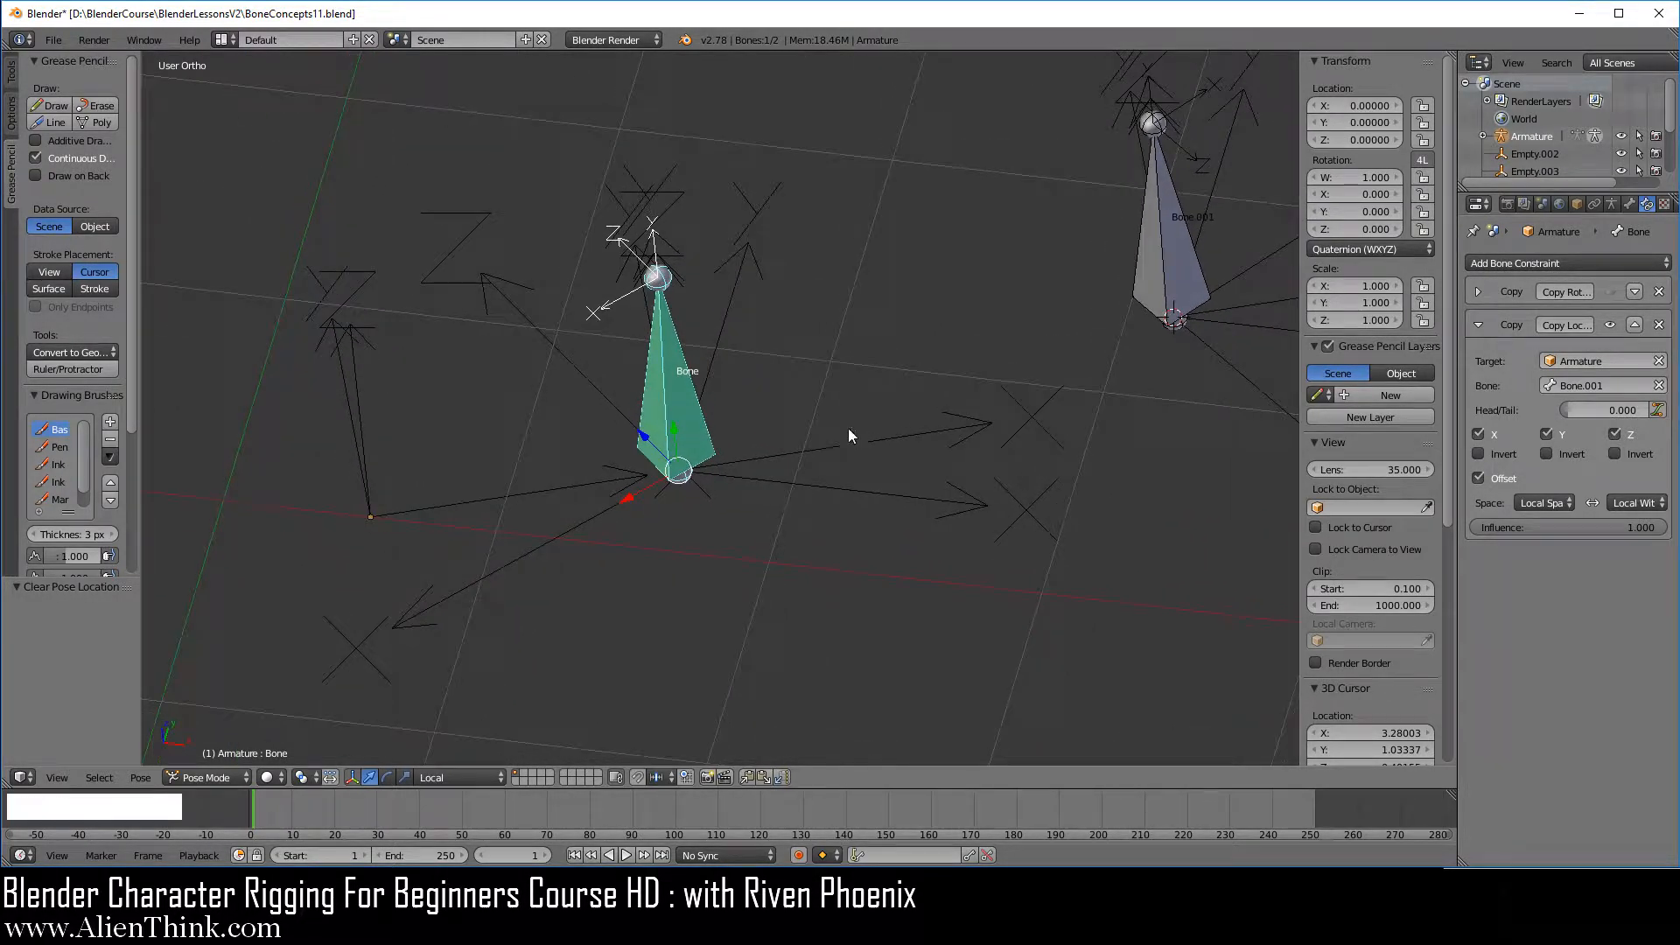
# Step: Test a free trackball rotation of Bone and cancel it
pyautogui.press('r')
pyautogui.press('r')
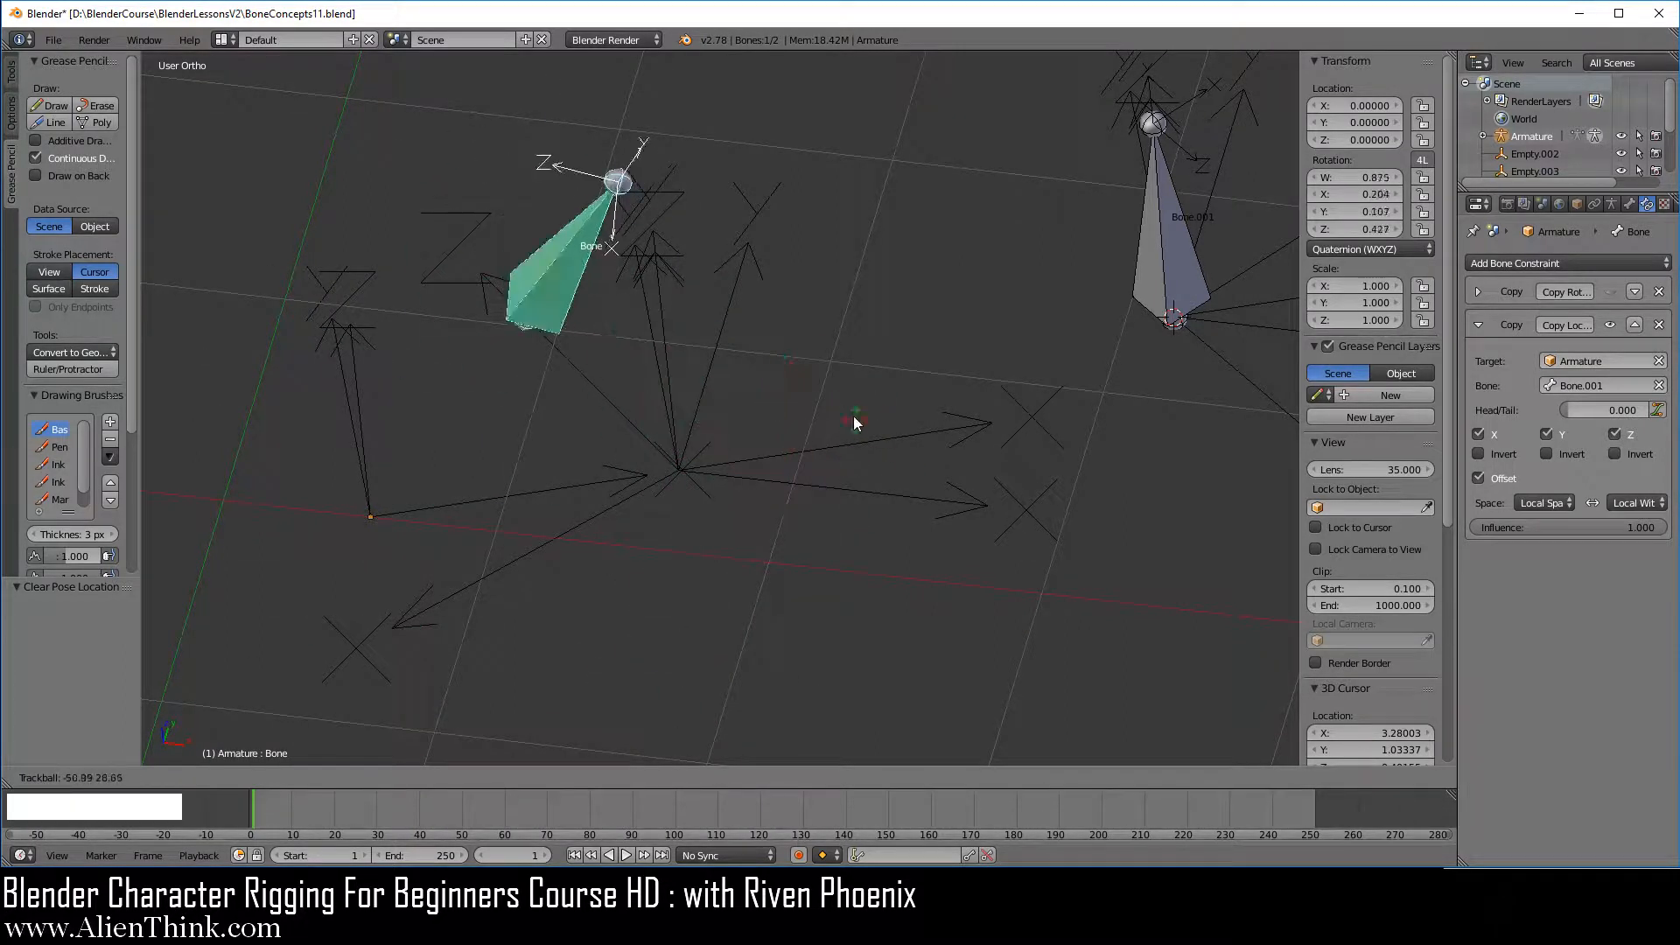
pyautogui.rightClick(848, 411)
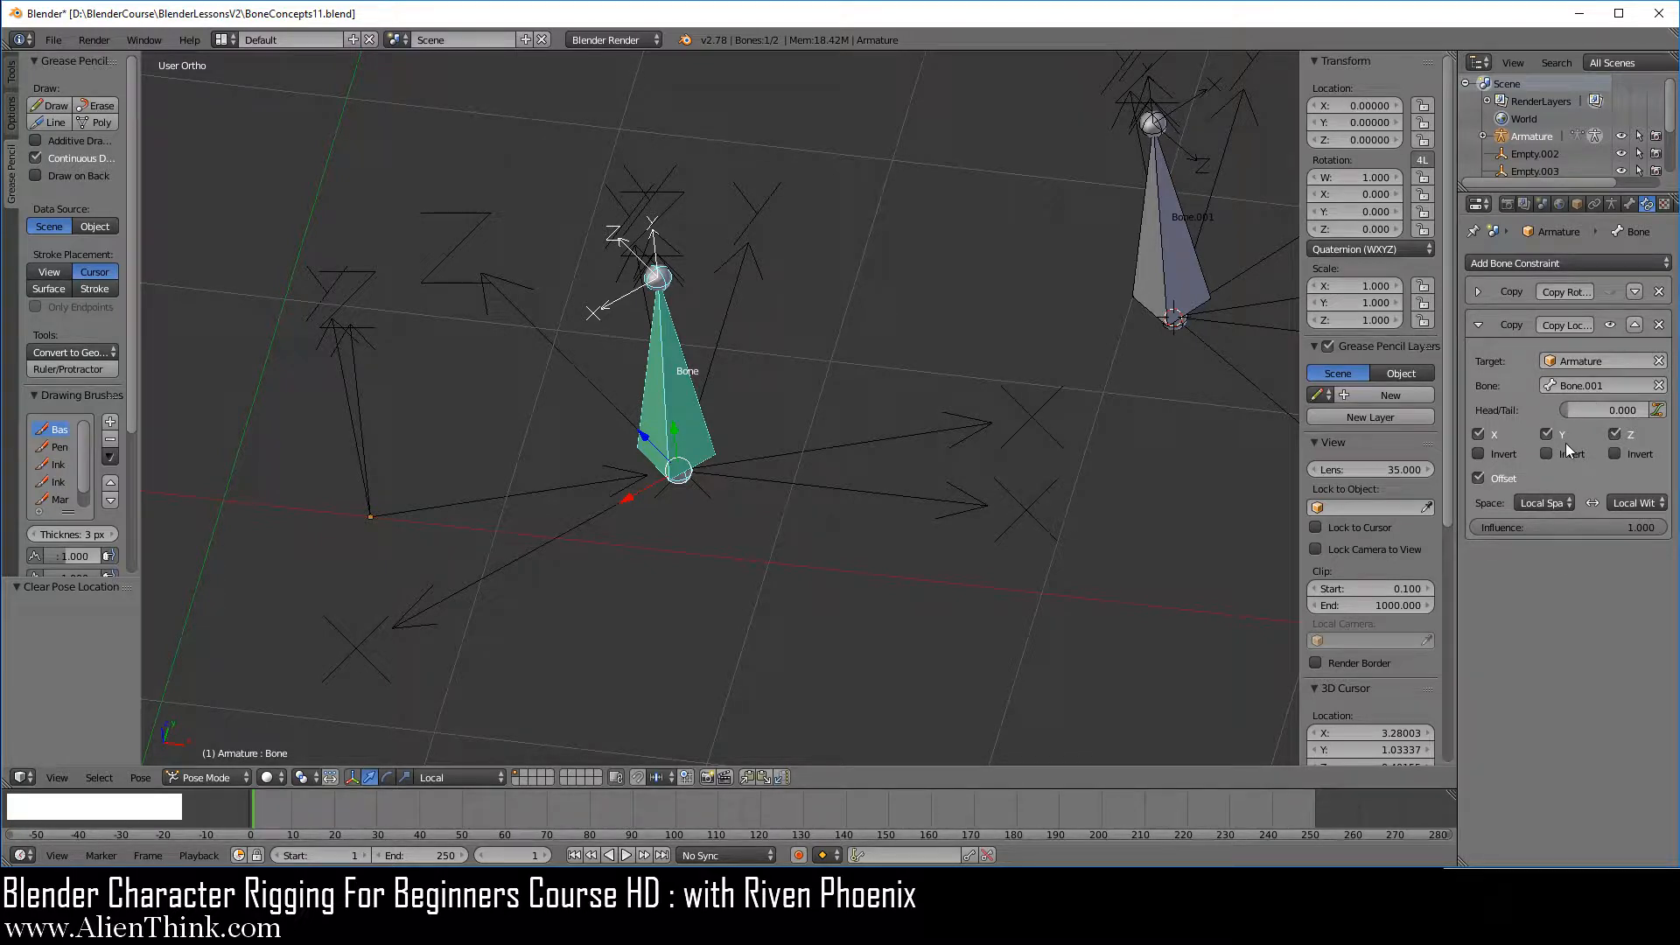
# Step: Delete Bone's Copy Location constraint and expand the Copy Rotation constraint's settings
pyautogui.click(1659, 324)
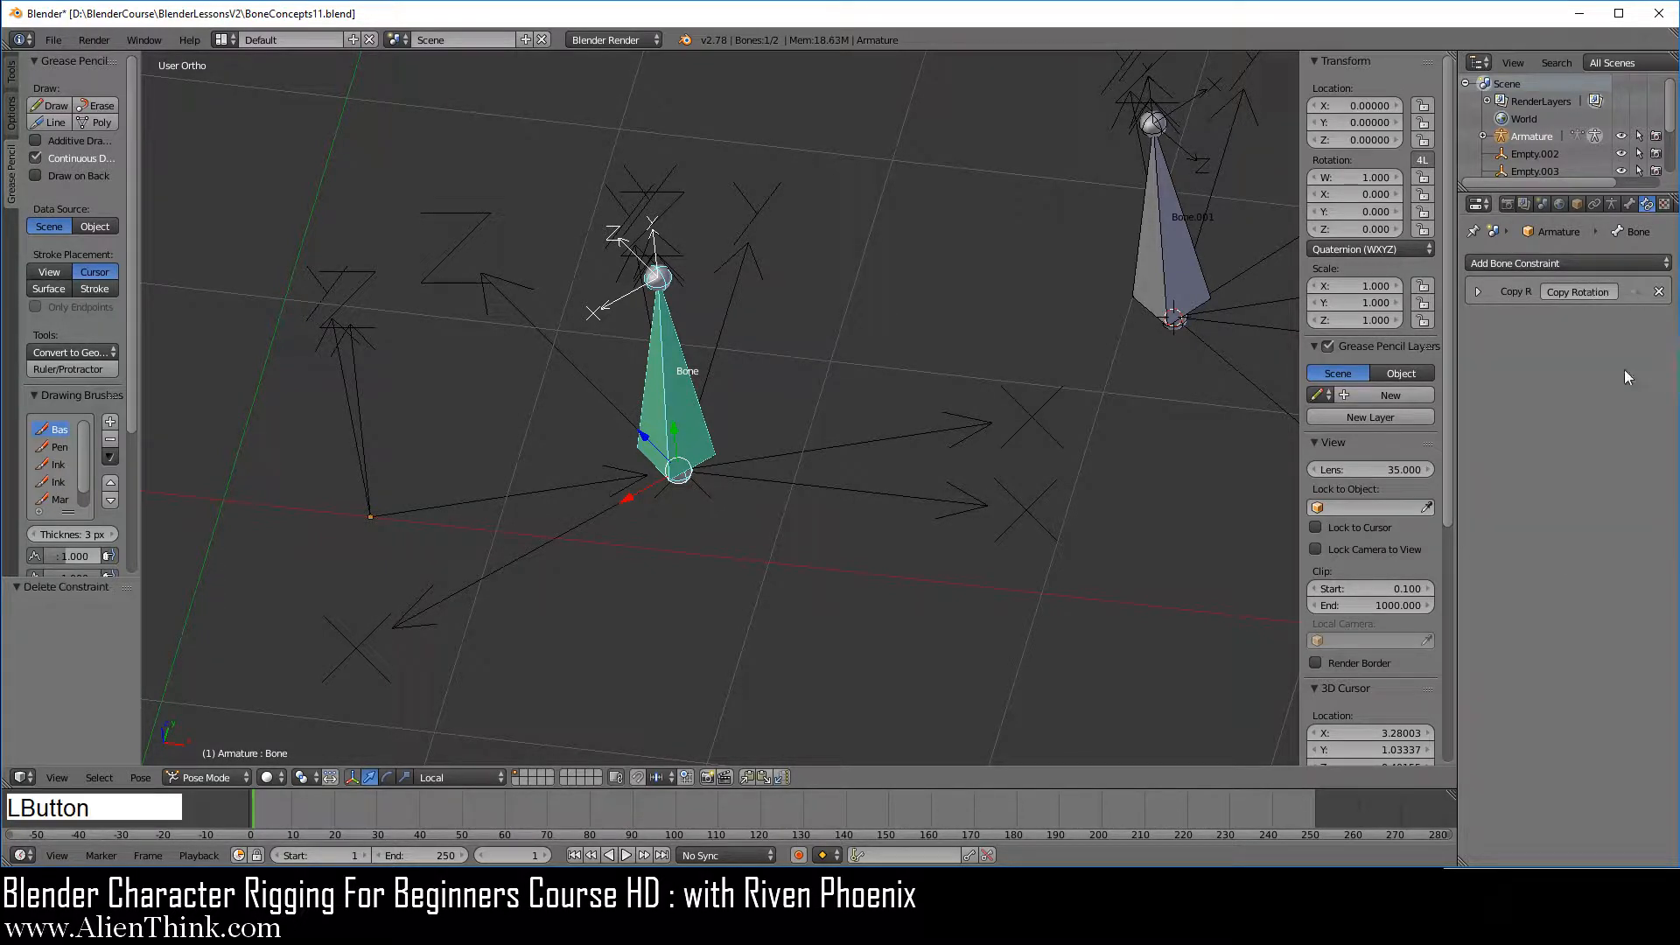
pyautogui.click(1477, 292)
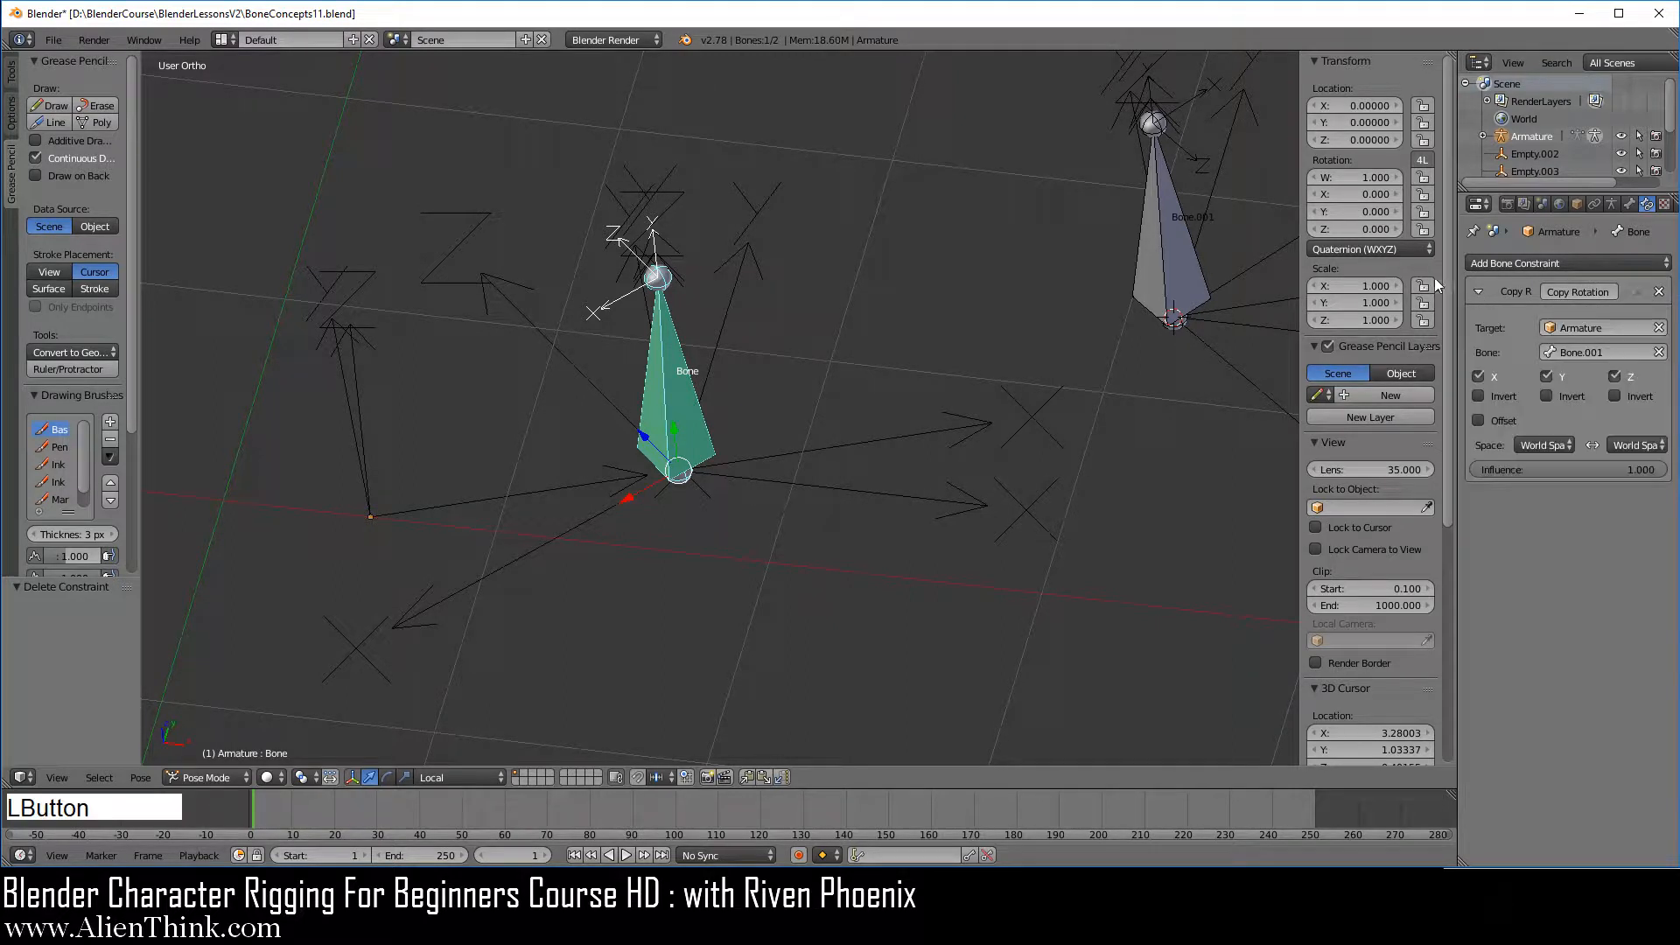
# Step: Clear the pose rotation and pose location of both Bone.001 and Bone
pyautogui.rightClick(1158, 233)
pyautogui.press('alt')
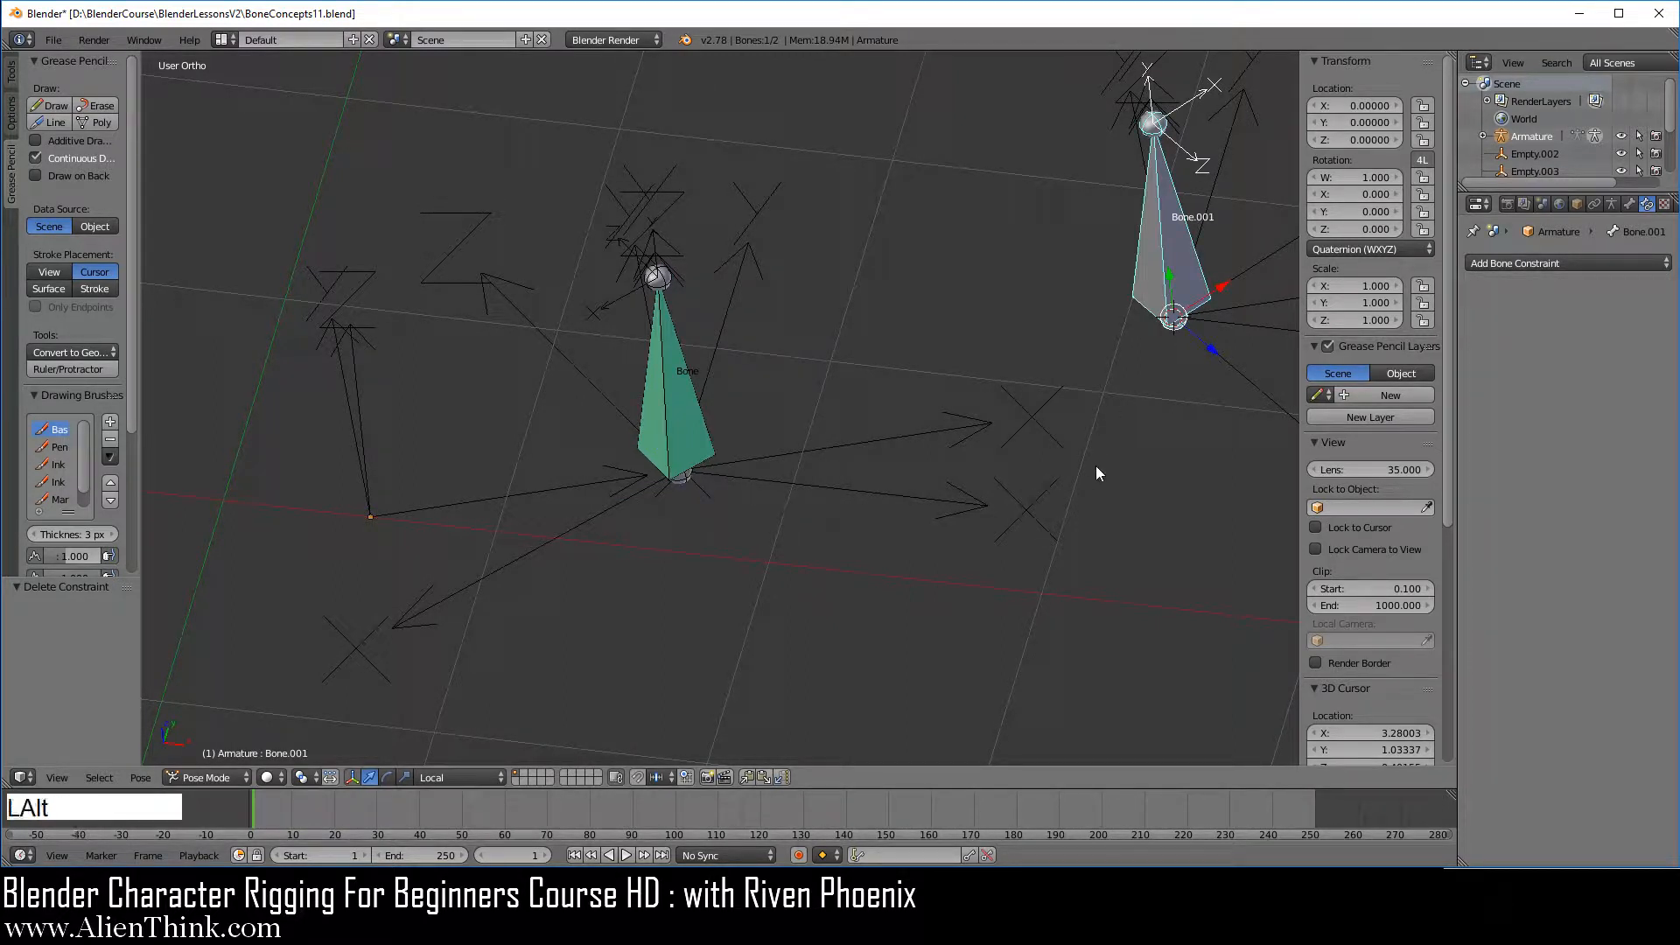
pyautogui.hotkey('alt', 'r')
pyautogui.hotkey('alt', 'g')
pyautogui.rightClick(713, 433)
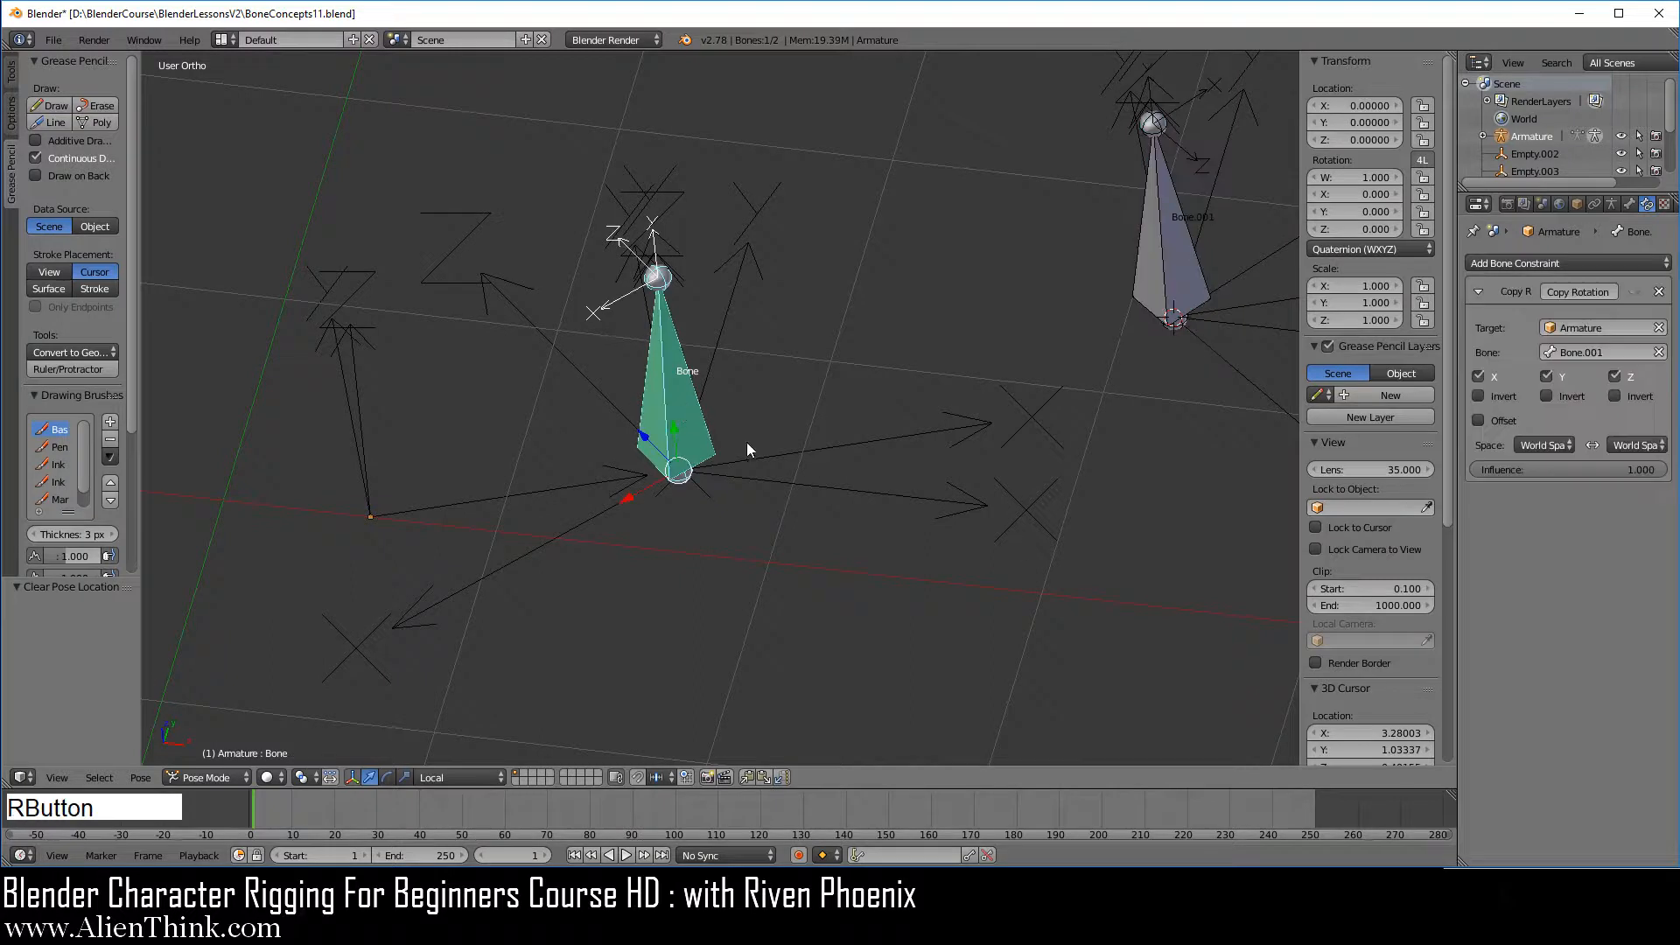
pyautogui.press('alt')
pyautogui.hotkey('alt', 'r')
pyautogui.hotkey('alt', 'g')
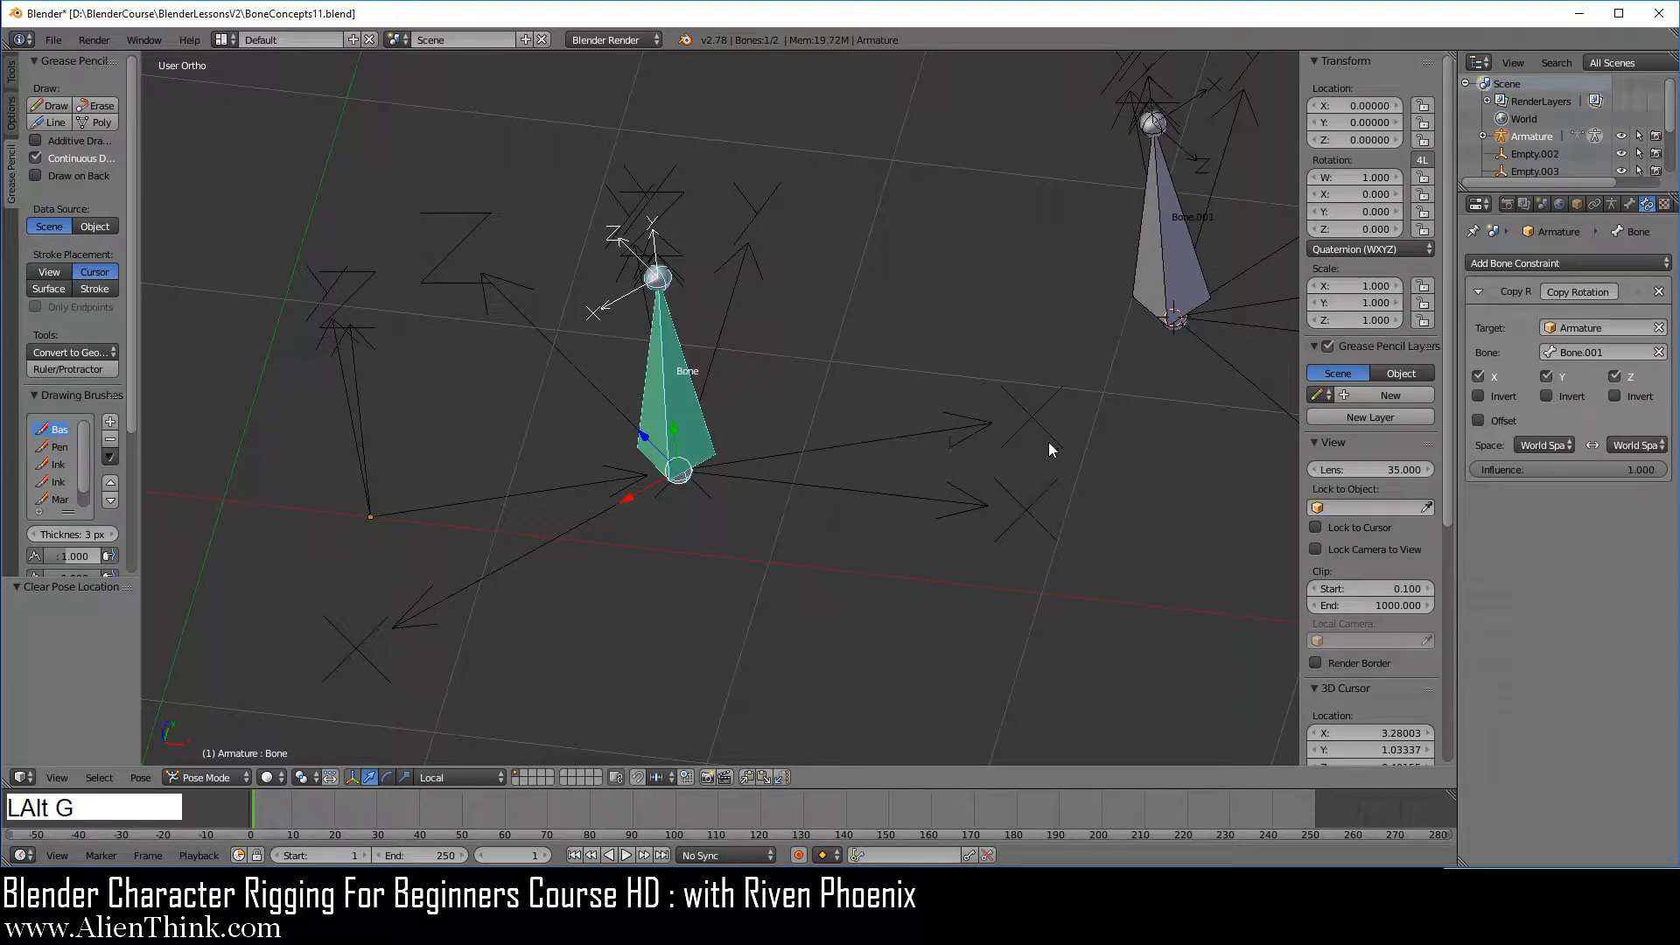
# Step: Enable Bone's Copy Rotation constraint and set its target space to Local Space
pyautogui.click(1636, 288)
pyautogui.click(1542, 444)
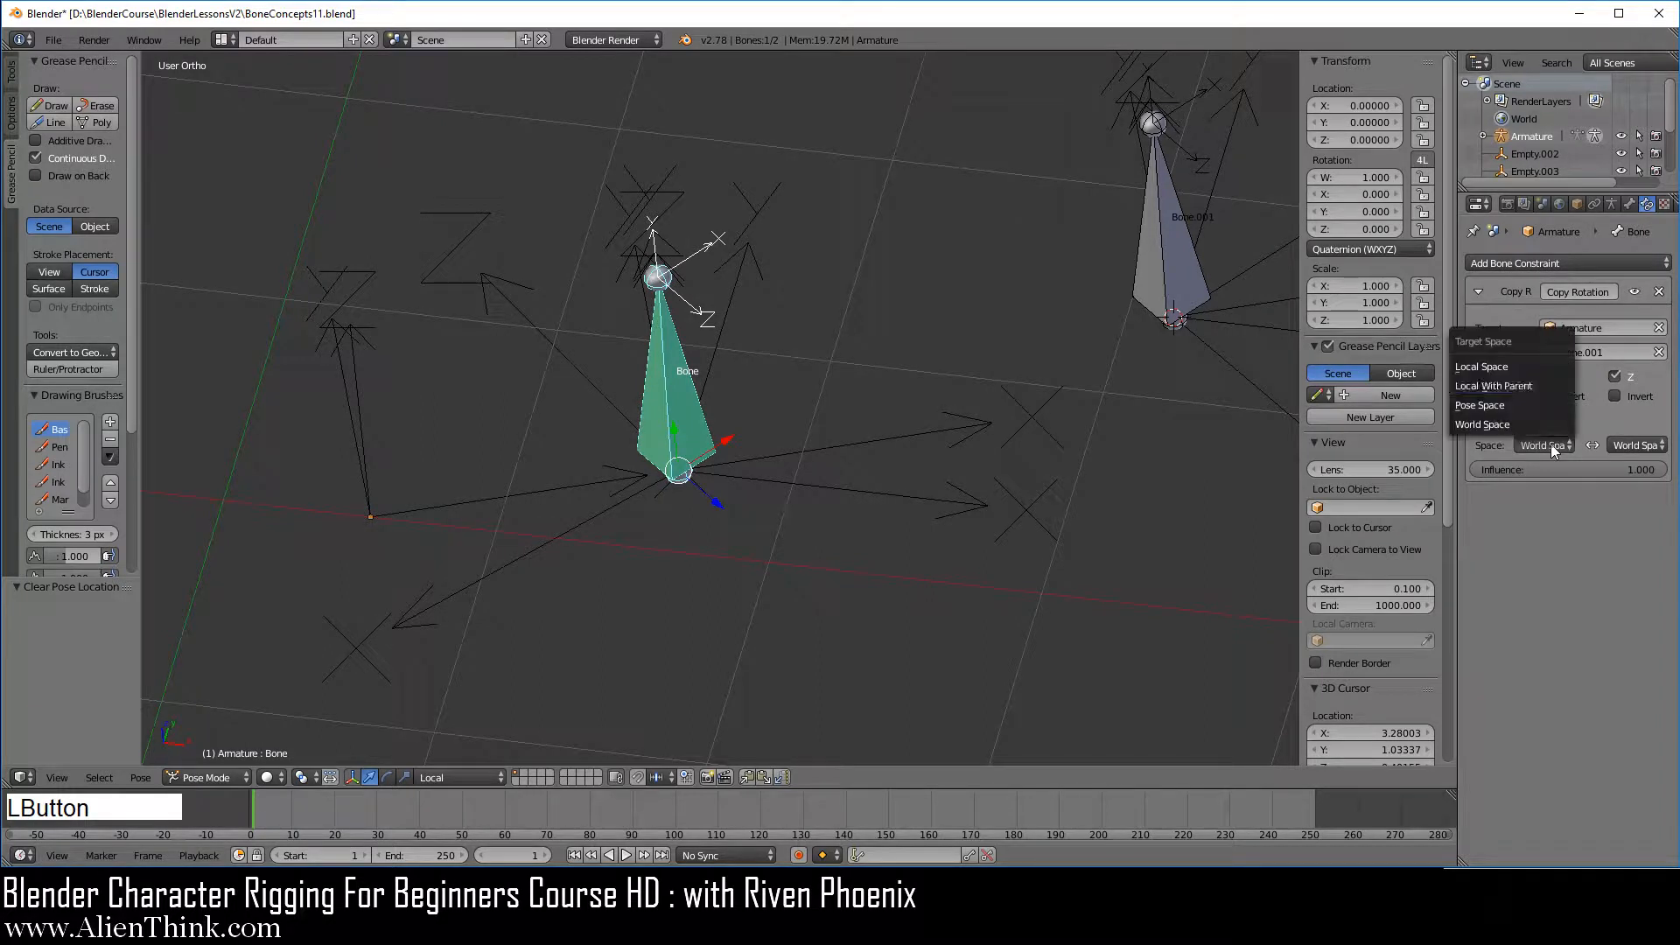
pyautogui.click(1497, 368)
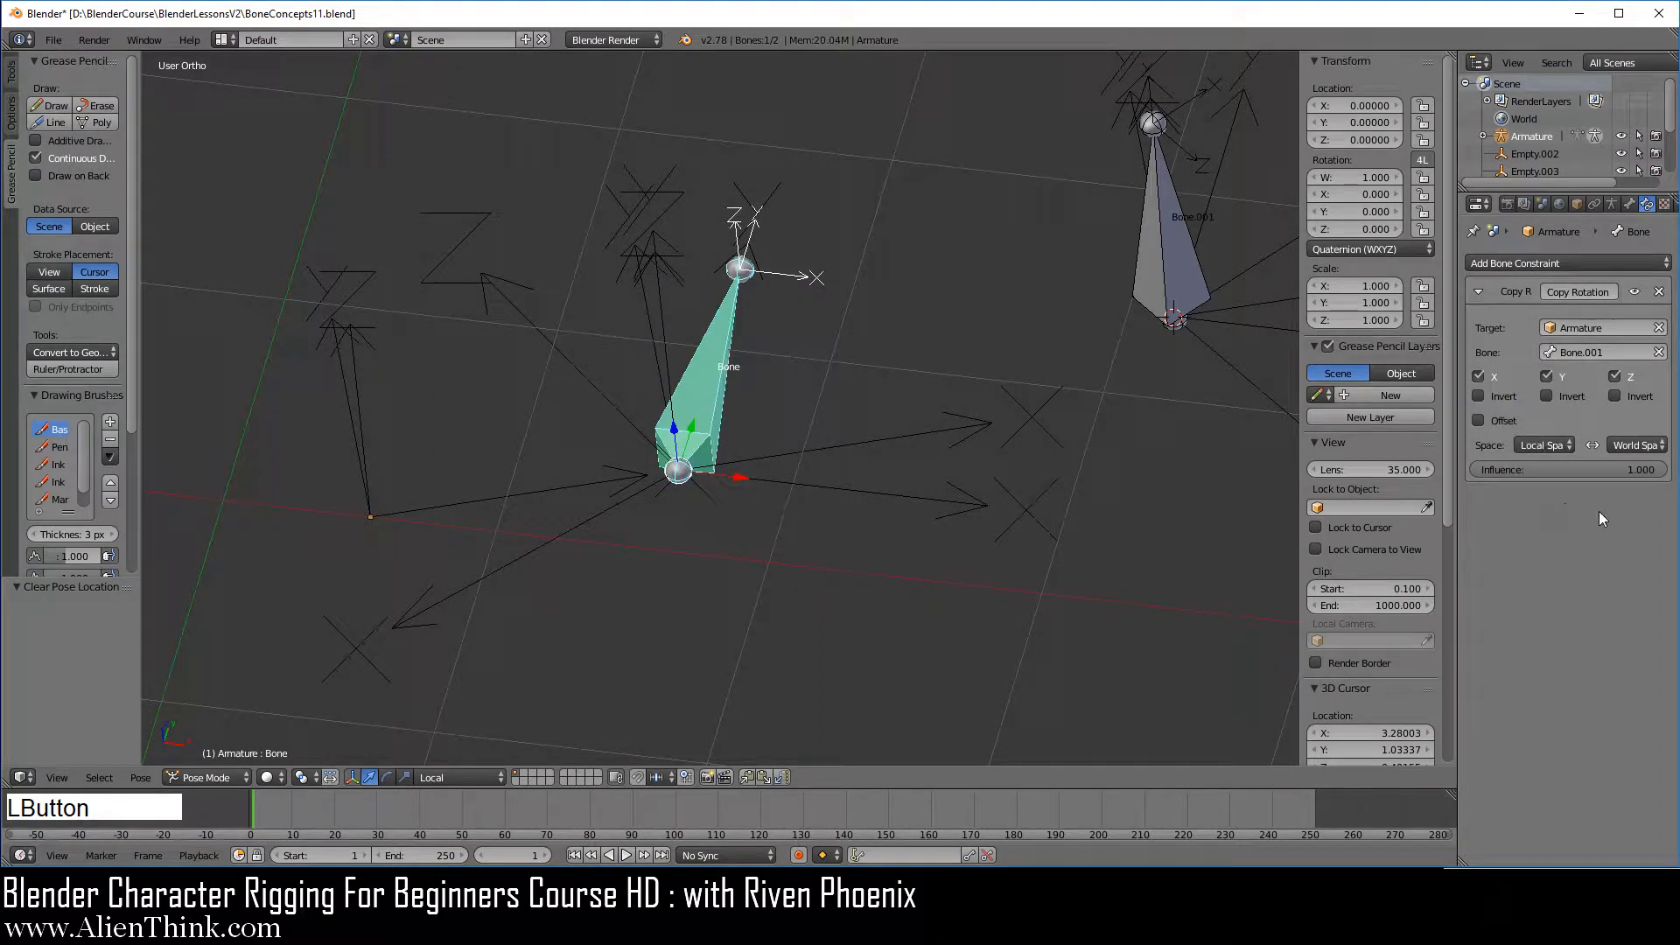
pyautogui.click(1636, 446)
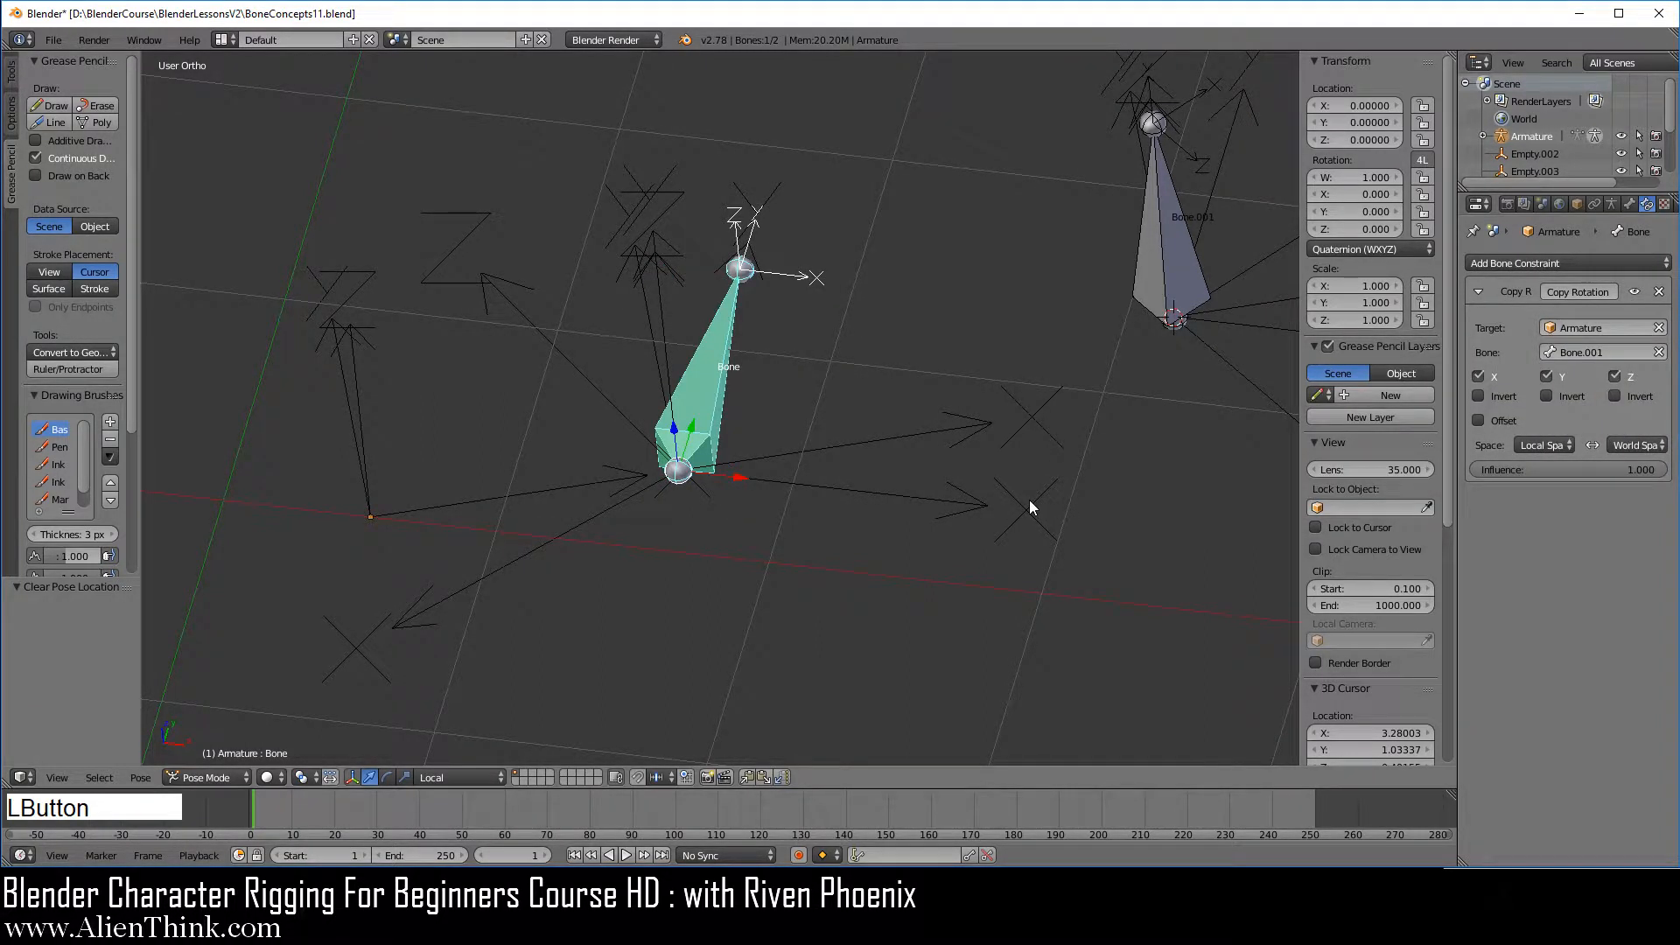
# Step: In top view, test moving Bone to location X 0.27 with the Copy Rotation owner space at World Space
pyautogui.press('KP_7')
pyautogui.keyDown('shift'); pyautogui.moveTo(912, 429); pyautogui.dragTo(1003, 412, button='middle'); pyautogui.keyUp('shift')
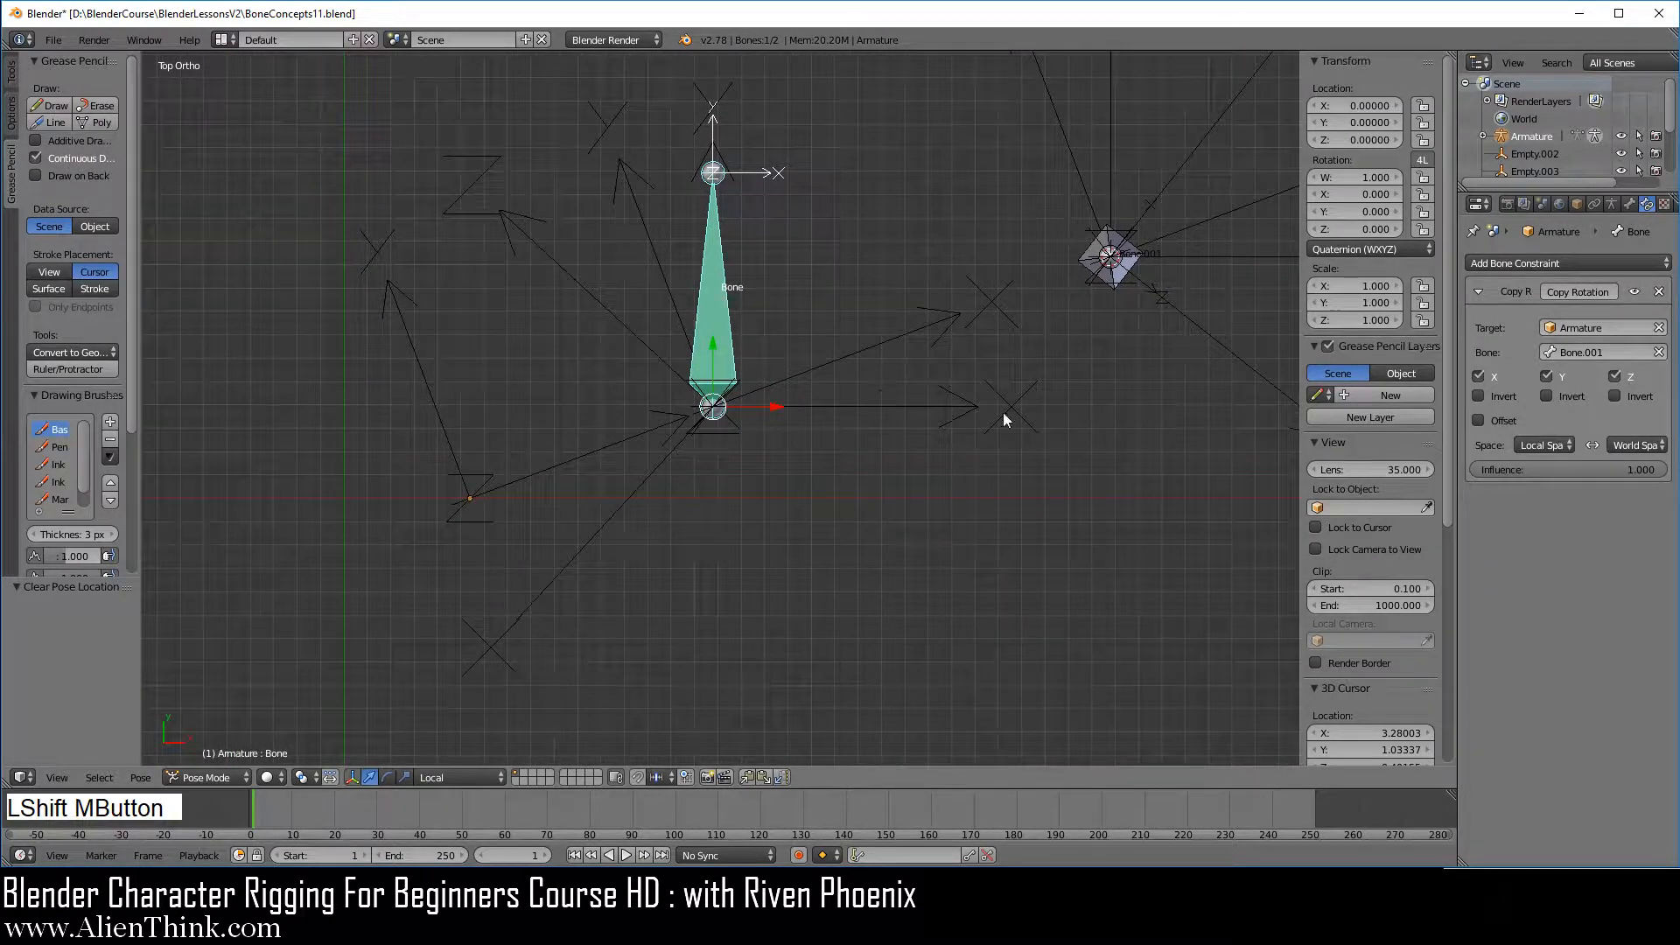
pyautogui.click(1351, 109)
pyautogui.moveTo(1351, 108); pyautogui.dragTo(1370, 140)
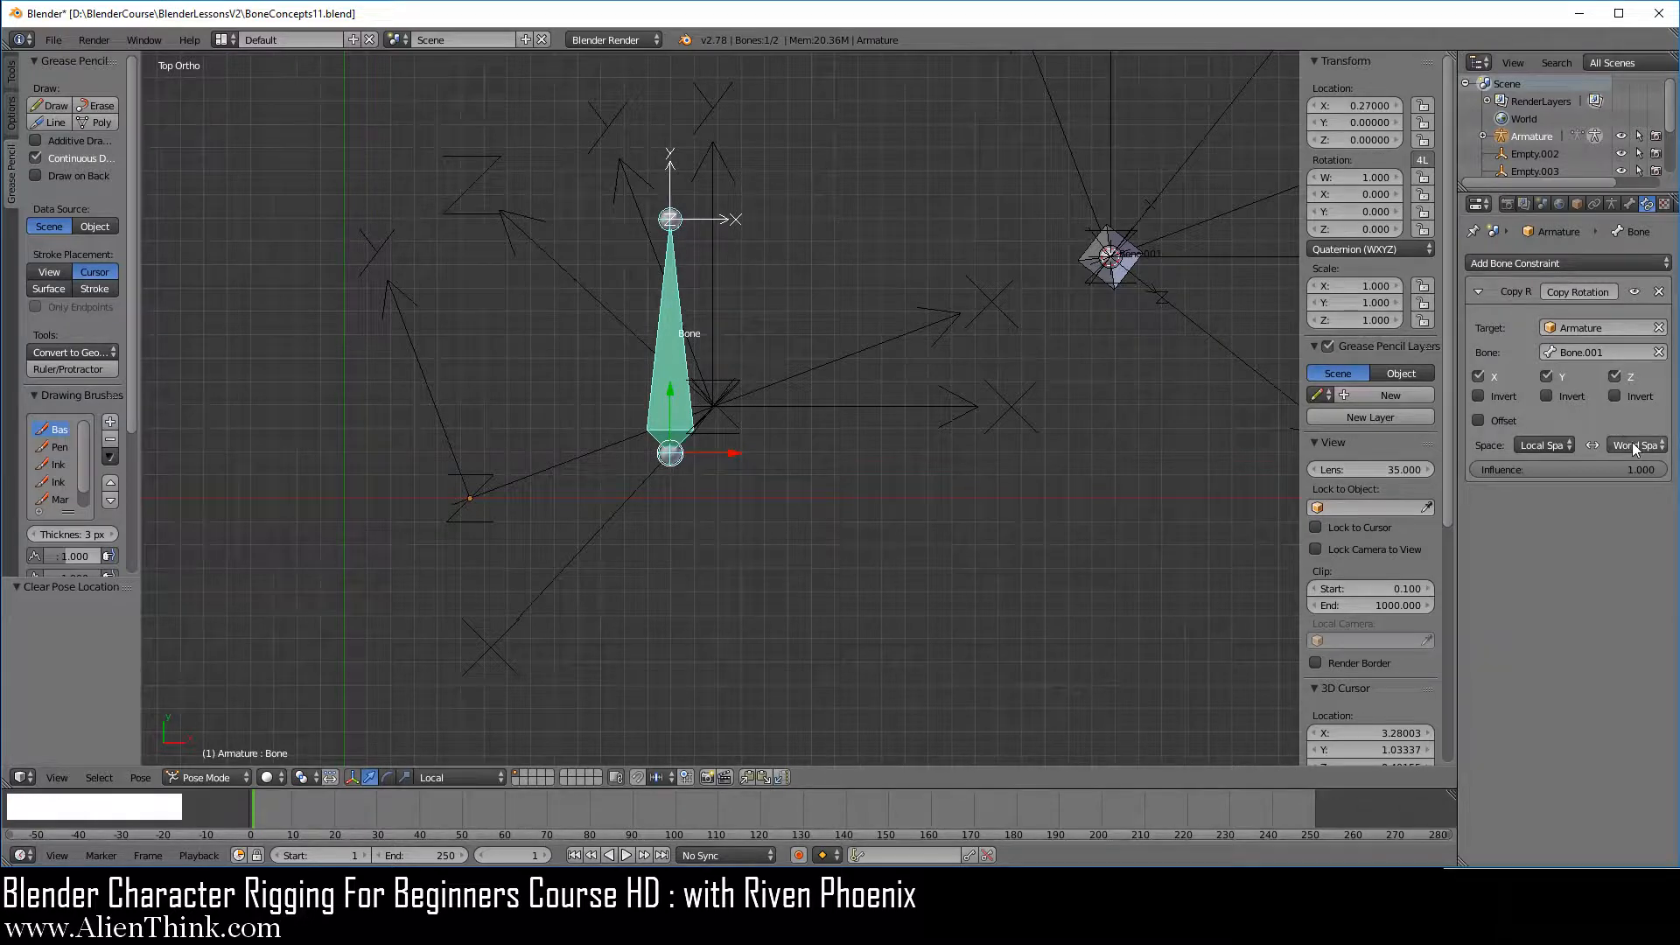
# Step: Set the Copy Rotation owner space to Pose Space and test moving Bone to location X 0.35 and Z 0.04
pyautogui.click(1631, 443)
pyautogui.click(1604, 399)
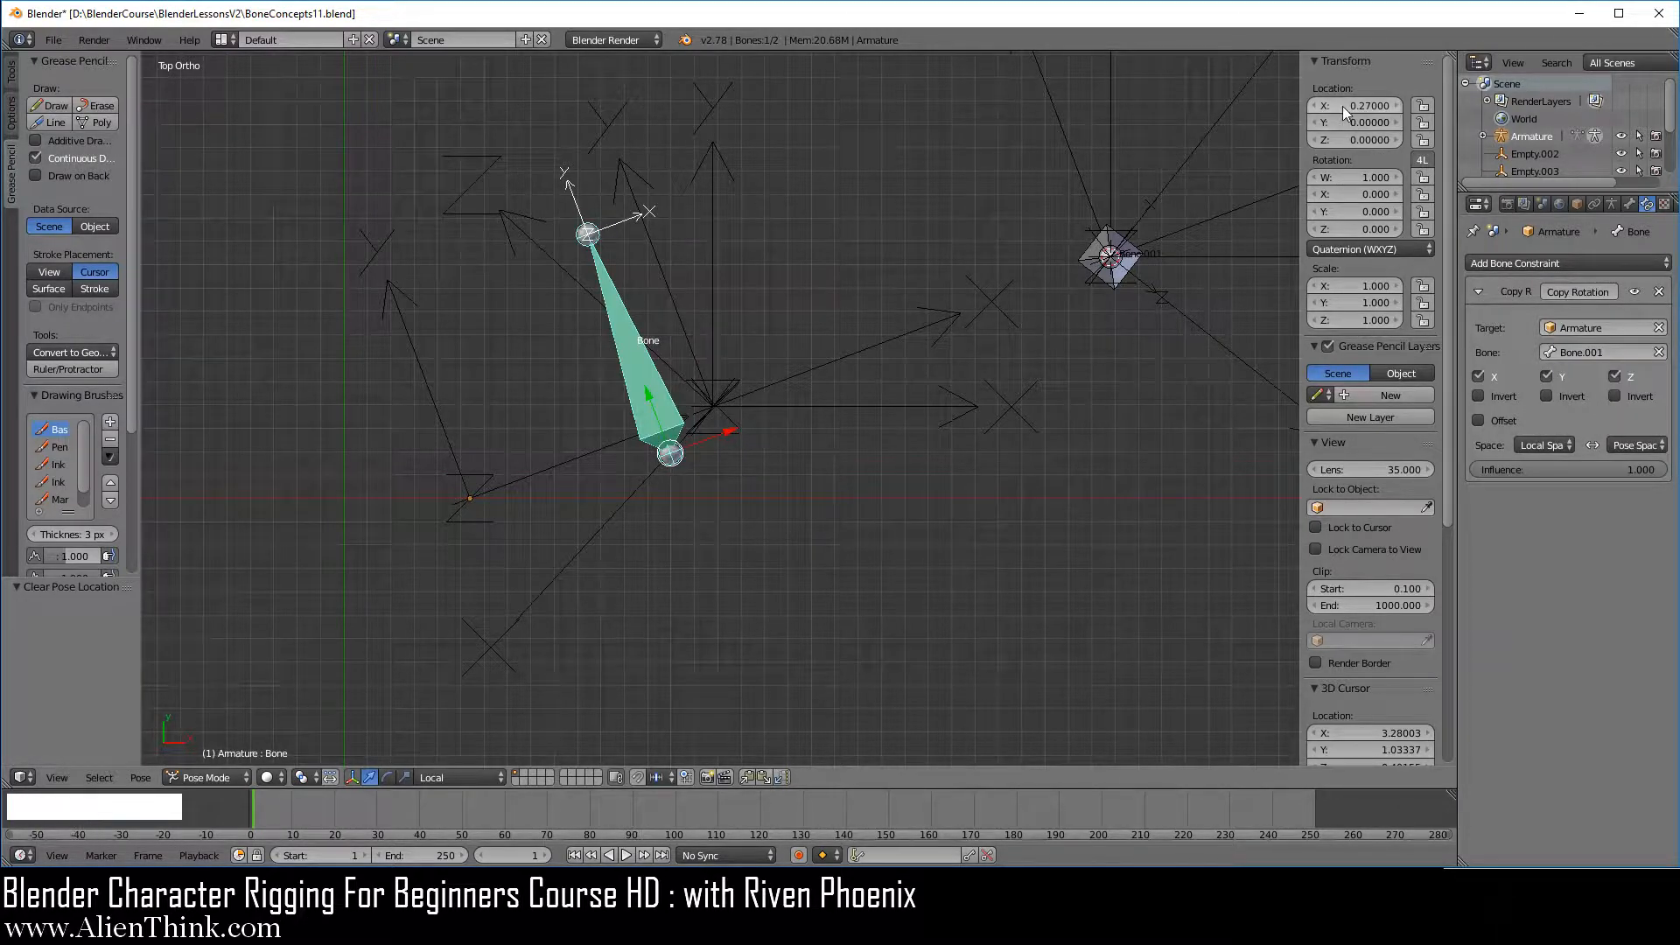
pyautogui.moveTo(1342, 106)
pyautogui.mouseDown()
pyautogui.moveTo(1417, 106)
pyautogui.moveTo(1370, 106)
pyautogui.moveTo(1344, 140)
pyautogui.moveTo(1394, 140)
pyautogui.moveTo(1344, 140)
pyautogui.mouseUp()
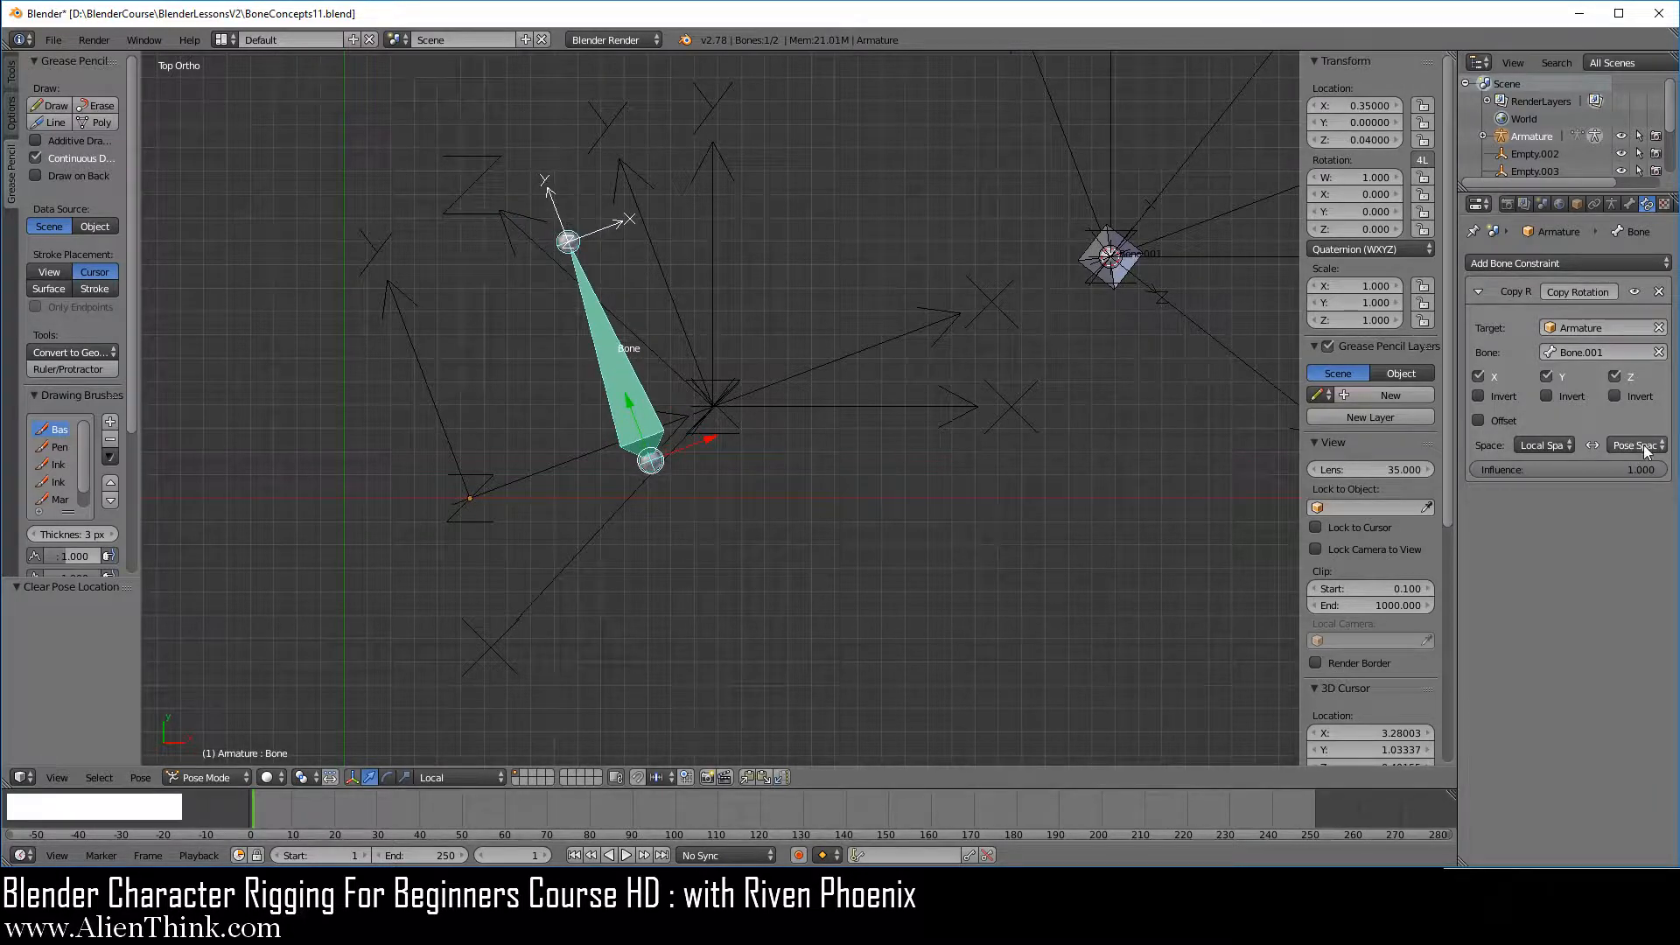
# Step: Set the Copy Rotation owner space to Local Space and test moving Bone to location X 0.31 and Z 0.33
pyautogui.click(1643, 445)
pyautogui.click(1567, 368)
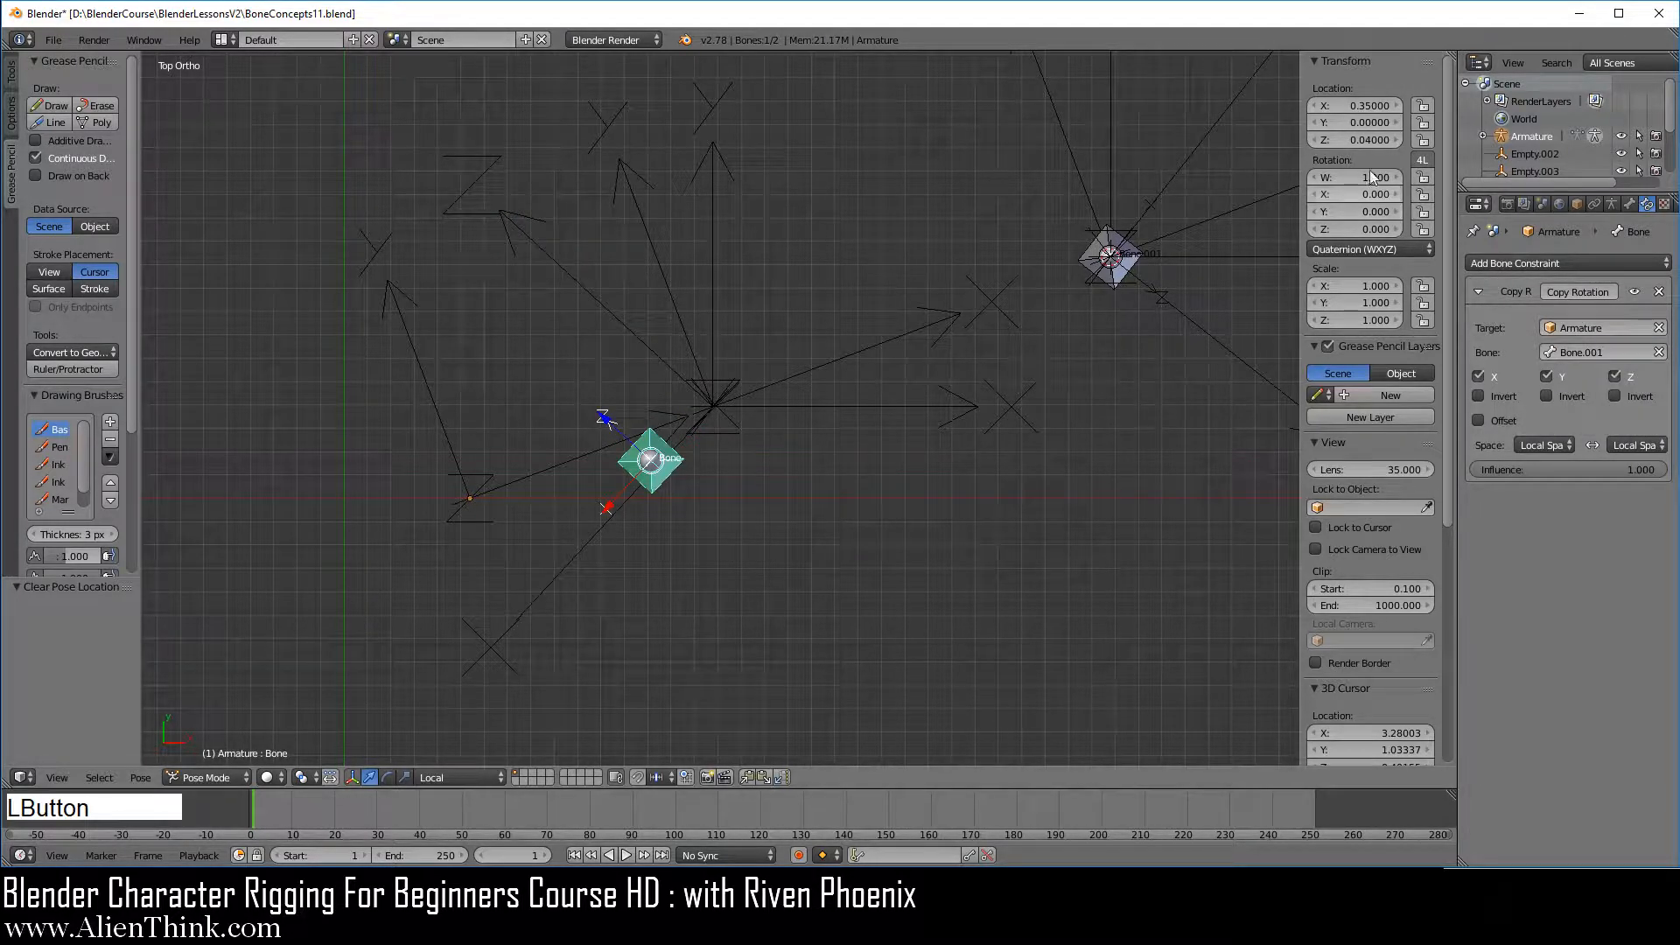
pyautogui.moveTo(1347, 107)
pyautogui.mouseDown()
pyautogui.moveTo(1430, 106)
pyautogui.moveTo(1344, 107)
pyautogui.moveTo(1349, 140)
pyautogui.moveTo(1426, 140)
pyautogui.moveTo(1352, 140)
pyautogui.mouseUp()
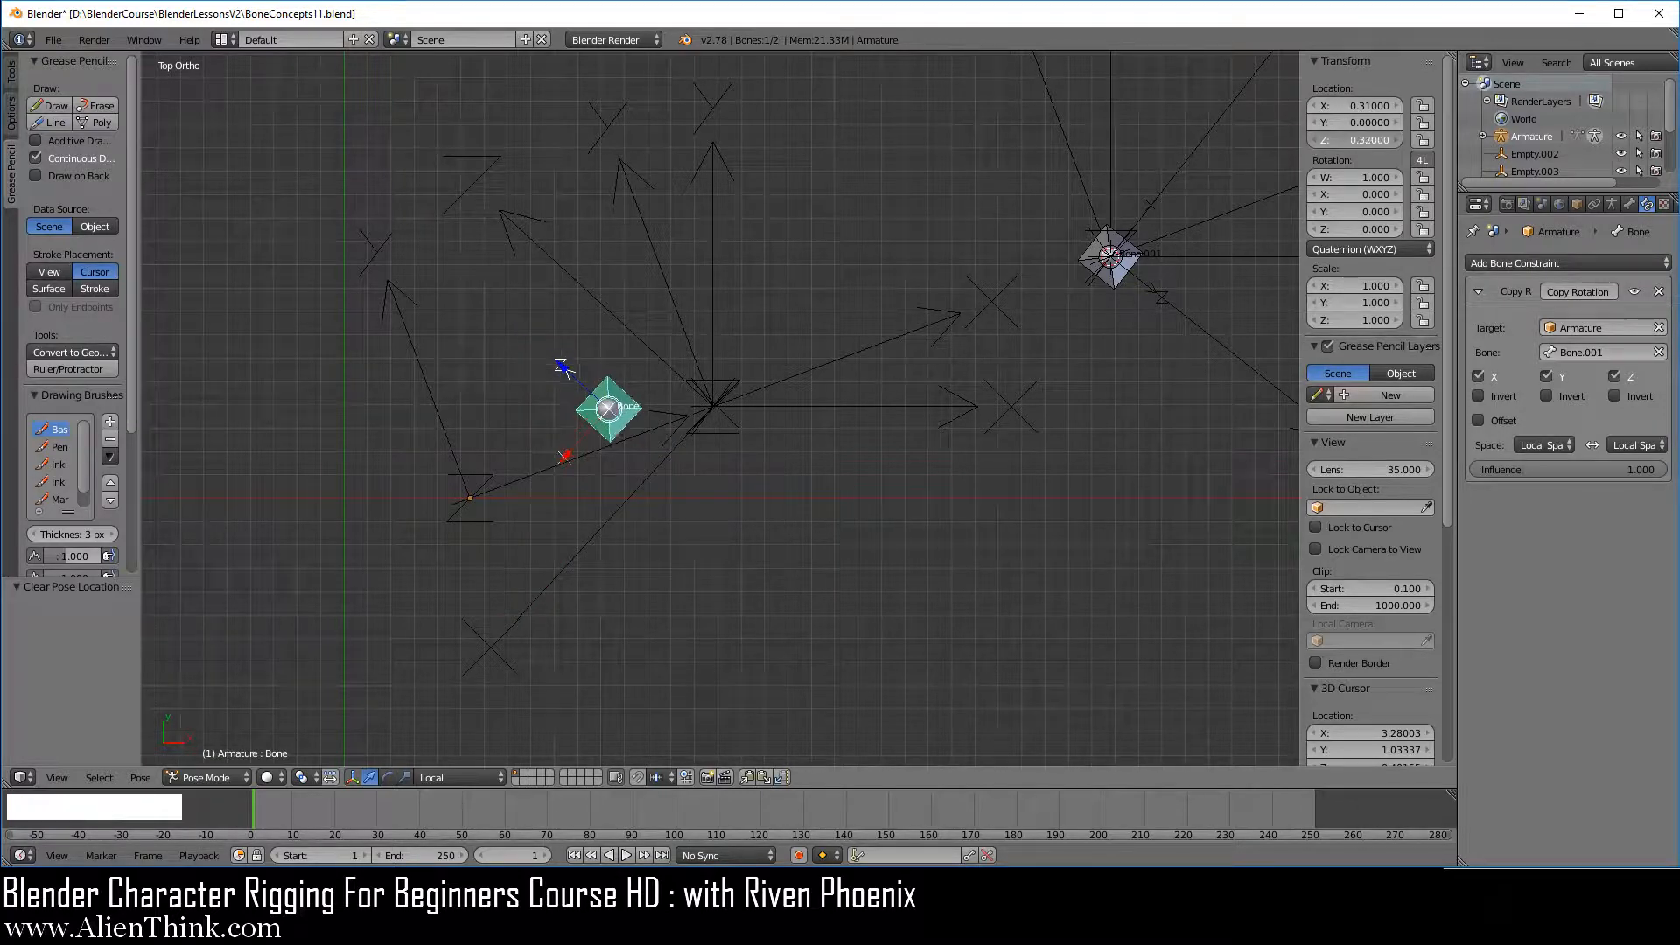
# Step: Clear the pose location of Bone and set the Copy Rotation owner space to Local With Parent
pyautogui.hotkey('alt', 'g')
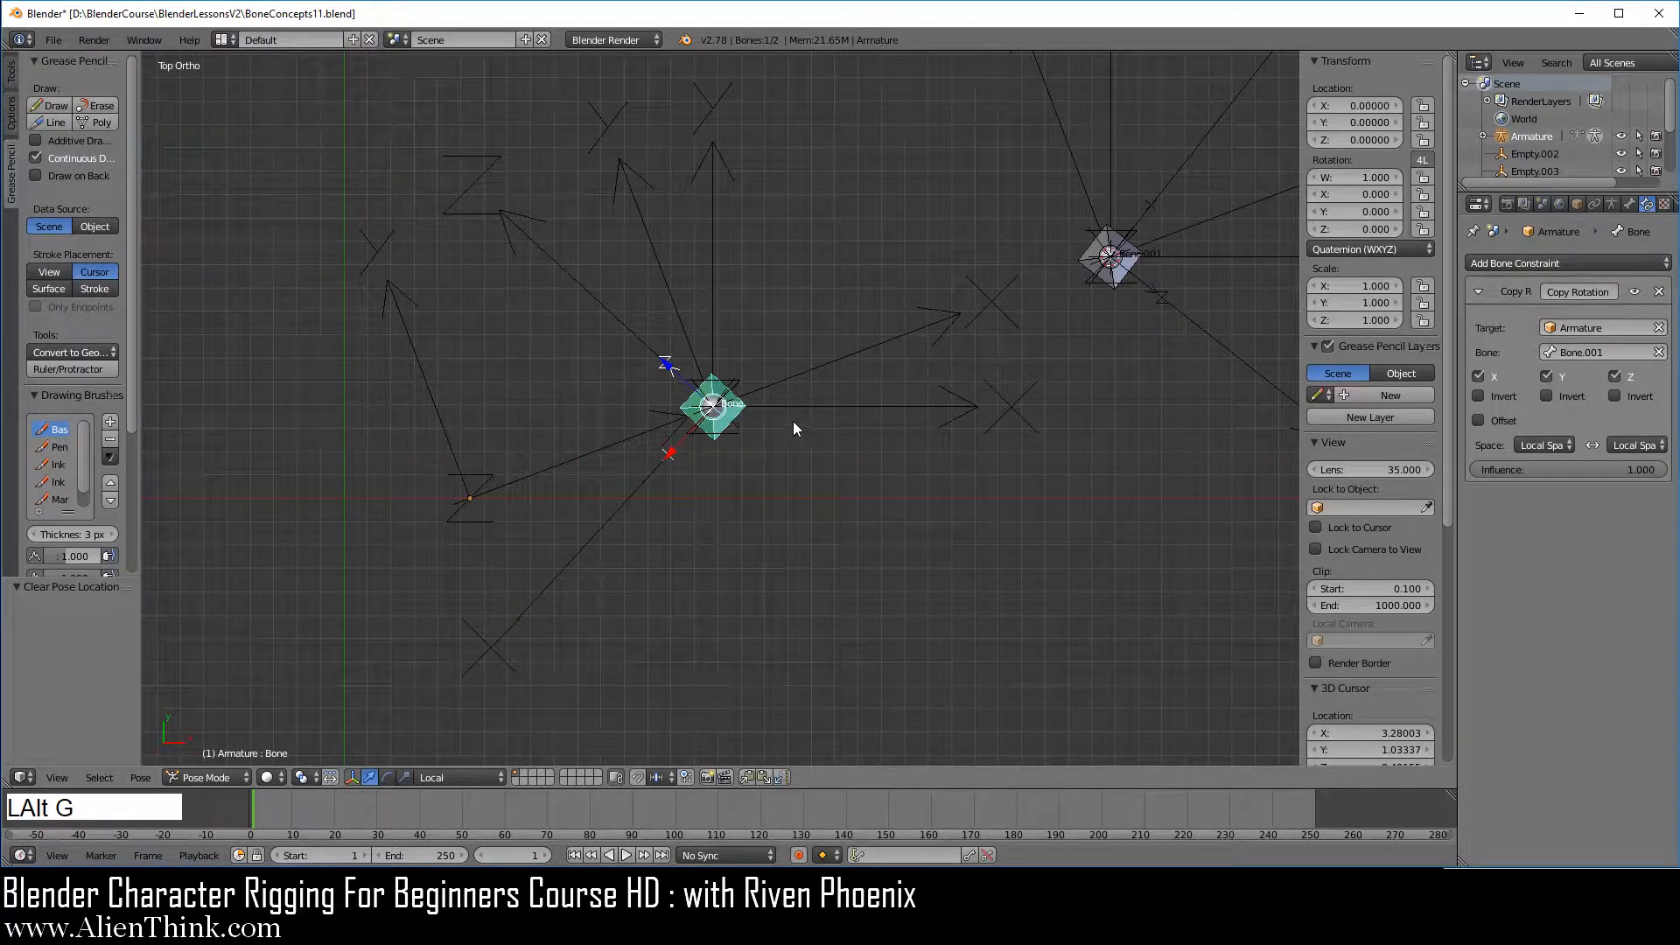
pyautogui.click(1636, 442)
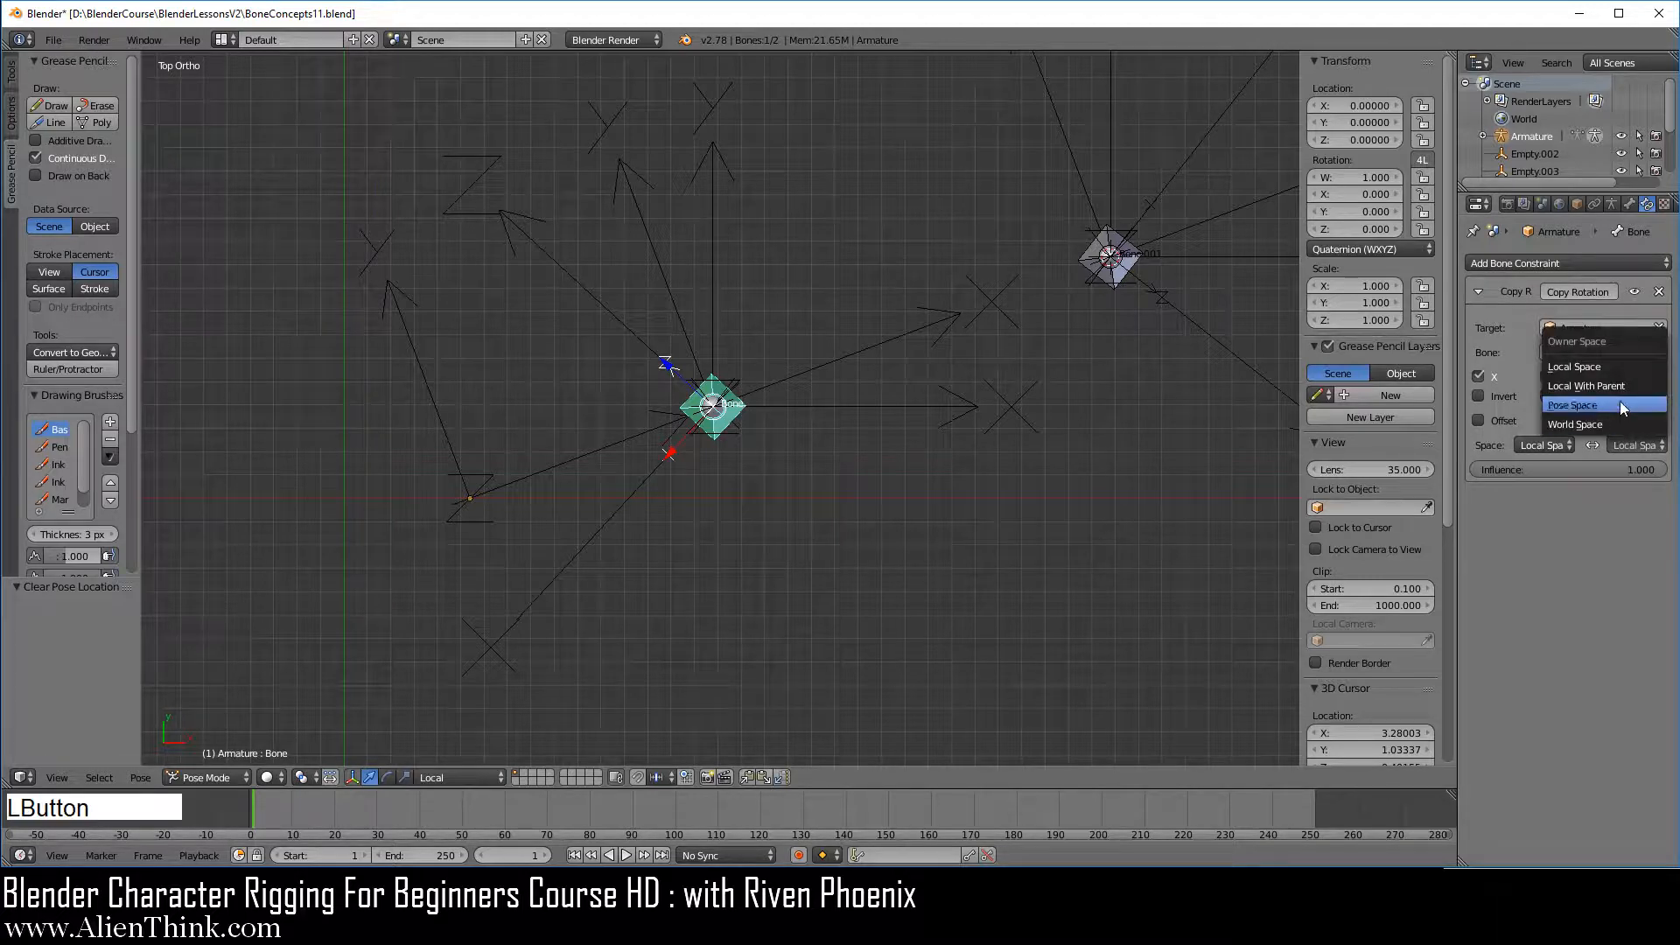
pyautogui.click(1622, 387)
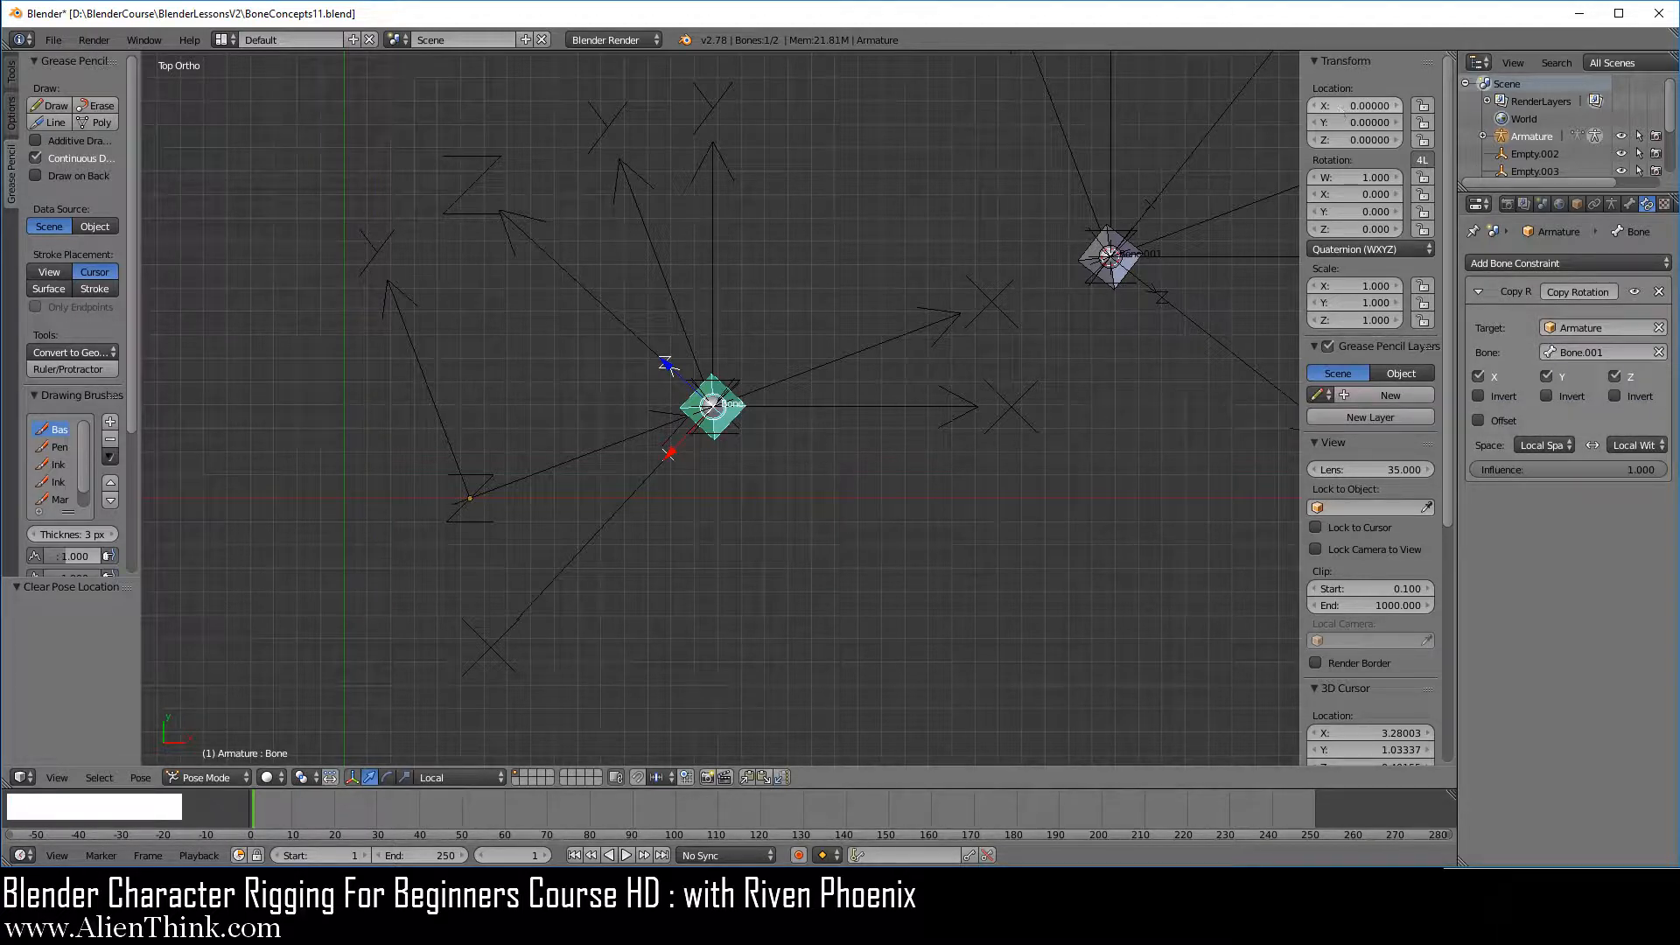
# Step: Test moving Bone to location X -0.21 and Y 0.24, and clear its pose location
pyautogui.moveTo(1342, 103)
pyautogui.mouseDown()
pyautogui.moveTo(1365, 103)
pyautogui.moveTo(1295, 103)
pyautogui.moveTo(1369, 123)
pyautogui.moveTo(1346, 122)
pyautogui.mouseUp()
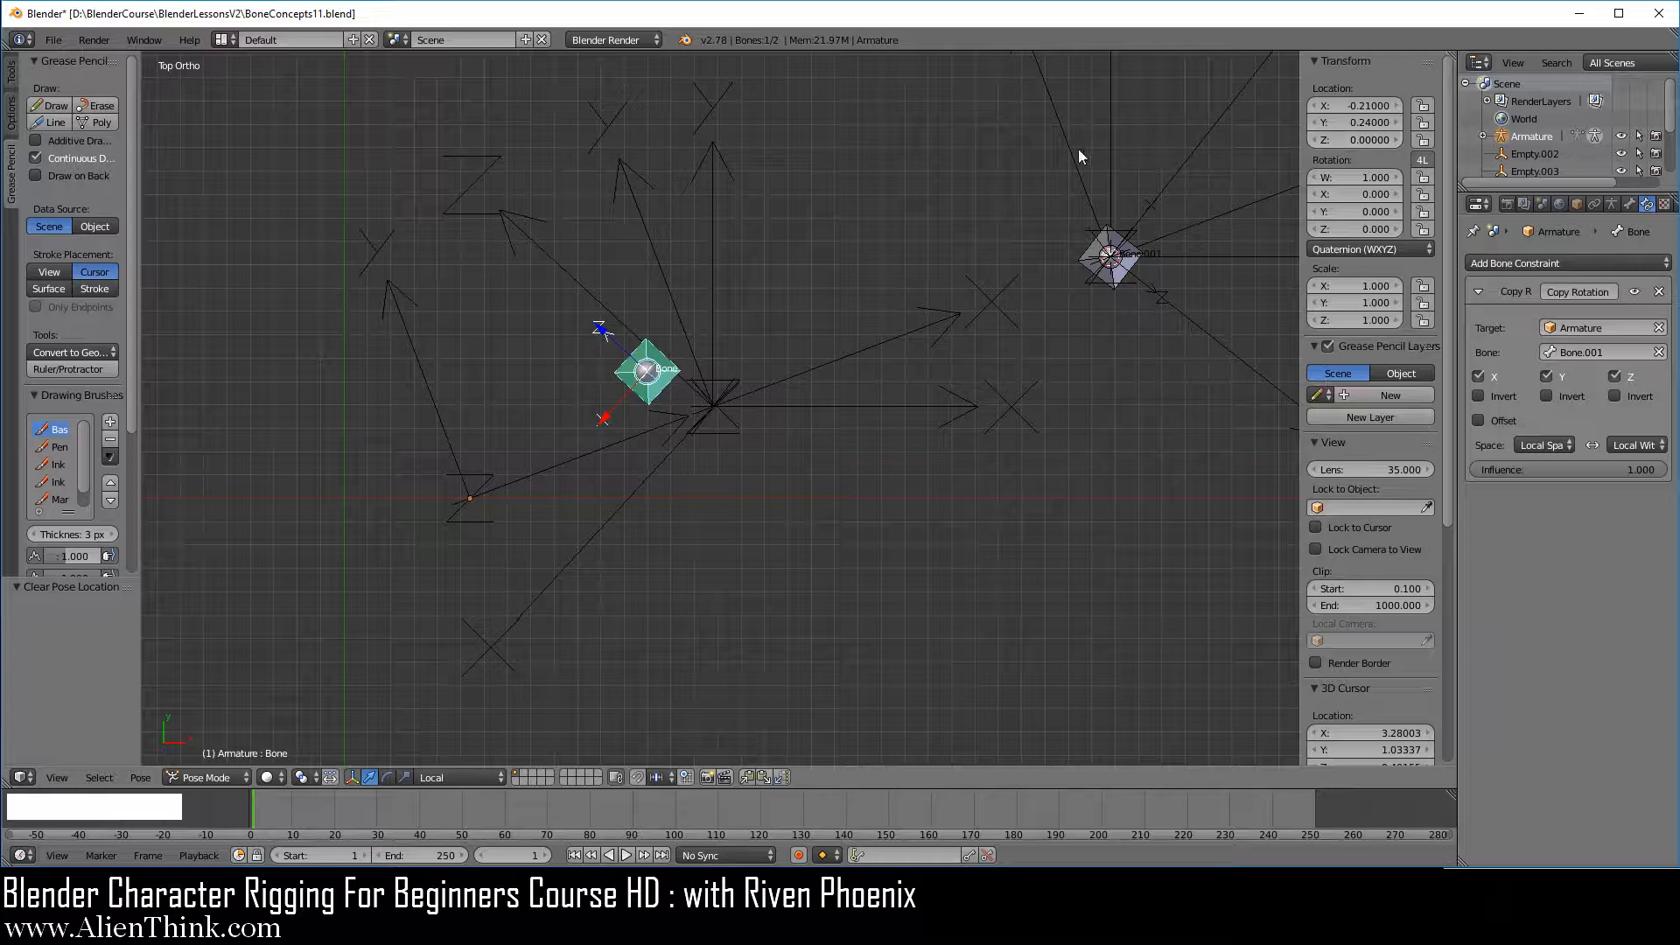
pyautogui.hotkey('alt', 'g')
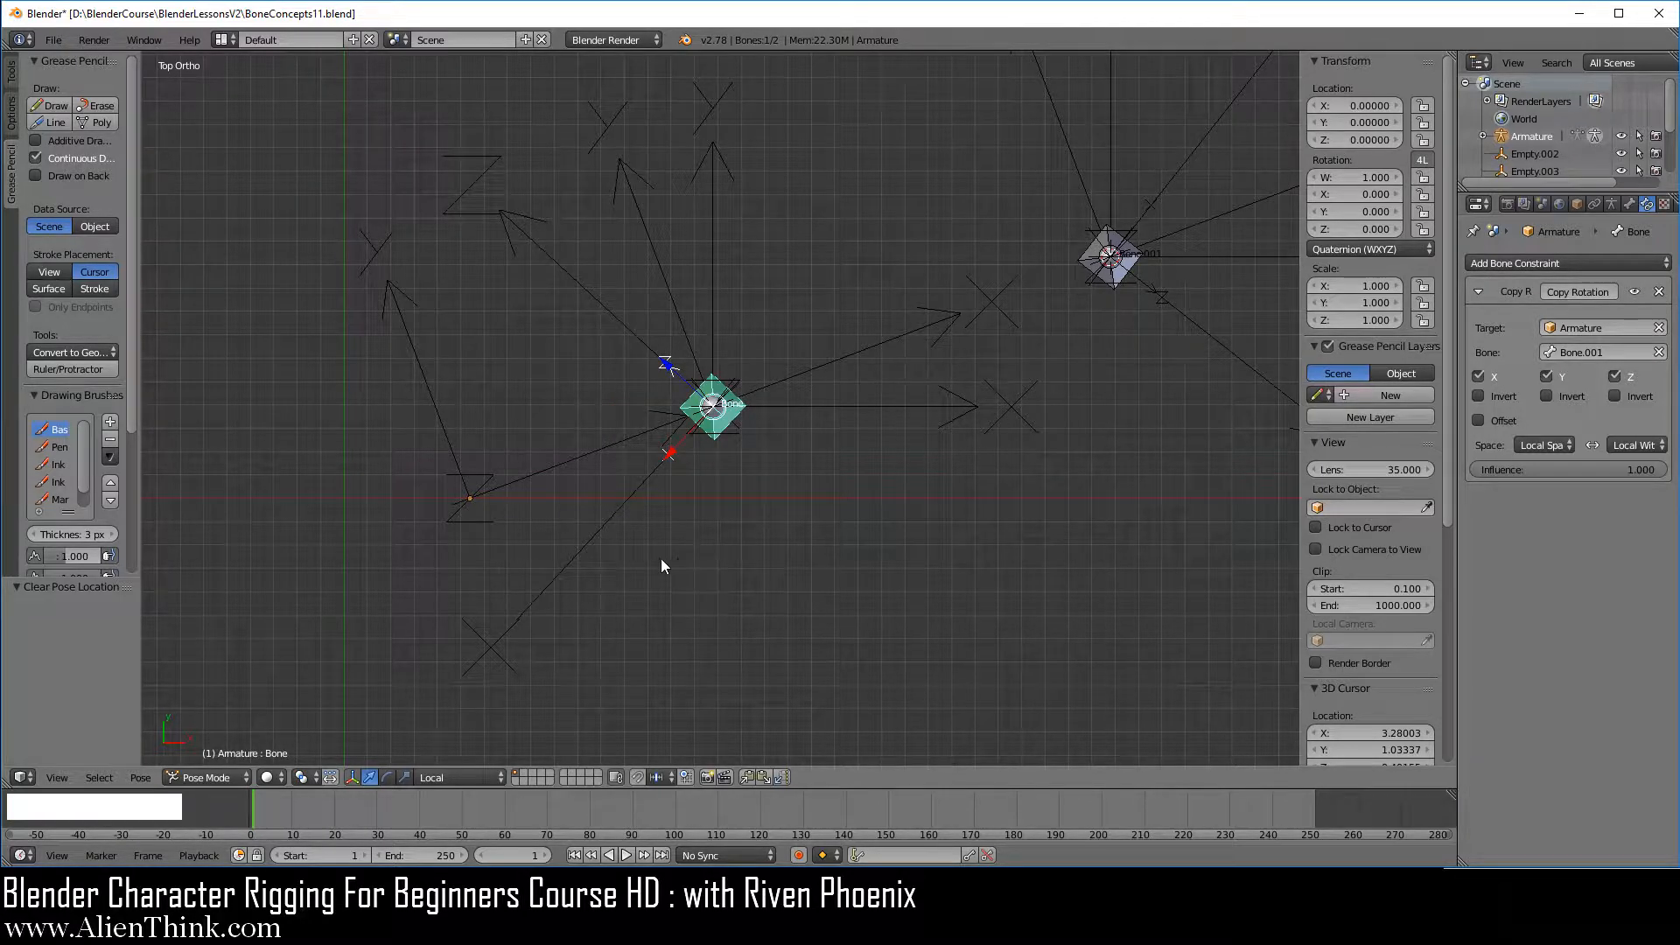
# Step: Select Bone.001, test rotating it about its local Y axis, and cancel the rotation
pyautogui.moveTo(661, 560); pyautogui.dragTo(700, 368, button='middle')
pyautogui.keyDown('shift'); pyautogui.moveTo(888, 443); pyautogui.dragTo(863, 492, button='middle'); pyautogui.keyUp('shift')
pyautogui.moveTo(978, 485); pyautogui.dragTo(973, 497, button='middle')
pyautogui.keyDown('shift'); pyautogui.moveTo(905, 416); pyautogui.dragTo(922, 427, button='middle'); pyautogui.keyUp('shift')
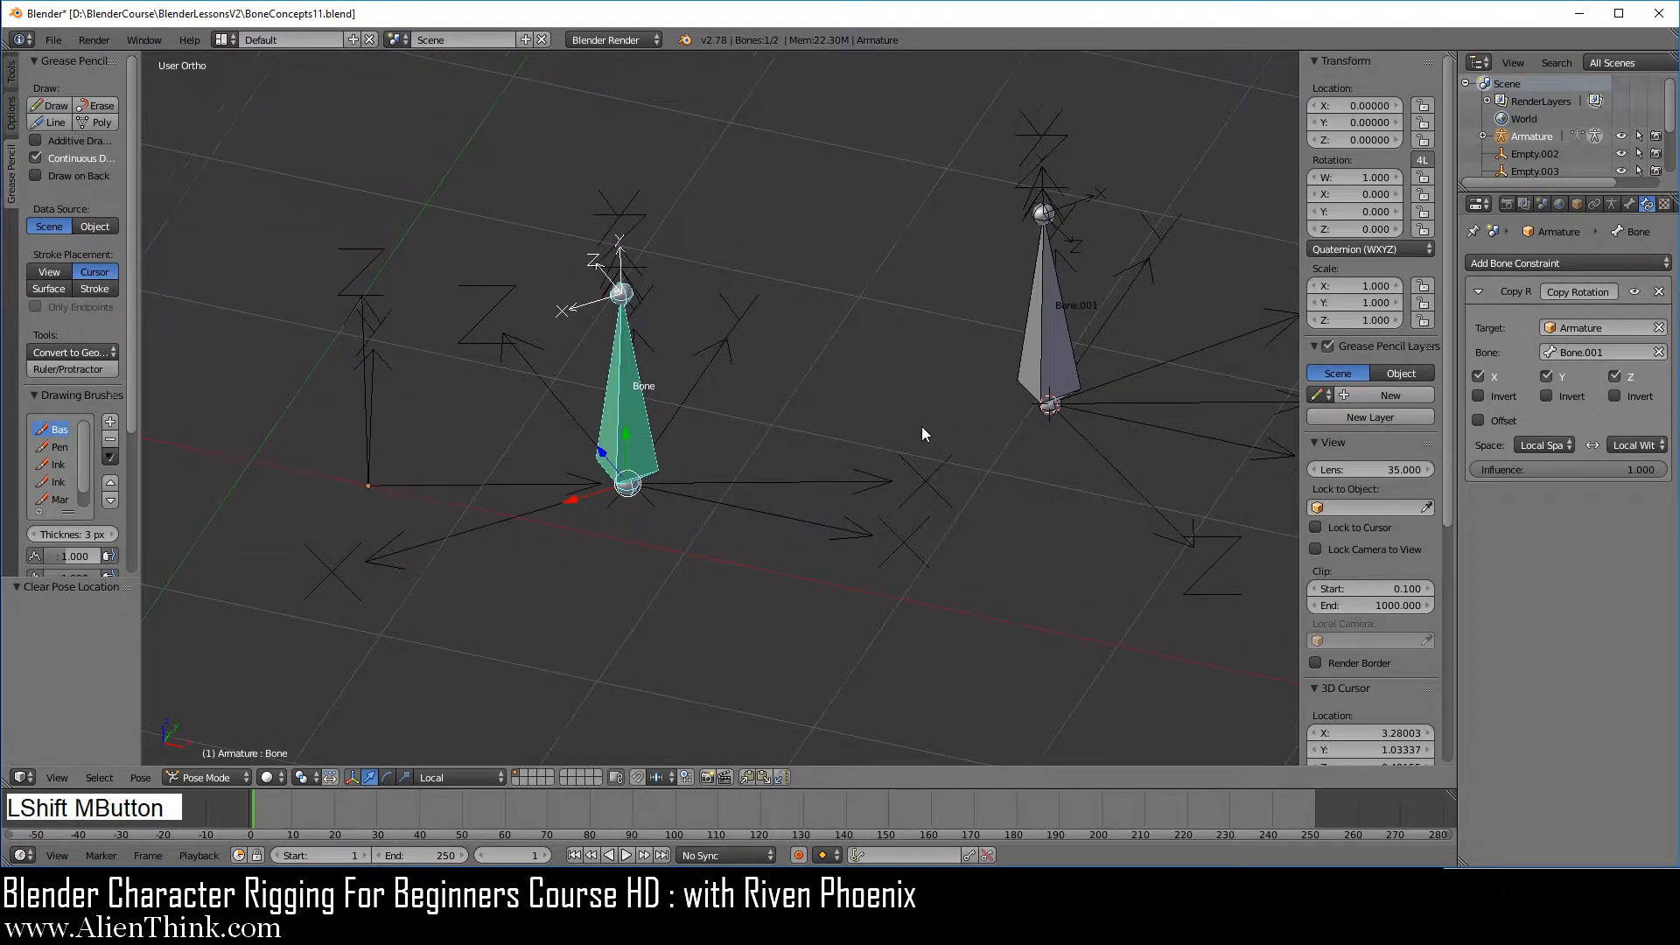
pyautogui.rightClick(1050, 315)
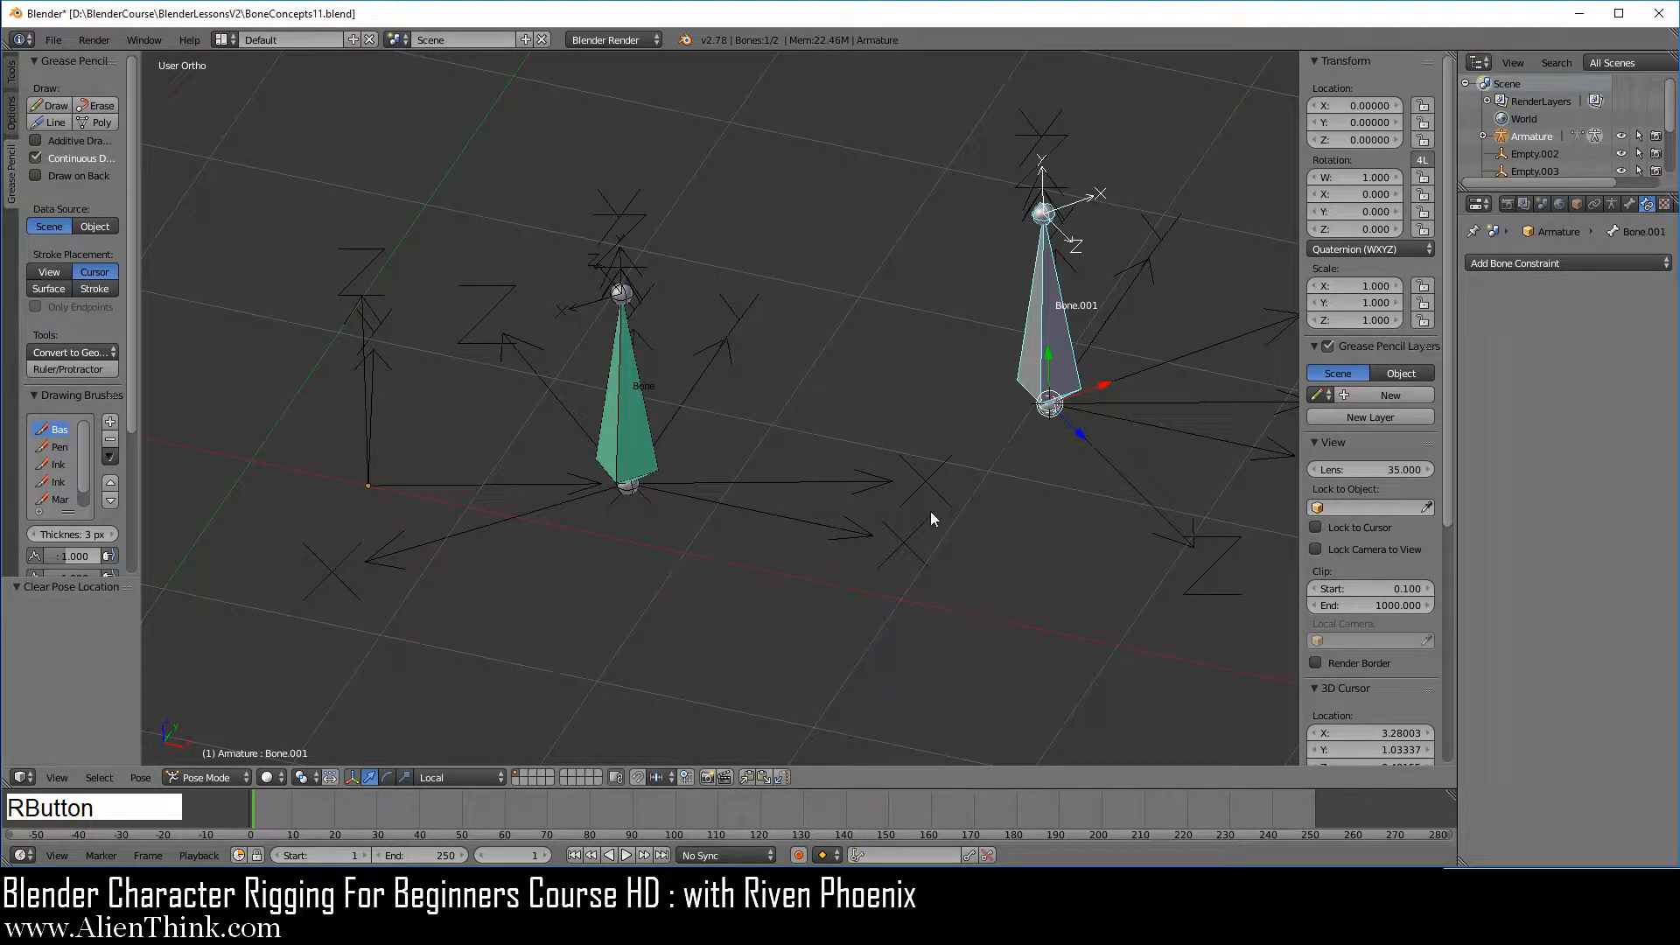
pyautogui.click(462, 777)
pyautogui.press('r')
pyautogui.press('y')
pyautogui.press('y')
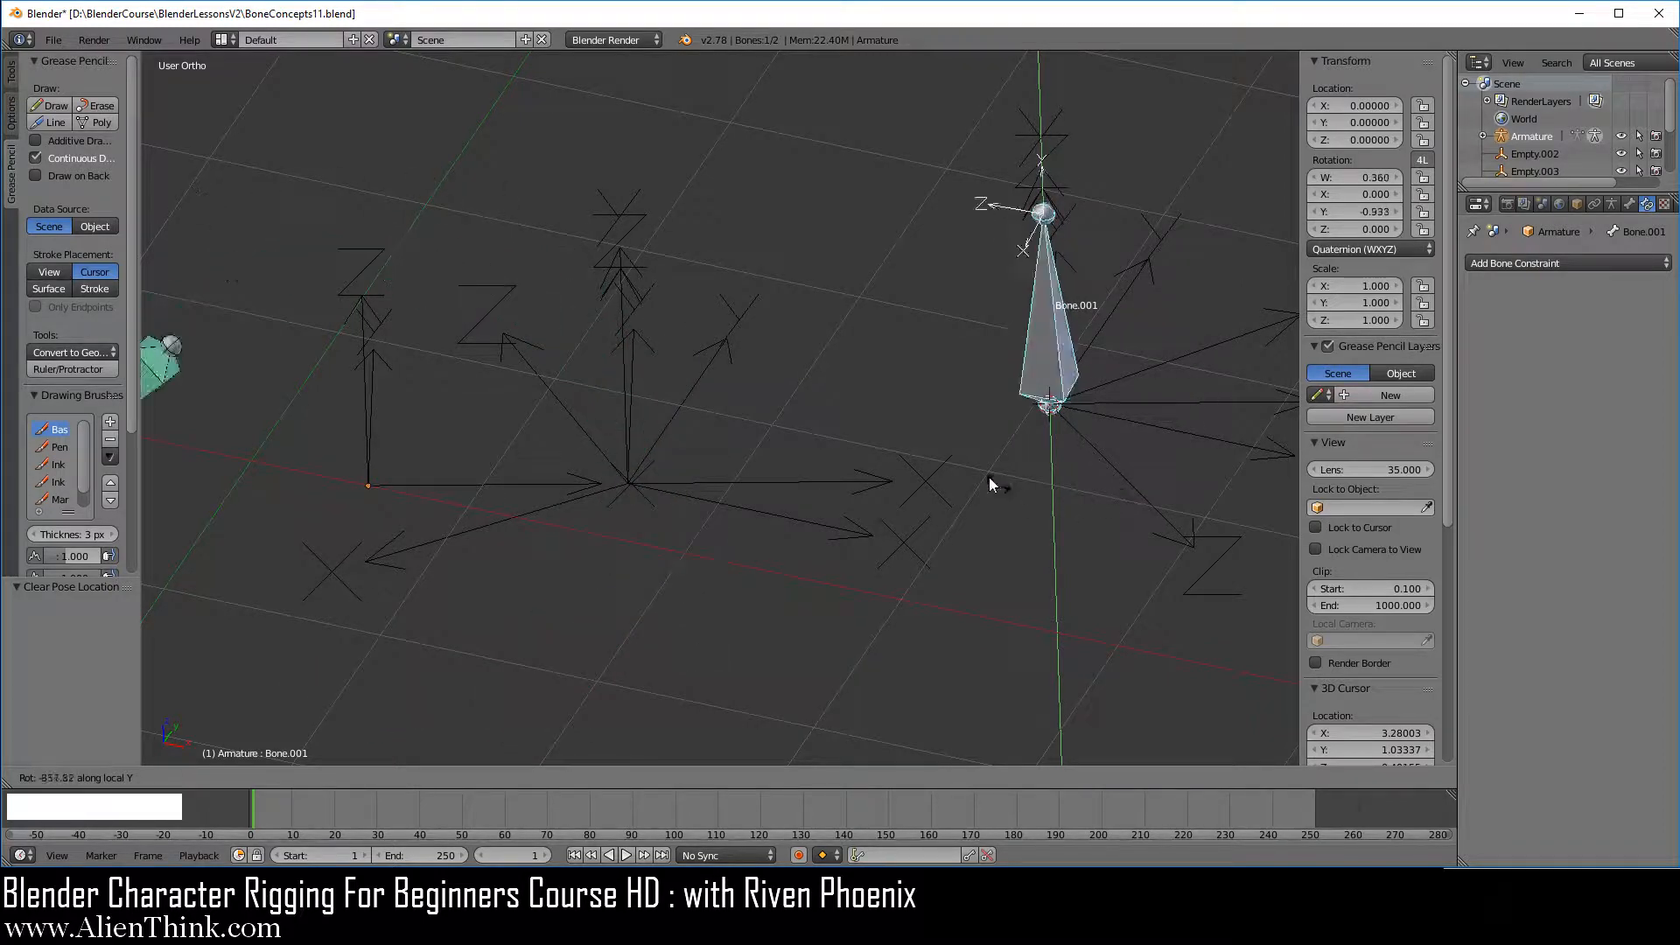
pyautogui.rightClick(1191, 376)
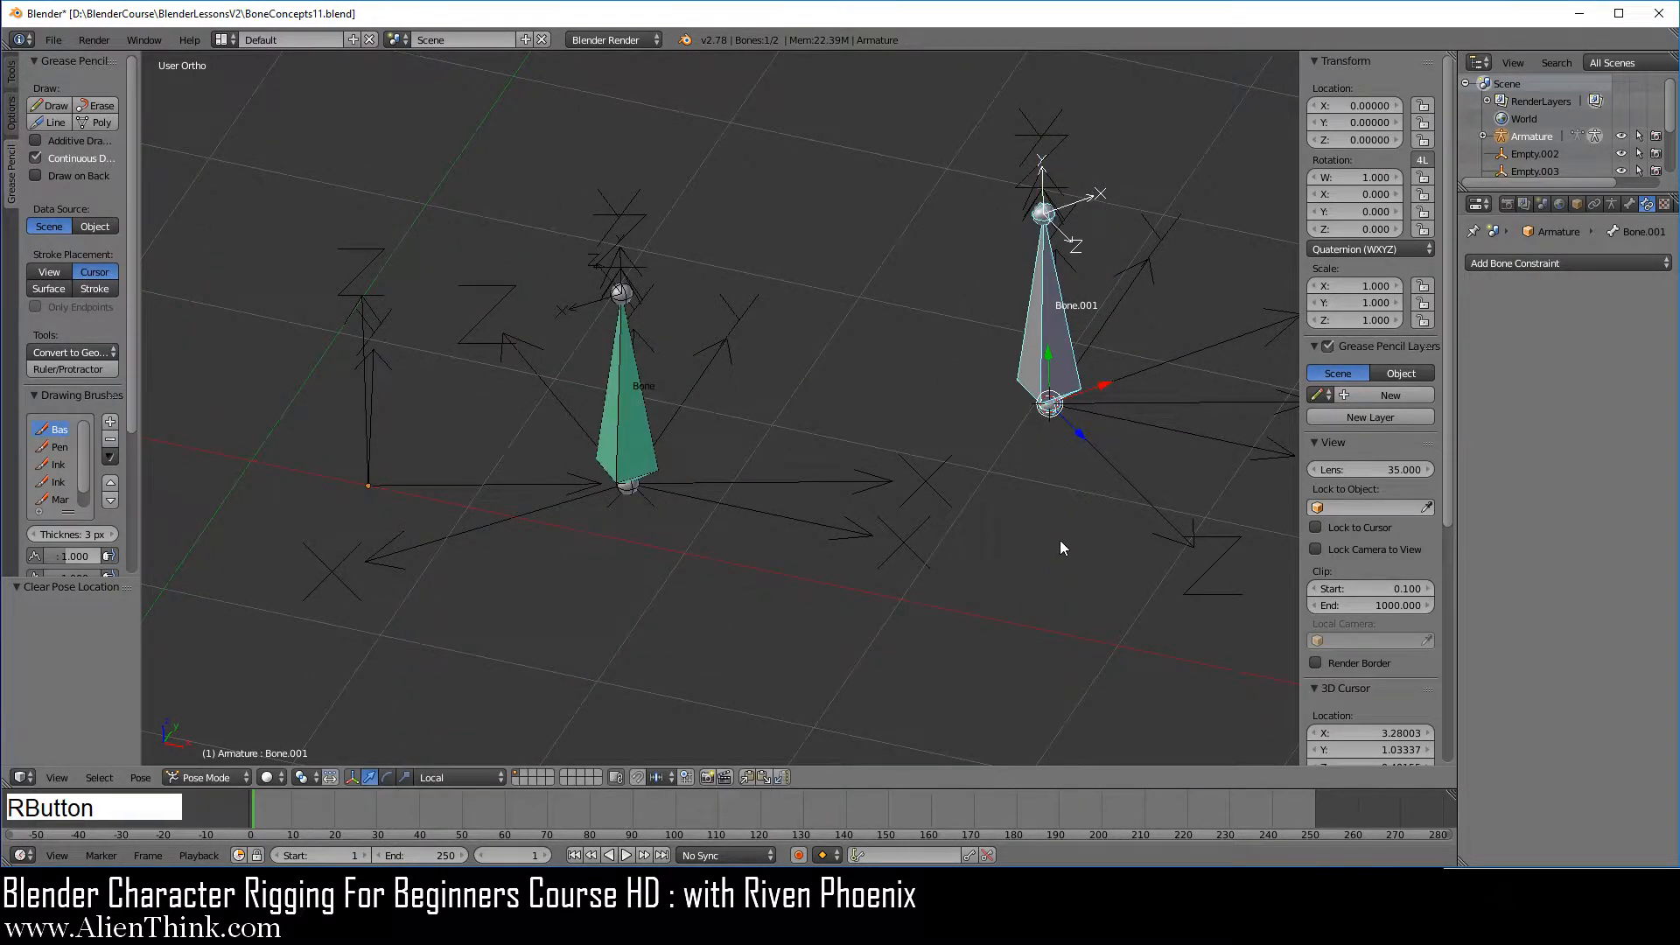
# Step: Test rotating Bone.001 about the Y axis and about its local Z axis, cancelling each rotation
pyautogui.moveTo(1061, 547); pyautogui.dragTo(1012, 544, button='middle')
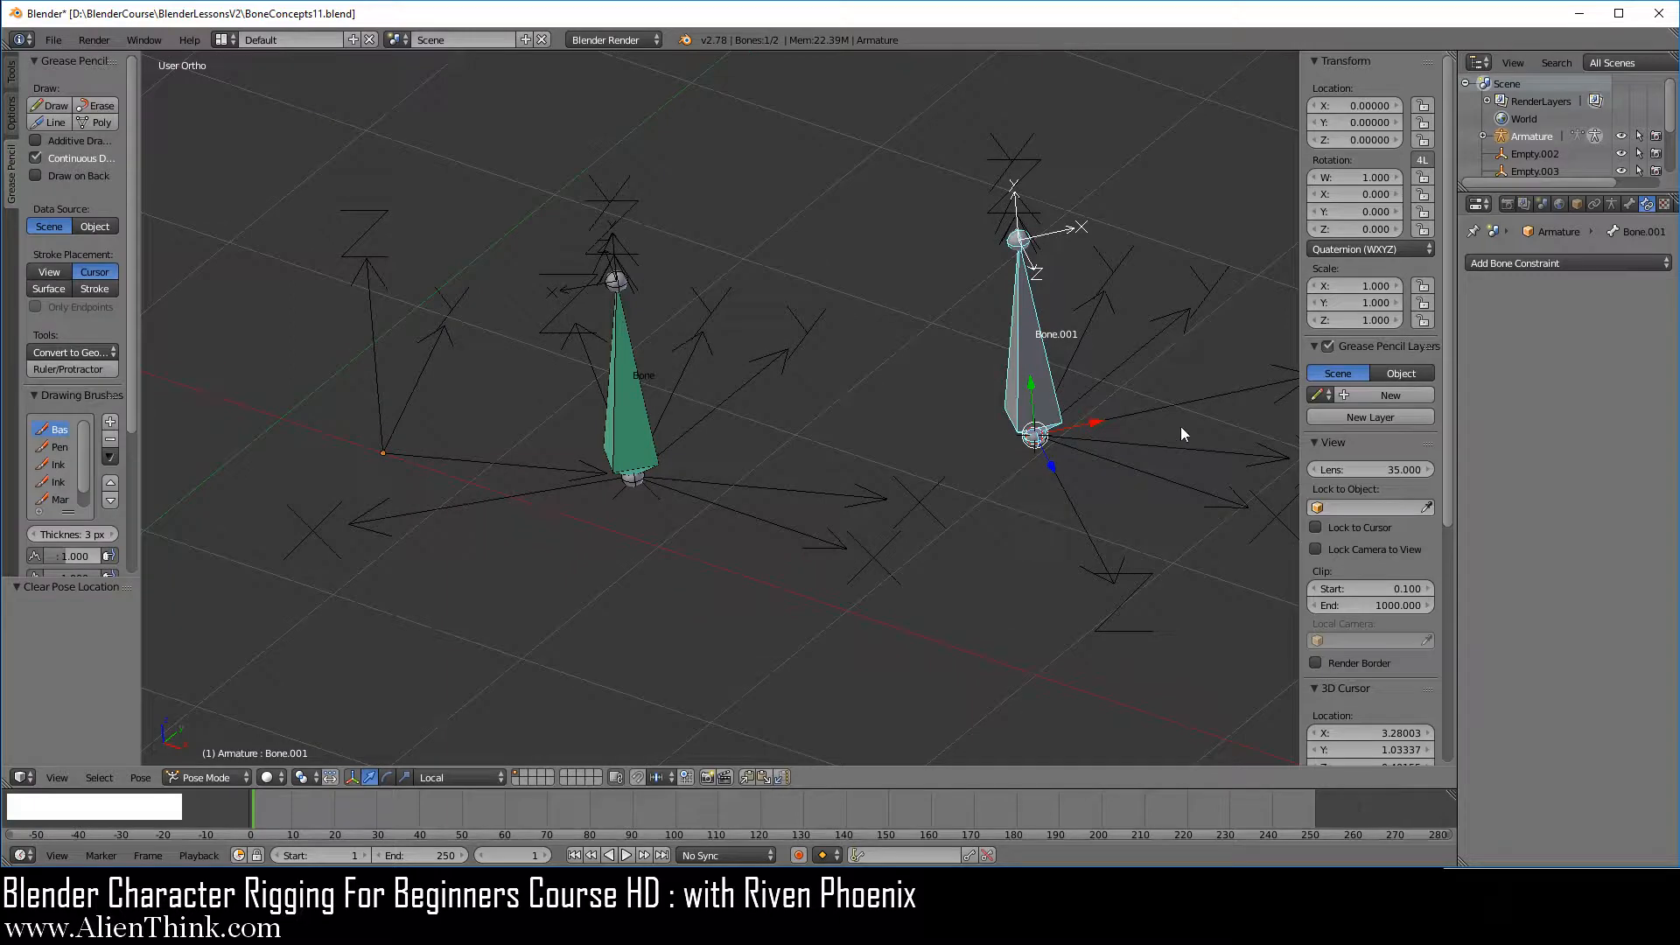
pyautogui.press('r')
pyautogui.press('y')
pyautogui.rightClick(1150, 476)
pyautogui.press('r')
pyautogui.press('z')
pyautogui.press('z')
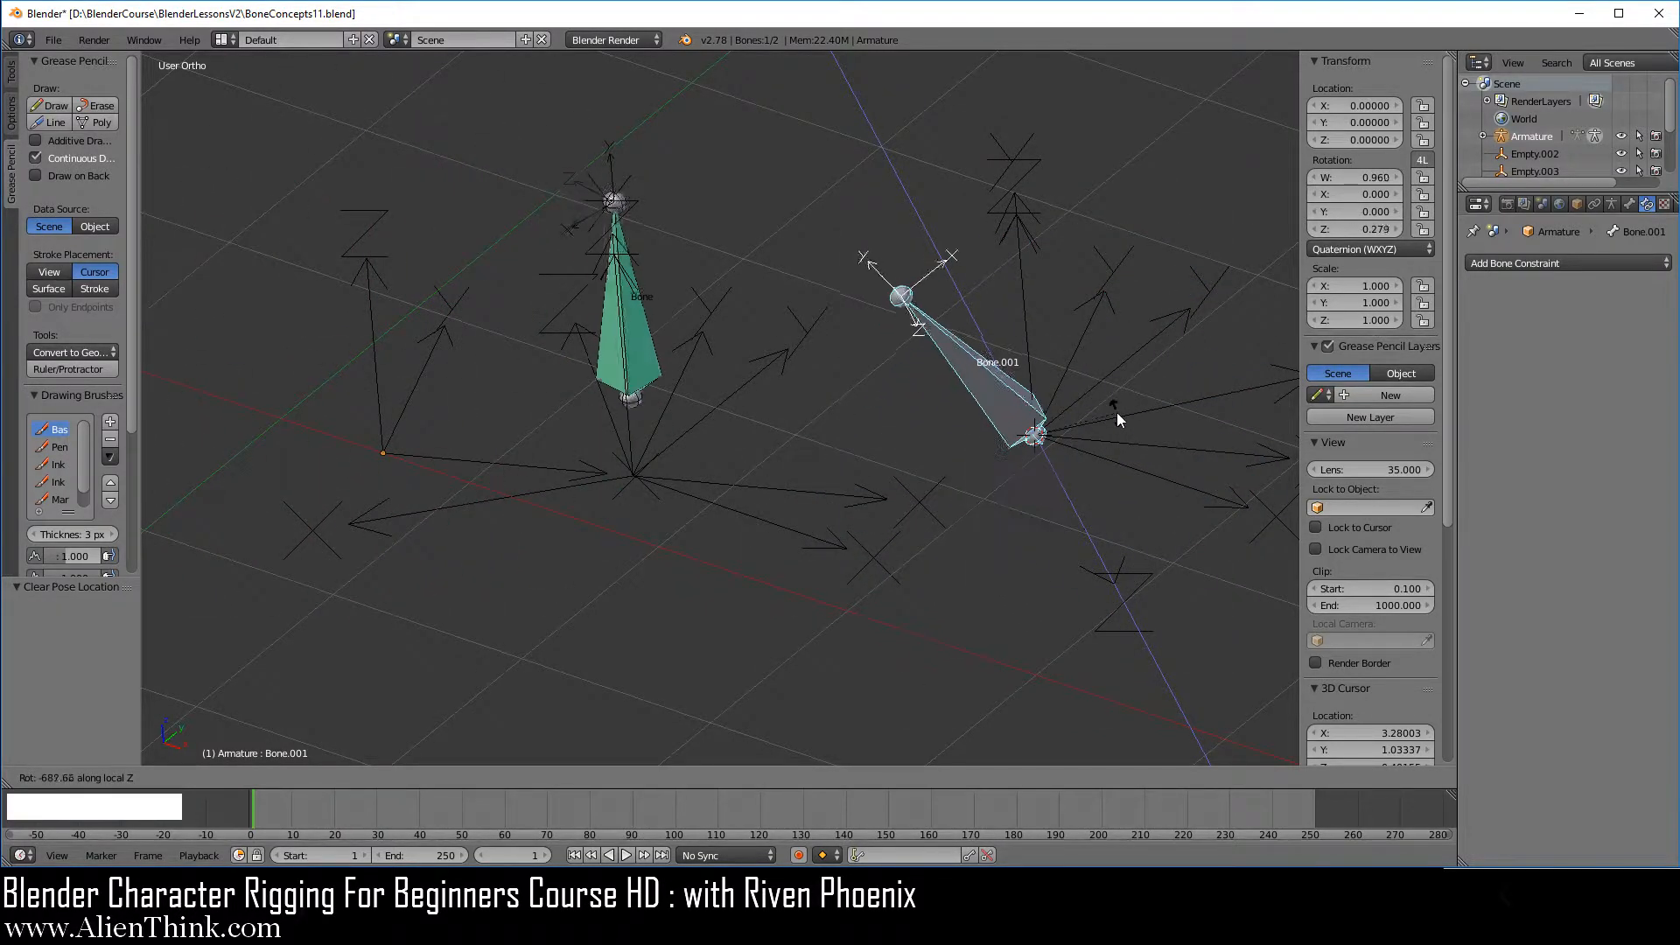
pyautogui.rightClick(1117, 413)
# Step: Test rotating Bone.001 about its local X axis and cancel the rotation
pyautogui.press('r')
pyautogui.press('x')
pyautogui.press('x')
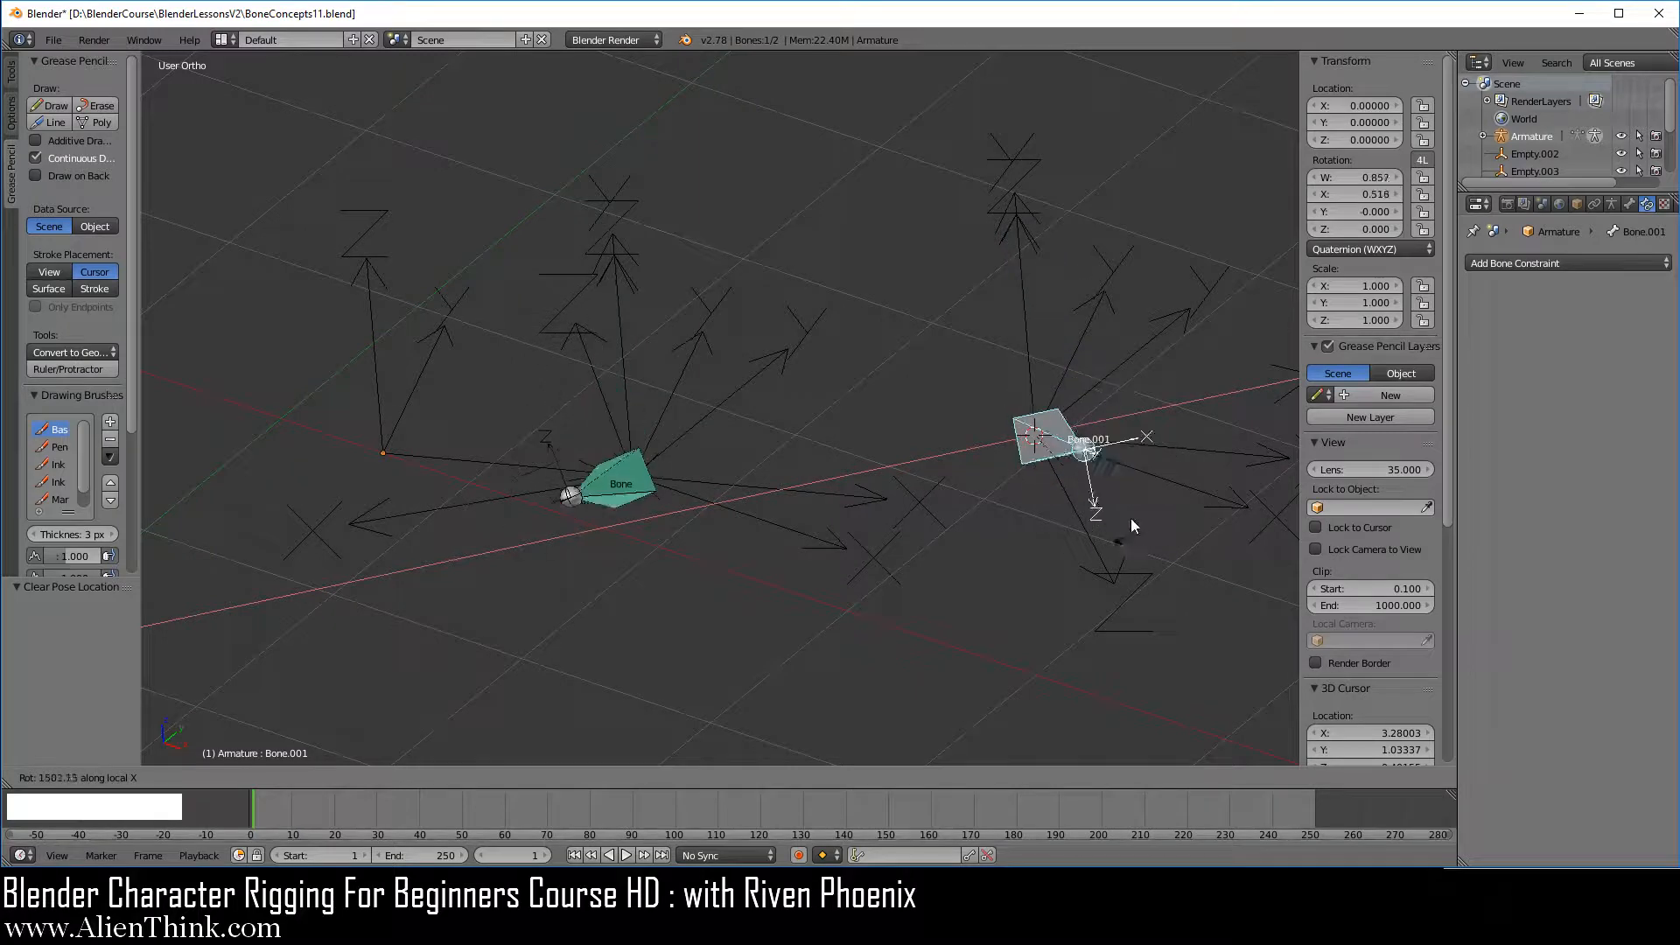
pyautogui.rightClick(1127, 465)
# Step: With Bone selected, snap the 3D cursor to the armature's origin in Object Mode and return to Pose Mode
pyautogui.keyDown('shift'); pyautogui.moveTo(753, 446); pyautogui.dragTo(922, 450, button='middle'); pyautogui.keyUp('shift')
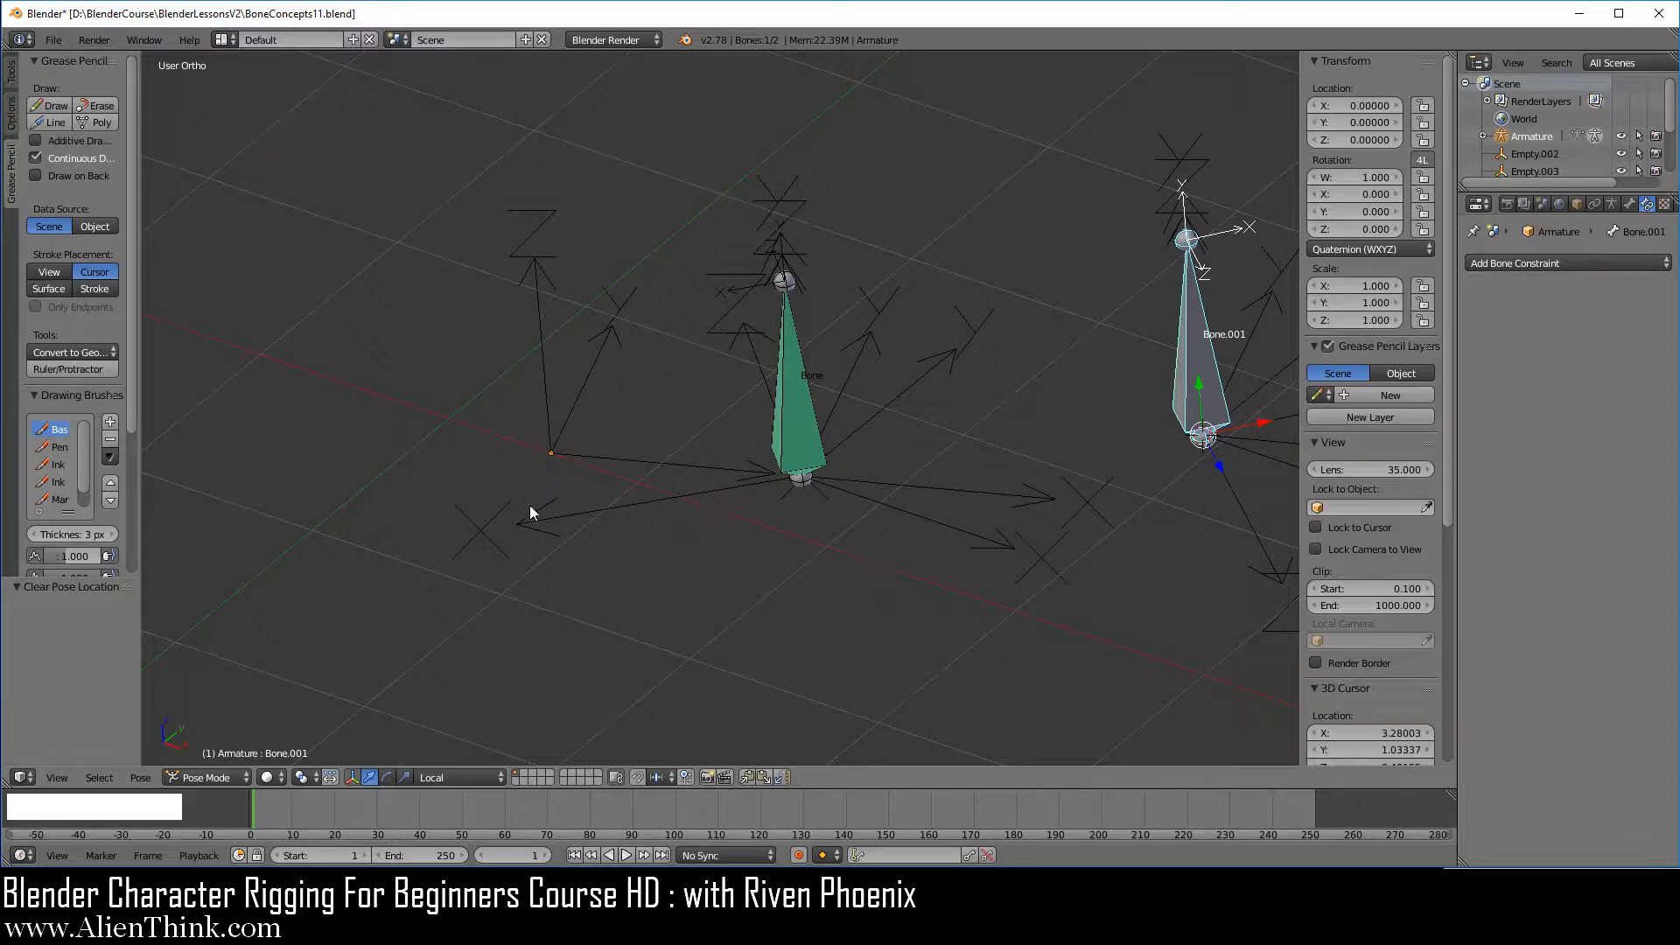
pyautogui.rightClick(805, 420)
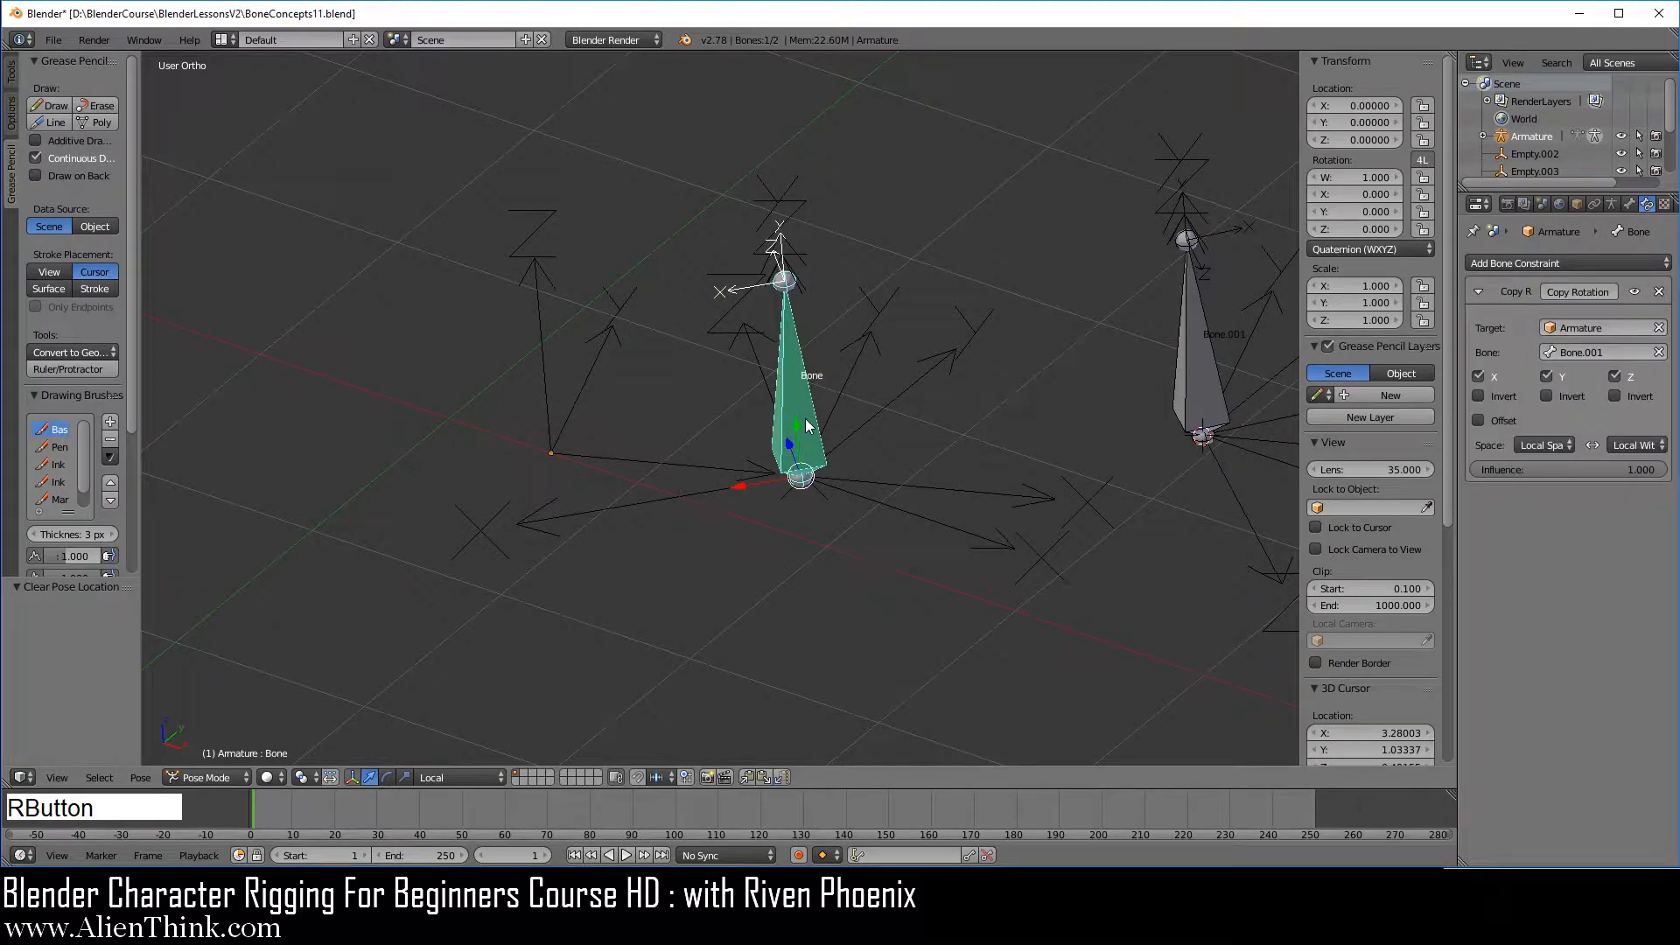
pyautogui.click(213, 770)
pyautogui.click(268, 753)
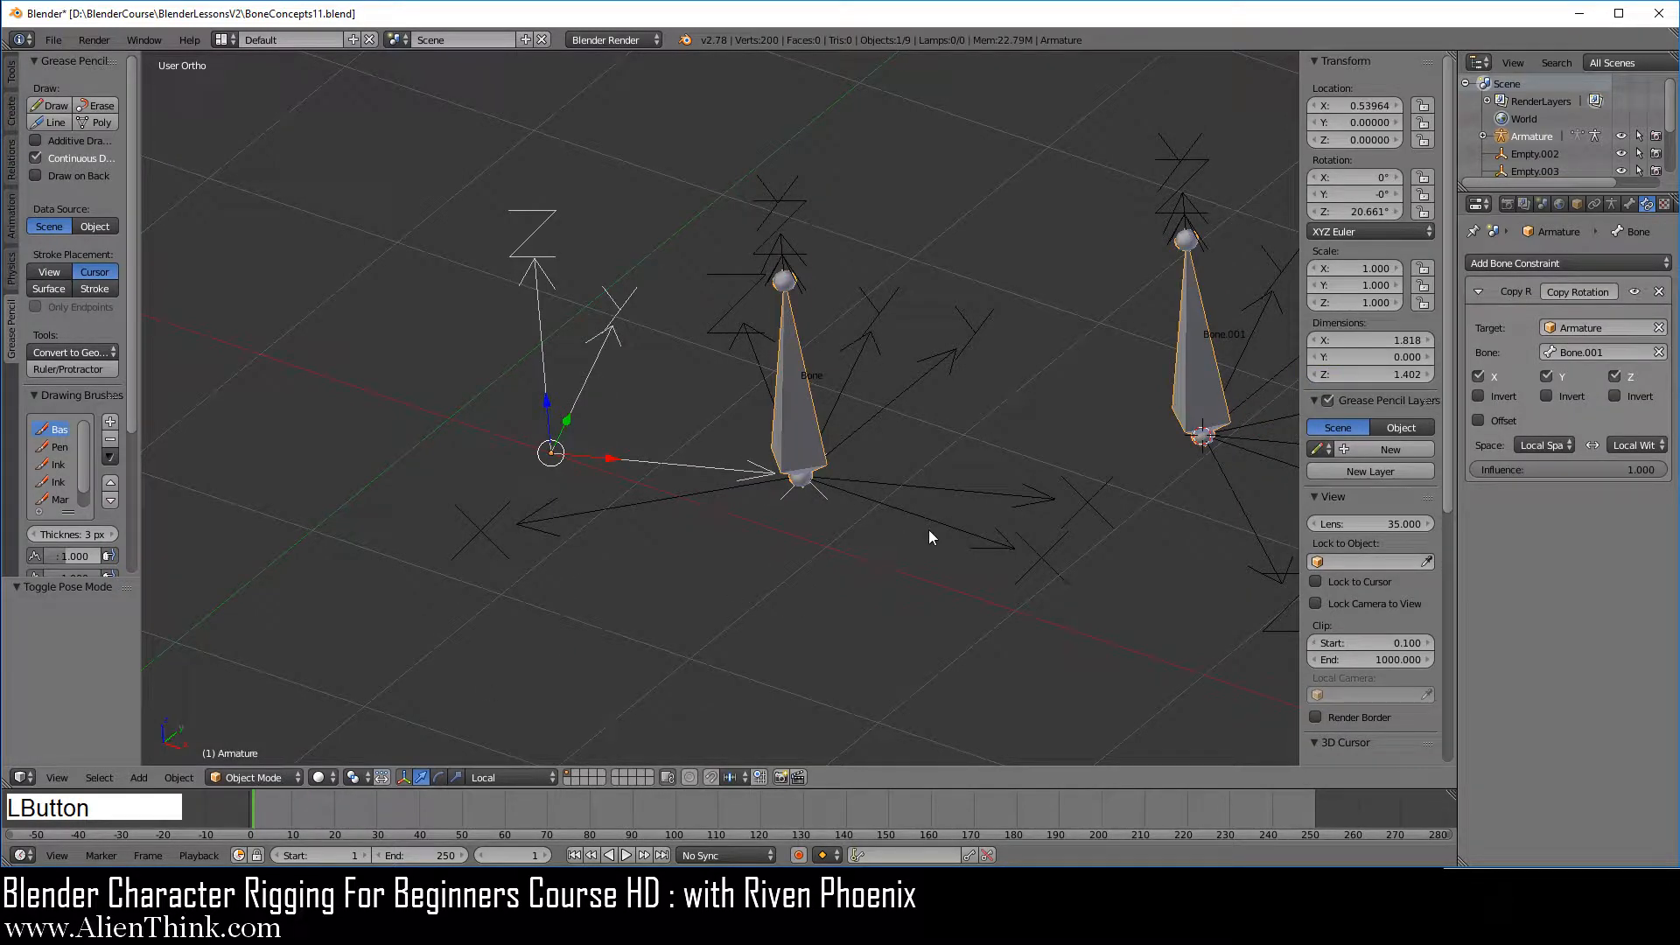
pyautogui.hotkey('shift', 's')
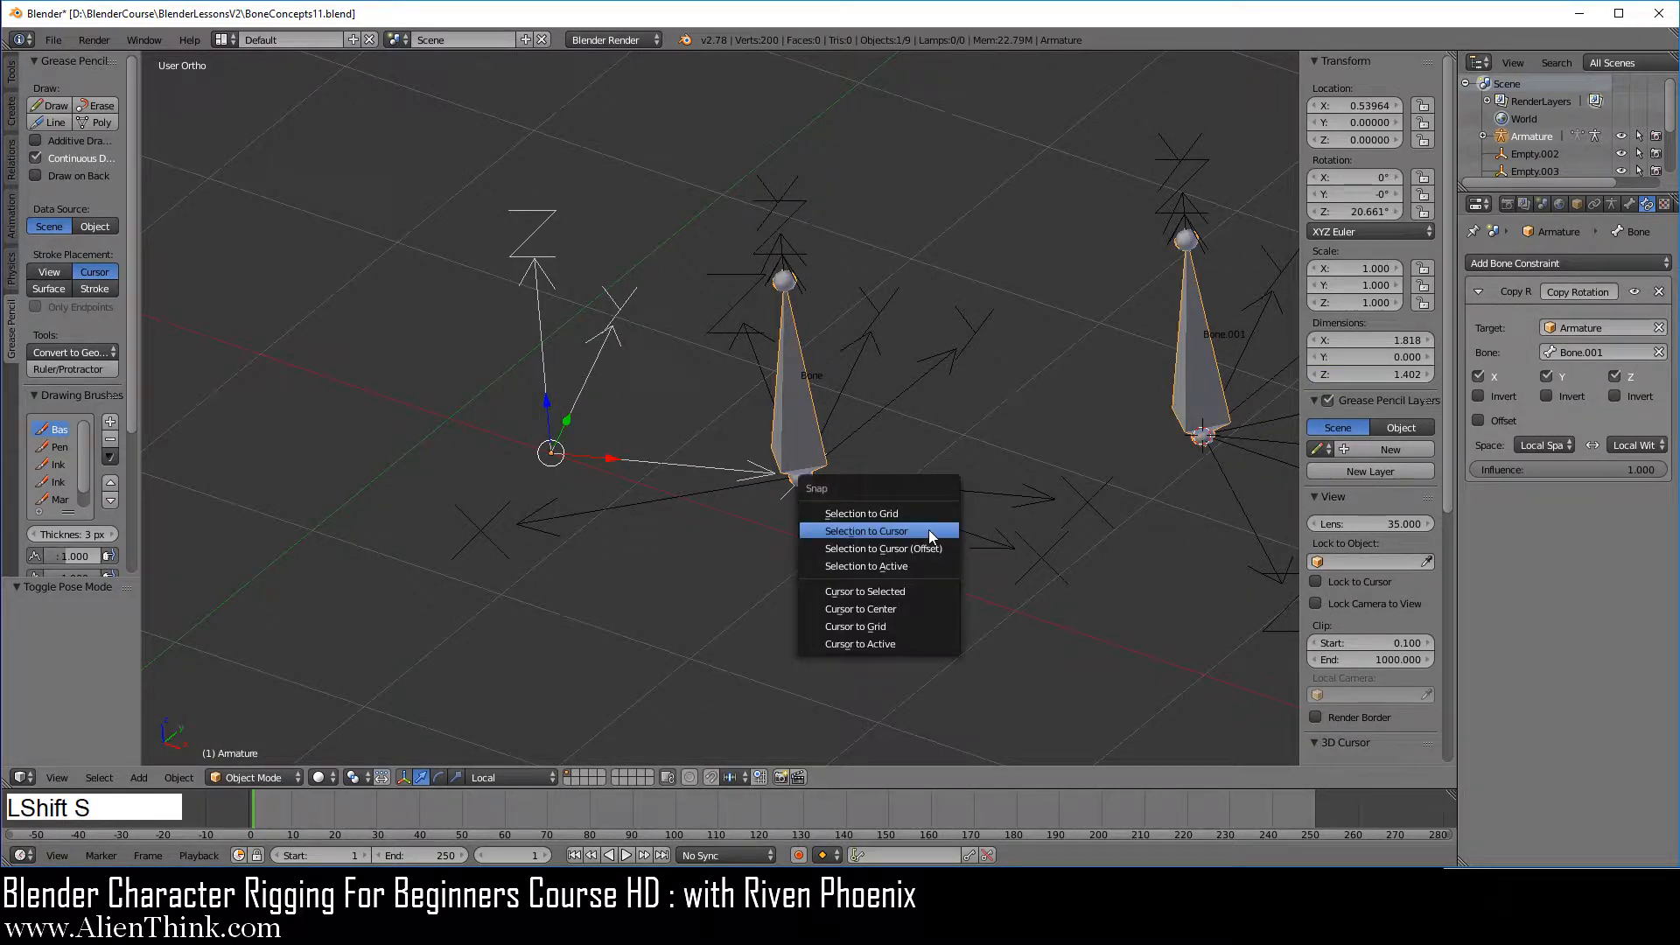
pyautogui.click(914, 590)
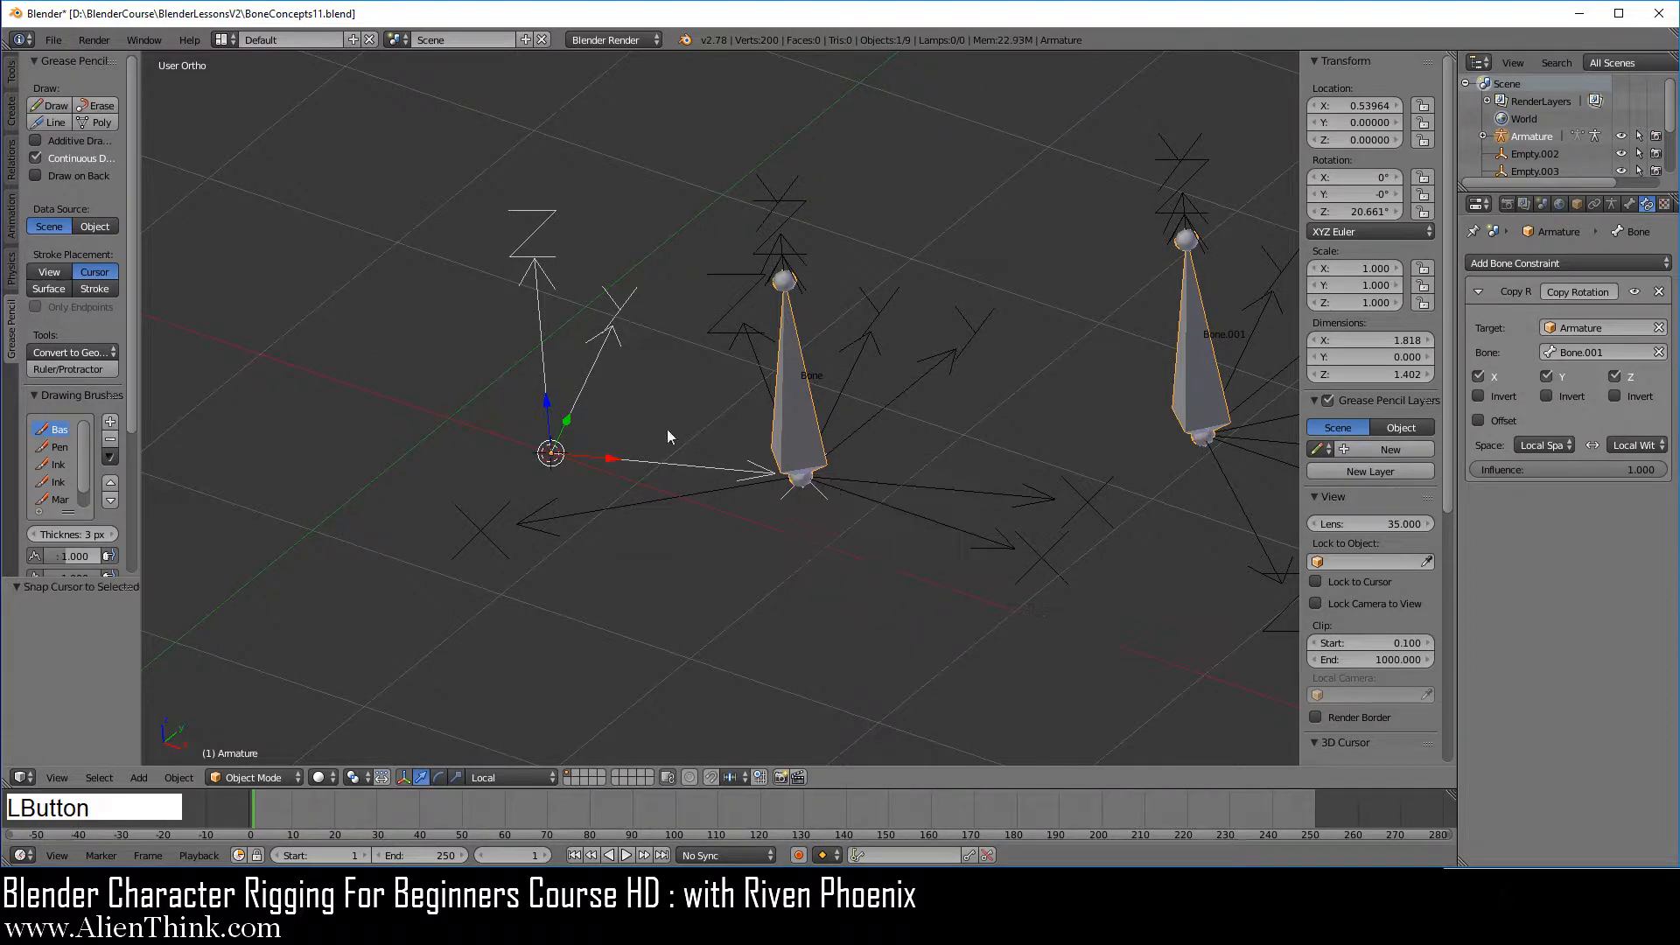
pyautogui.click(262, 775)
pyautogui.click(254, 719)
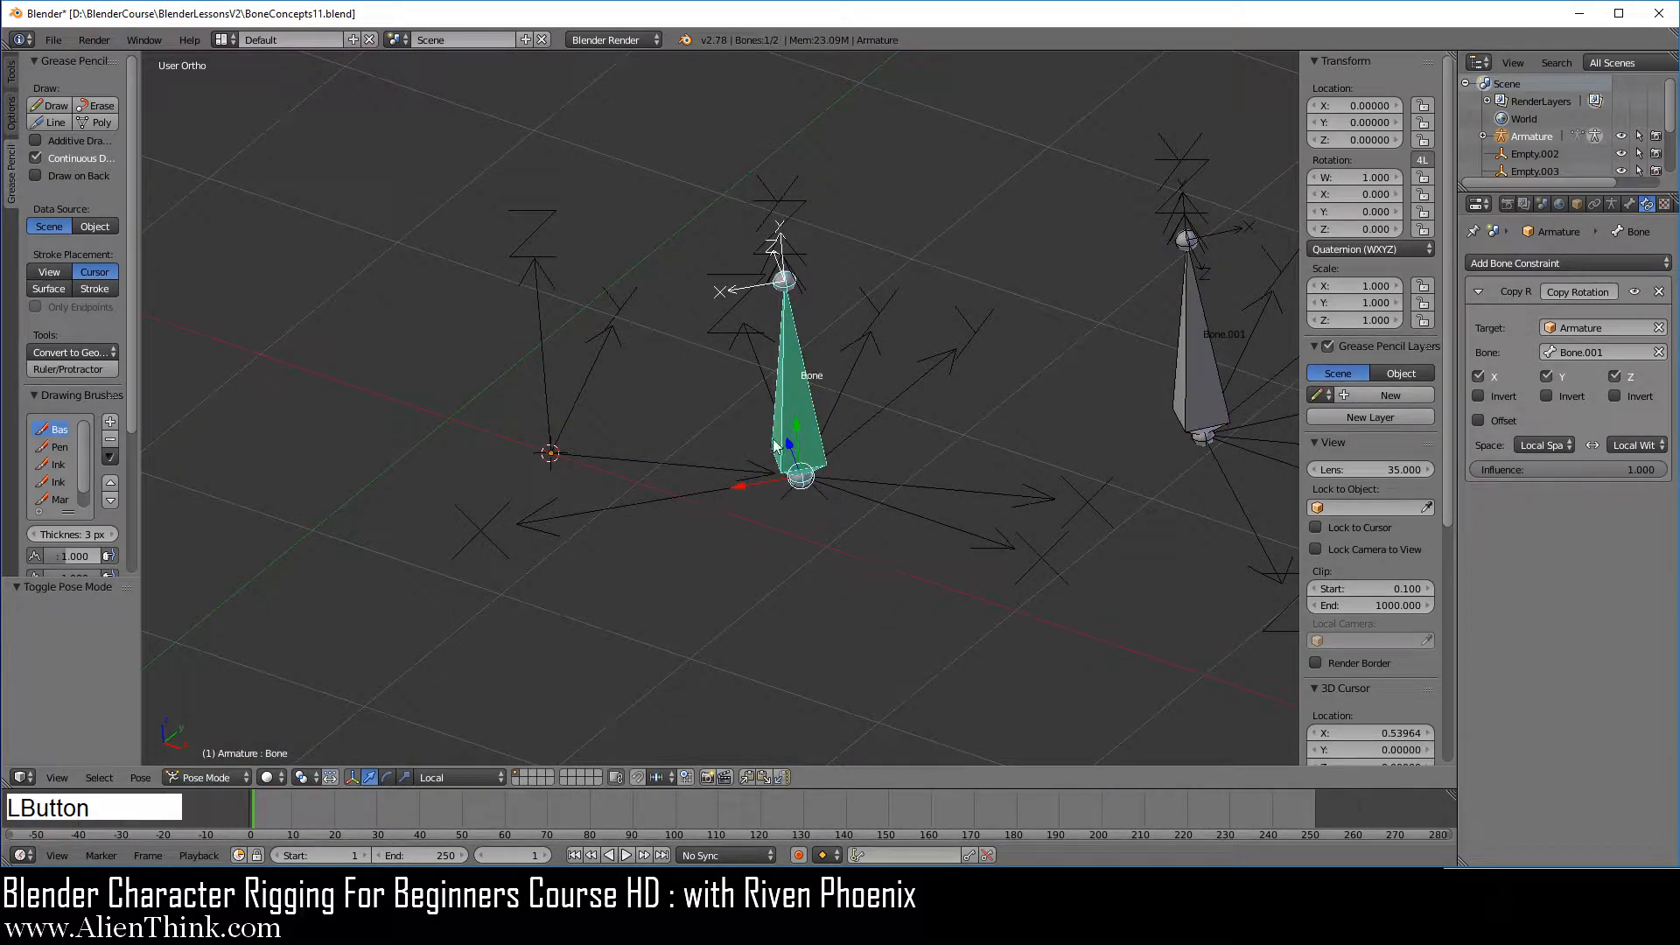
# Step: In Object Mode, duplicate the tilted axis empty Empty.002 at the first bone and place the copy near the 3D cursor
pyautogui.press('KP_7')
pyautogui.keyDown('shift'); pyautogui.moveTo(796, 491); pyautogui.dragTo(926, 578, button='middle'); pyautogui.keyUp('shift')
pyautogui.scroll(2, 894, 539)
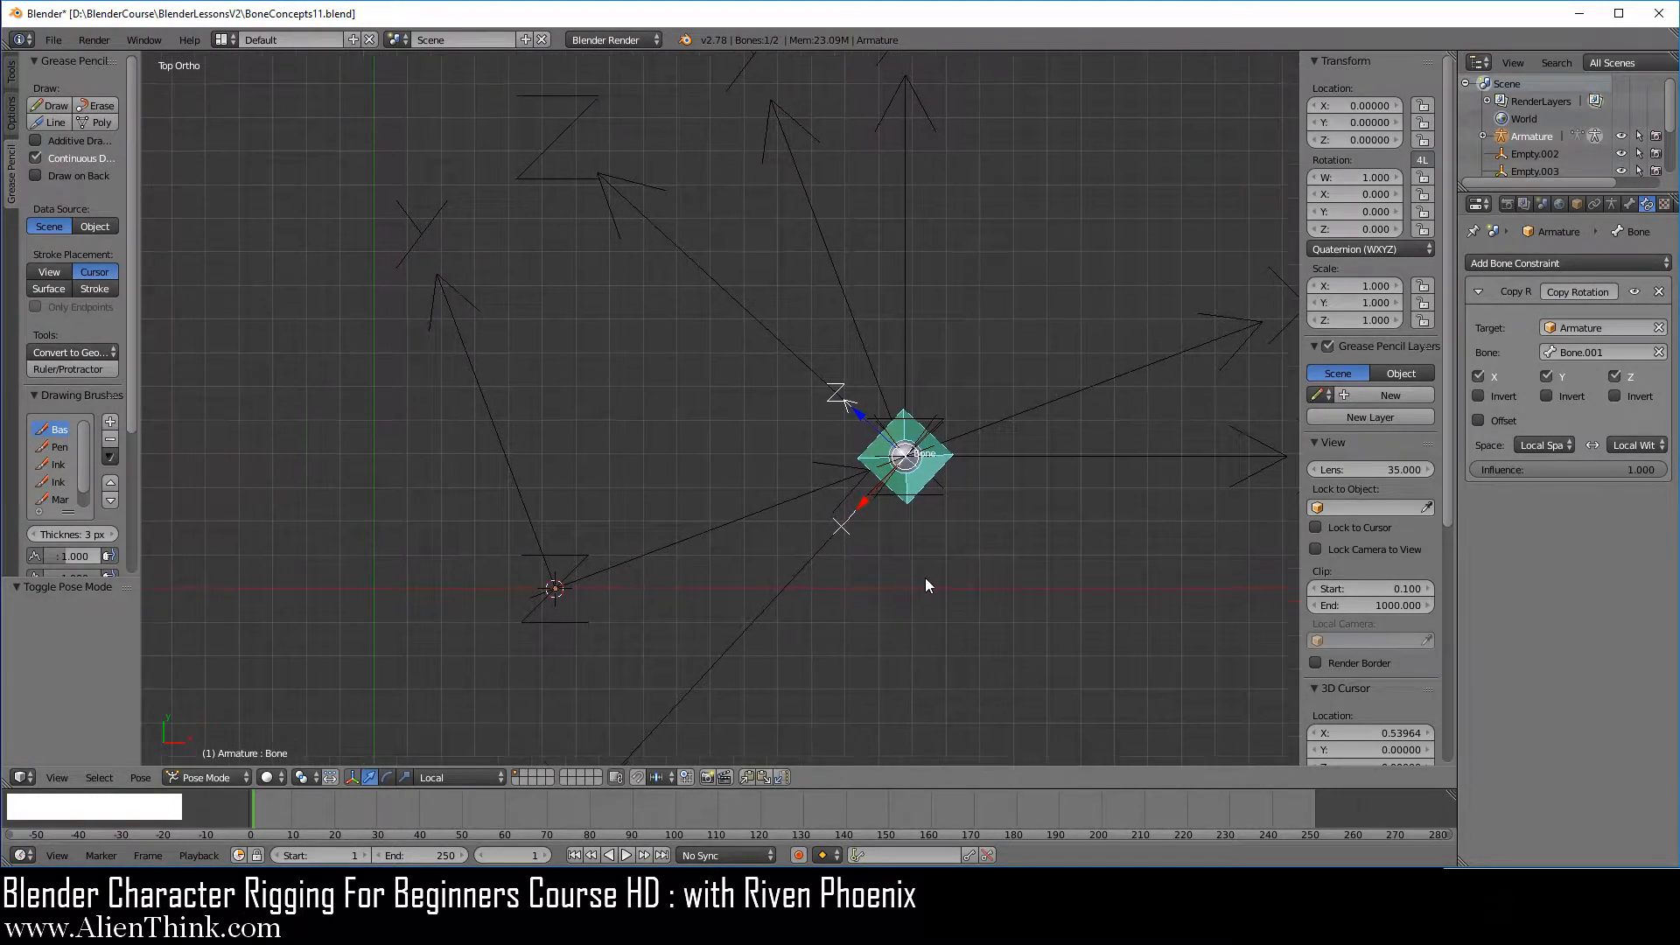
pyautogui.scroll(-2, 926, 582)
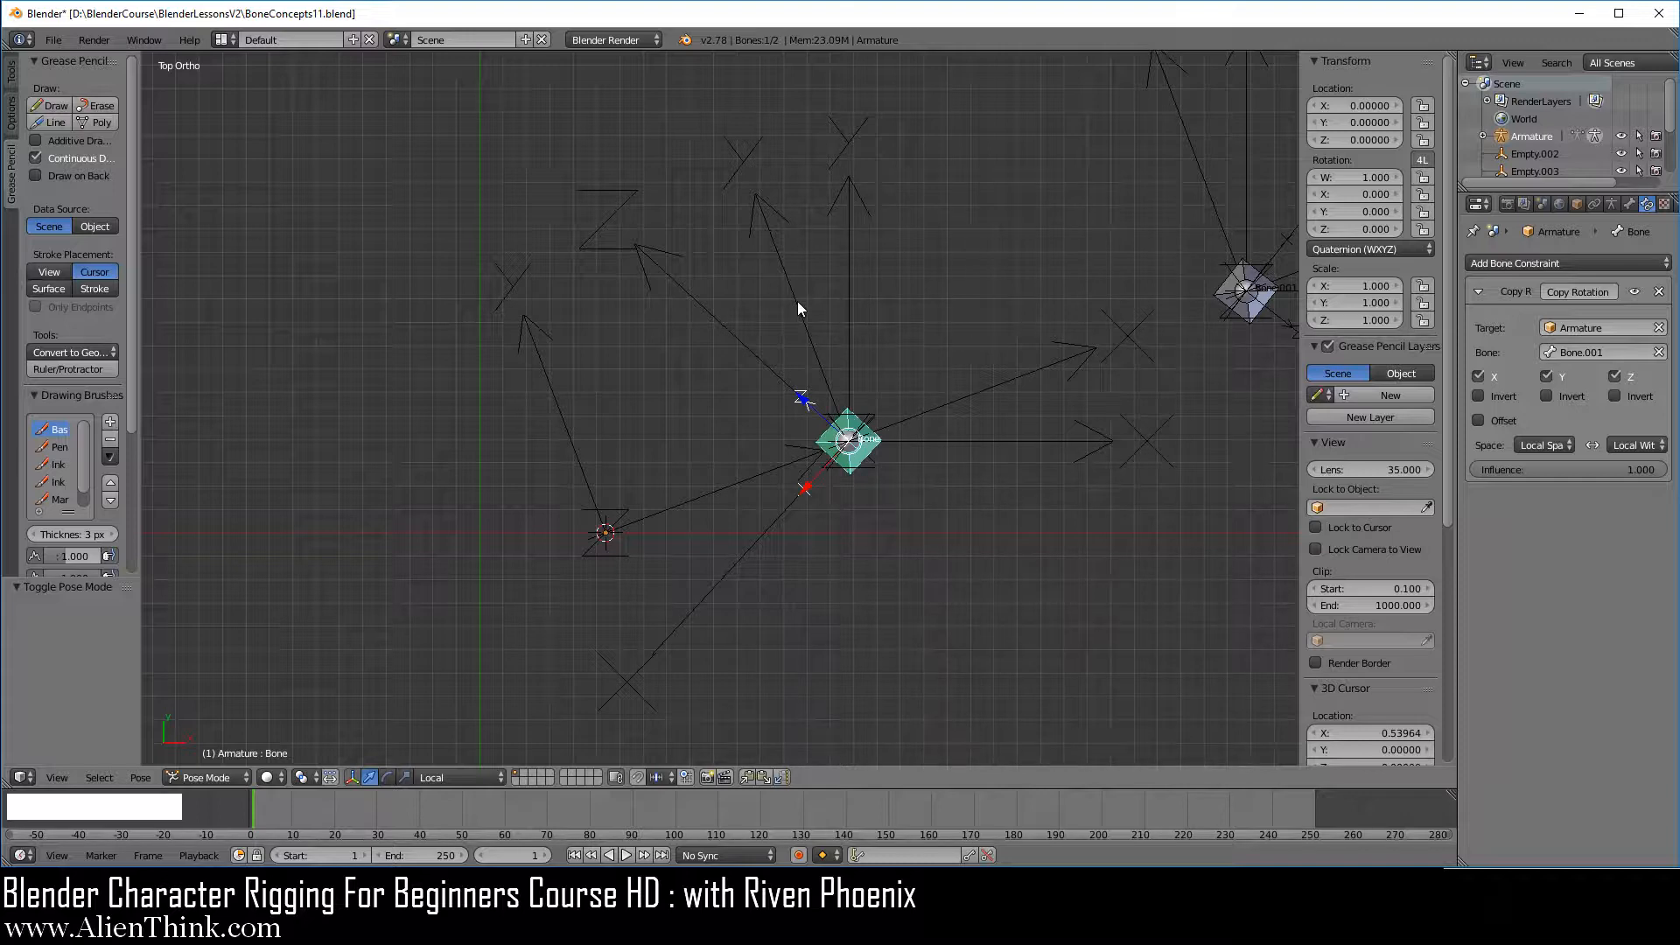
pyautogui.hotkey('ctrl', 'Tab')
pyautogui.rightClick(812, 364)
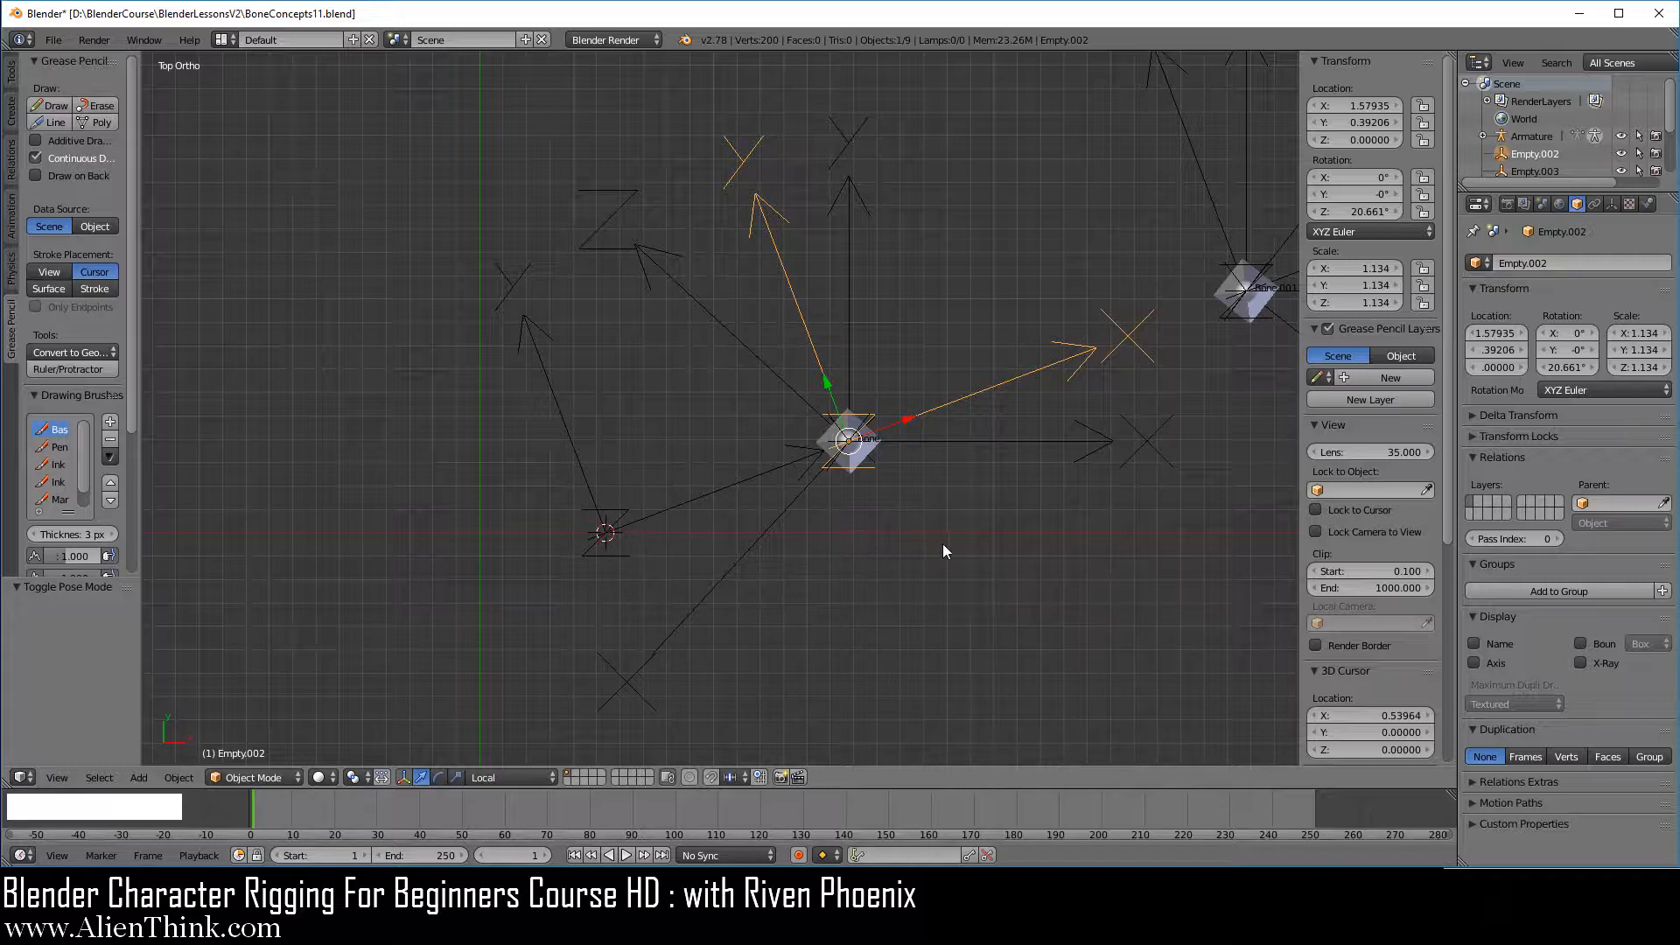
pyautogui.hotkey('shift', 'd')
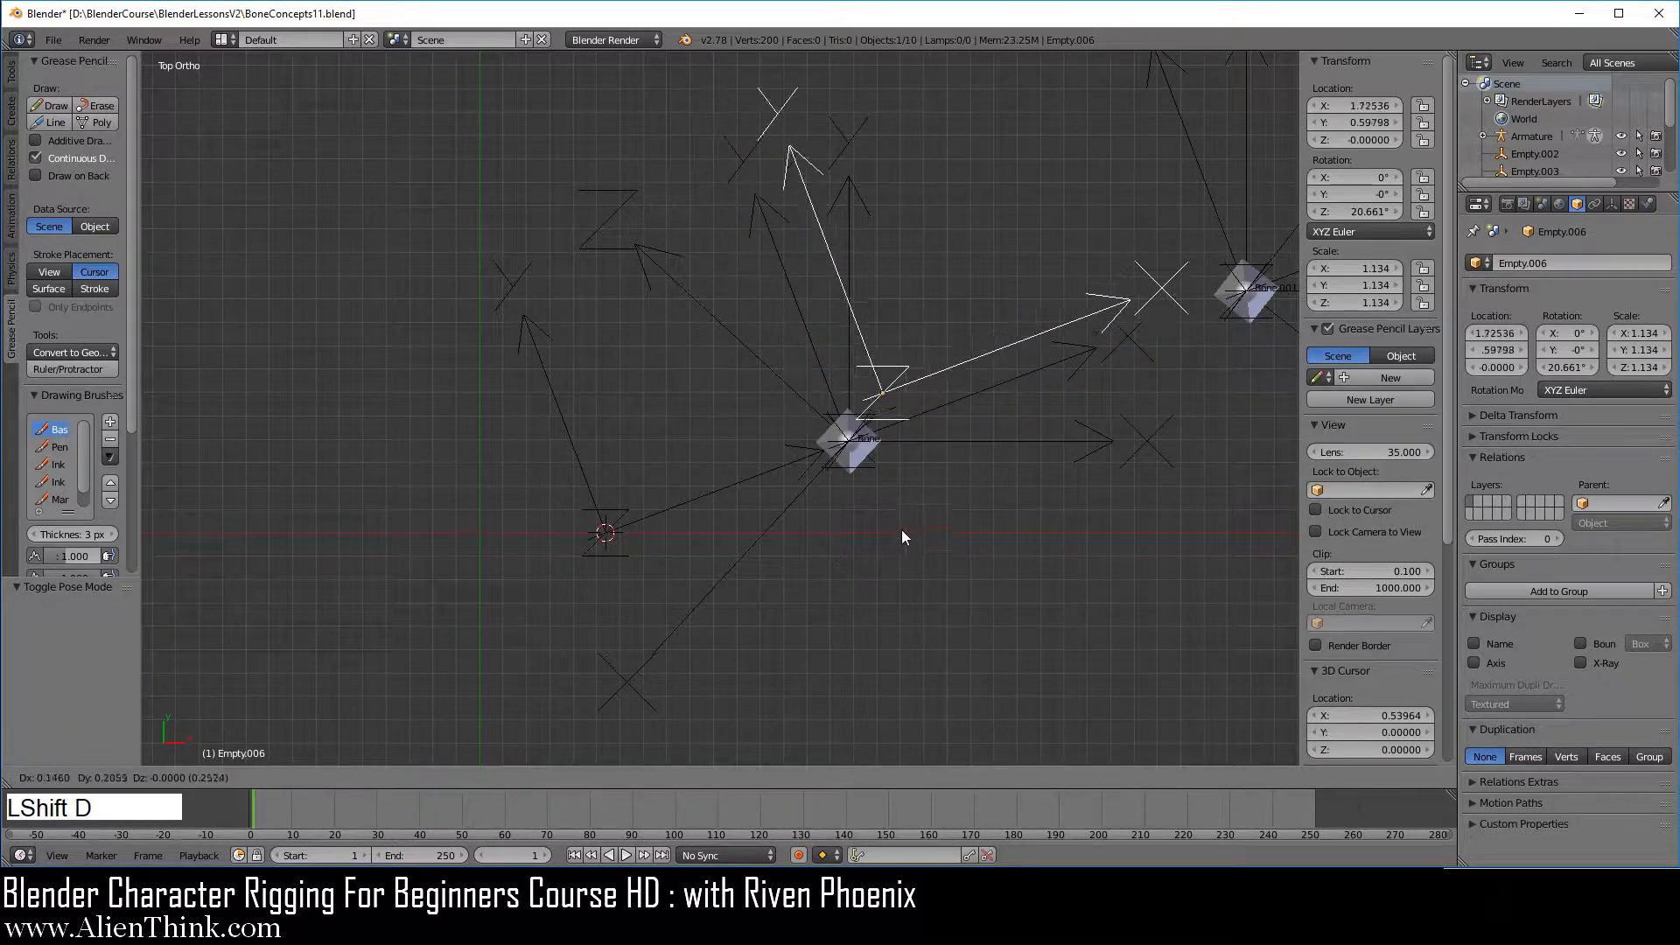
pyautogui.click(709, 612)
# Step: Scale the duplicated empty up by about 1.3 and snap it to the 3D cursor
pyautogui.press('s')
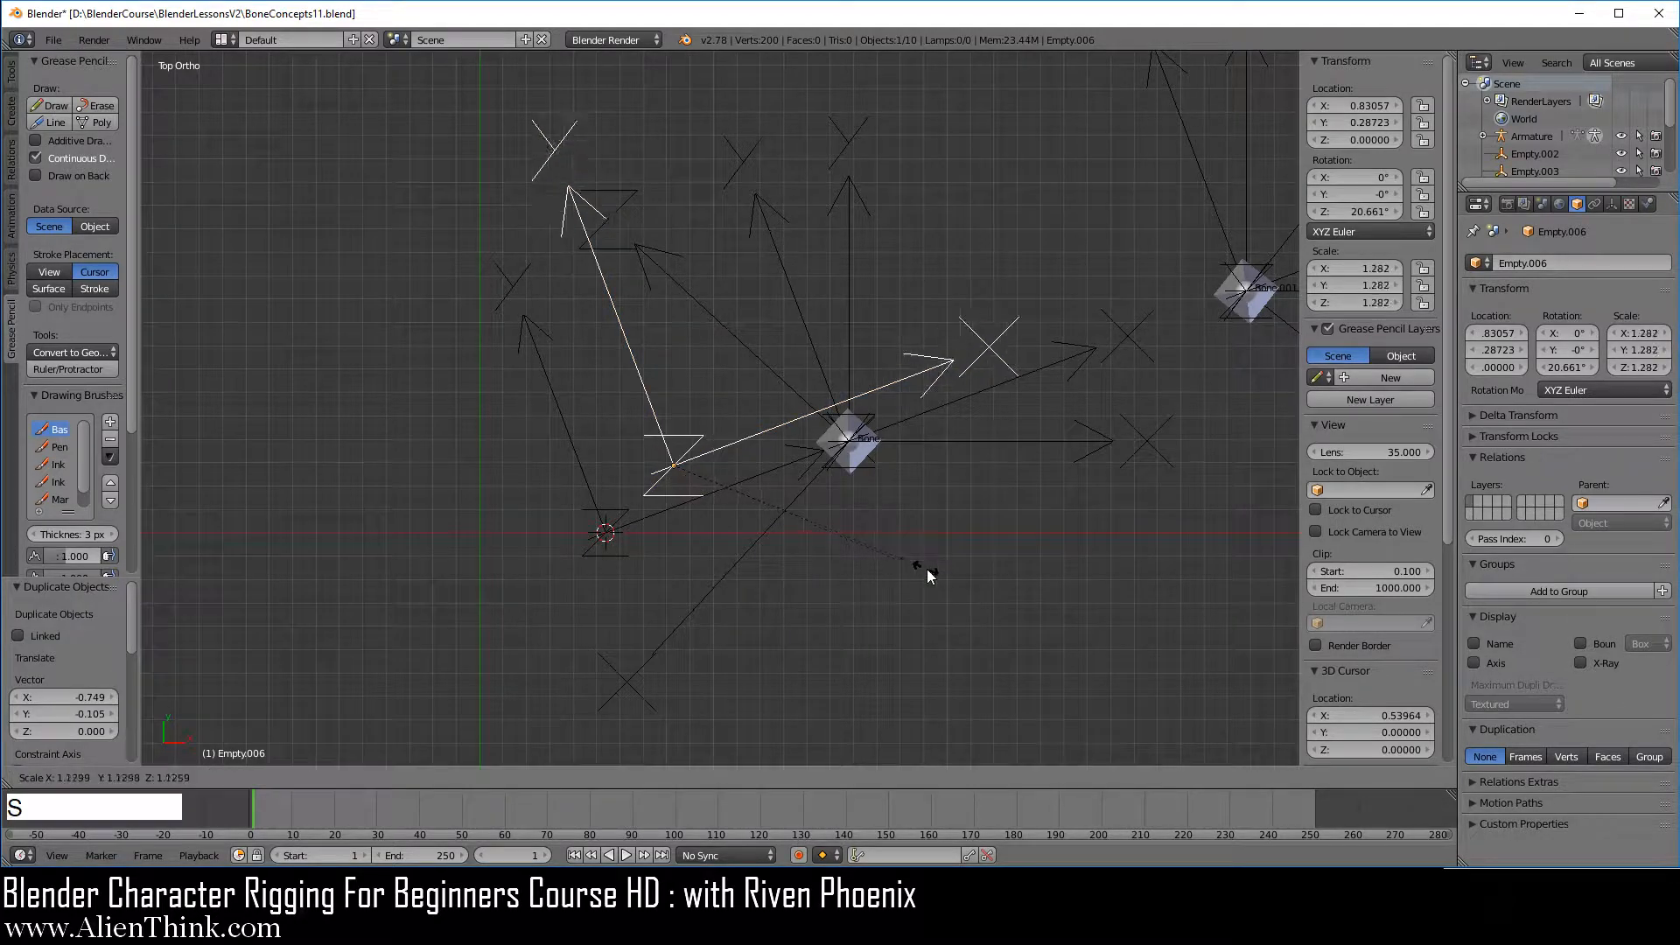
pyautogui.click(966, 581)
pyautogui.hotkey('shift', 's')
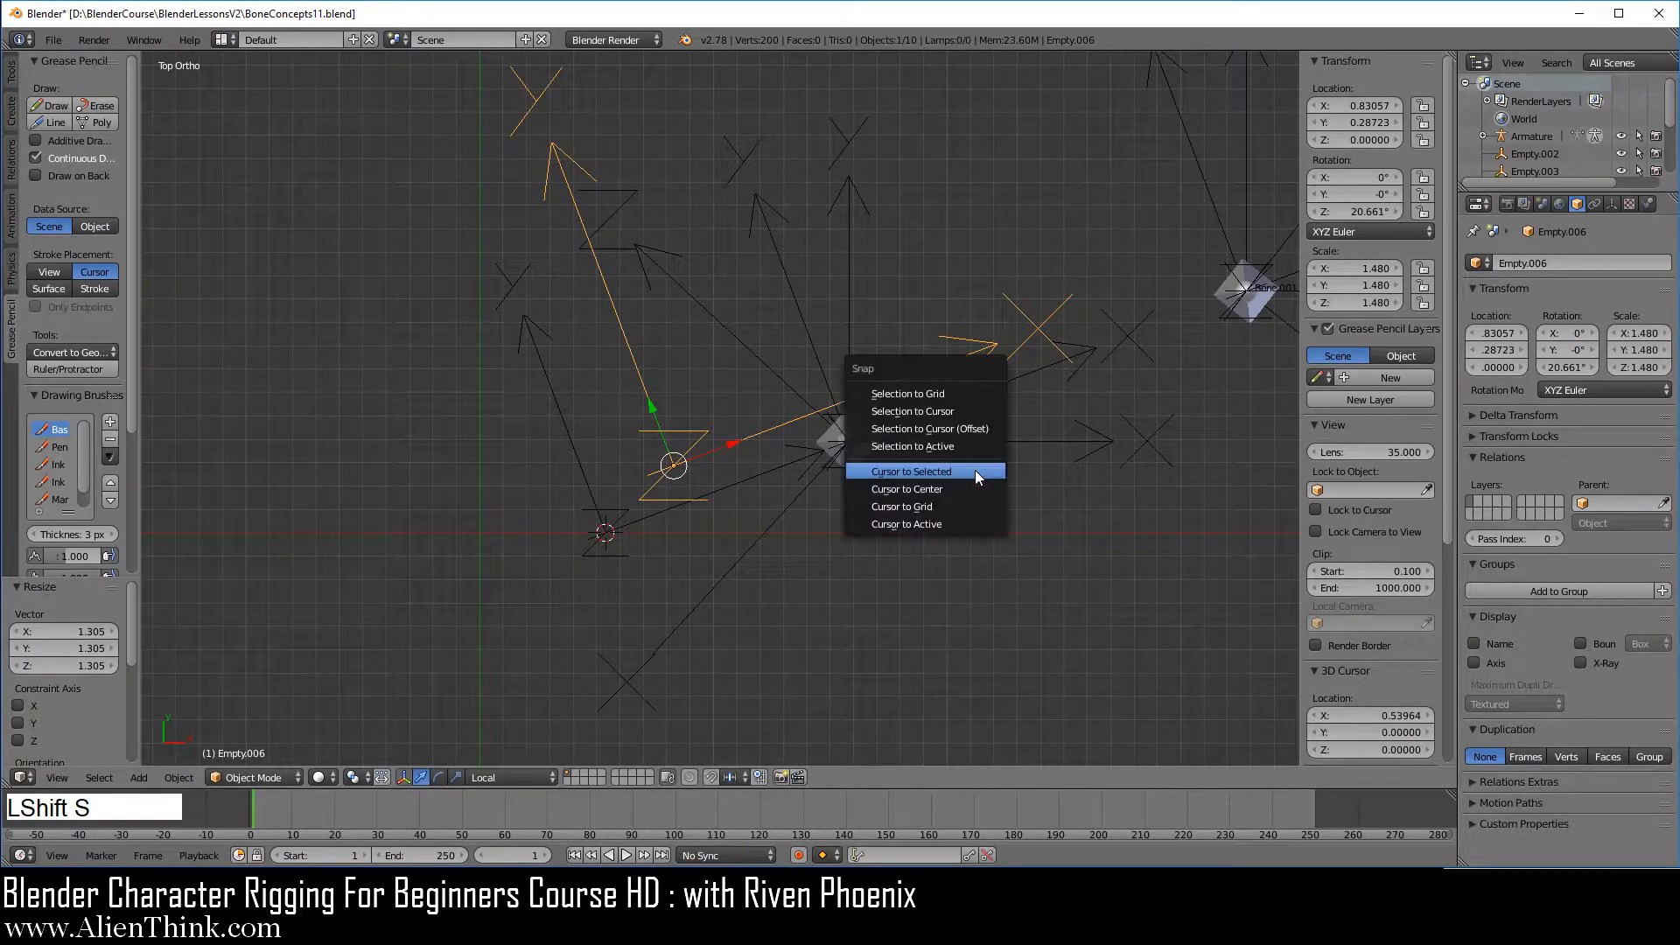
pyautogui.click(954, 411)
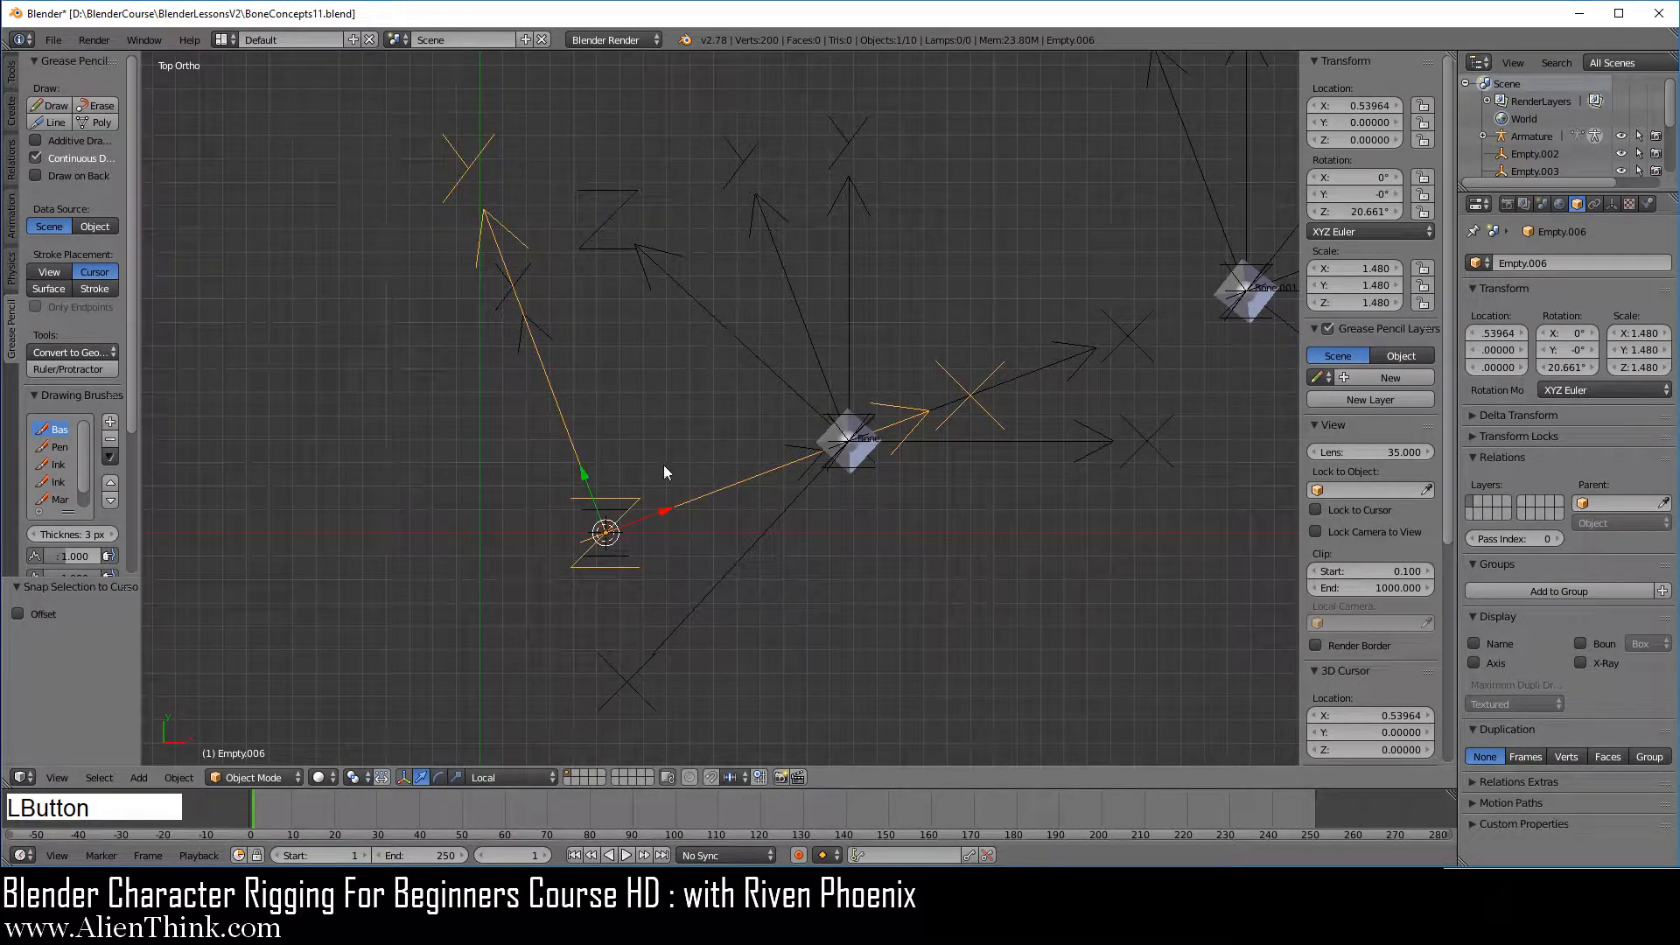
# Step: Parent the snapped empty to the bone named Bone using the Bone parenting type
pyautogui.press('shift')
pyautogui.keyDown('shift'); pyautogui.rightClick(864, 455); pyautogui.keyUp('shift')
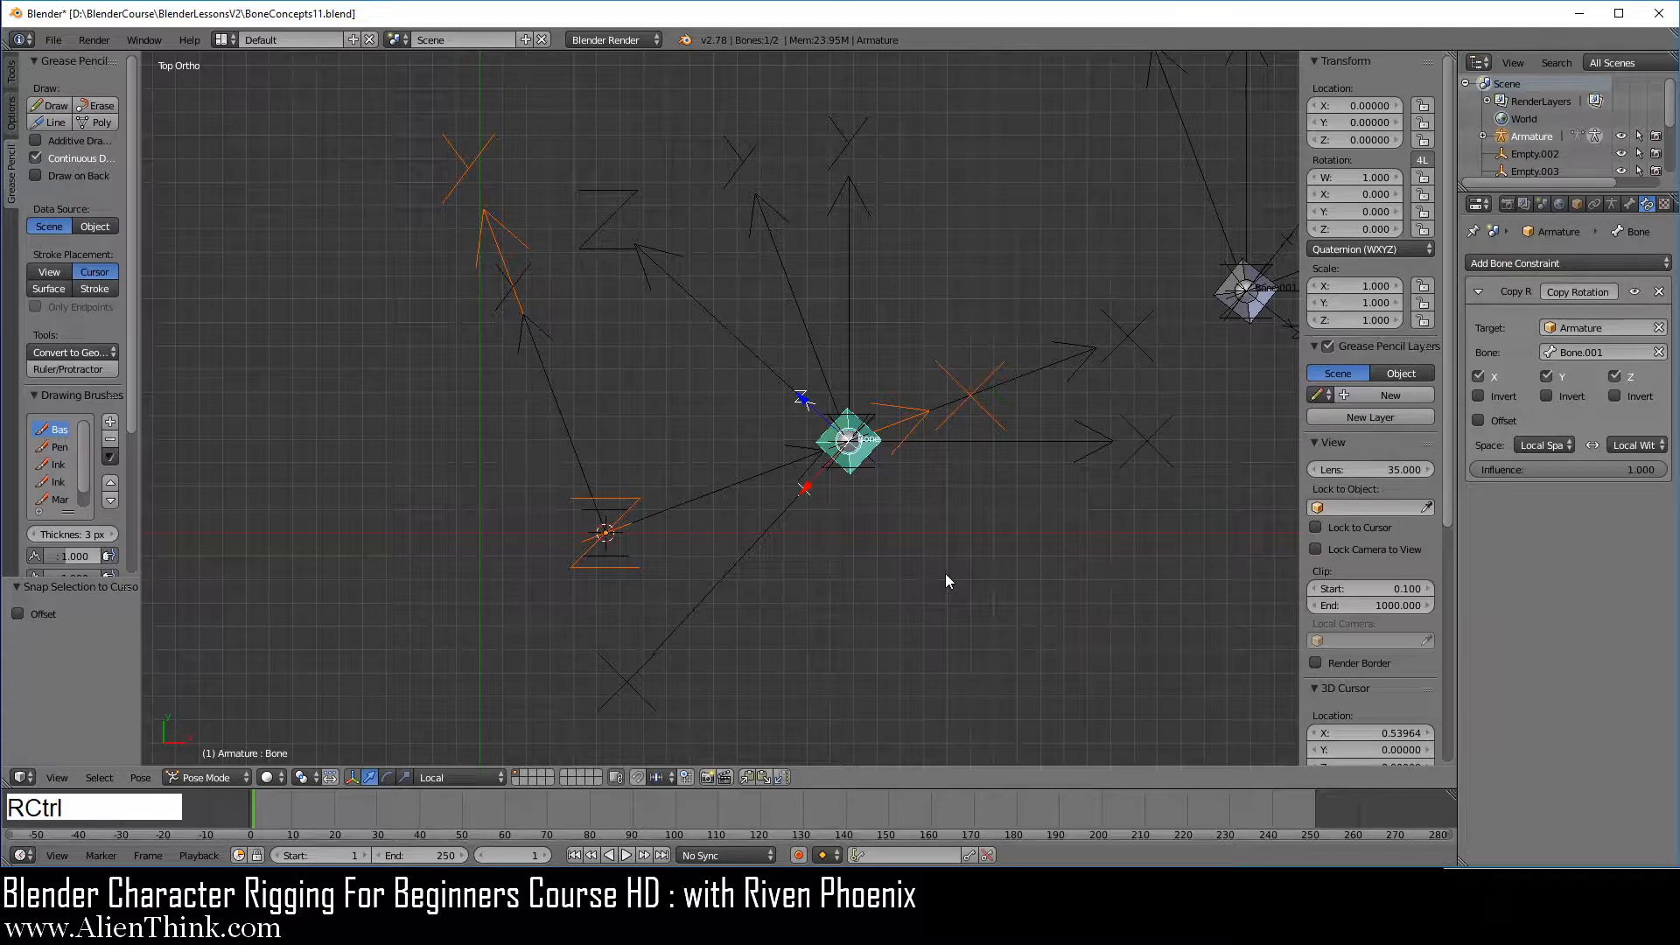
pyautogui.hotkey('ctrl', 'p')
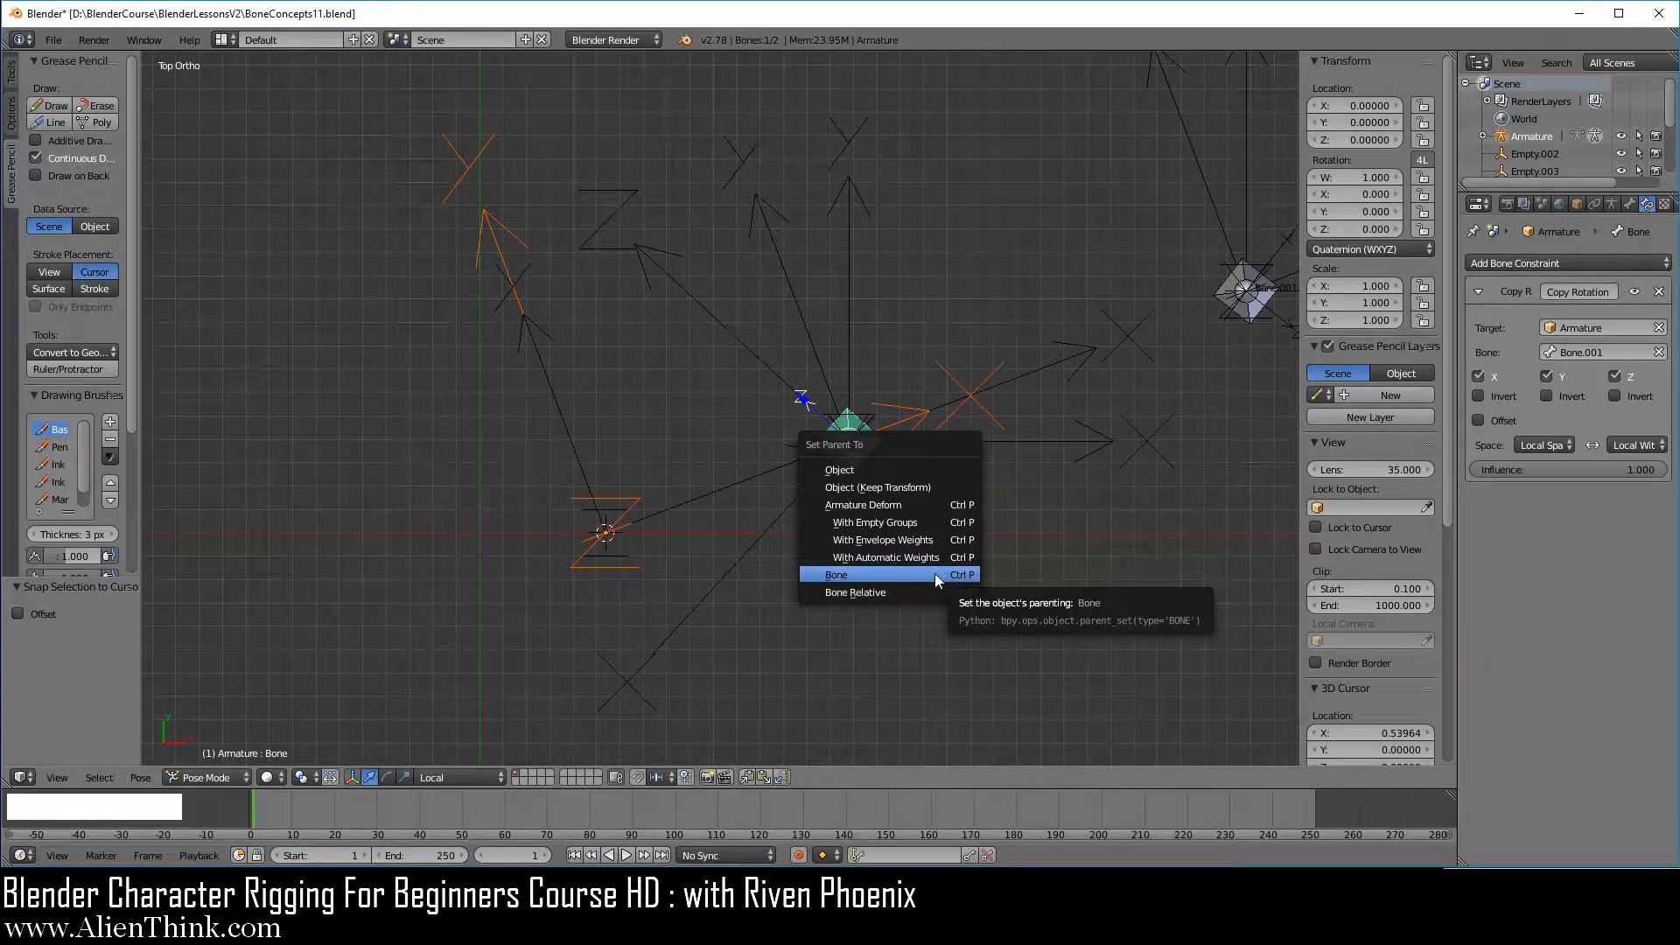
pyautogui.click(935, 574)
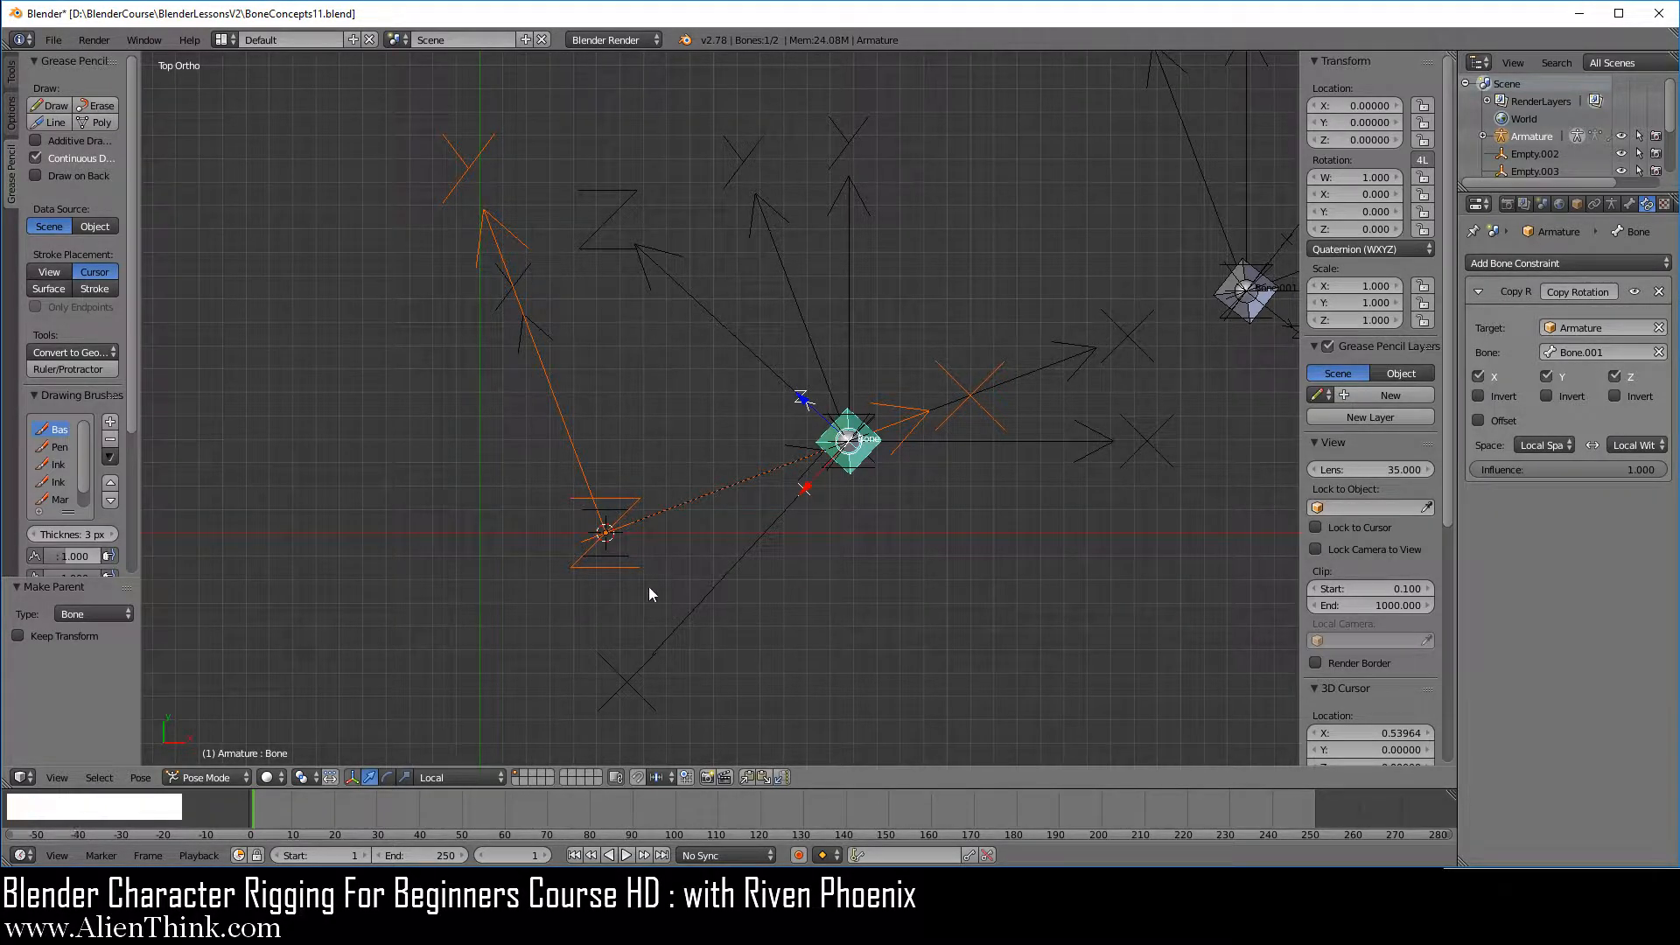
# Step: Select Bone.001, test it with a free trackball rotation, and cancel the rotation
pyautogui.moveTo(648, 586); pyautogui.dragTo(585, 327, button='middle')
pyautogui.keyDown('shift'); pyautogui.moveTo(962, 463); pyautogui.dragTo(840, 448, button='middle'); pyautogui.keyUp('shift')
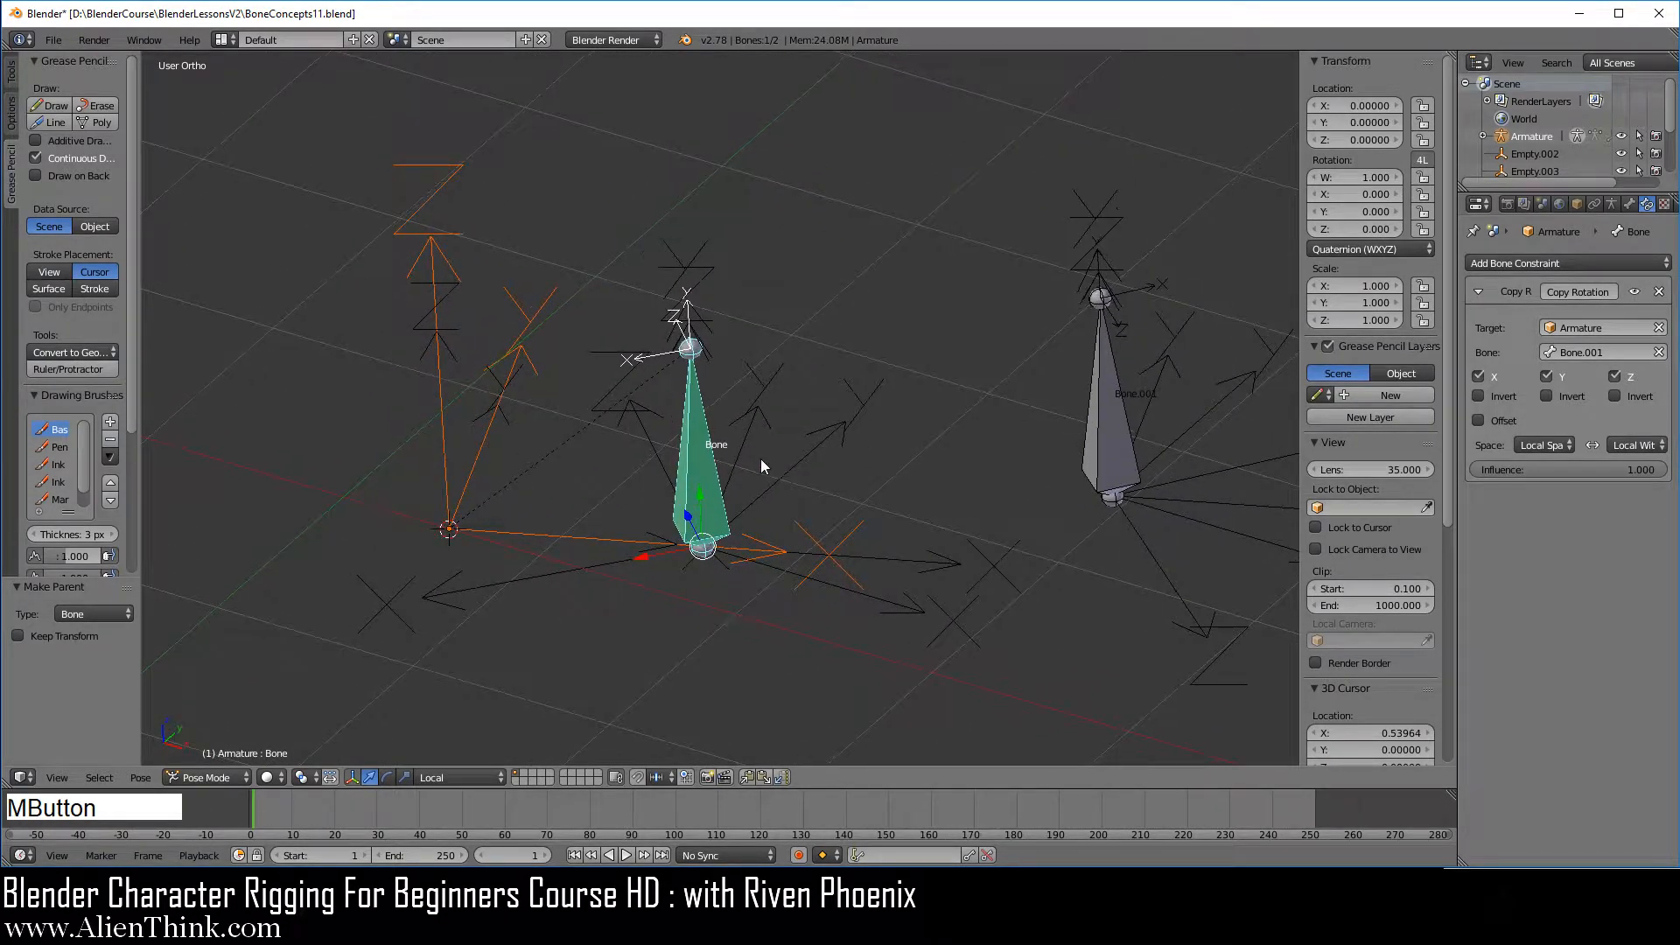
pyautogui.rightClick(1111, 401)
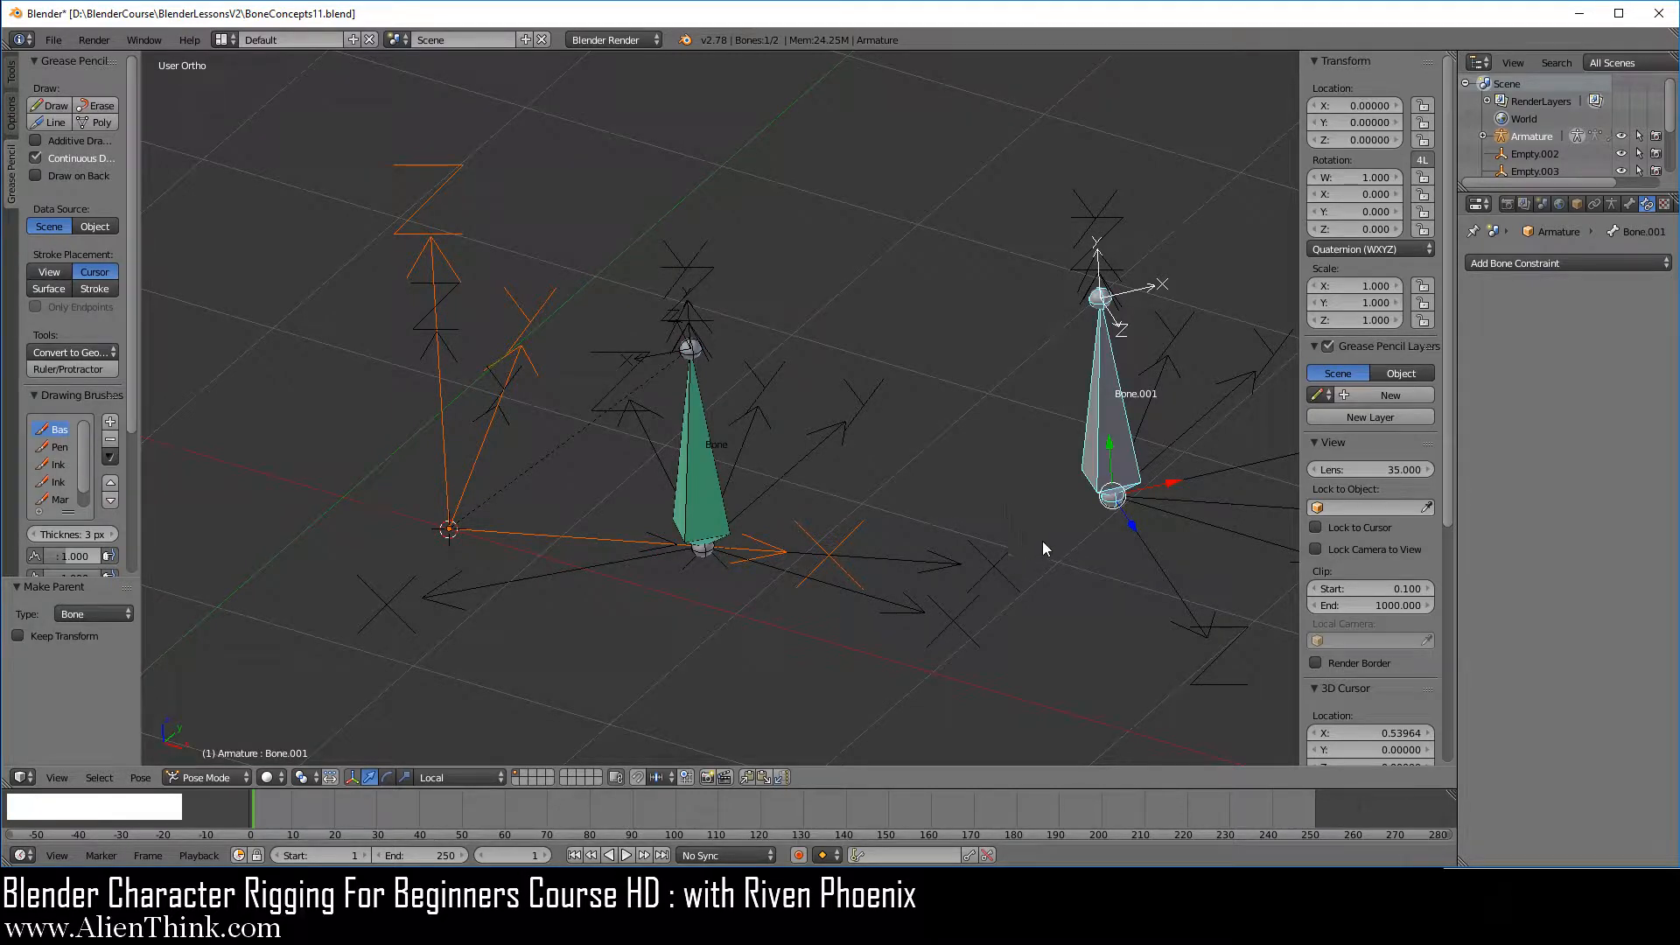
pyautogui.press('r')
pyautogui.press('r')
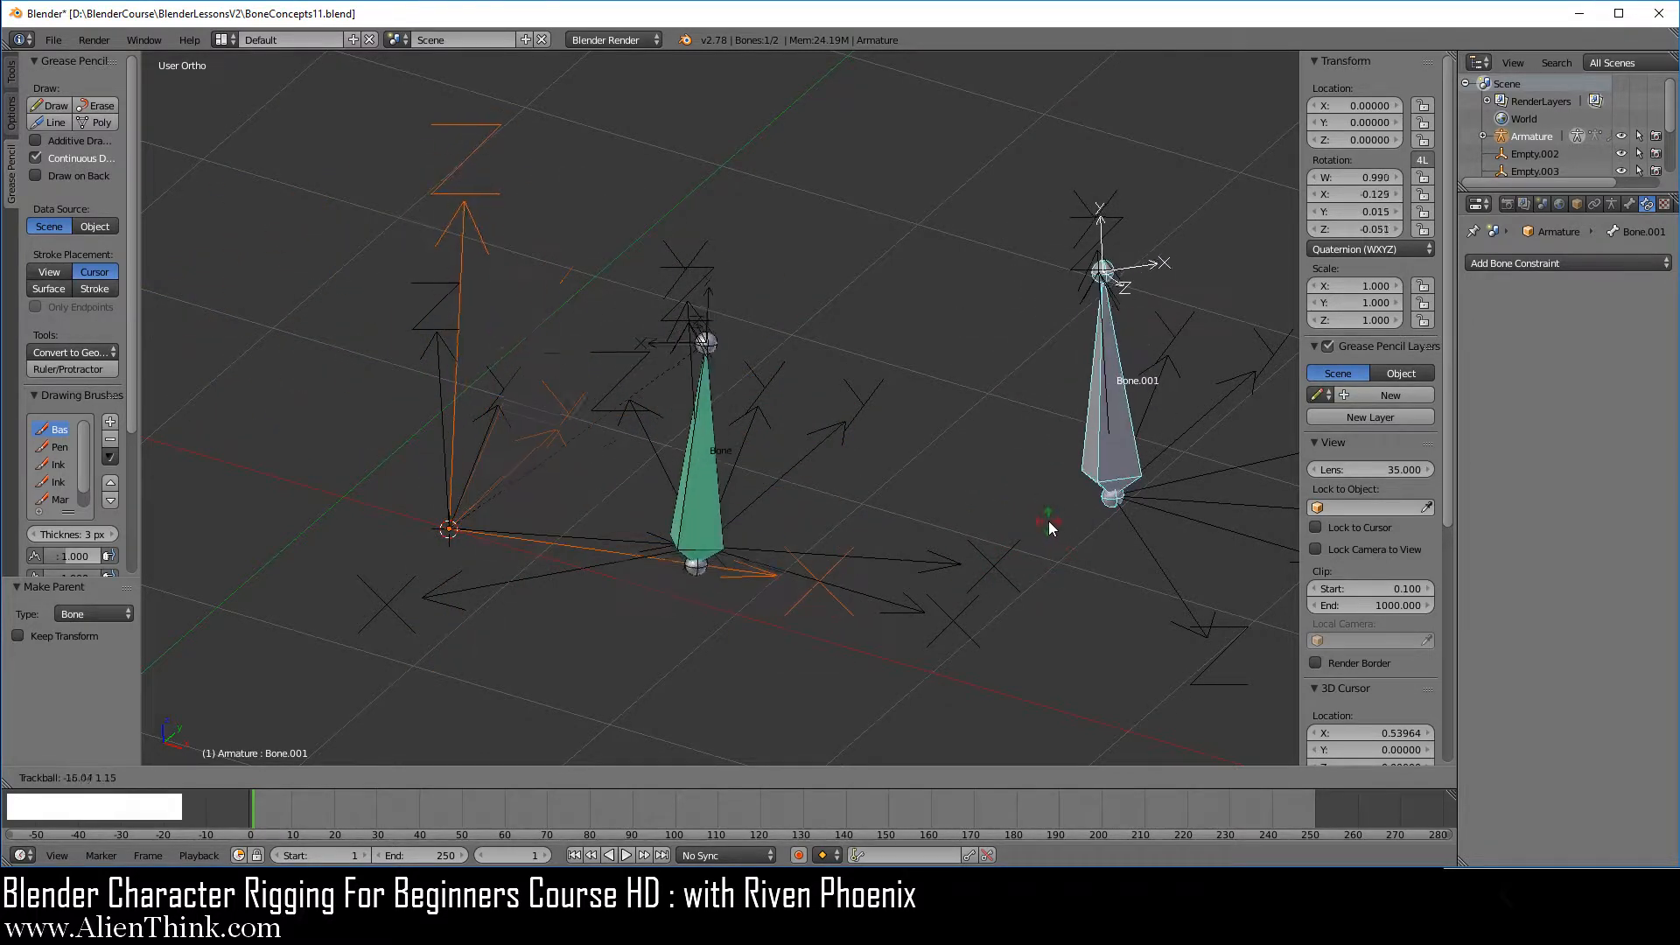
pyautogui.rightClick(1019, 503)
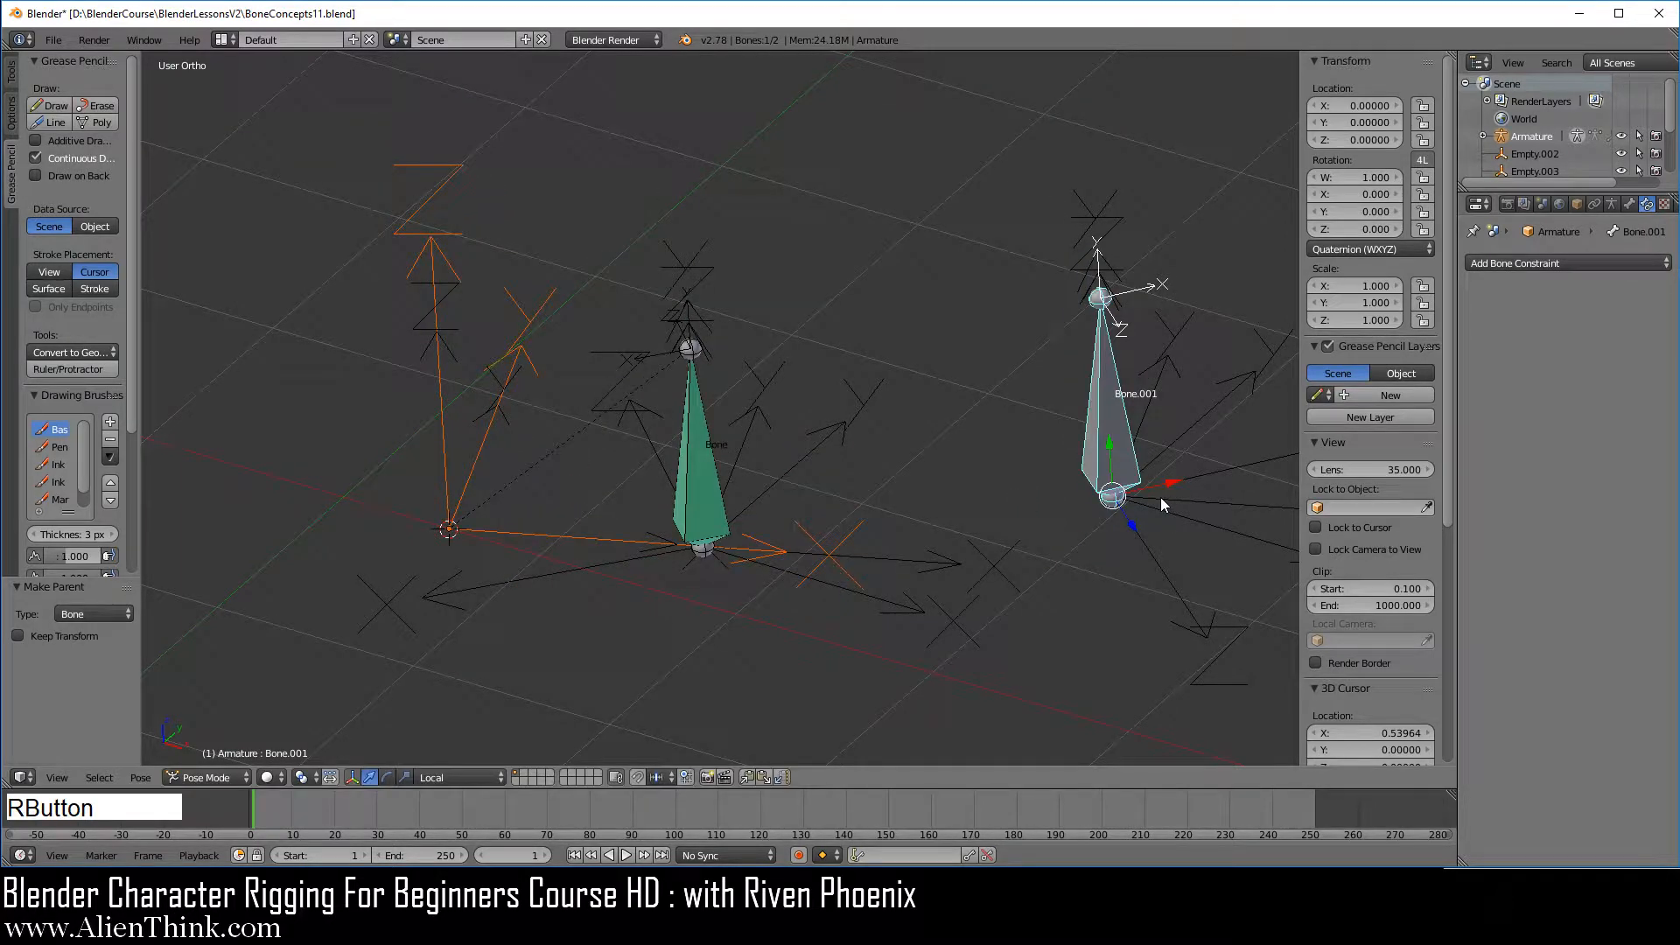
# Step: Rotate Bone.001 about its local Y axis by about -43 degrees
pyautogui.press('r')
pyautogui.press('y')
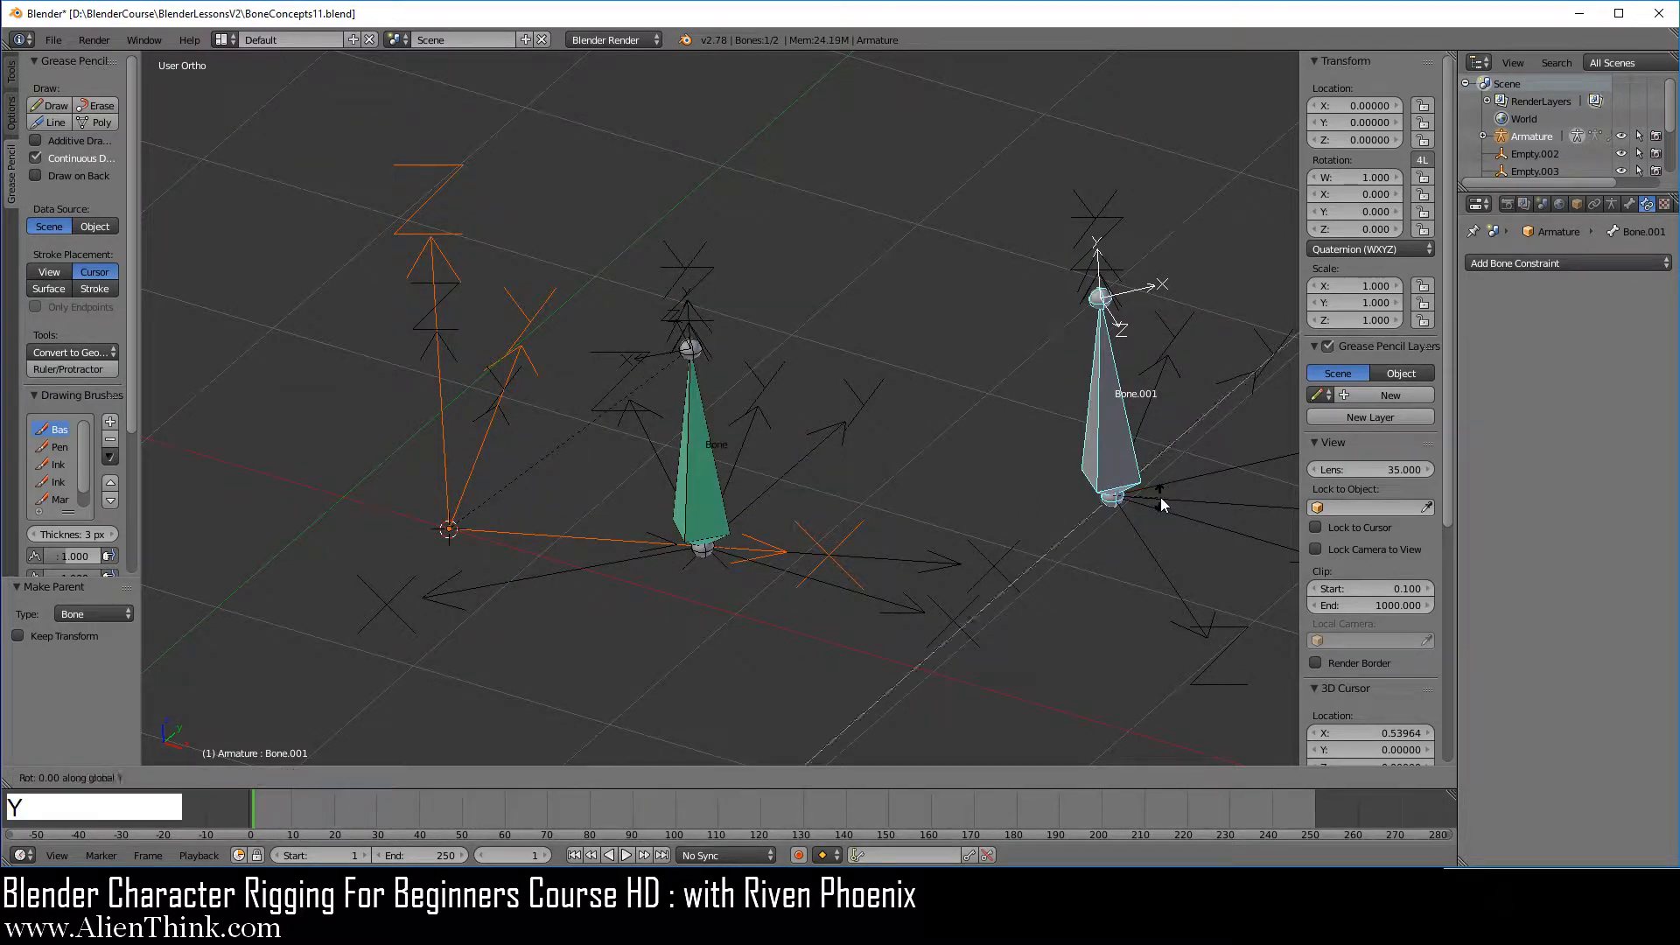
pyautogui.press('y')
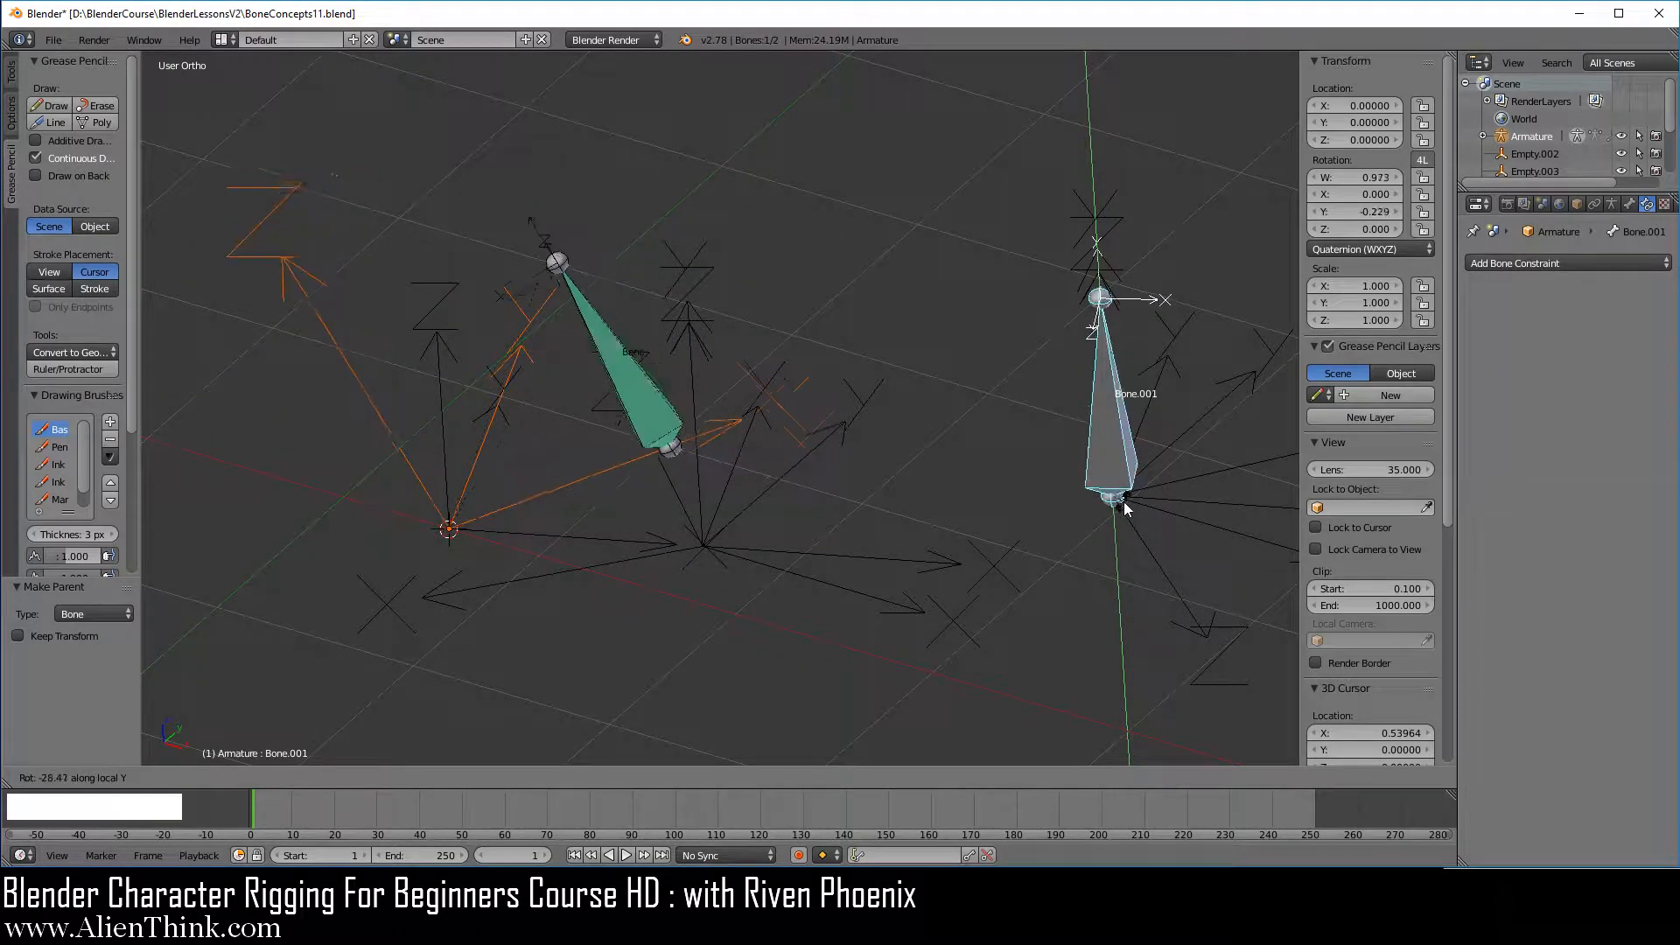
pyautogui.click(1120, 517)
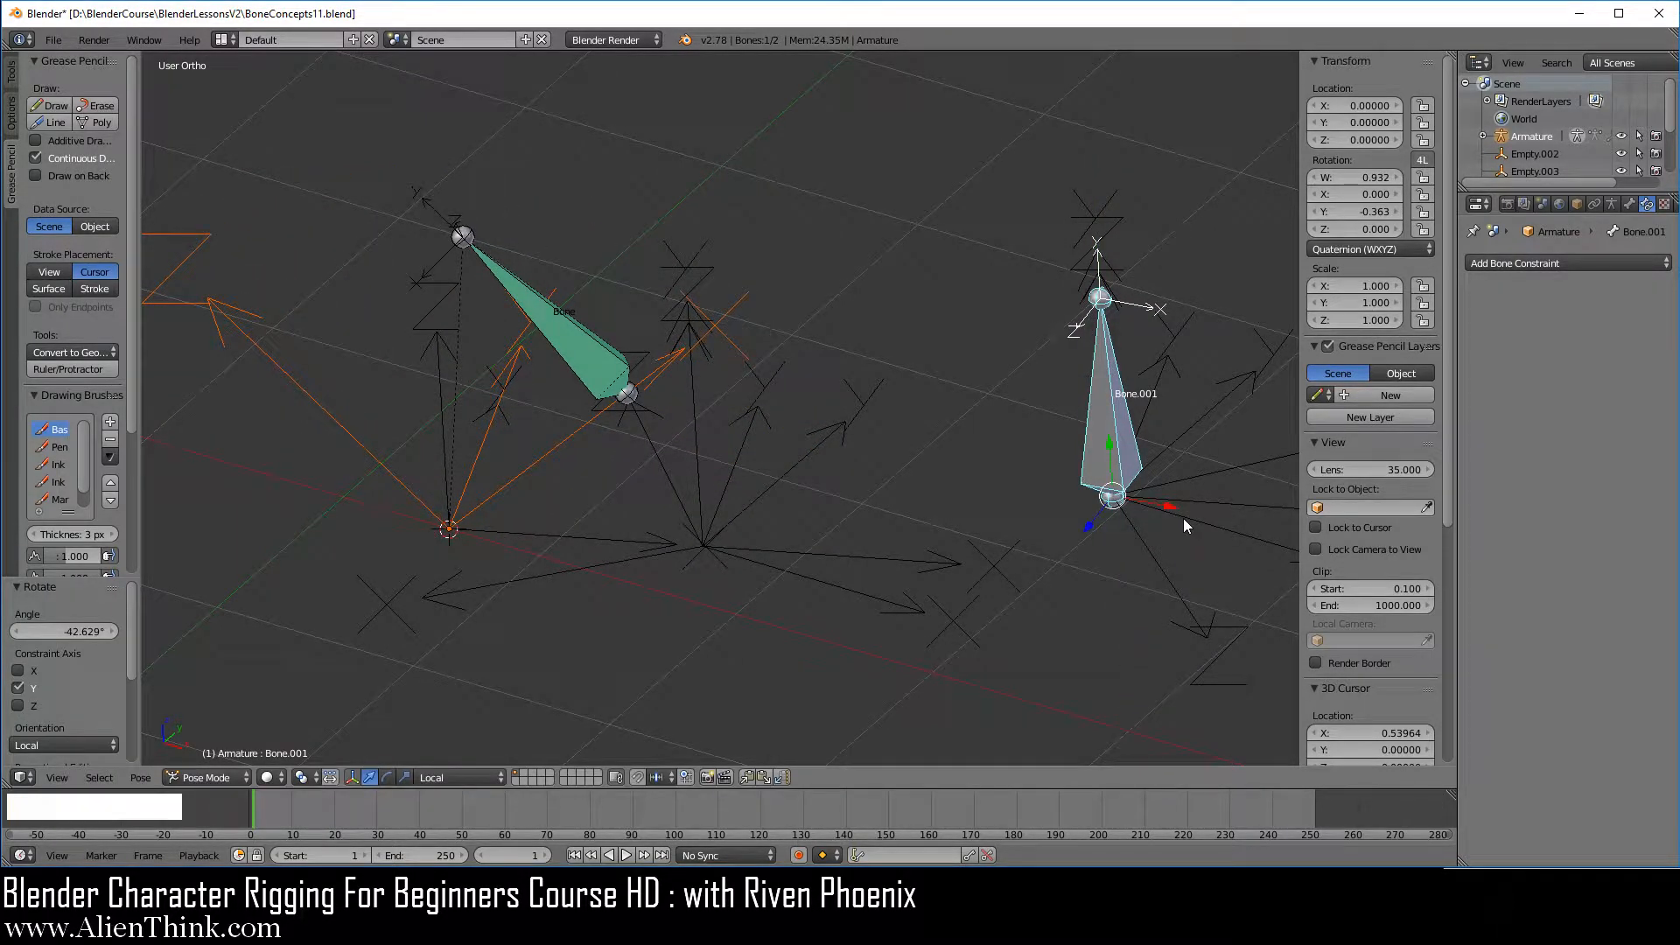
# Step: Test rotating Bone.001 about its local Z axis and its local X axis, cancelling each rotation
pyautogui.press('r')
pyautogui.press('z')
pyautogui.press('z')
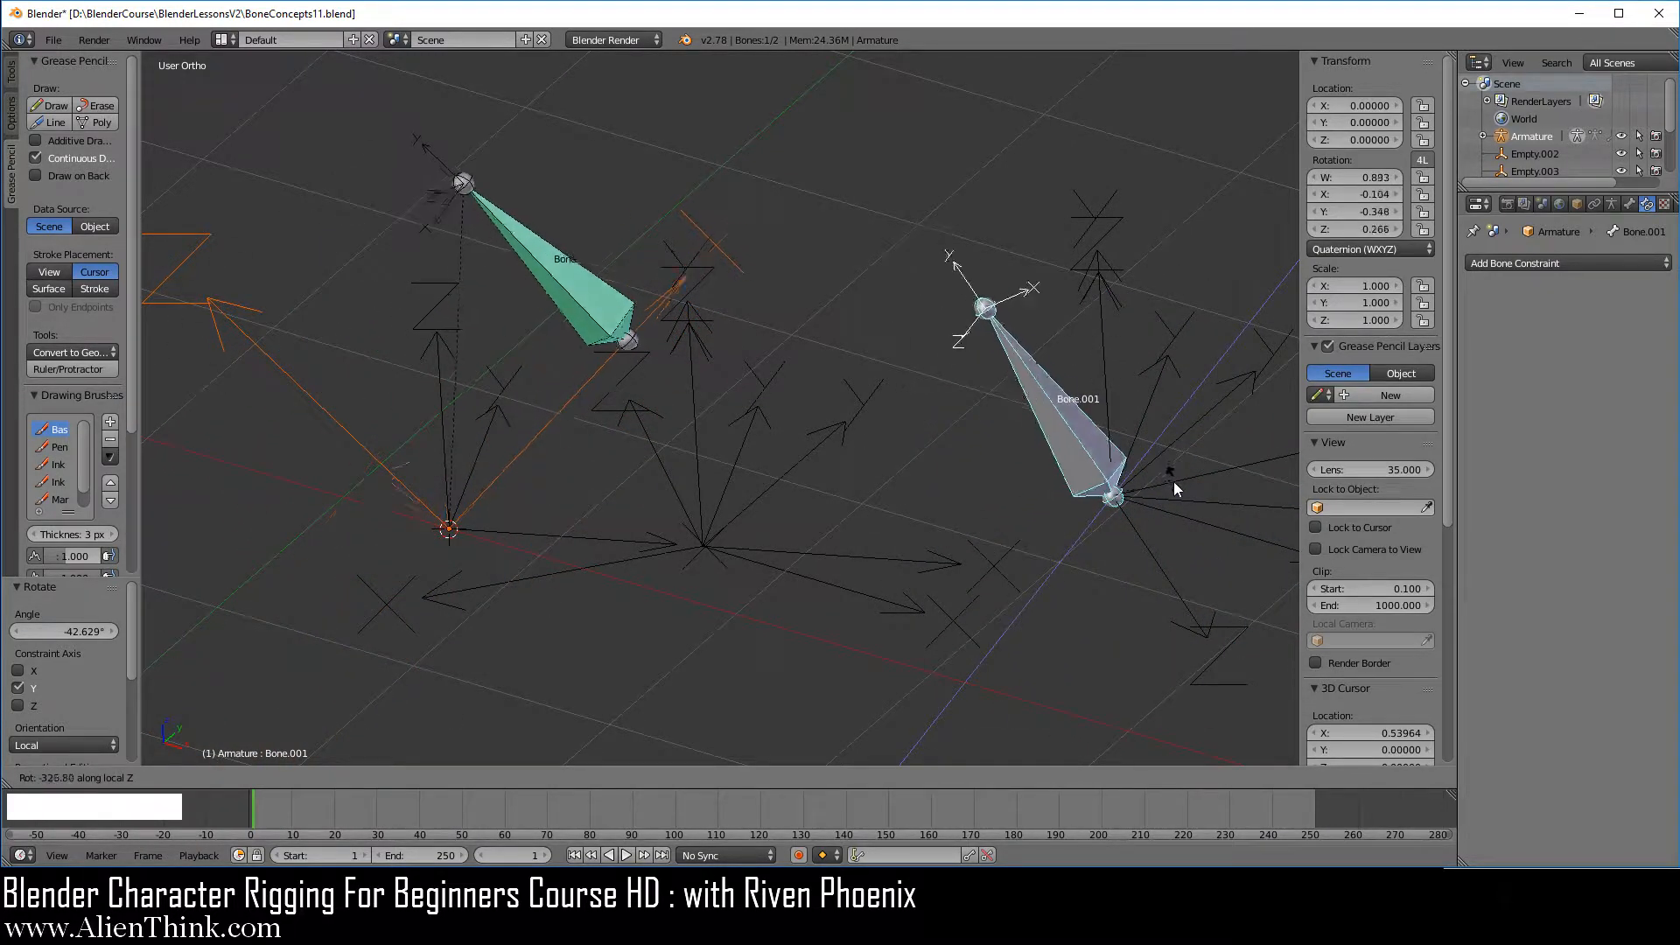
pyautogui.rightClick(1172, 518)
pyautogui.press('r')
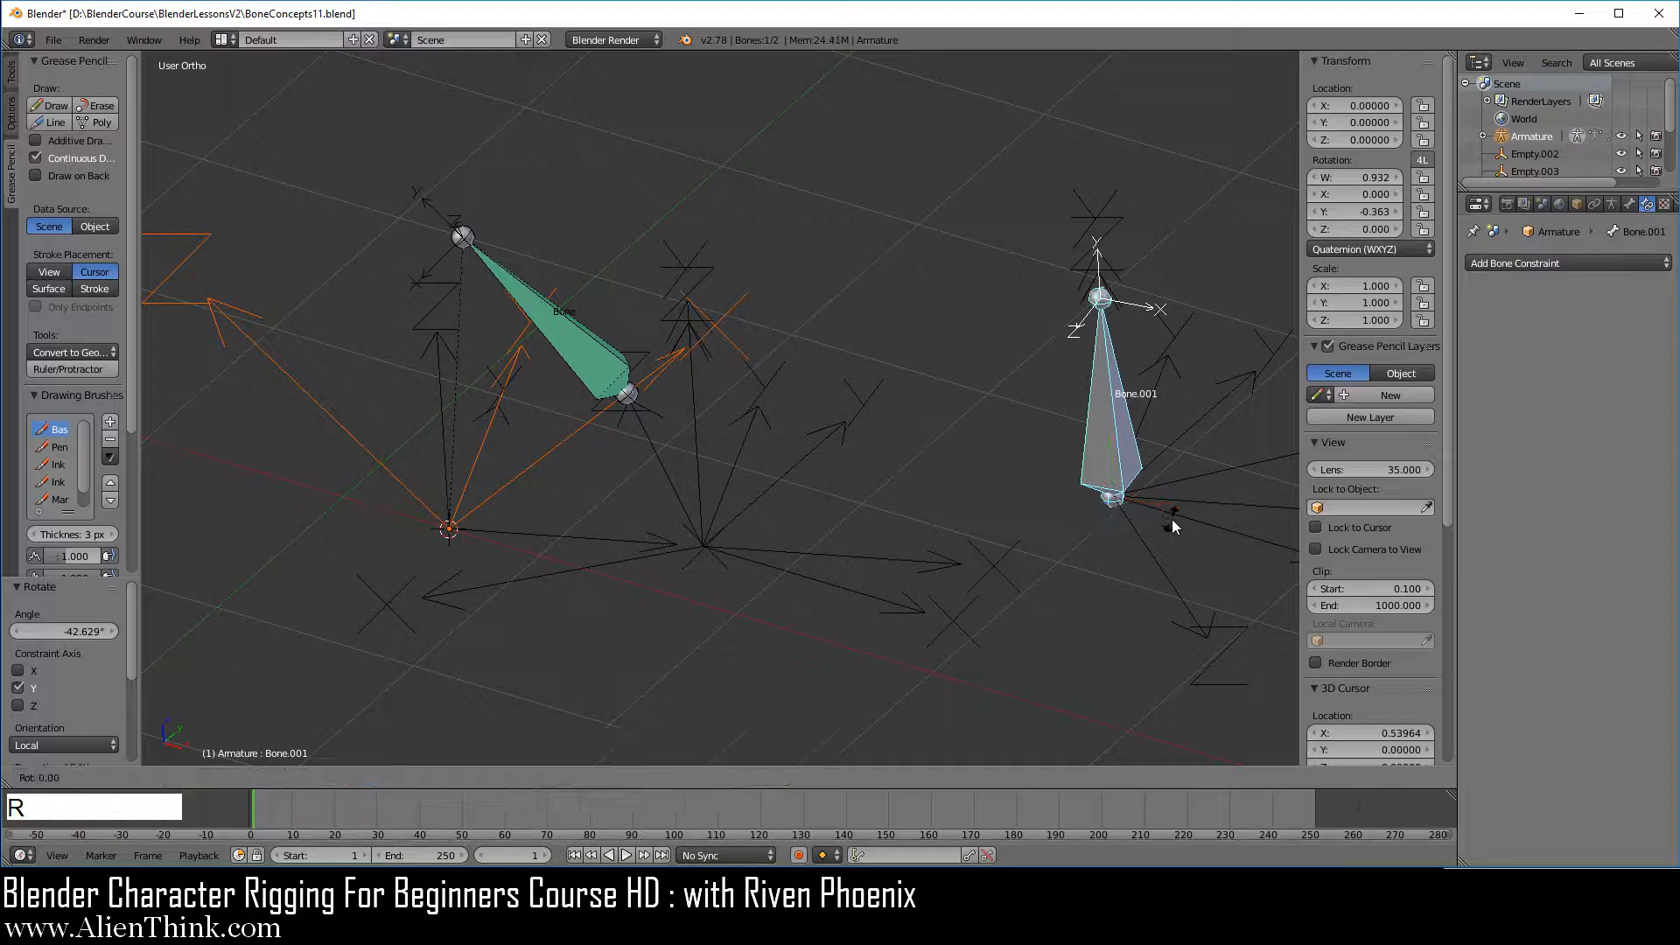
pyautogui.press('x')
pyautogui.press('x')
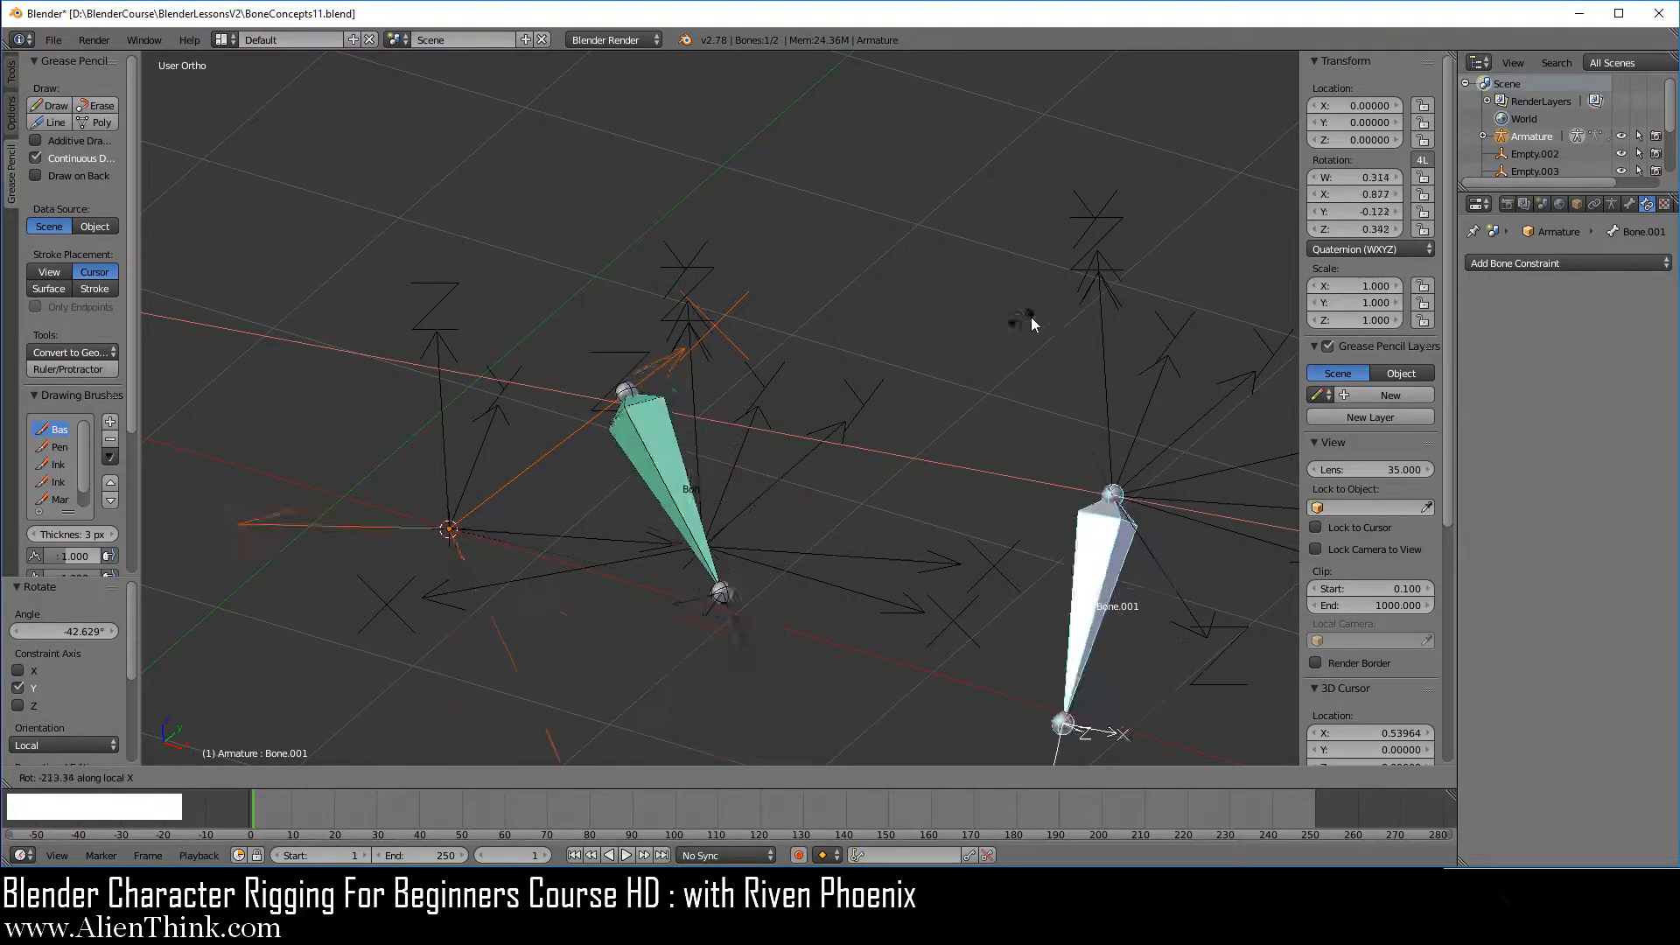
pyautogui.rightClick(1195, 544)
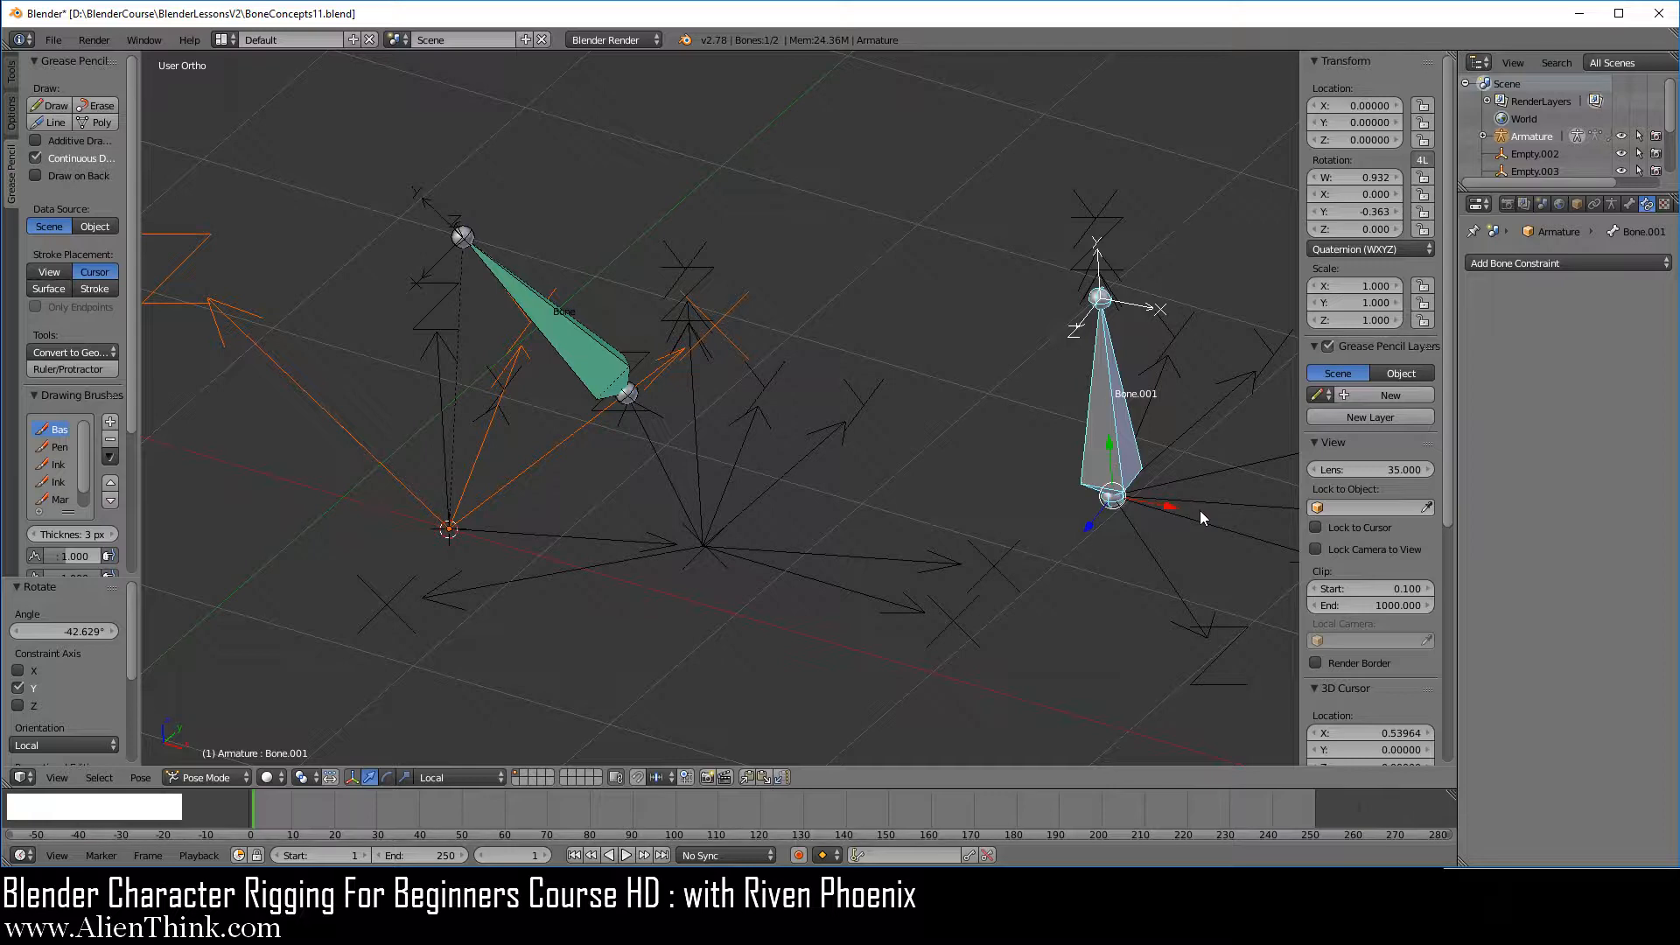
# Step: Rotate Bone.001 a further -15 degrees or so about its local Y axis
pyautogui.press('r')
pyautogui.press('y')
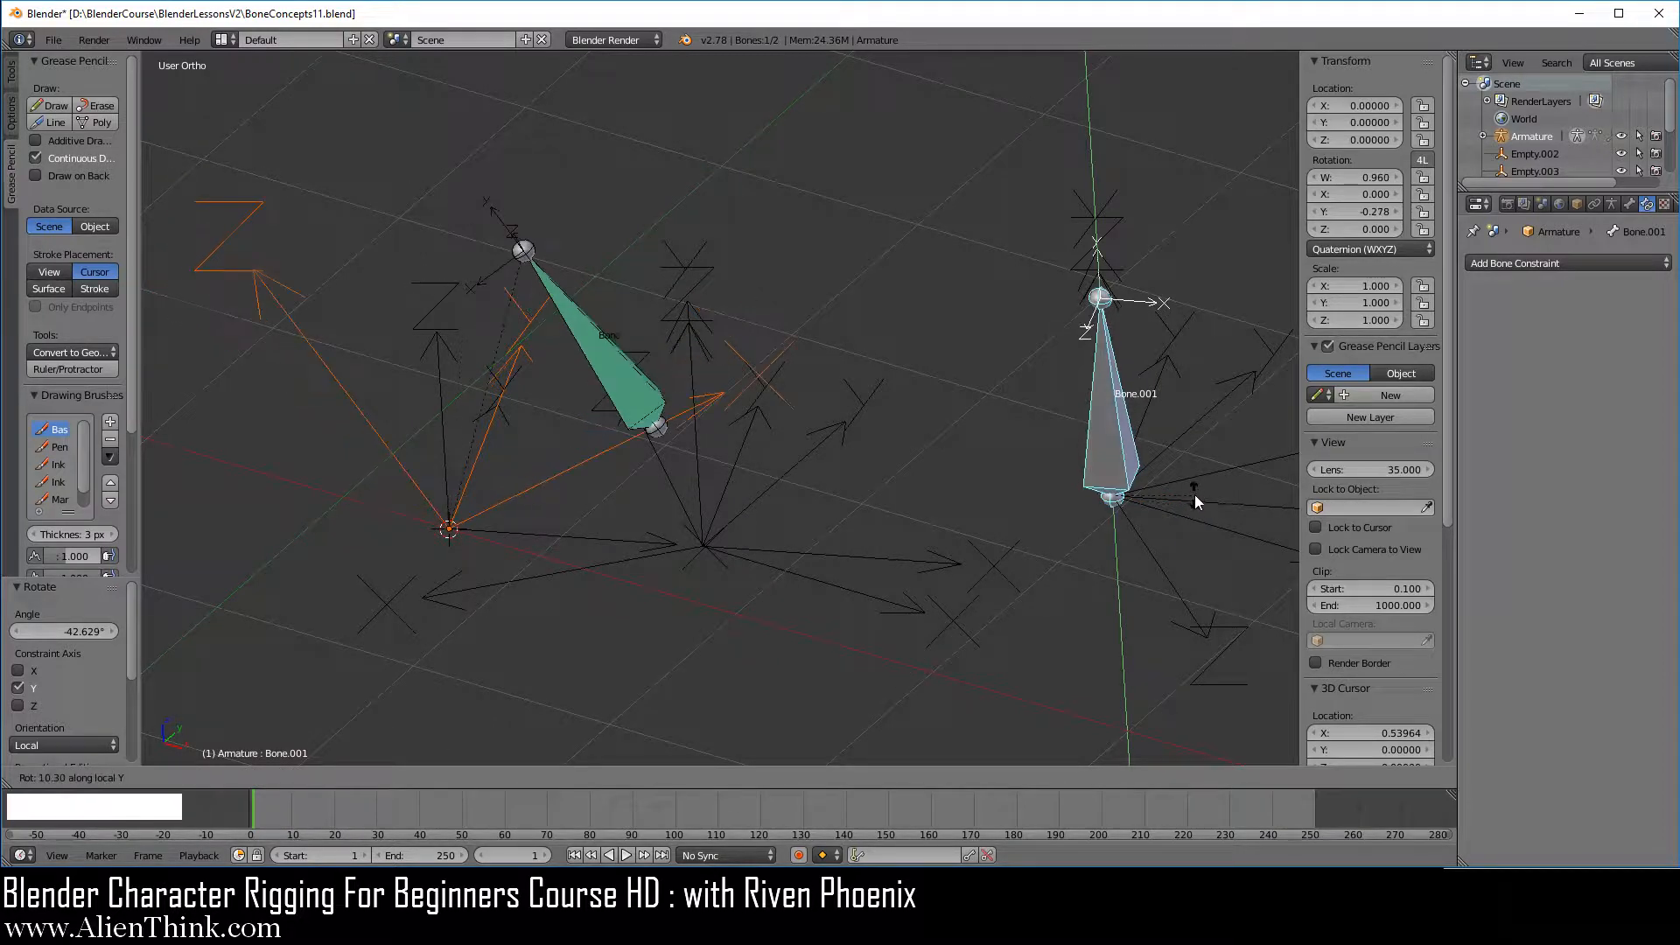
pyautogui.click(1172, 523)
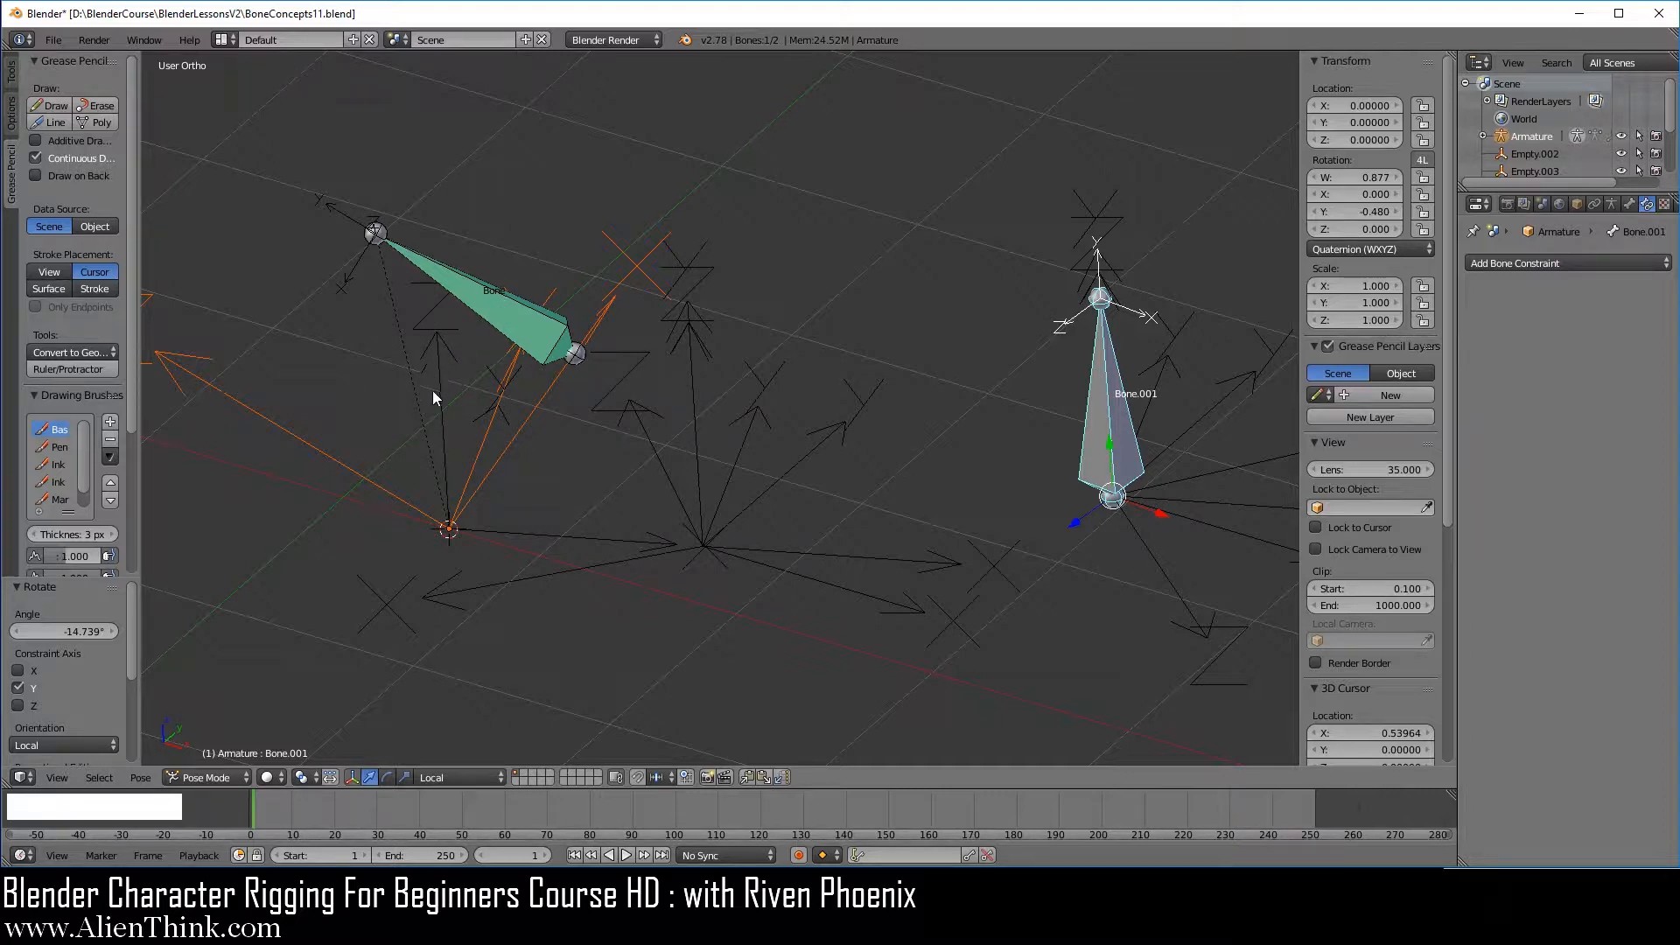
# Step: Select Empty.001 at Bone.001's base, reselect Bone.001, and set the transform orientation to BoneLocalEdit
pyautogui.keyDown('shift'); pyautogui.moveTo(1073, 437); pyautogui.dragTo(980, 386, button='middle'); pyautogui.keyUp('shift')
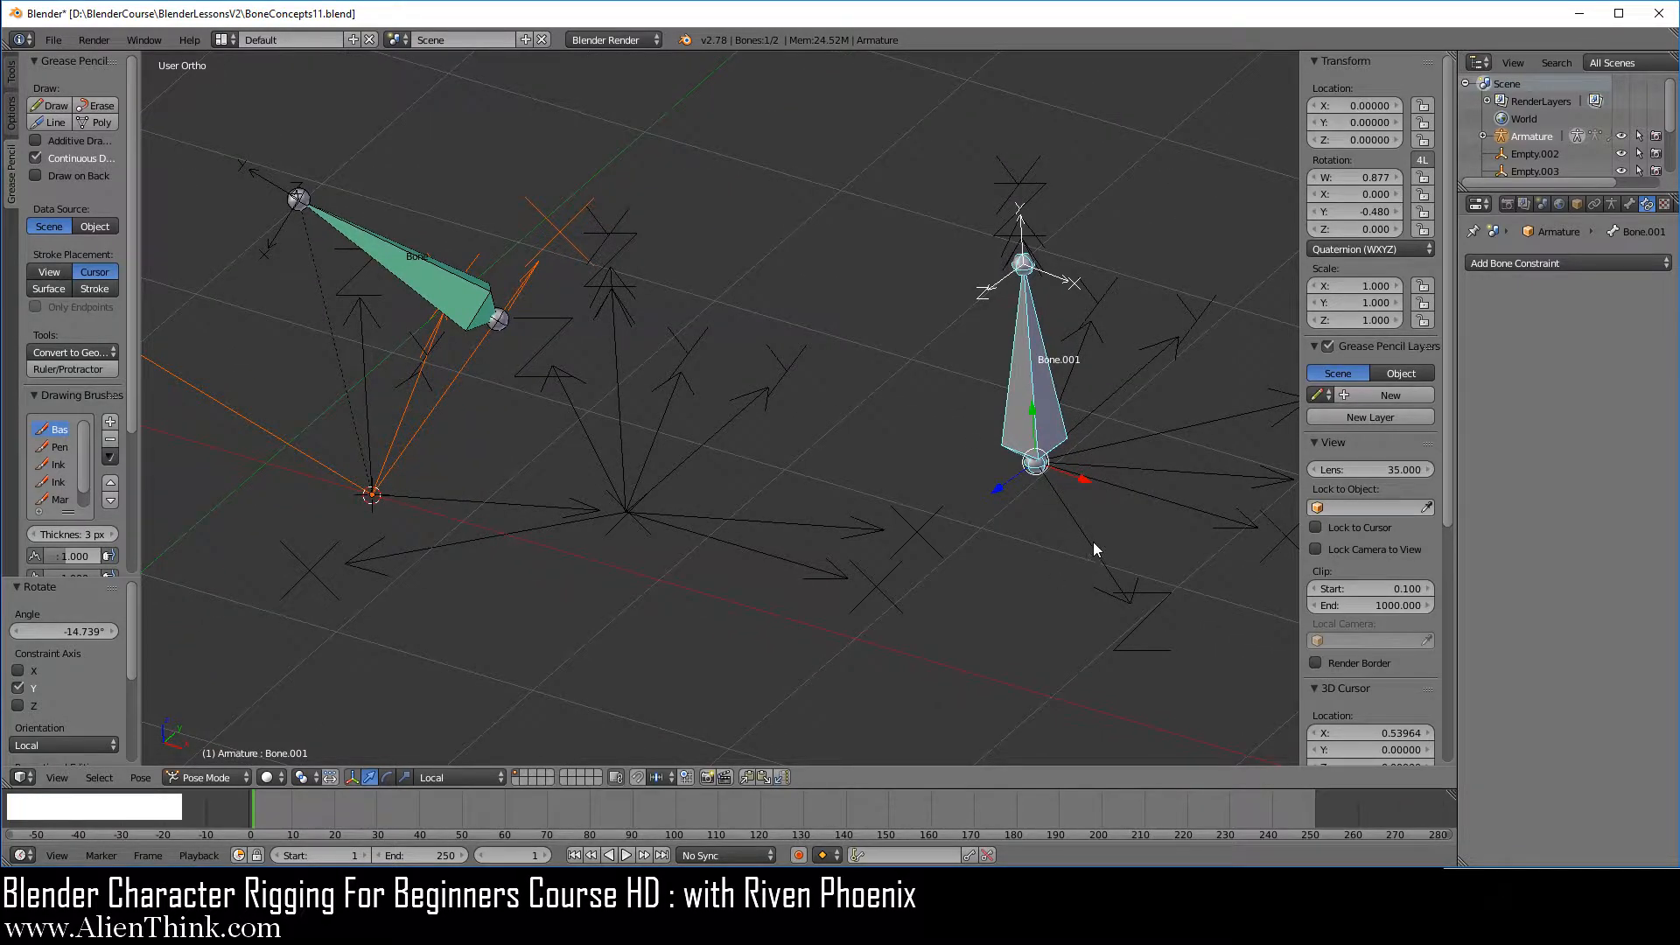
pyautogui.rightClick(1094, 550)
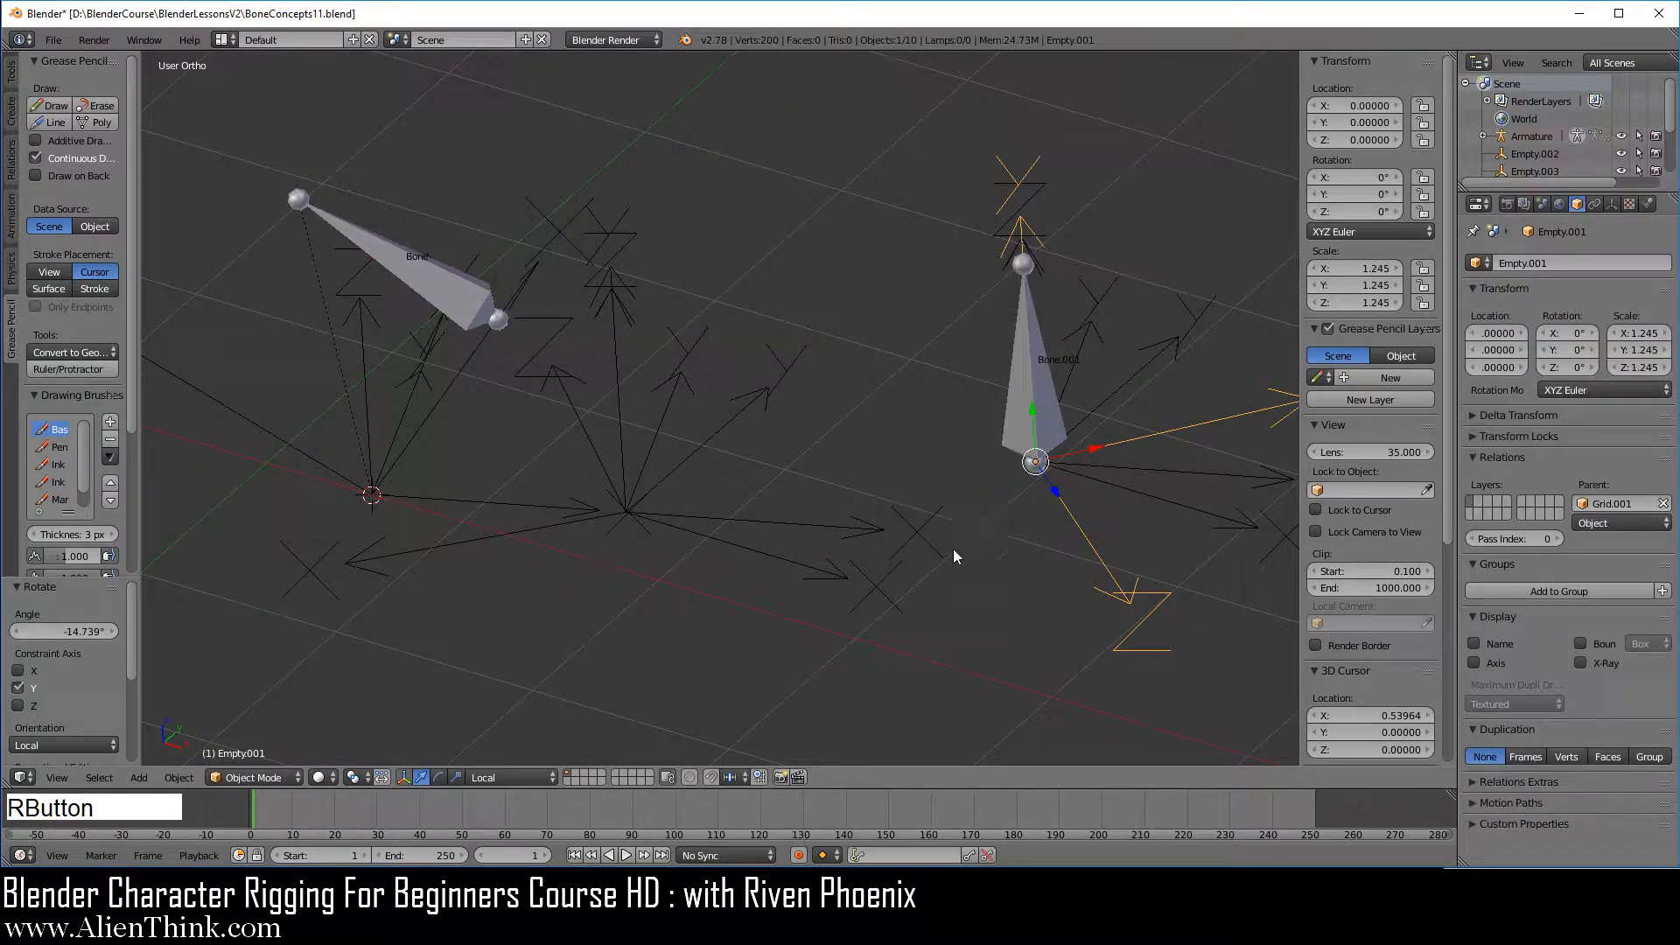
pyautogui.rightClick(1051, 417)
pyautogui.click(453, 772)
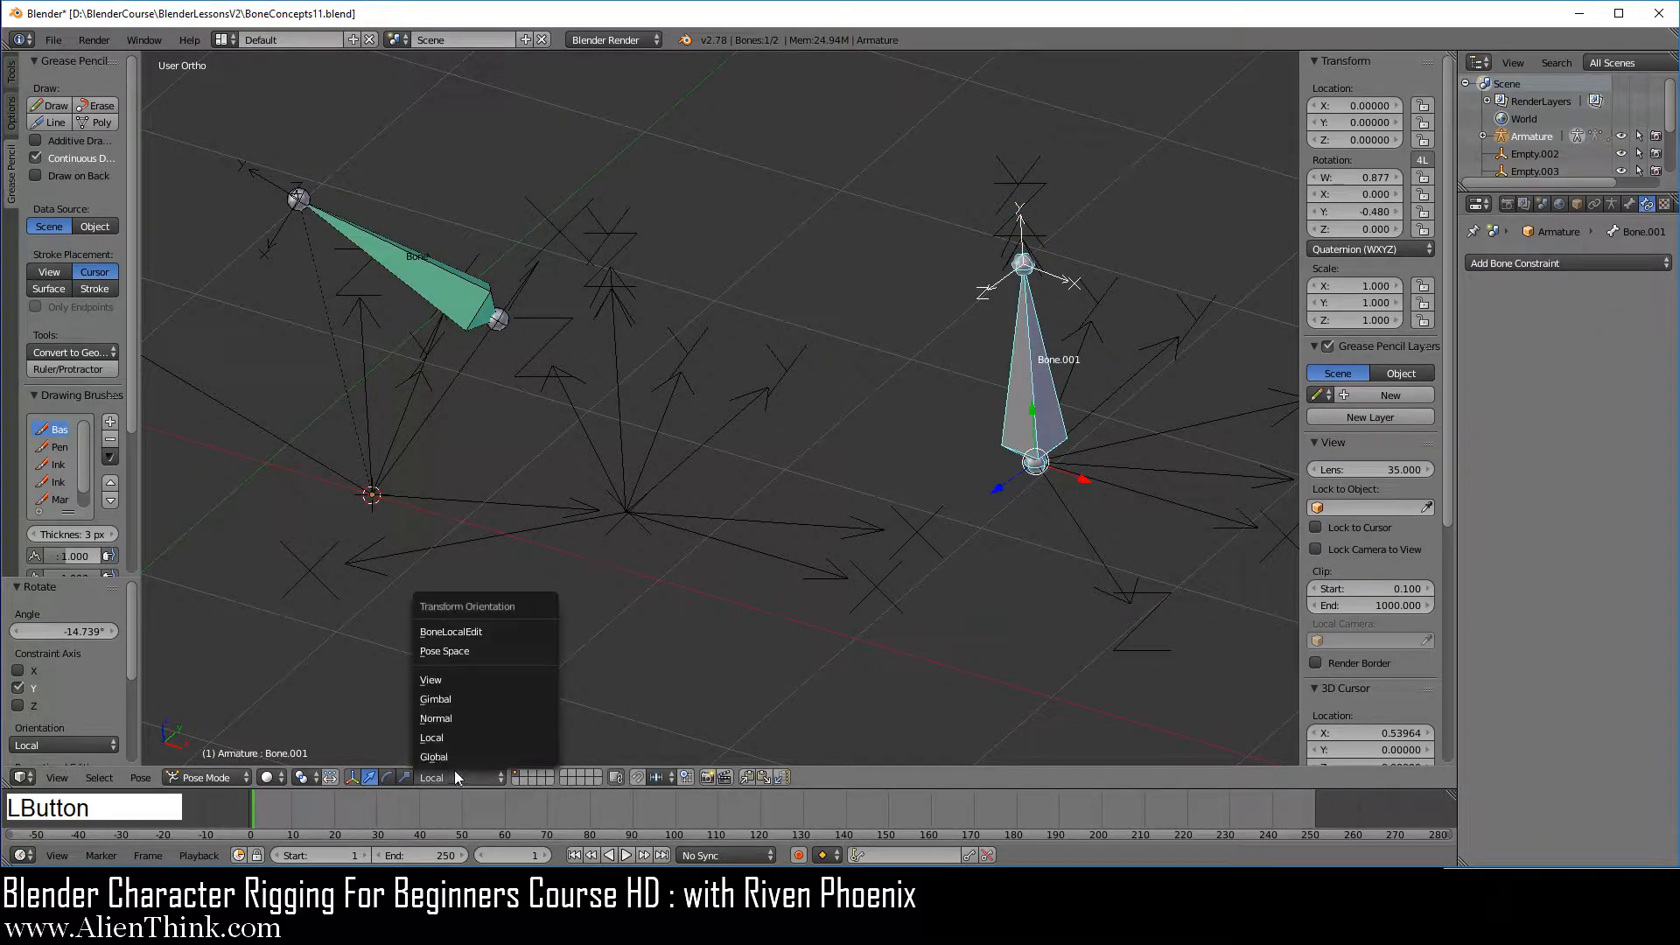
pyautogui.click(475, 628)
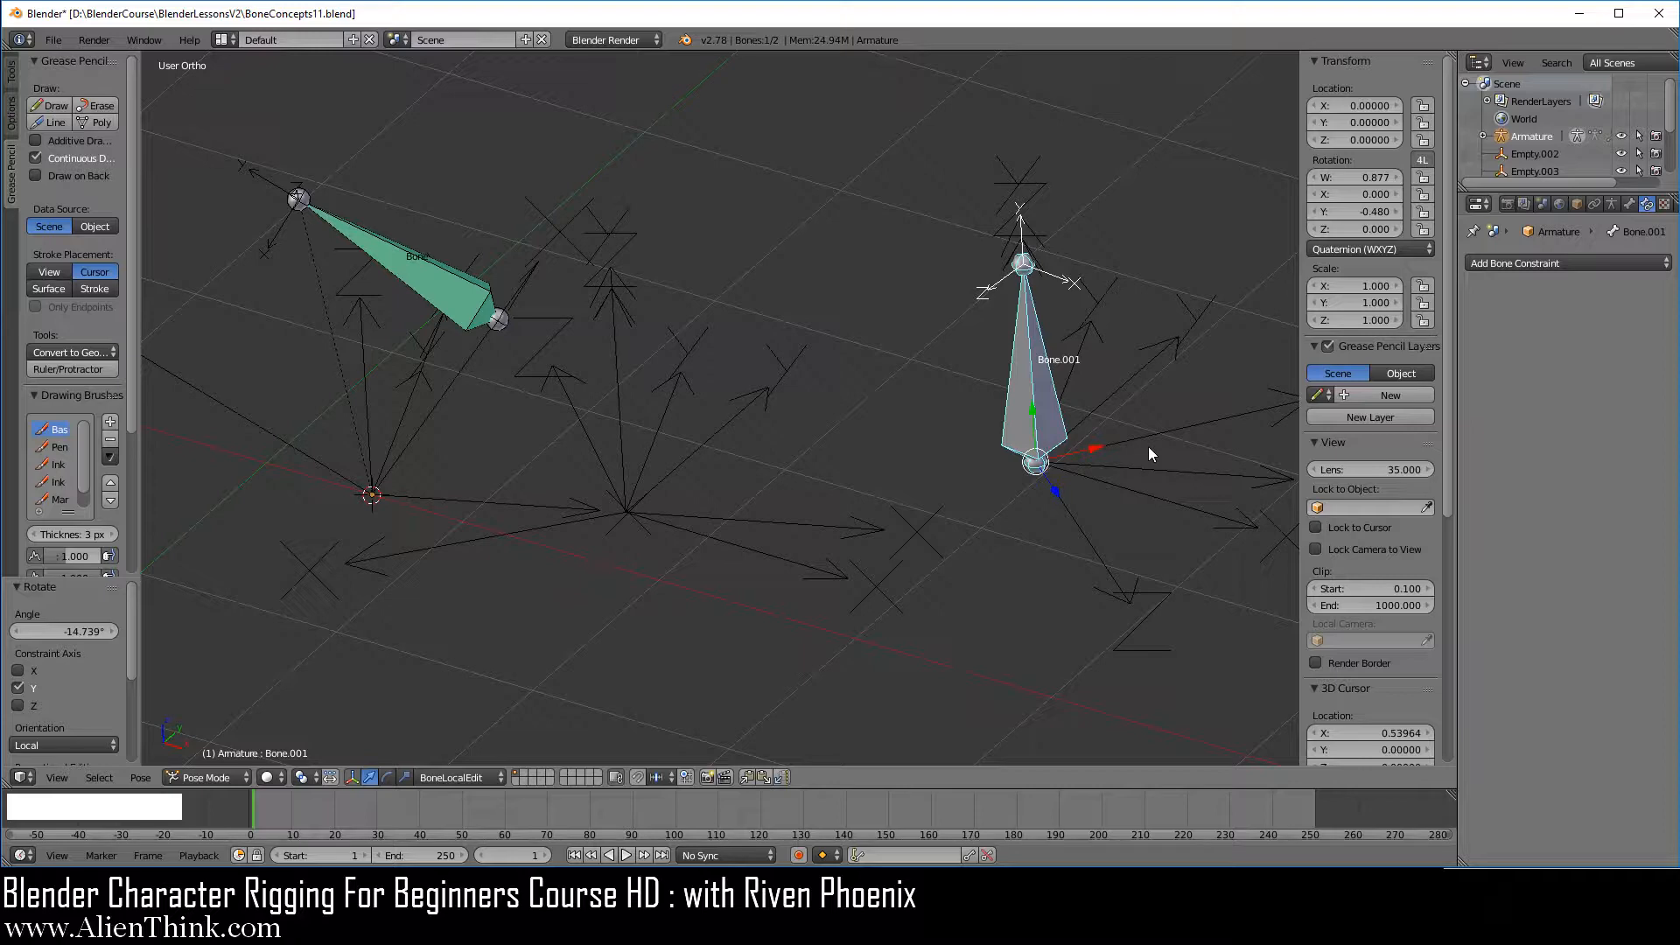
# Step: Test rotating Bone.001 about the BoneLocalEdit Z, Y and X axes, cancelling each rotation
pyautogui.press('r')
pyautogui.press('z')
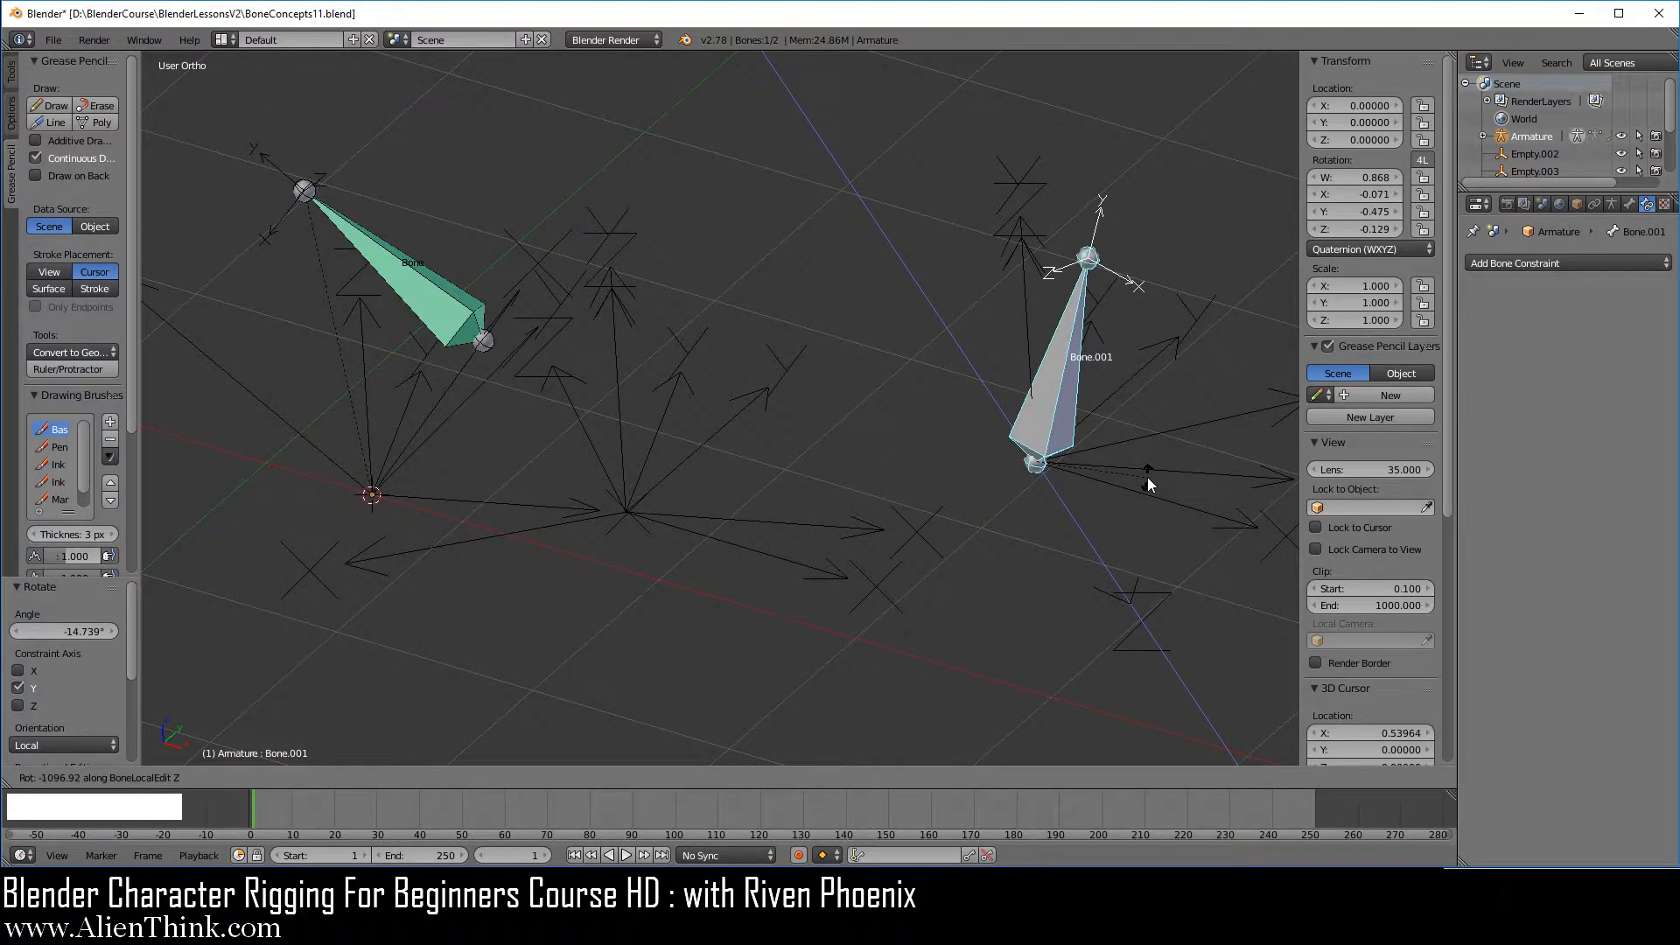
pyautogui.rightClick(1149, 484)
pyautogui.press('r')
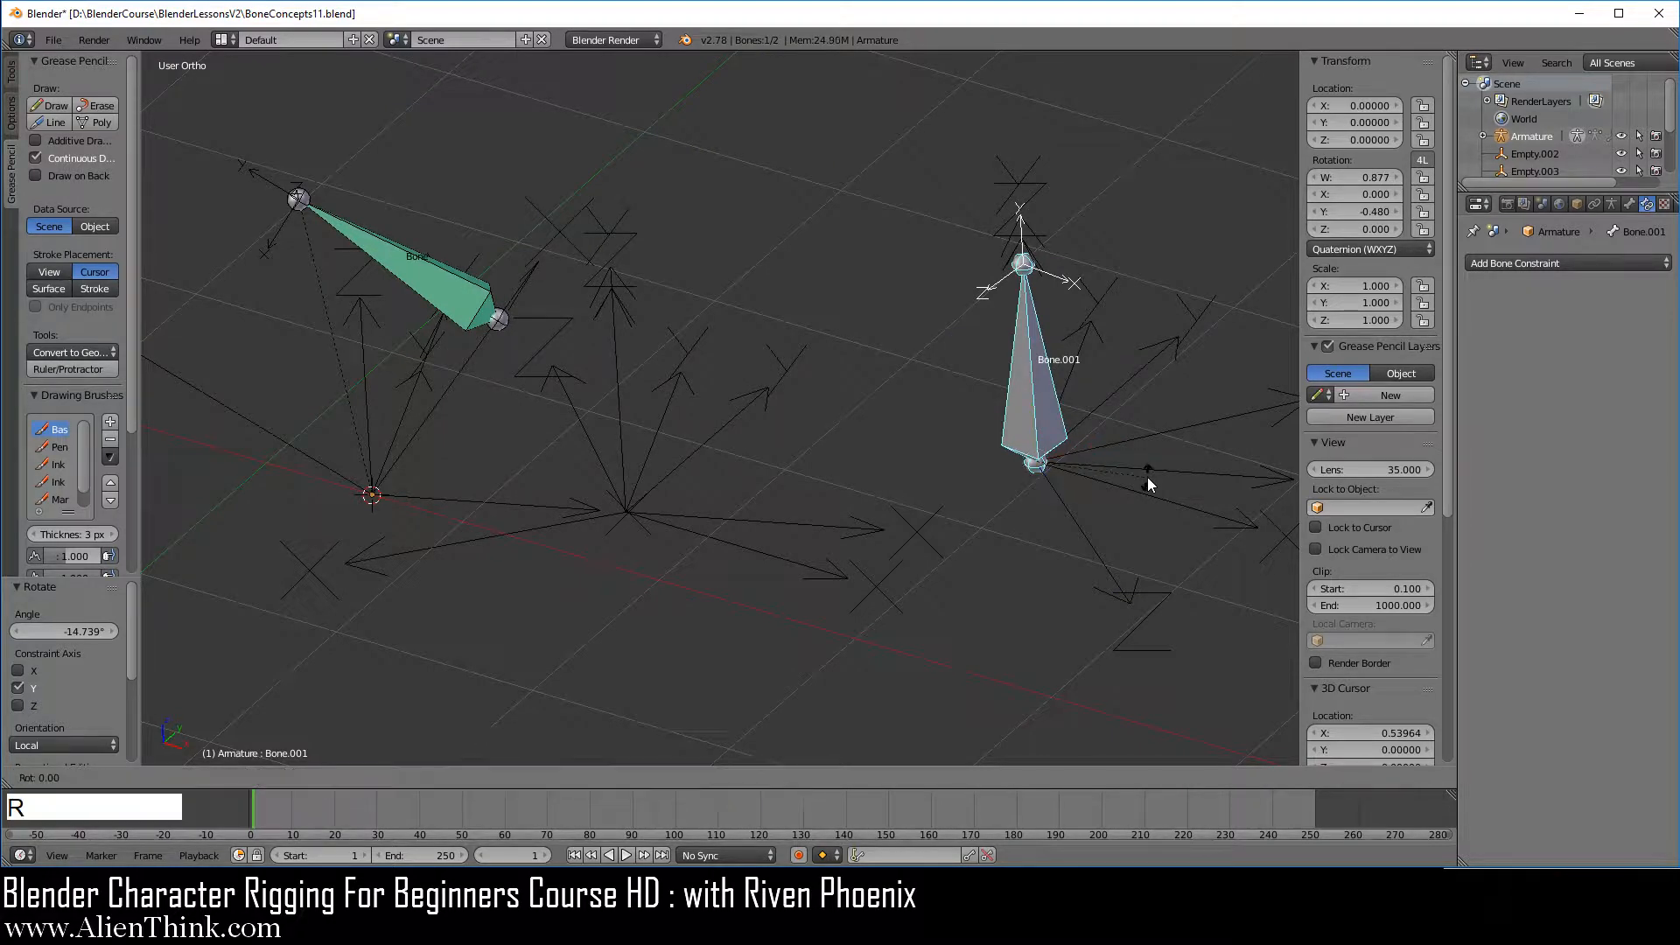
pyautogui.press('y')
pyautogui.press('y')
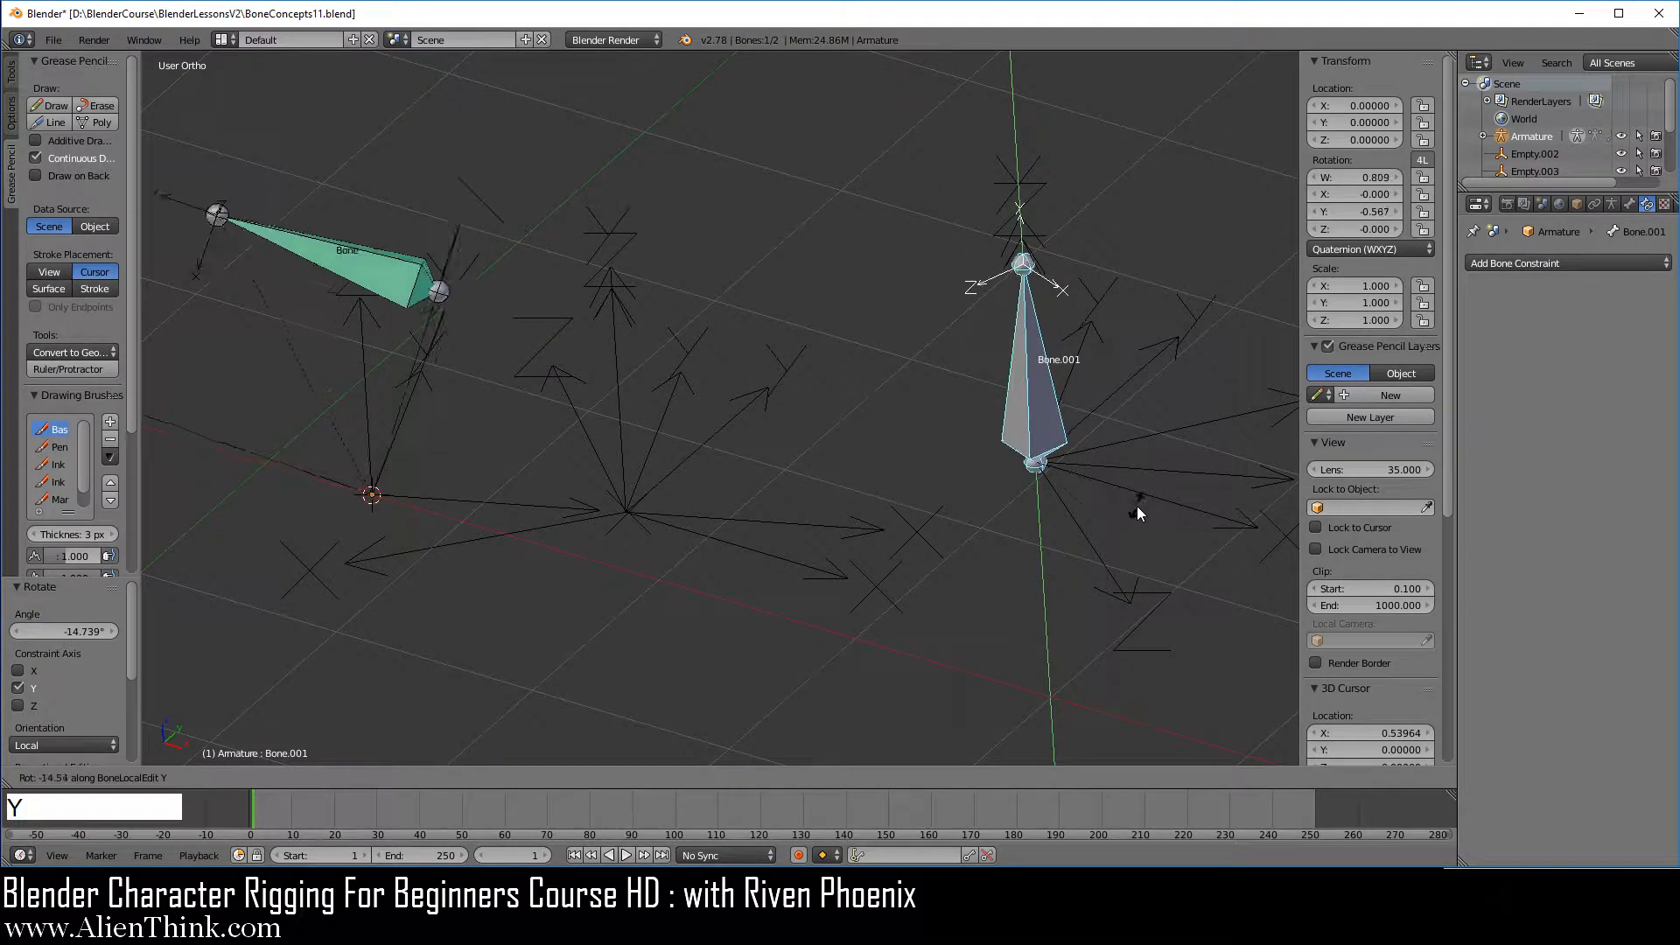
pyautogui.rightClick(1123, 450)
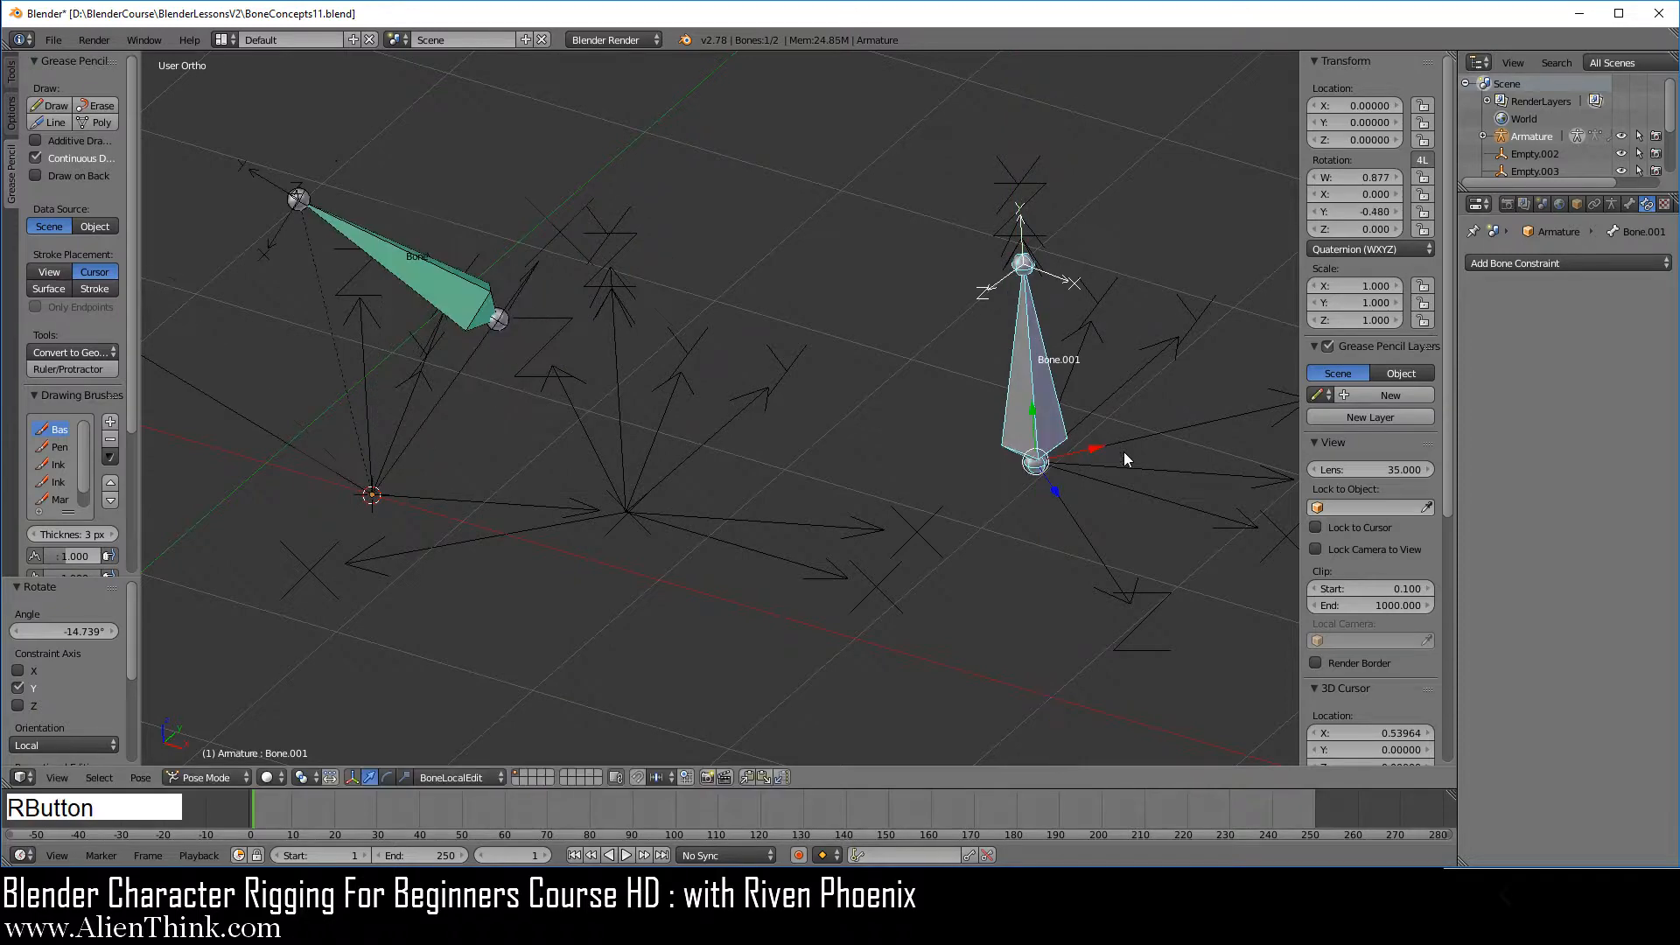
pyautogui.press('r')
pyautogui.press('x')
pyautogui.press('x')
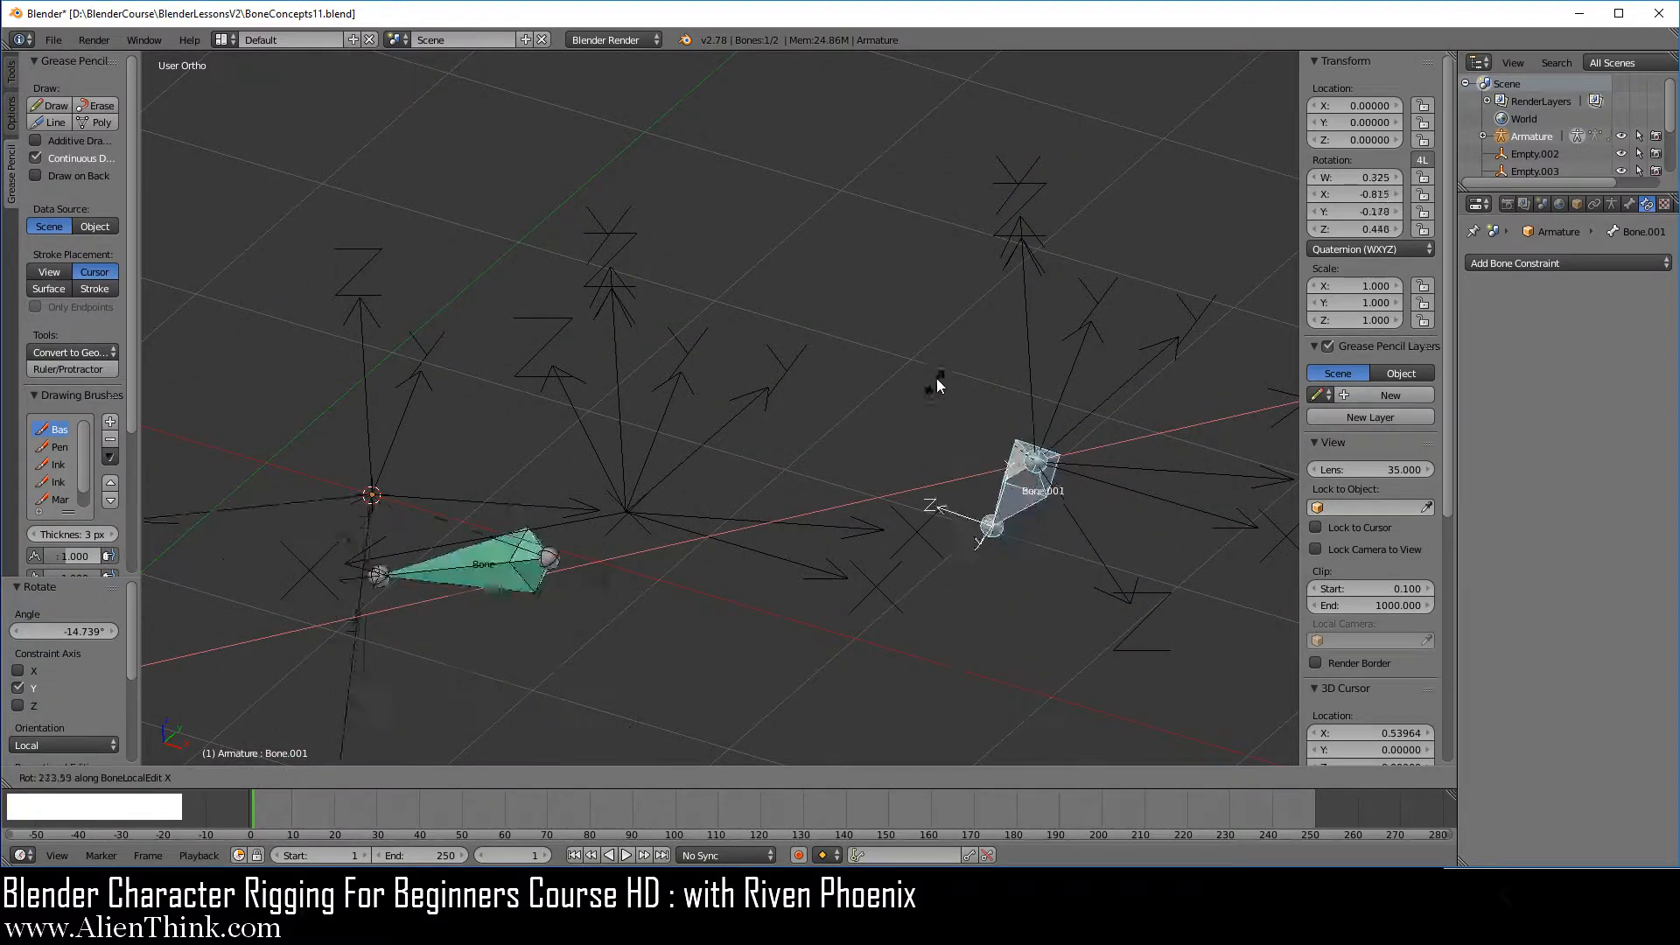
pyautogui.rightClick(1101, 447)
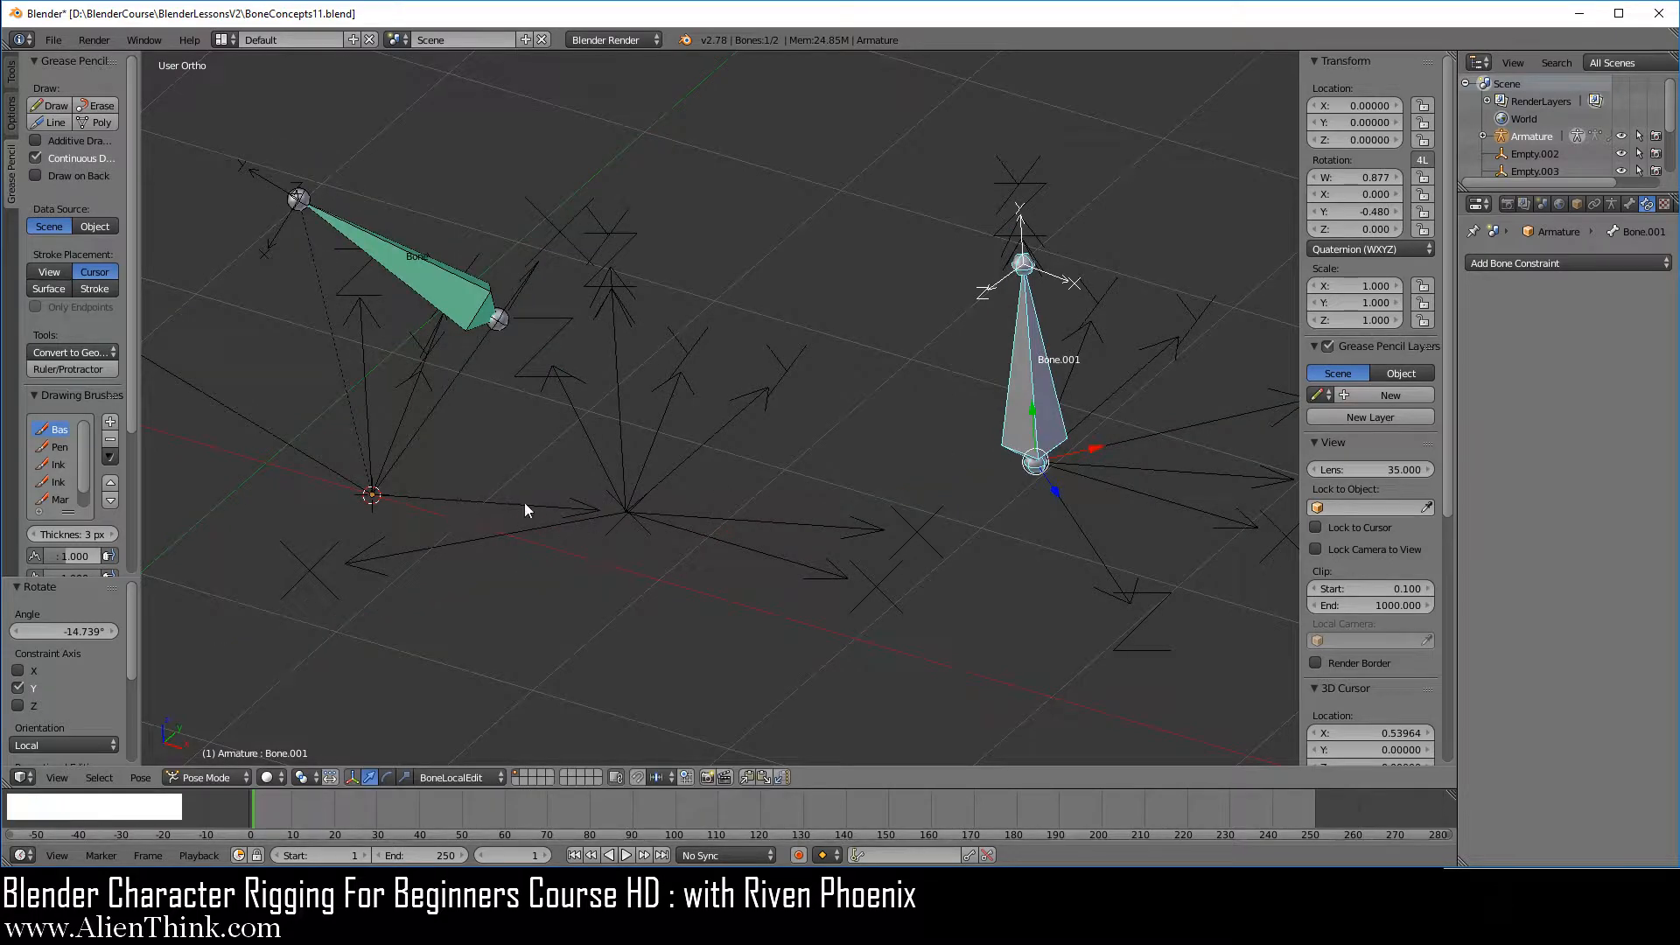
# Step: Clear the pose rotation of Bone.001
pyautogui.keyDown('shift'); pyautogui.moveTo(776, 485); pyautogui.dragTo(888, 491, button='middle'); pyautogui.keyUp('shift')
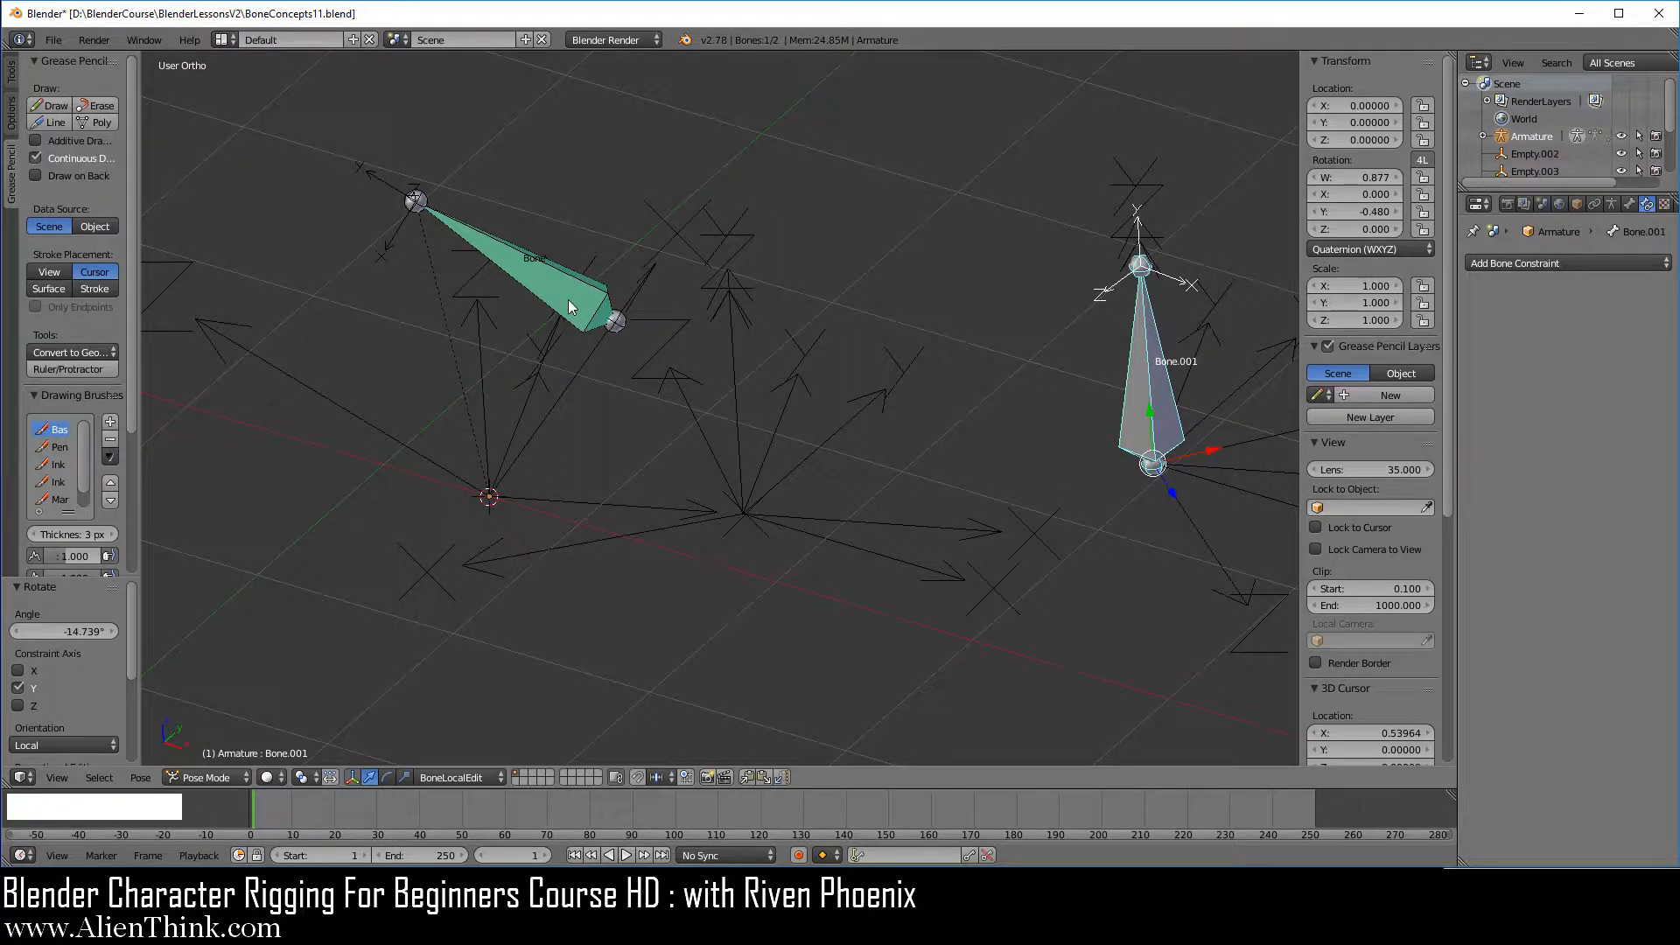
pyautogui.rightClick(1160, 388)
pyautogui.hotkey('alt', 'r')
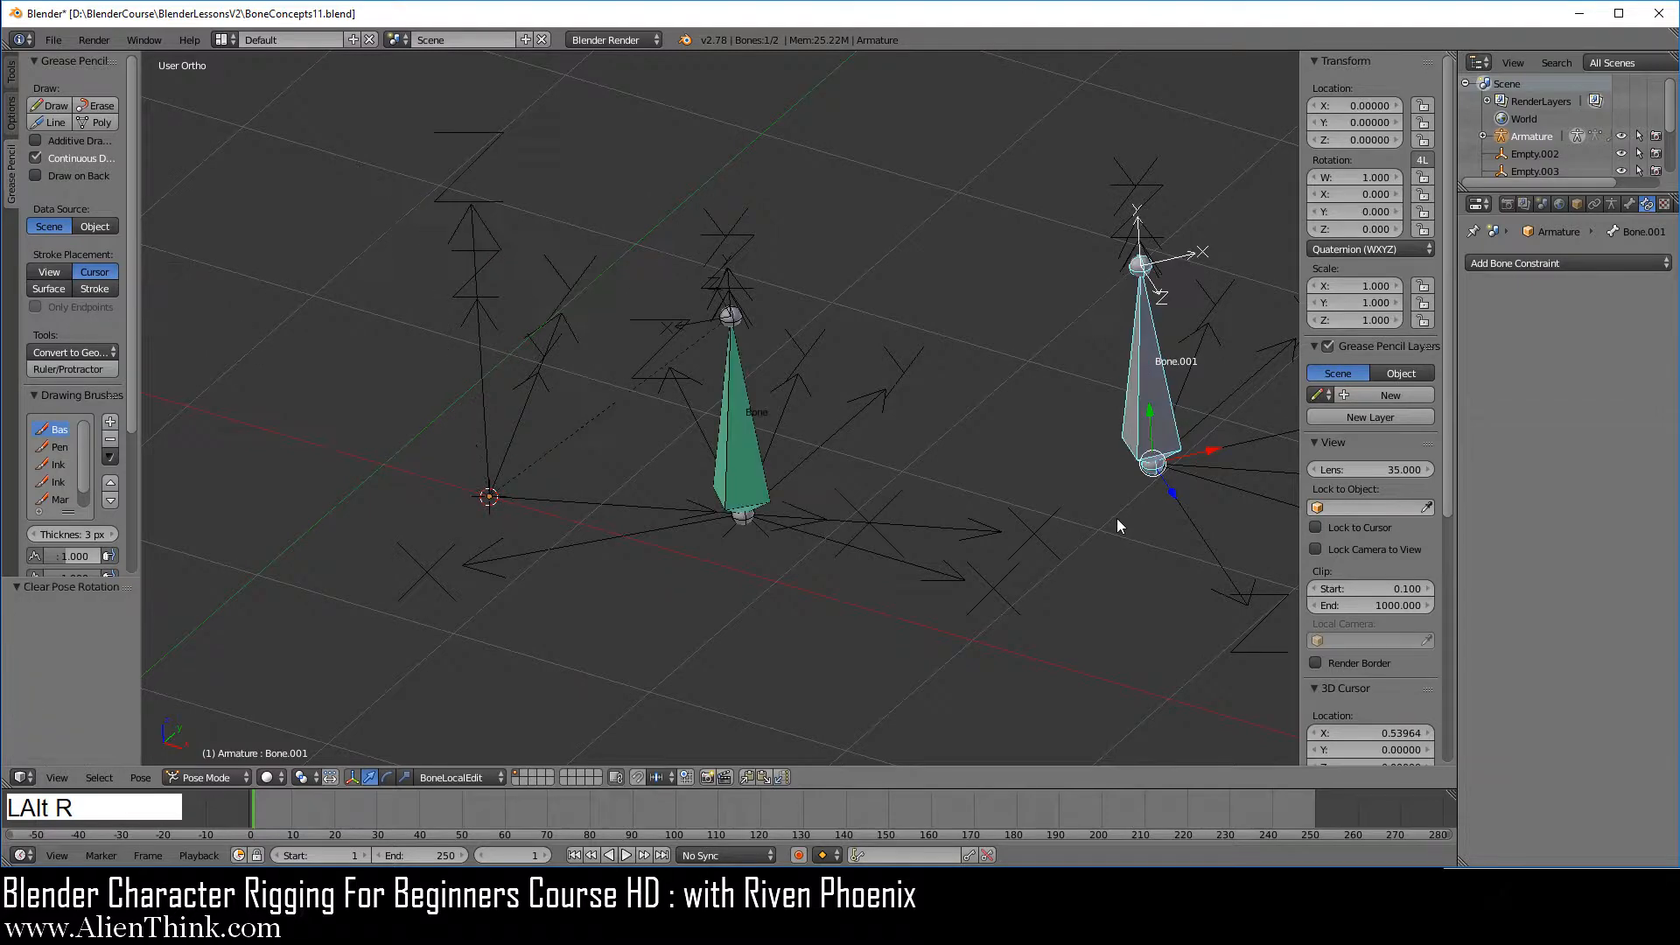
# Step: Duplicate Empty.006 in place and clear the parent of the duplicate
pyautogui.keyDown('shift'); pyautogui.moveTo(926, 511); pyautogui.dragTo(1060, 476, button='middle'); pyautogui.keyUp('shift')
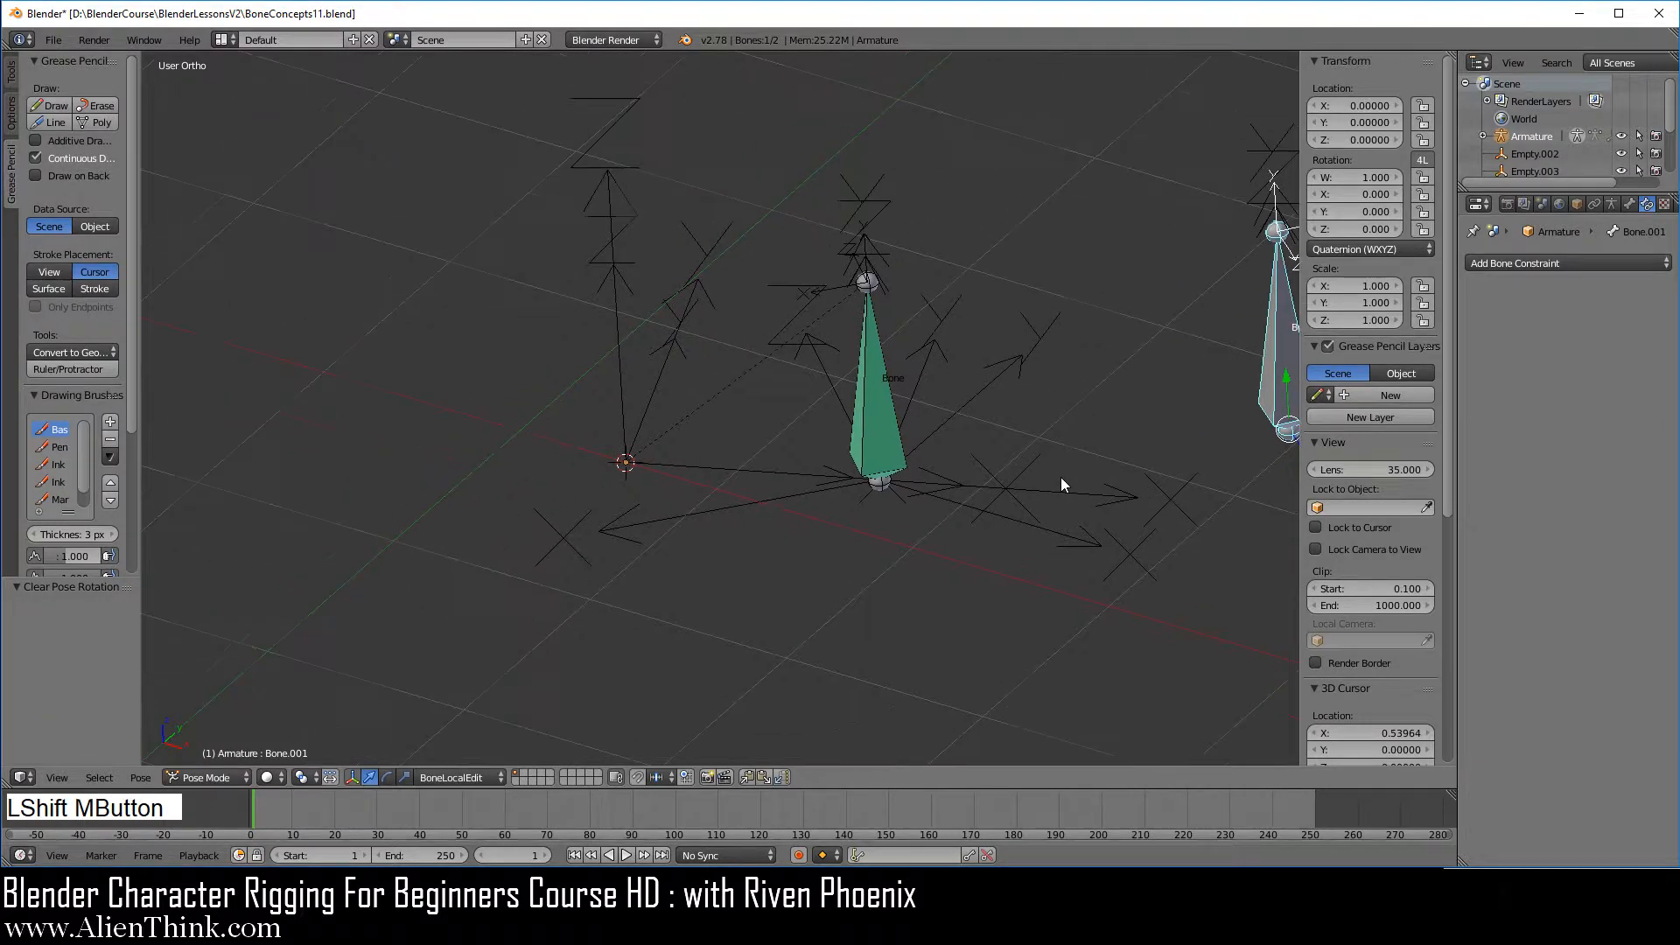
pyautogui.rightClick(706, 291)
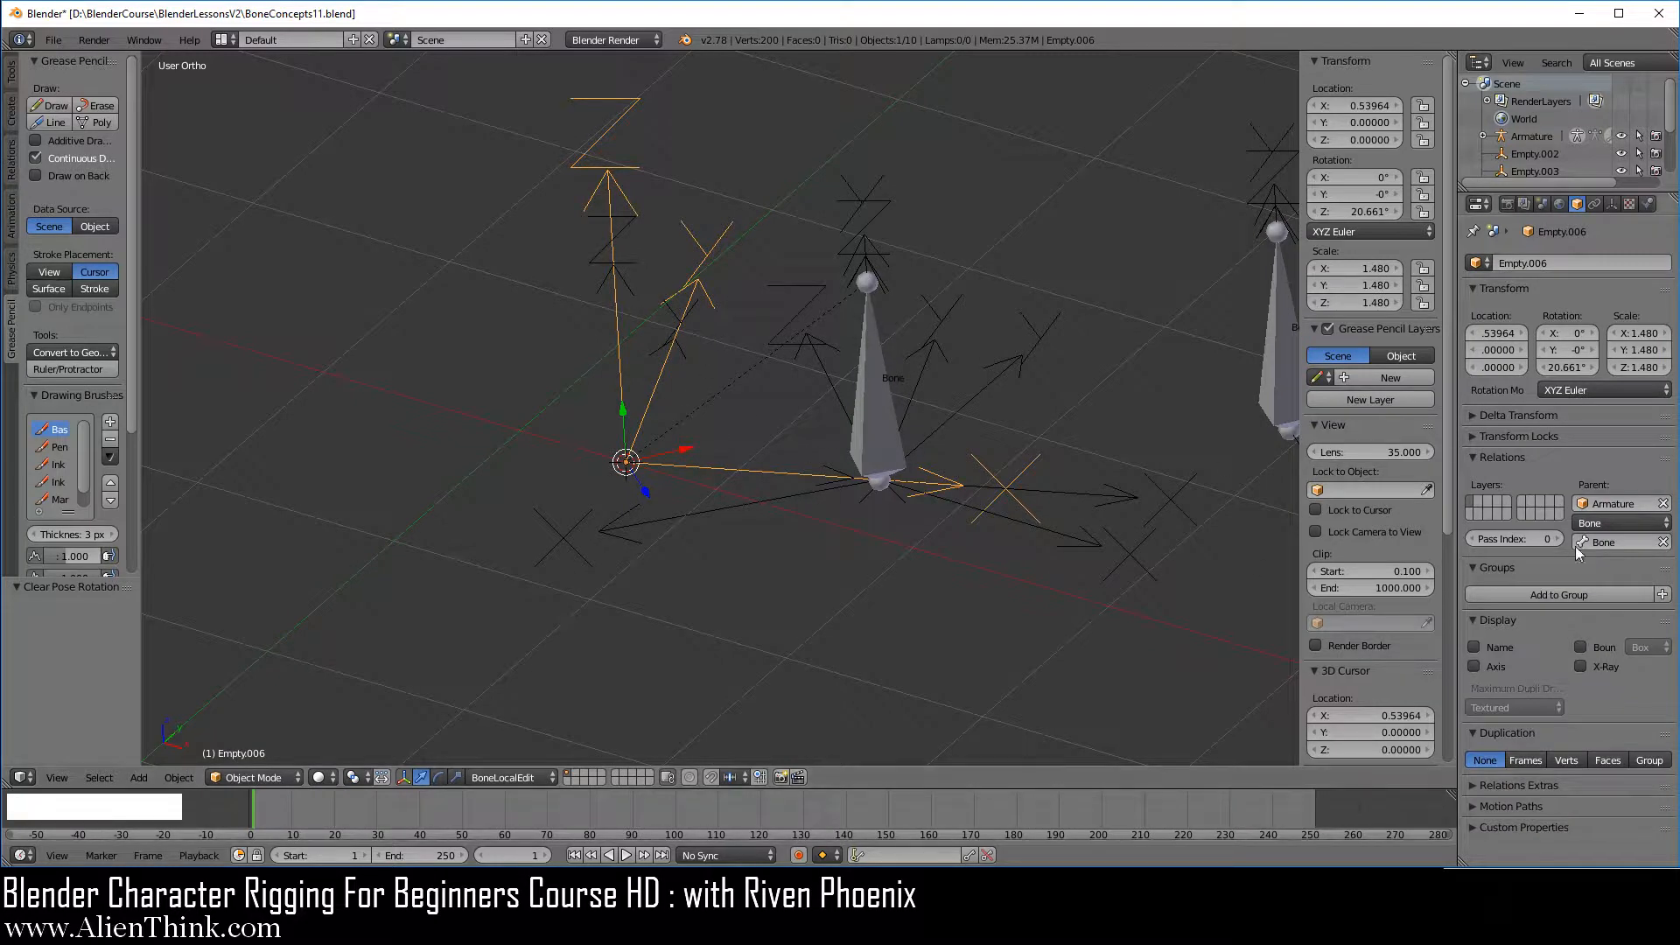
pyautogui.press('shift')
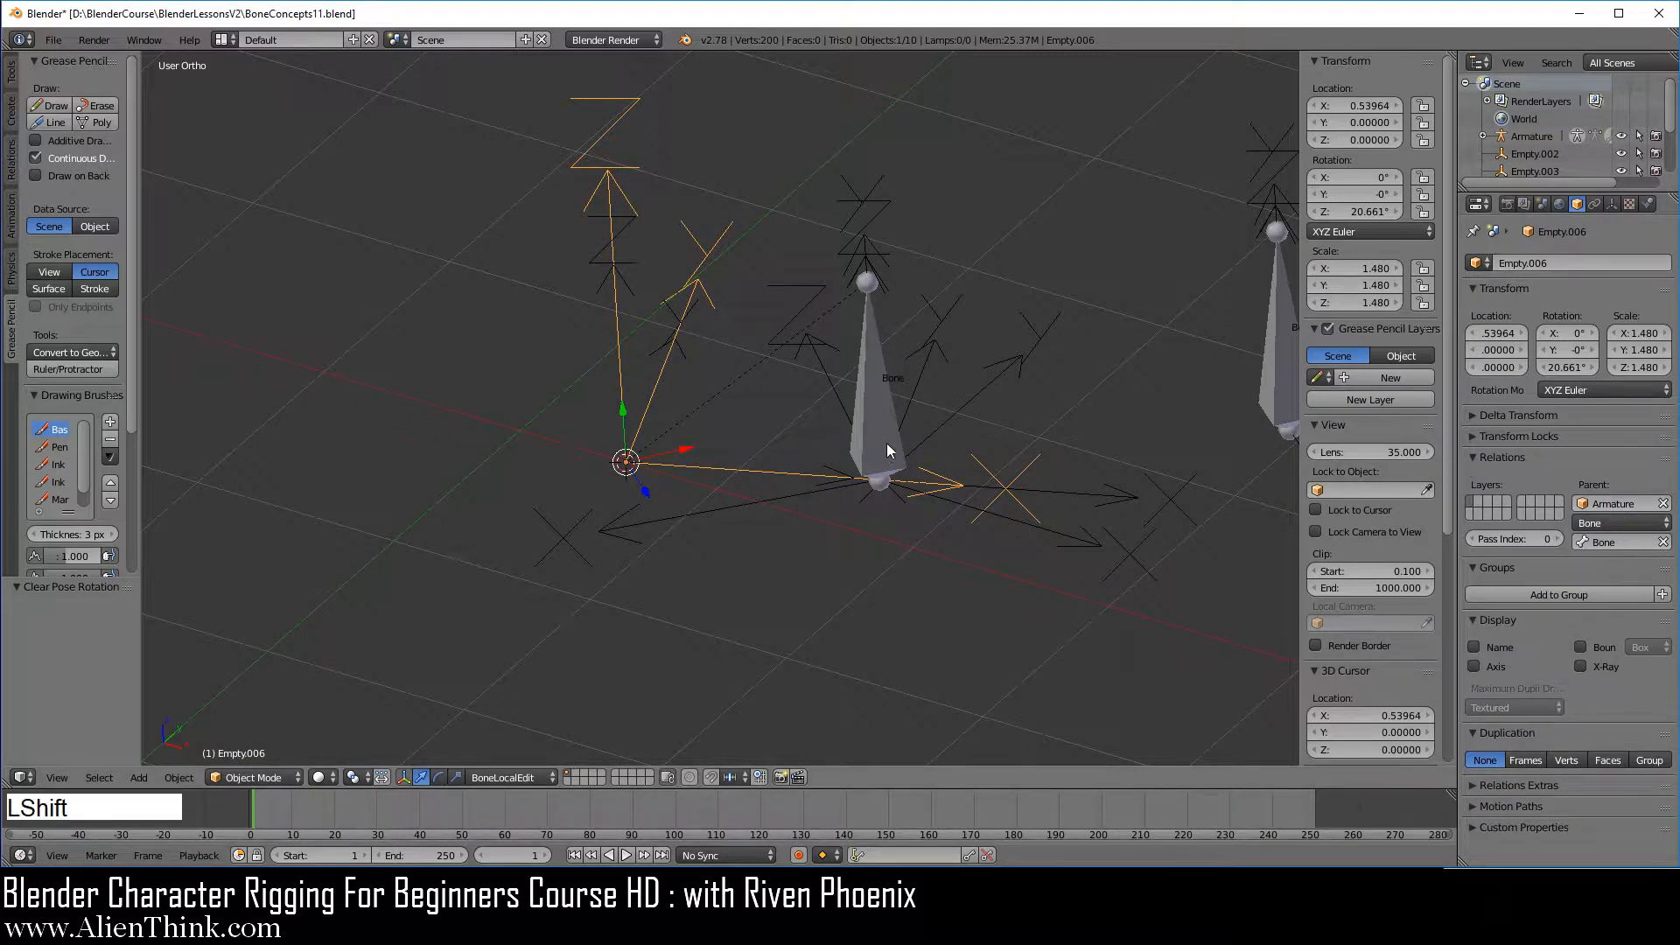
pyautogui.hotkey('shift', 'd')
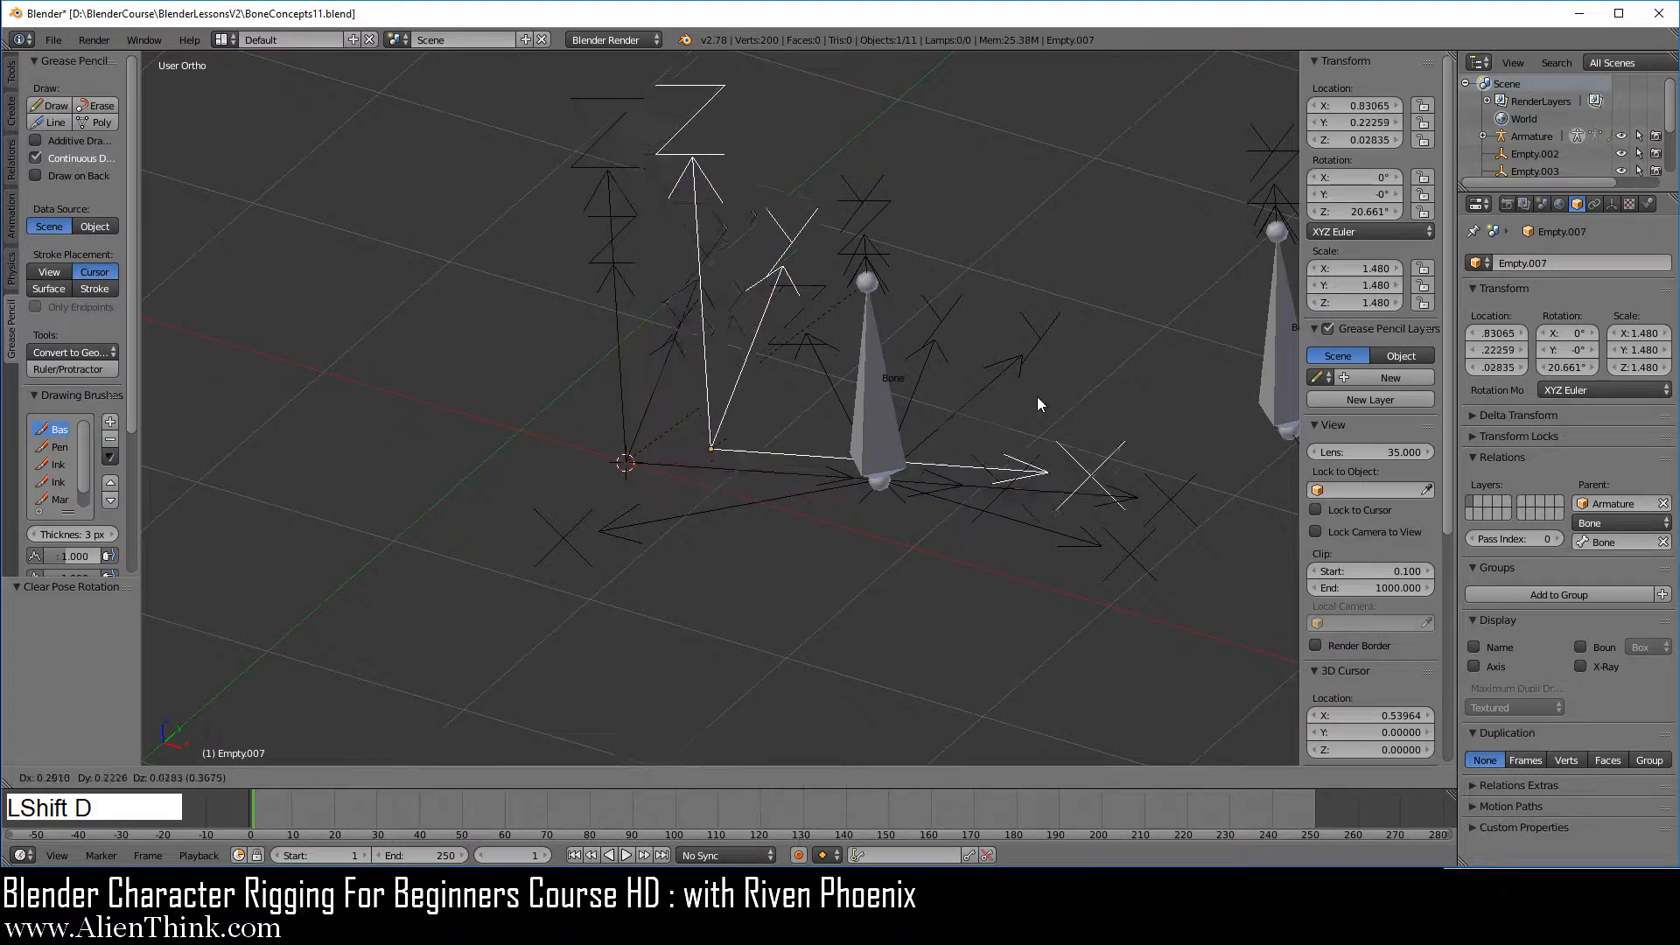
pyautogui.rightClick(999, 355)
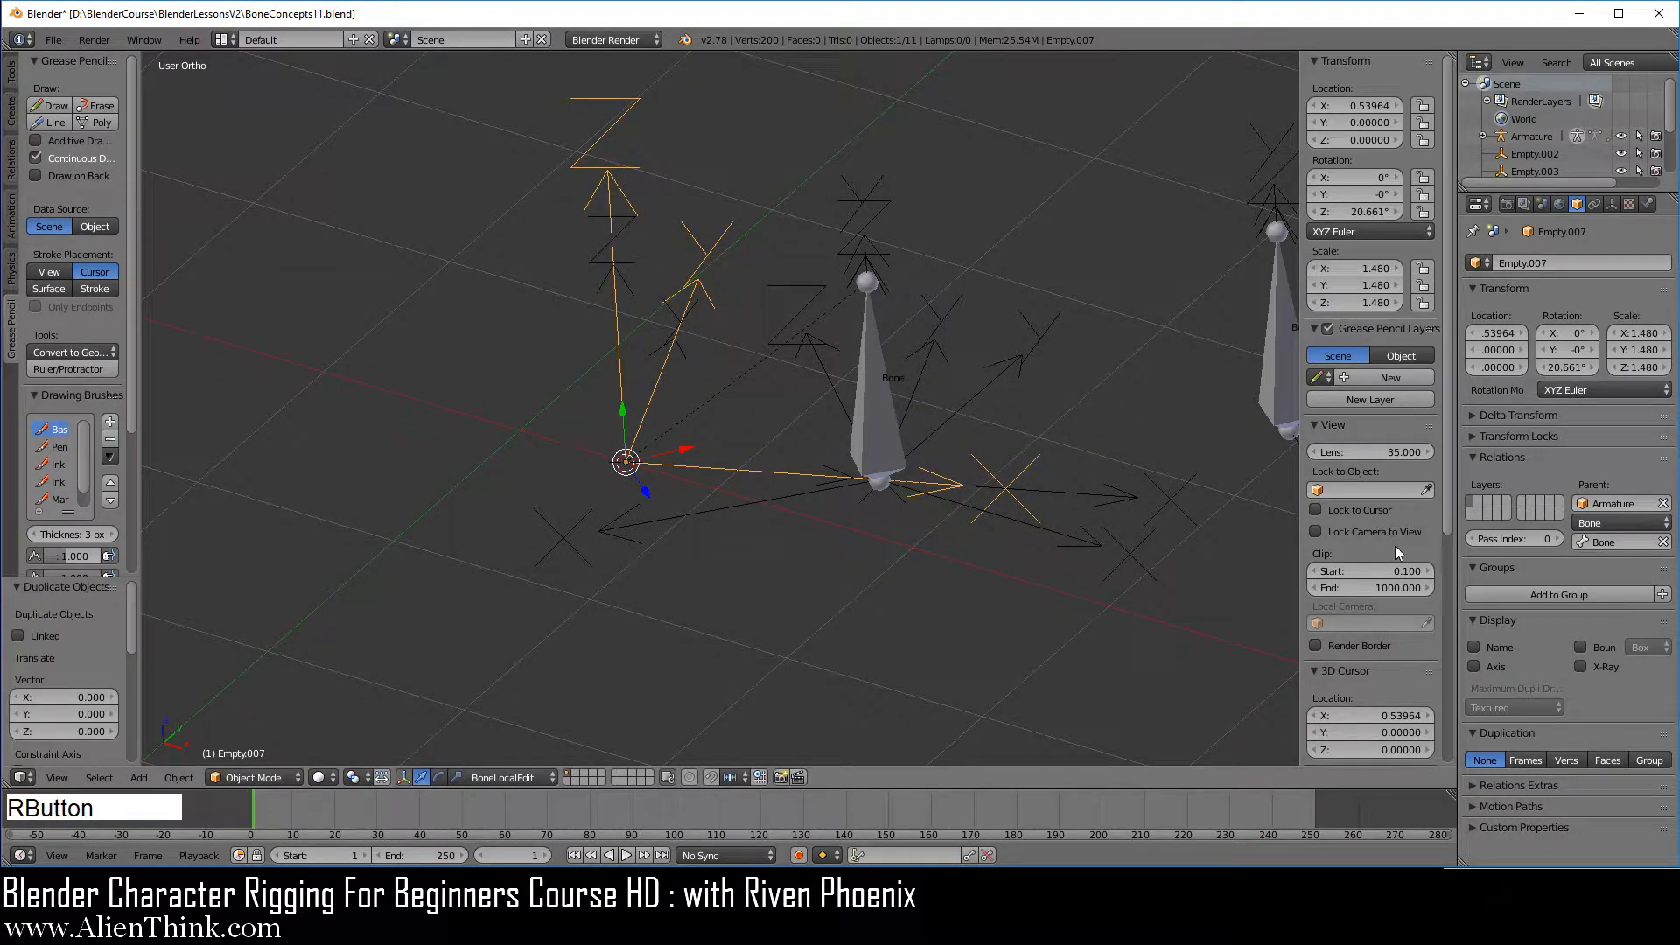
pyautogui.click(1664, 504)
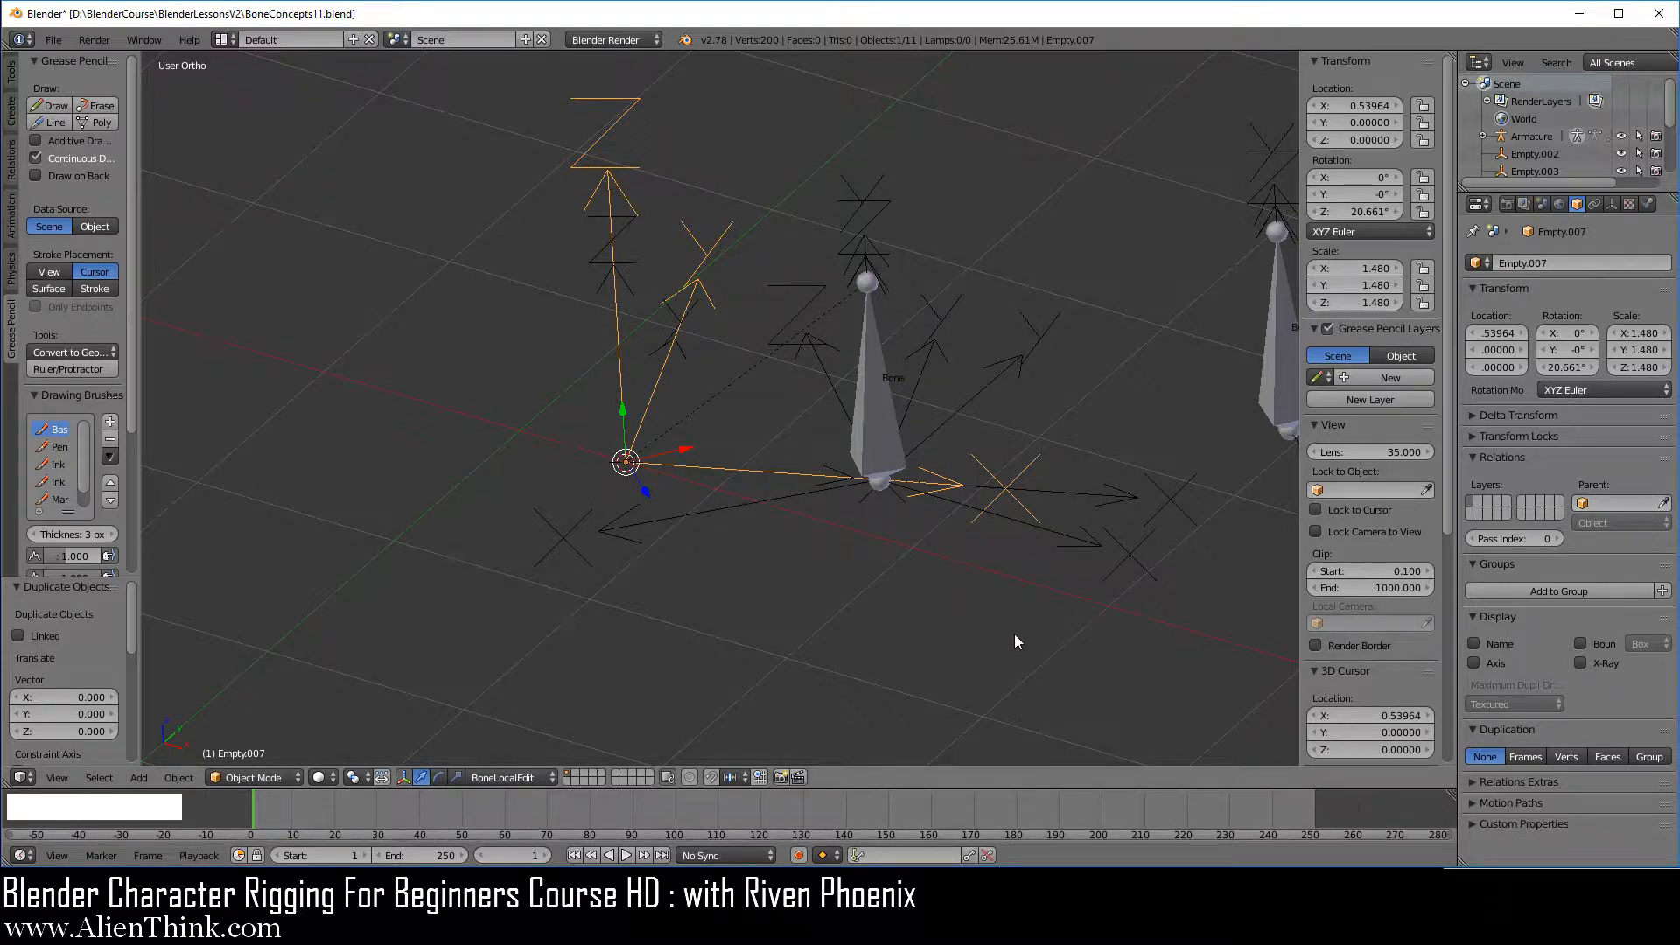
# Step: Scale the duplicated empty down uniformly to about 0.54 of its size
pyautogui.press('s')
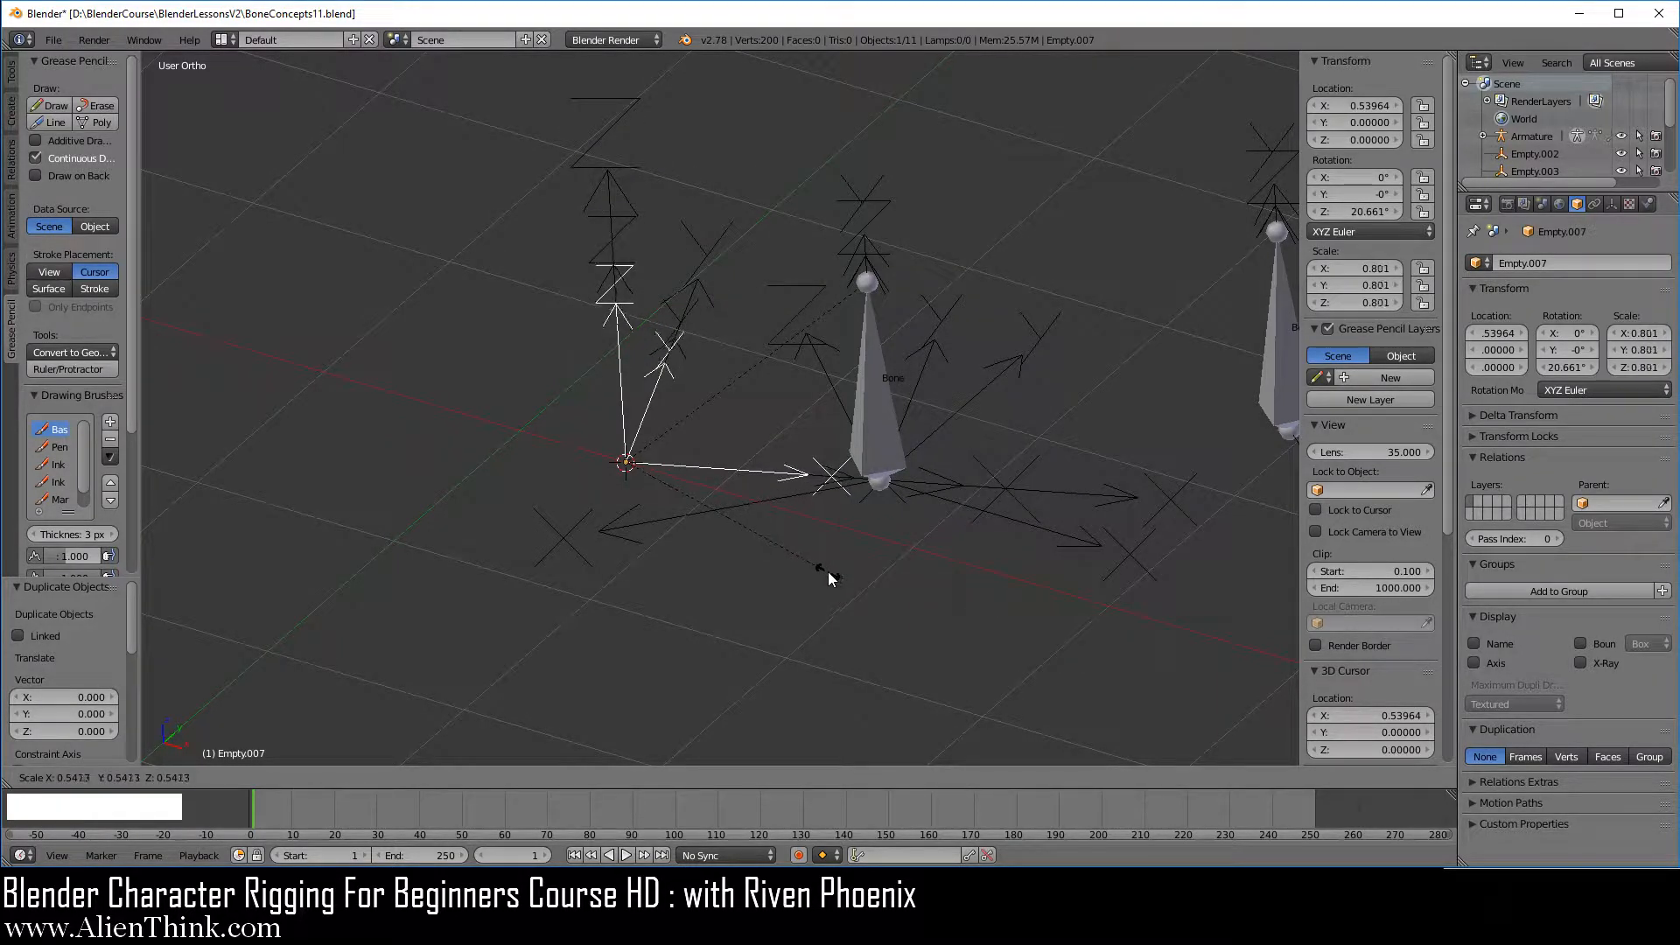
pyautogui.click(829, 577)
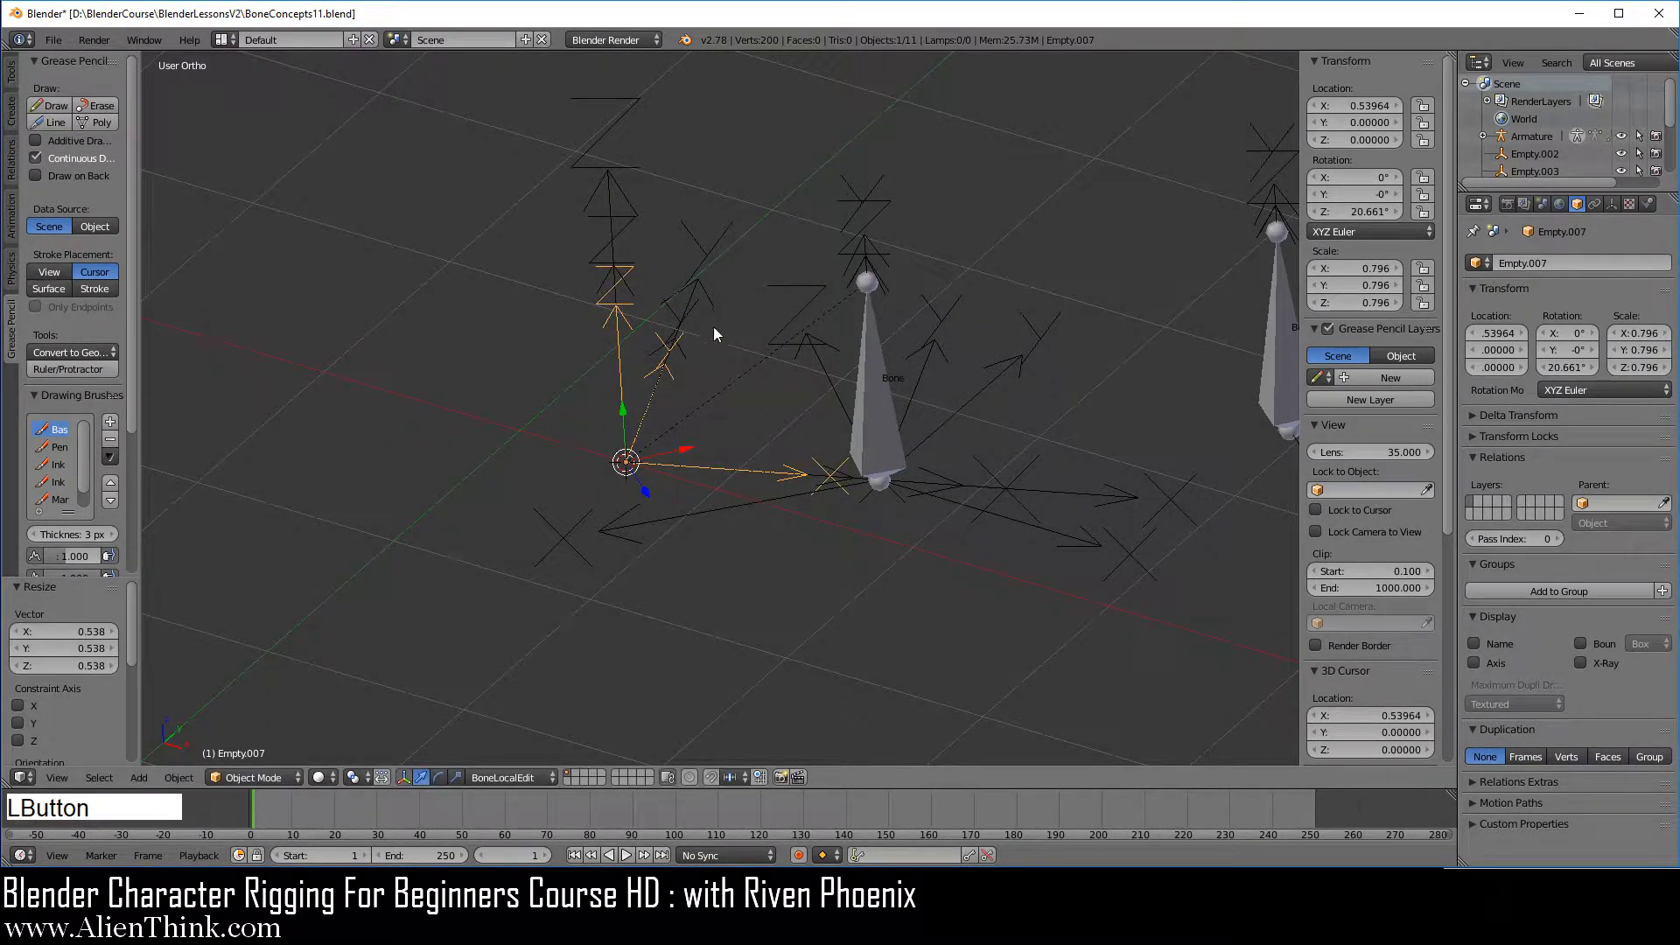
pyautogui.moveTo(717, 391); pyautogui.dragTo(708, 458, button='middle')
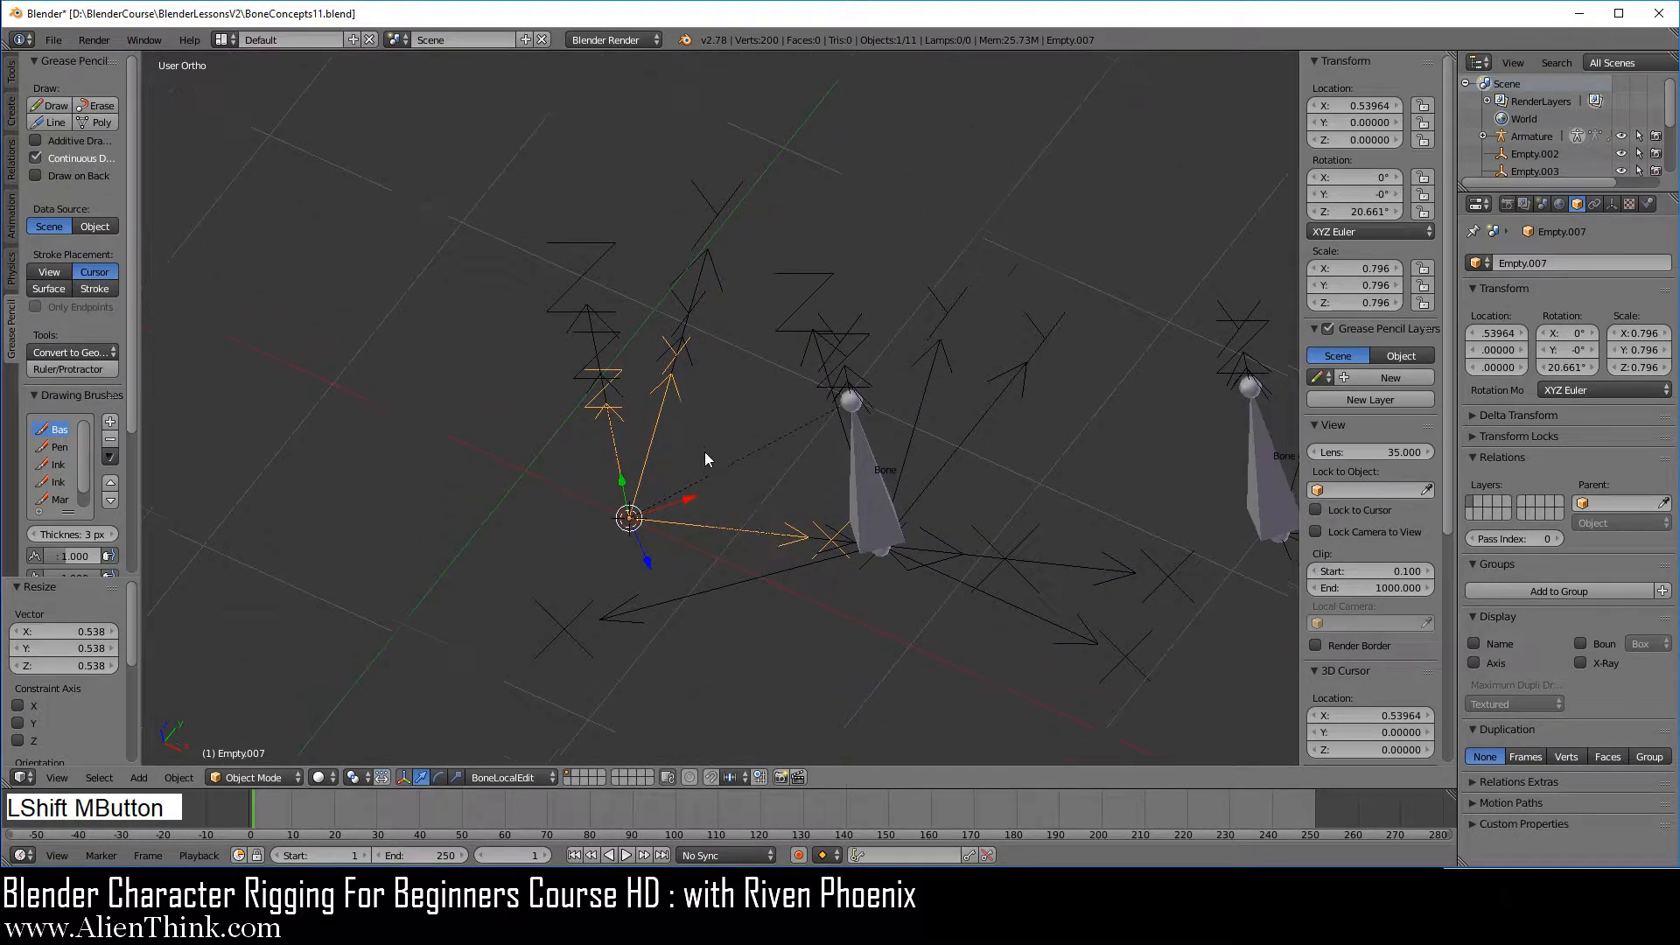
pyautogui.scroll(2, 705, 451)
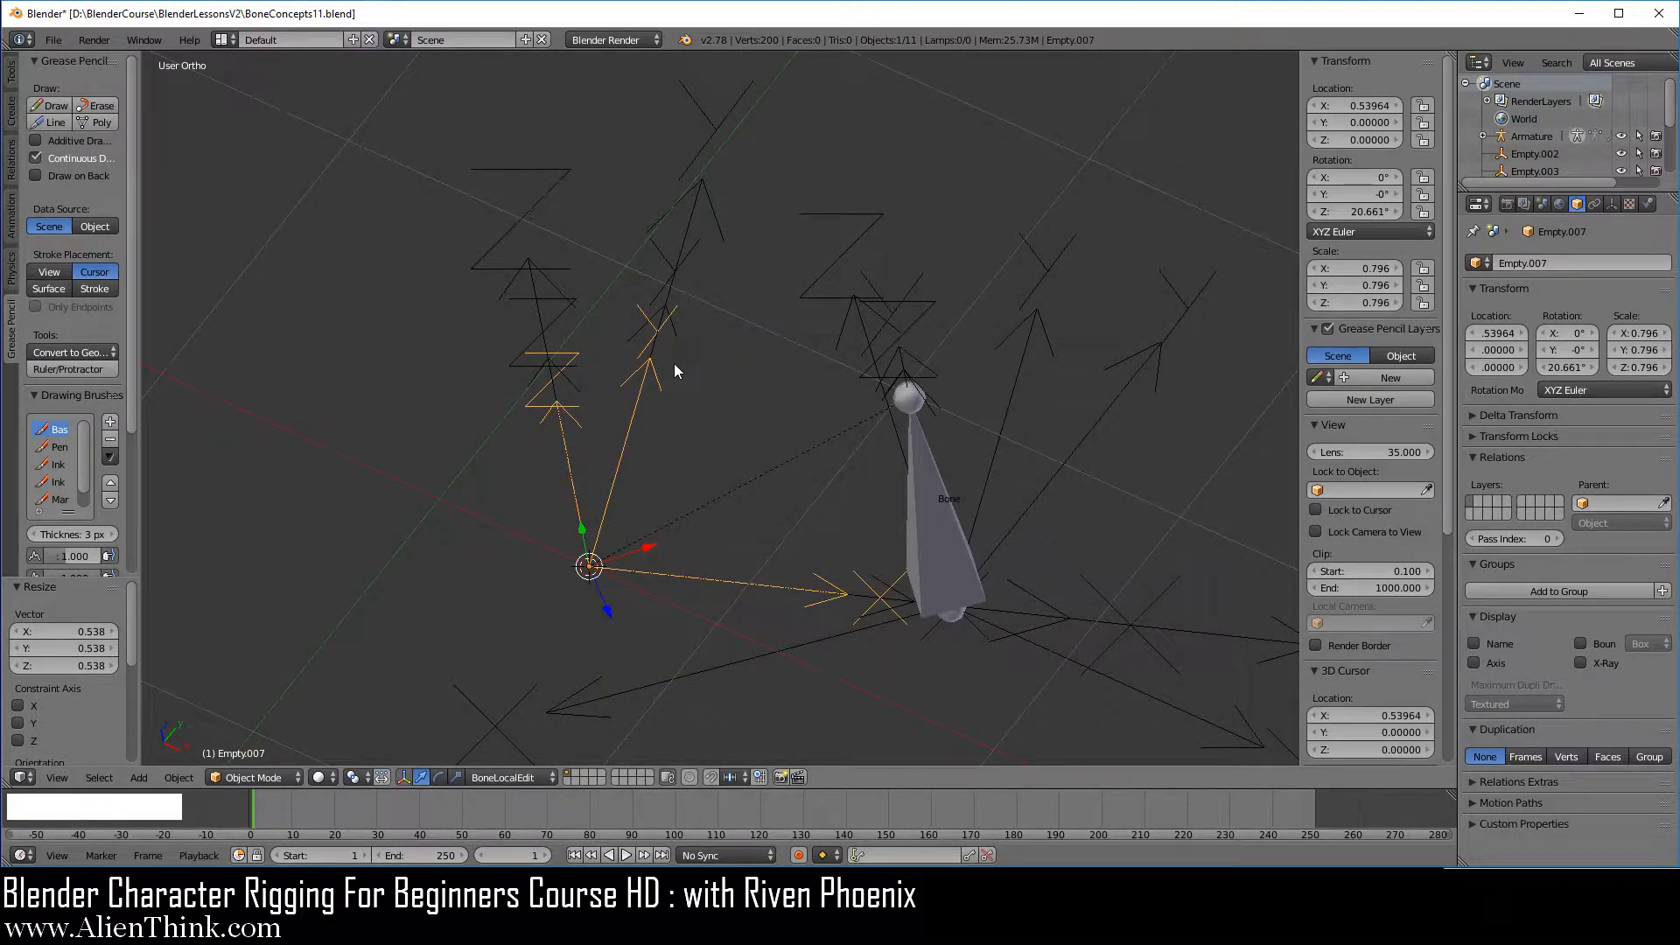
# Step: Add a Copy Location constraint to the smaller Empty.007 with Empty.006 as its target
pyautogui.rightClick(719, 223)
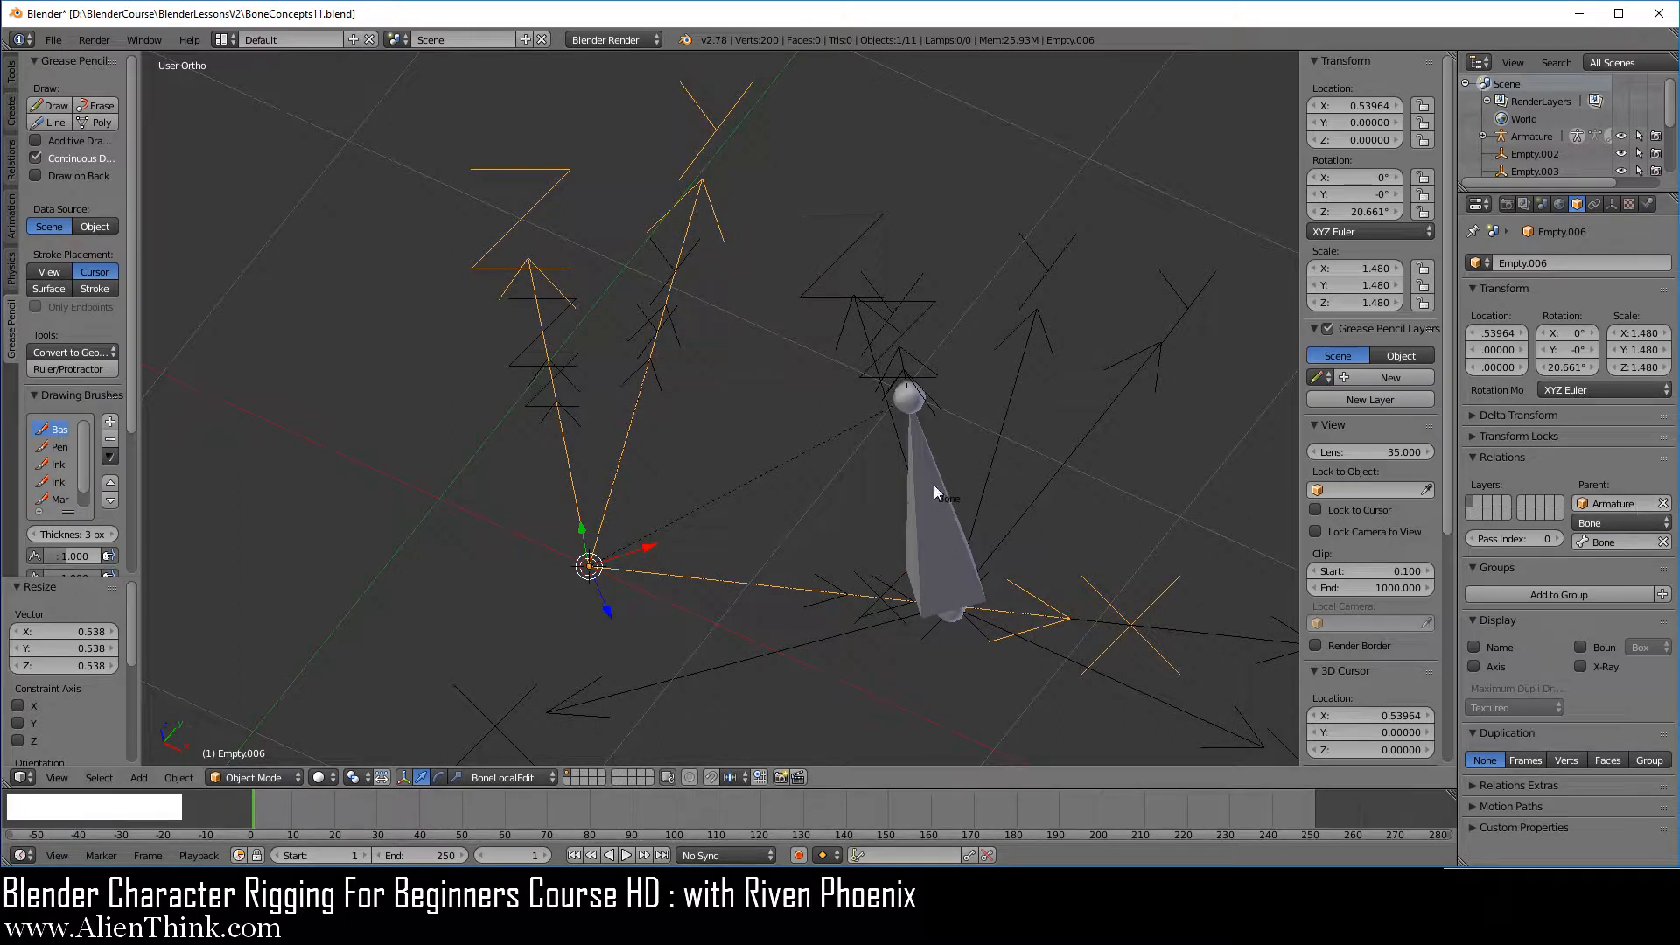
pyautogui.rightClick(658, 386)
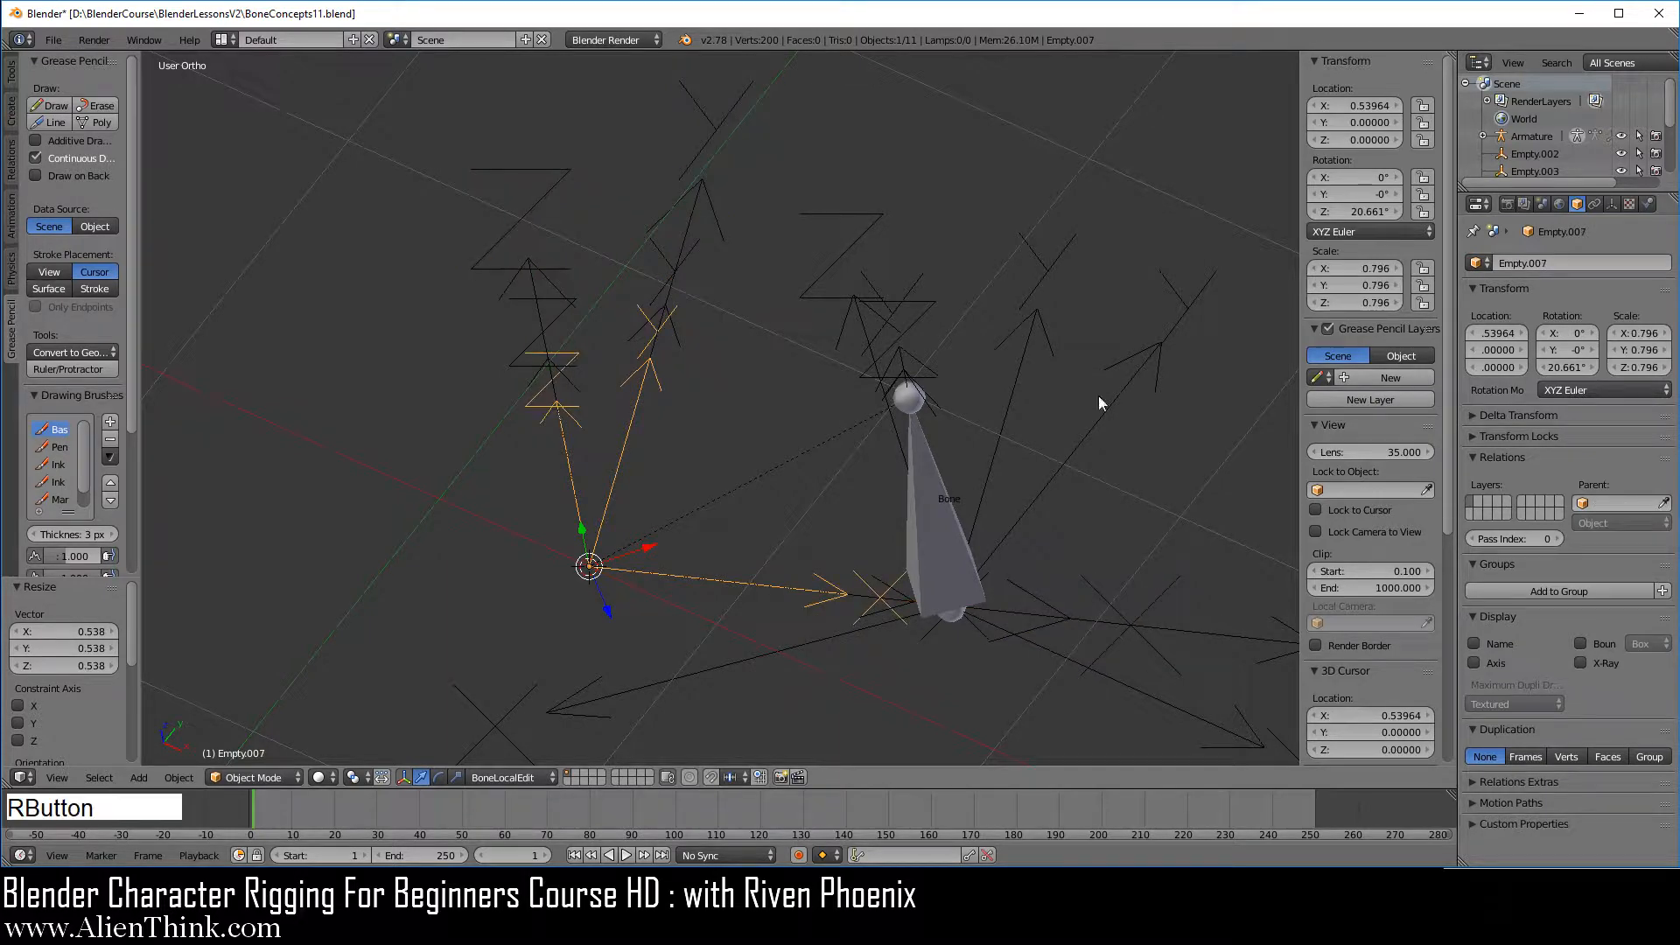
pyautogui.click(1595, 207)
pyautogui.click(1523, 264)
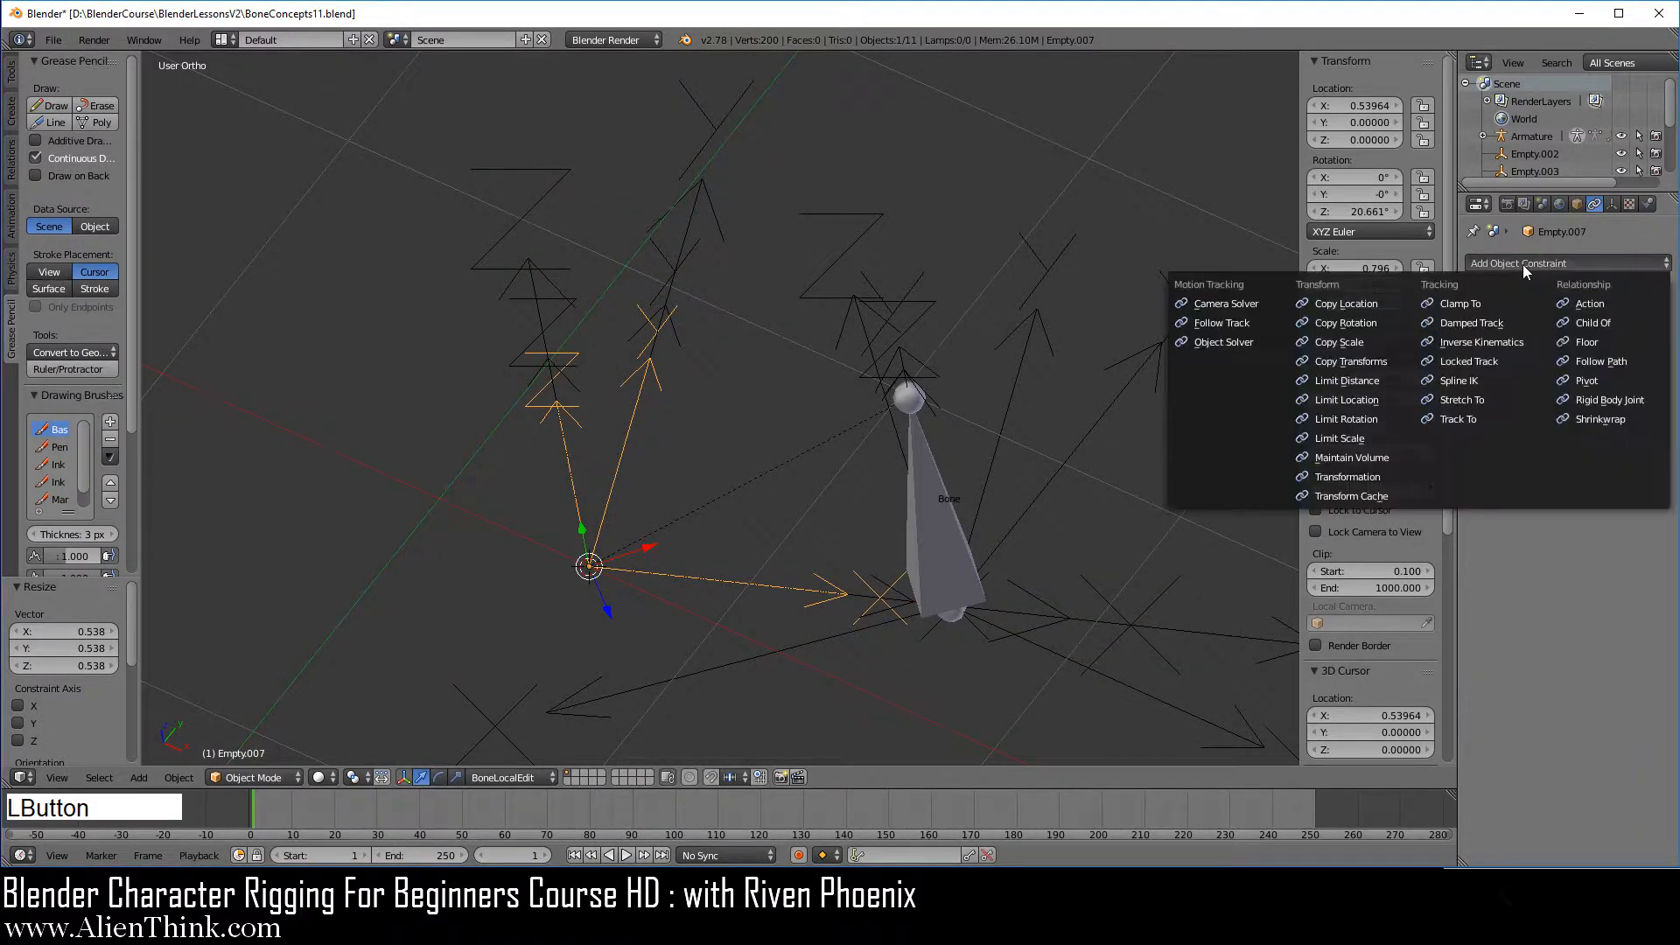
pyautogui.click(1363, 303)
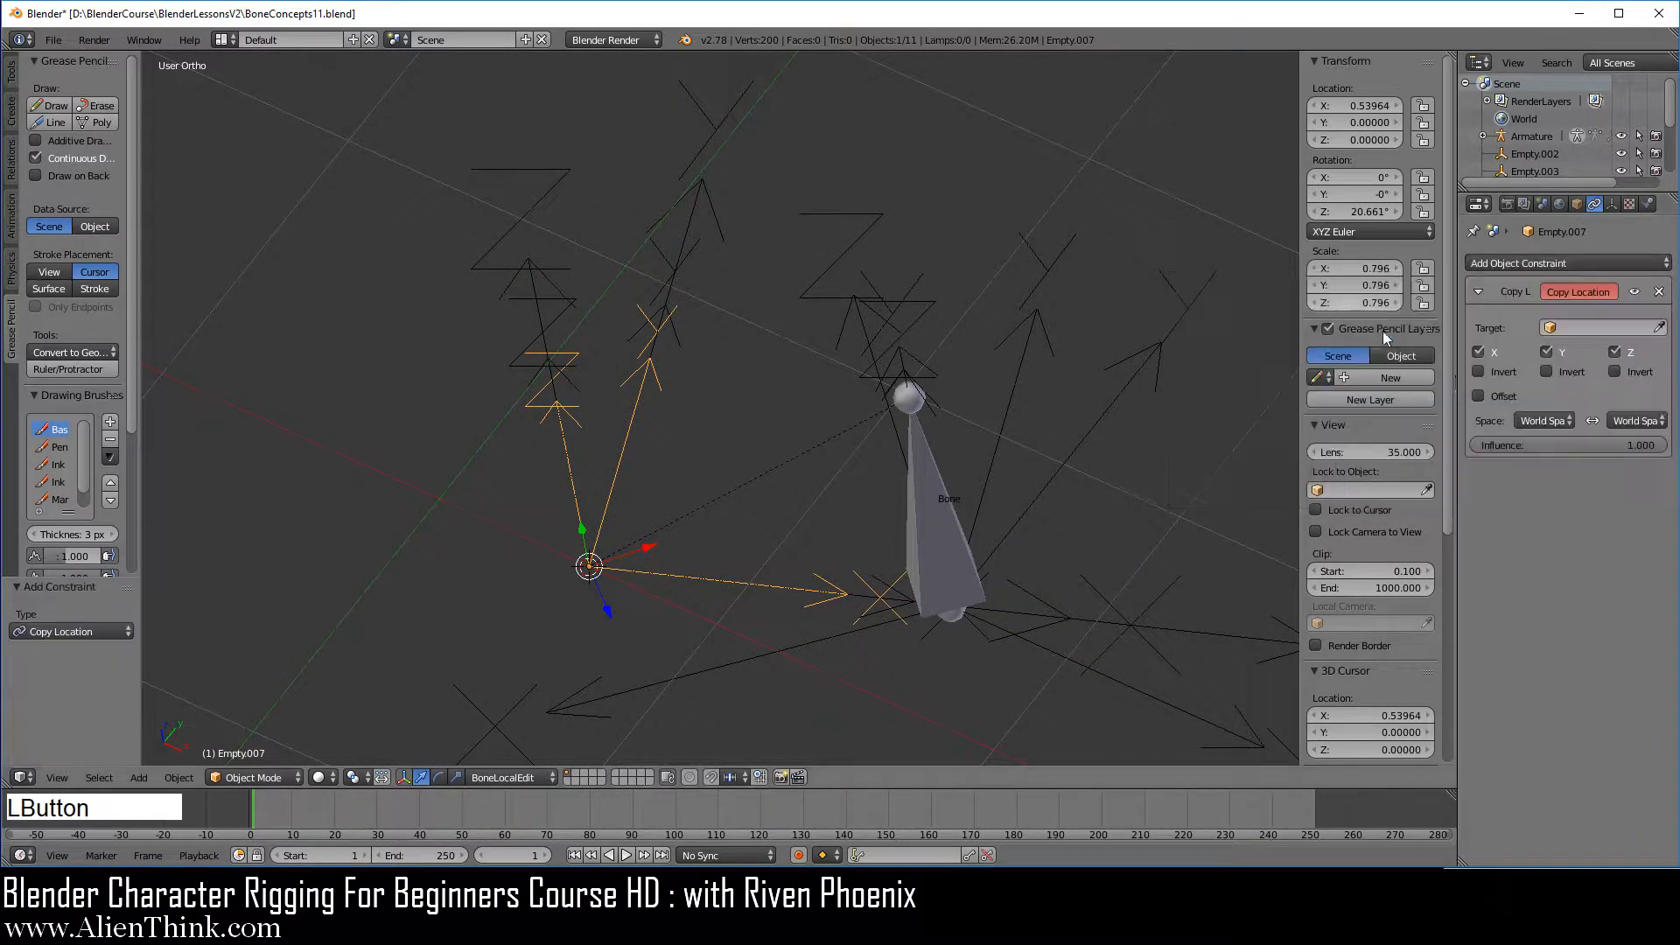
pyautogui.click(1657, 329)
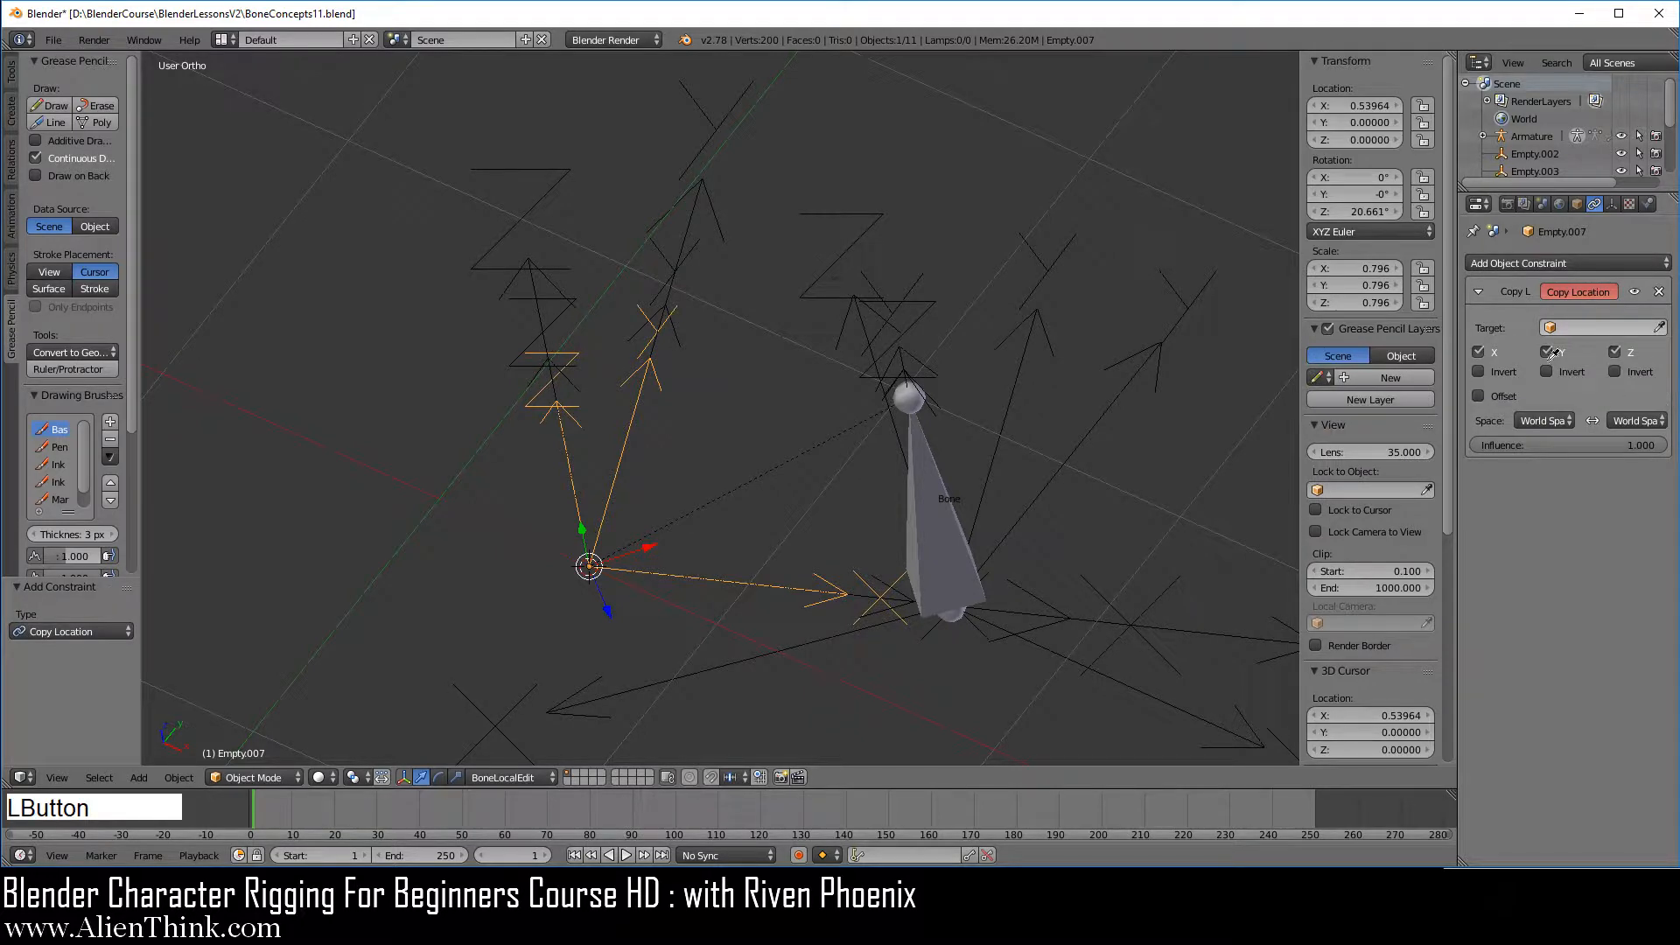
pyautogui.click(719, 185)
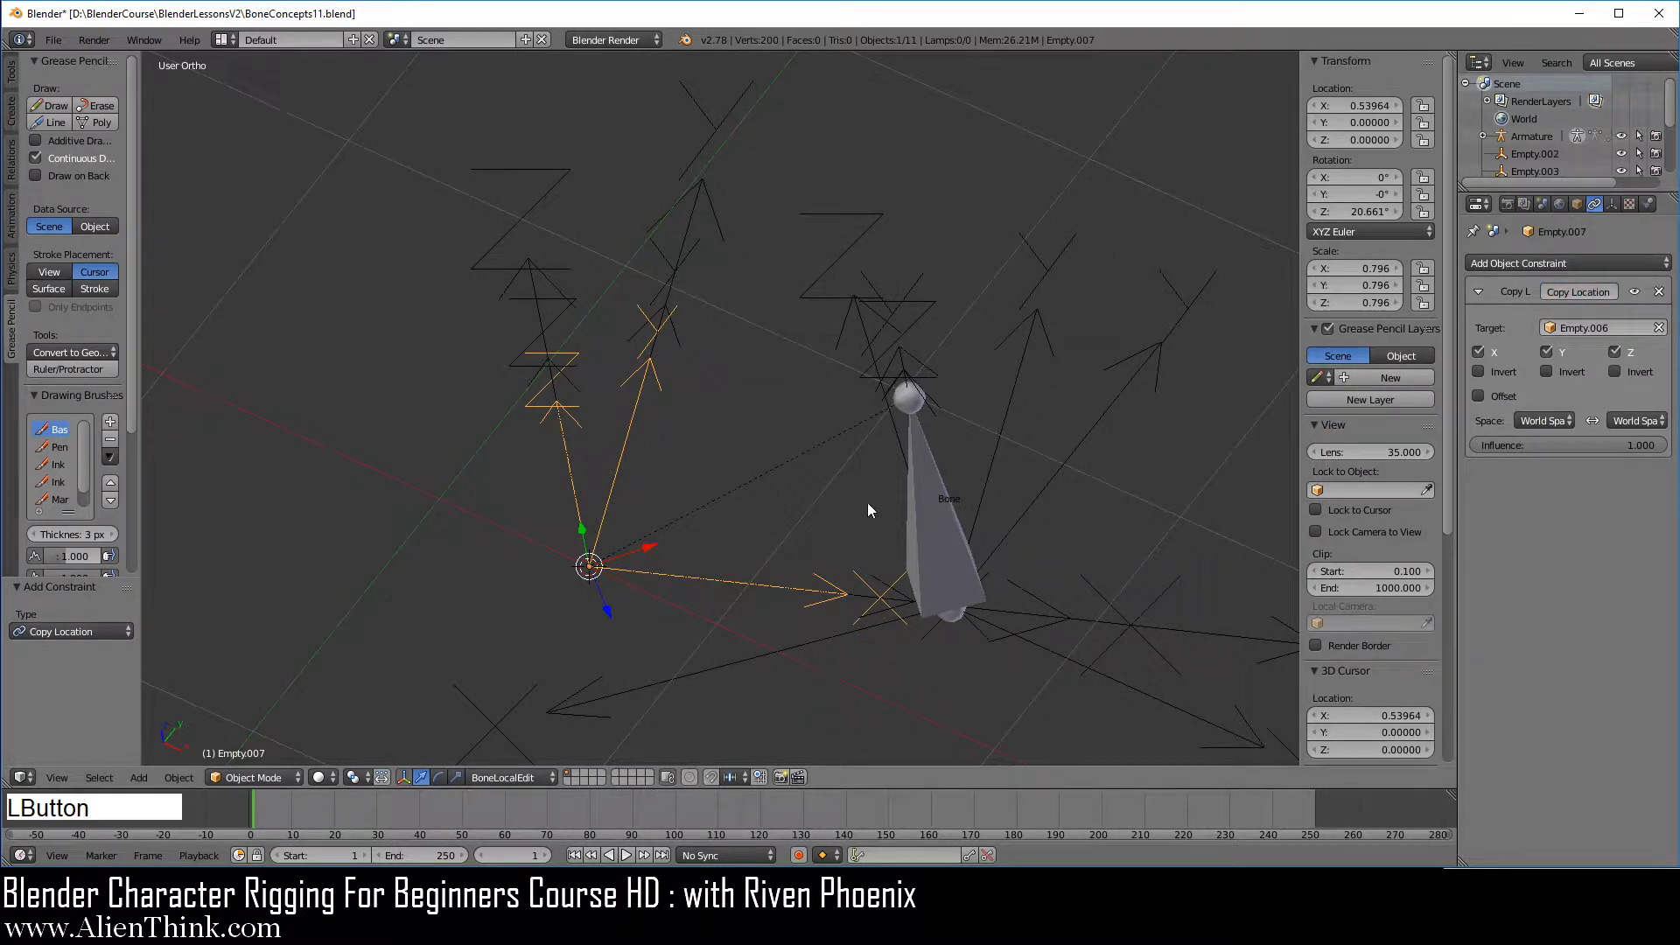
# Step: Move the pose bone named Bone to Y location -0.86 and X location 0.51
pyautogui.moveTo(715, 433); pyautogui.dragTo(688, 328, button='middle')
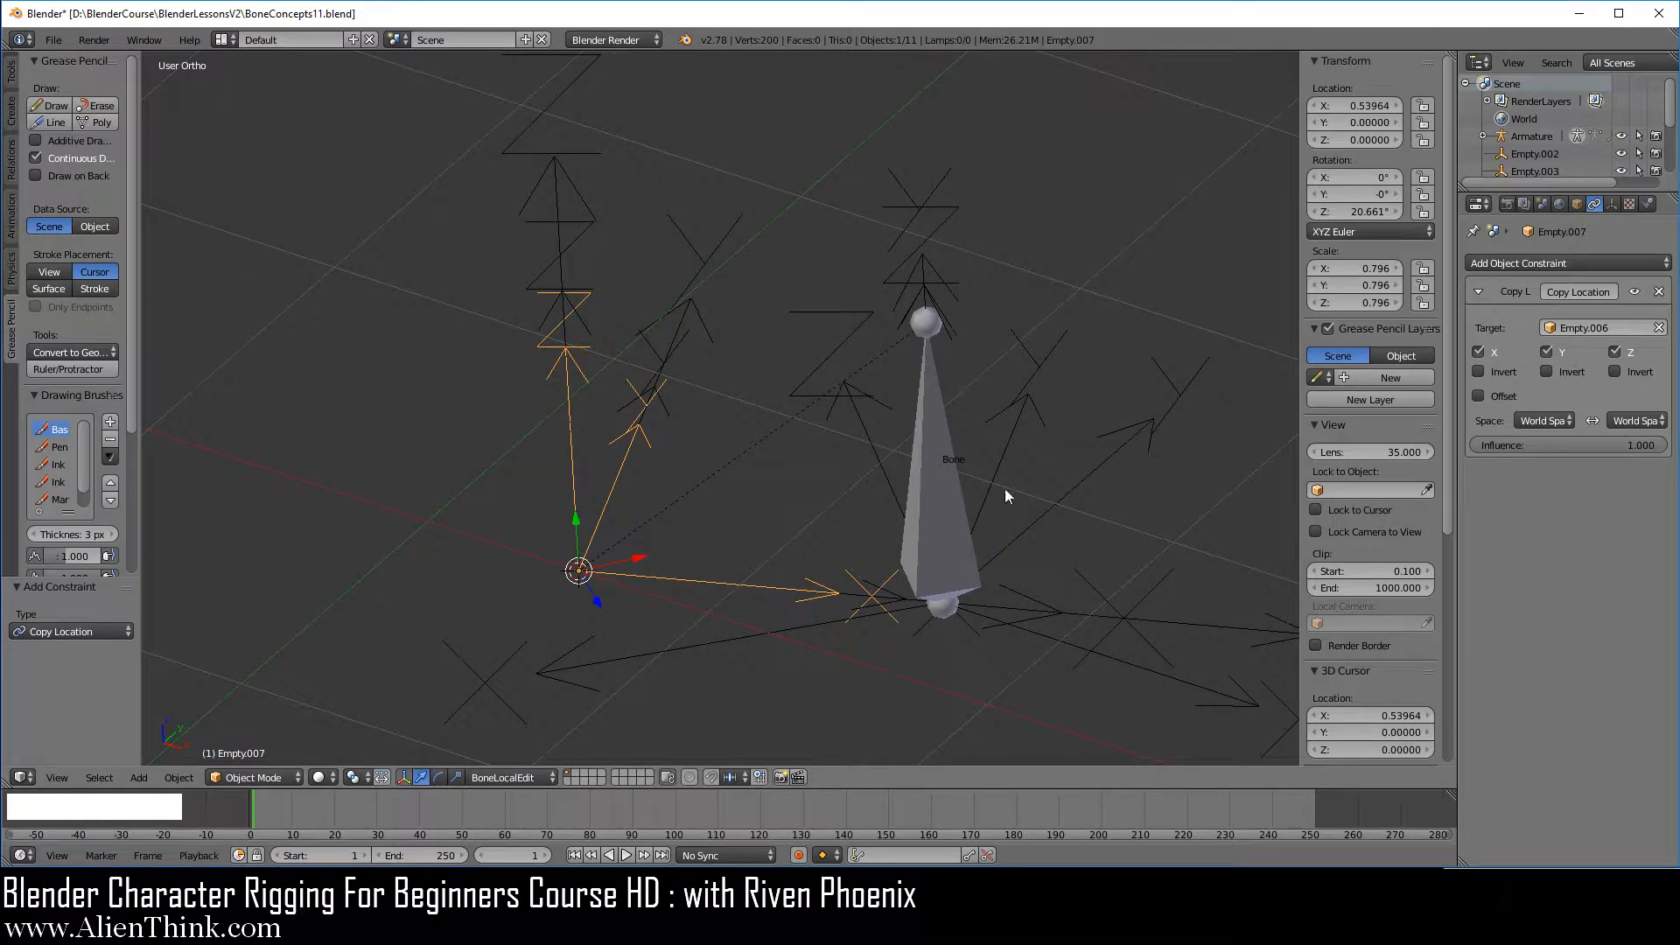
pyautogui.rightClick(950, 479)
pyautogui.scroll(-2, 921, 512)
pyautogui.keyDown('shift'); pyautogui.moveTo(894, 596); pyautogui.dragTo(819, 453, button='middle'); pyautogui.keyUp('shift')
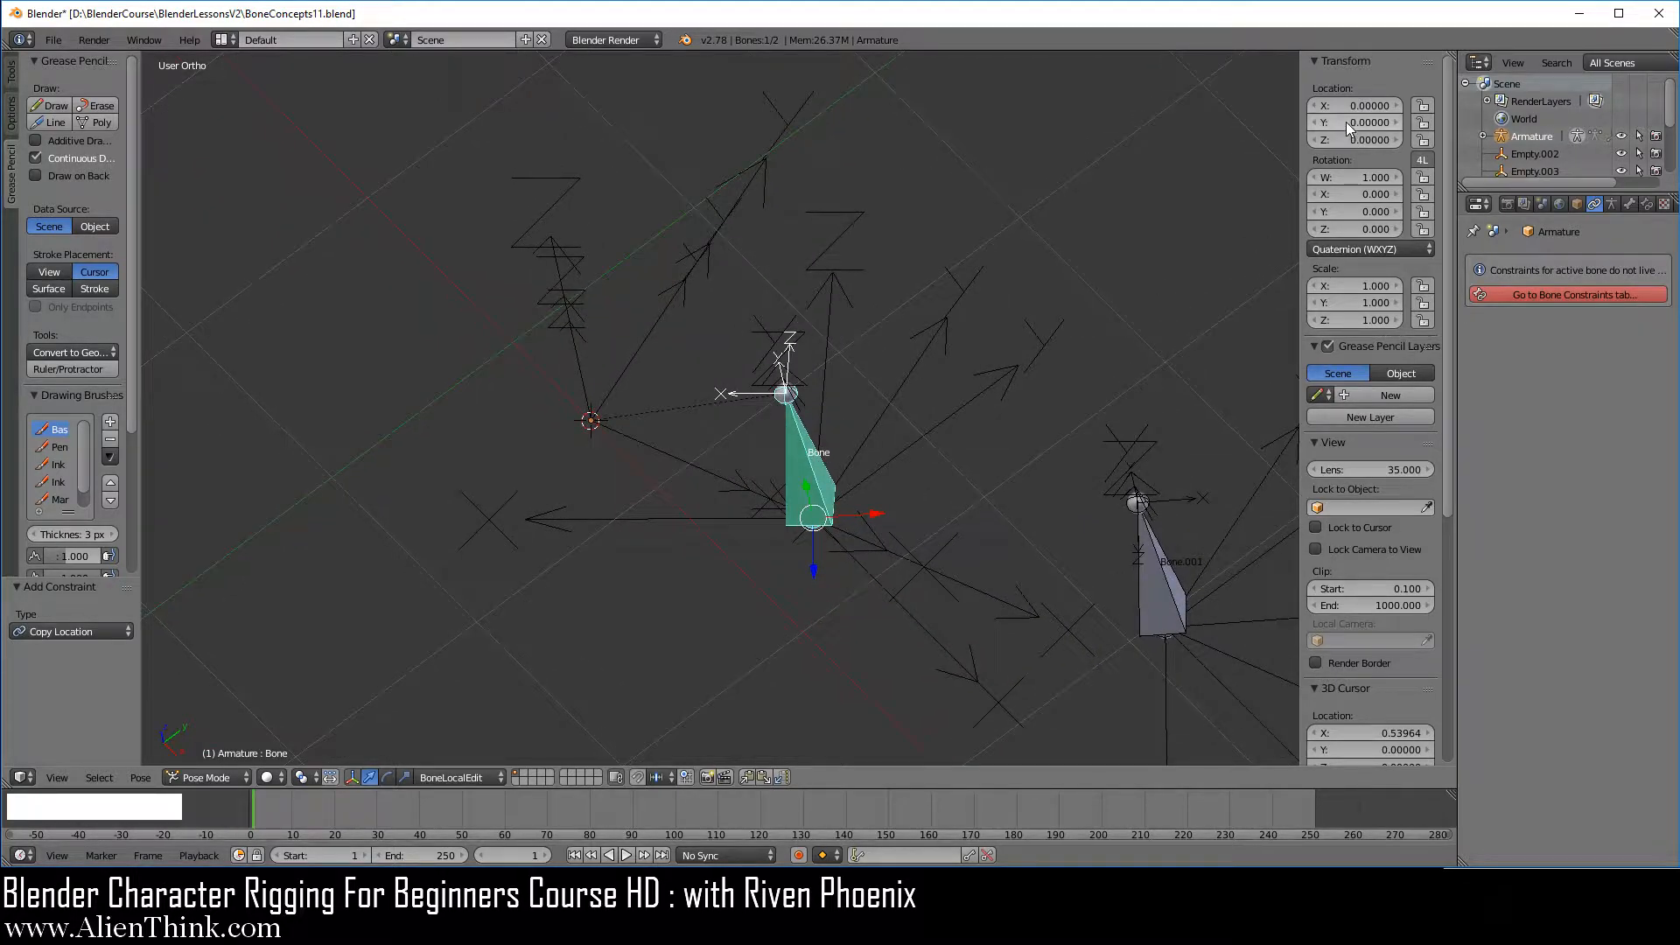
pyautogui.moveTo(1348, 128); pyautogui.dragTo(1225, 128)
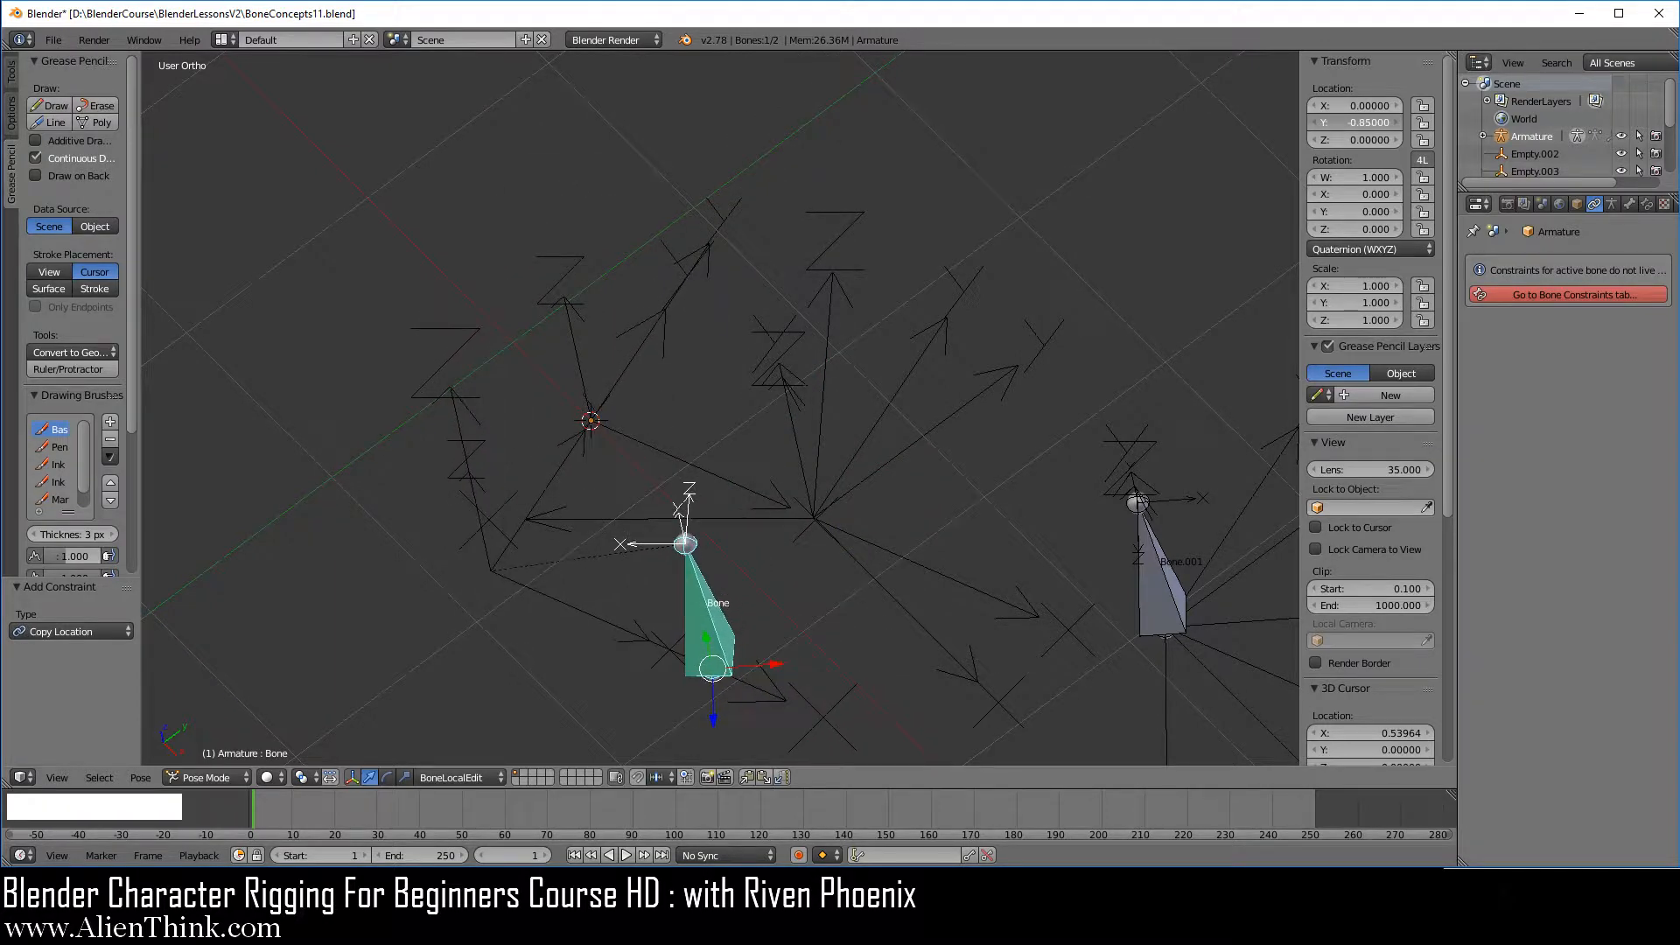
pyautogui.moveTo(1356, 123); pyautogui.dragTo(1352, 123)
pyautogui.moveTo(913, 341); pyautogui.dragTo(763, 361, button='middle')
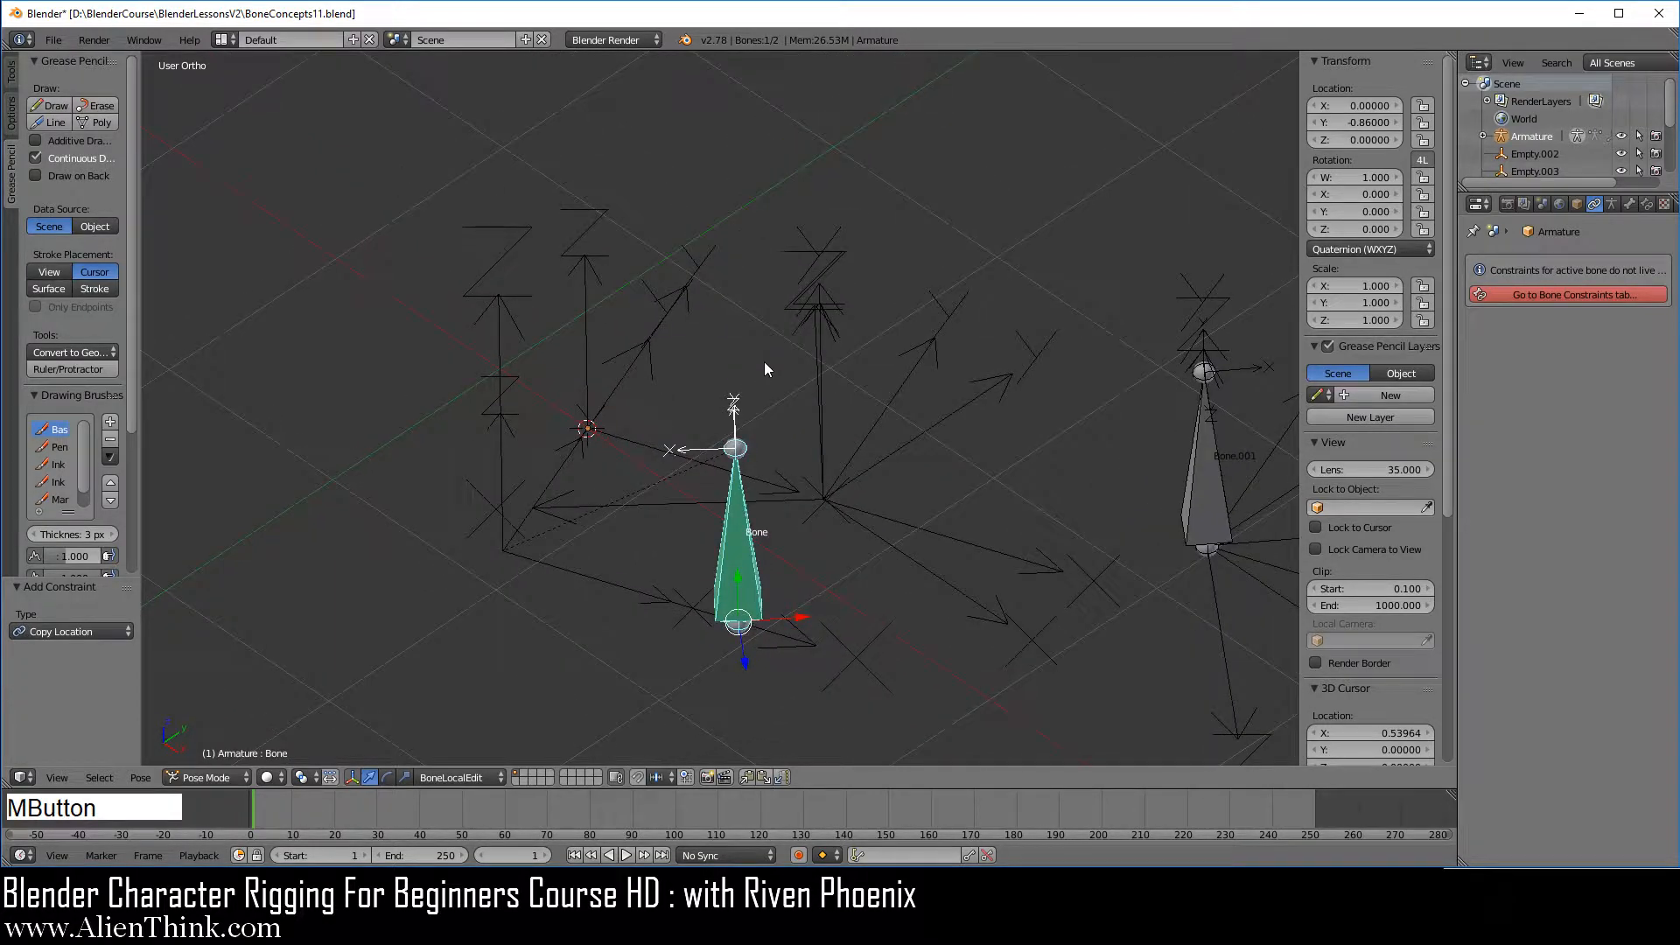
pyautogui.moveTo(1338, 105); pyautogui.dragTo(1400, 105)
pyautogui.keyDown('shift'); pyautogui.moveTo(1042, 393); pyautogui.dragTo(1004, 315, button='middle'); pyautogui.keyUp('shift')
pyautogui.moveTo(806, 401); pyautogui.dragTo(821, 340, button='middle')
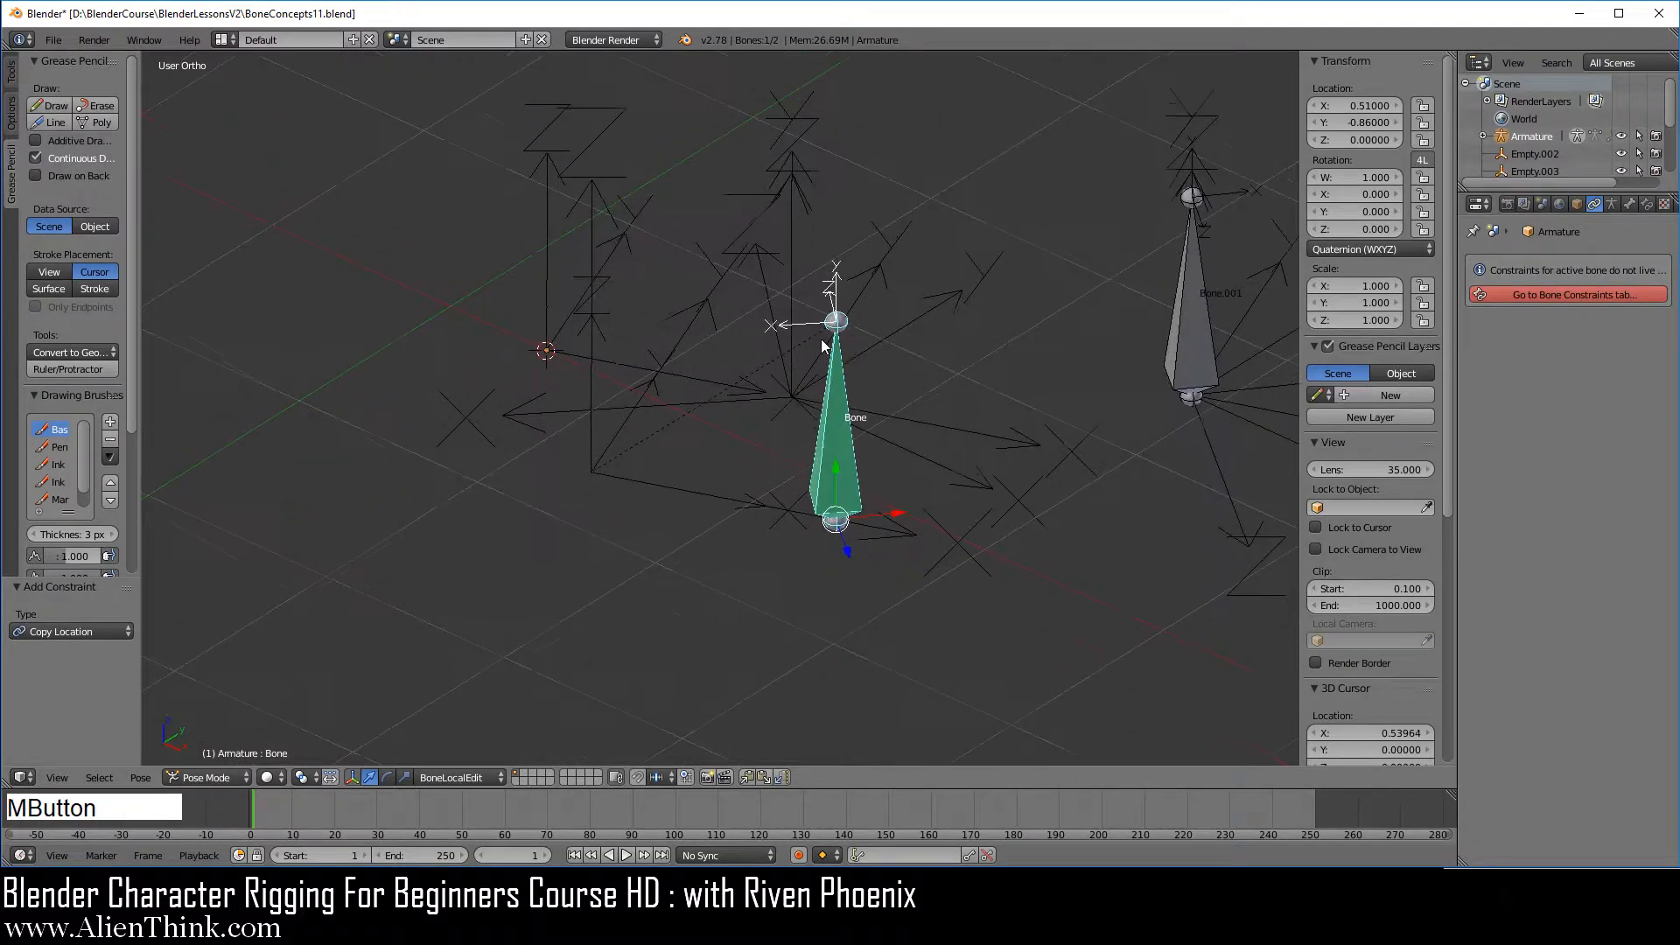
# Step: Set the transform orientation to Local and rotate Bone.001 about -38 degrees around its local Y axis
pyautogui.rightClick(1206, 317)
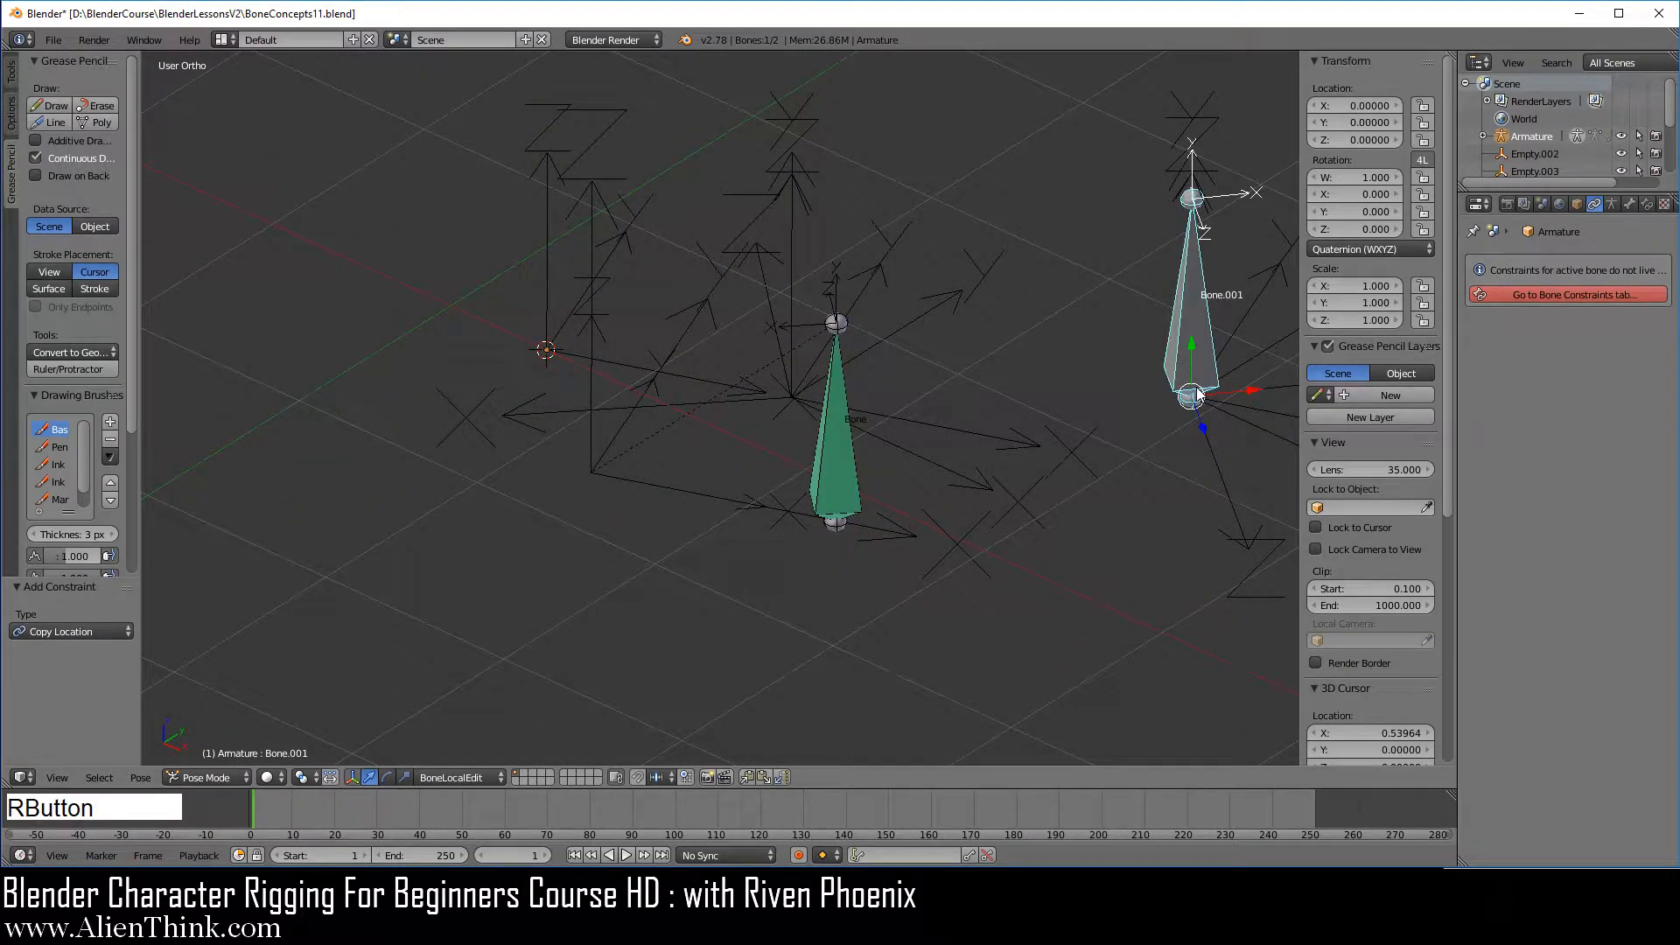
pyautogui.click(444, 772)
pyautogui.click(455, 731)
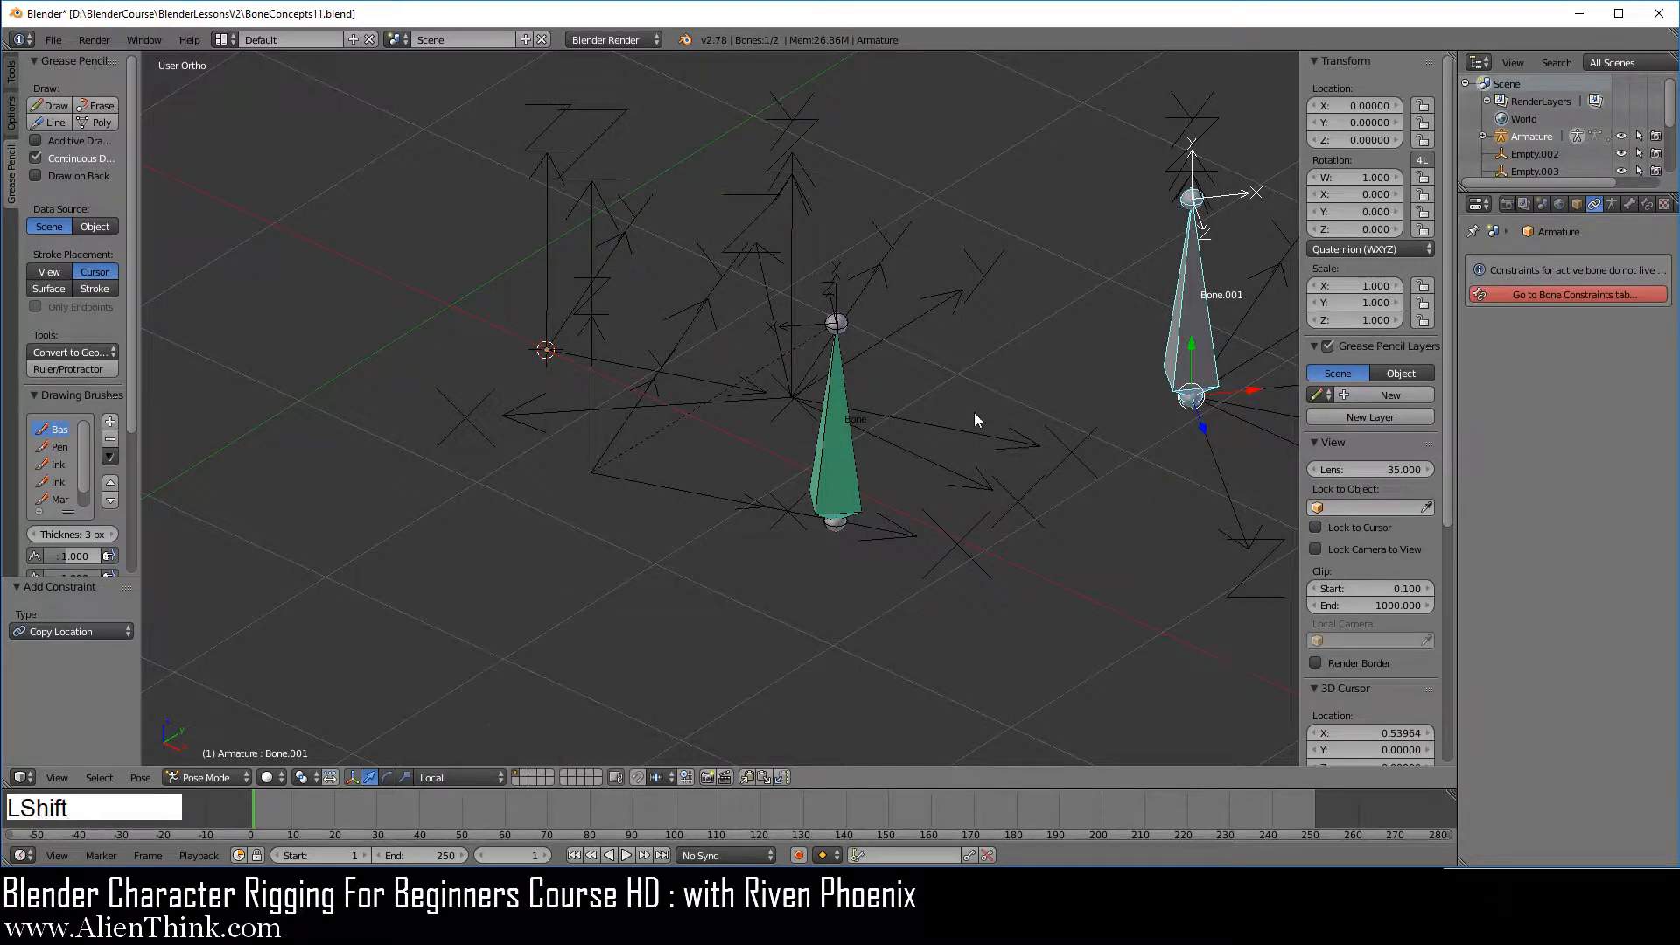
pyautogui.keyDown('shift'); pyautogui.moveTo(974, 412); pyautogui.dragTo(926, 437, button='middle'); pyautogui.keyUp('shift')
pyautogui.press('r')
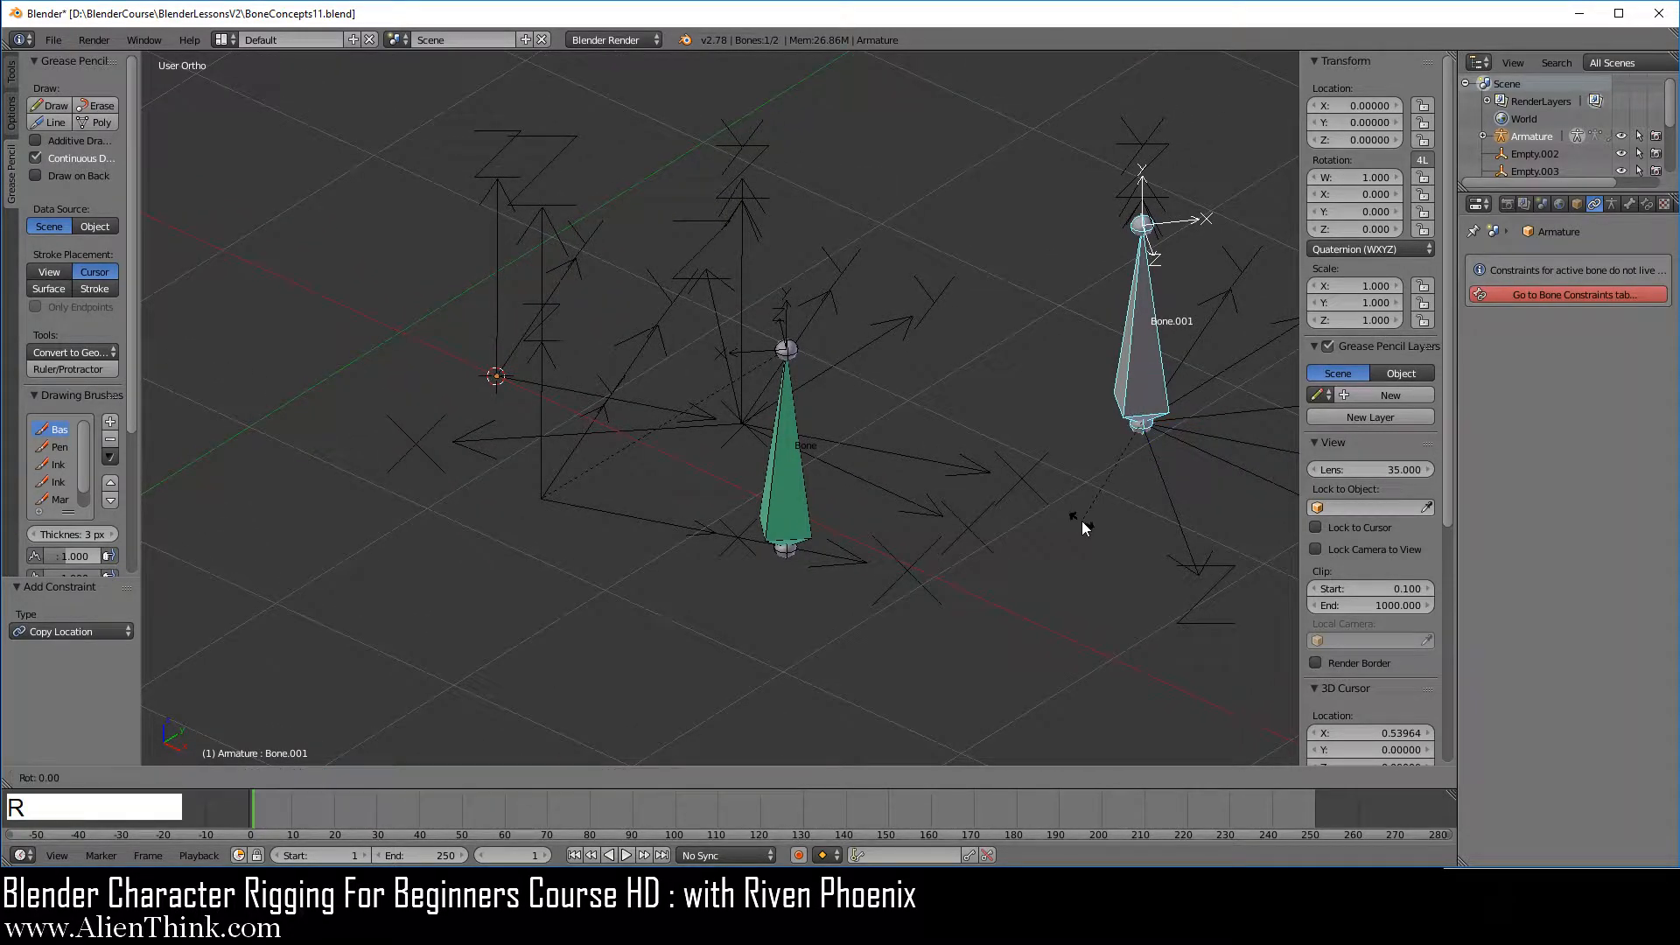
pyautogui.press('y')
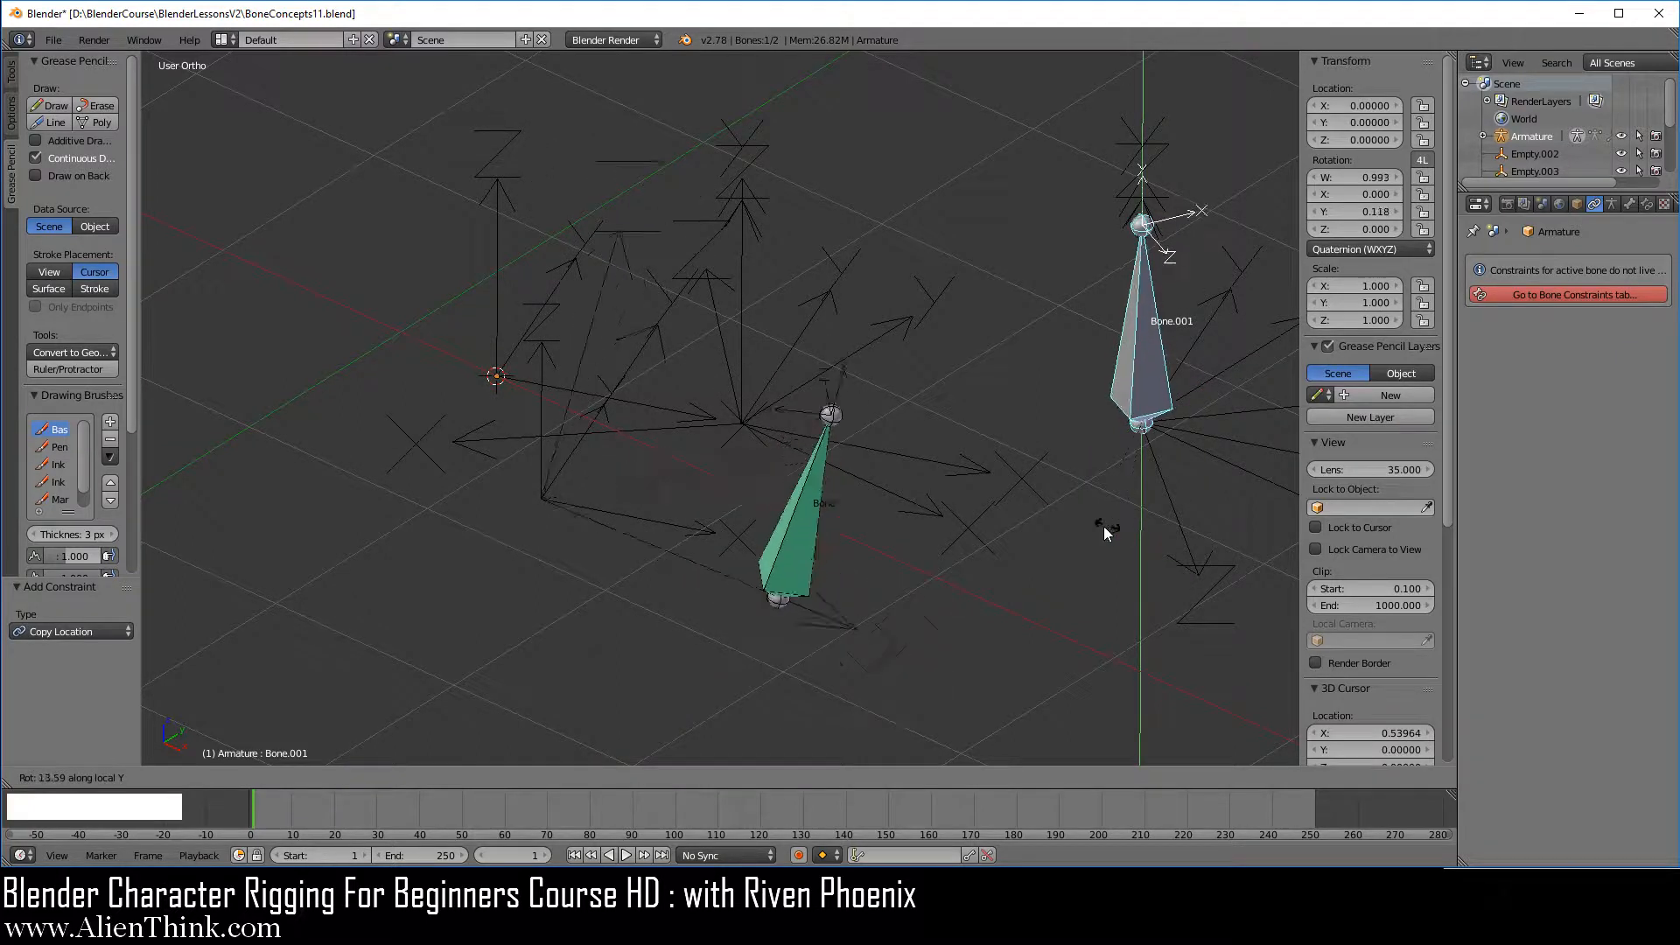
pyautogui.press('shift')
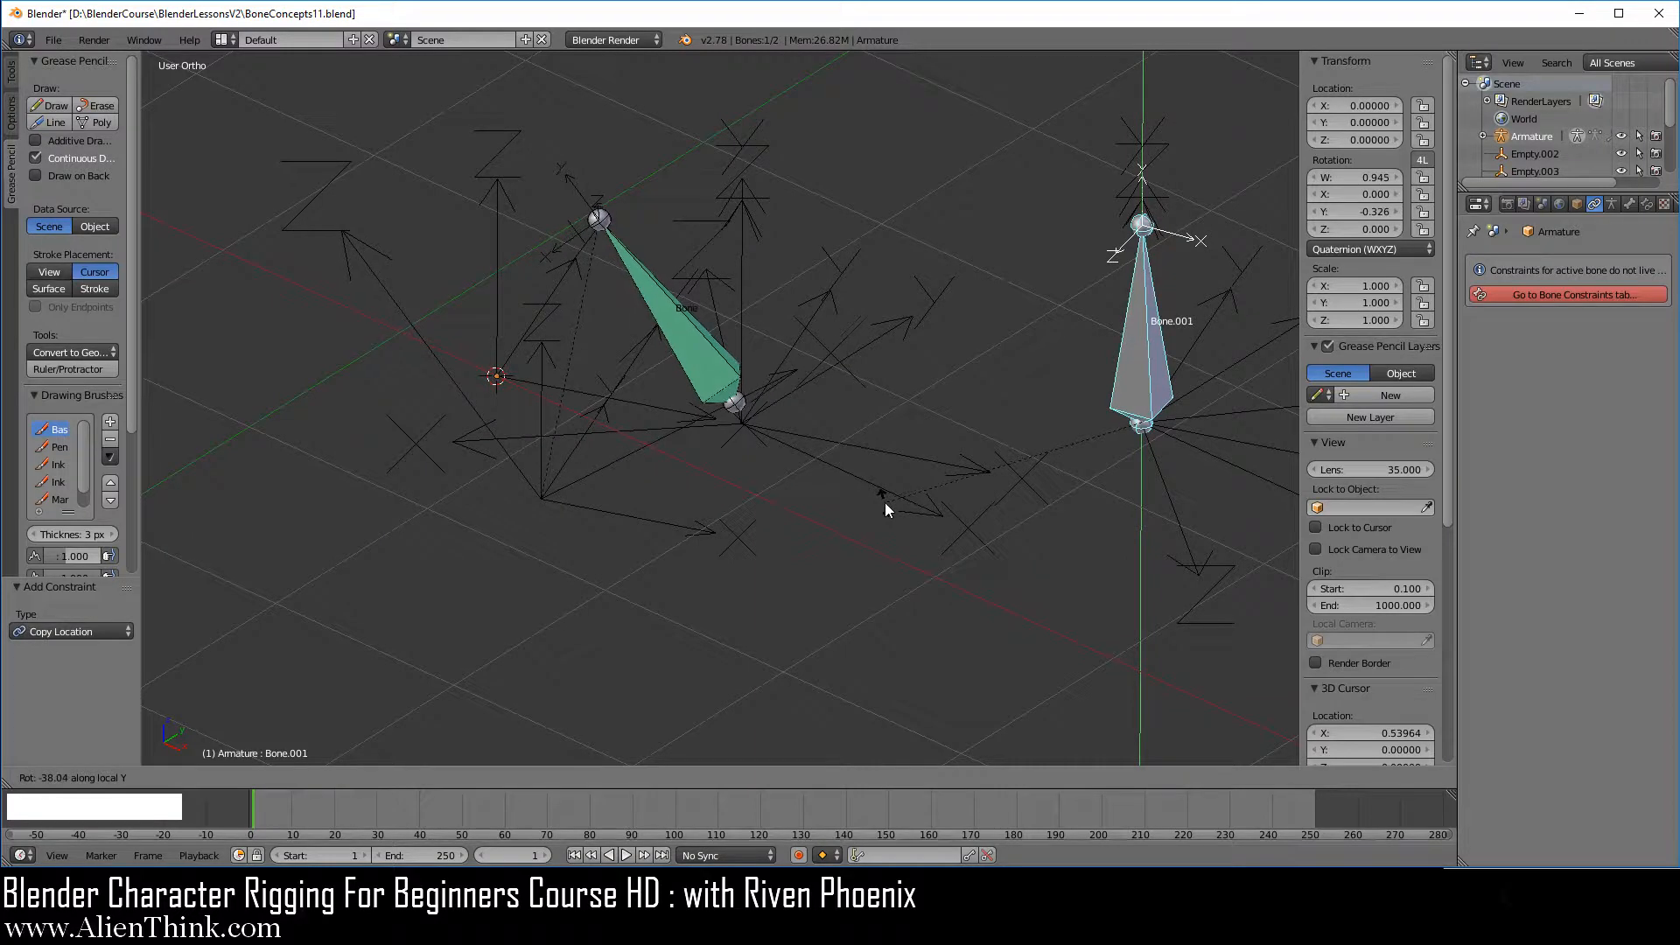
pyautogui.click(818, 451)
# Step: Inspect Empty.007's axes, and rotate Bone.001 a further -17.65 degrees or so about its local Y axis
pyautogui.scroll(2, 550, 518)
pyautogui.keyDown('shift'); pyautogui.moveTo(549, 518); pyautogui.dragTo(612, 501, button='middle'); pyautogui.keyUp('shift')
pyautogui.rightClick(738, 519)
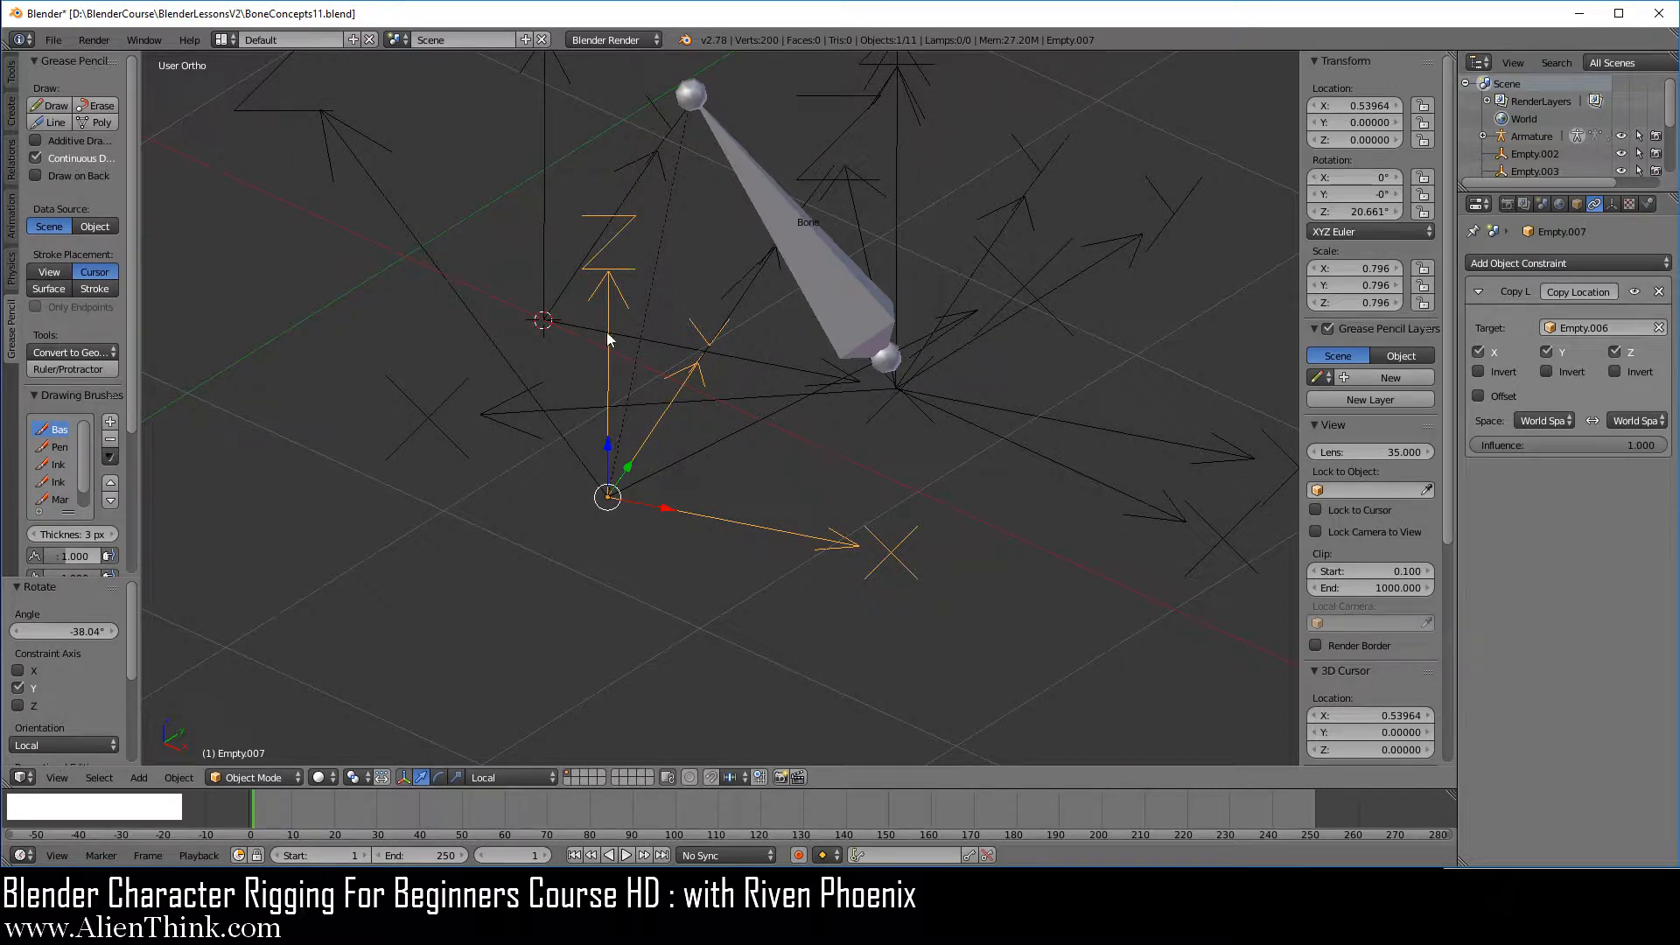
pyautogui.scroll(-2, 851, 453)
pyautogui.keyDown('shift'); pyautogui.moveTo(852, 453); pyautogui.dragTo(751, 390, button='middle'); pyautogui.keyUp('shift')
pyautogui.rightClick(1190, 417)
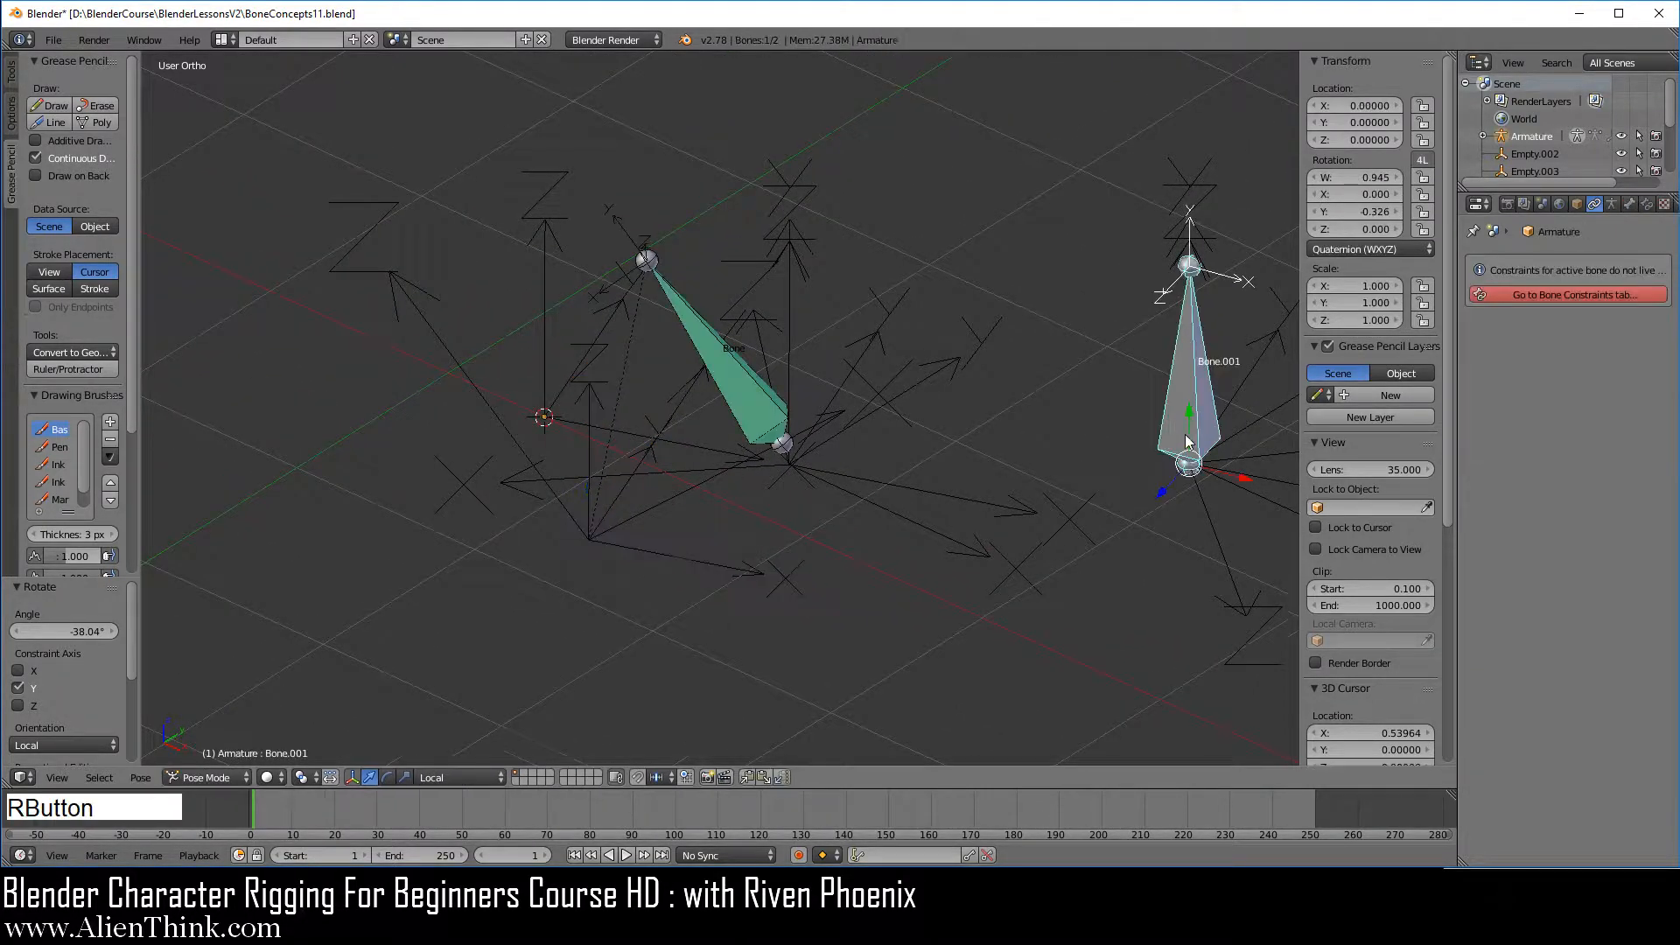
pyautogui.press('r')
pyautogui.press('y')
pyautogui.press('y')
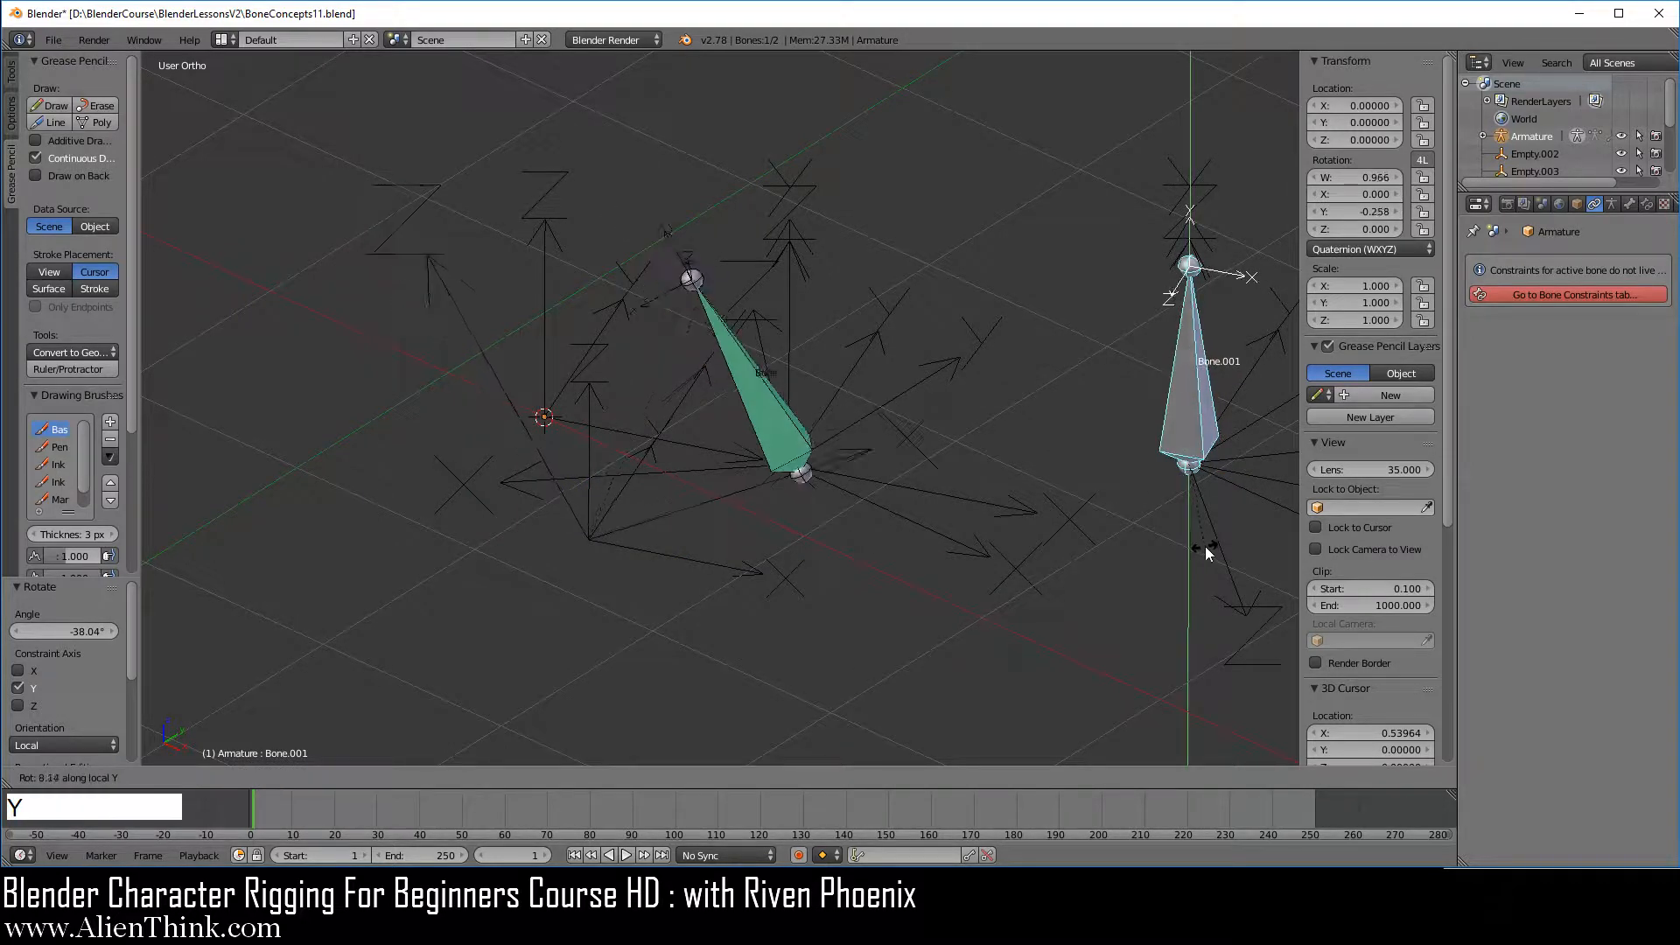
pyautogui.click(1167, 548)
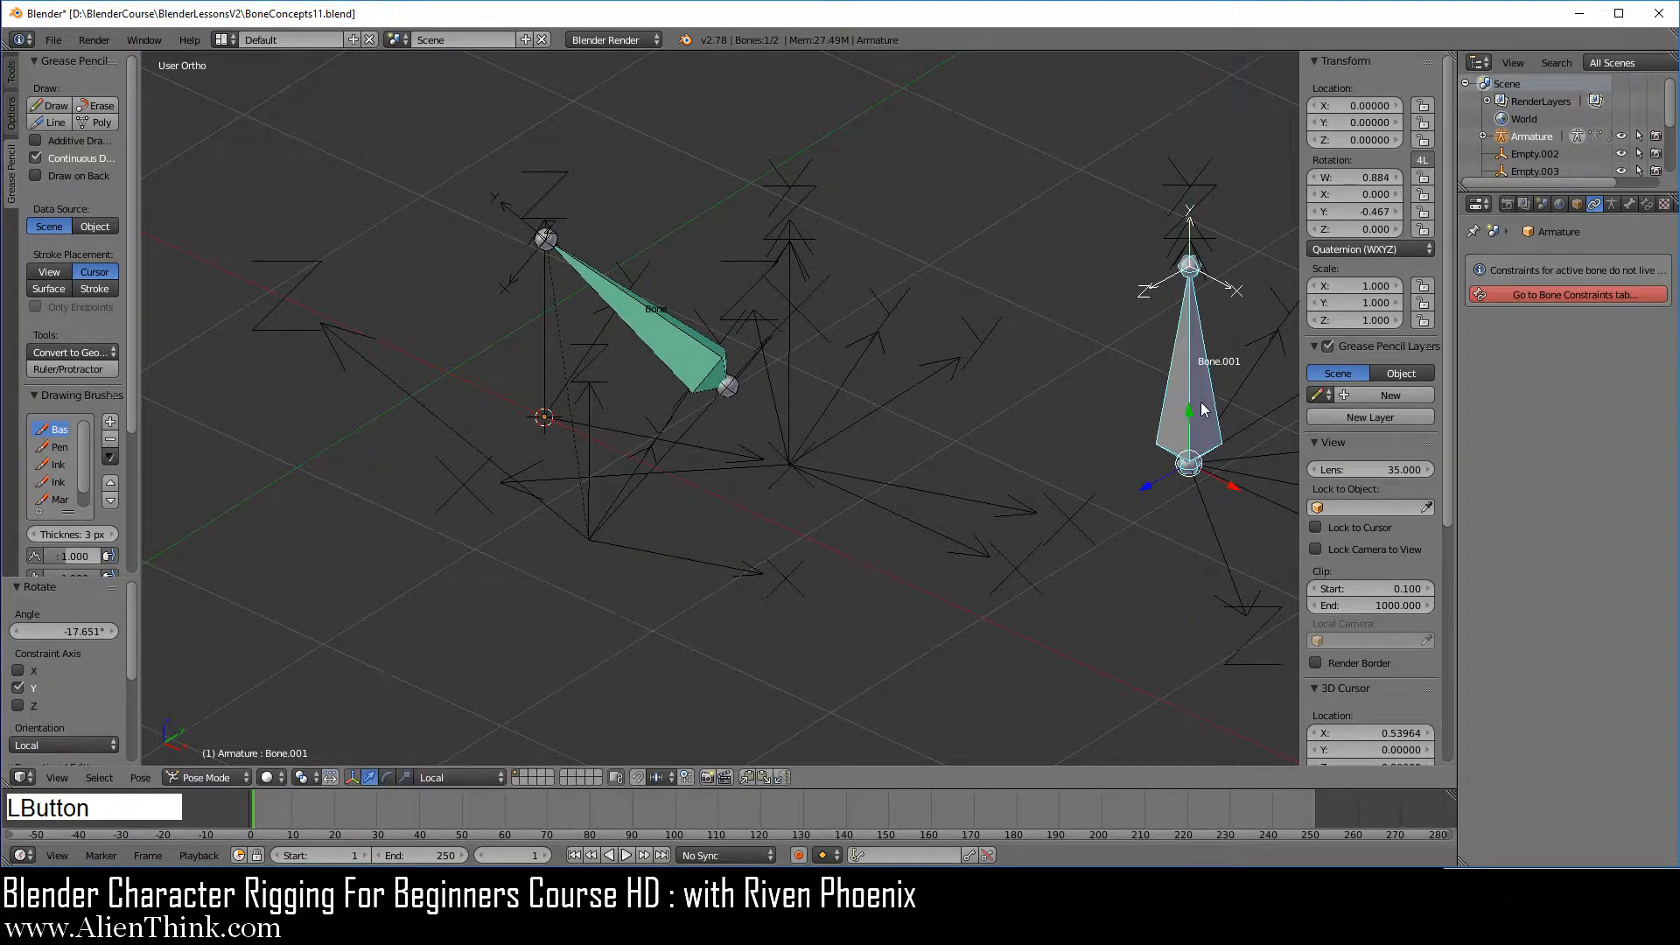
# Step: Set the transform orientation to BoneLocalEdit and test rotating Bone.001 about its Z axis and in trackball mode, cancelling both rotations
pyautogui.click(462, 778)
pyautogui.click(485, 631)
pyautogui.press('r')
pyautogui.press('z')
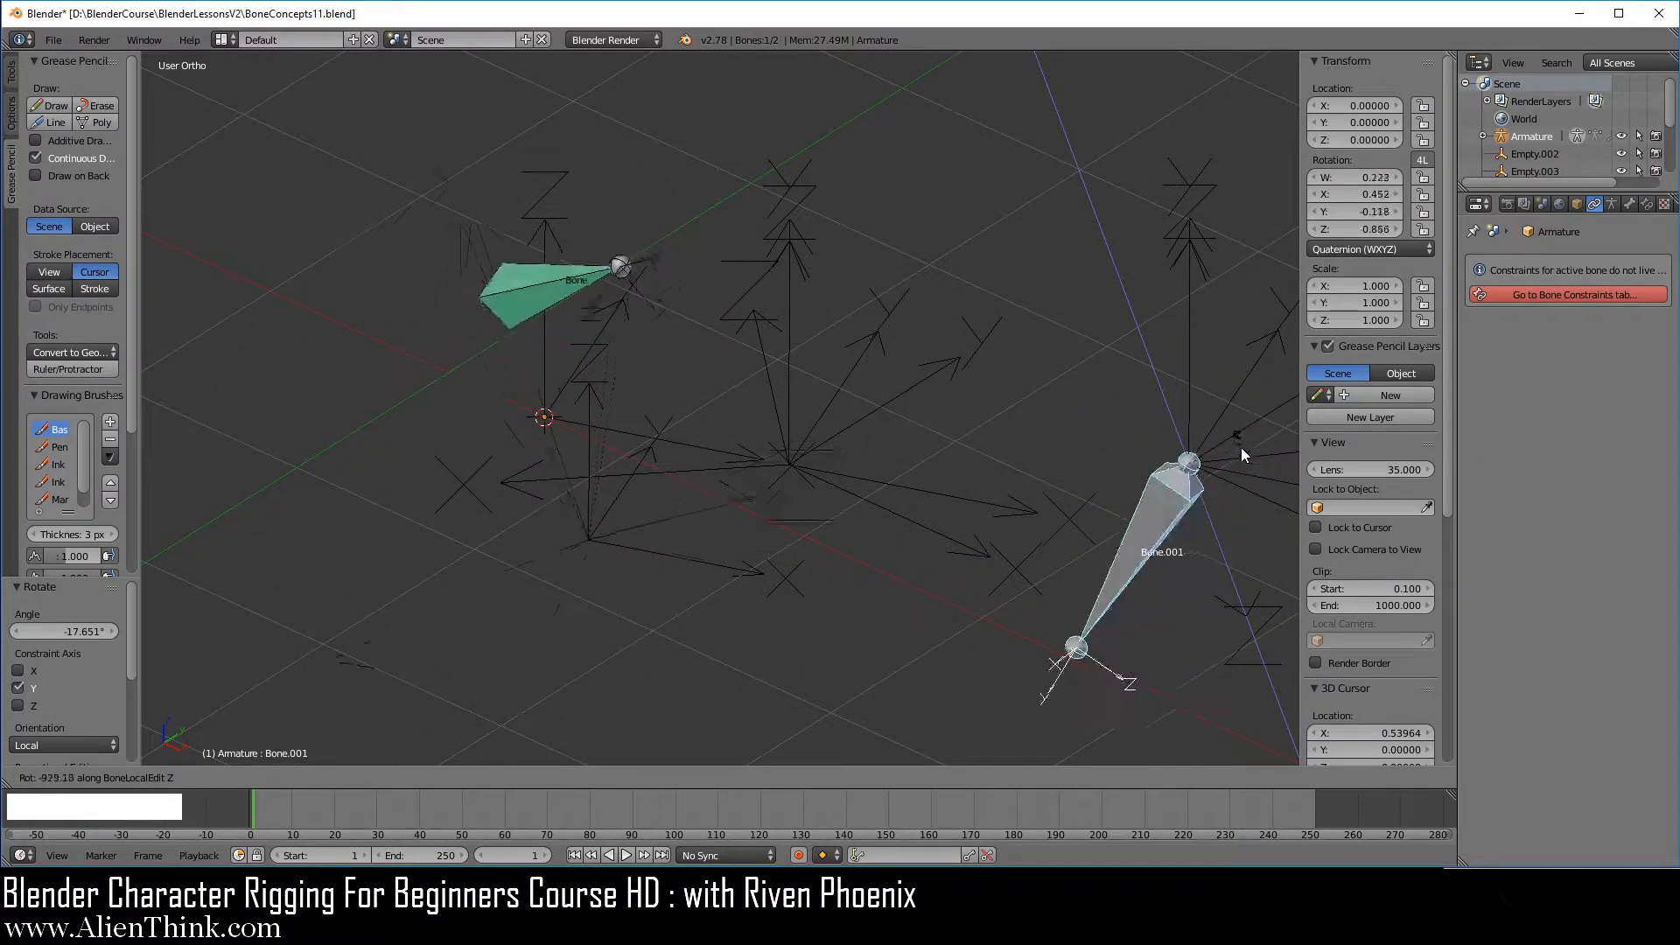
pyautogui.rightClick(1181, 527)
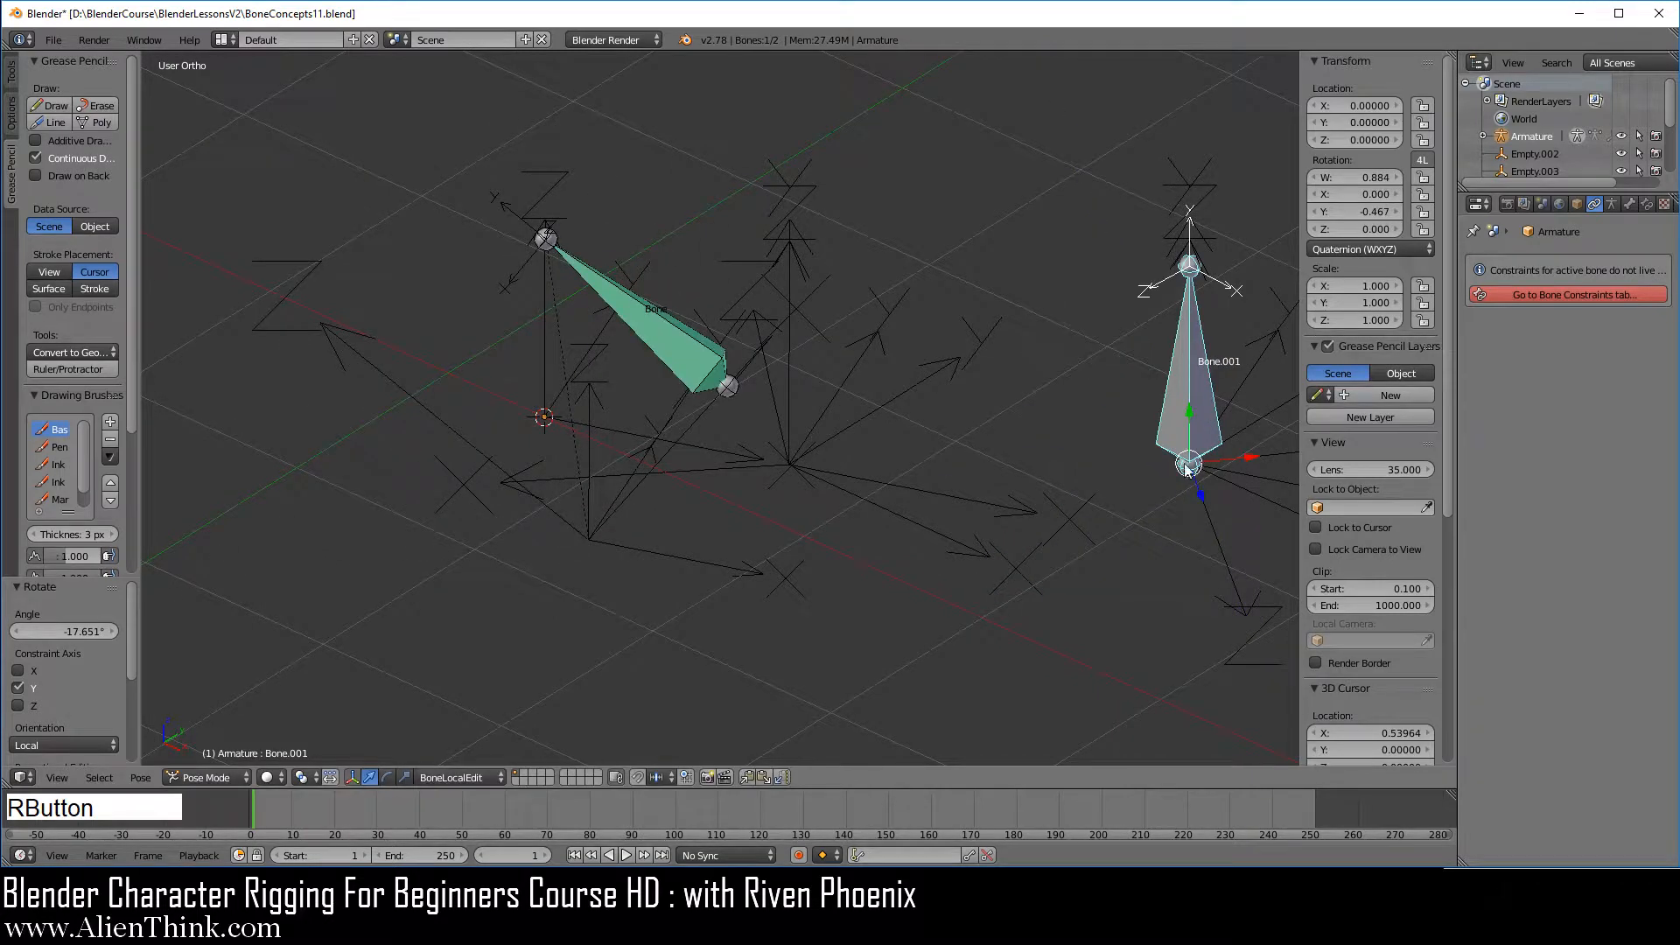
pyautogui.press('r')
pyautogui.press('r')
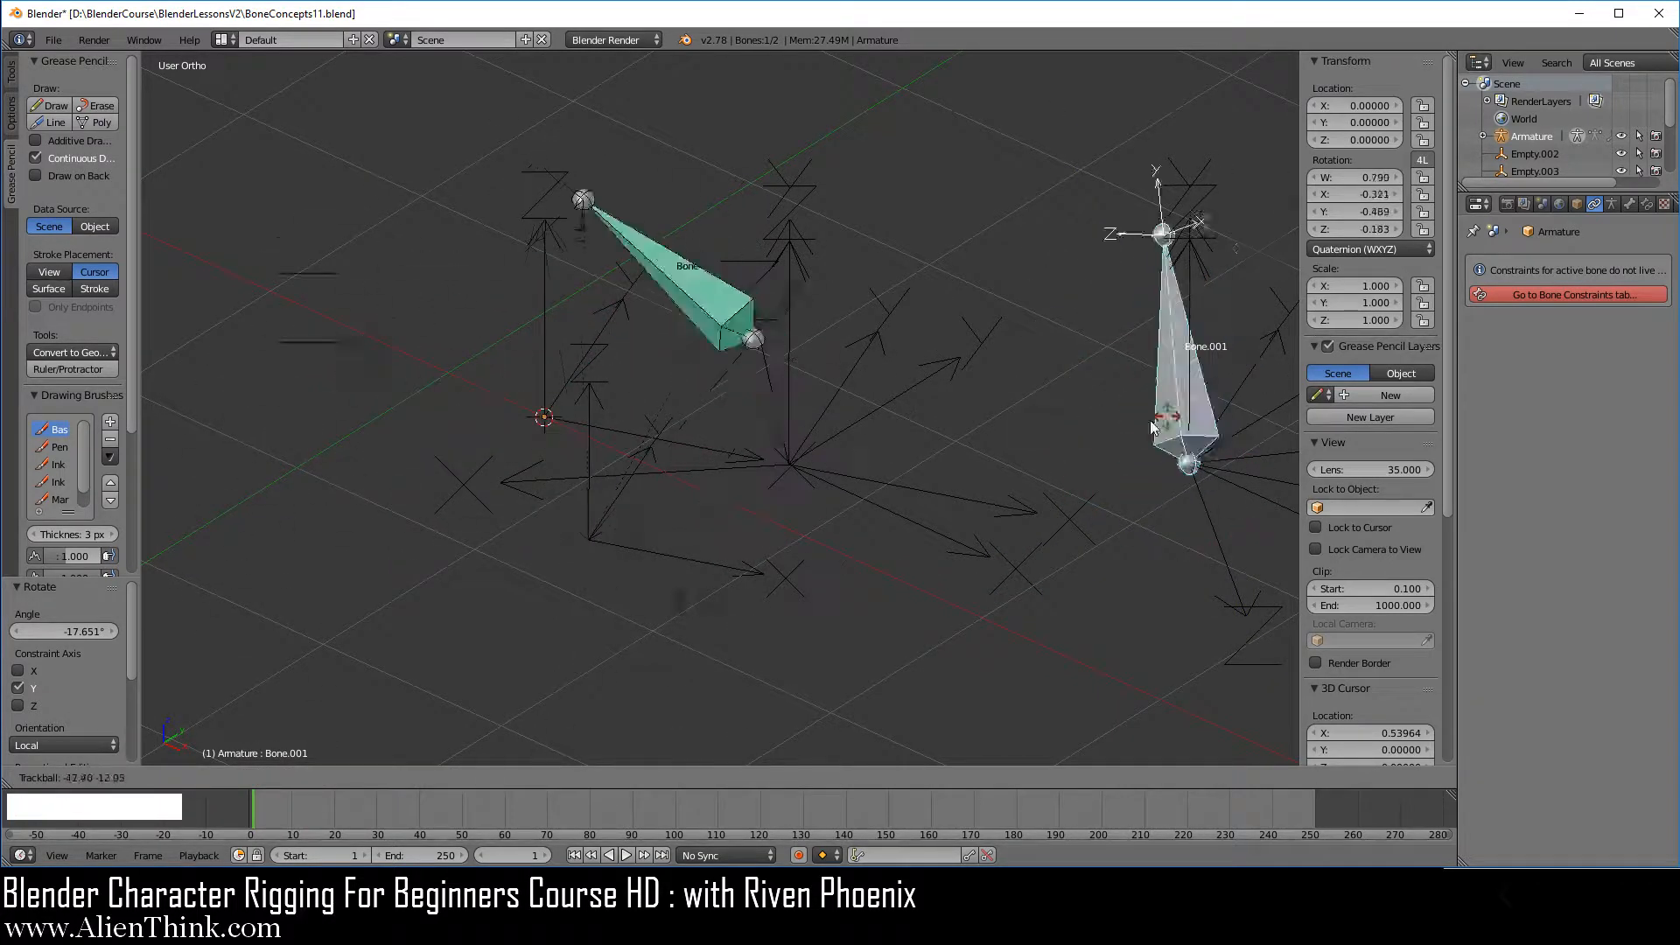
pyautogui.rightClick(716, 491)
# Step: Select Empty.007 and add Empty.006 to the selection to compare their axes
pyautogui.rightClick(654, 548)
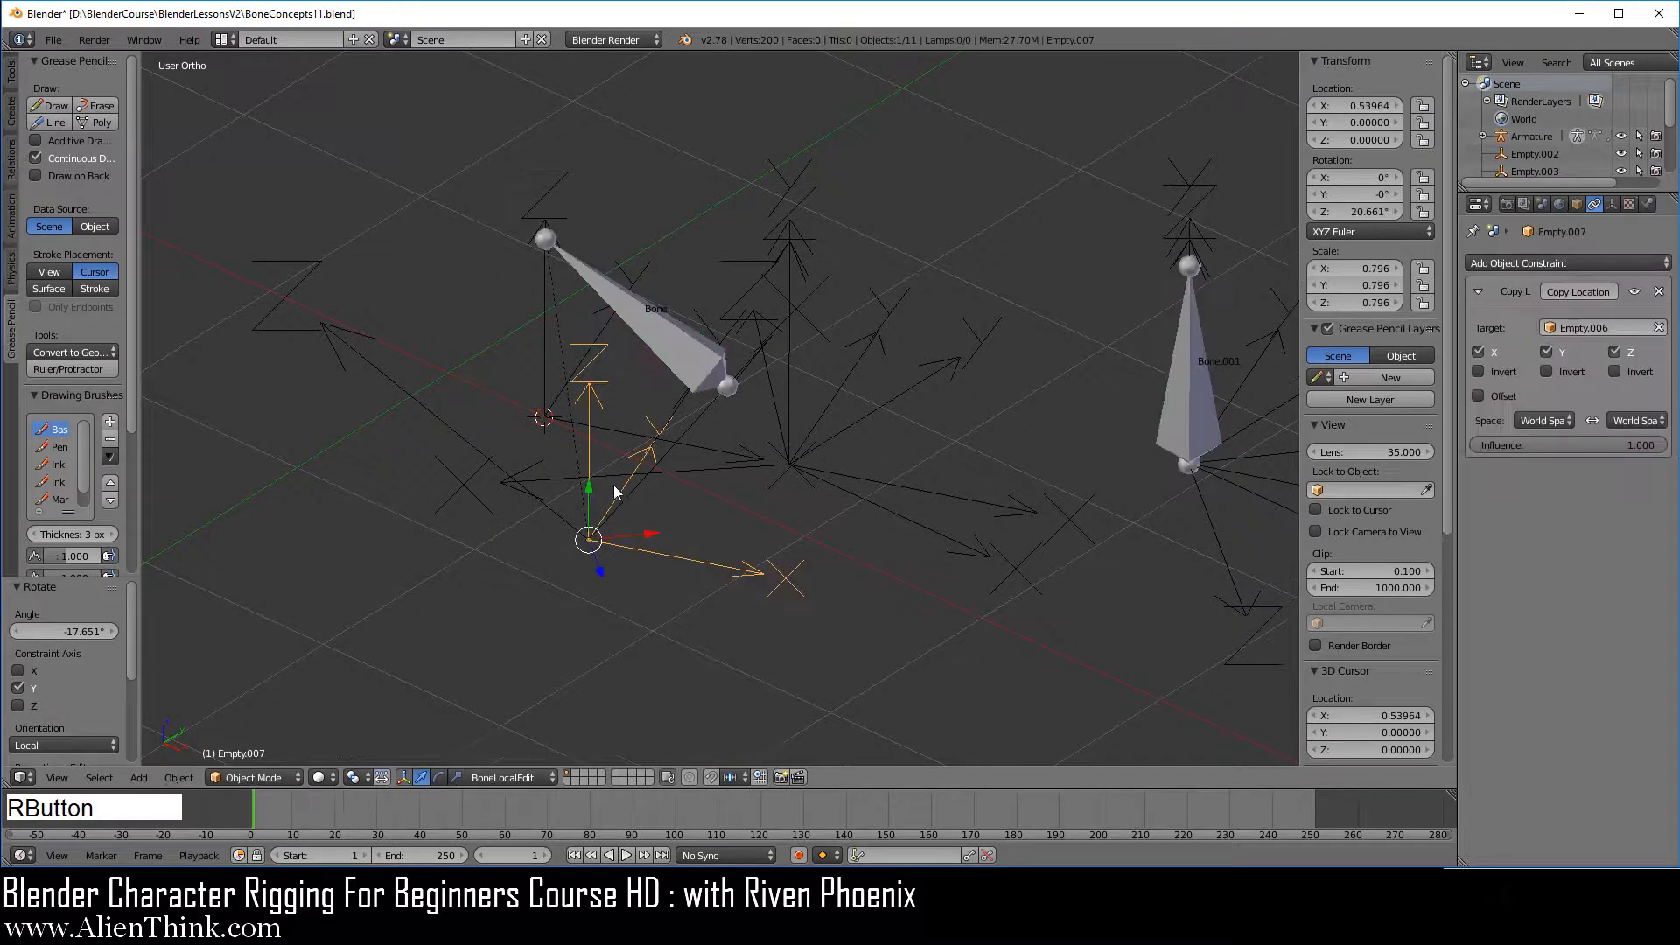
pyautogui.keyDown('shift'); pyautogui.rightClick(460, 433); pyautogui.keyUp('shift')
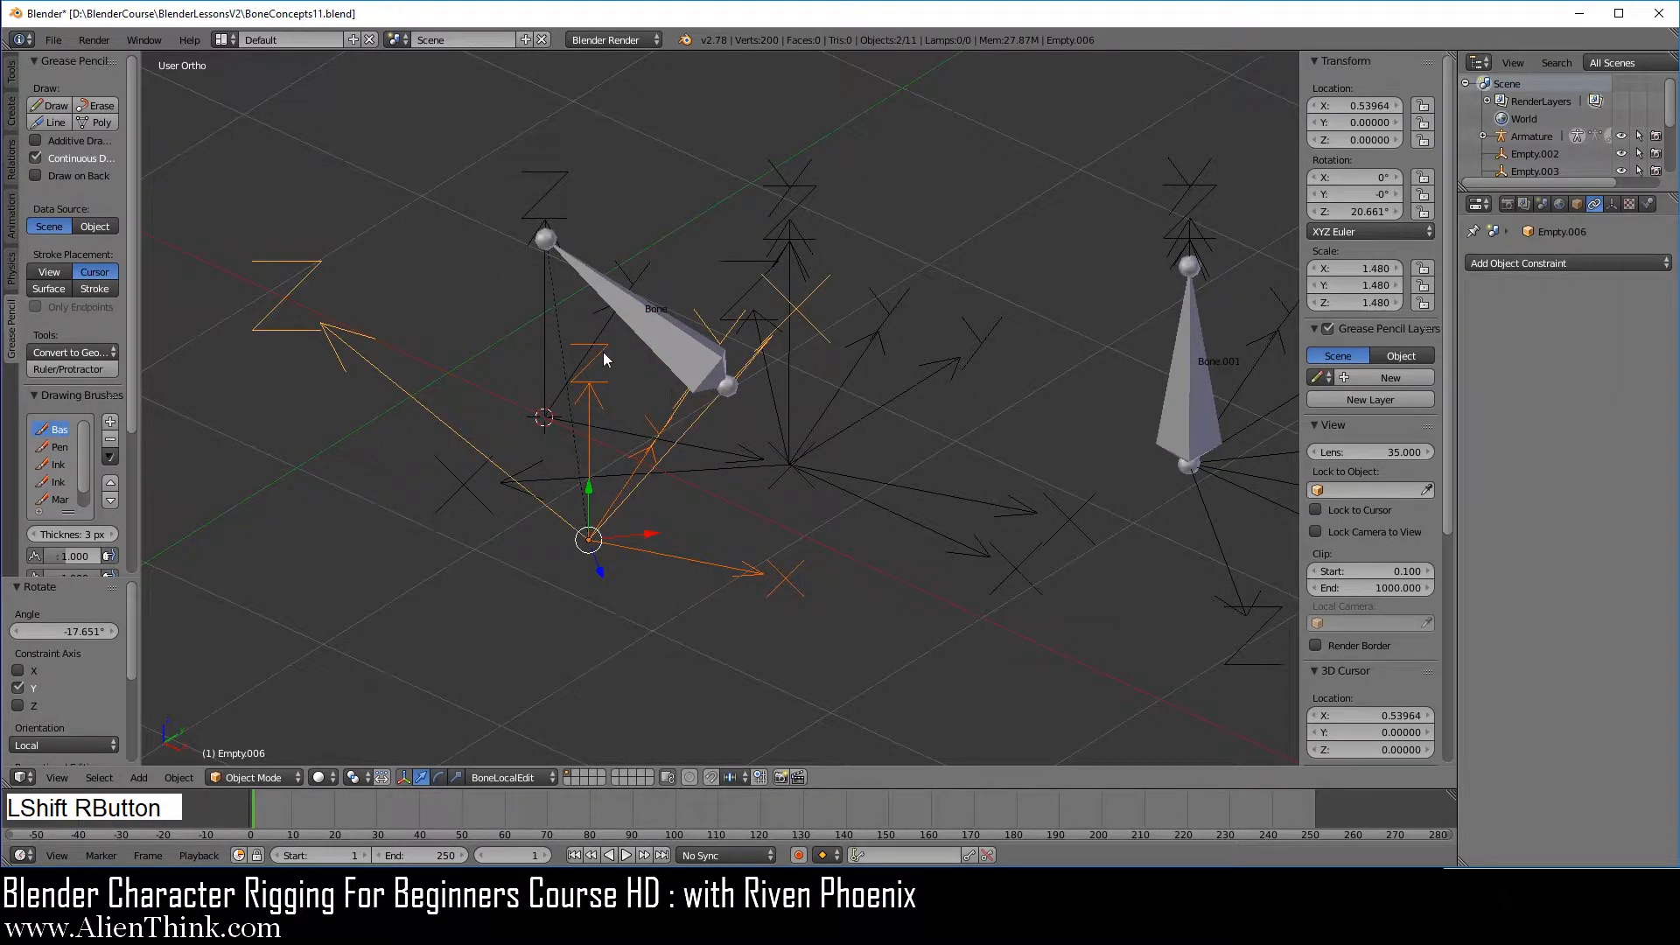
# Step: Clear the pose rotation and location of Bone.001 and Bone
pyautogui.rightClick(1173, 407)
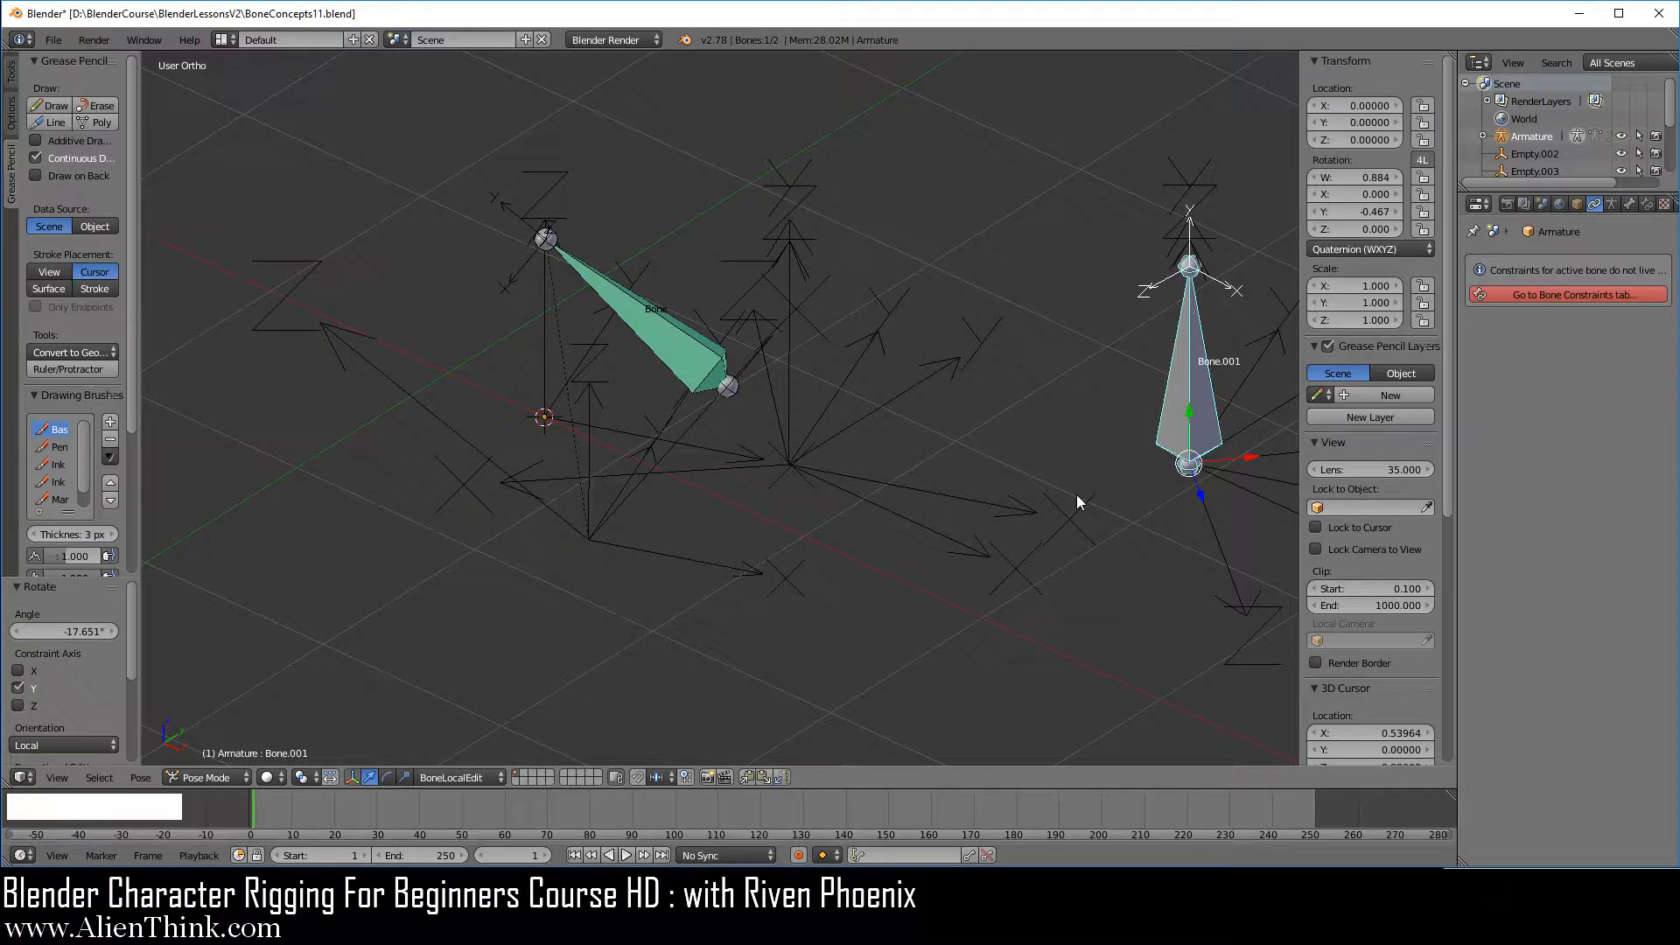
pyautogui.hotkey('alt', 'r')
pyautogui.hotkey('alt', 'g')
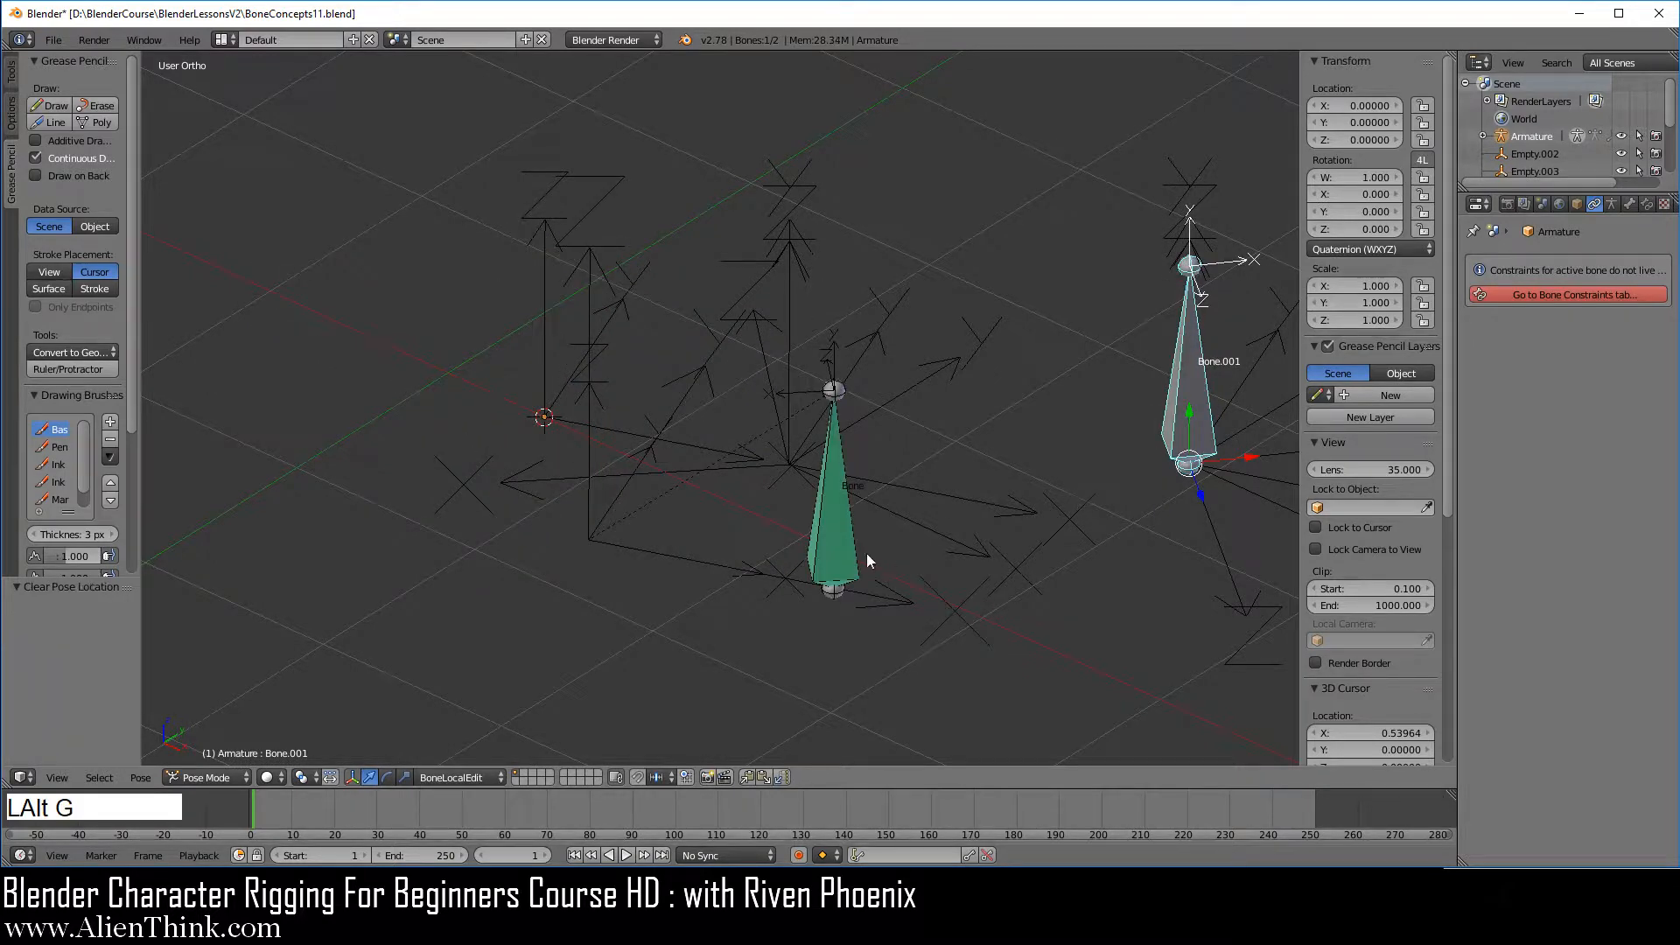
pyautogui.rightClick(864, 553)
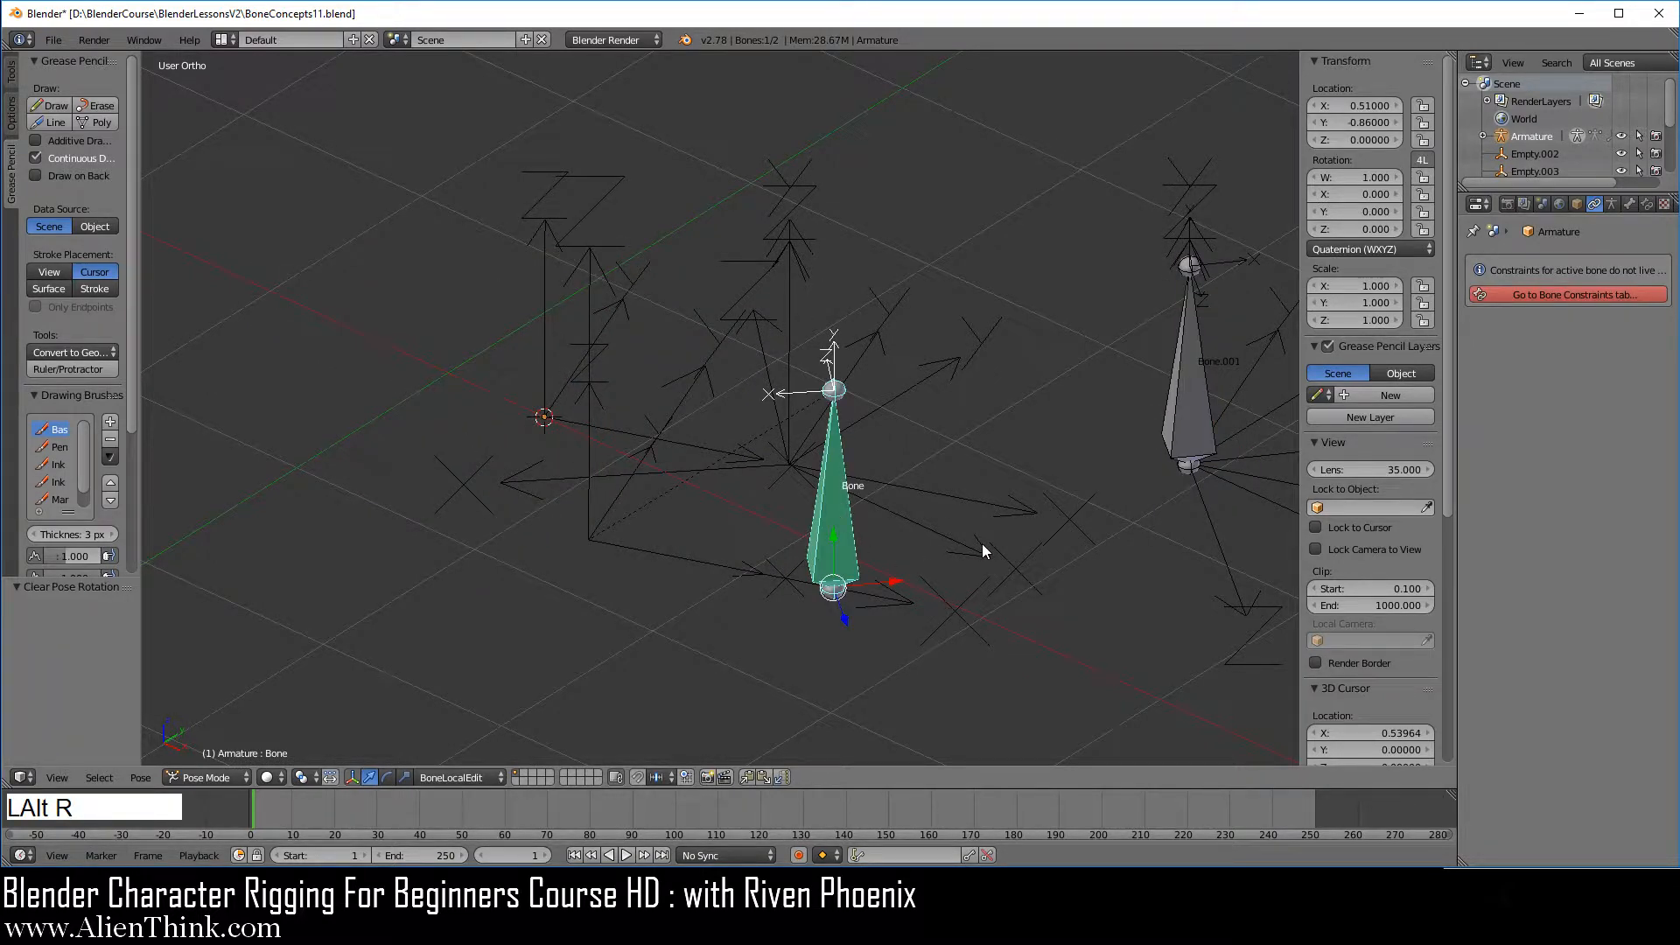
pyautogui.hotkey('alt', 'g')
# Step: In Edit Mode, duplicate Bone in place and scale the copy up uniformly by about 1.419
pyautogui.keyDown('shift'); pyautogui.moveTo(990, 548); pyautogui.dragTo(850, 499, button='middle'); pyautogui.keyUp('shift')
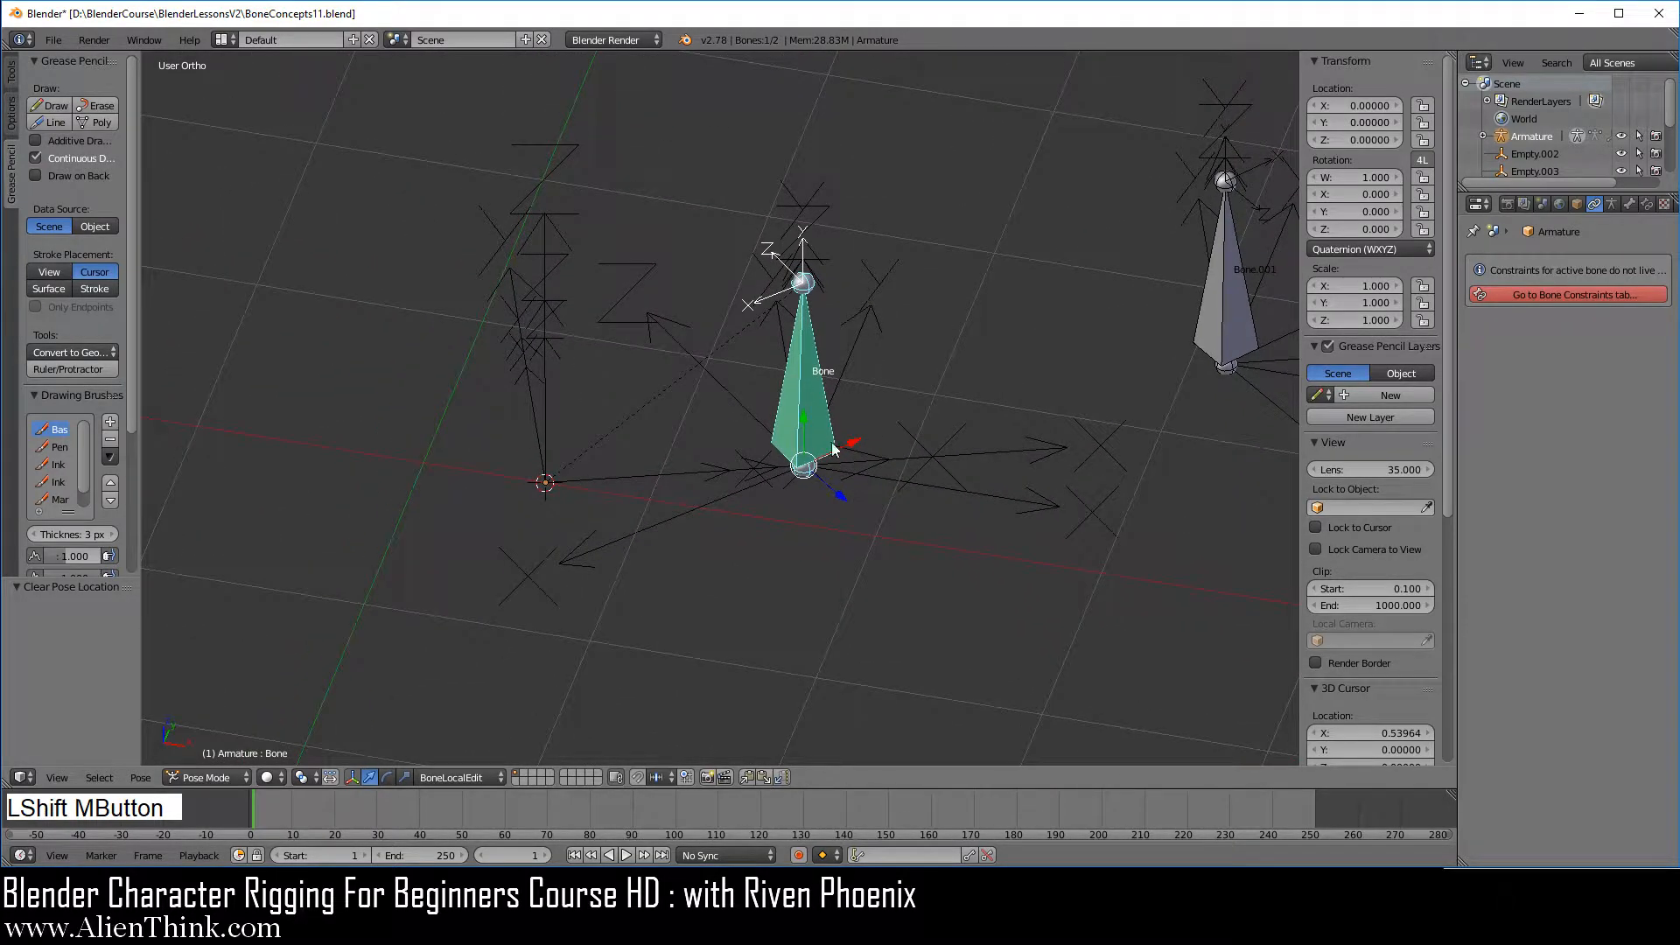
pyautogui.click(210, 778)
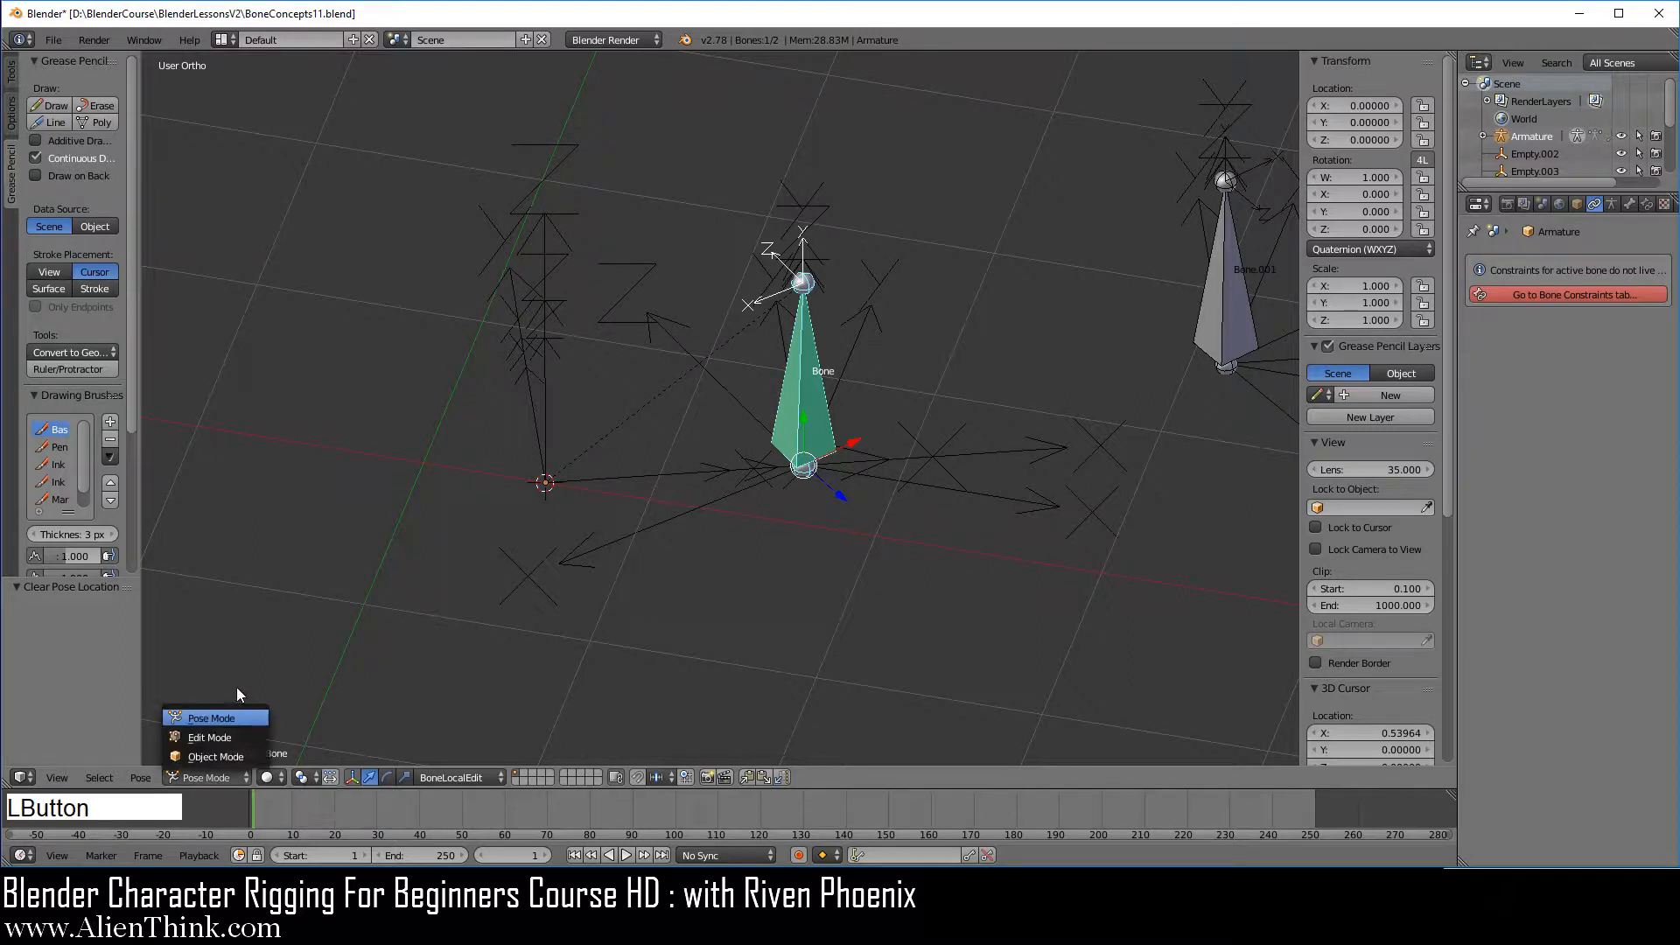
pyautogui.click(223, 735)
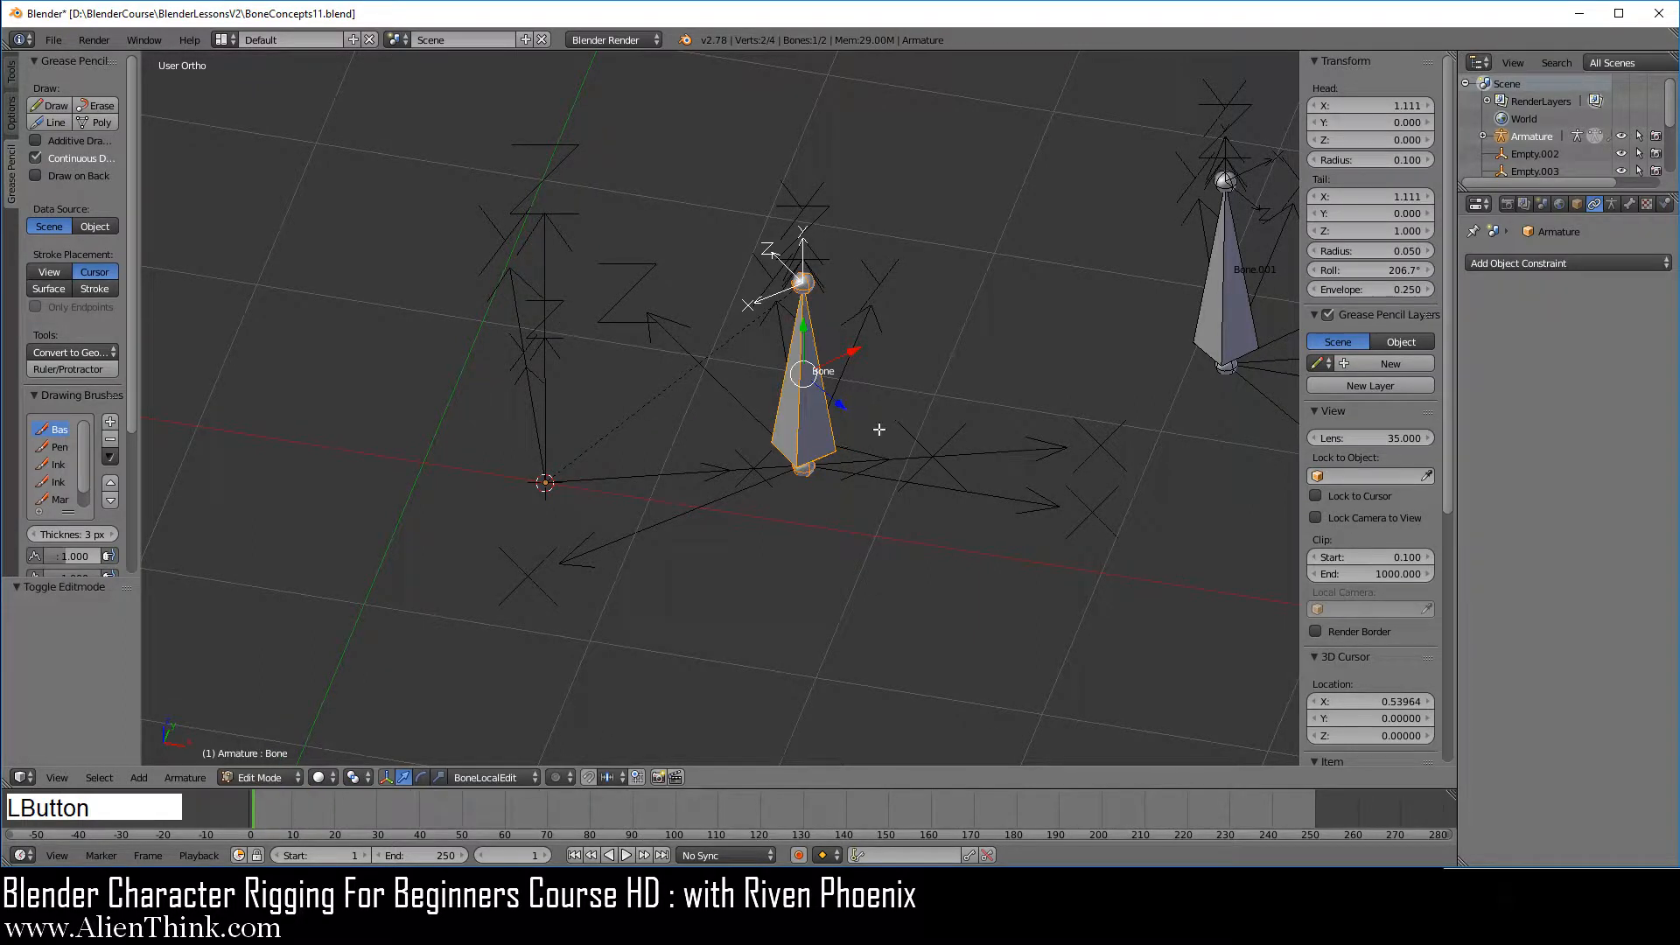
pyautogui.rightClick(811, 383)
pyautogui.hotkey('shift', 'd')
pyautogui.rightClick(997, 563)
pyautogui.press('s')
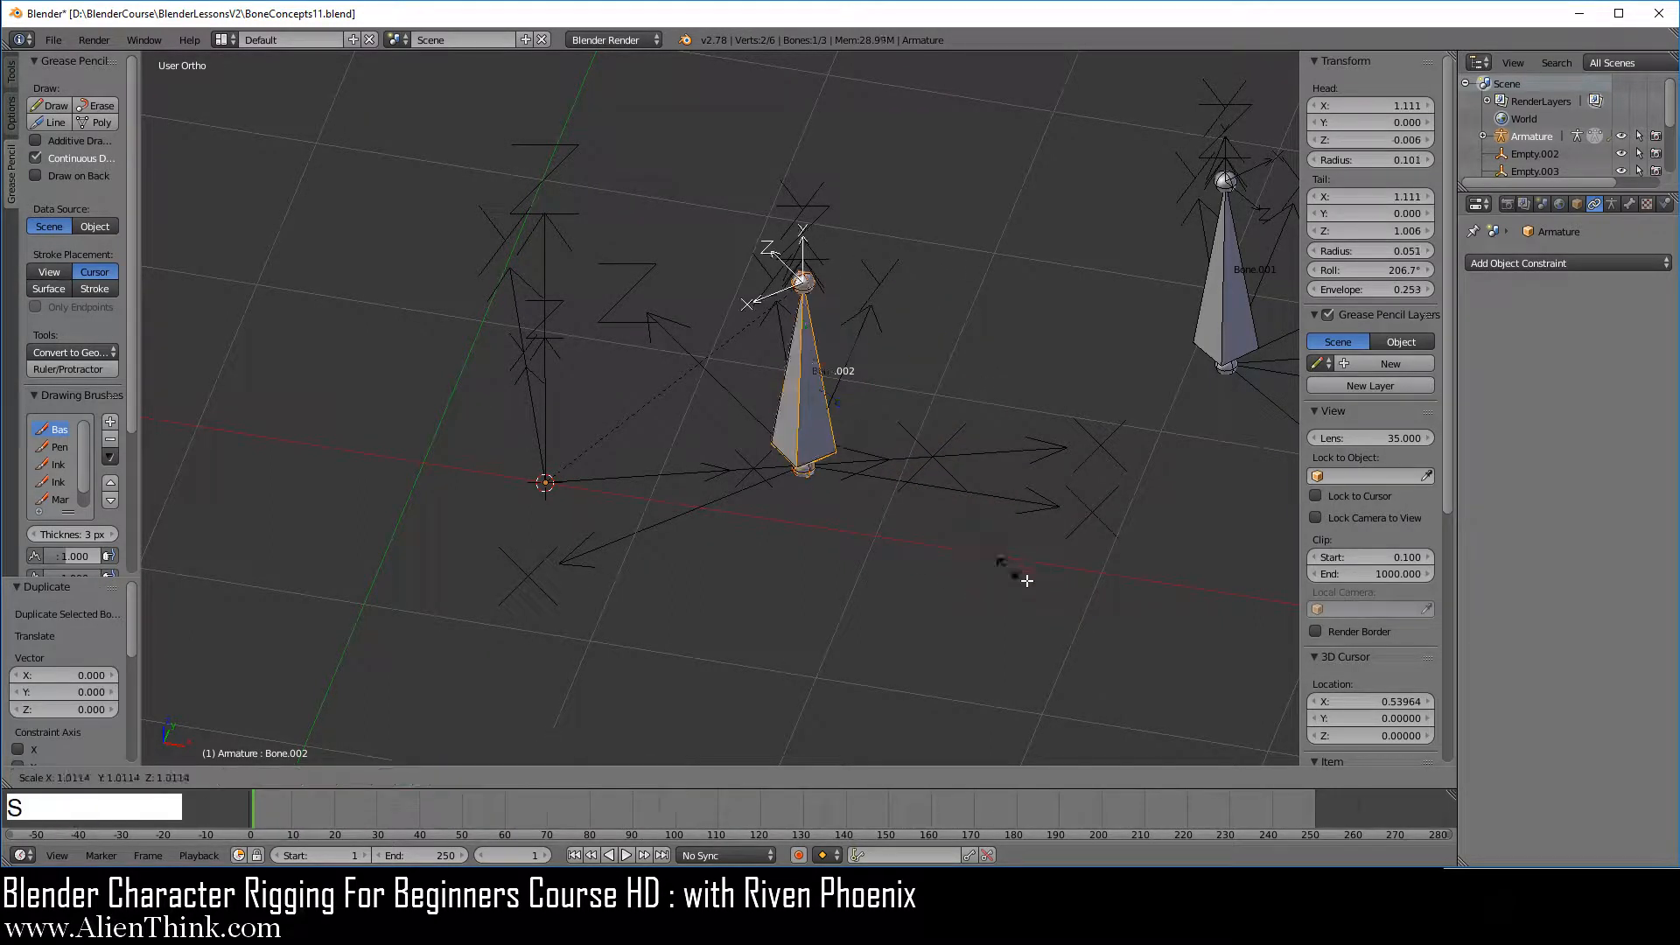
pyautogui.click(1106, 619)
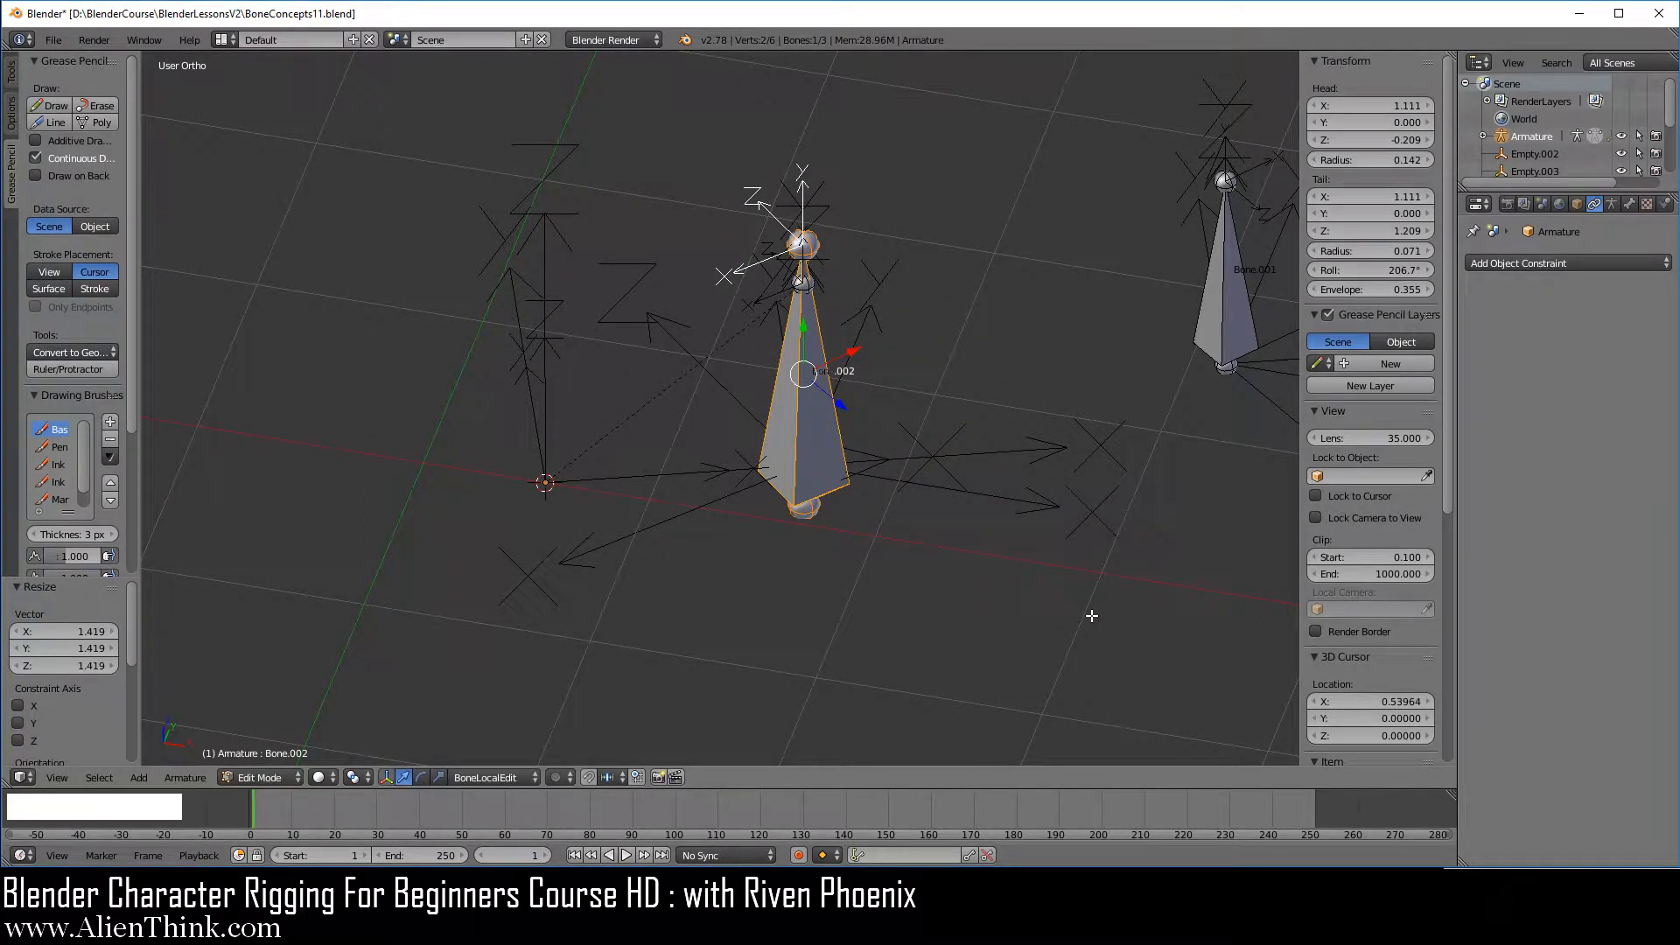
# Step: Move the duplicated bone in top view to about X 1.476, Y -1.006, and clear its roll
pyautogui.press('KP_7')
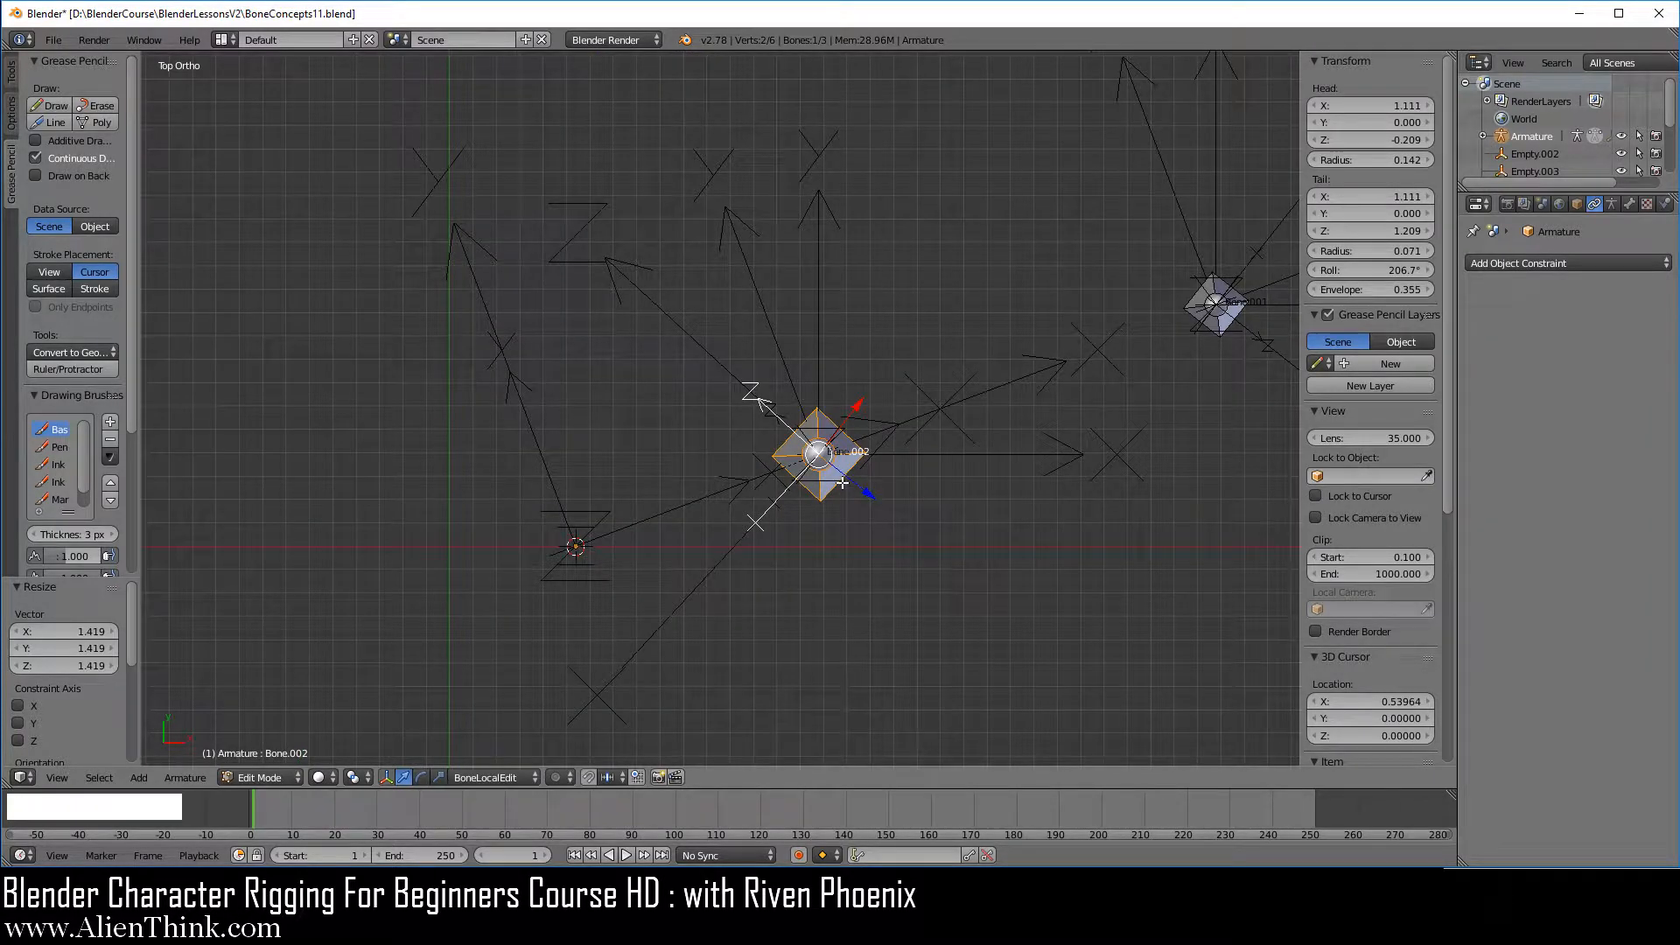
pyautogui.press('g')
pyautogui.click(997, 676)
pyautogui.keyDown('shift'); pyautogui.moveTo(1003, 550); pyautogui.dragTo(917, 487, button='middle'); pyautogui.keyUp('shift')
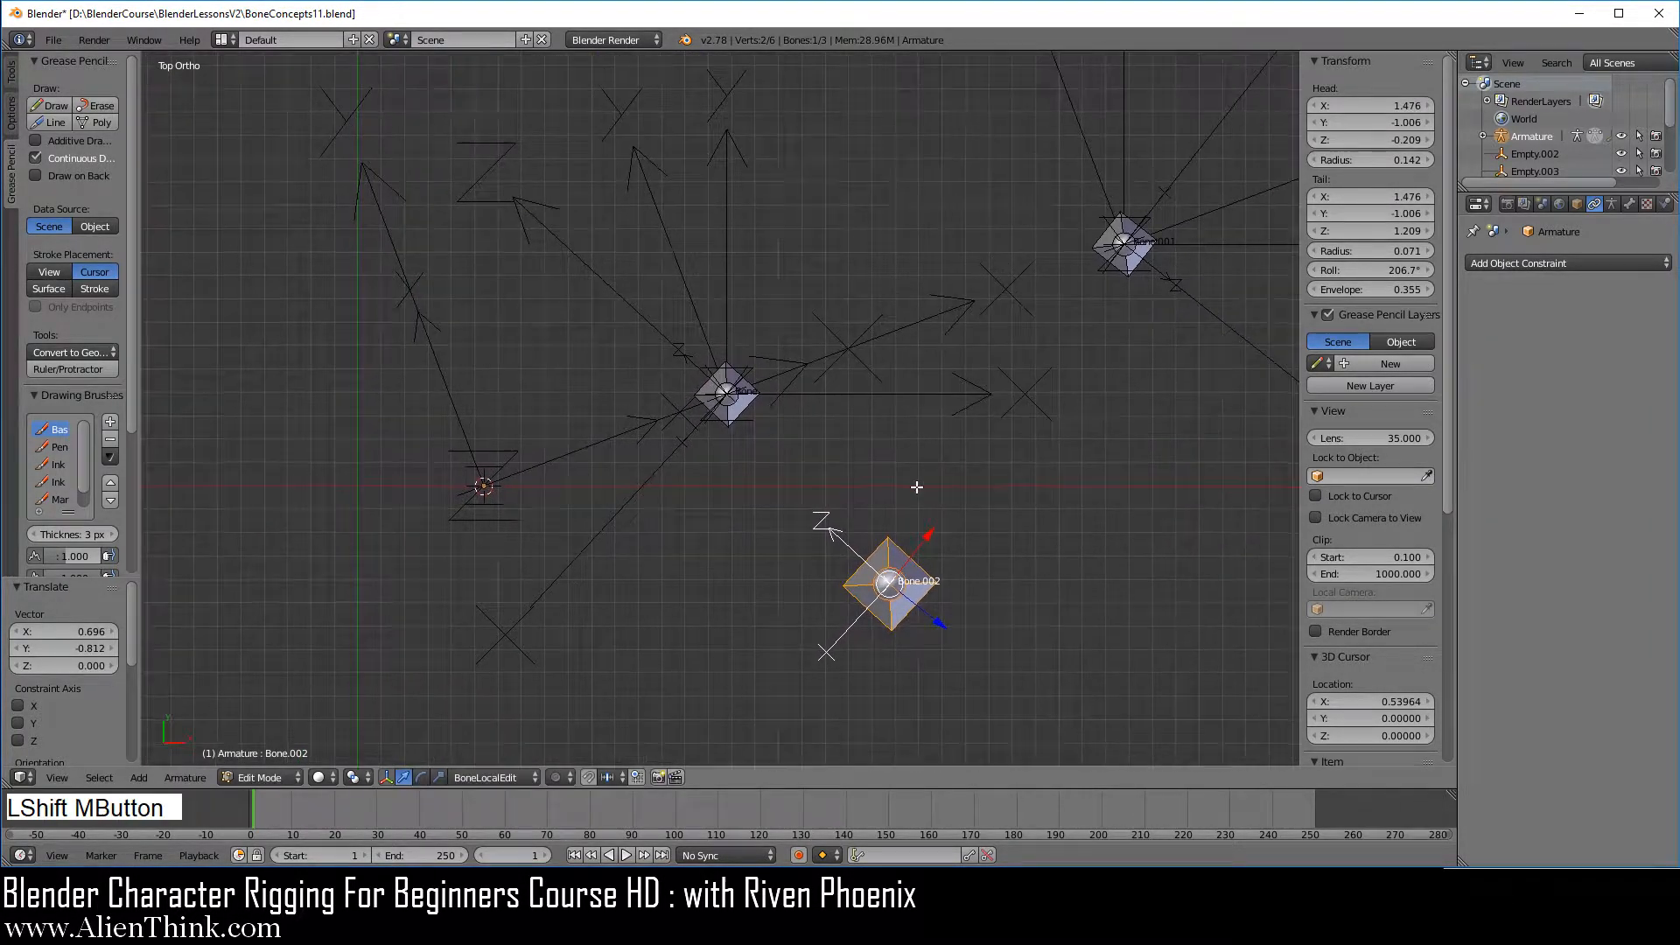
pyautogui.hotkey('alt', 'r')
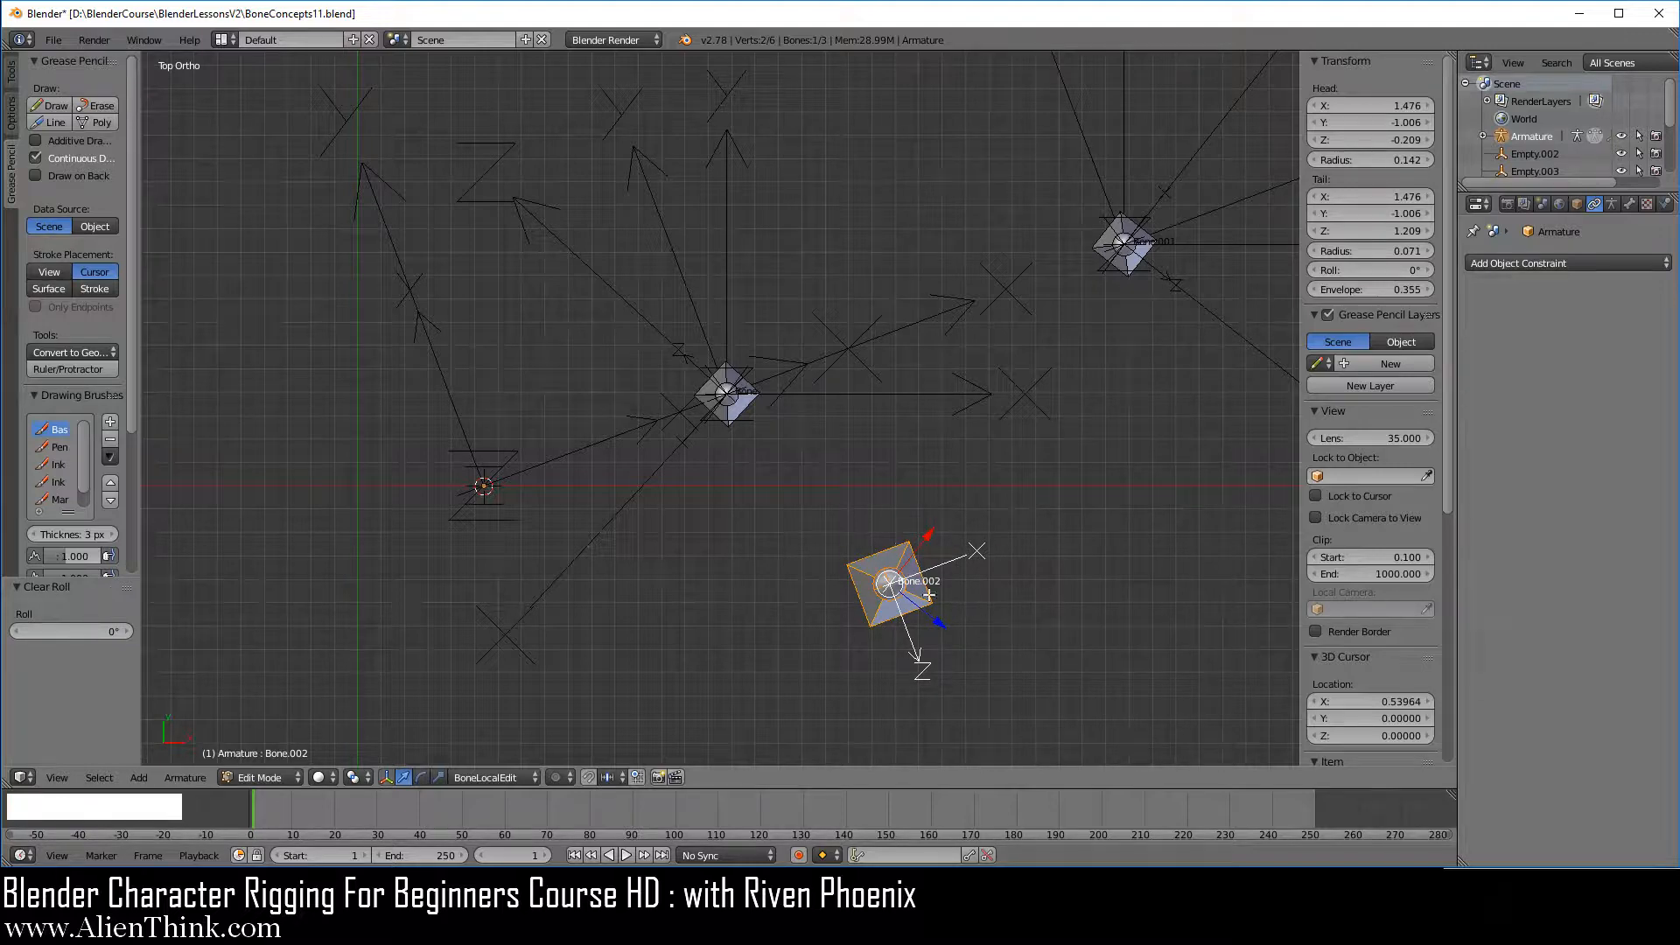
# Step: Parent Bone to Bone.002 using Keep Offset
pyautogui.moveTo(733, 516); pyautogui.dragTo(735, 403, button='middle')
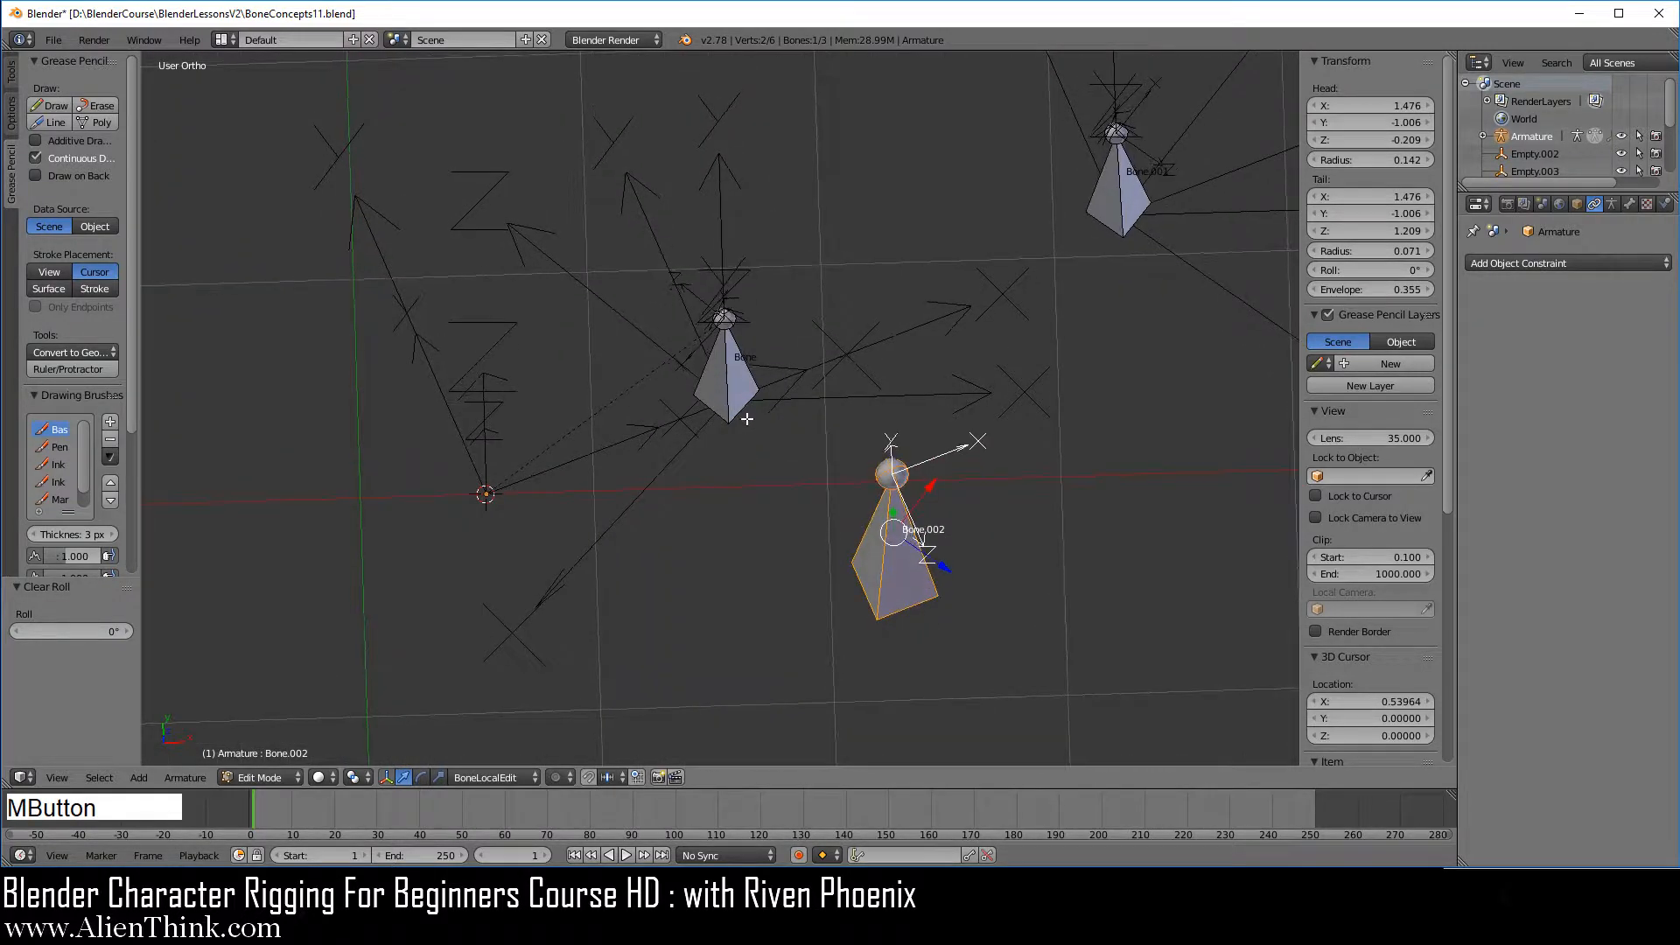
pyautogui.rightClick(730, 369)
pyautogui.keyDown('shift'); pyautogui.rightClick(895, 546); pyautogui.keyUp('shift')
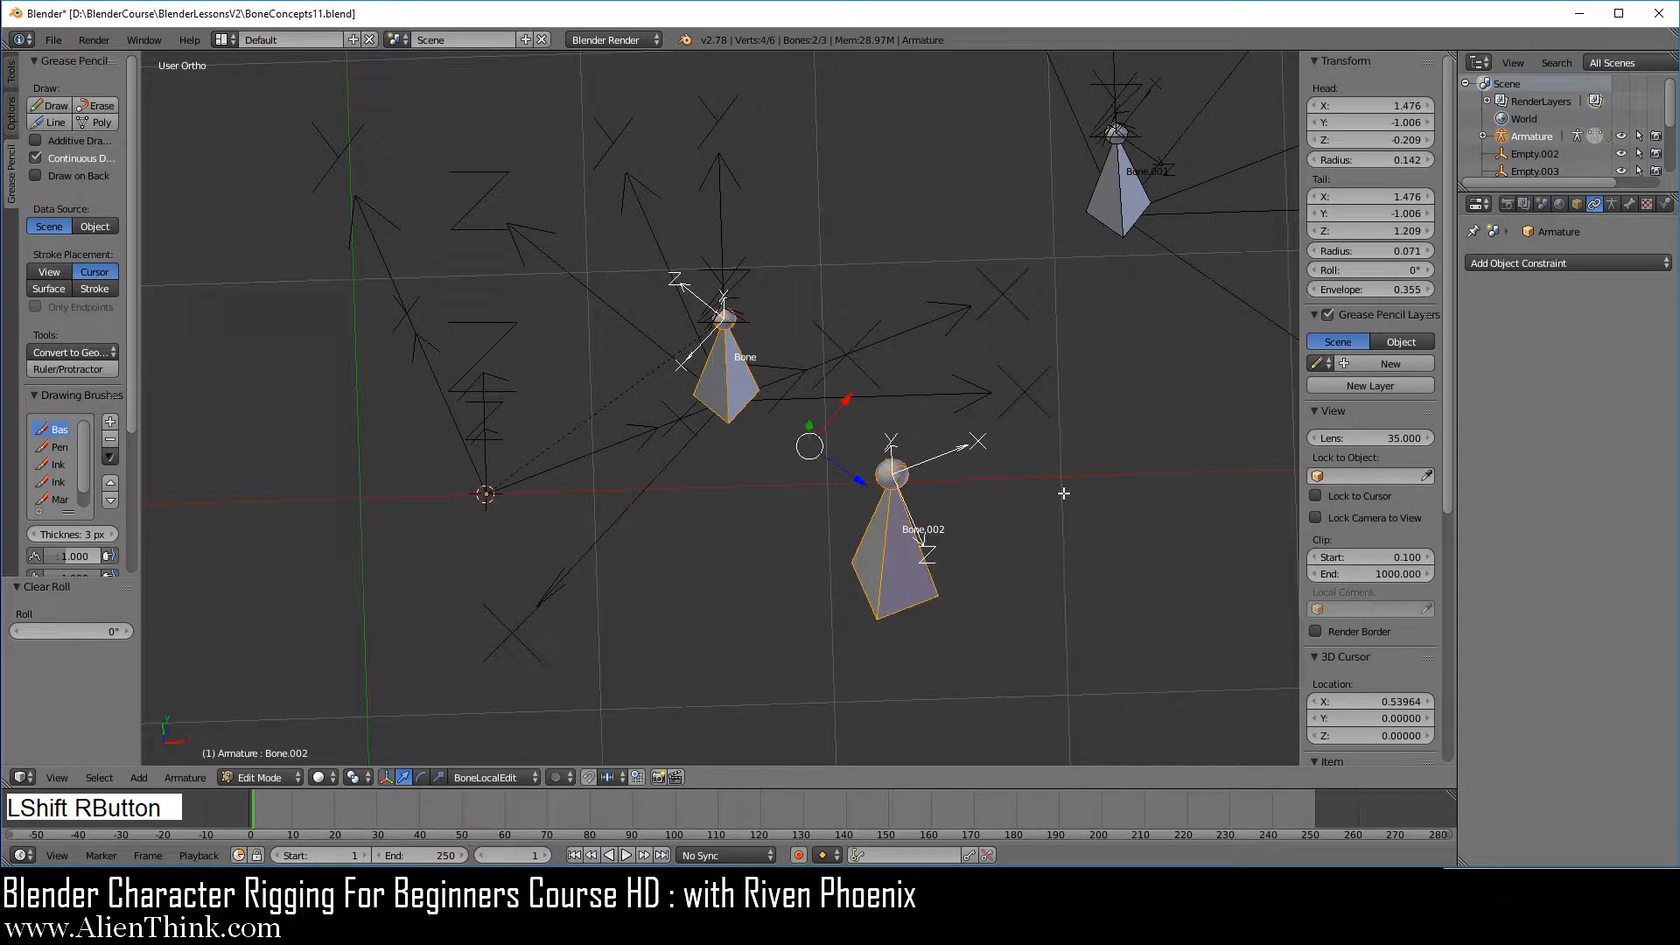
pyautogui.hotkey('ctrl', 'p')
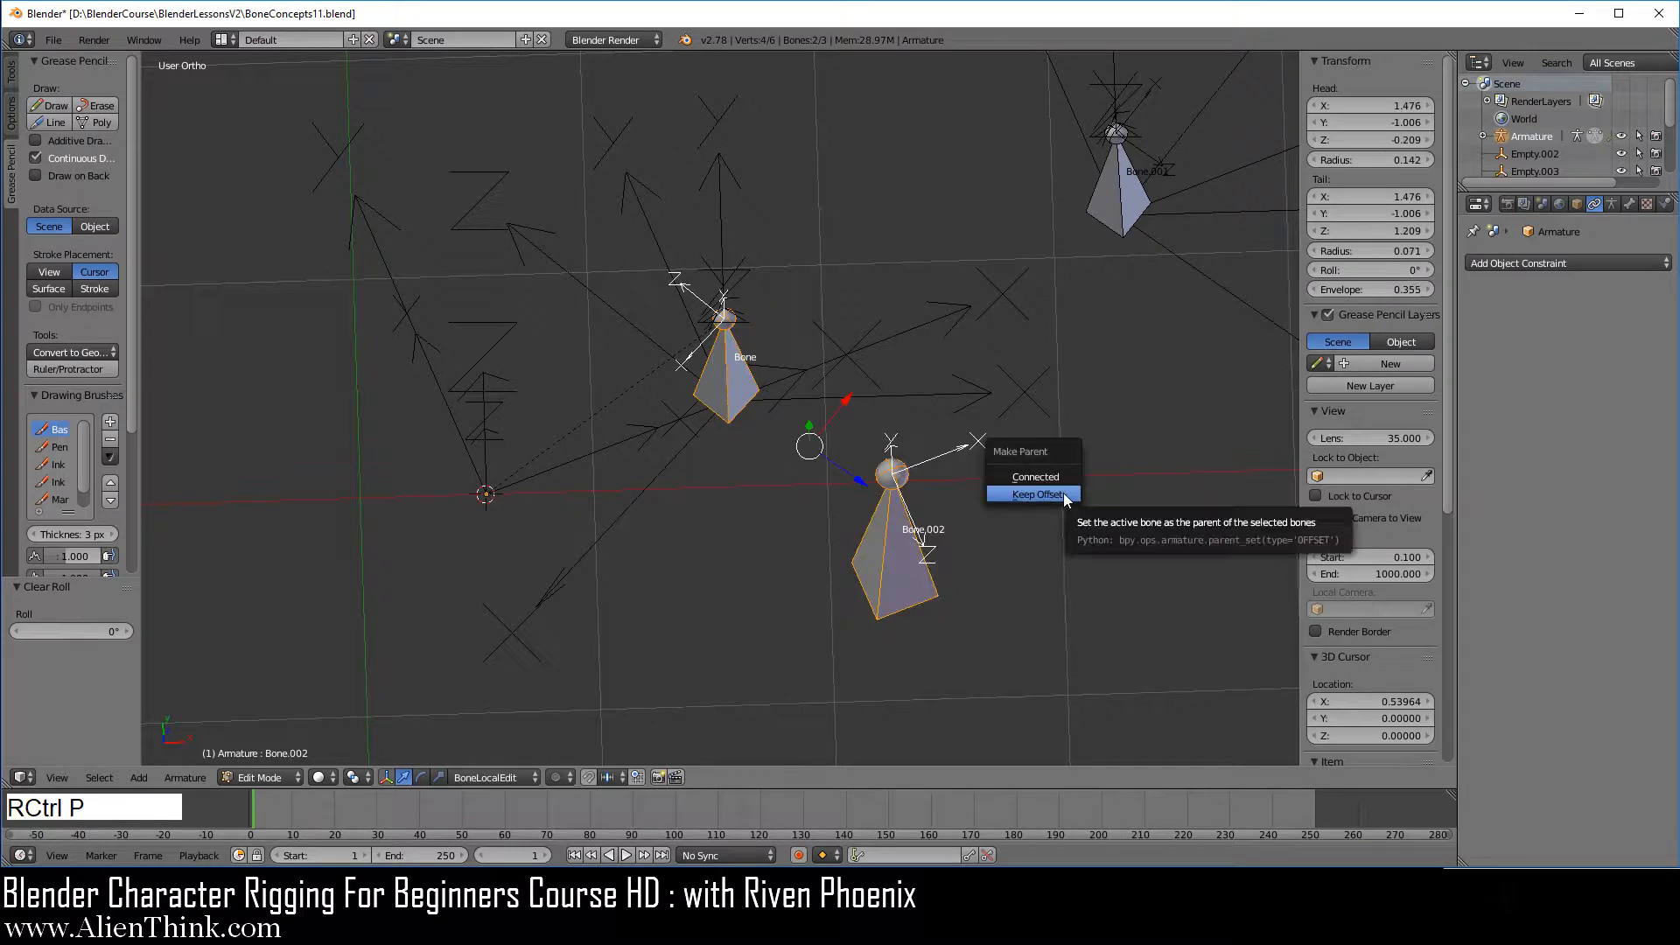
pyautogui.click(1063, 492)
# Step: Return to Pose Mode and delete the constraint that Bone.002 inherited from the duplication
pyautogui.click(263, 777)
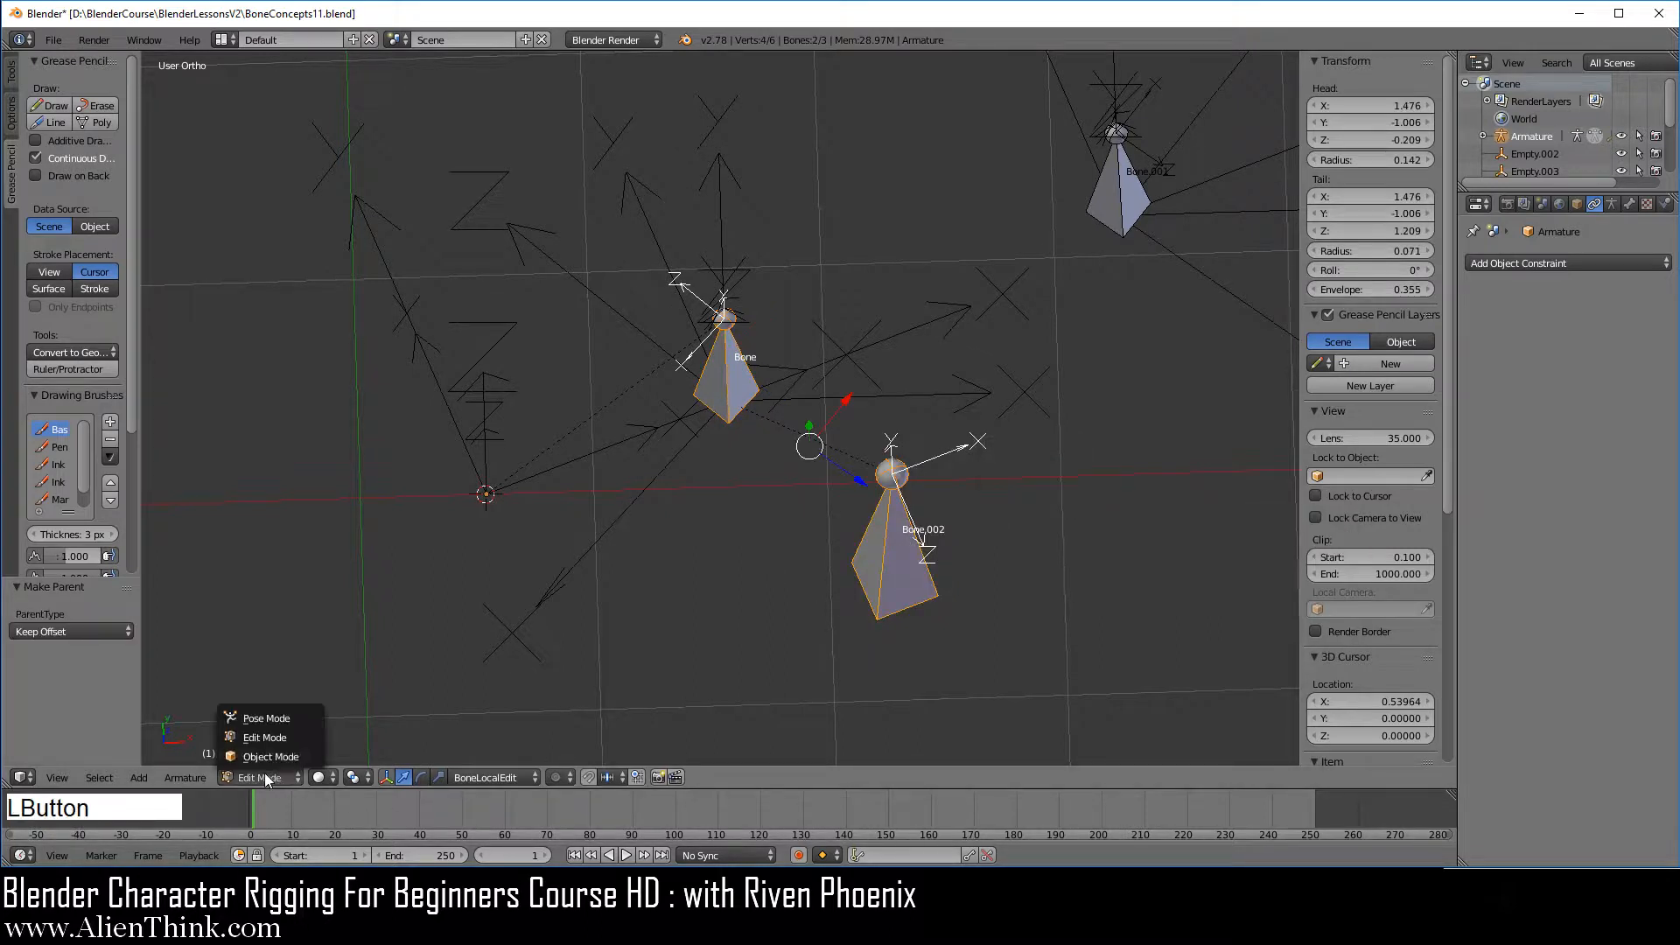
pyautogui.click(280, 719)
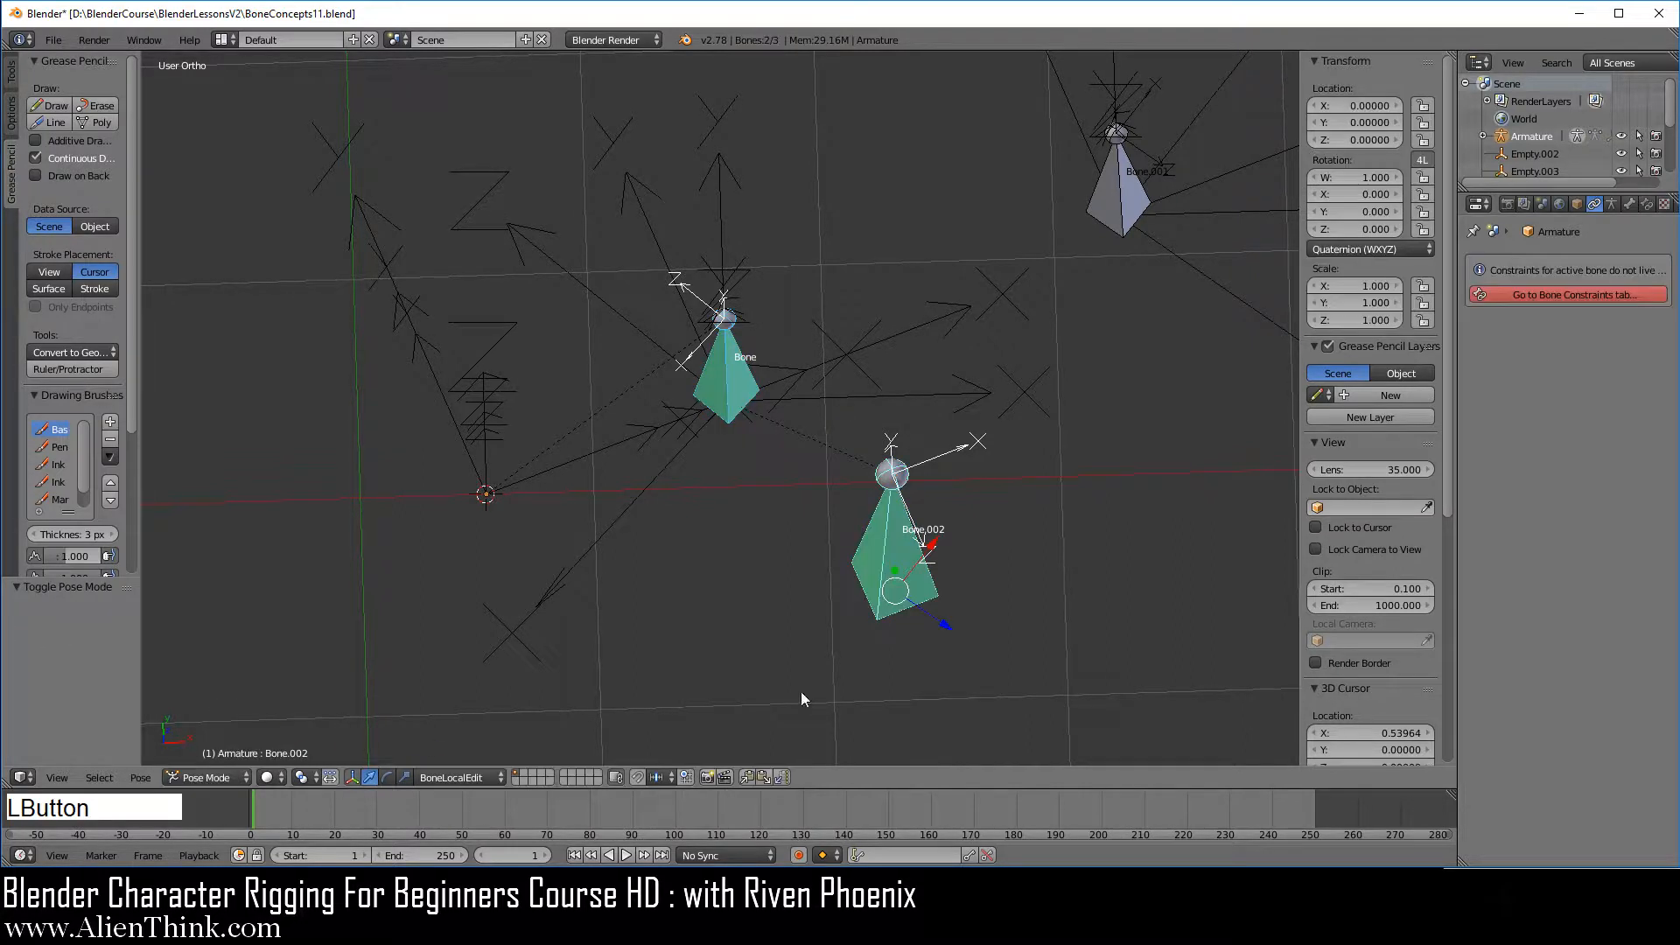
pyautogui.rightClick(907, 540)
pyautogui.click(1570, 297)
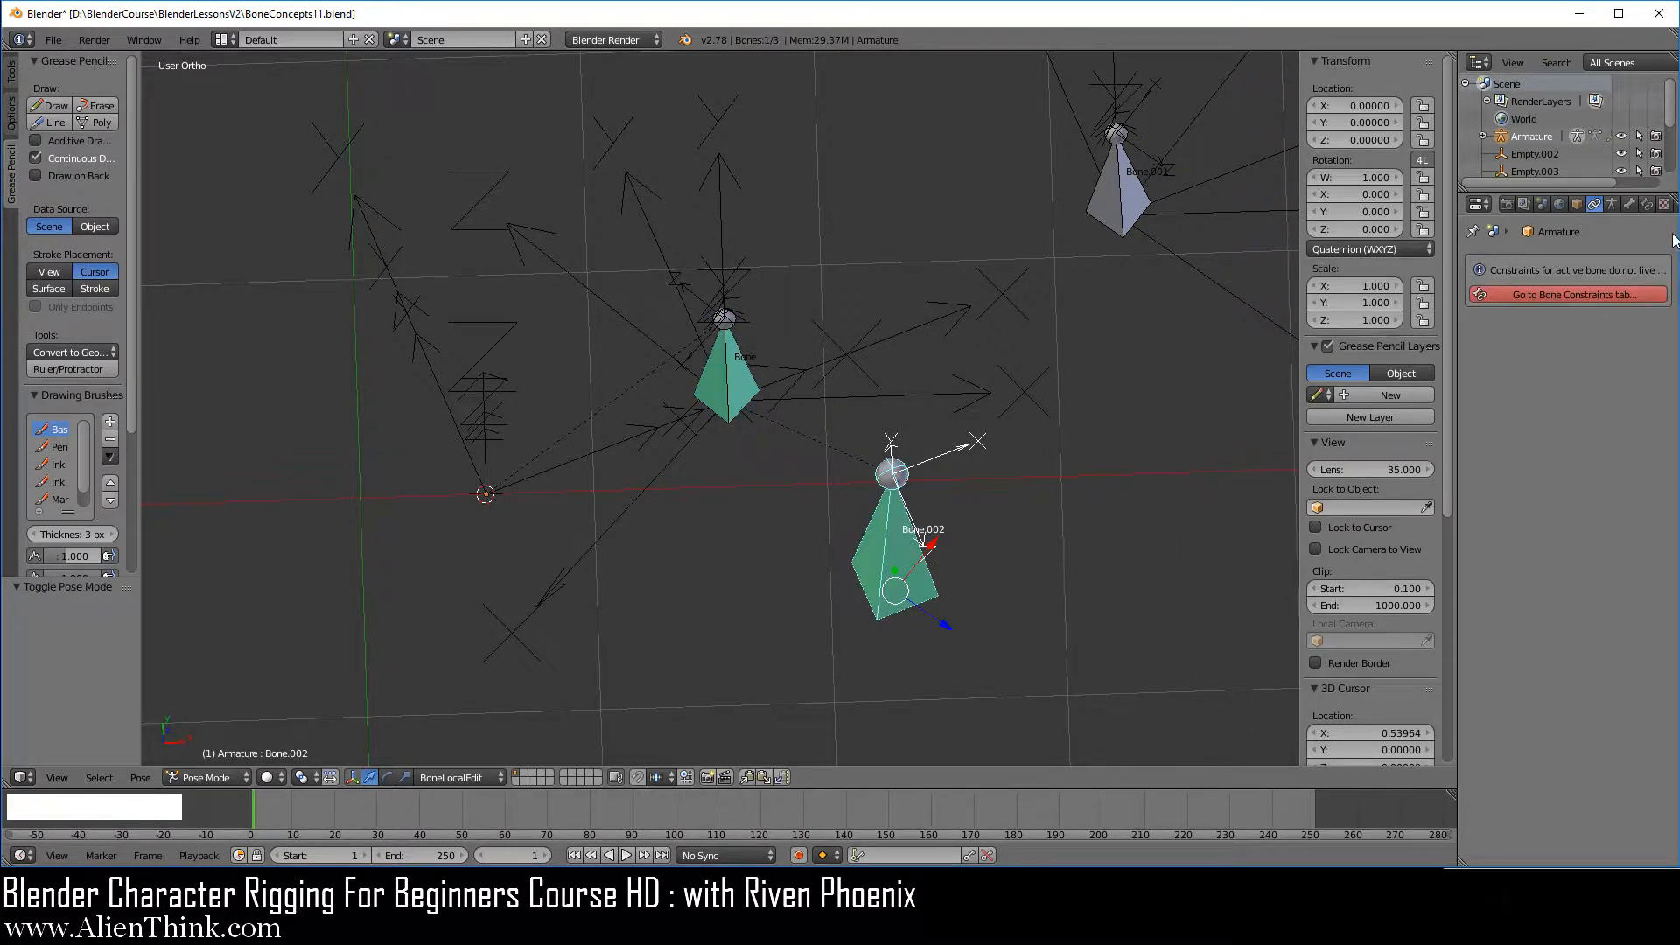
pyautogui.click(1659, 293)
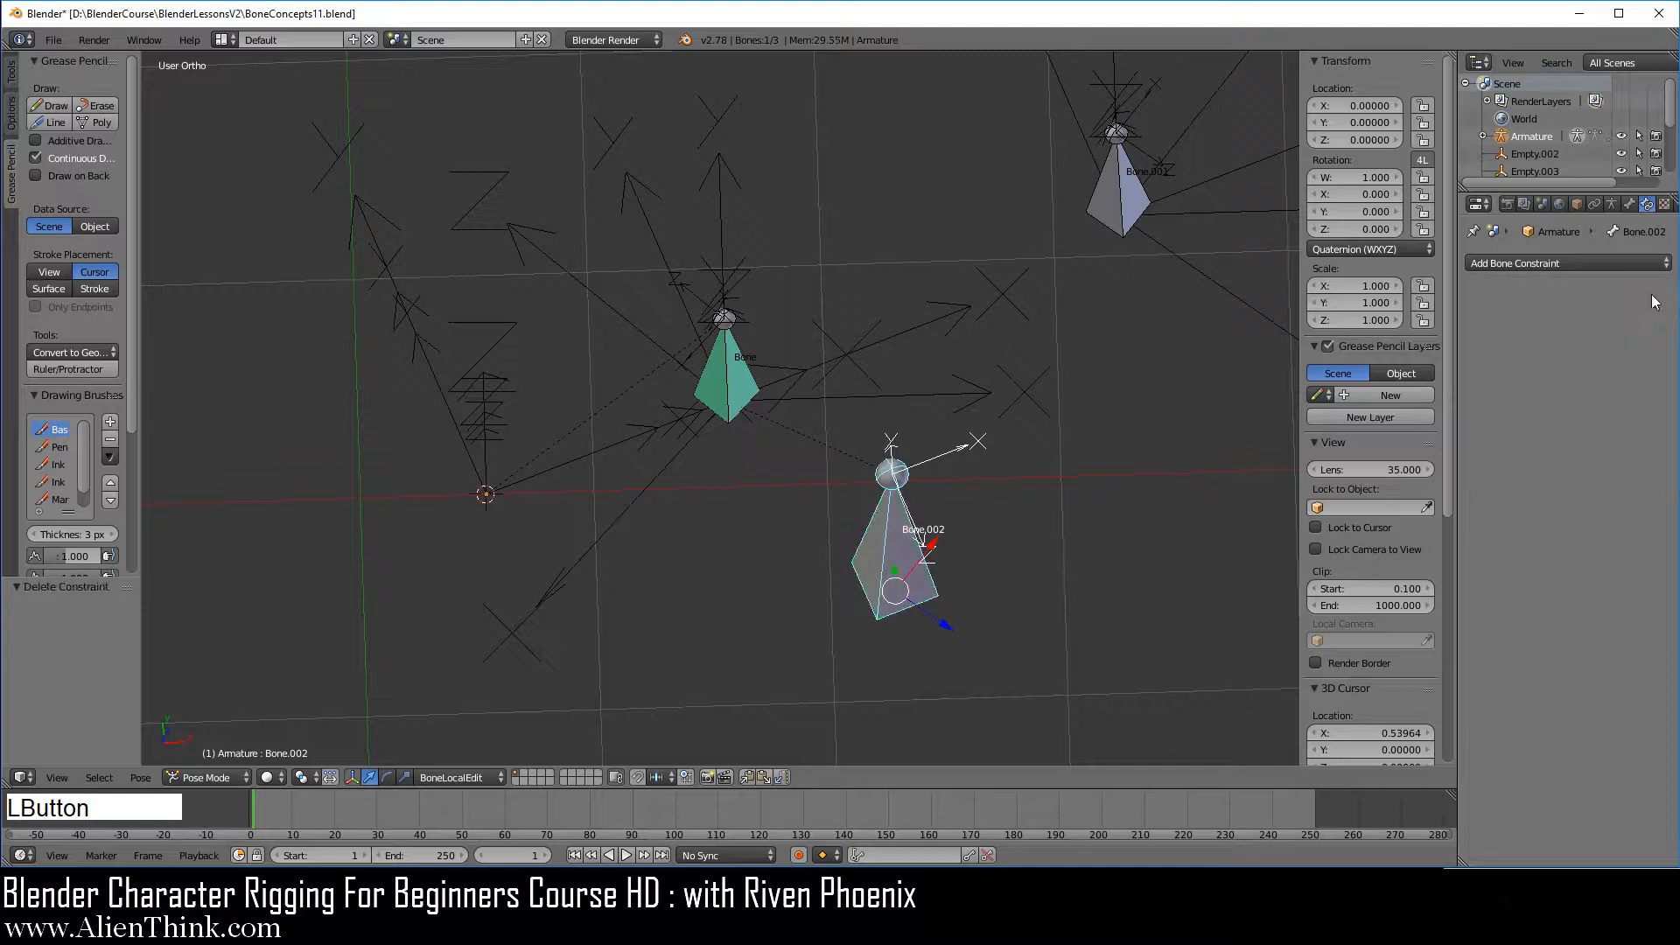
# Step: Test a trackball rotation of Bone.002 while Bone's Copy Rotation constraint is temporarily muted, cancelling the rotation and re-enabling the constraint
pyautogui.moveTo(751, 532)
pyautogui.mouseDown(button='middle')
pyautogui.moveTo(649, 432)
pyautogui.moveTo(627, 357)
pyautogui.mouseUp(button='middle')
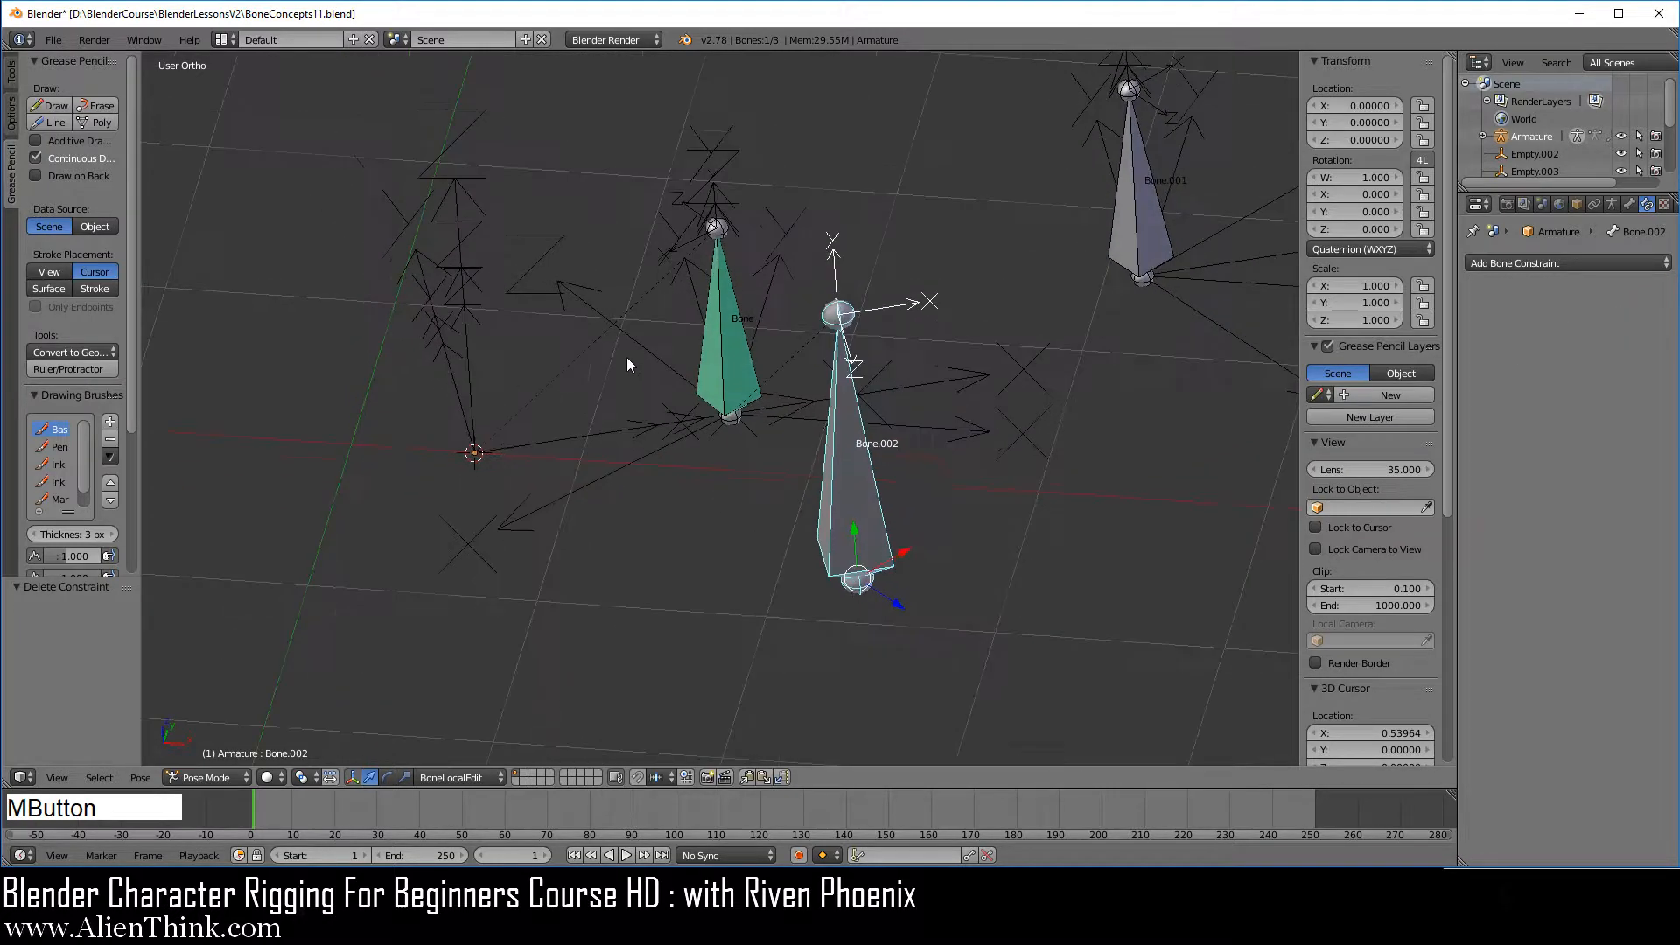
pyautogui.moveTo(900, 395)
pyautogui.mouseDown(button='middle')
pyautogui.moveTo(811, 475)
pyautogui.moveTo(695, 325)
pyautogui.mouseUp(button='middle')
pyautogui.rightClick(718, 344)
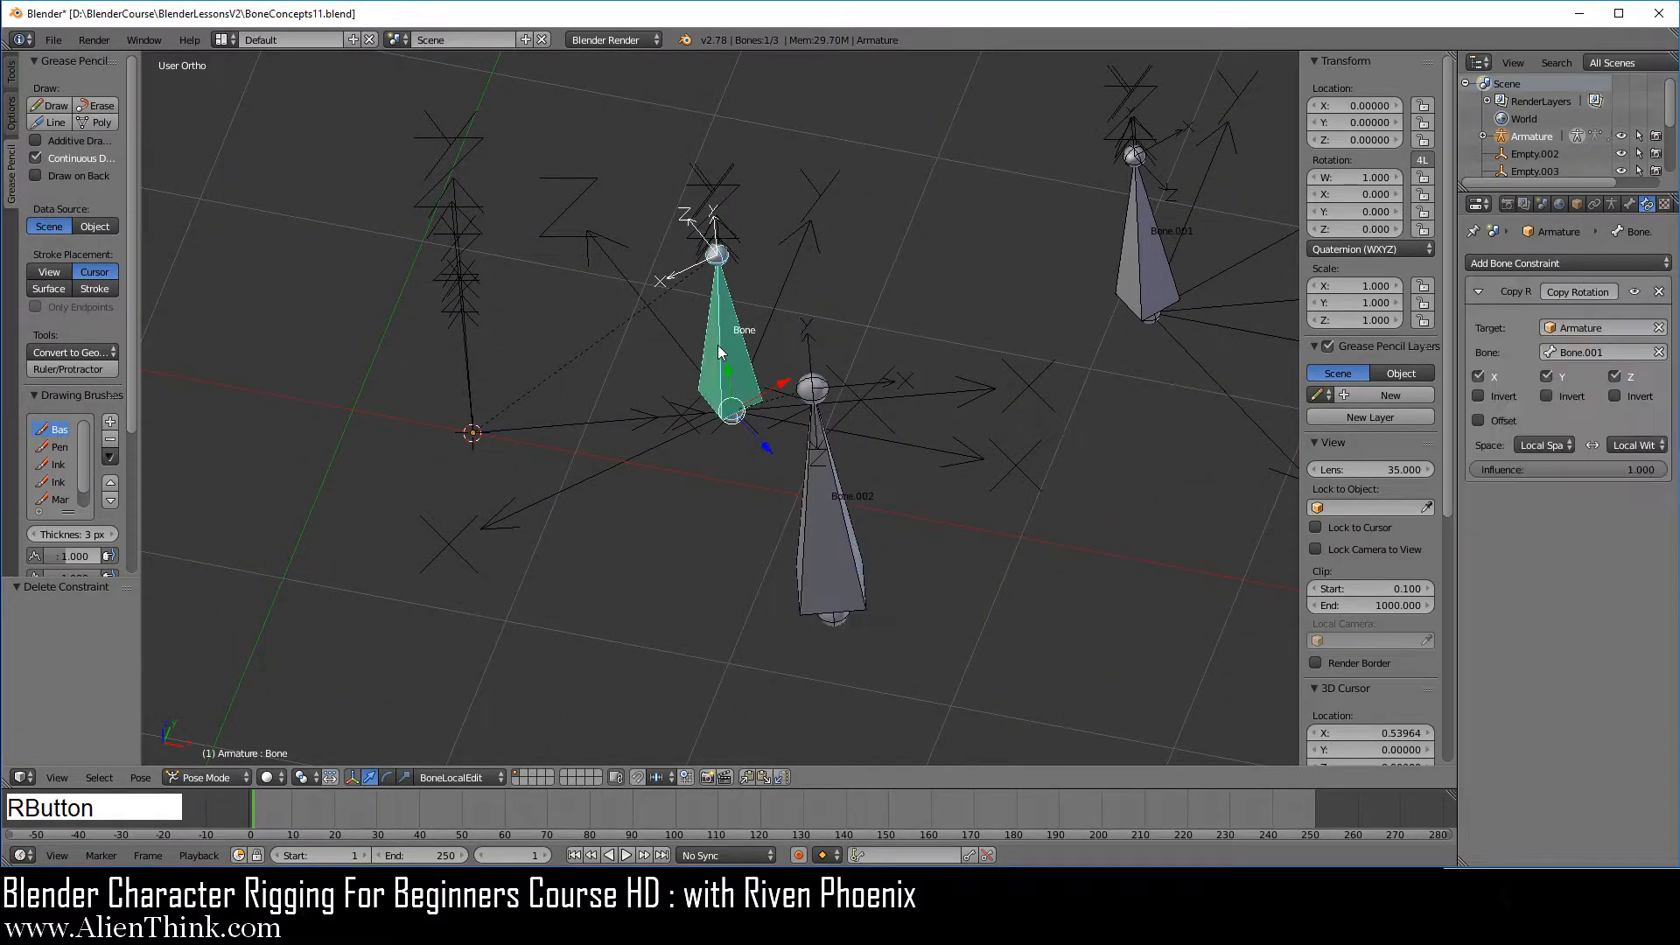
pyautogui.click(1635, 291)
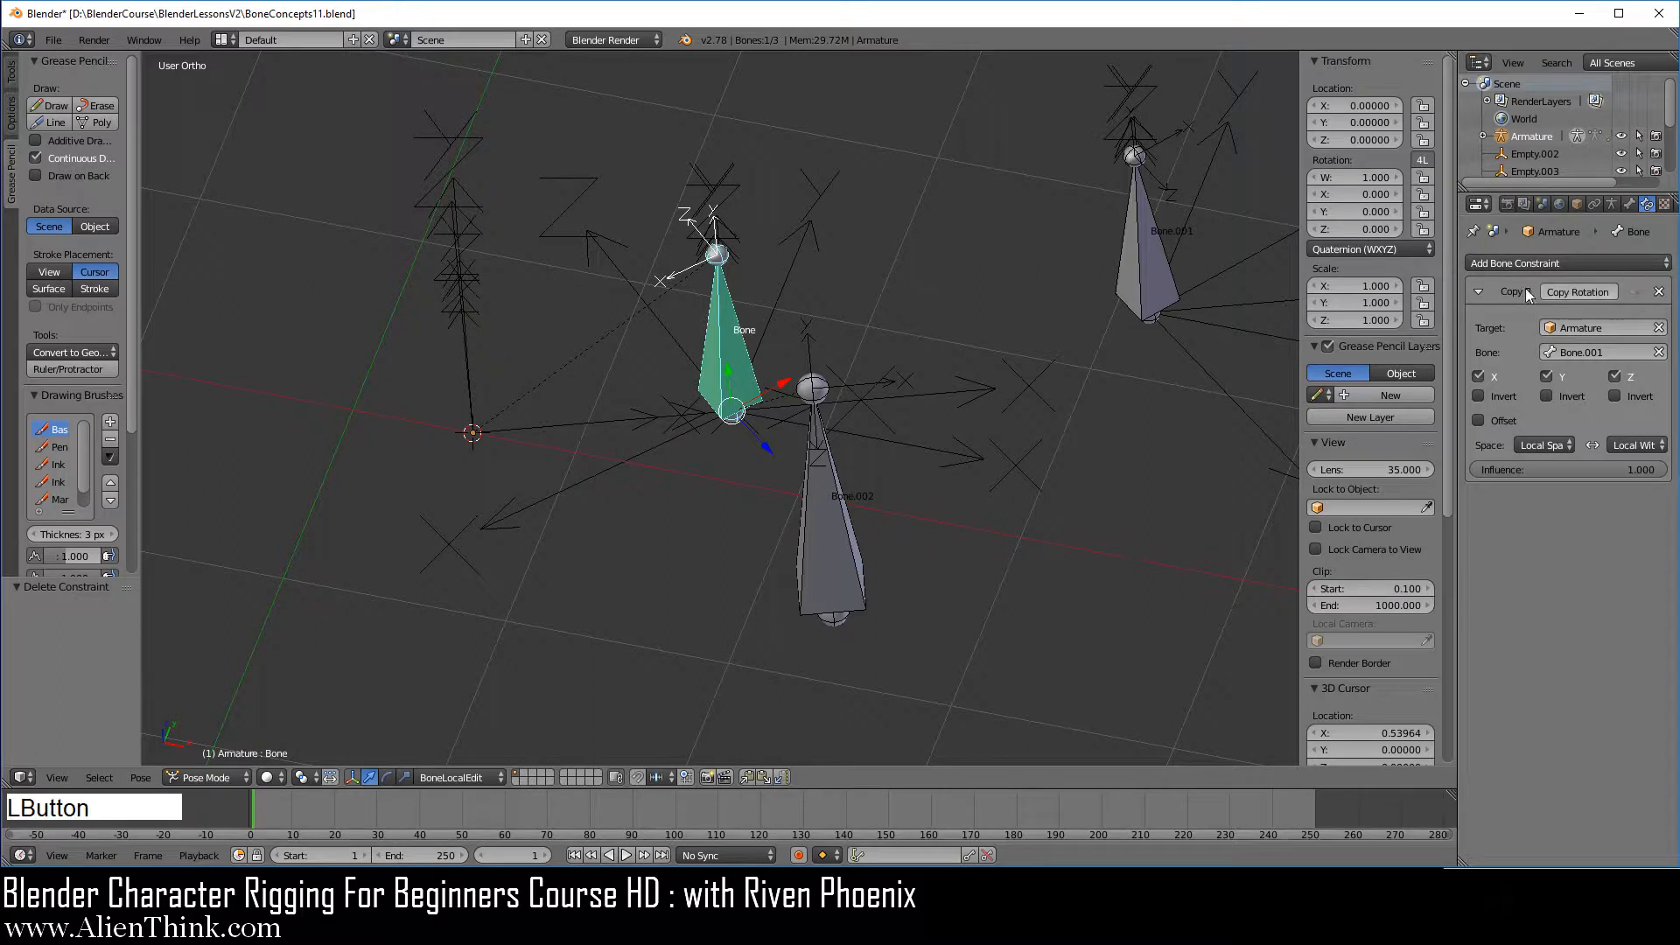
pyautogui.rightClick(833, 511)
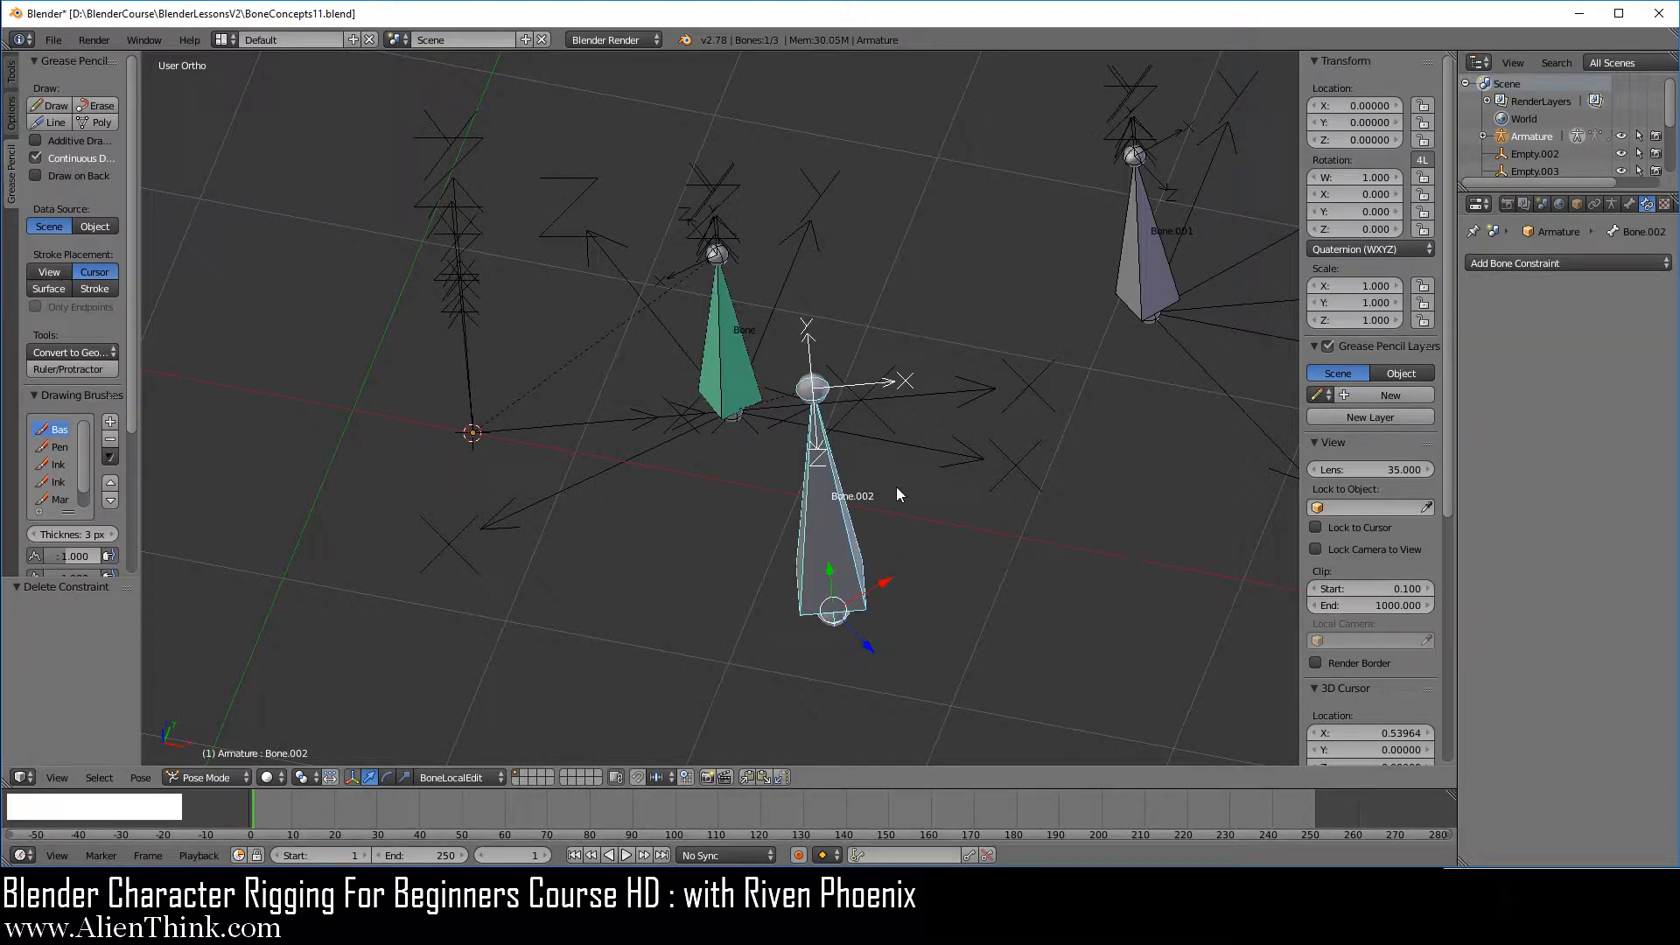
pyautogui.press('r')
pyautogui.press('r')
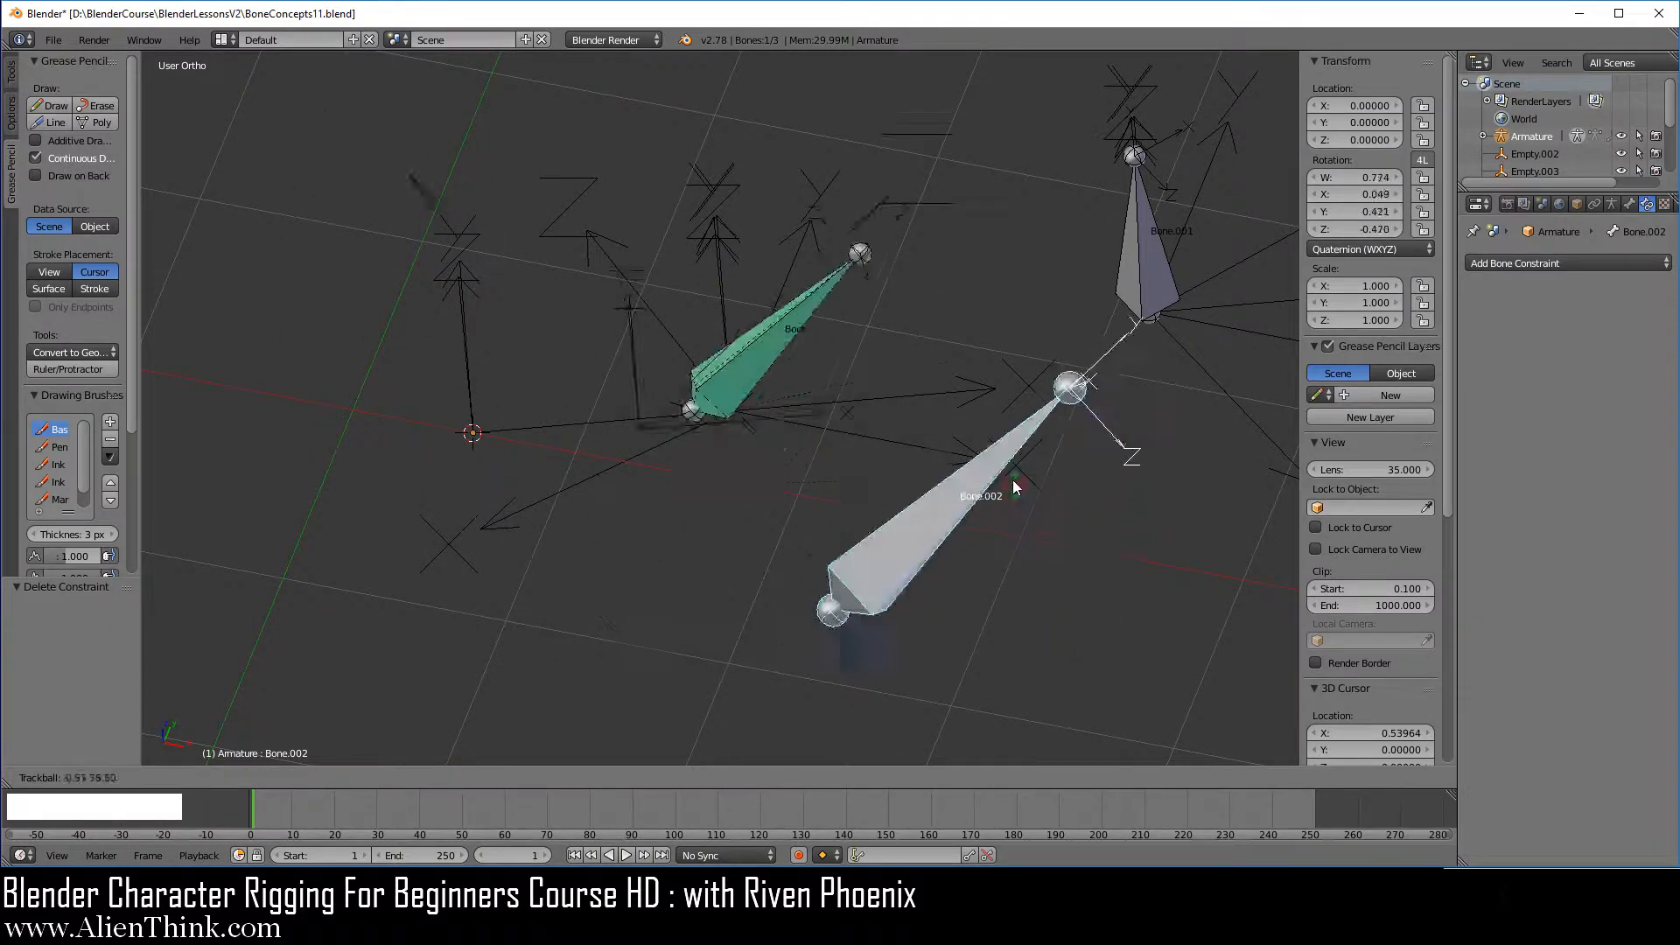
pyautogui.rightClick(938, 492)
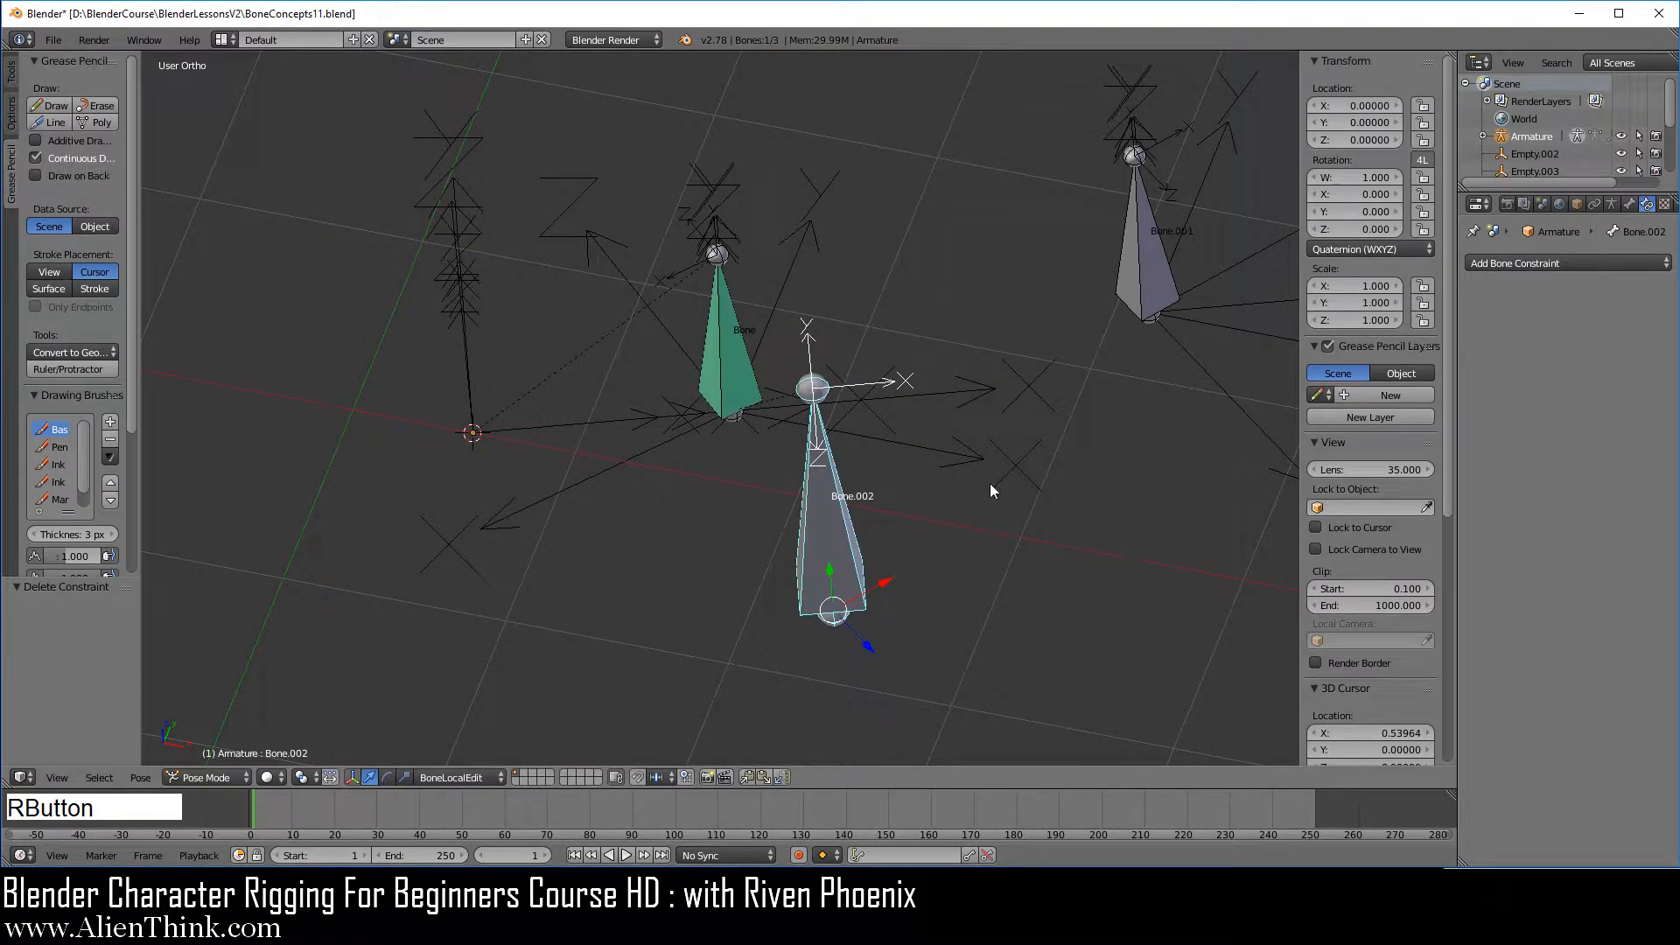
pyautogui.rightClick(742, 327)
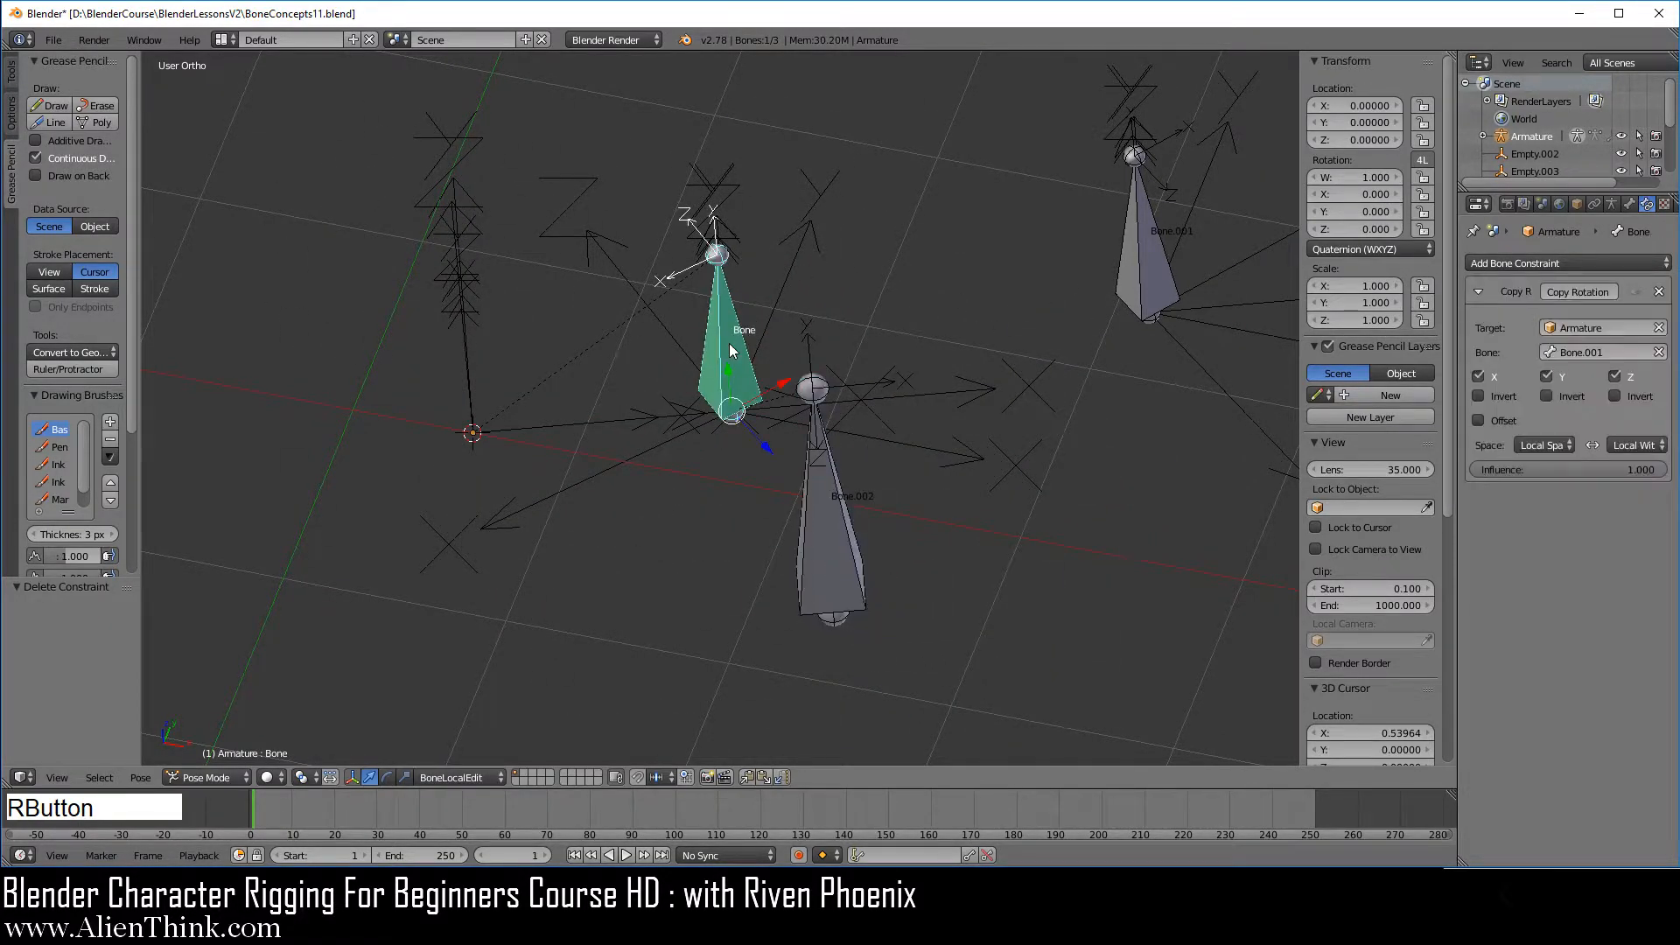
pyautogui.click(1637, 291)
# Step: Rotate Bone.002 in trackball mode by about -67 and -51 degrees with Bone's Copy Rotation constraint active
pyautogui.moveTo(781, 492)
pyautogui.mouseDown(button='middle')
pyautogui.moveTo(721, 460)
pyautogui.moveTo(770, 464)
pyautogui.mouseUp(button='middle')
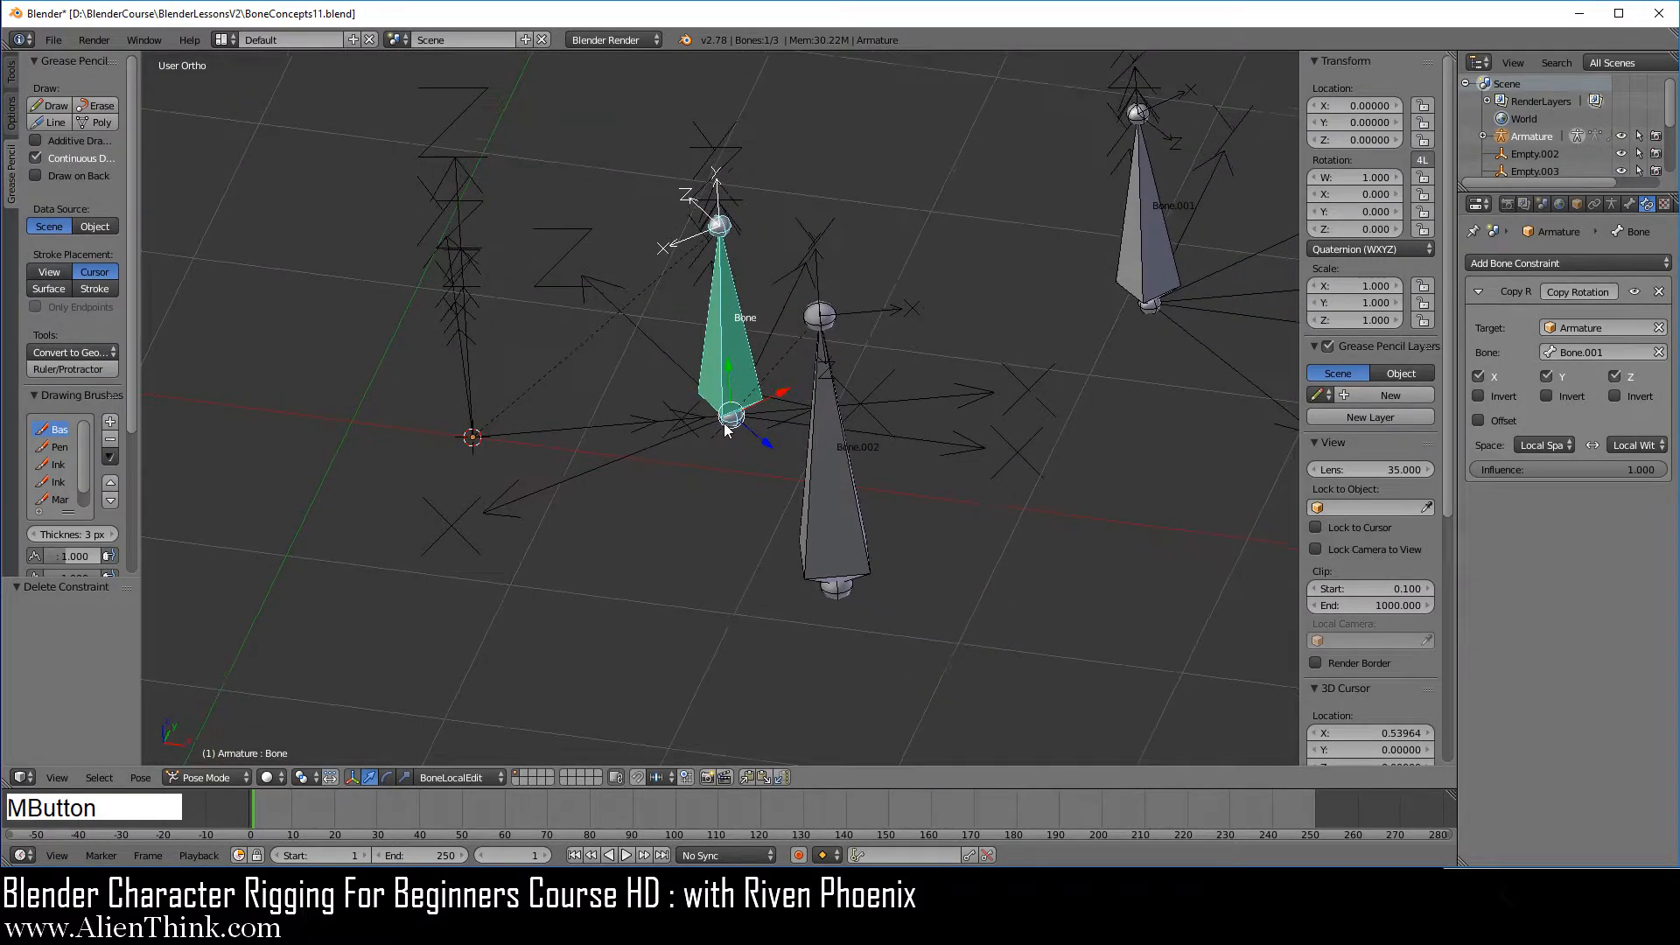
pyautogui.rightClick(828, 449)
pyautogui.press('r')
pyautogui.press('r')
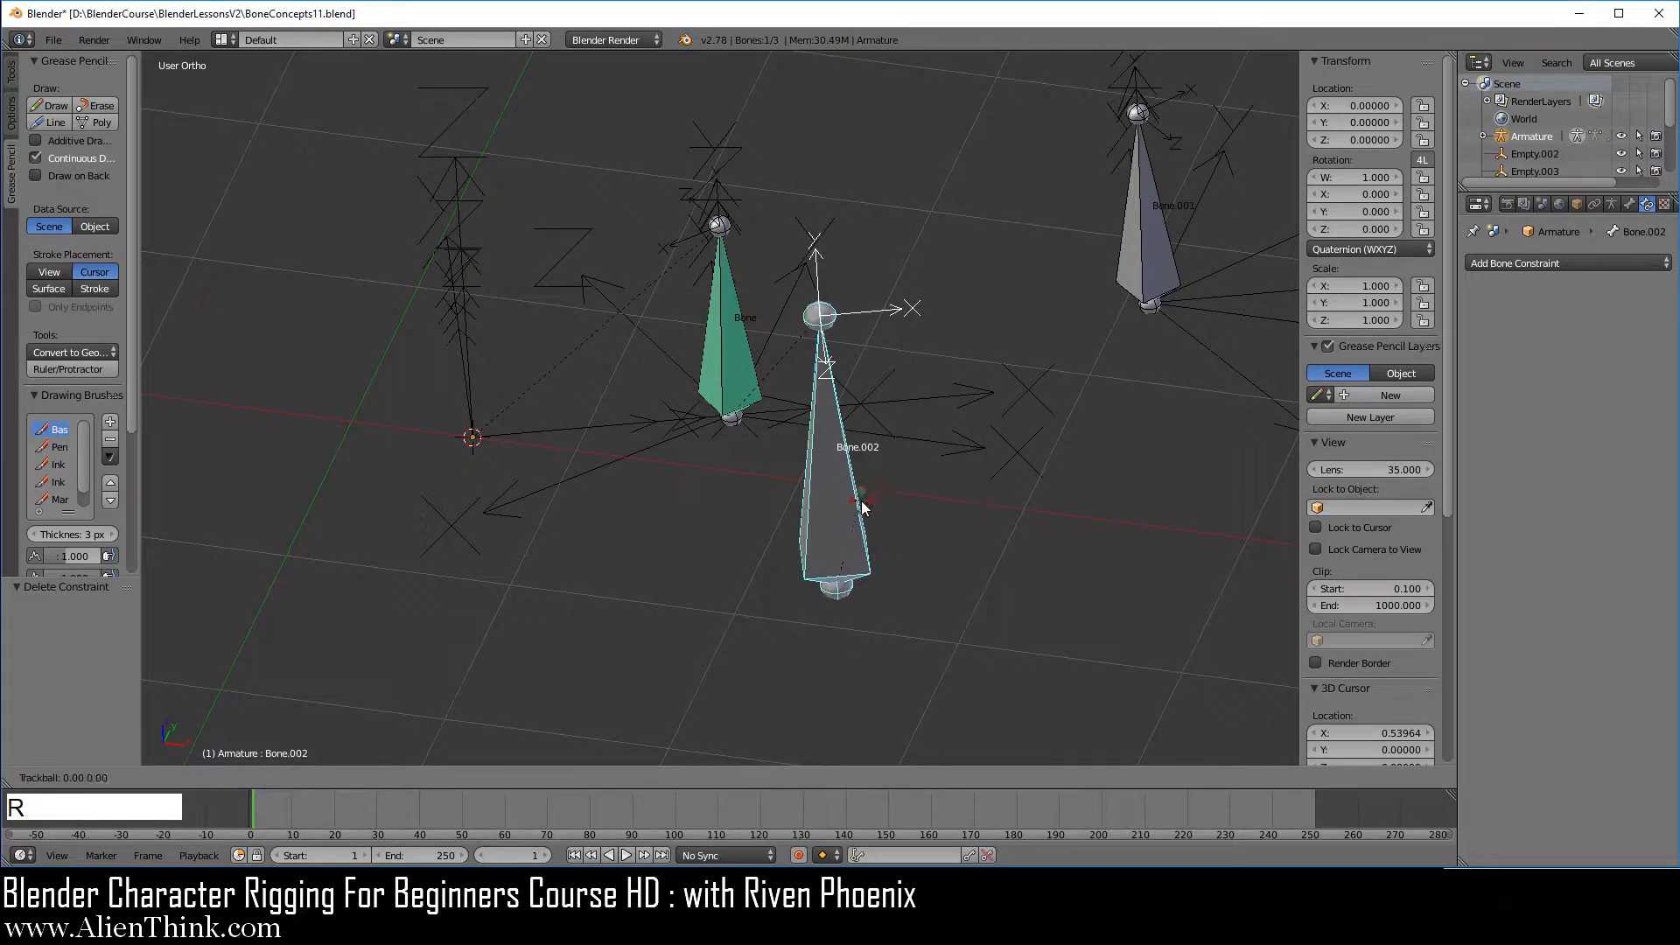
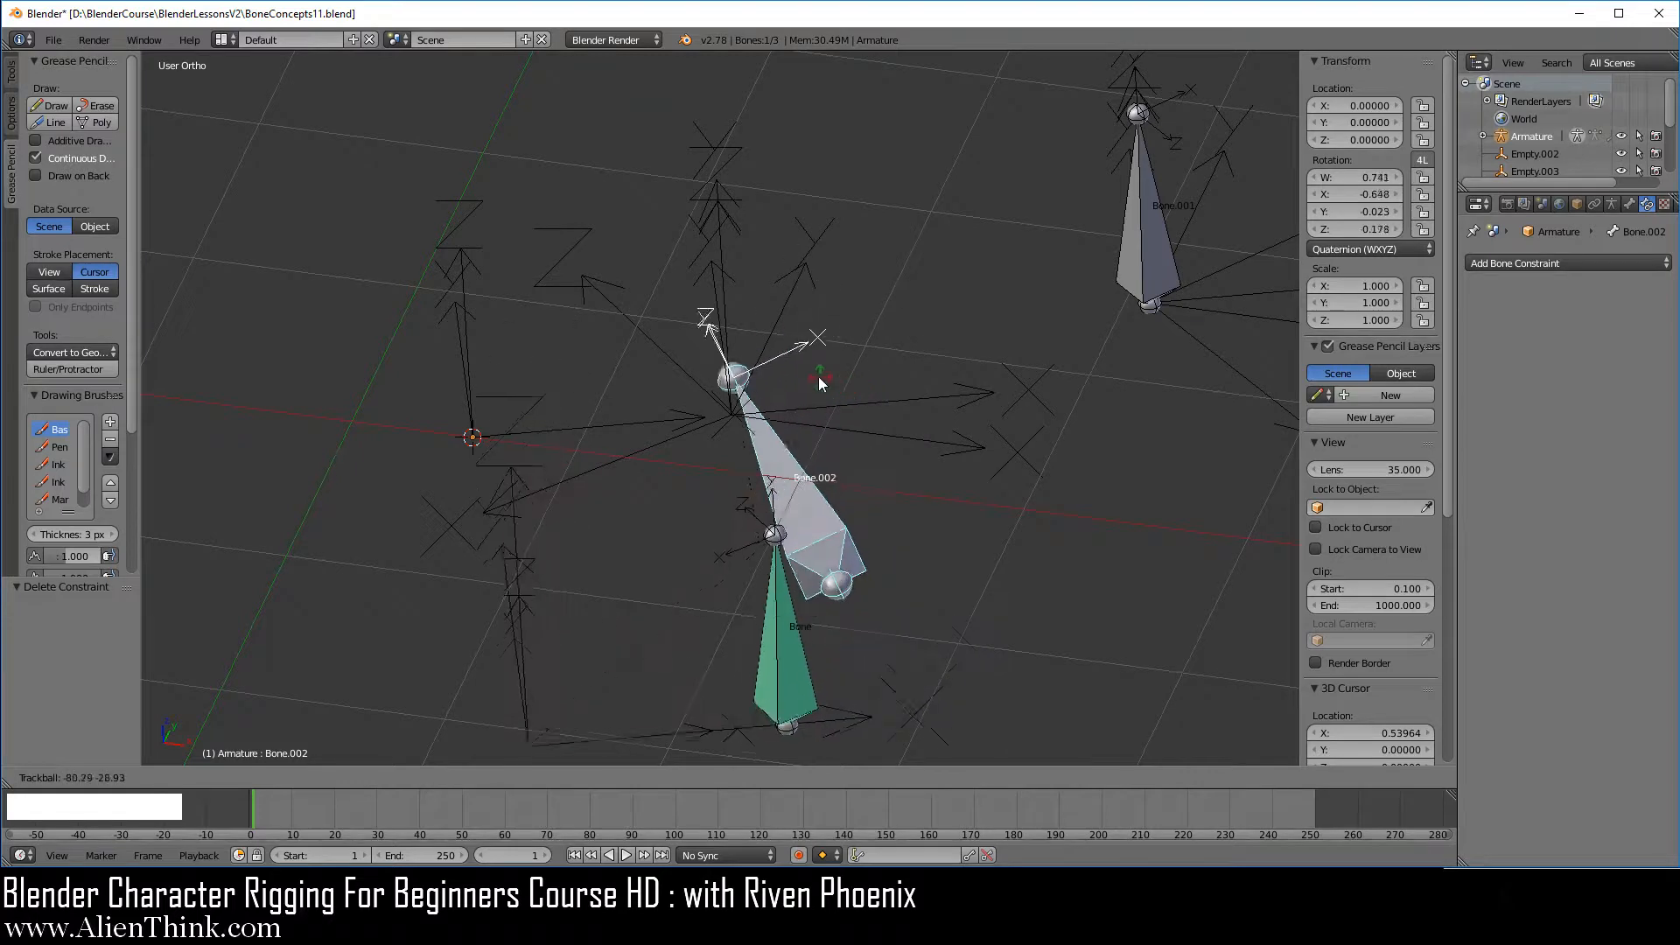
pyautogui.click(784, 397)
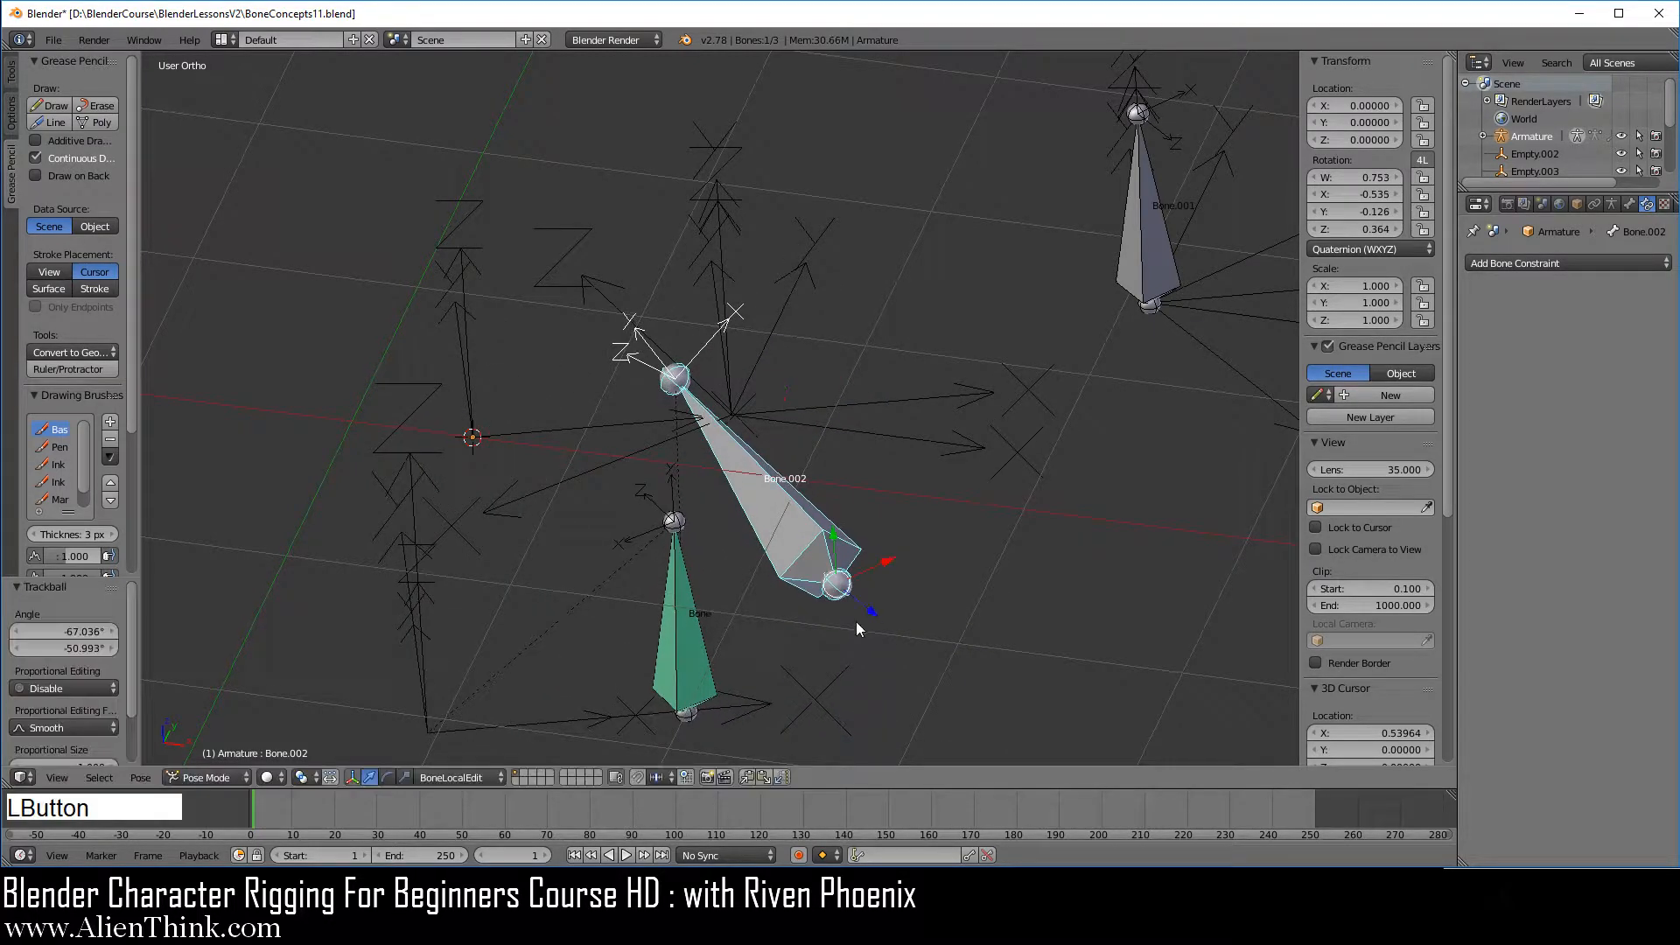
# Step: Set the transform orientation to Local and rotate Bone.001 about -49.89 degrees around its local Y axis
pyautogui.moveTo(856, 621); pyautogui.dragTo(897, 516, button='middle')
pyautogui.moveTo(979, 575); pyautogui.dragTo(966, 596, button='middle')
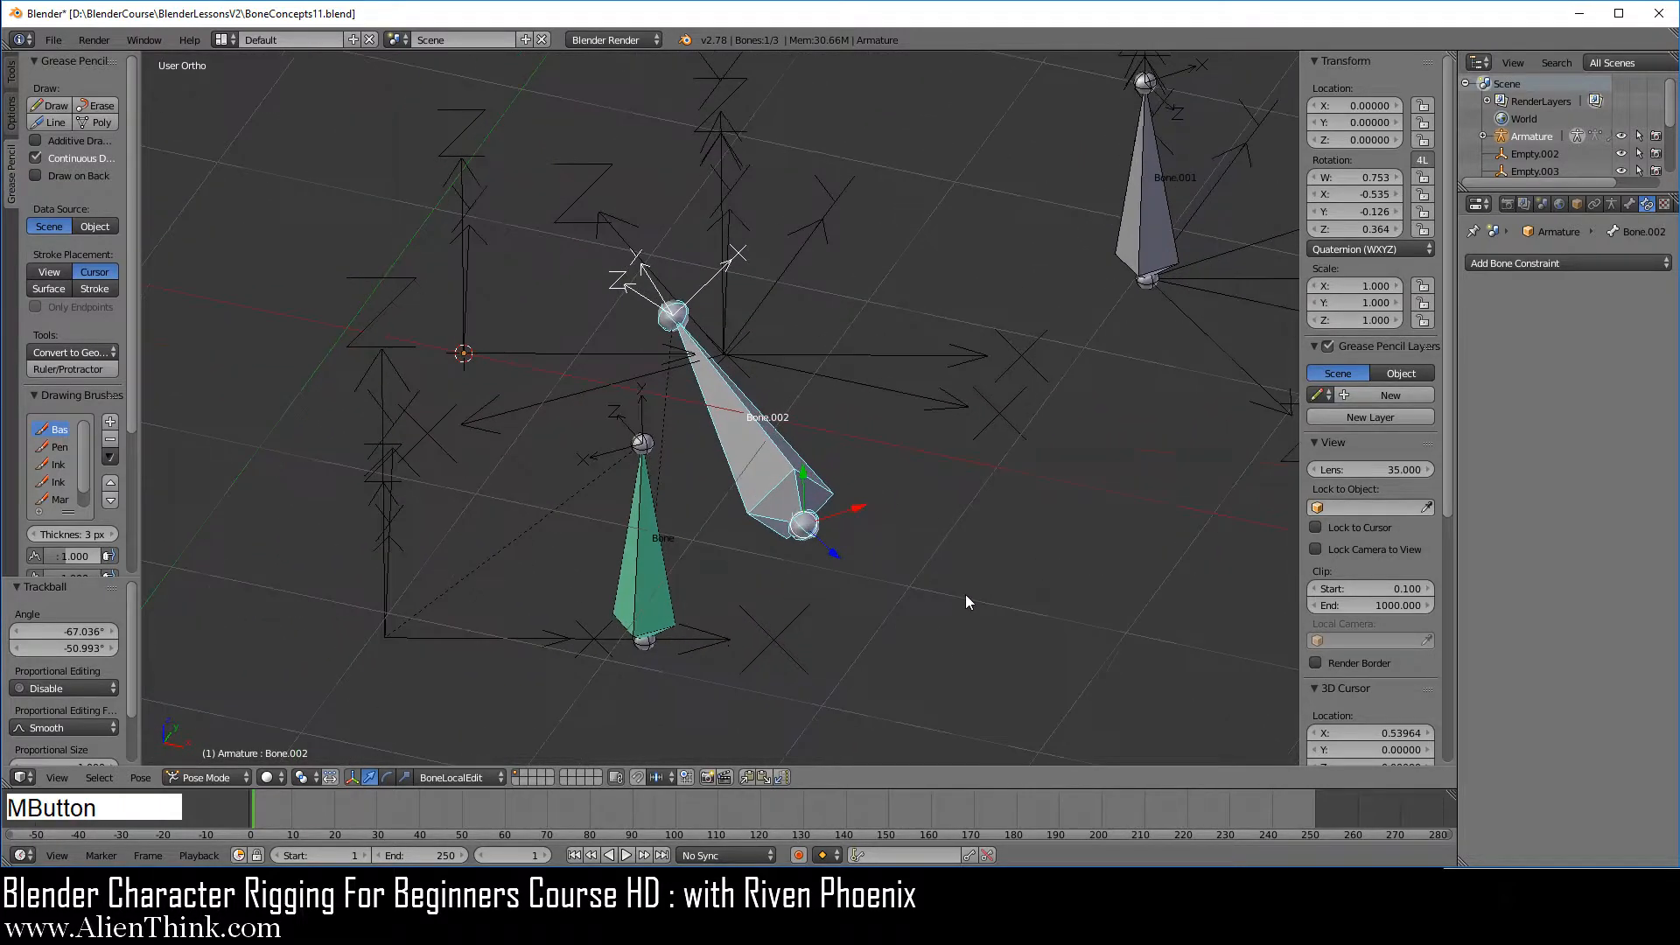
pyautogui.rightClick(1148, 245)
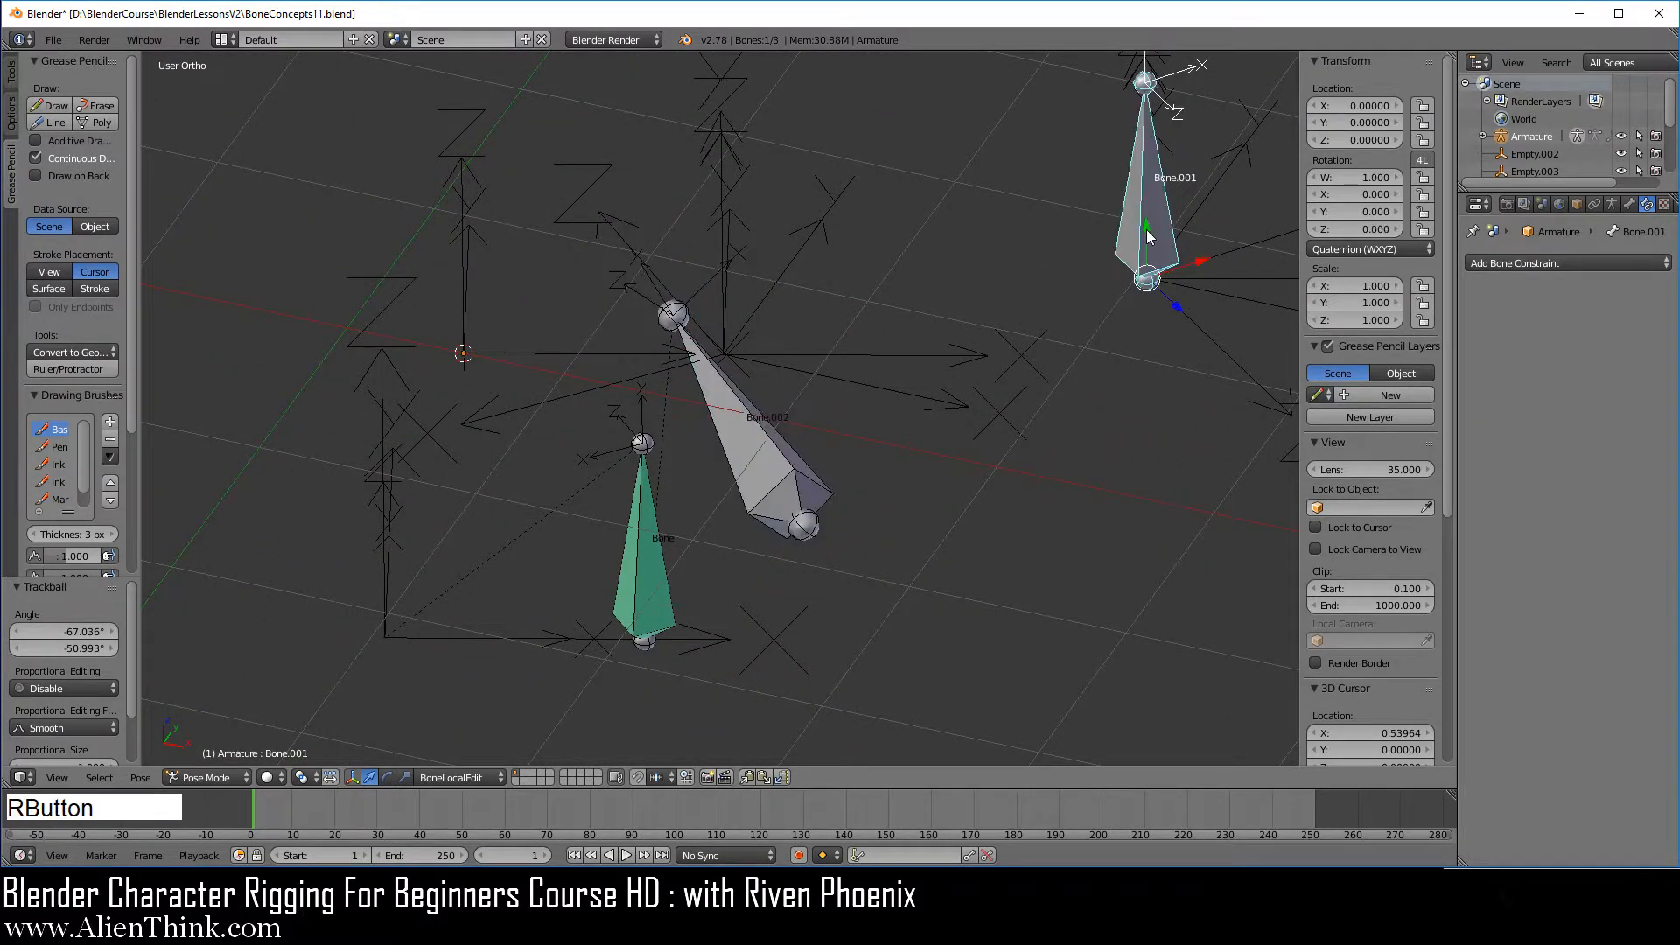
pyautogui.click(460, 777)
pyautogui.click(463, 738)
pyautogui.keyDown('shift'); pyautogui.moveTo(1052, 588); pyautogui.dragTo(1121, 537, button='middle'); pyautogui.keyUp('shift')
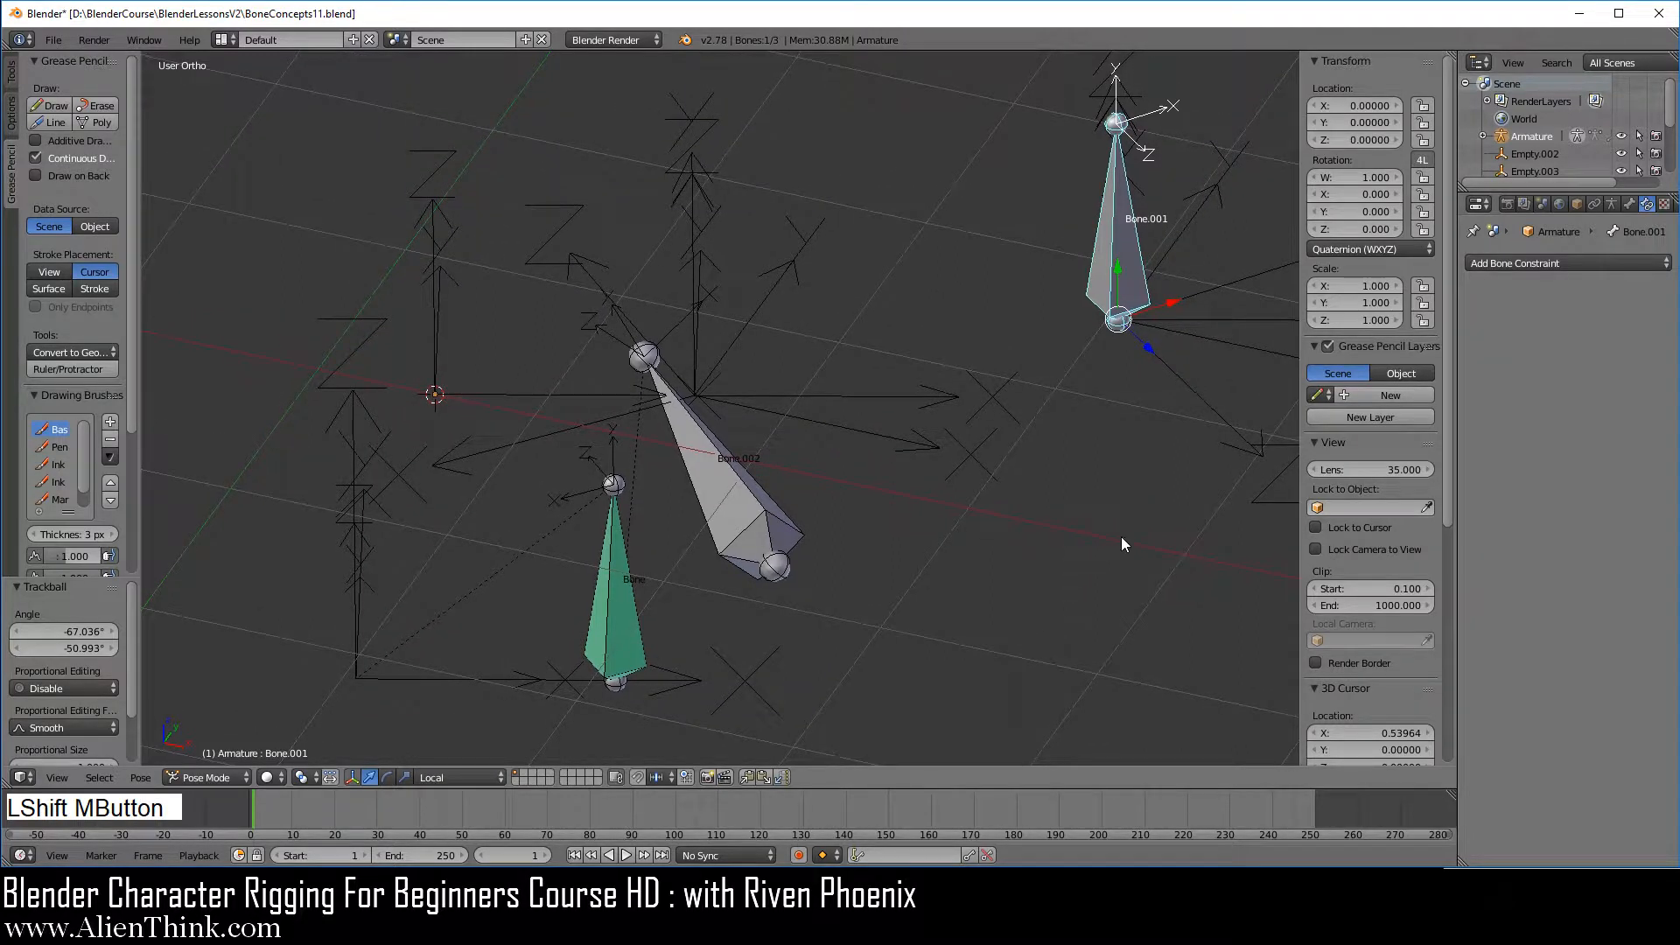
pyautogui.press('r')
pyautogui.press('y')
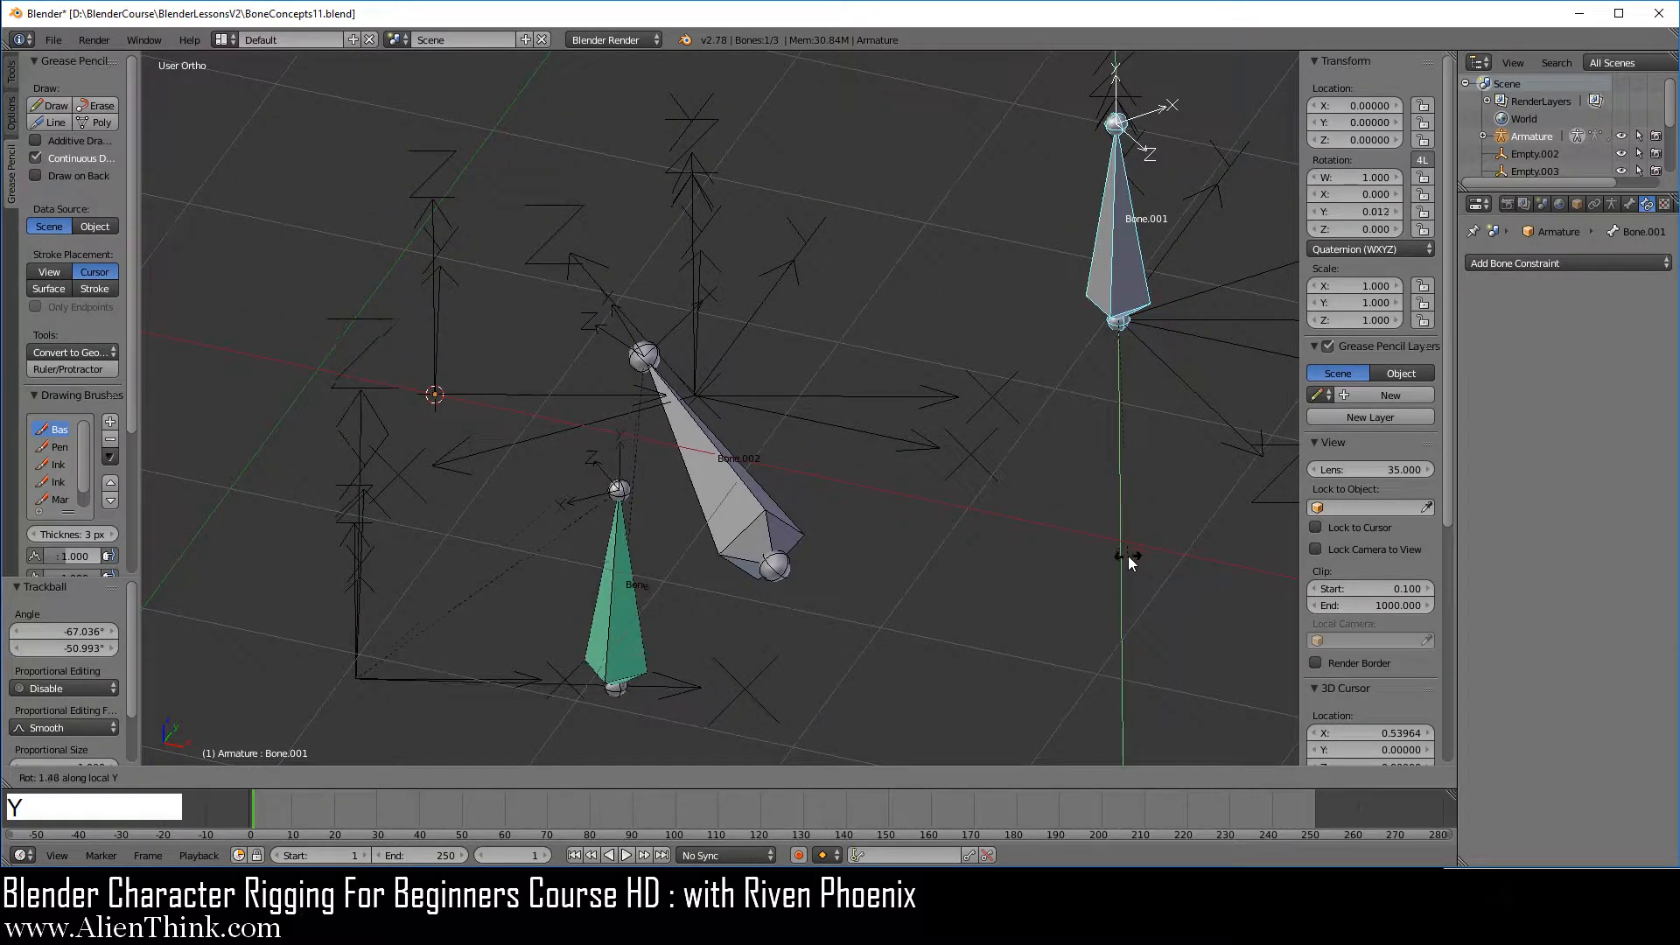
pyautogui.click(791, 598)
# Step: Set the transform orientation to BoneLocalEdit and test a rotation of Bone.001 around that orientation's Z axis, cancelling the rotation
pyautogui.click(475, 776)
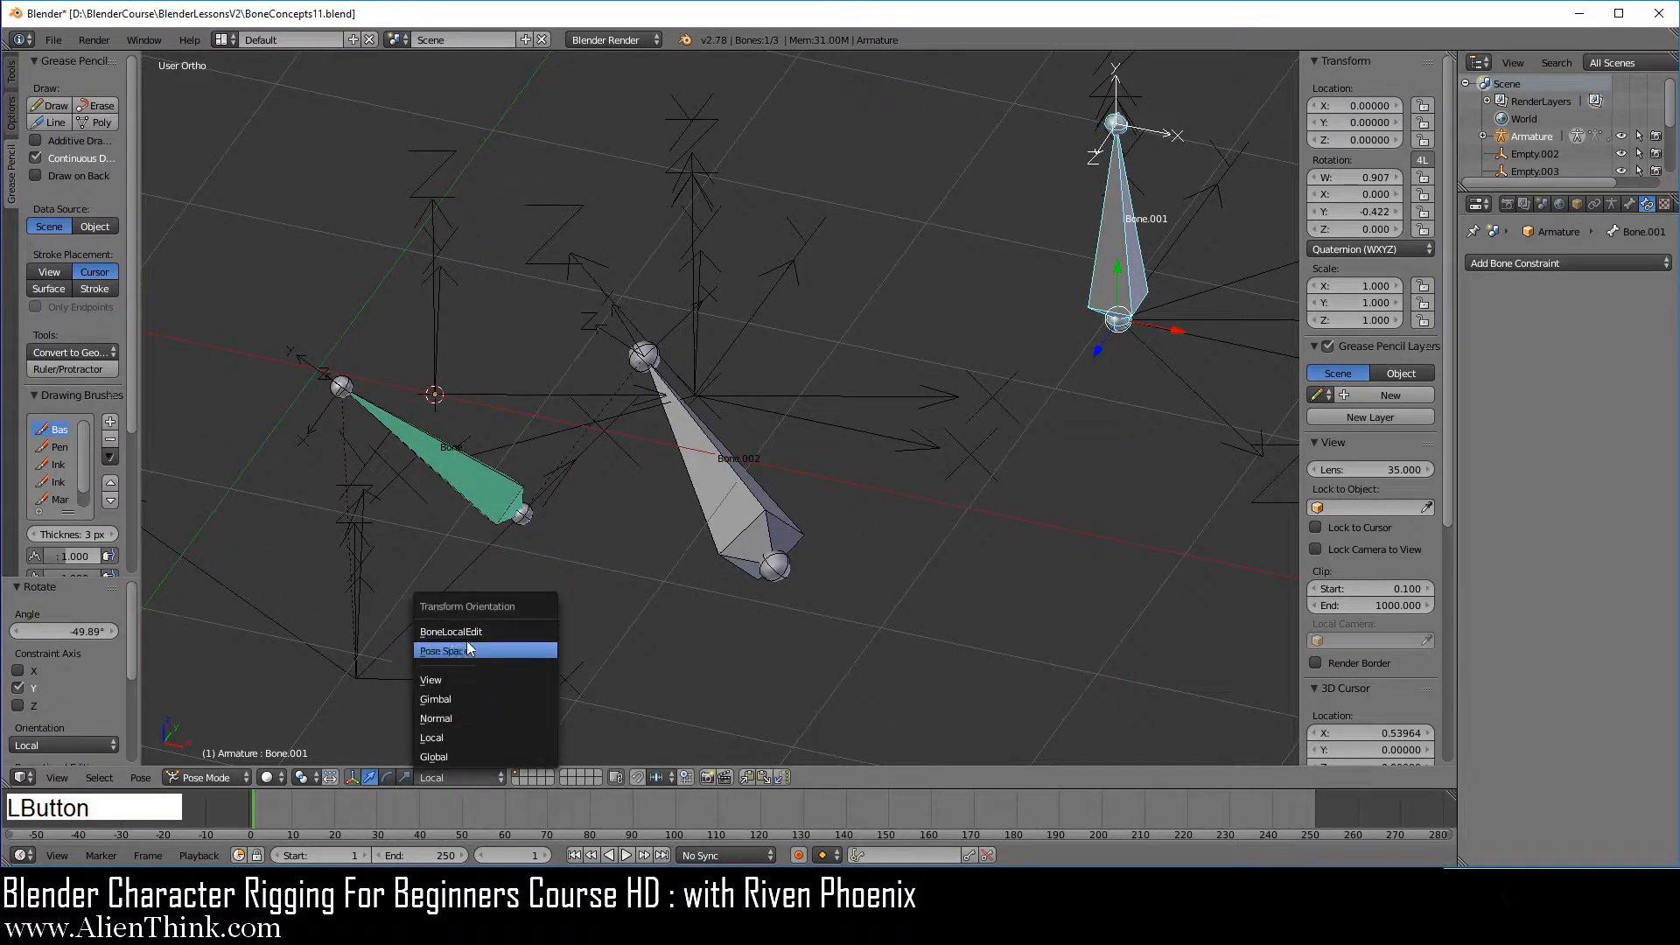
pyautogui.click(508, 631)
pyautogui.press('r')
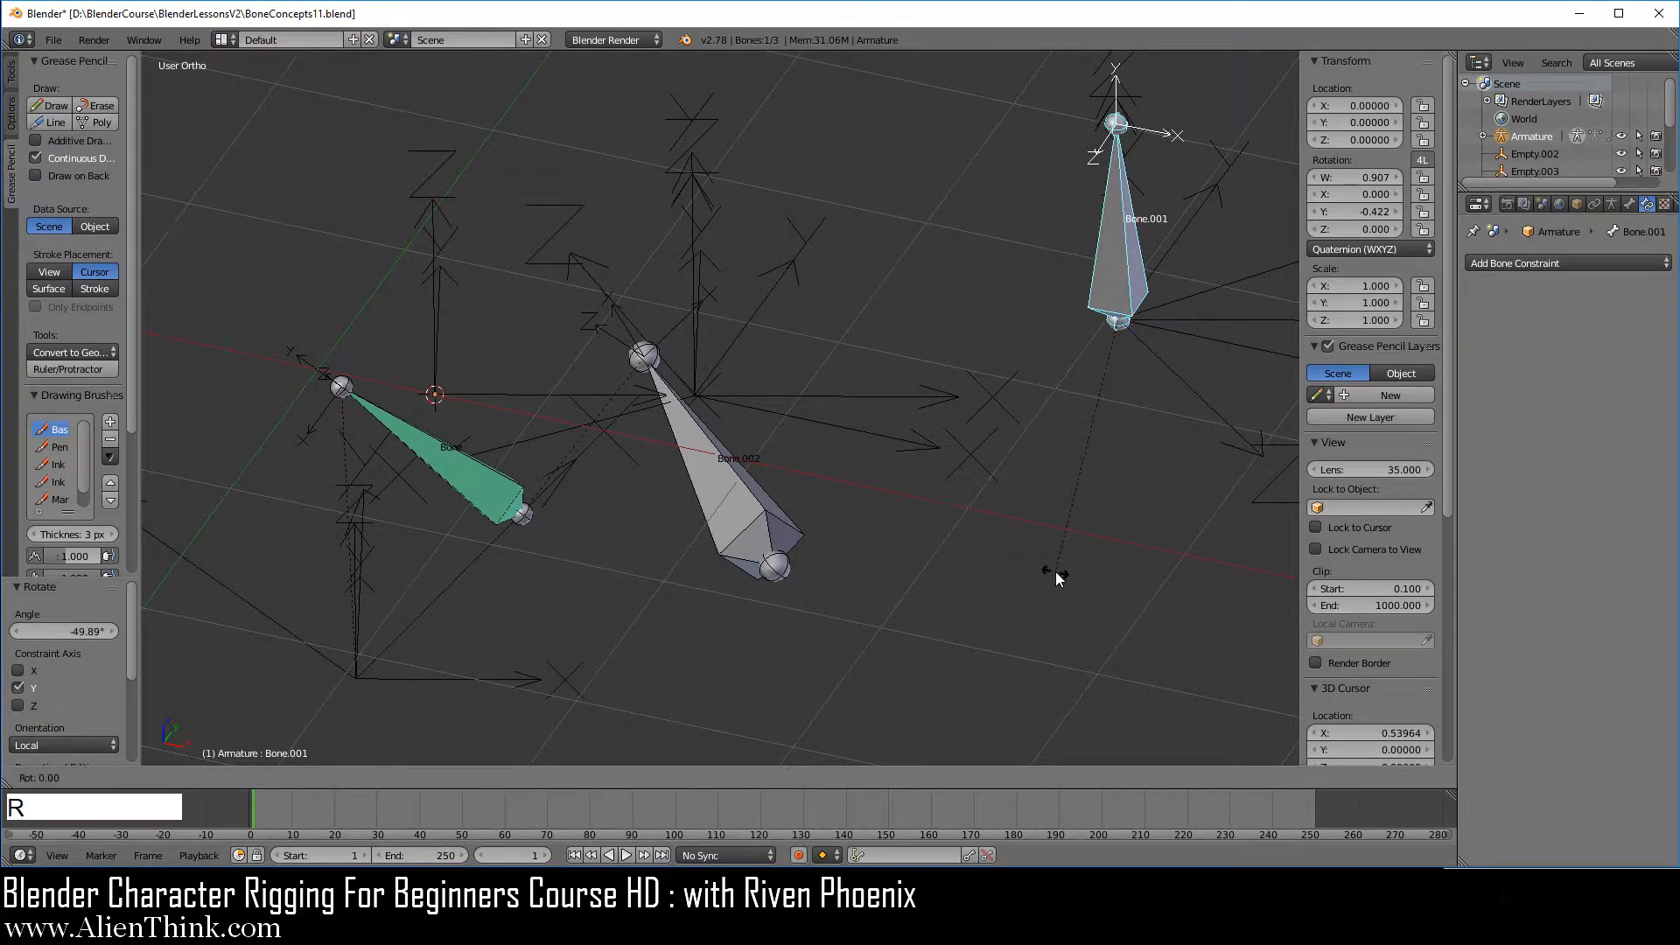
pyautogui.press('z')
pyautogui.press('z')
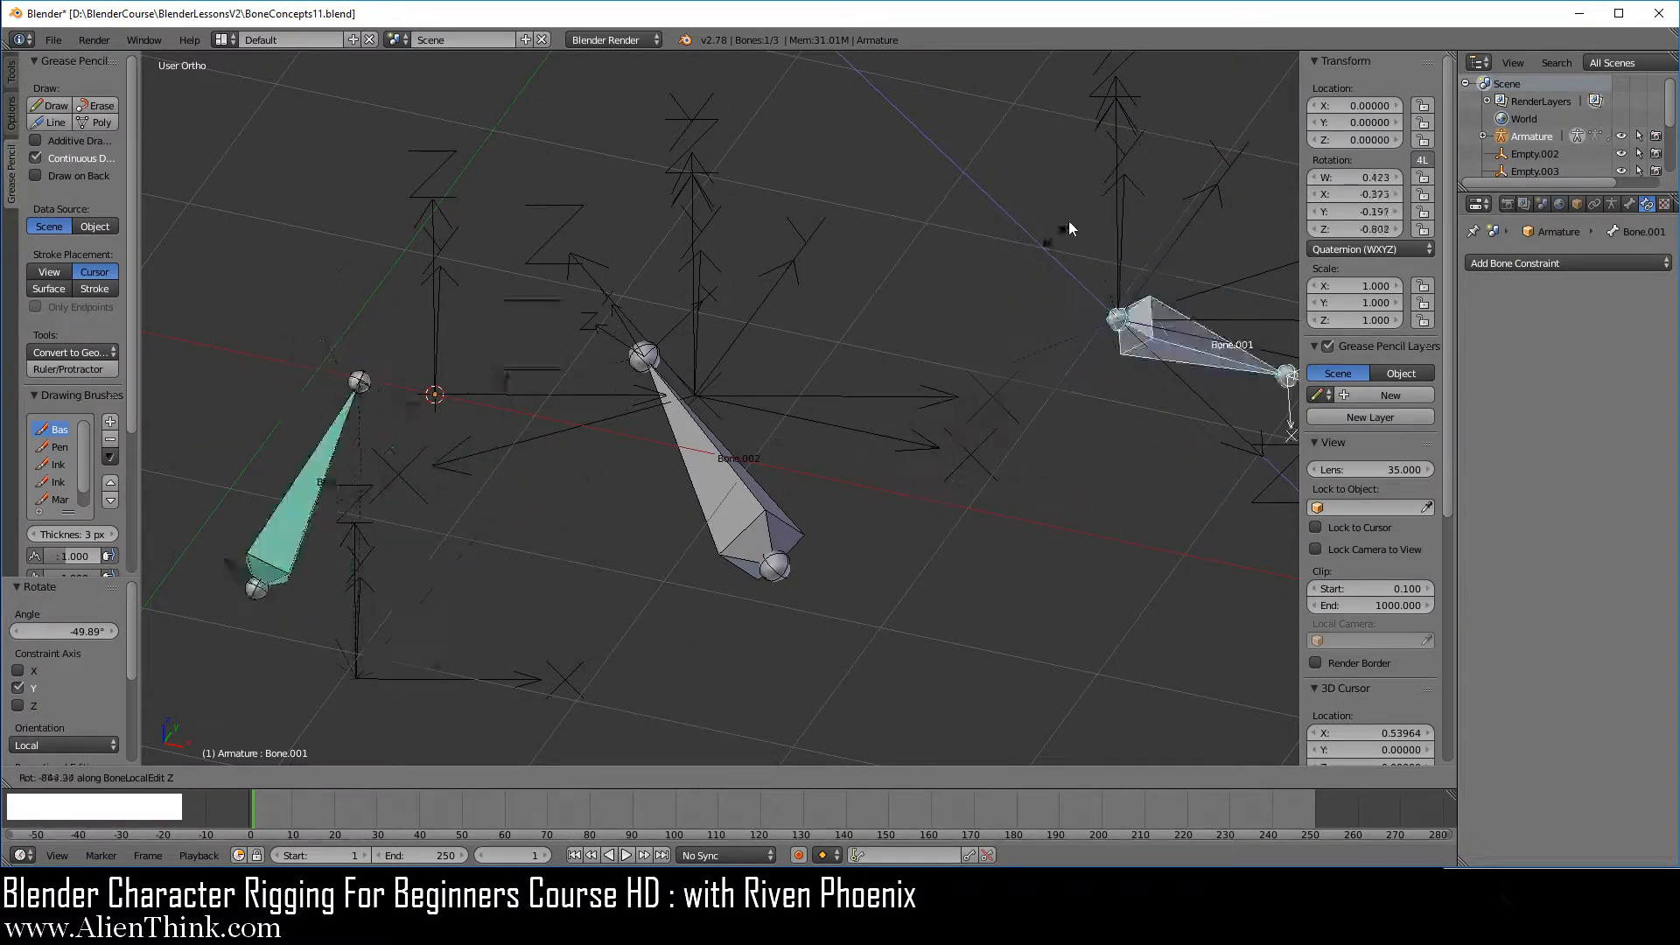
pyautogui.rightClick(1142, 524)
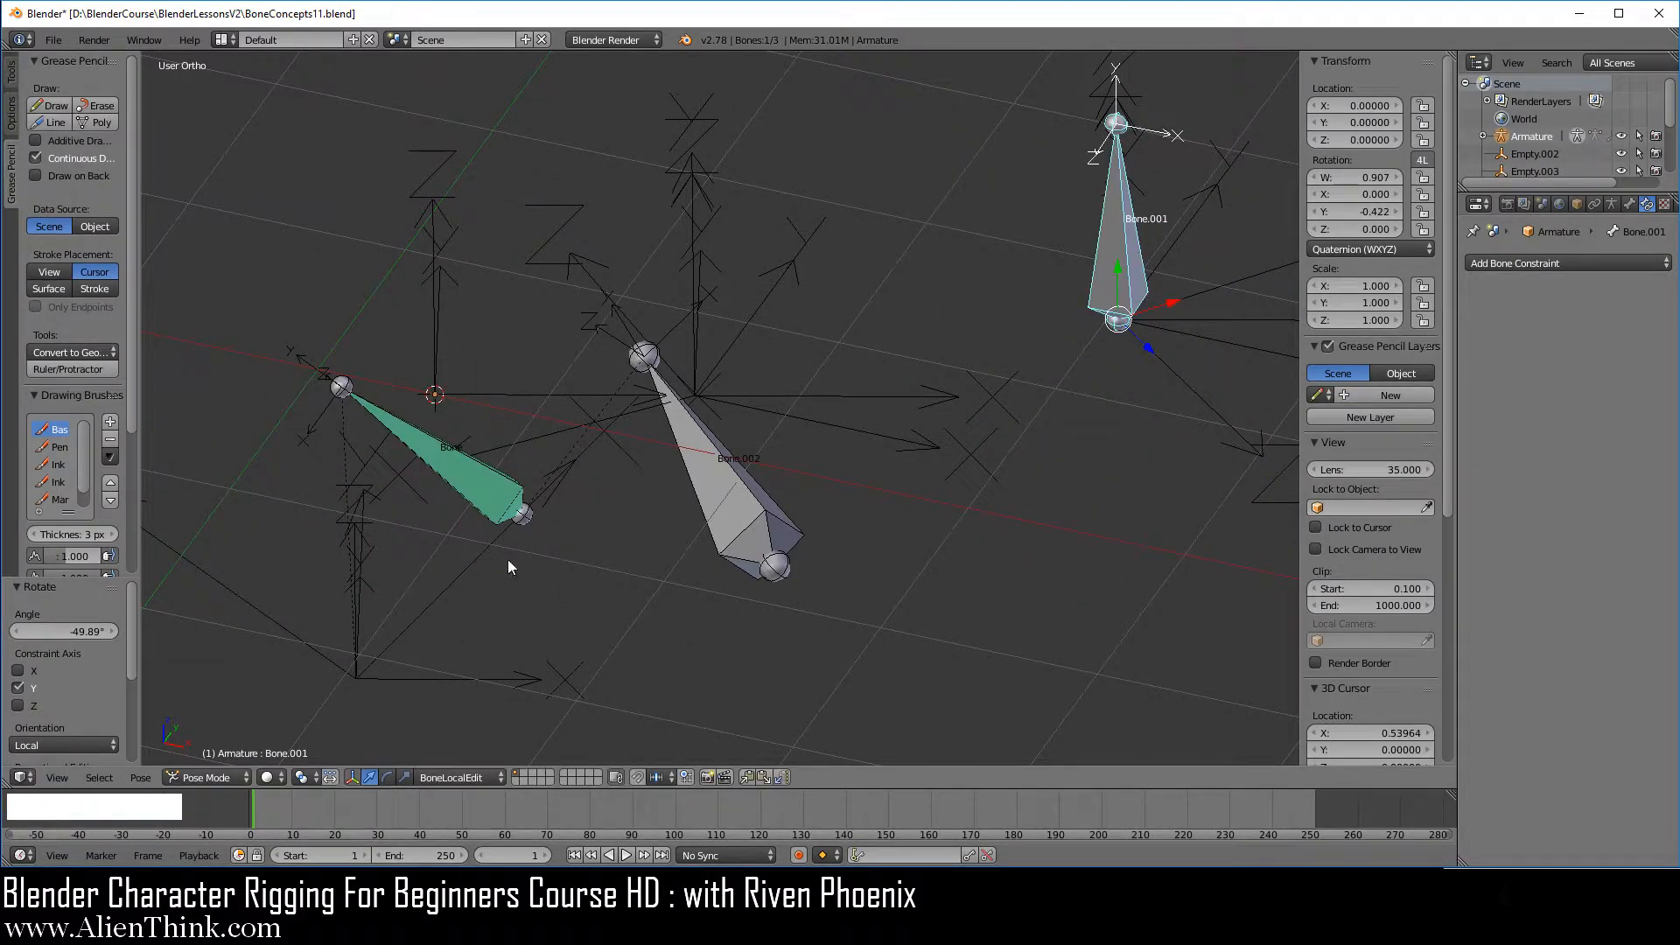
# Step: Clear the pose rotation of Bone.001 and Bone.002, and clear the pose location of Bone
pyautogui.moveTo(508, 562); pyautogui.dragTo(966, 575, button='middle')
pyautogui.moveTo(705, 540); pyautogui.dragTo(516, 461, button='middle')
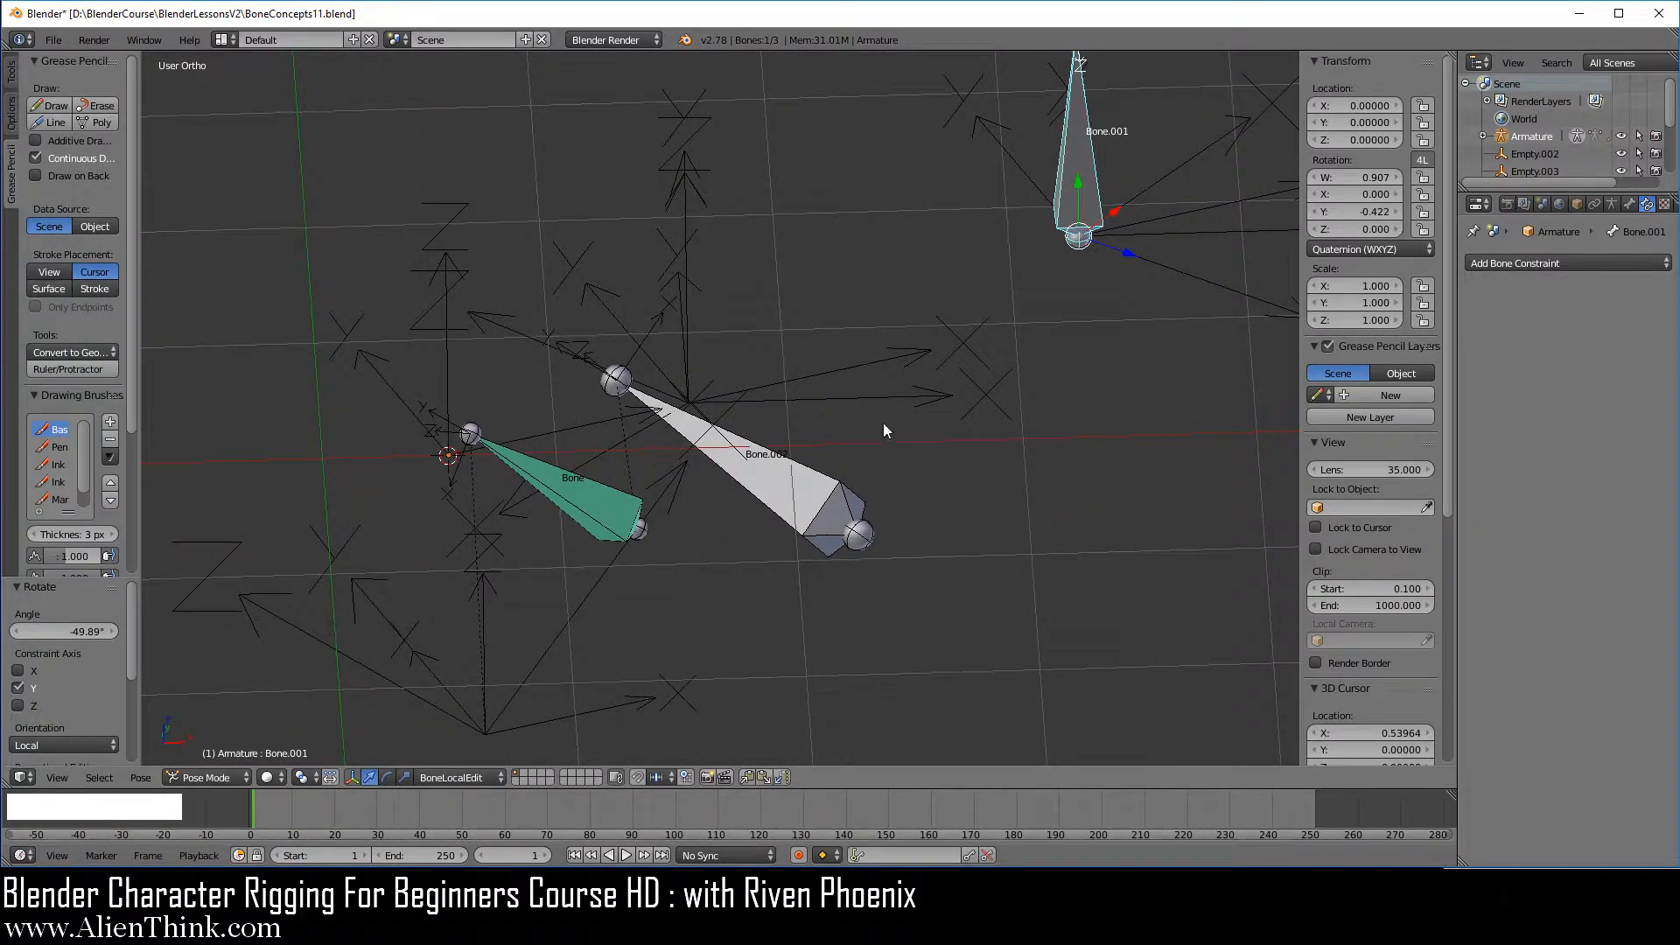
pyautogui.keyDown('shift'); pyautogui.moveTo(811, 576); pyautogui.dragTo(1027, 417, button='middle'); pyautogui.keyUp('shift')
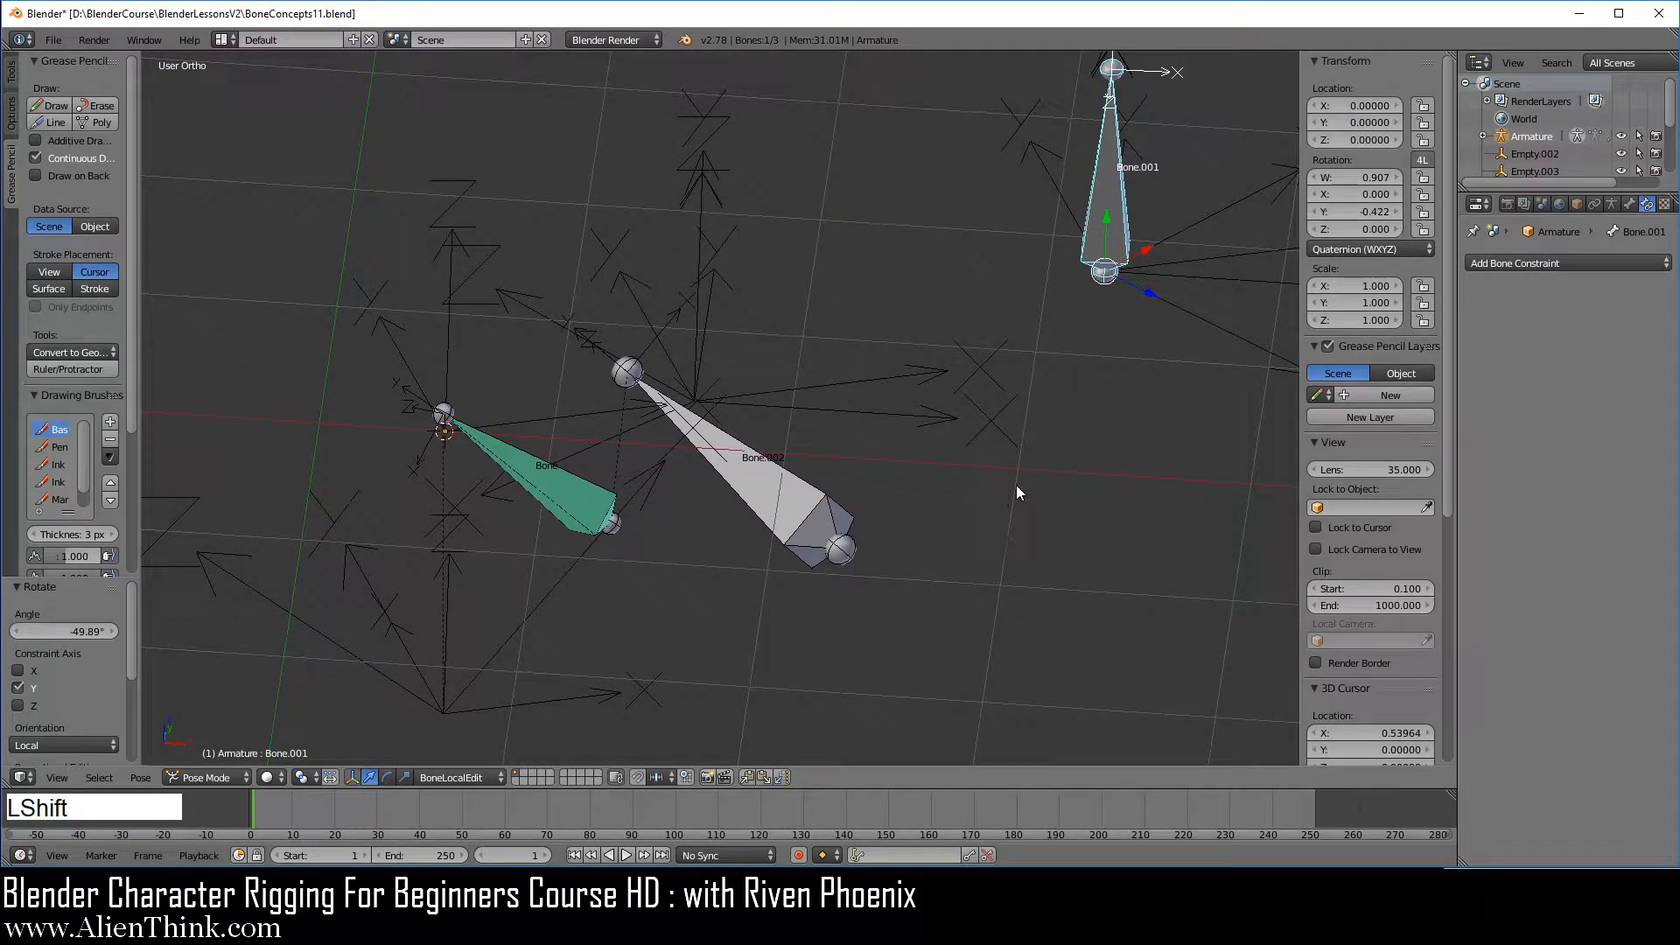
pyautogui.keyDown('shift'); pyautogui.moveTo(1016, 485); pyautogui.dragTo(984, 508, button='middle'); pyautogui.keyUp('shift')
pyautogui.hotkey('alt', 'r')
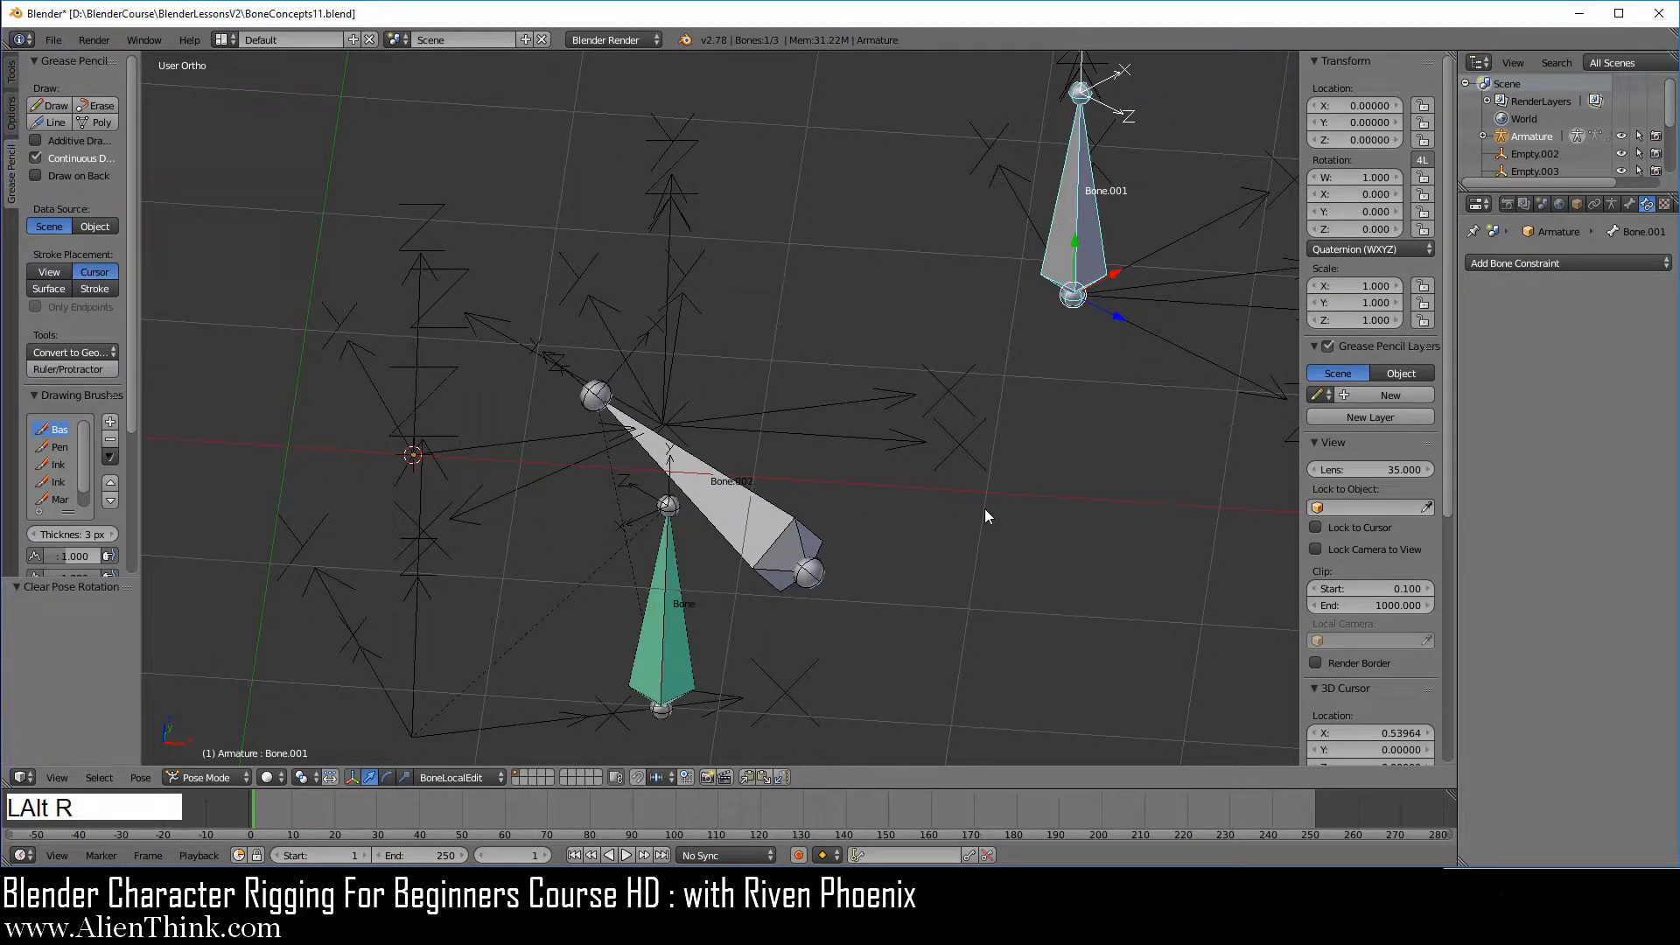
pyautogui.rightClick(766, 532)
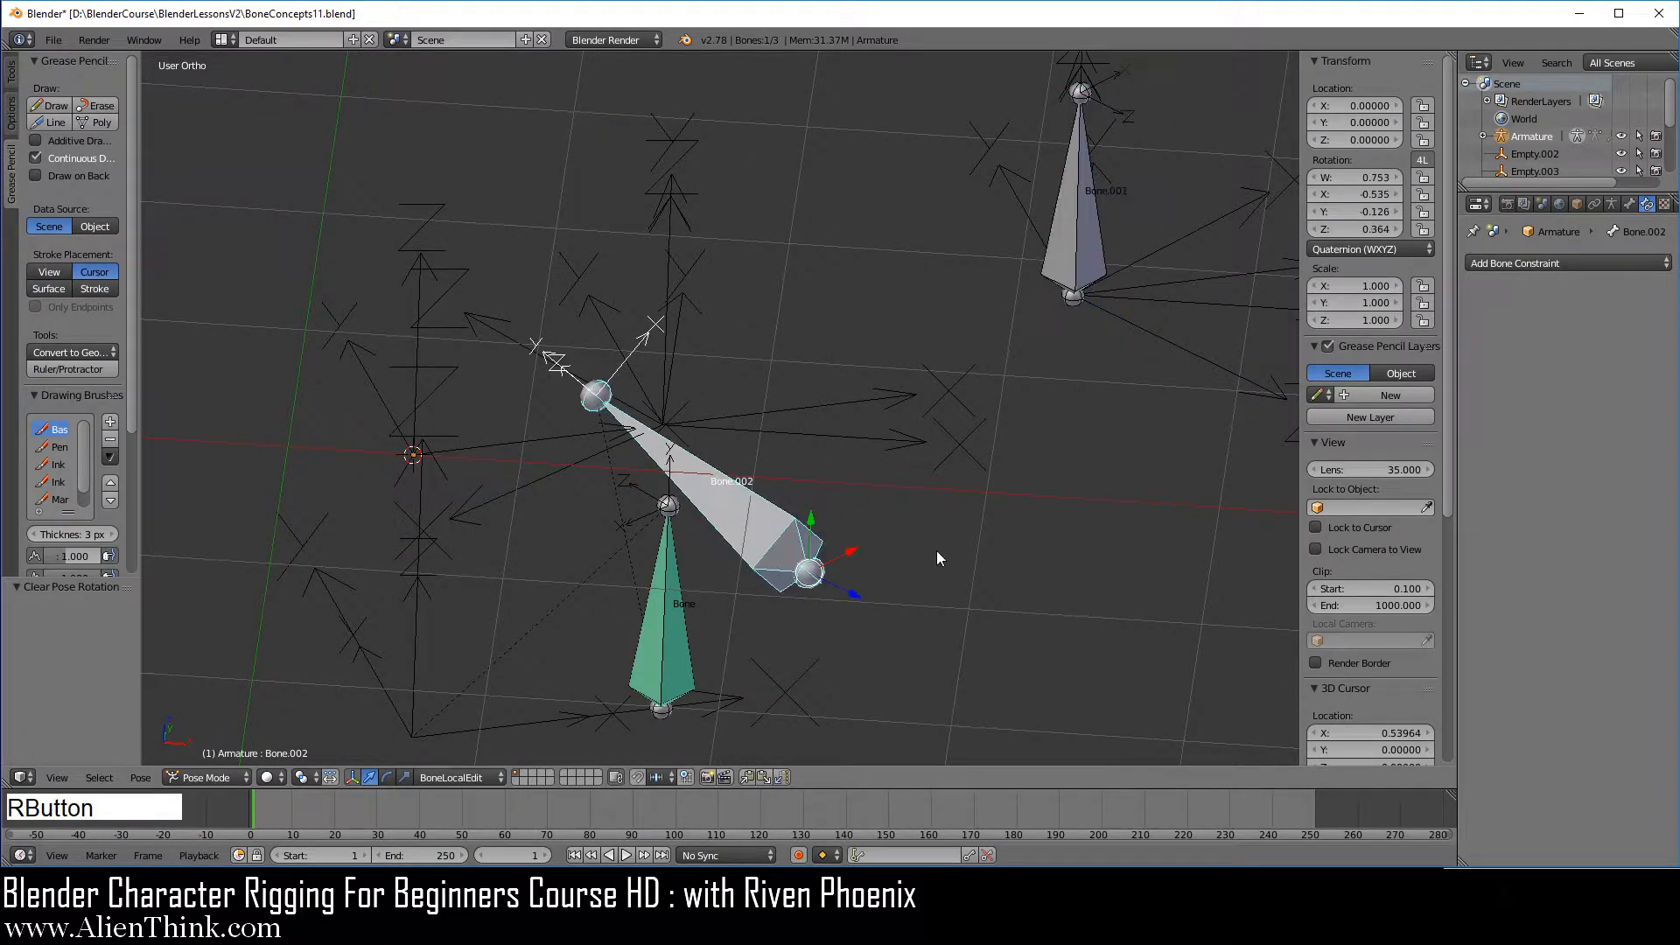
pyautogui.hotkey('alt', 'r')
pyautogui.rightClick(667, 350)
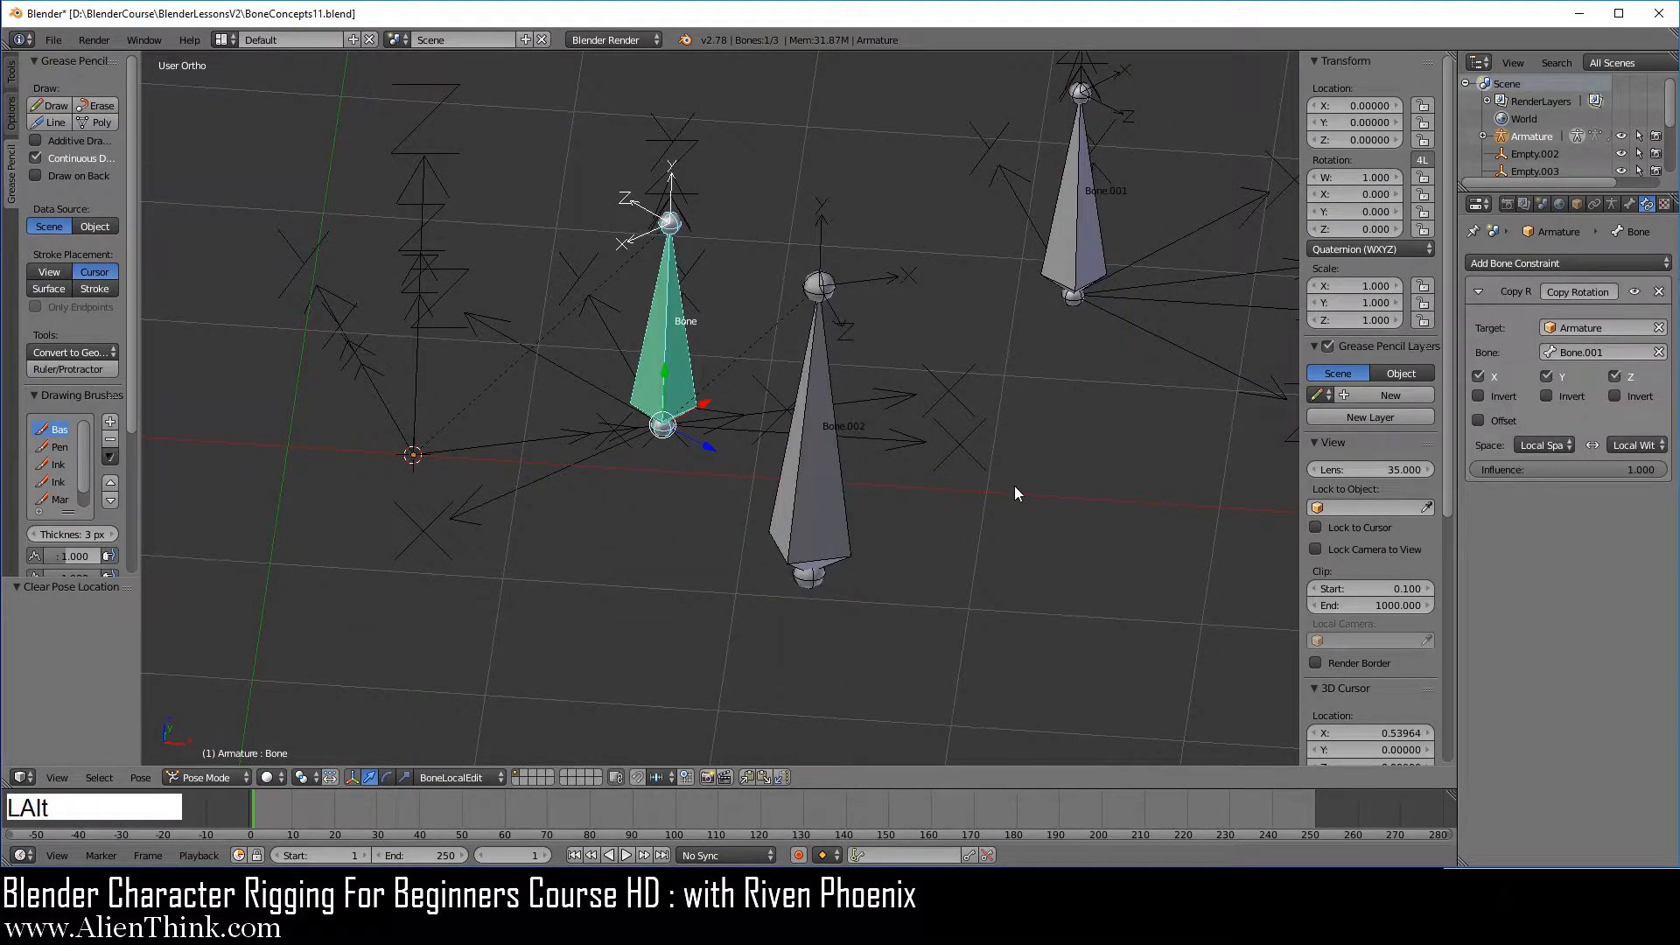
pyautogui.hotkey('alt', 'g')
pyautogui.moveTo(1050, 602); pyautogui.dragTo(806, 554, button='middle')
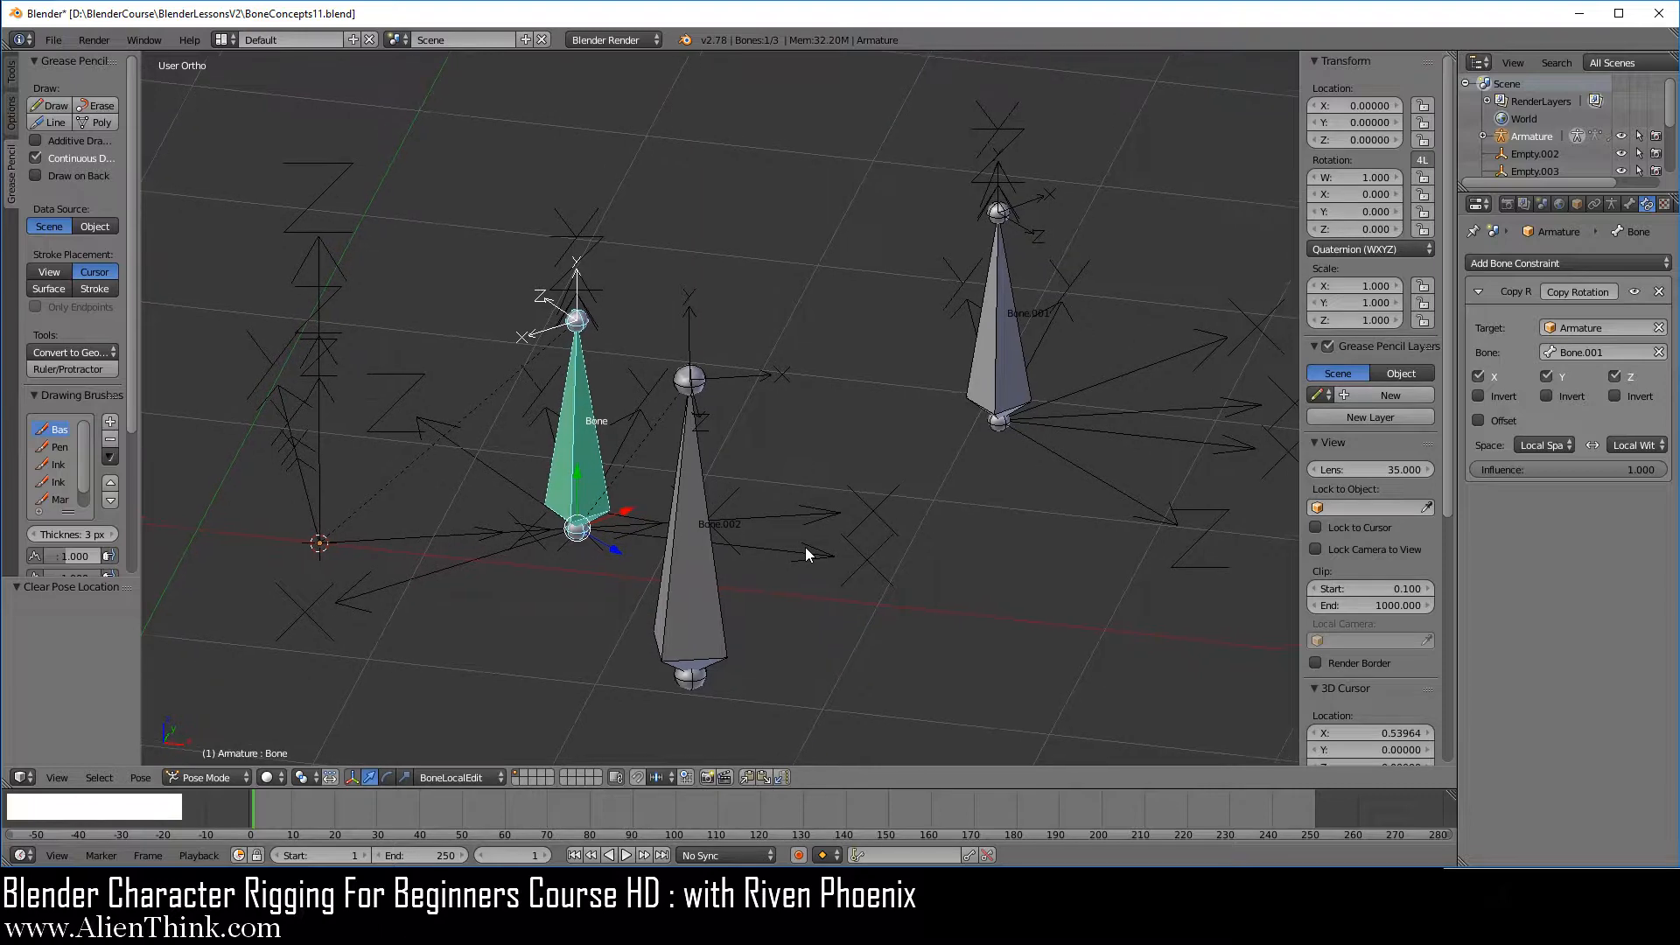
# Step: Save the file as BoneConcepts12.blend in the BlenderLessonsV2 folder, replacing the existing file
pyautogui.click(63, 40)
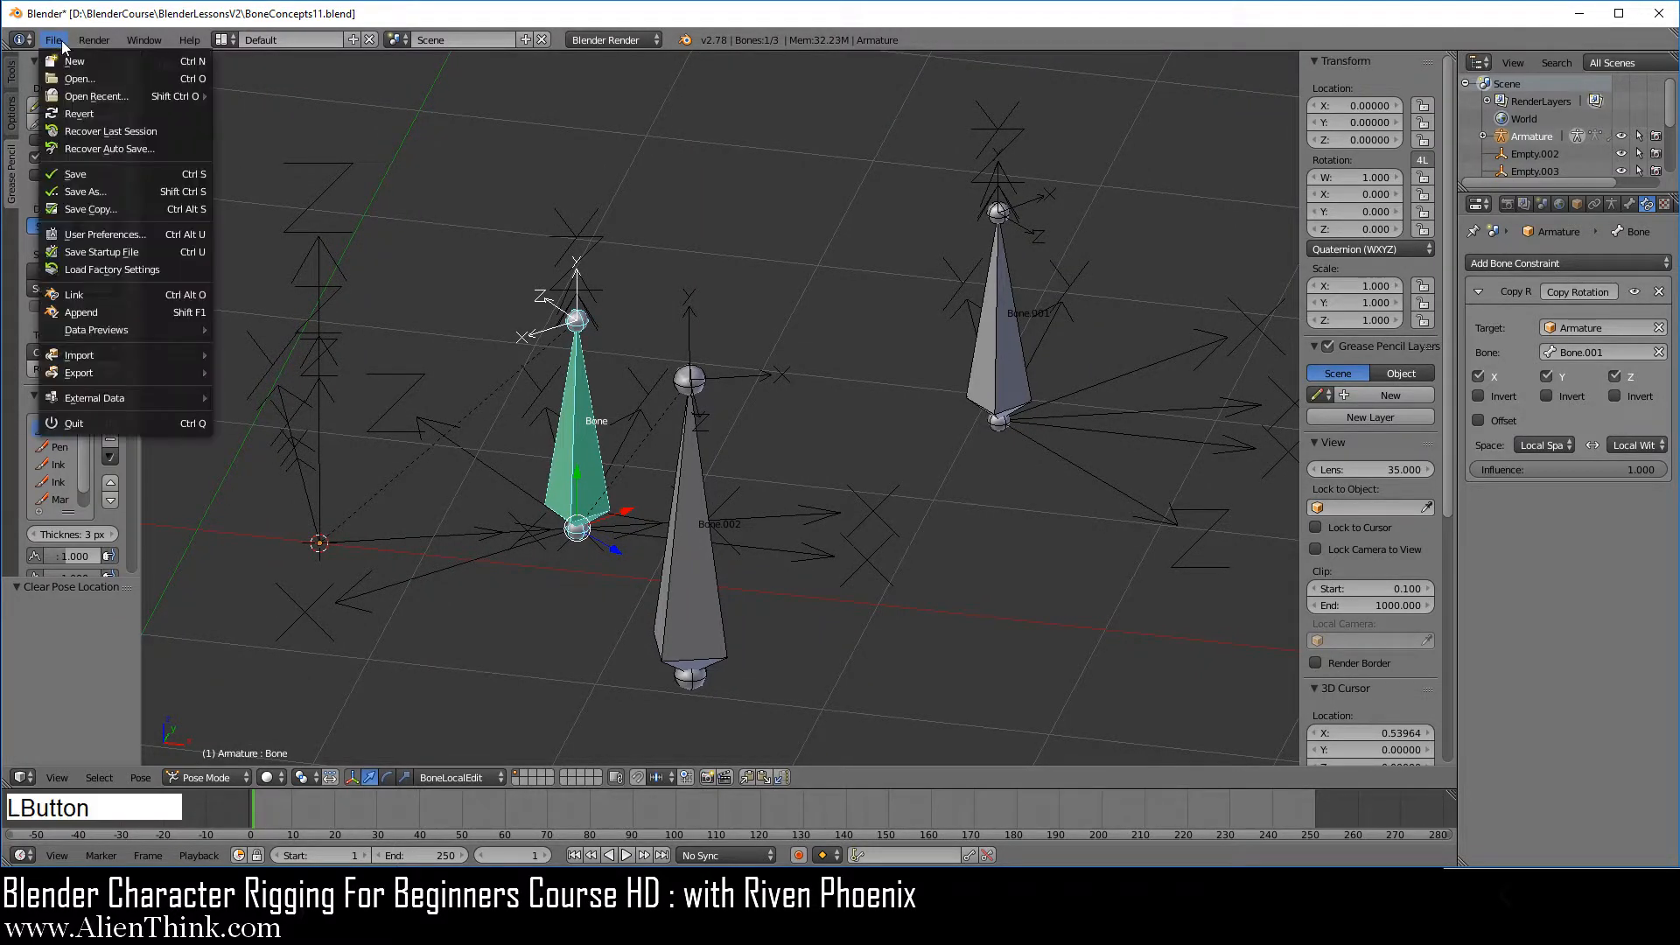
pyautogui.click(114, 189)
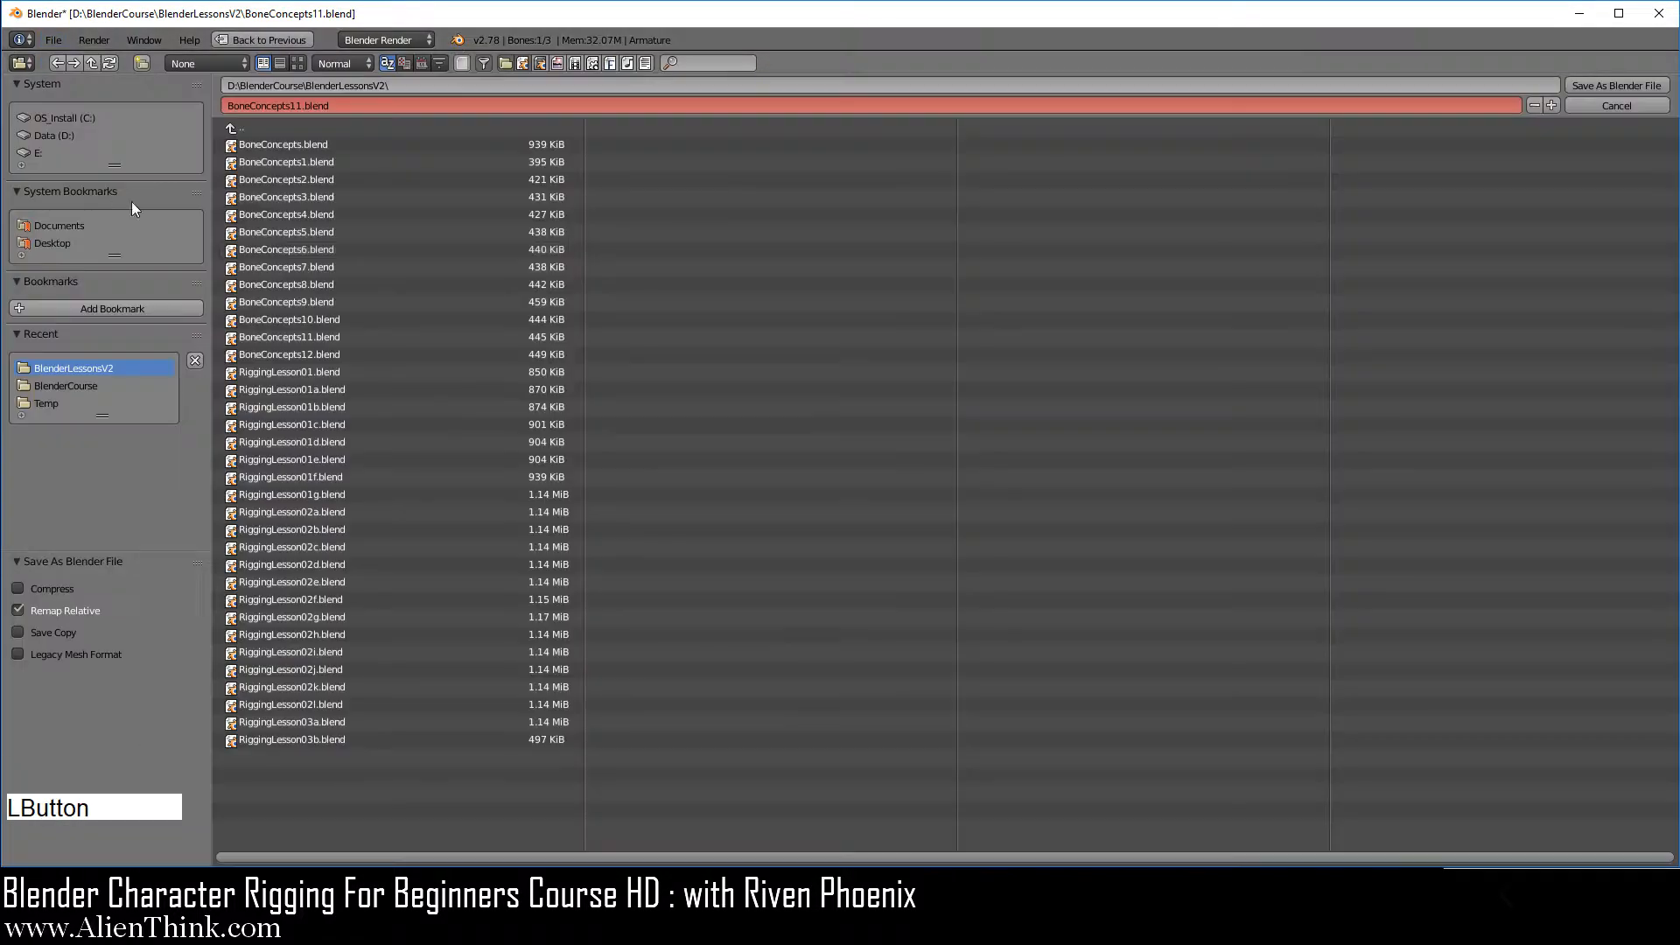
pyautogui.click(333, 353)
pyautogui.click(1601, 84)
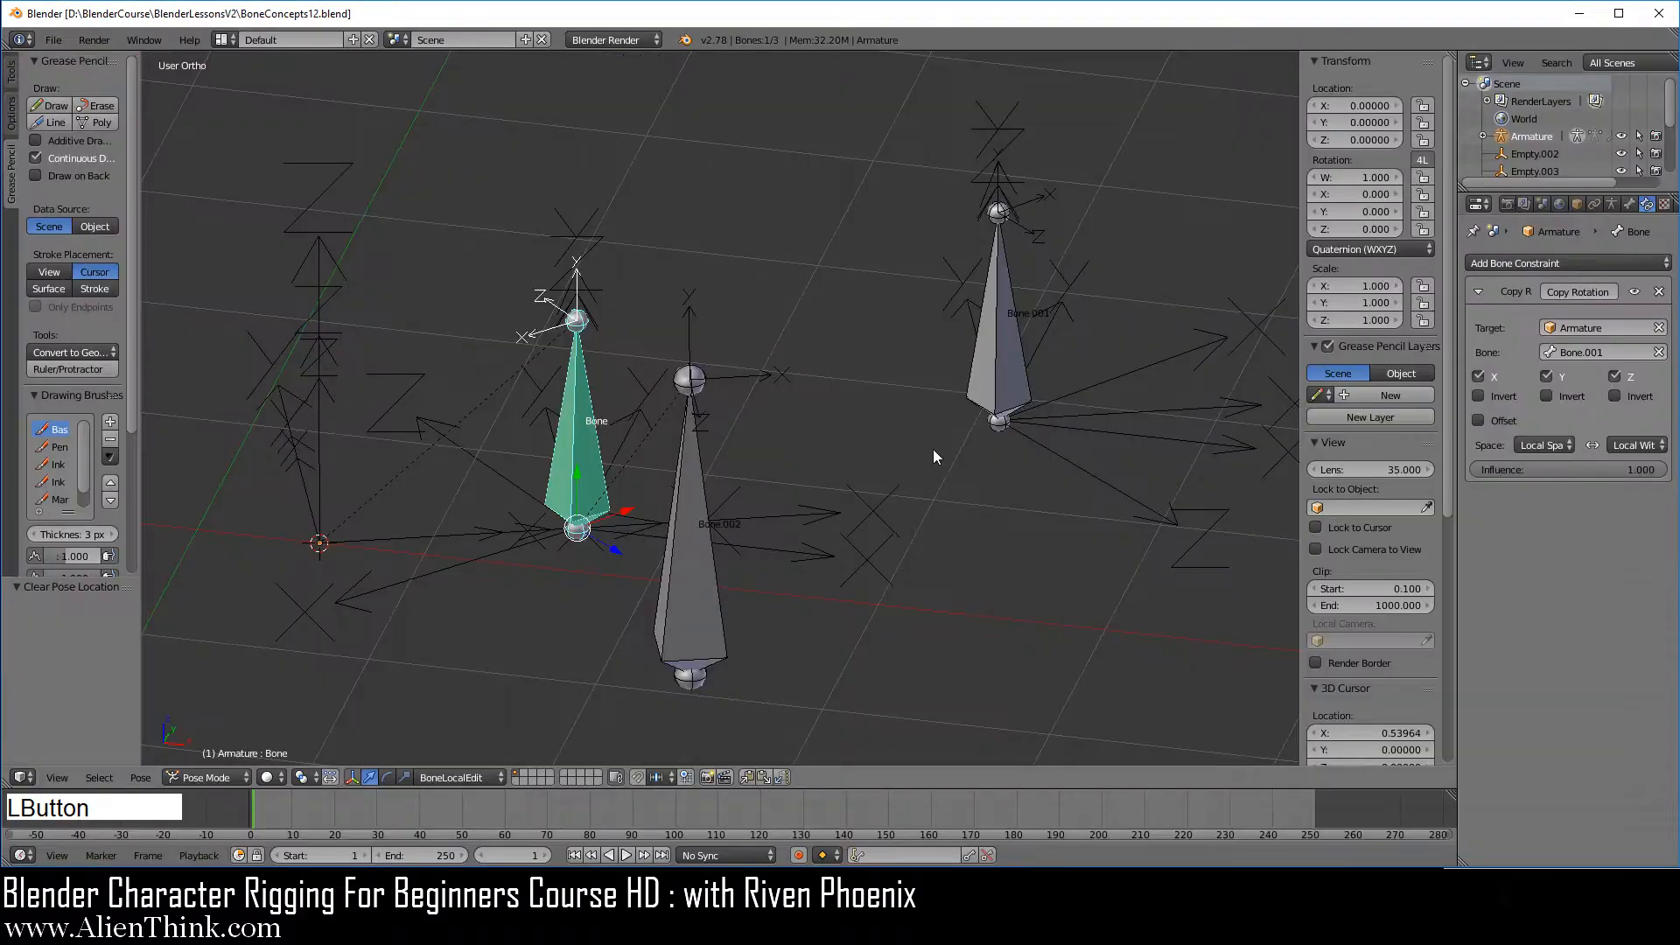
# Step: Switch to Edit Mode, duplicate Bone.001 in place and scale the copy up by about 1.522
pyautogui.keyDown('shift'); pyautogui.moveTo(937, 457); pyautogui.dragTo(968, 517, button='middle'); pyautogui.keyUp('shift')
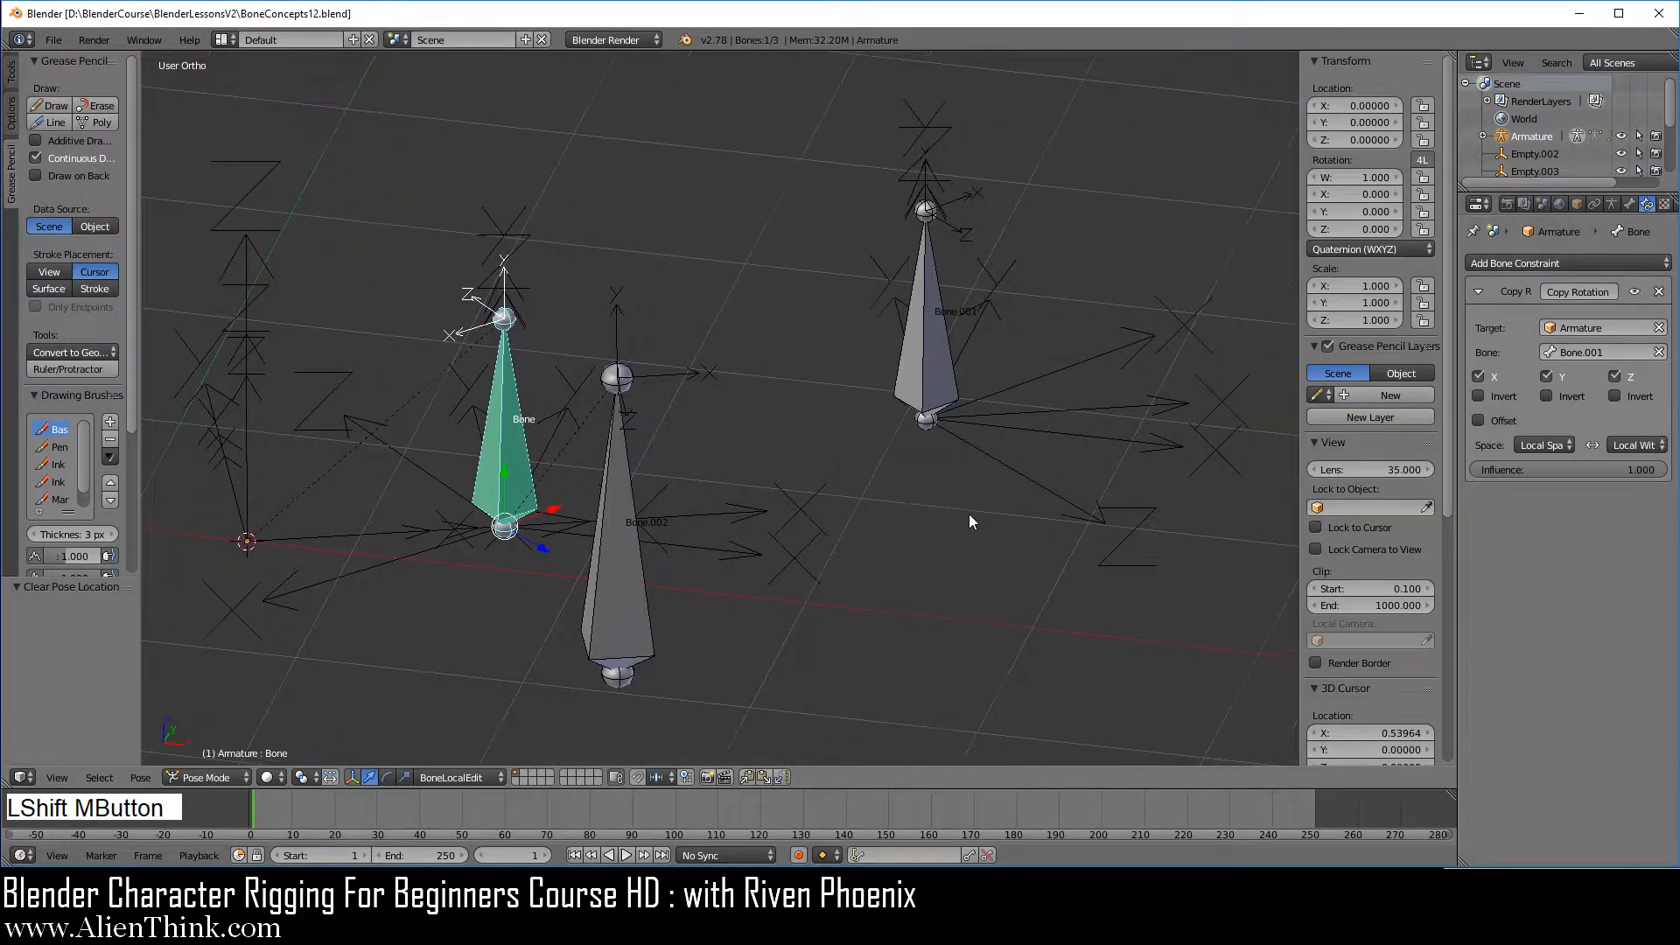
pyautogui.click(210, 778)
pyautogui.click(208, 735)
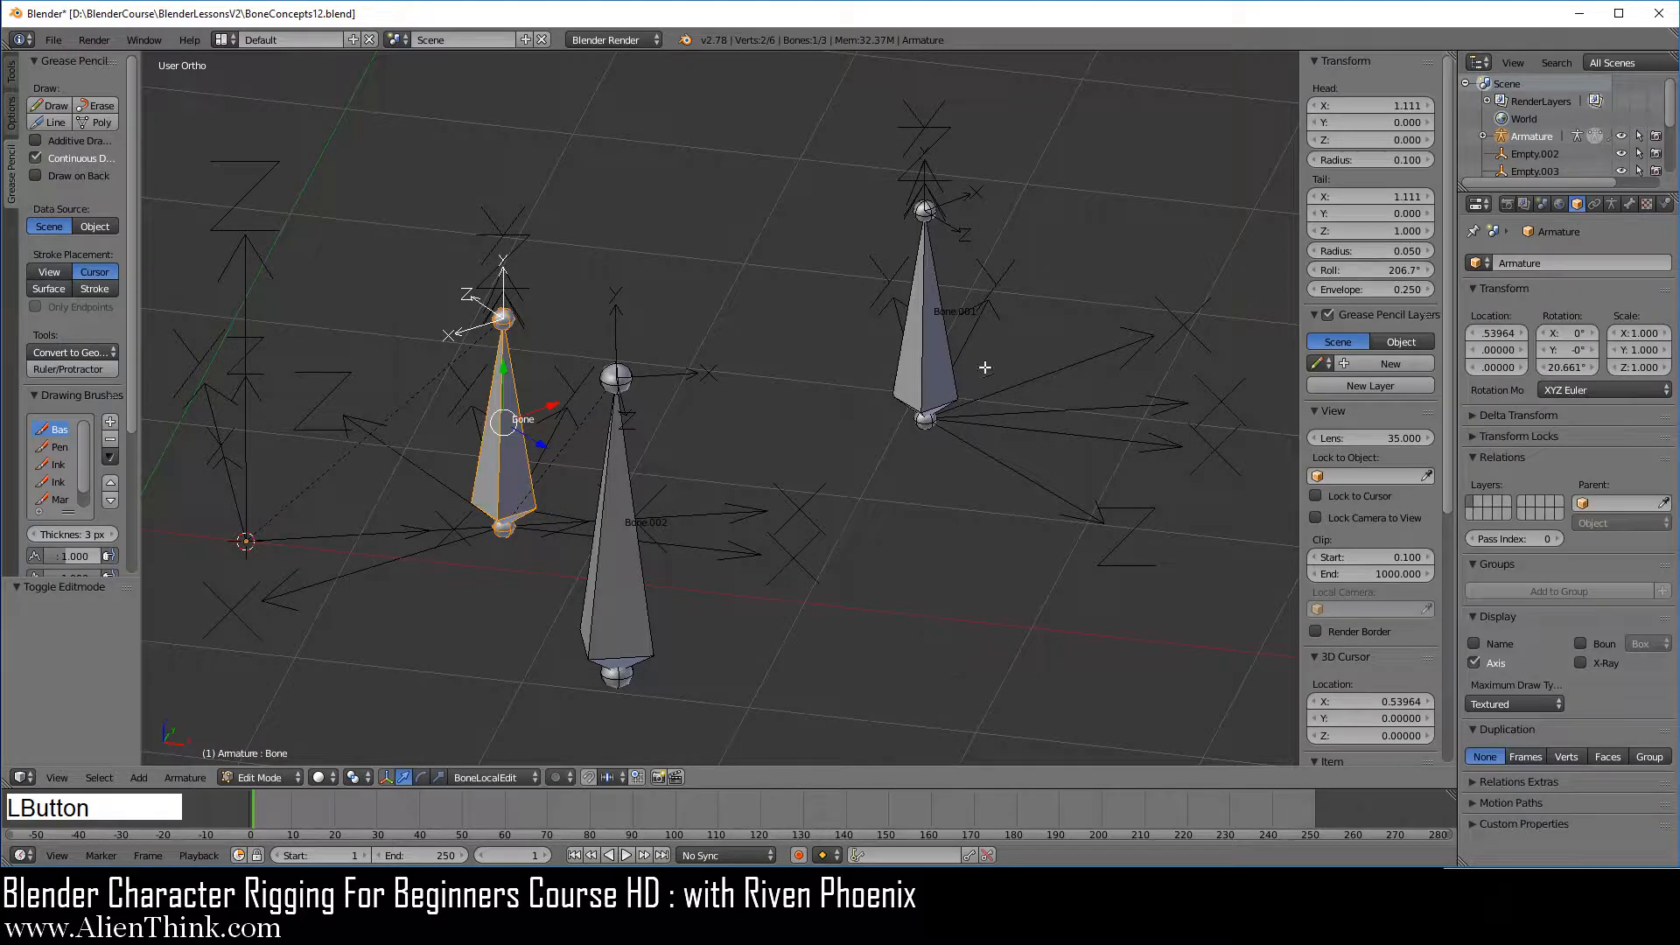
pyautogui.rightClick(925, 313)
pyautogui.hotkey('shift', 'd')
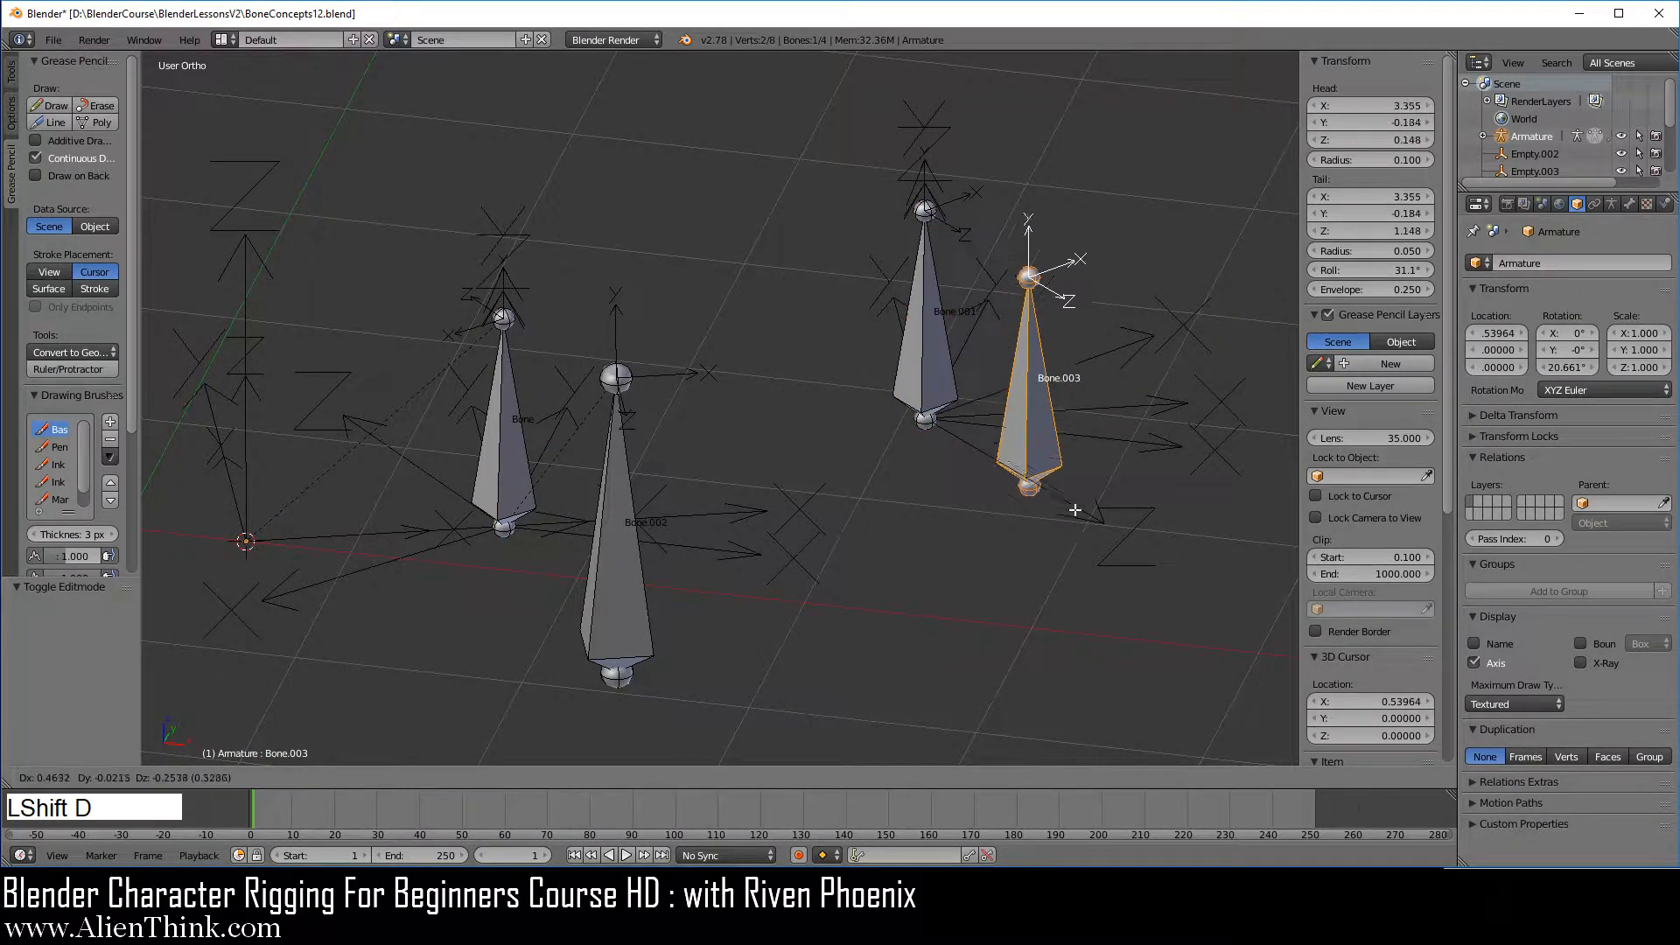
pyautogui.rightClick(1078, 516)
pyautogui.press('s')
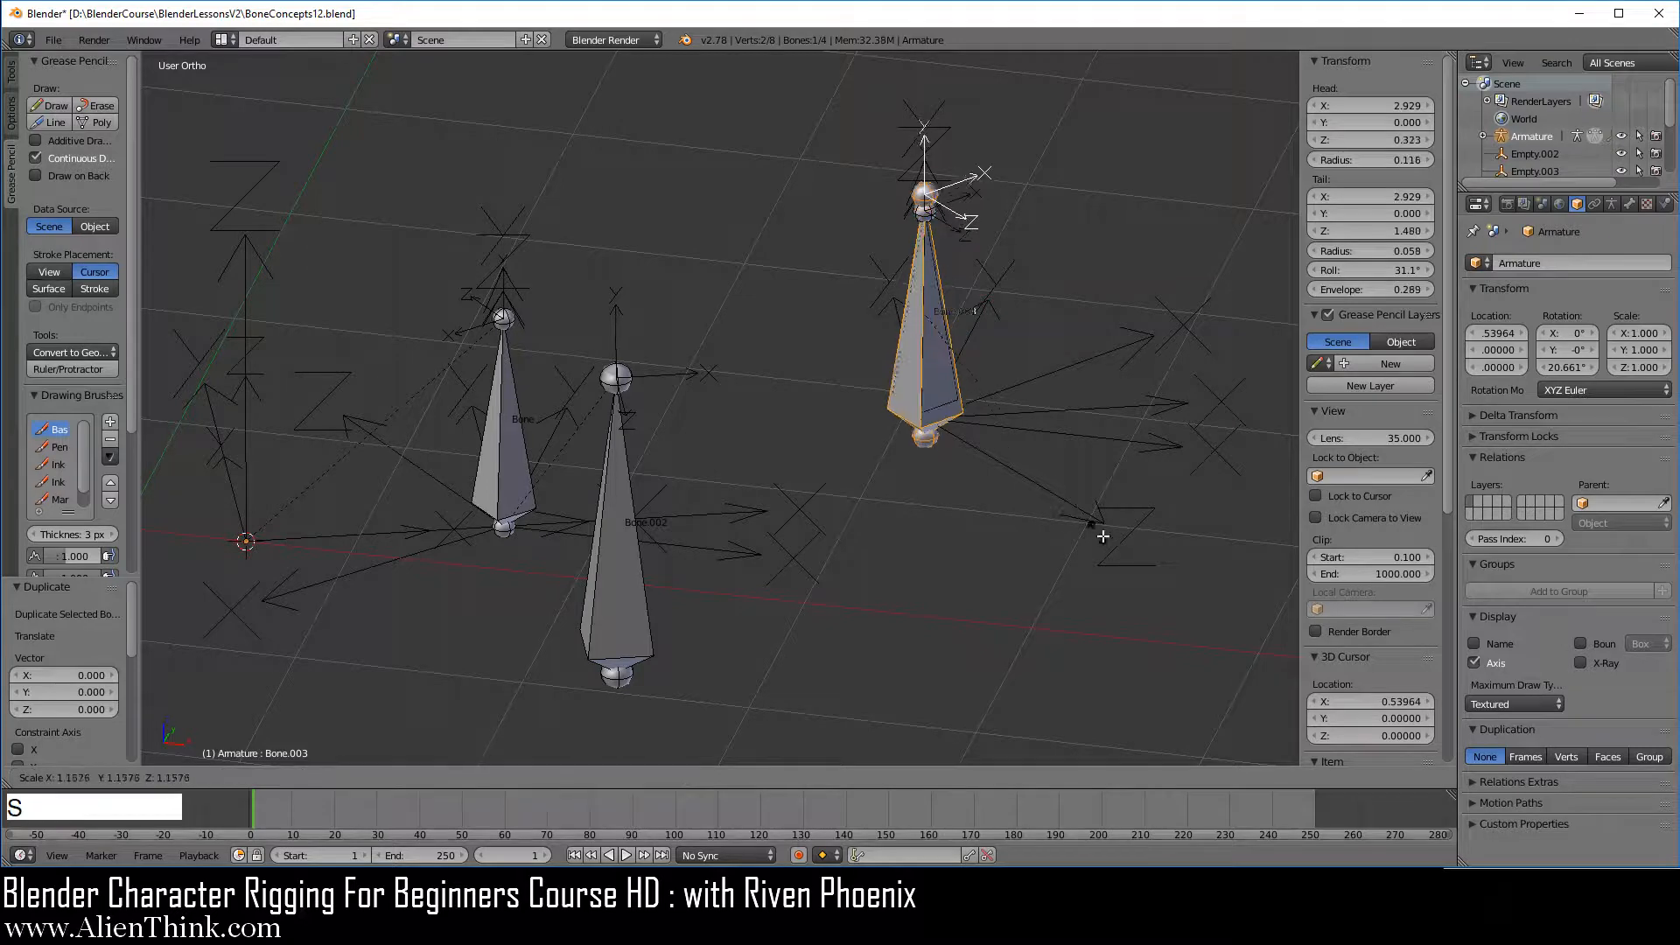
pyautogui.click(1171, 575)
# Step: Move the duplicated bone in top view to about X 3.037, Y -1.433 and clear its roll
pyautogui.press('KP_7')
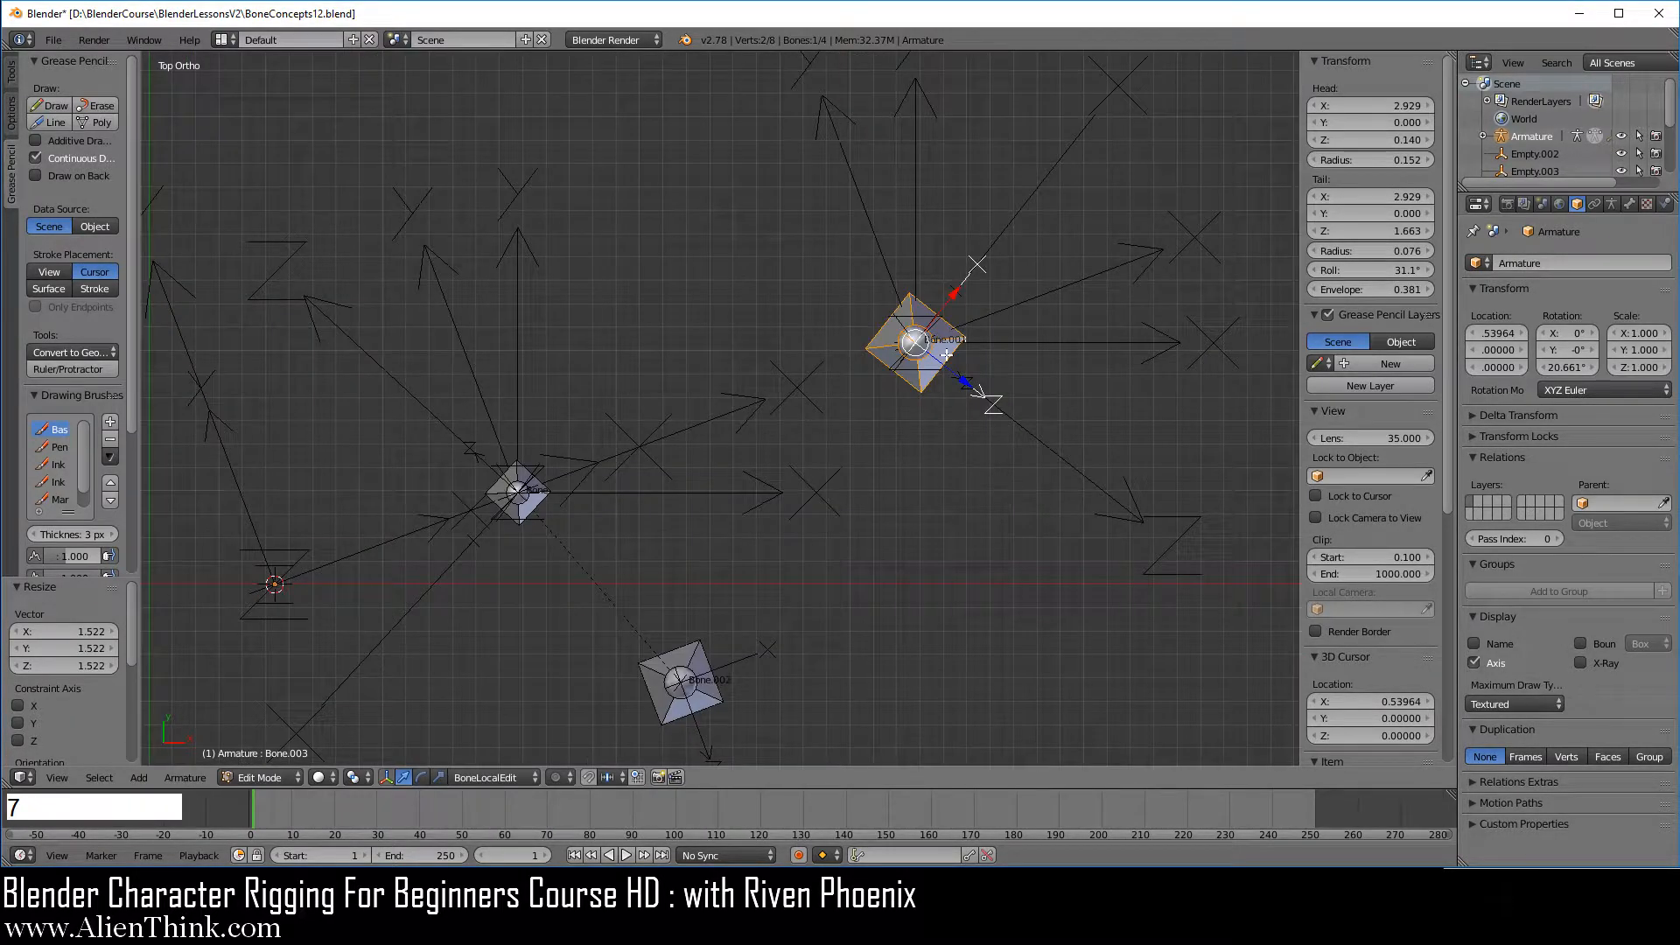
pyautogui.press('g')
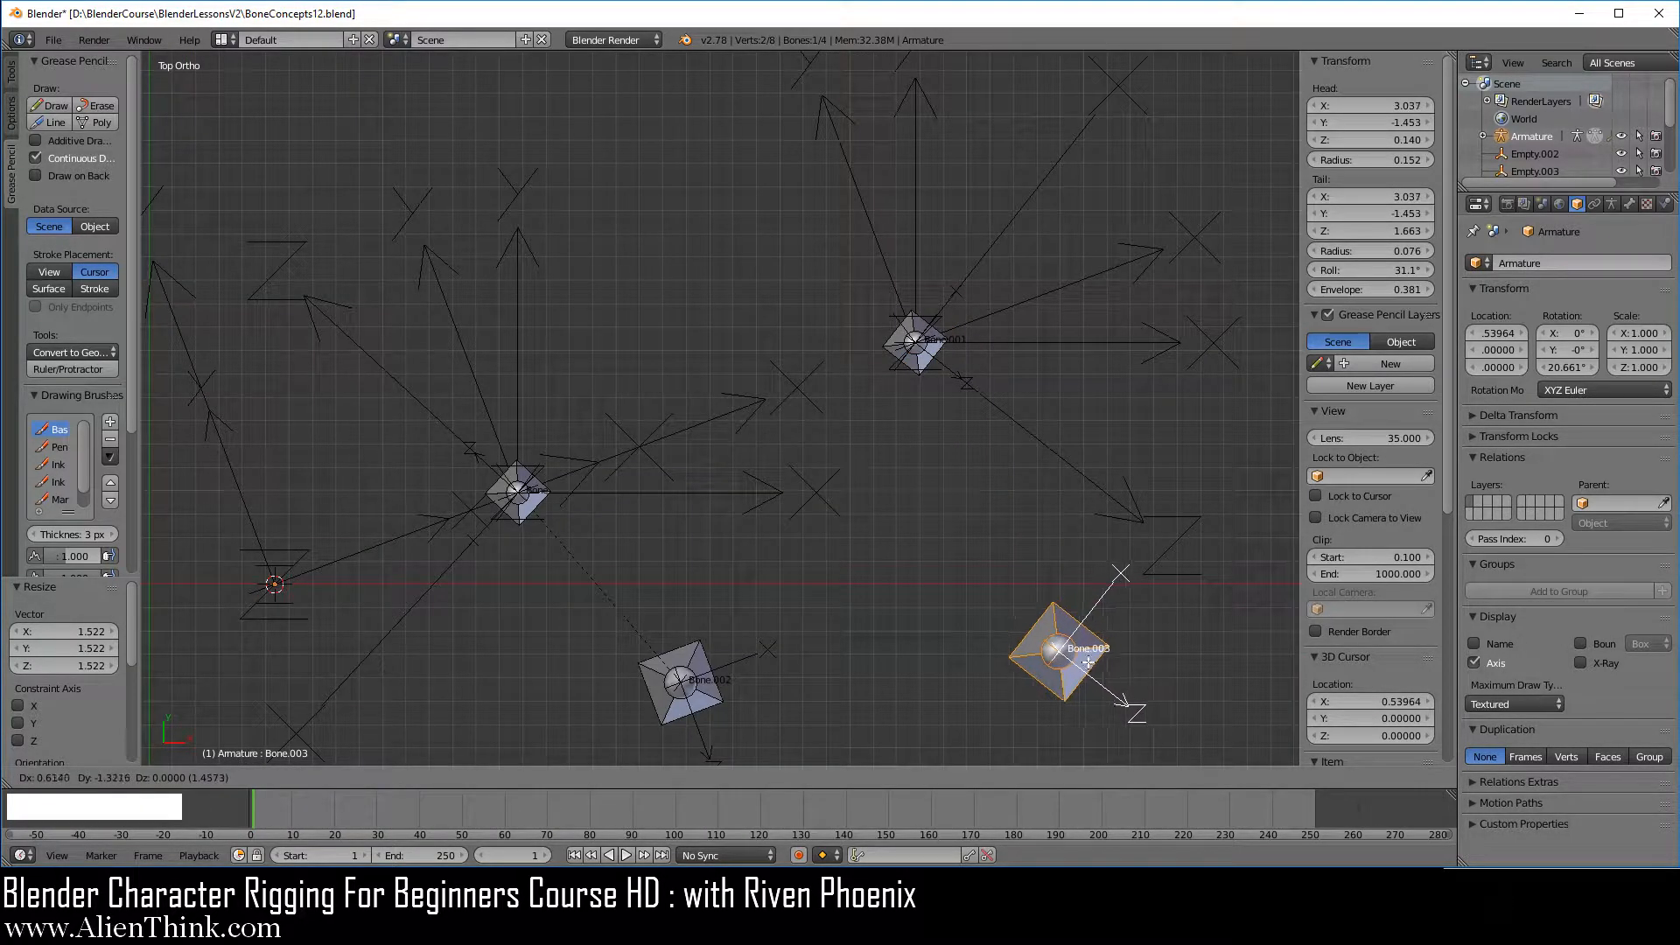
pyautogui.click(1089, 663)
pyautogui.hotkey('alt', 'r')
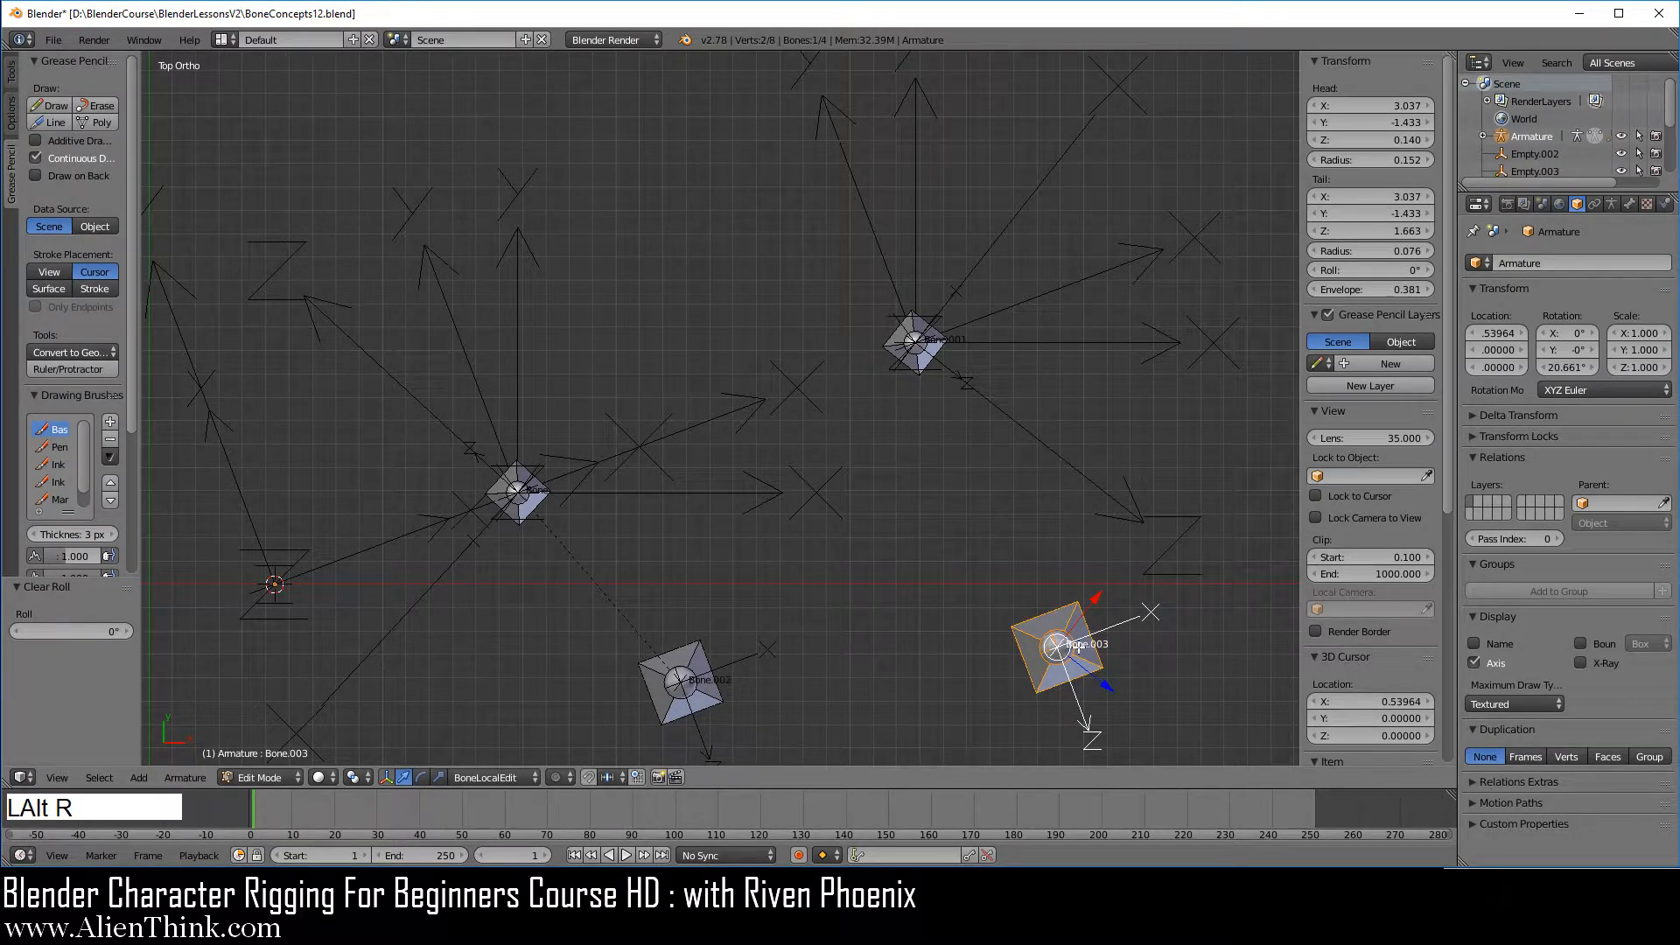
# Step: Parent Bone.001 to Bone.003 with the Keep Offset option
pyautogui.keyDown('shift'); pyautogui.moveTo(1005, 607); pyautogui.dragTo(940, 557, button='middle'); pyautogui.keyUp('shift')
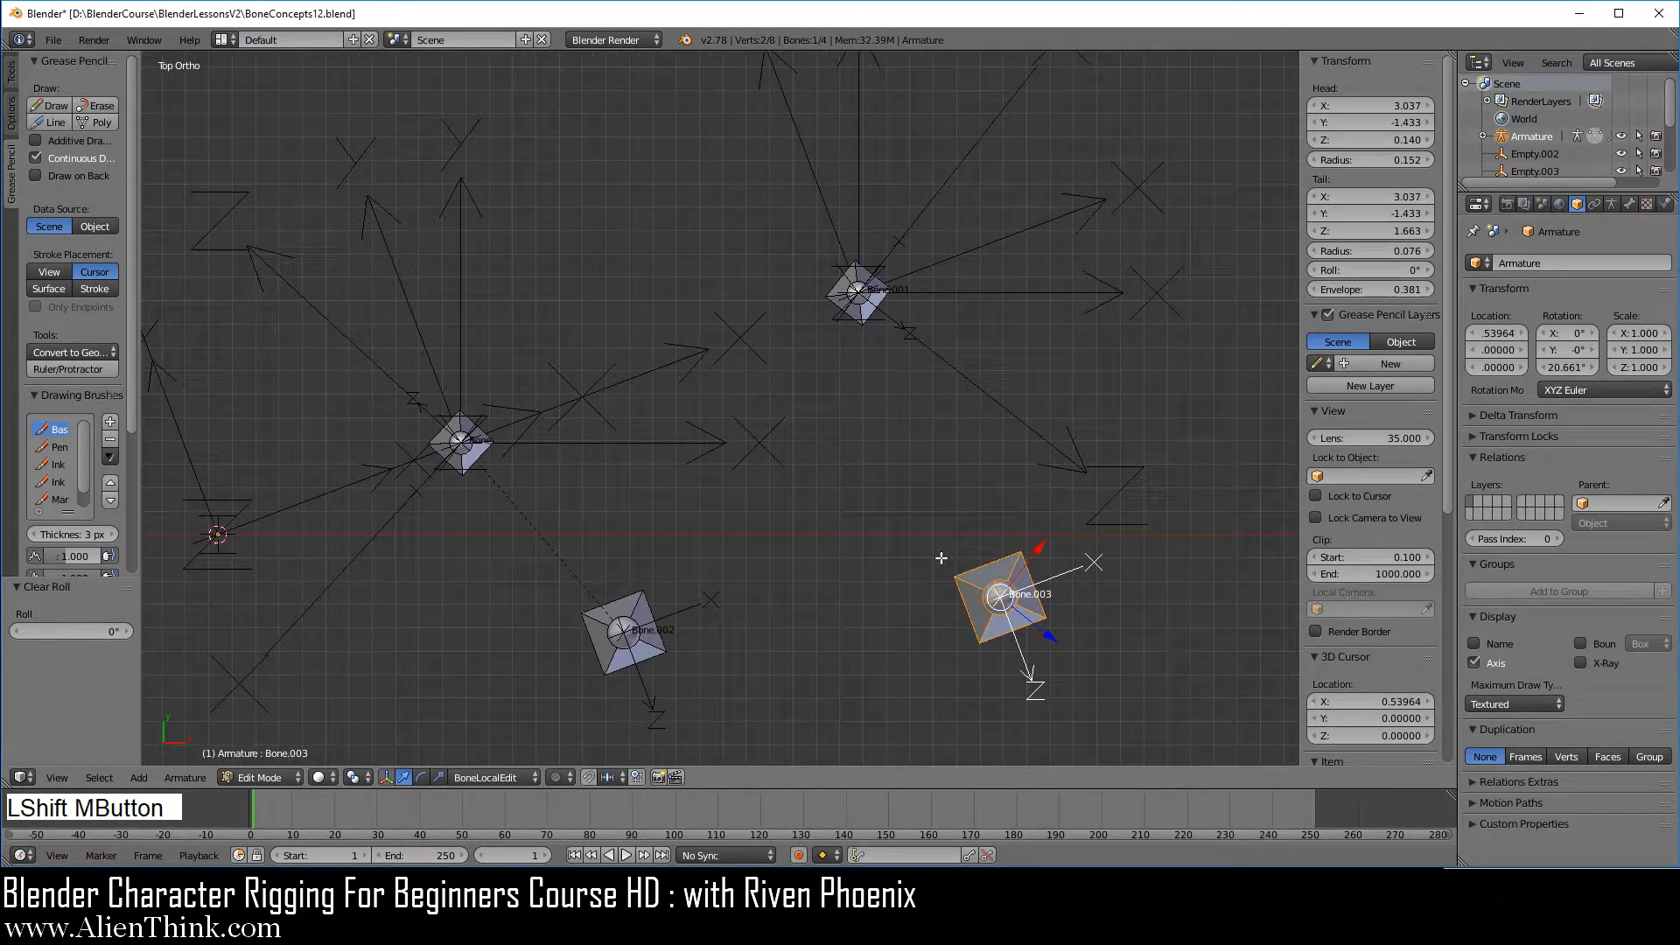
pyautogui.rightClick(880, 302)
pyautogui.keyDown('shift'); pyautogui.rightClick(999, 570); pyautogui.keyUp('shift')
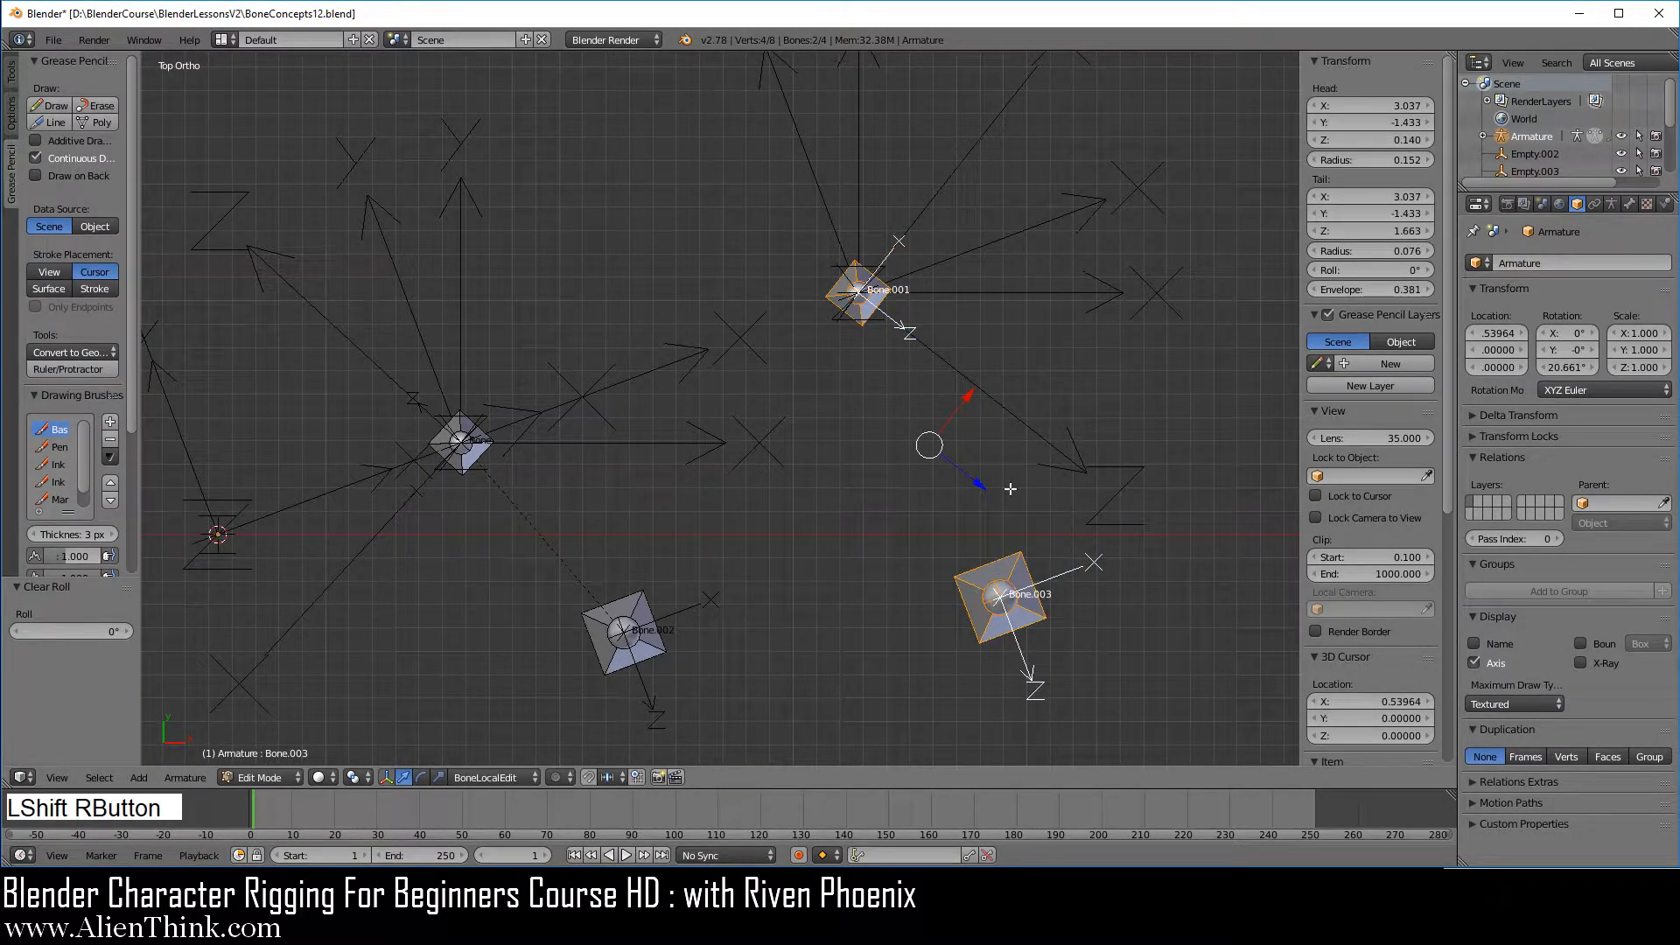
pyautogui.hotkey('ctrl', 'p')
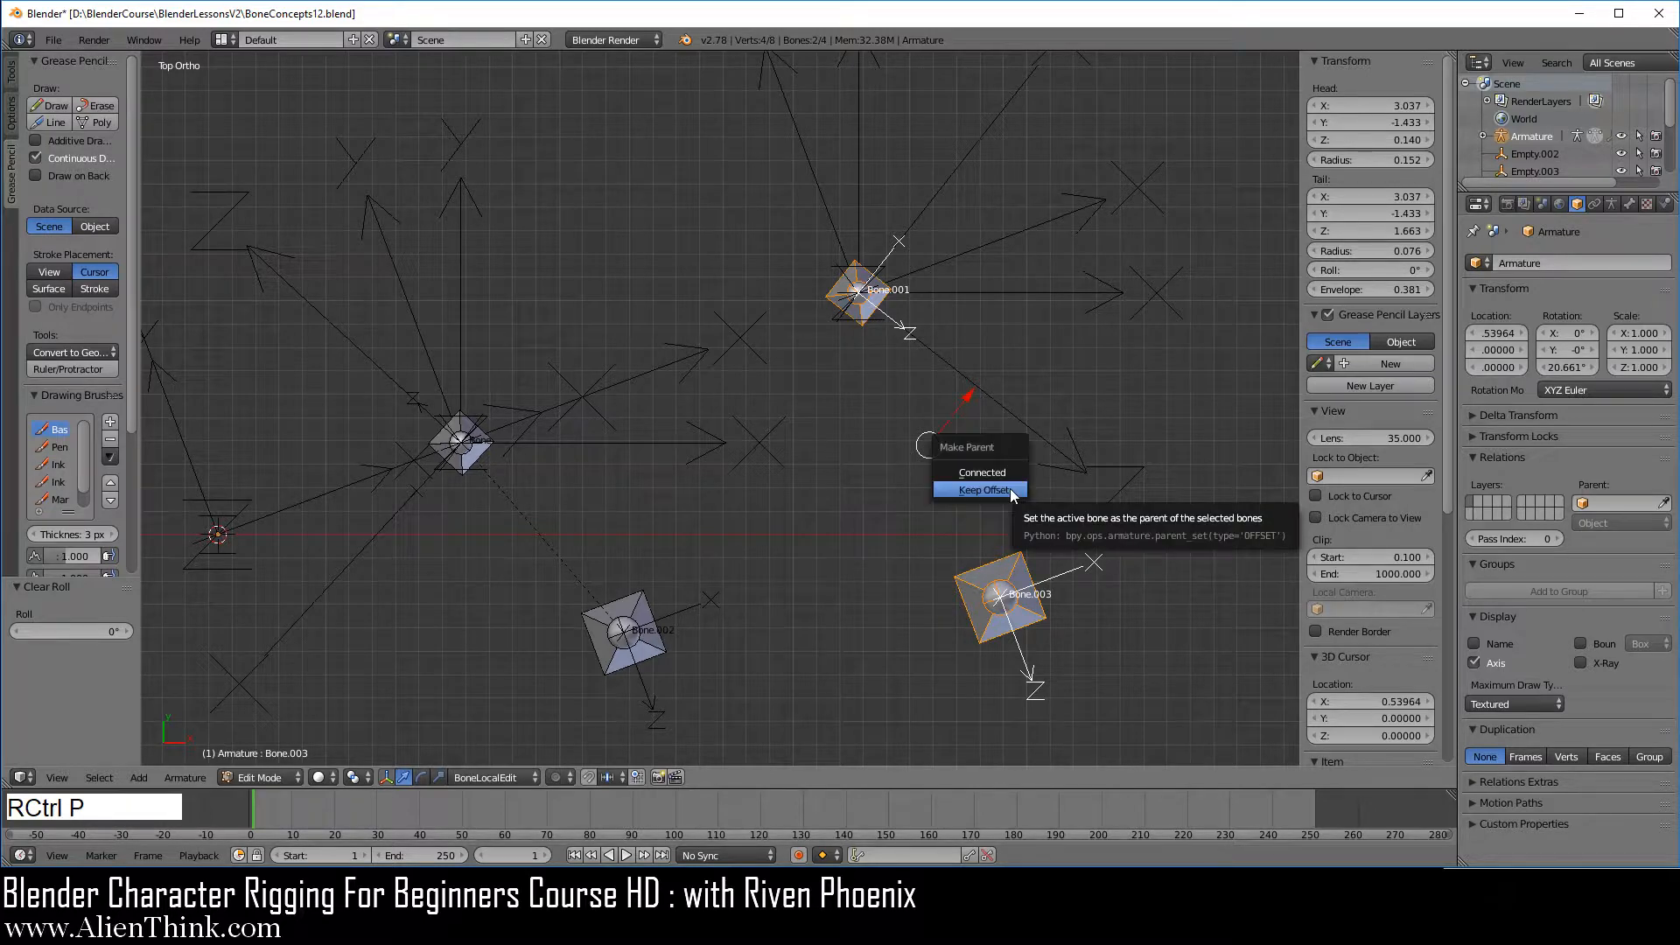
pyautogui.click(985, 490)
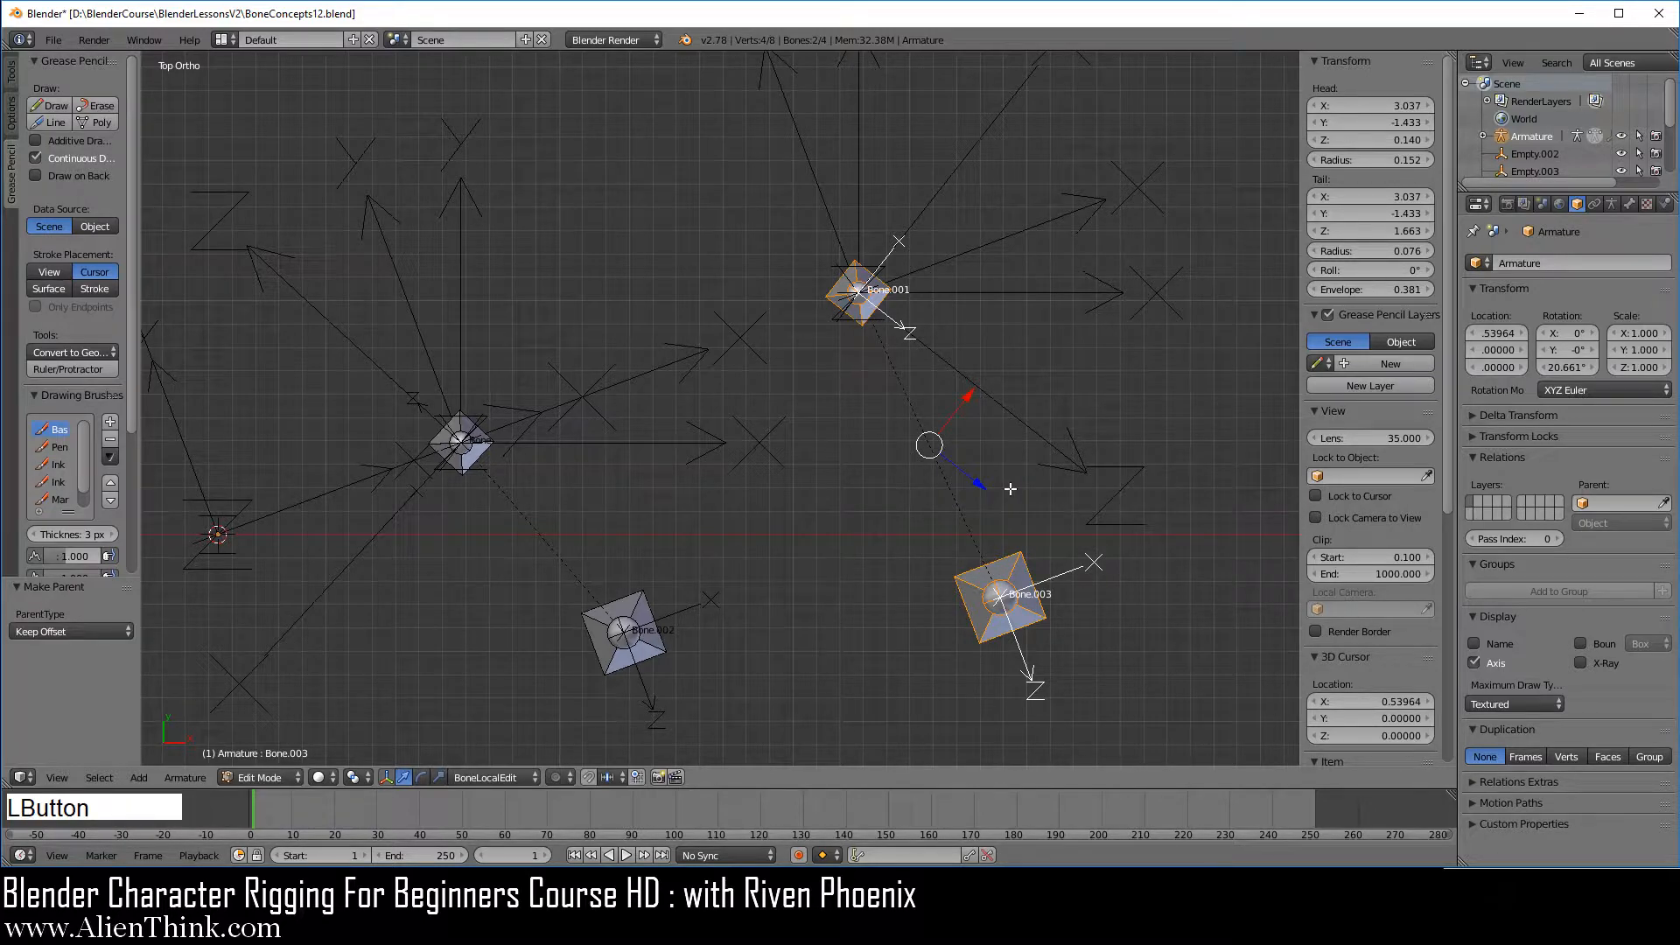
# Step: Return to Pose Mode and test a rotation of the parent bone Bone.003, cancelling it
pyautogui.click(263, 777)
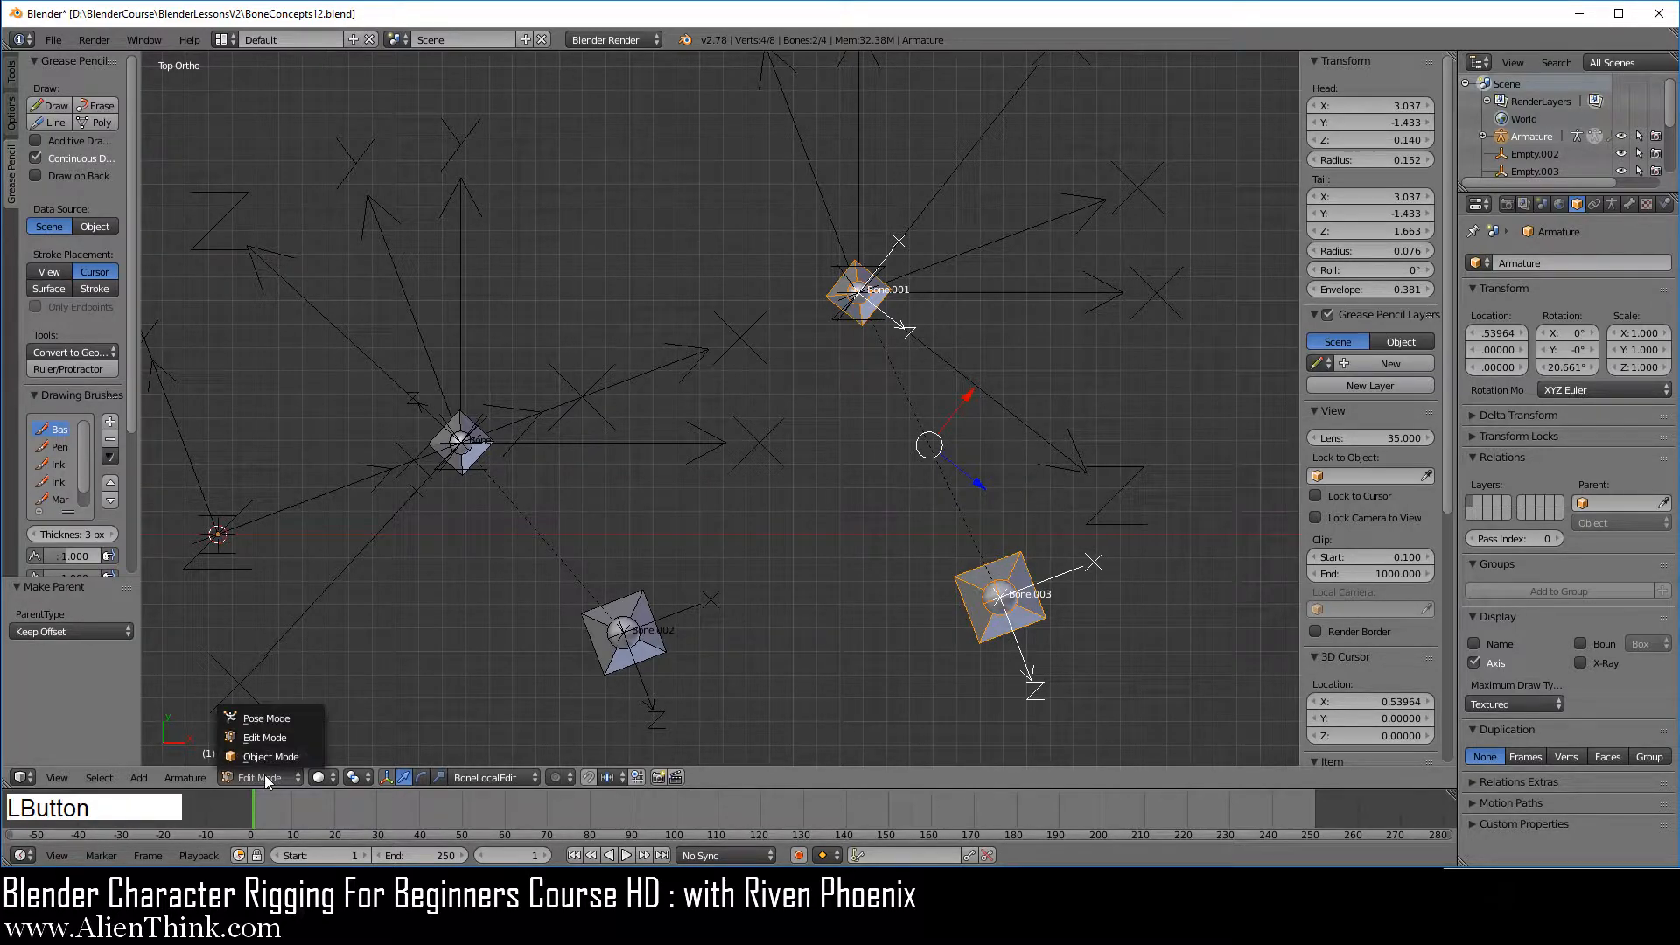
pyautogui.click(271, 719)
pyautogui.rightClick(1021, 575)
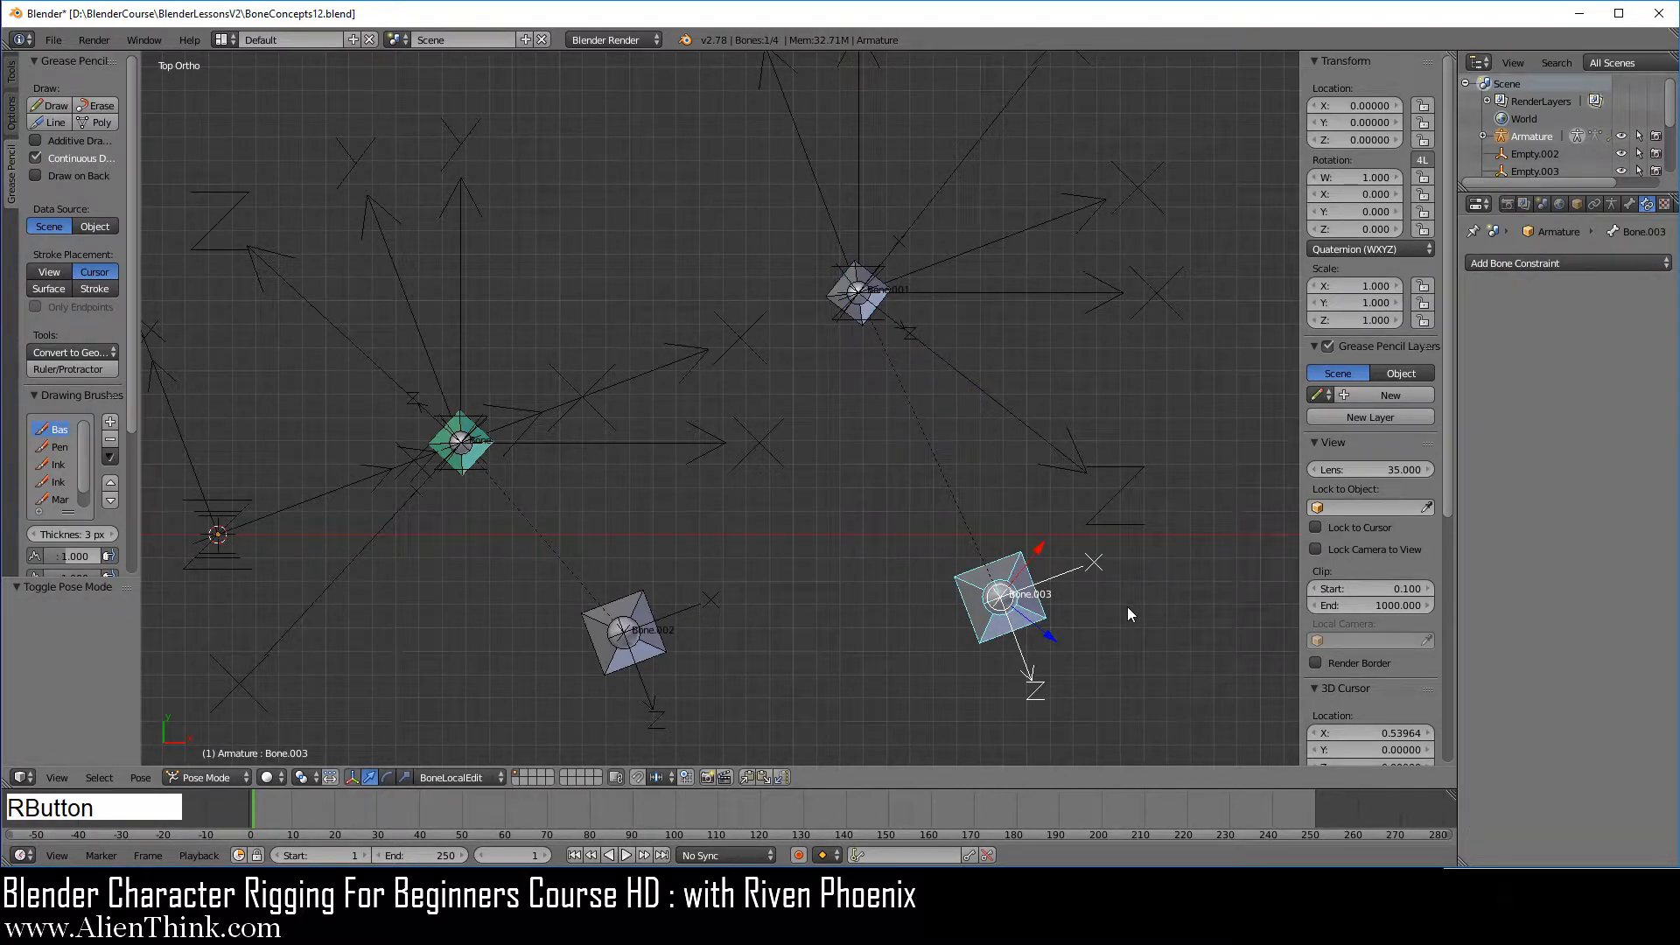
pyautogui.press('r')
pyautogui.rightClick(1176, 619)
# Step: Set the owner space of Bone's Copy Rotation constraint to Local Space
pyautogui.rightClick(466, 471)
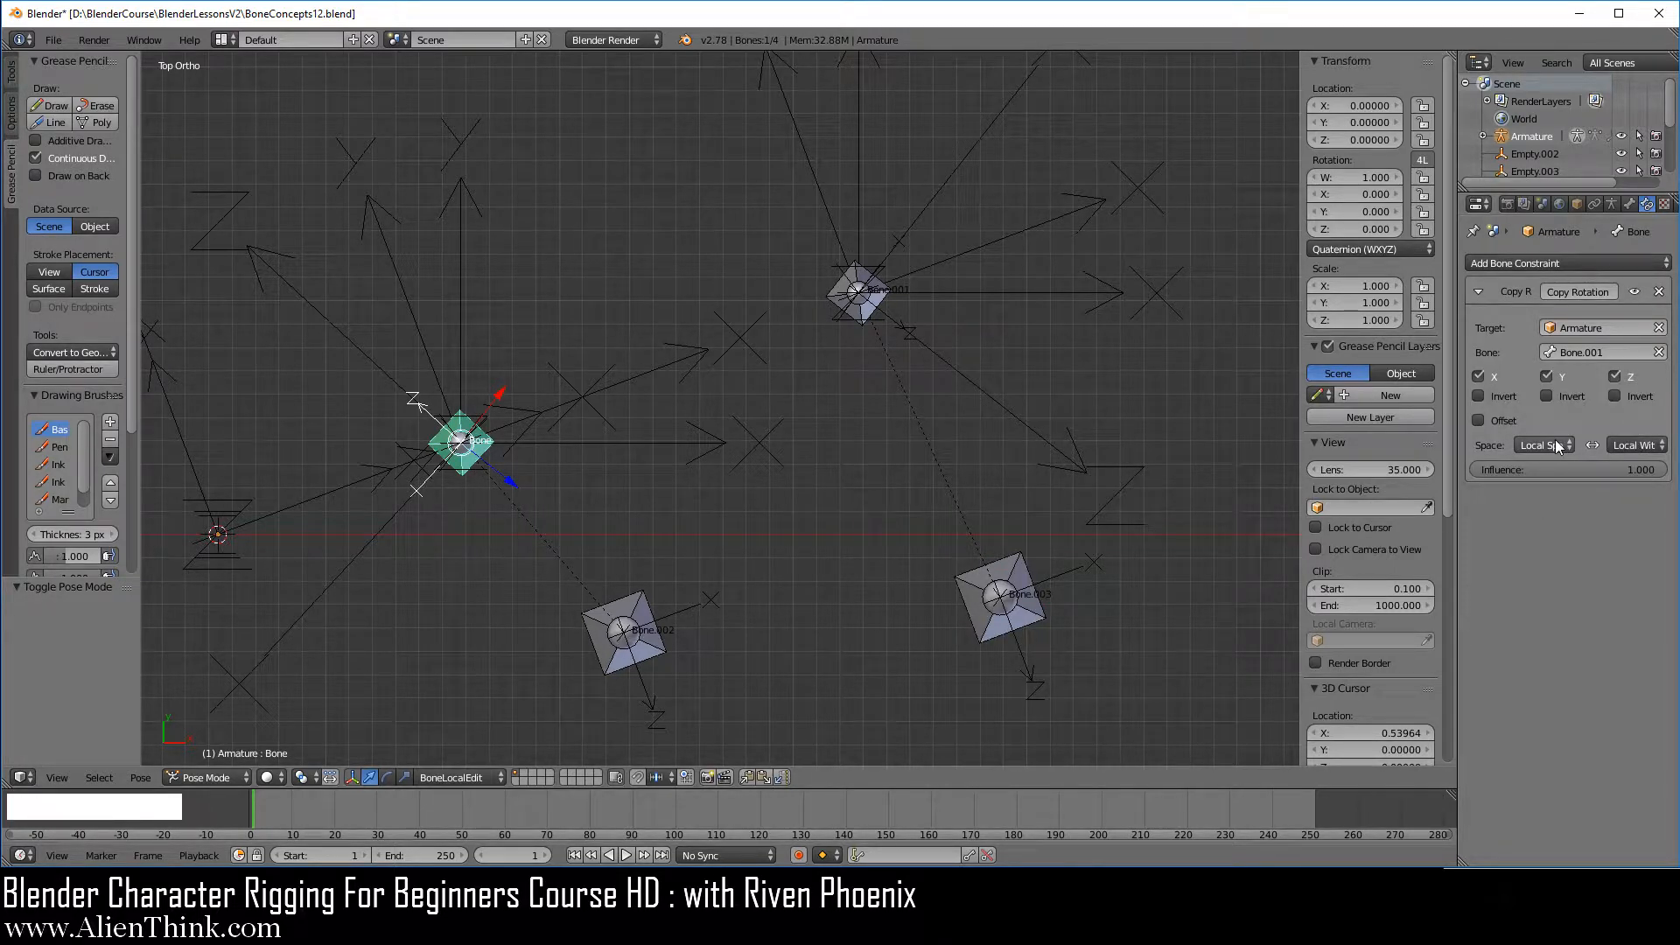
pyautogui.click(1636, 445)
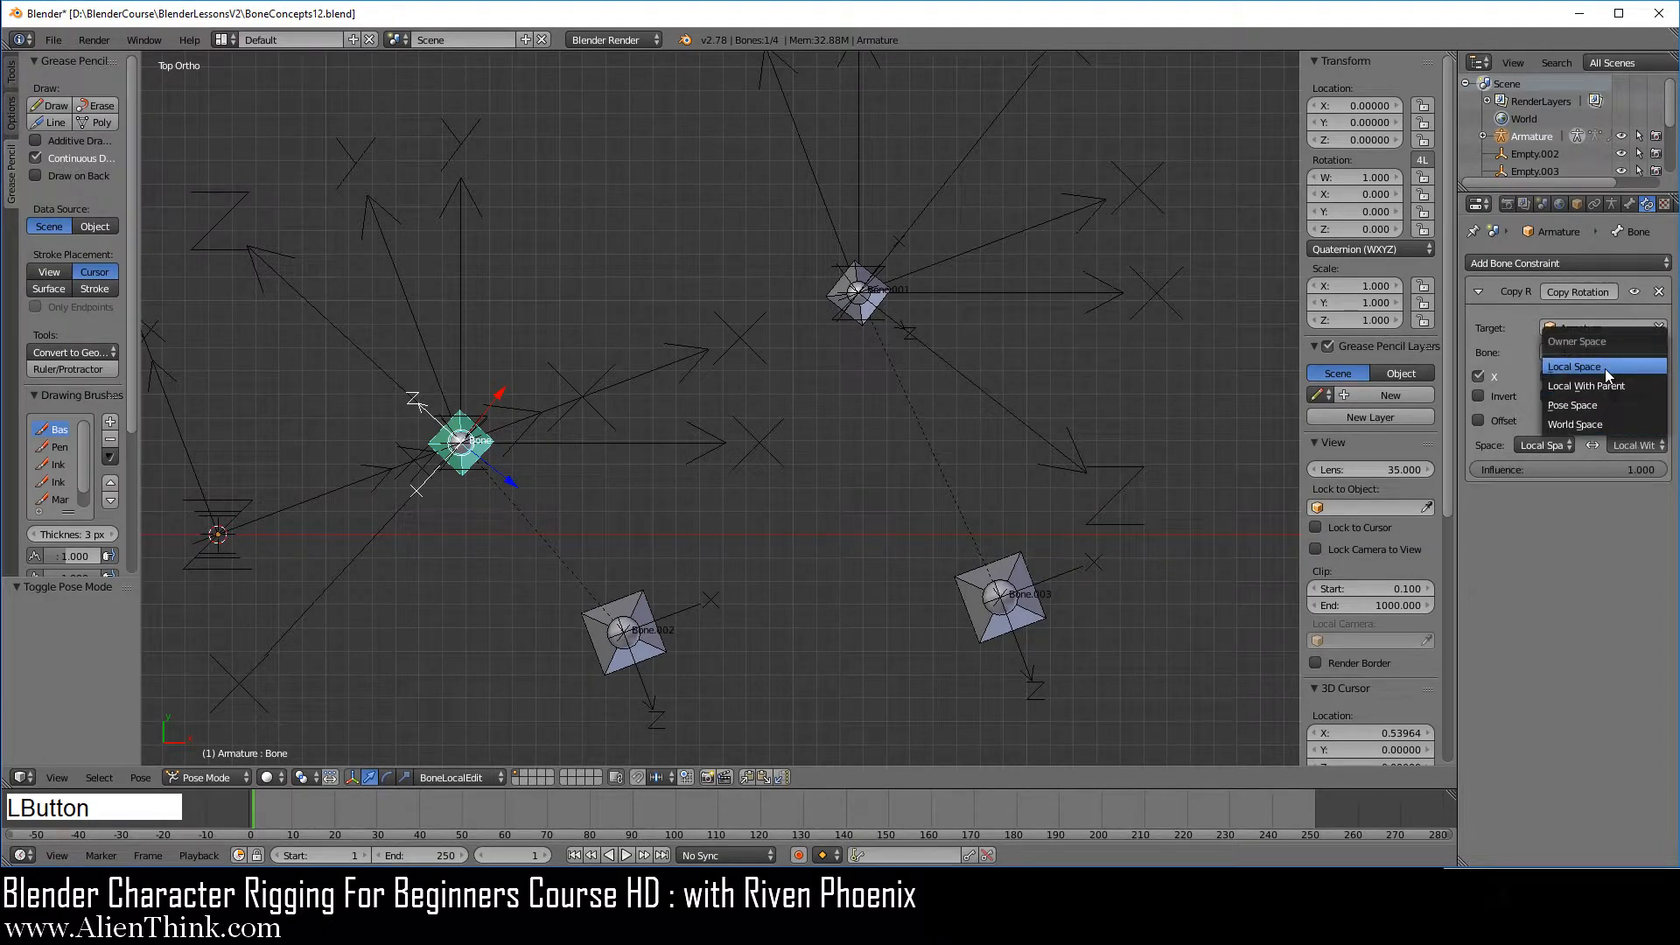
pyautogui.click(1609, 372)
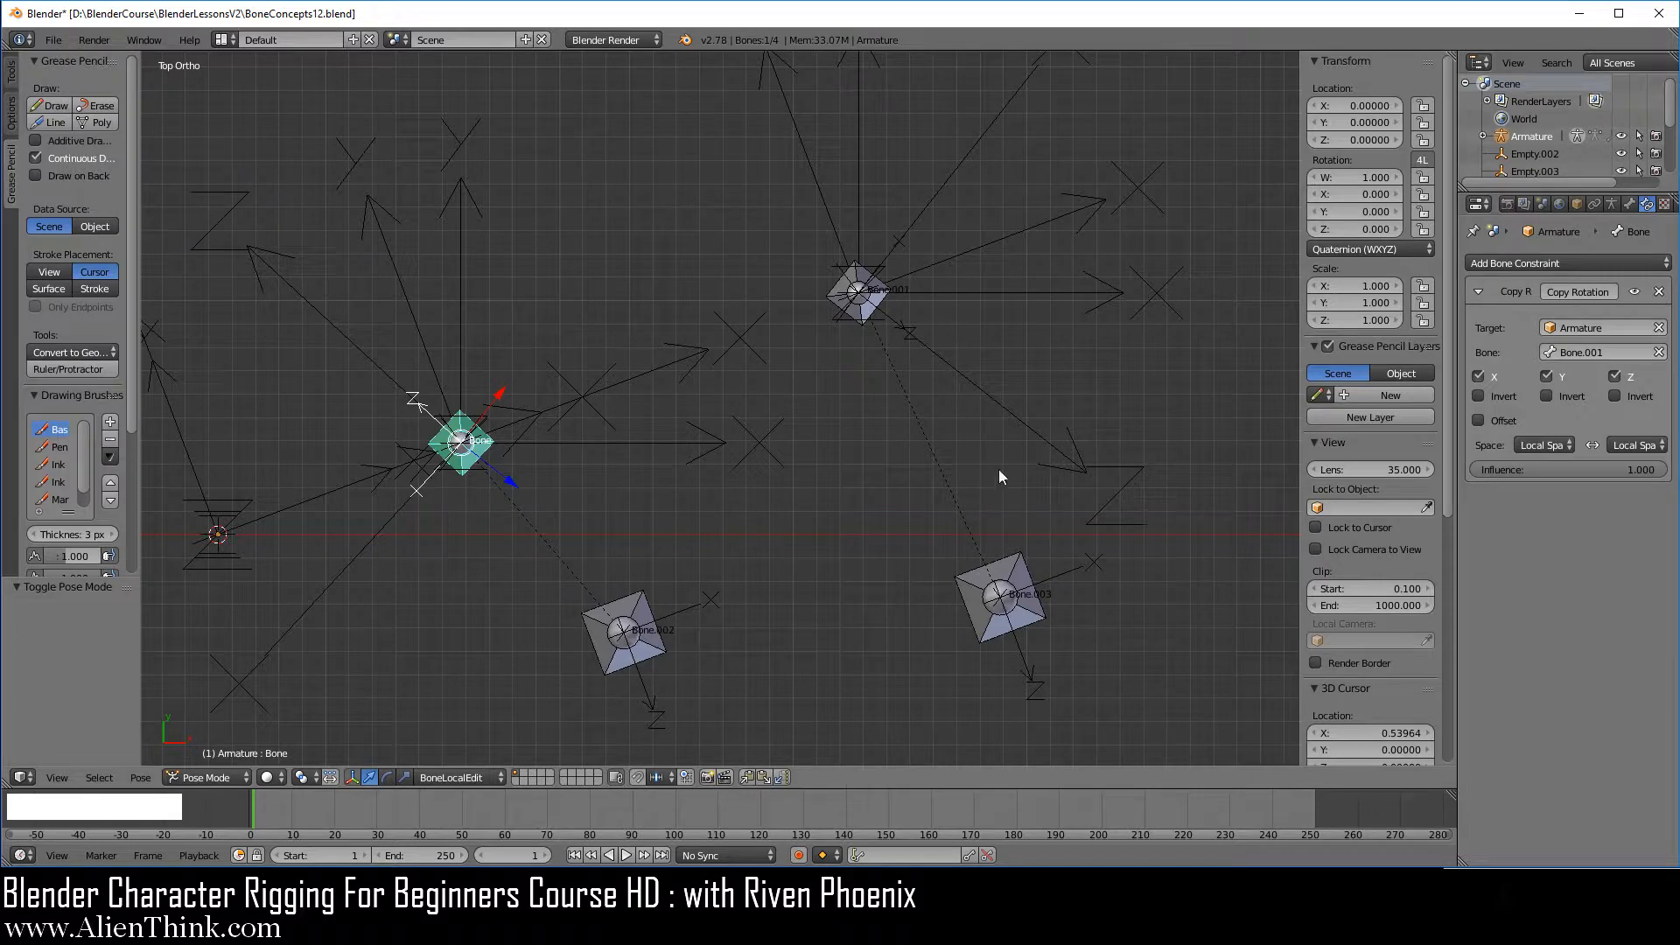
# Step: Test rotating Bone.003 twice by about -22 degrees with both constraint spaces set to Local Space, cancelling each rotation
pyautogui.rightClick(1015, 577)
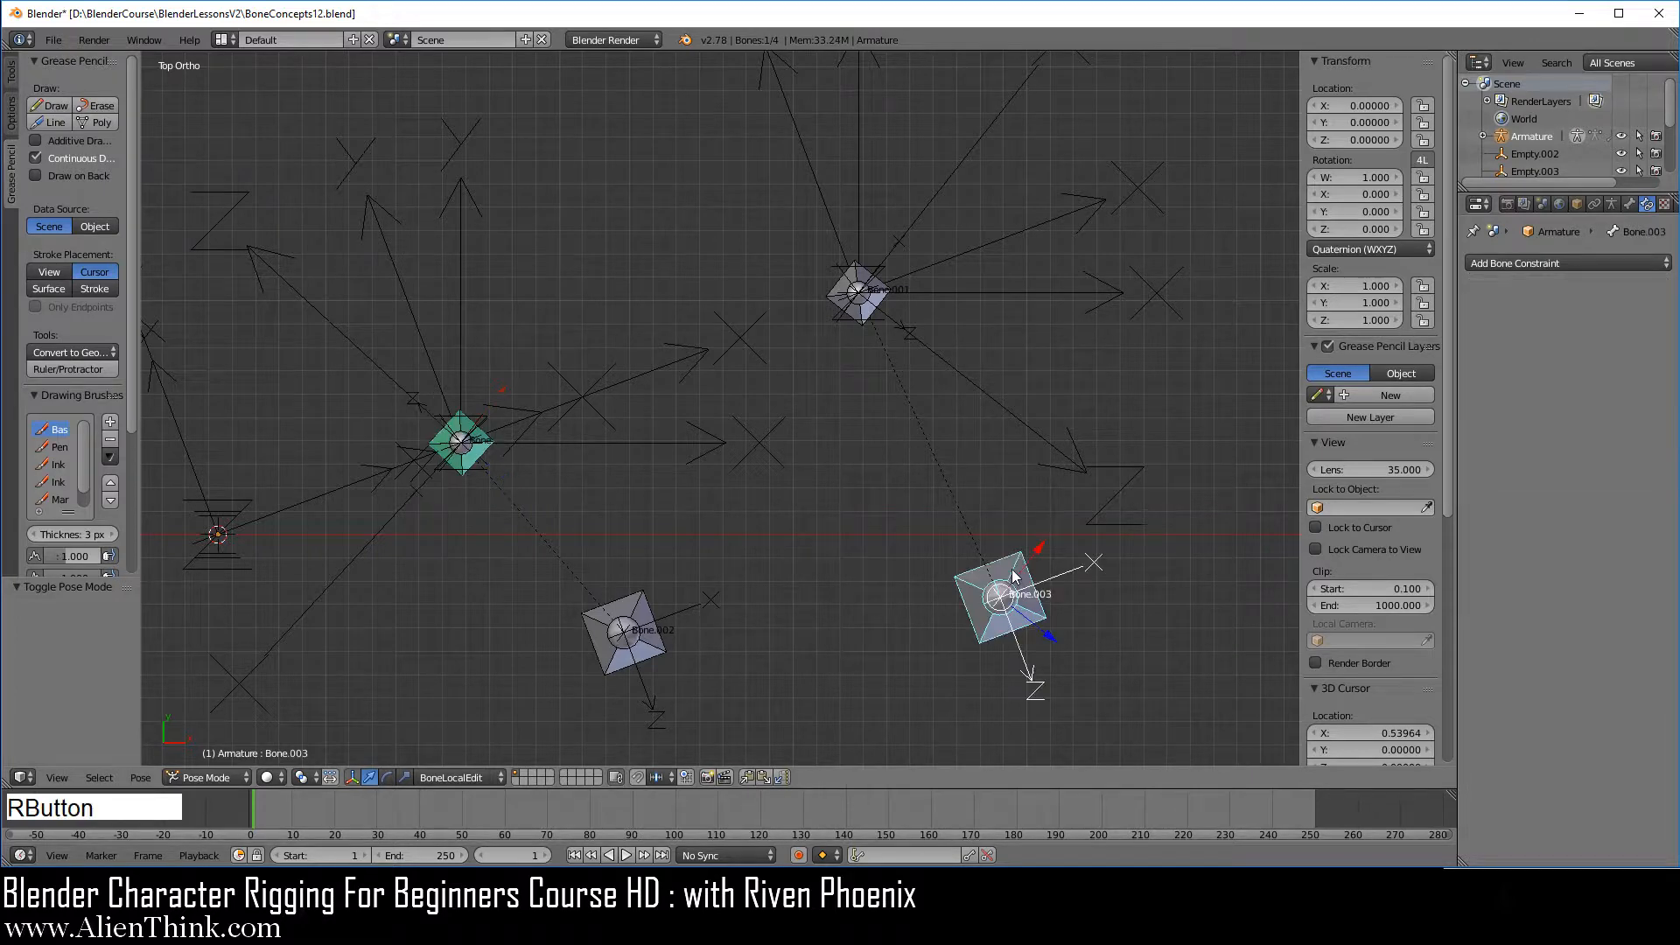
pyautogui.press('r')
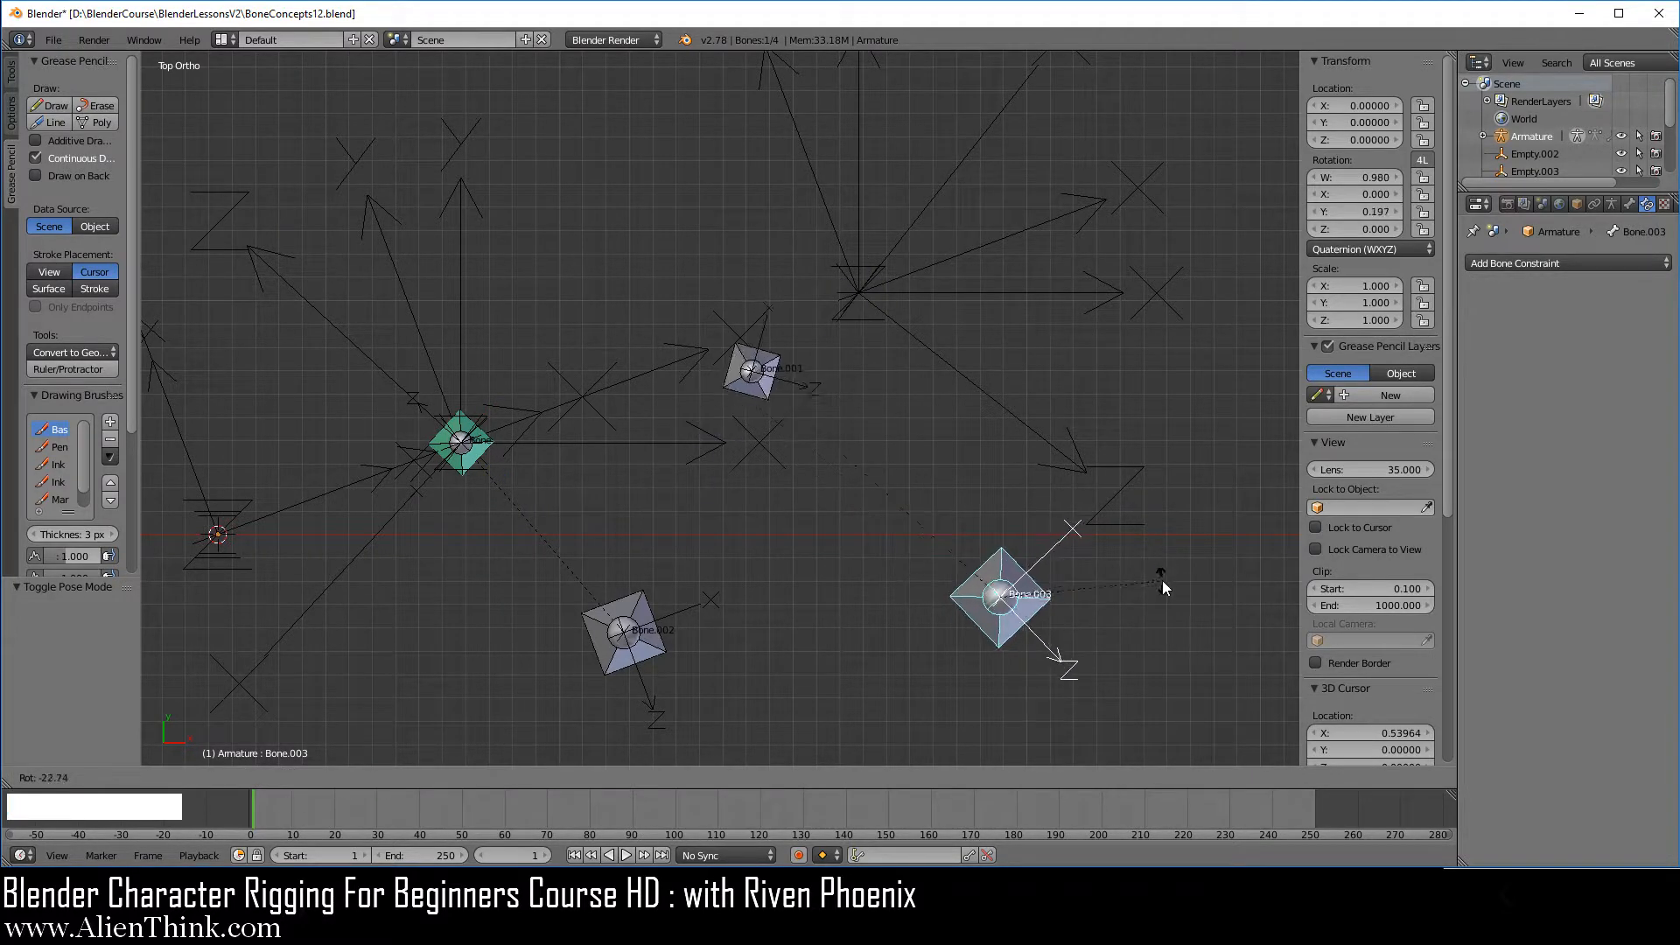
pyautogui.rightClick(1159, 582)
pyautogui.rightClick(481, 454)
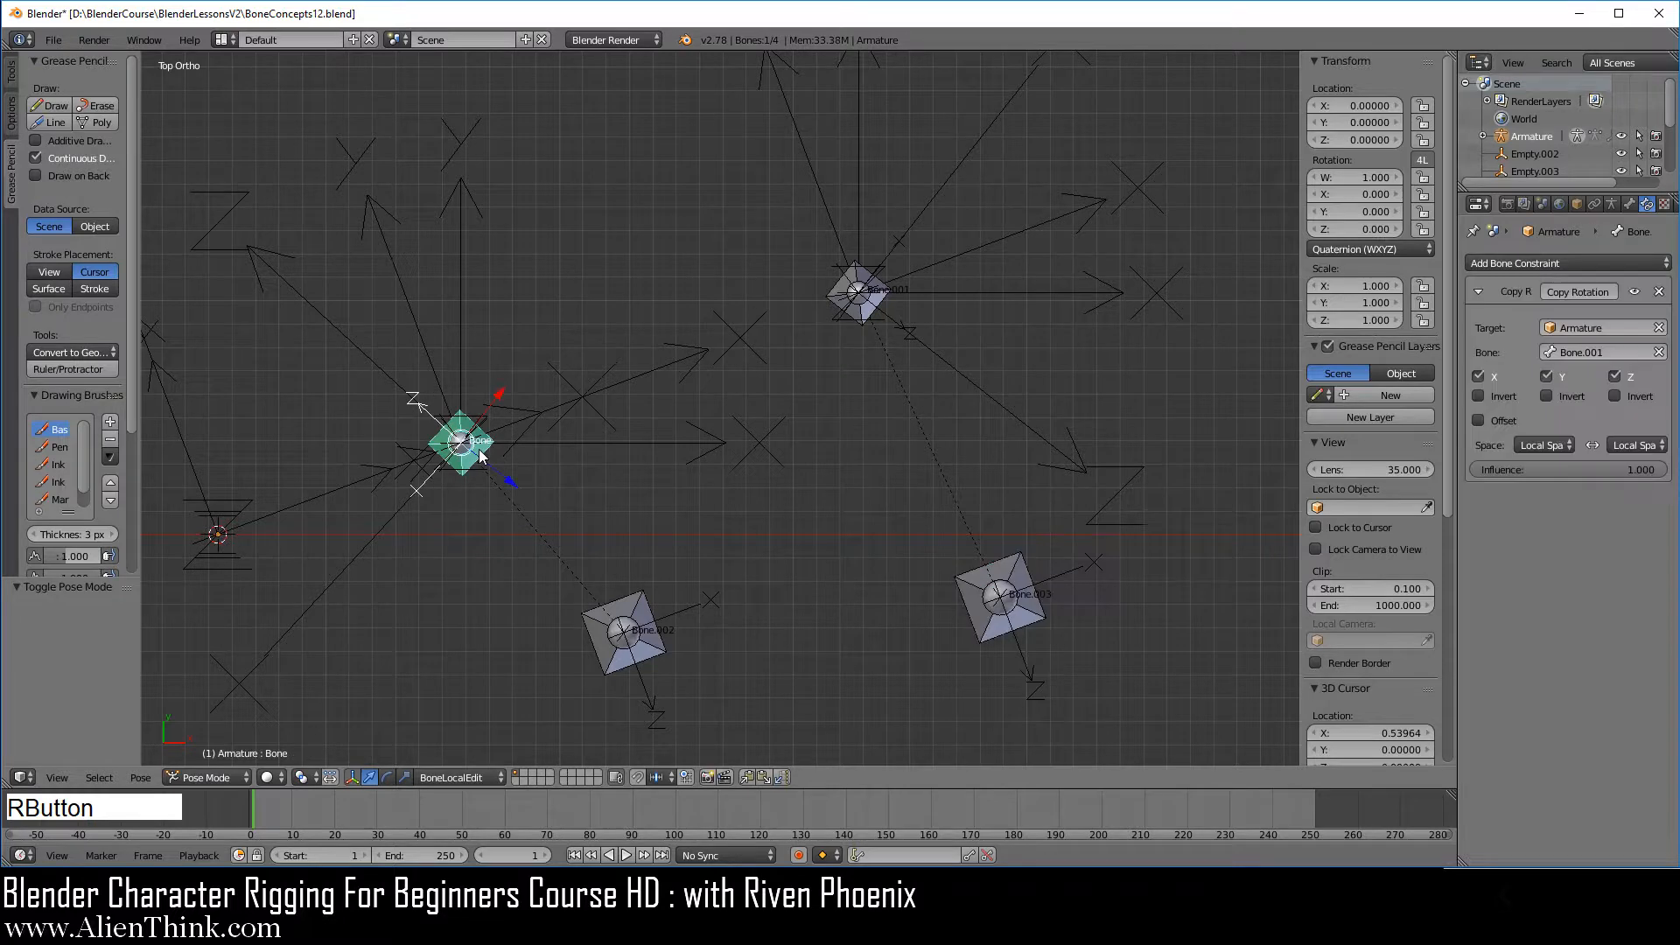
pyautogui.rightClick(1022, 571)
pyautogui.press('r')
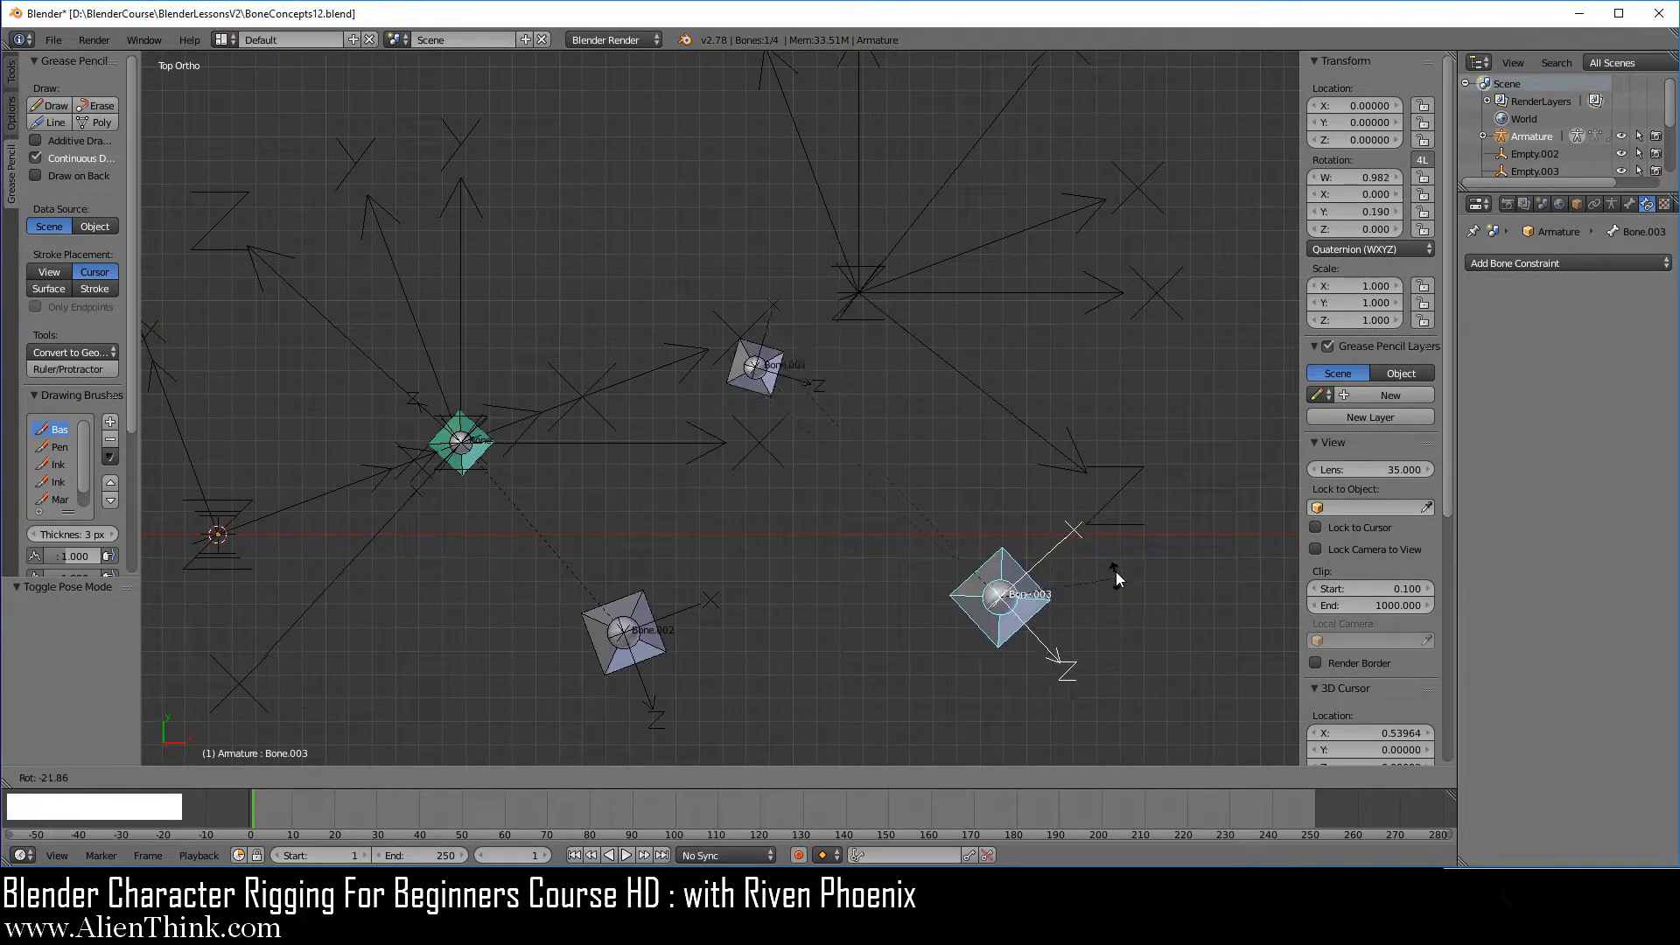
pyautogui.rightClick(1138, 588)
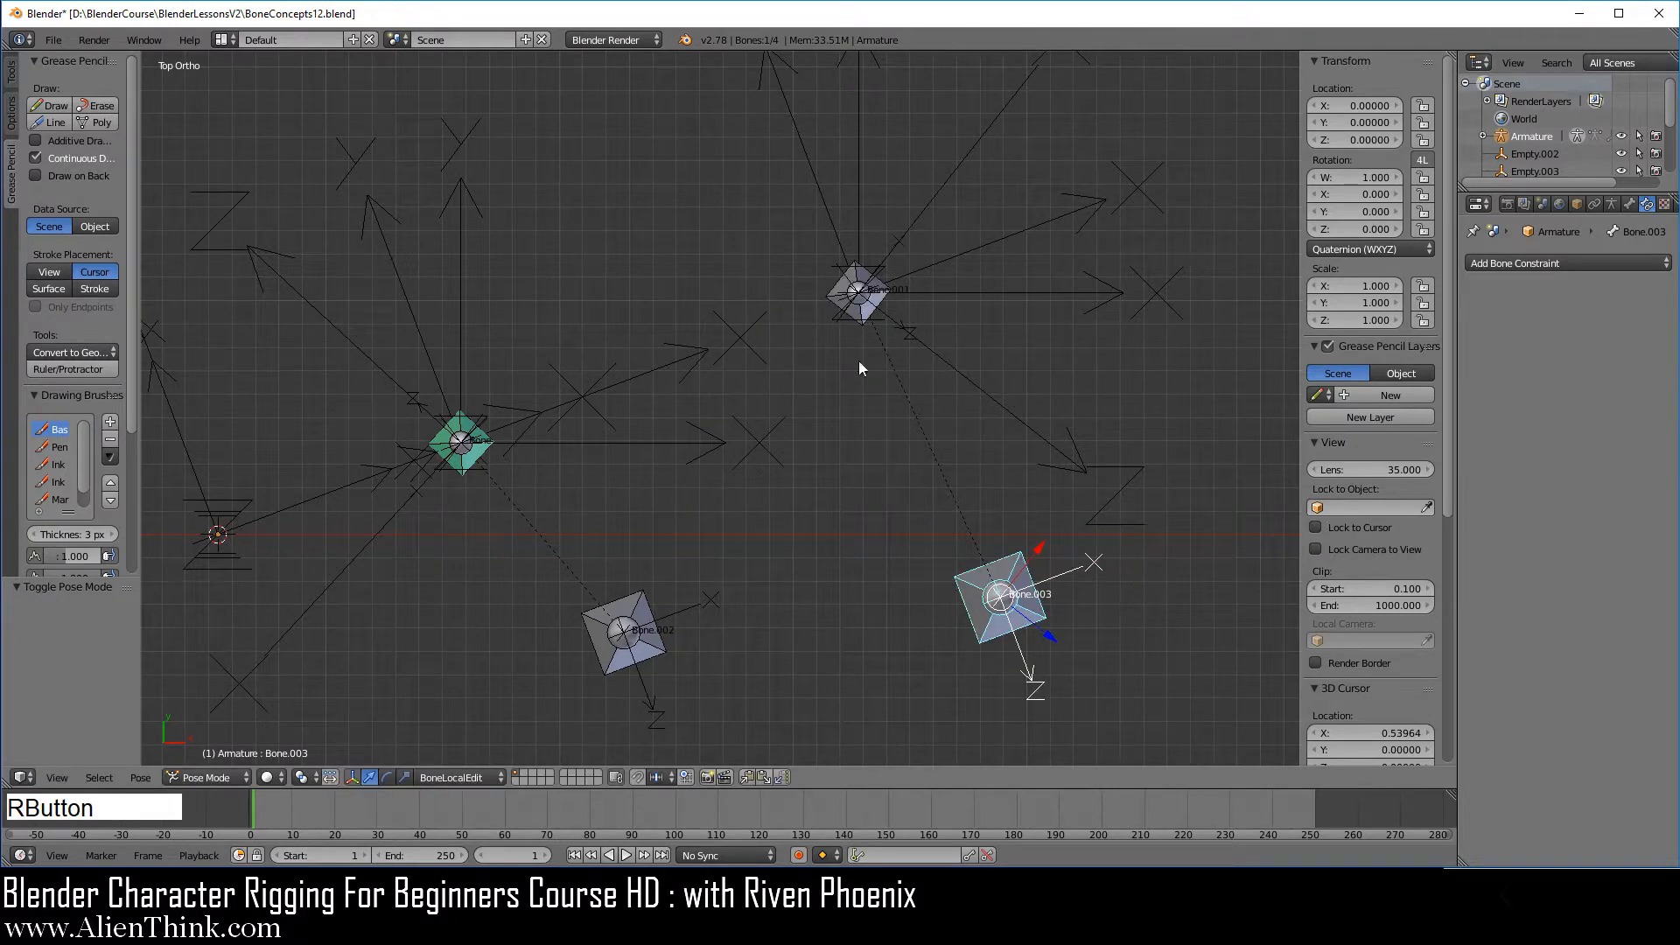
# Step: Set the target space of Bone's Copy Rotation constraint to Local With Parent
pyautogui.rightClick(486, 460)
pyautogui.click(1543, 445)
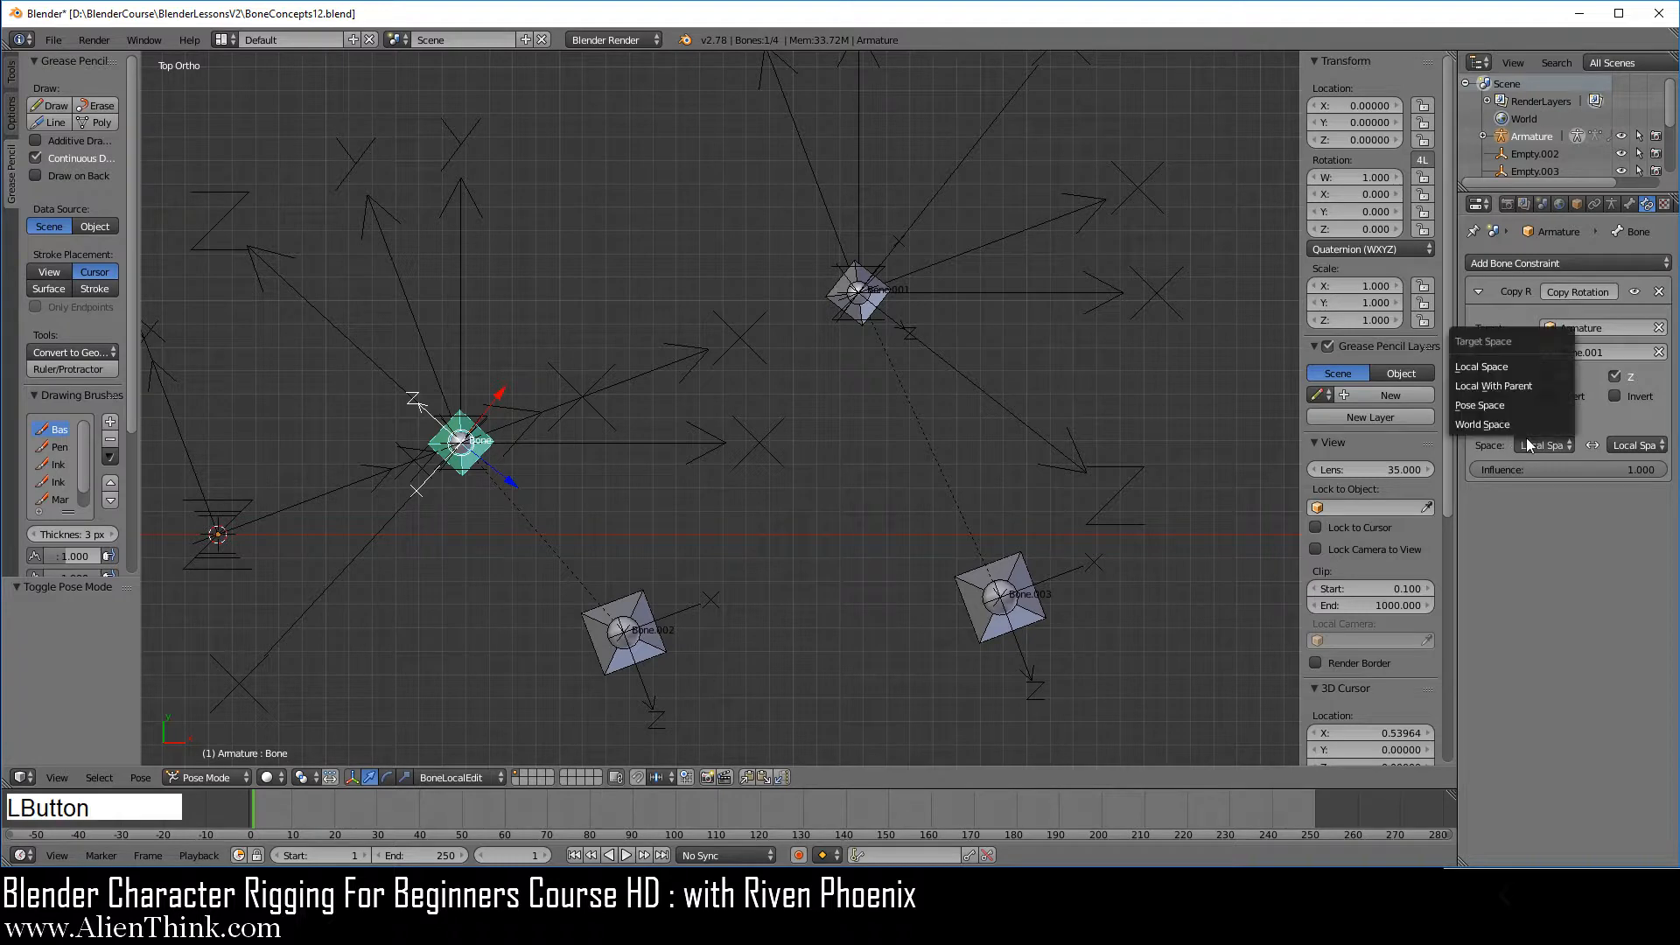
pyautogui.click(1510, 398)
# Step: Test rotating the parent bone Bone.003 by about -26 degrees with the Local With Parent target space, cancelling the rotation
pyautogui.rightClick(1084, 634)
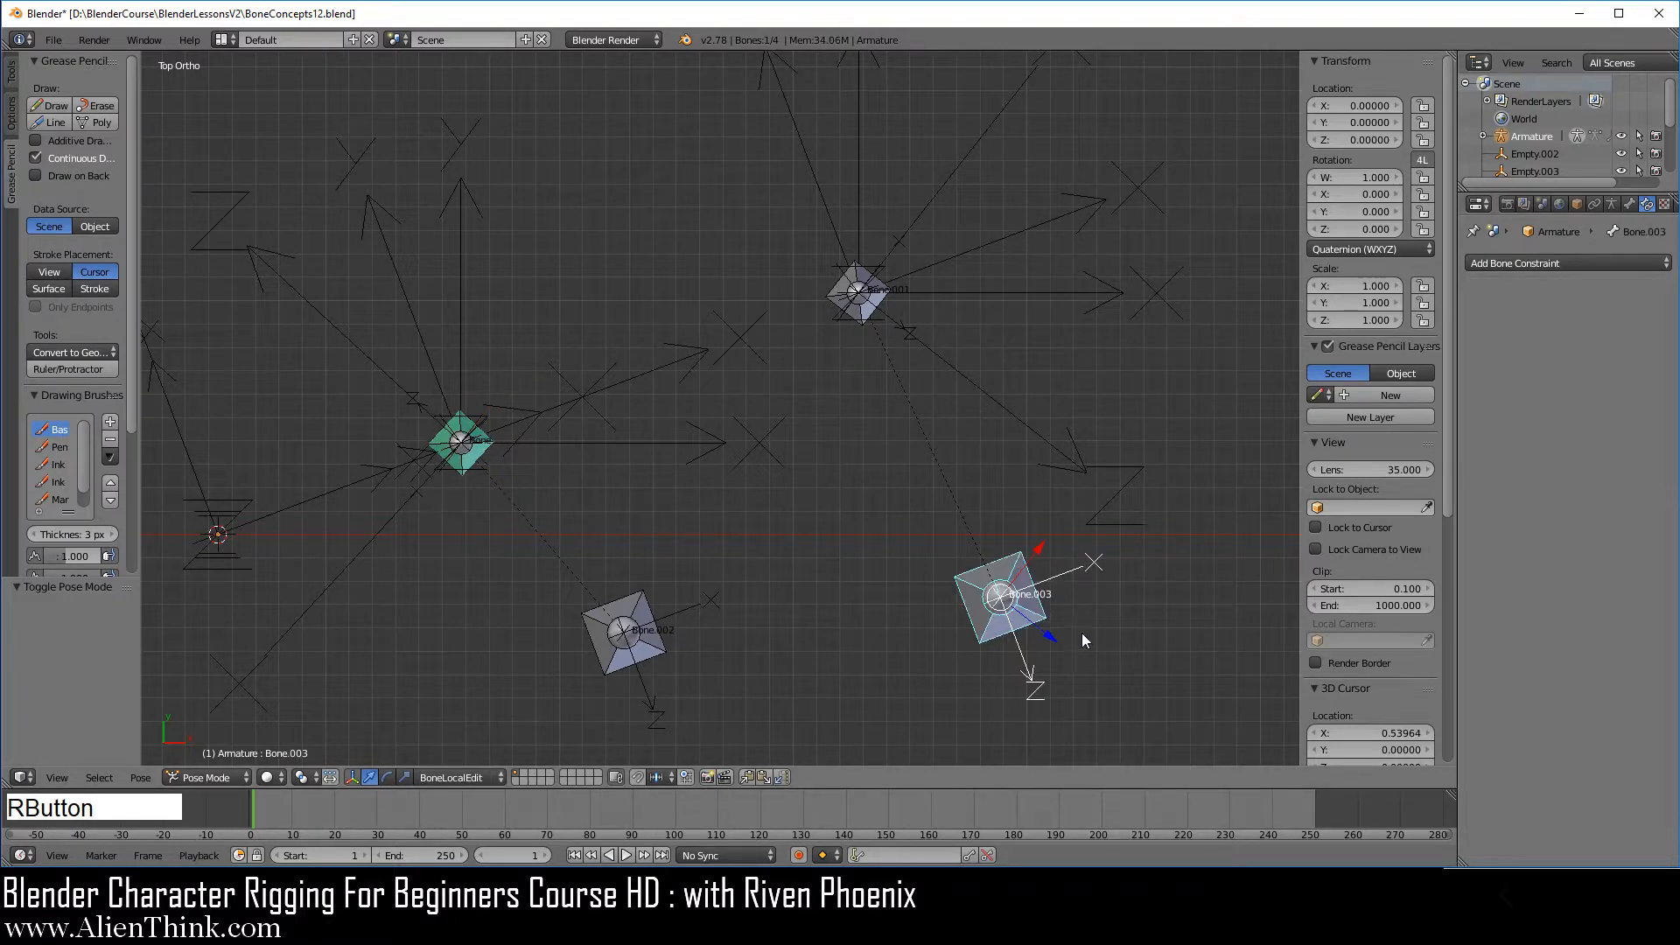
pyautogui.press('r')
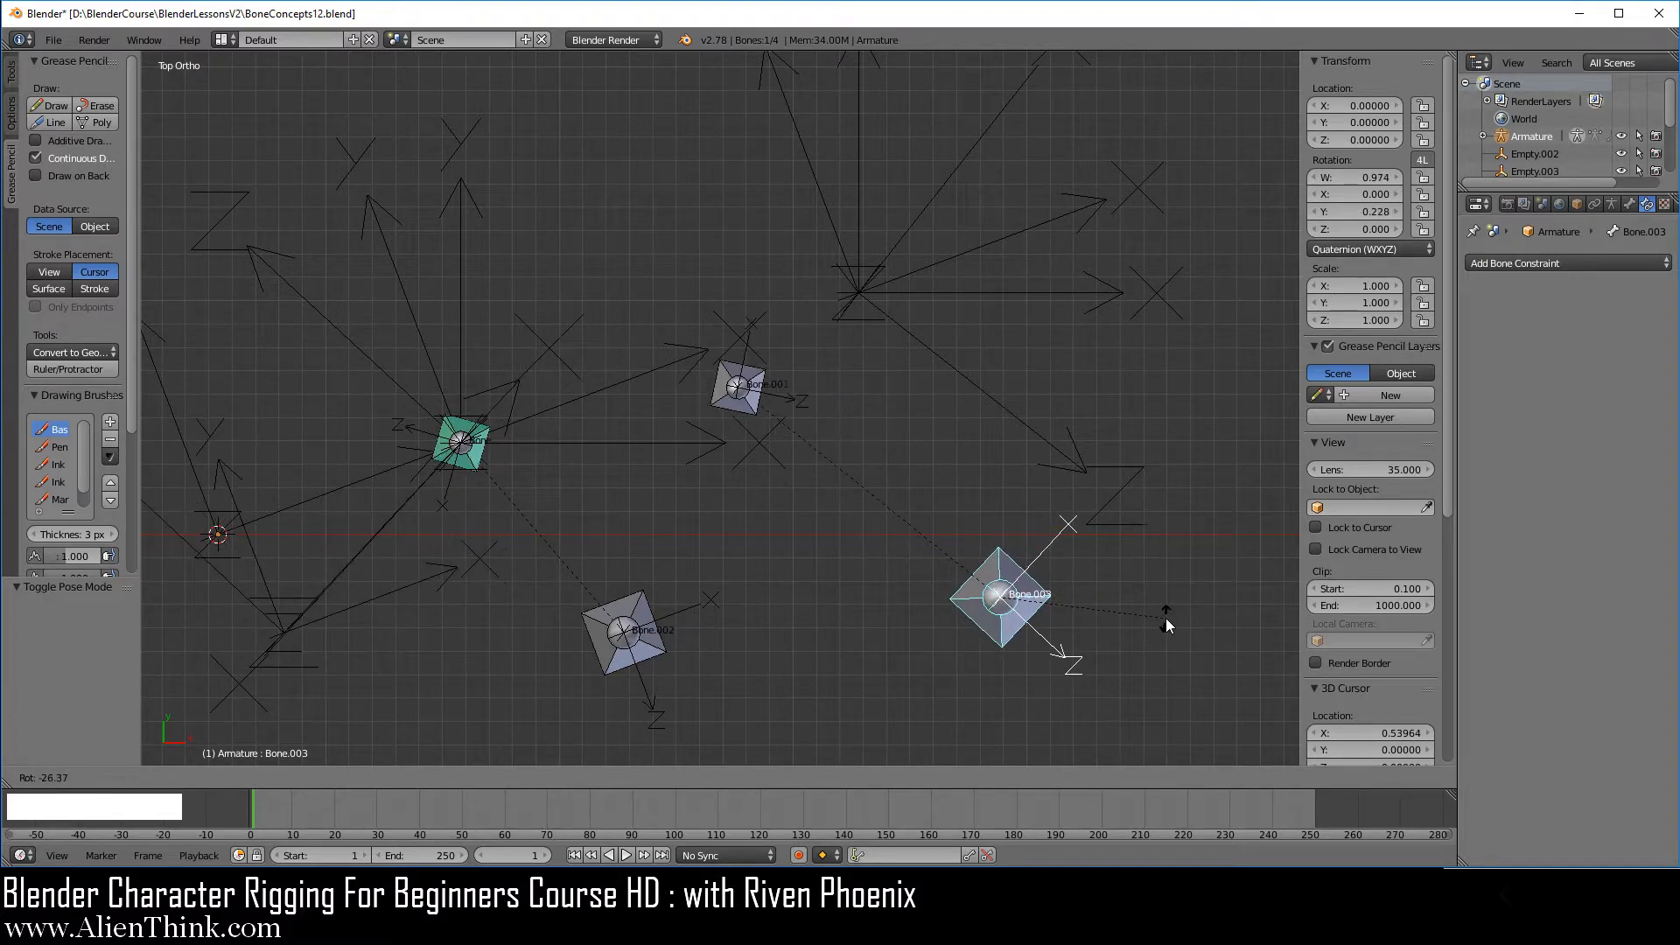
pyautogui.rightClick(1127, 649)
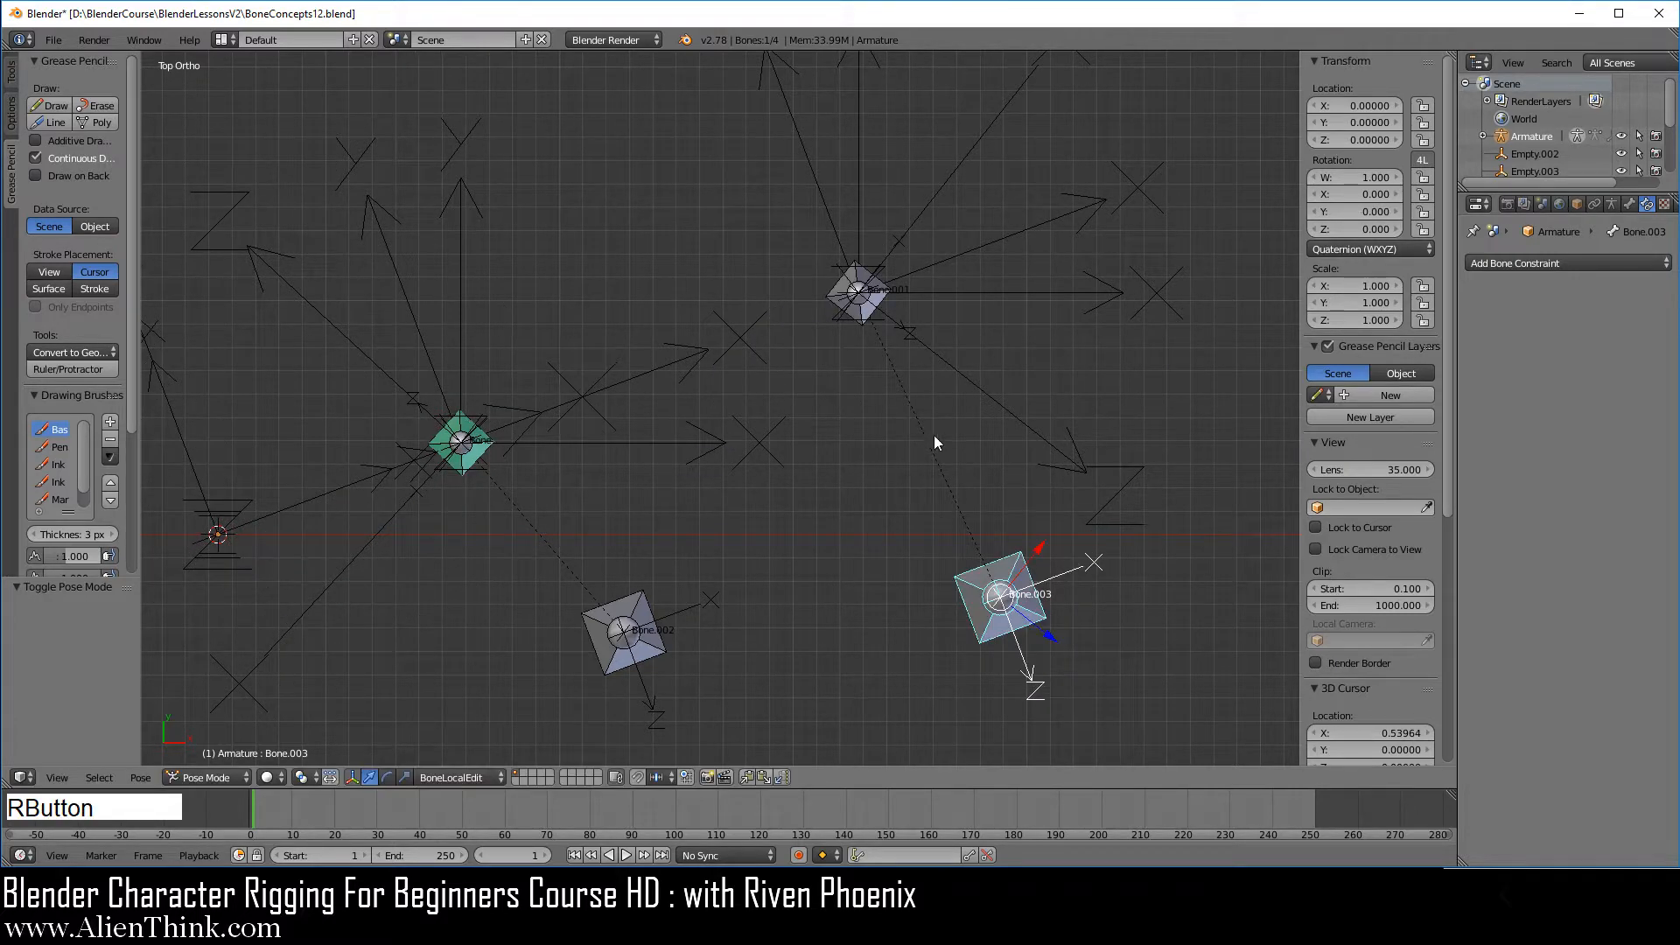
# Step: Set the target space of Bone's Copy Rotation constraint back to Local Space
pyautogui.rightClick(481, 460)
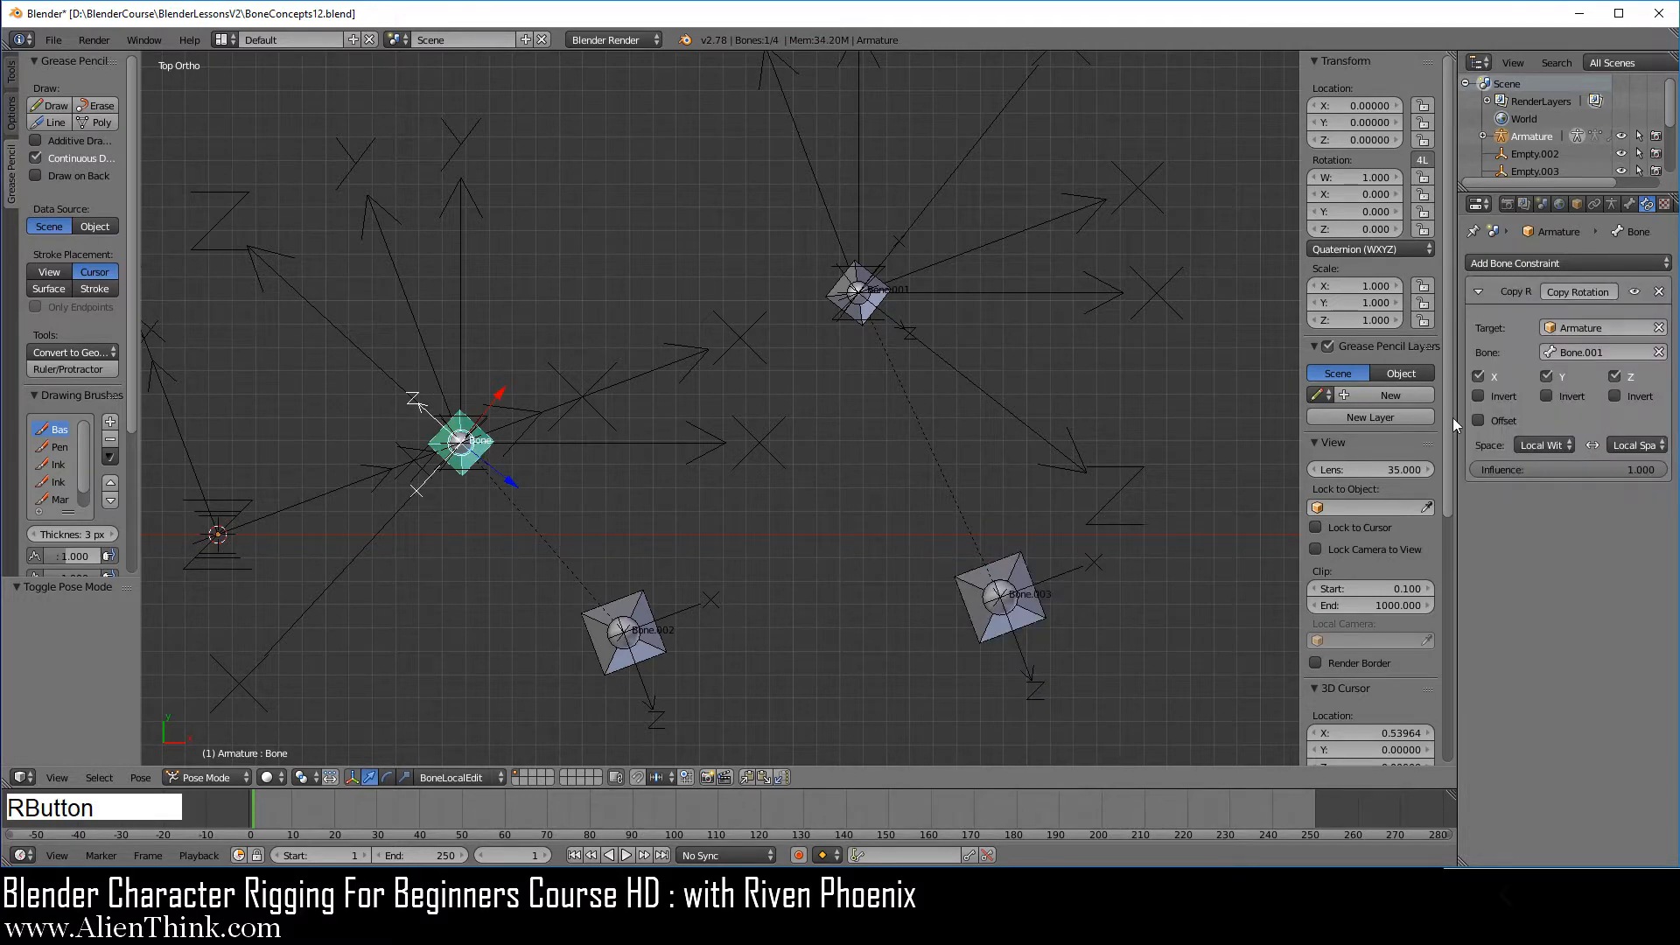
pyautogui.click(1544, 446)
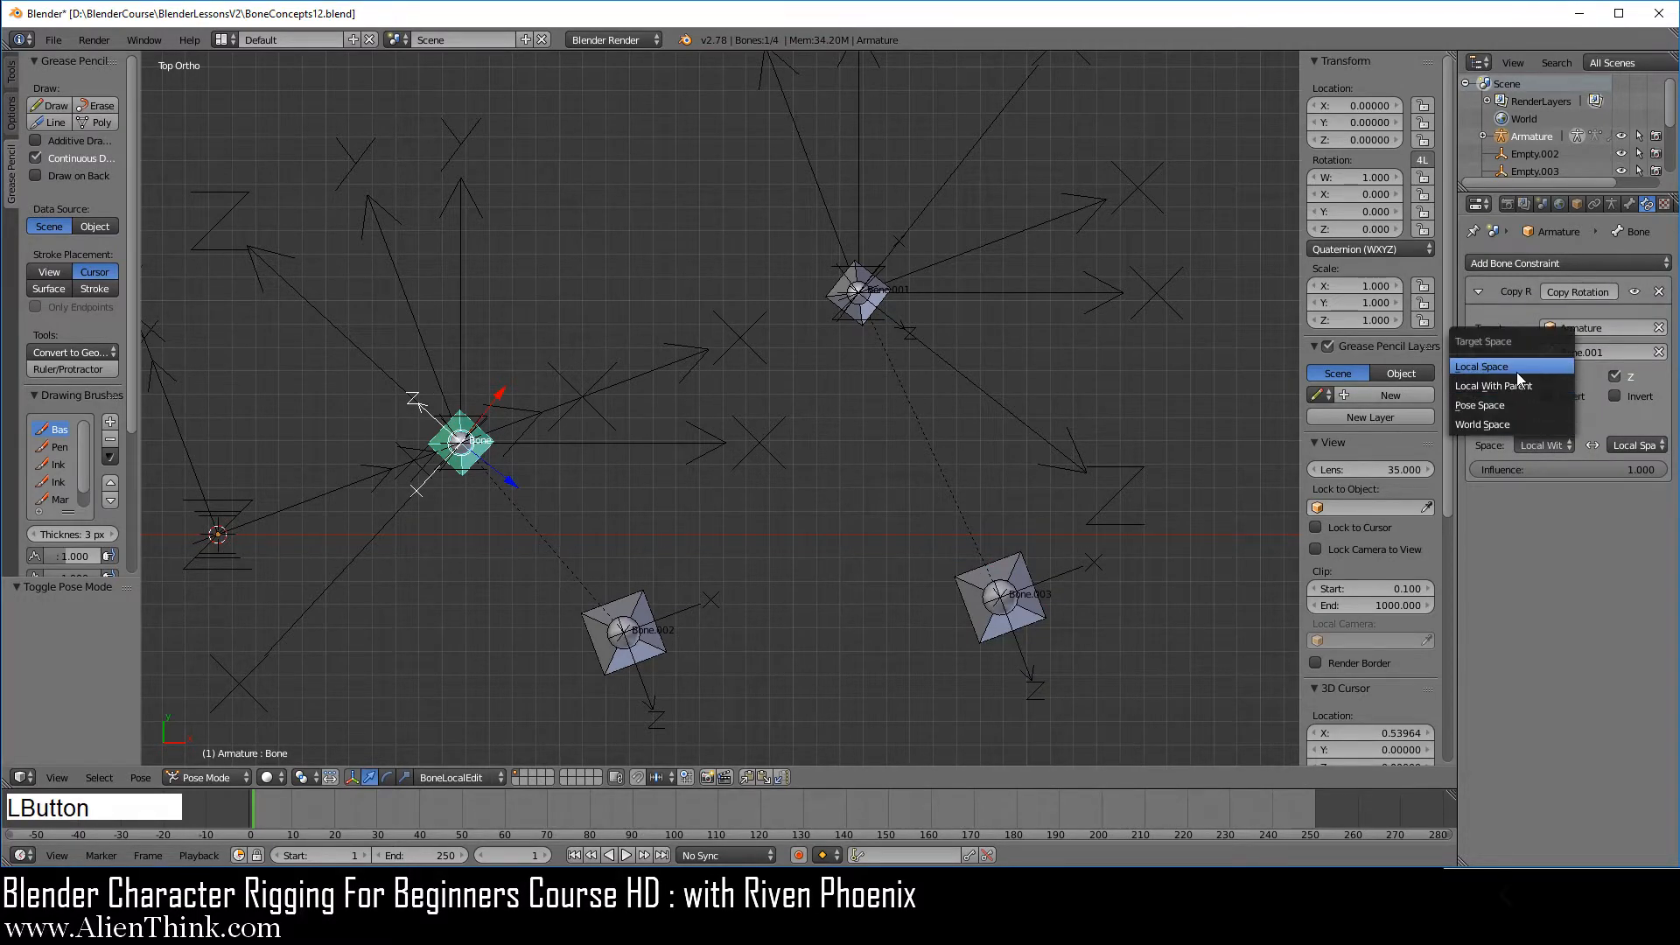
pyautogui.click(1517, 371)
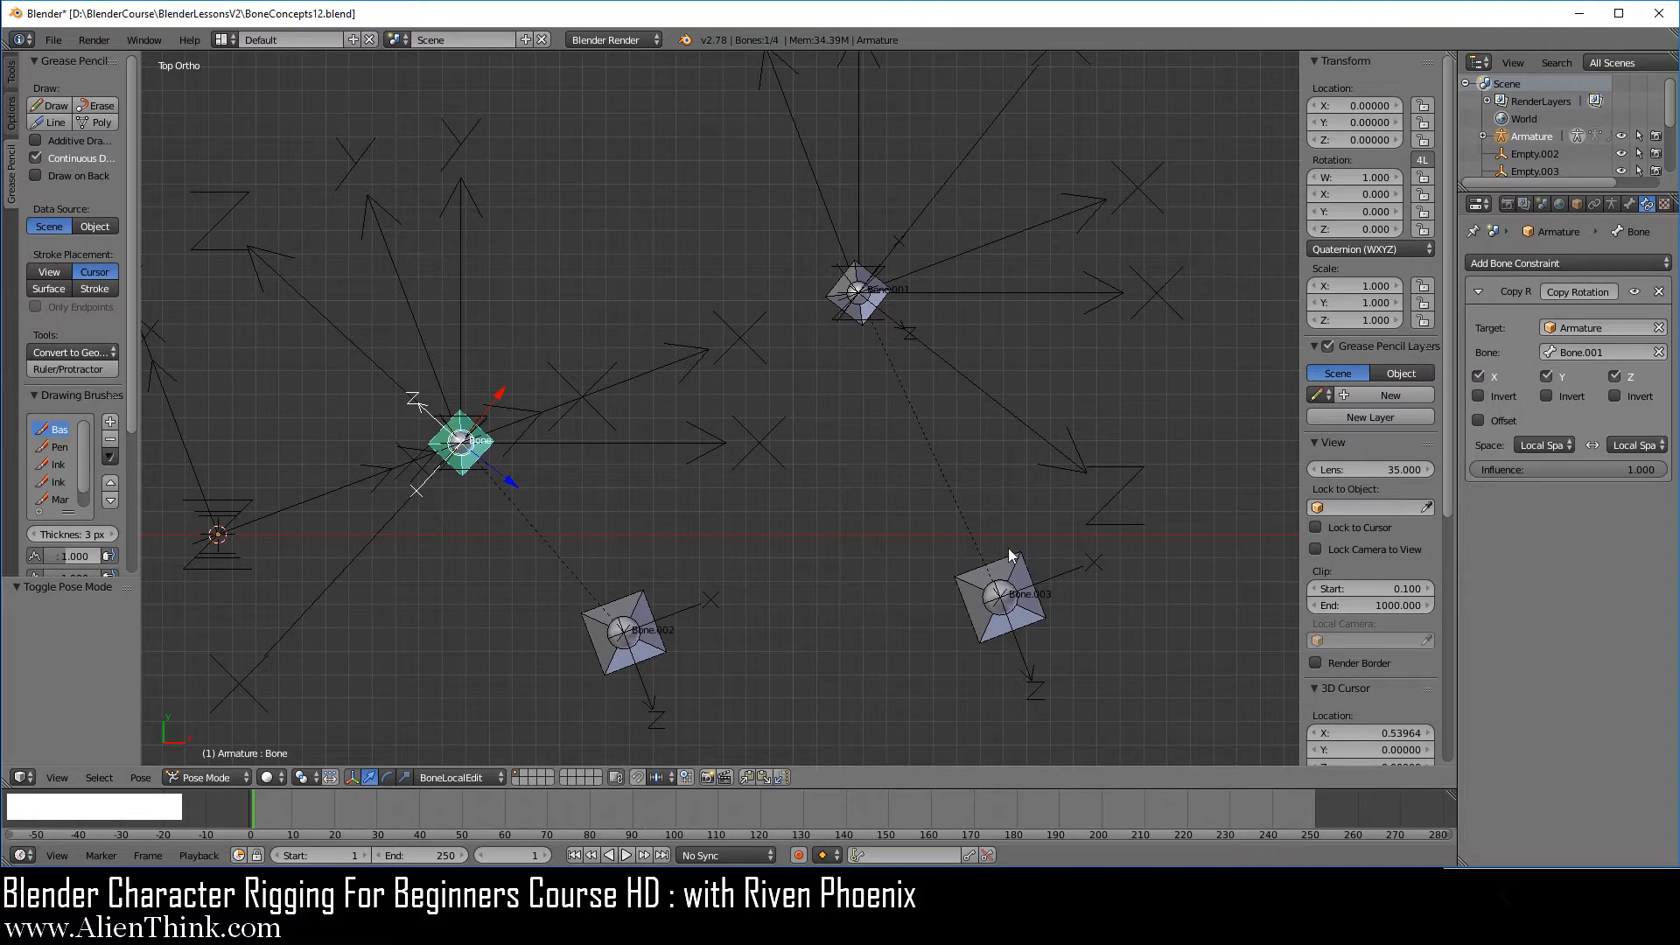
# Step: Save the changes to the current file, BoneConcepts12.blend
pyautogui.keyDown('shift'); pyautogui.moveTo(940, 408); pyautogui.dragTo(931, 455, button='middle'); pyautogui.keyUp('shift')
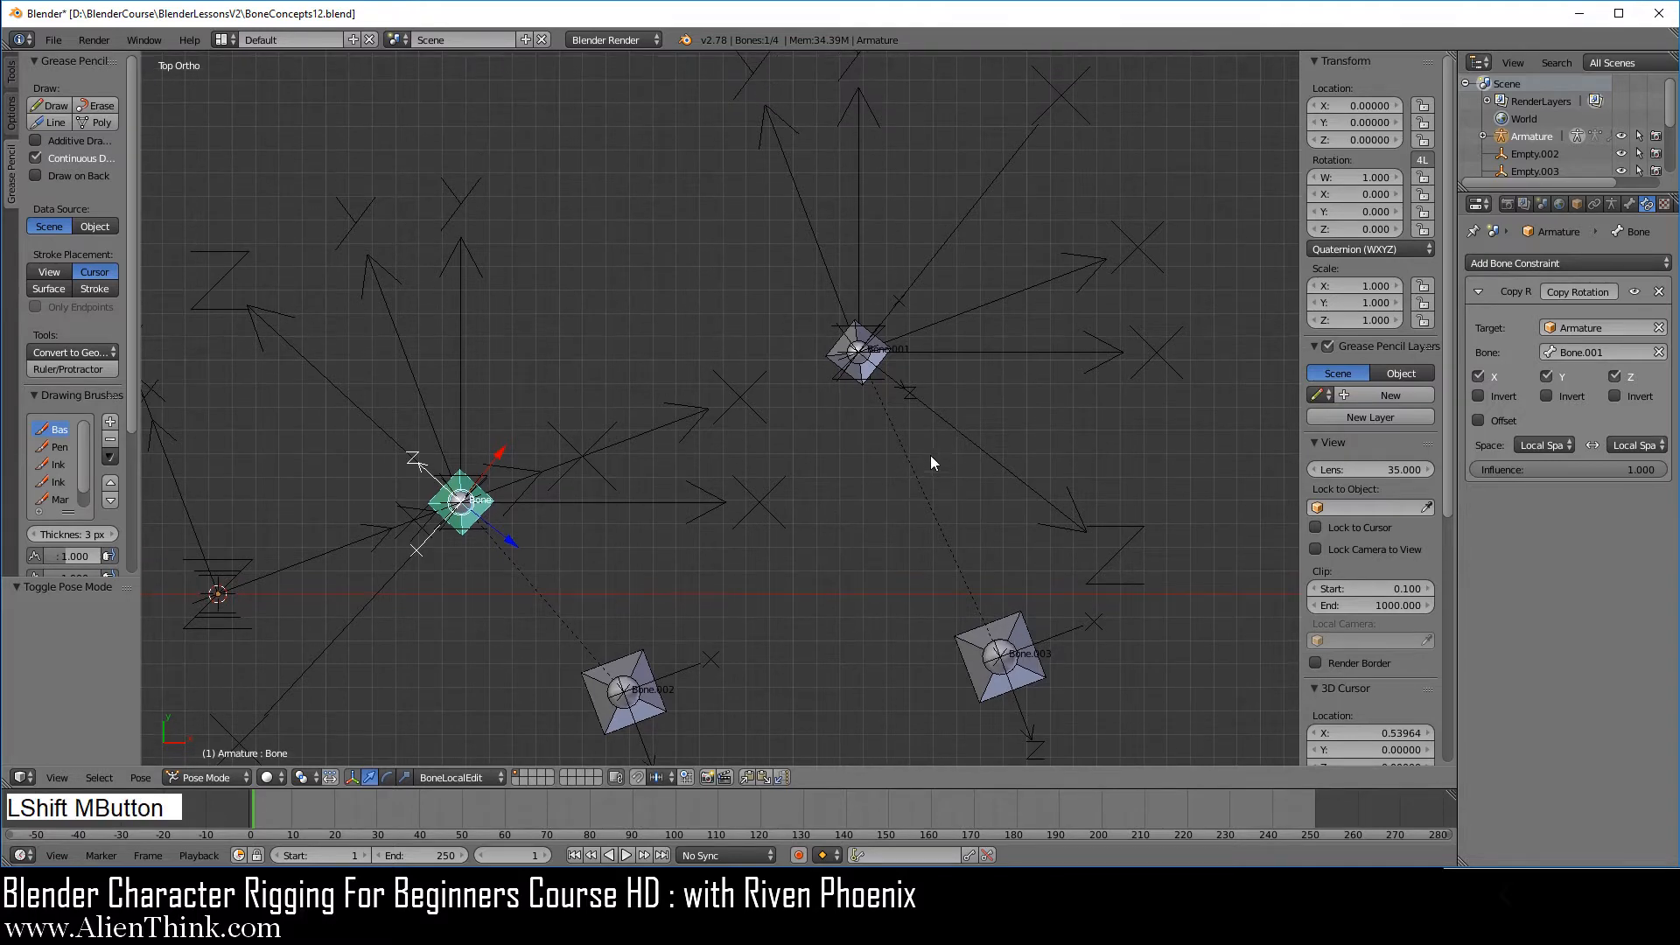
pyautogui.keyDown('shift'); pyautogui.moveTo(842, 563); pyautogui.dragTo(832, 487, button='middle'); pyautogui.keyUp('shift')
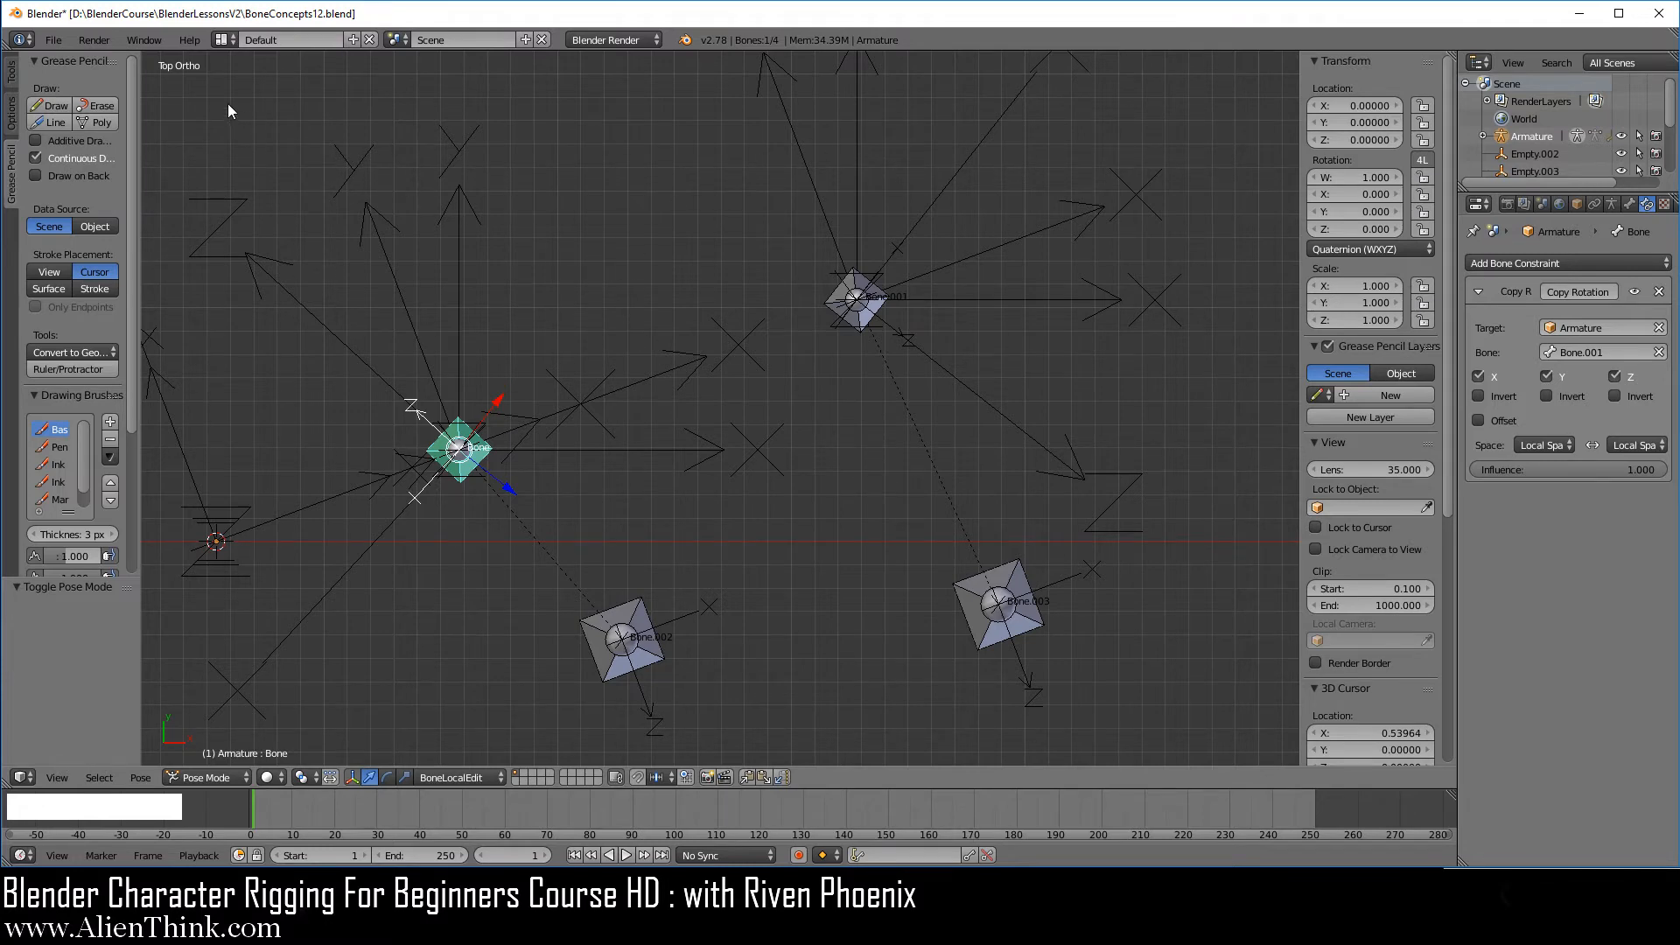
pyautogui.click(54, 40)
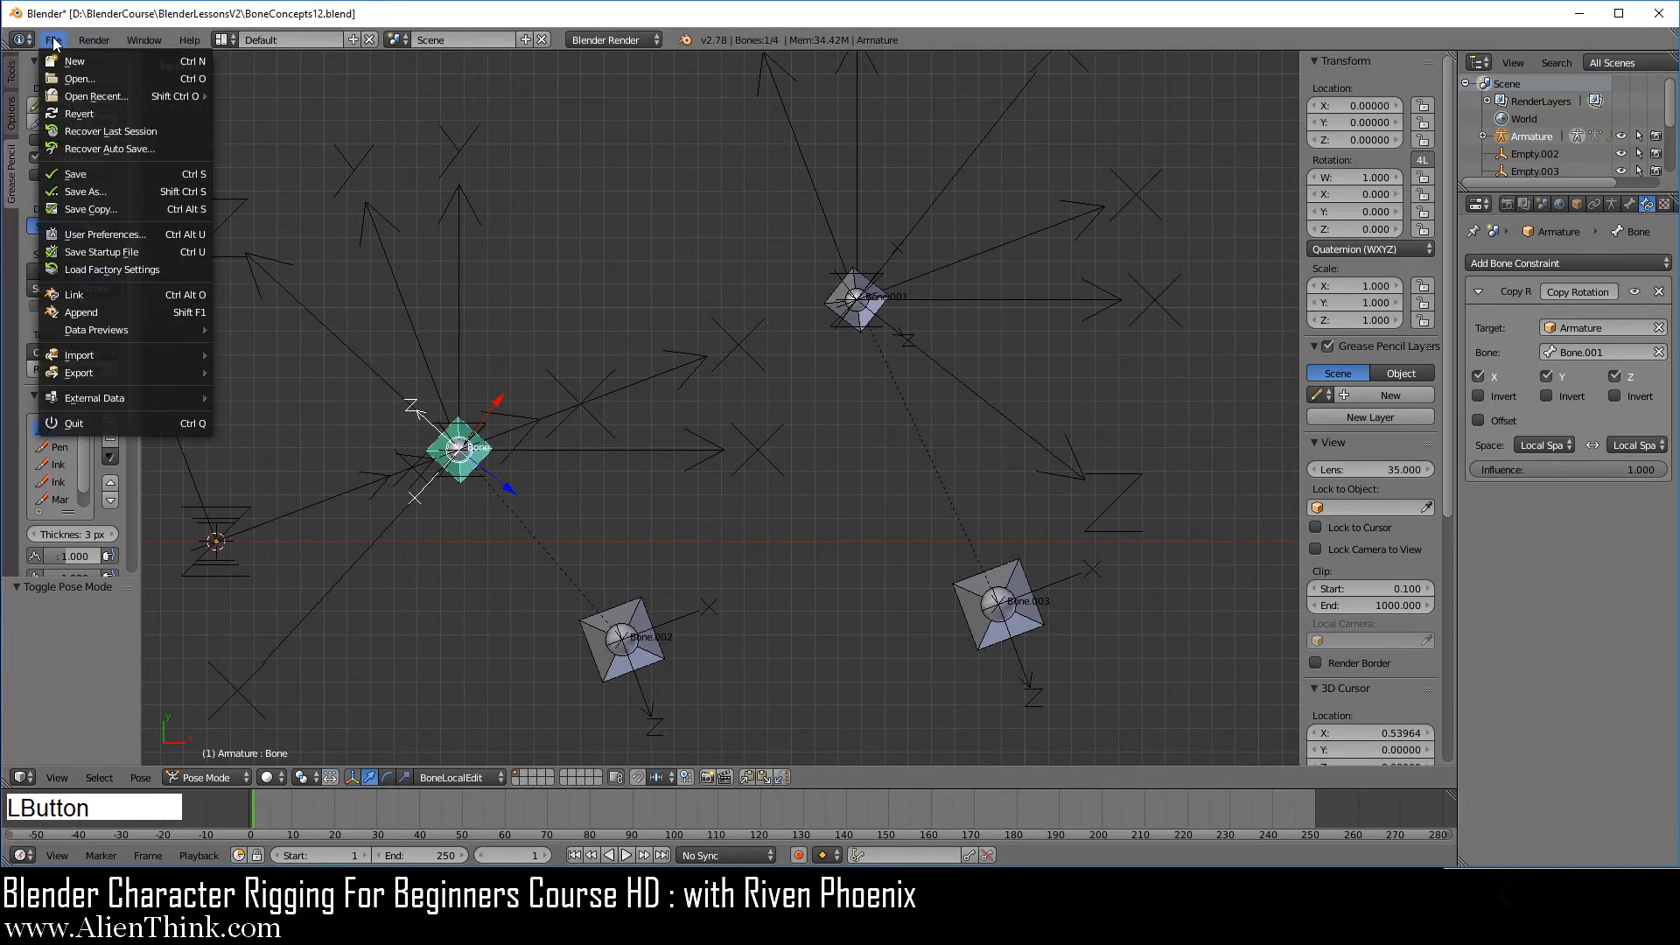
pyautogui.click(112, 175)
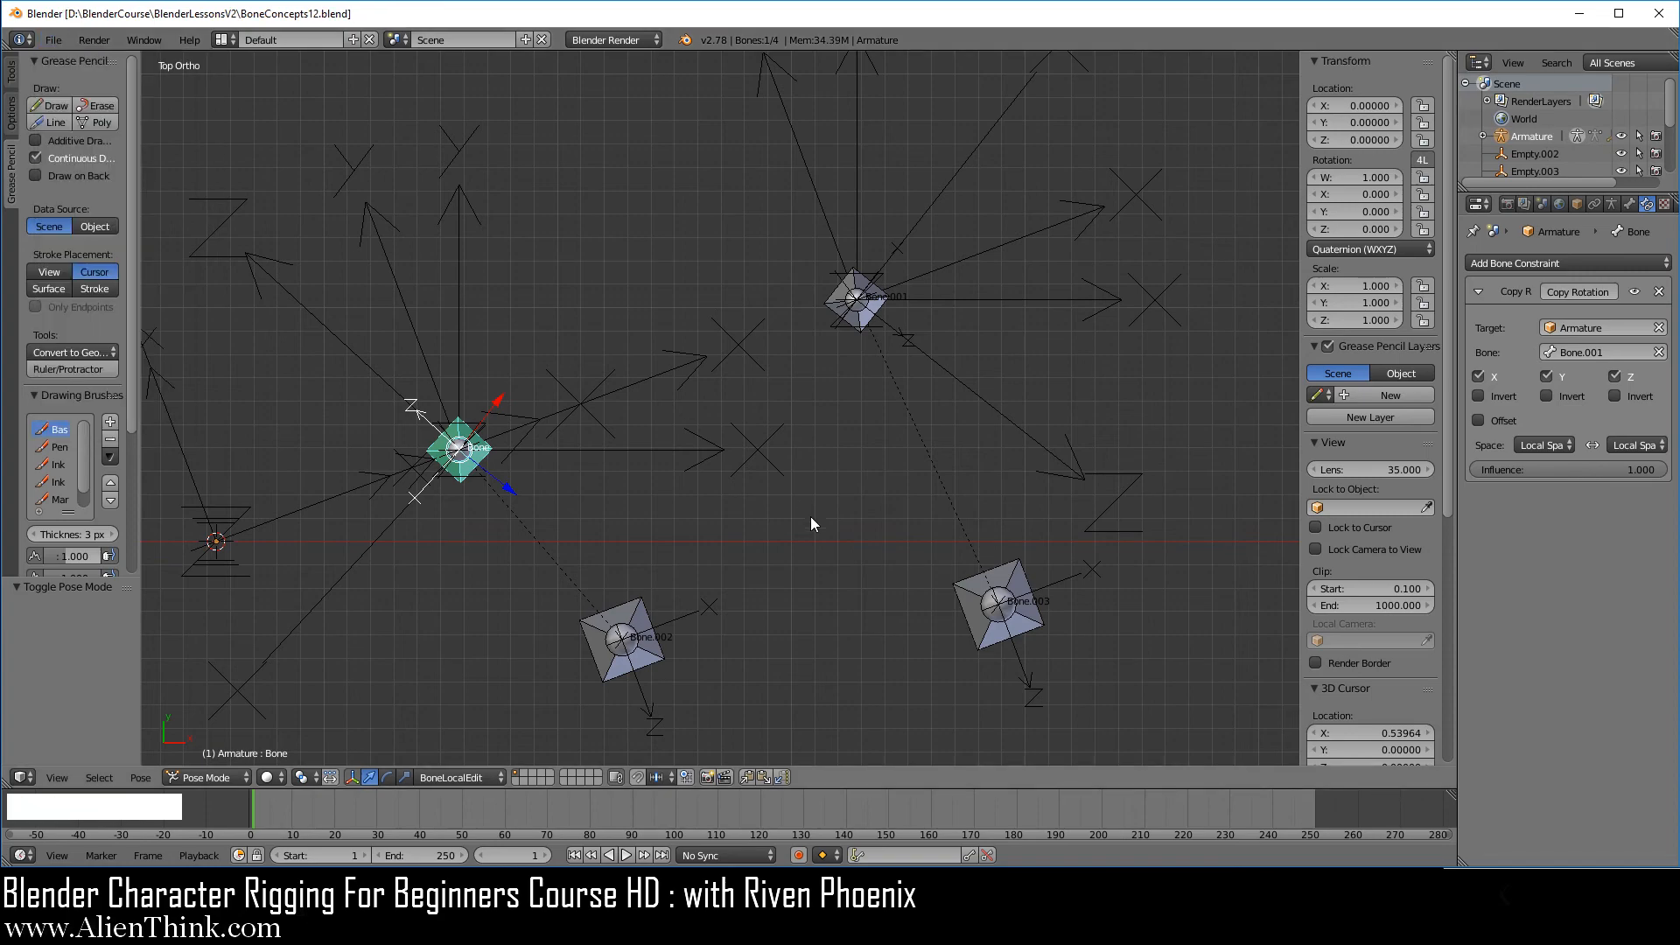